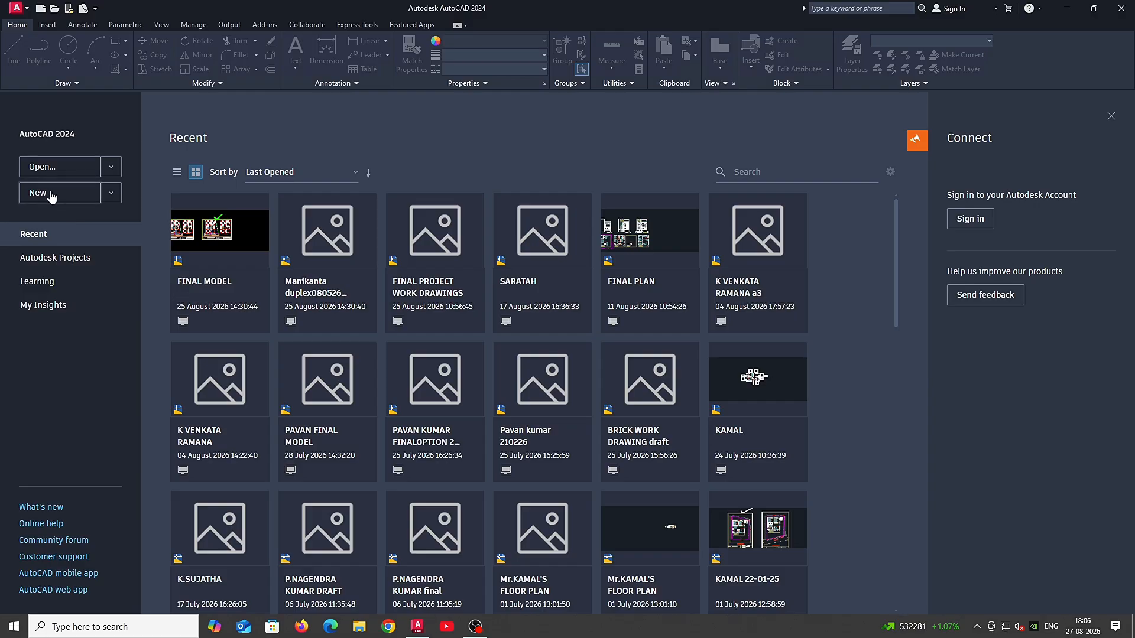
# Step: Create a new drawing and set its units to 0.00 length precision and an insertion scale in meters
pyautogui.click(52, 197)
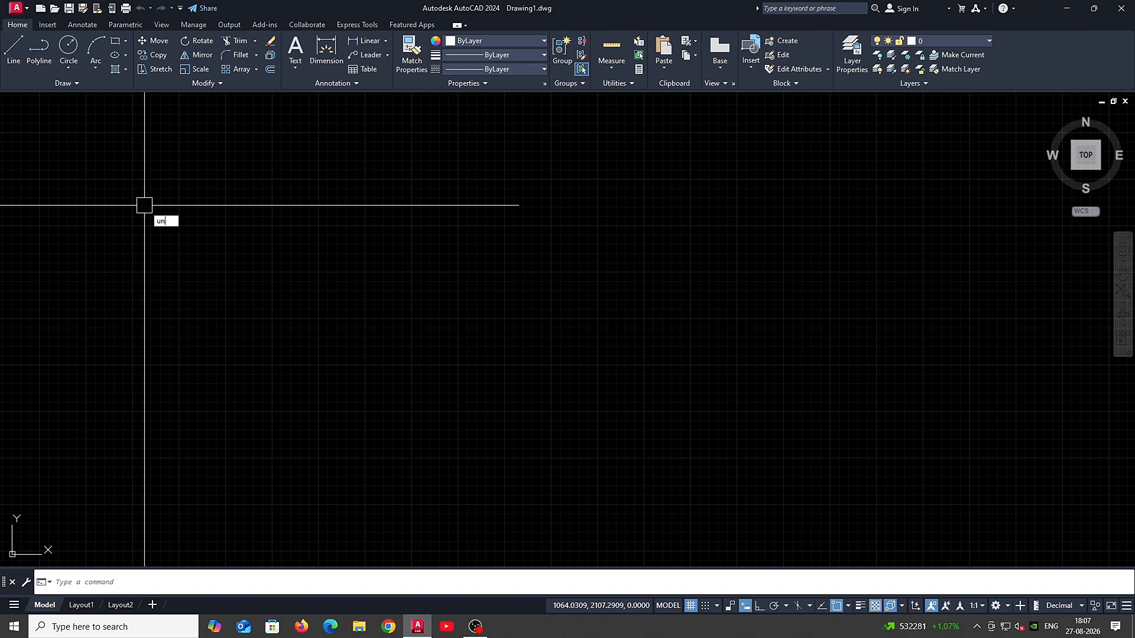
pyautogui.write('un')
pyautogui.press('Return')
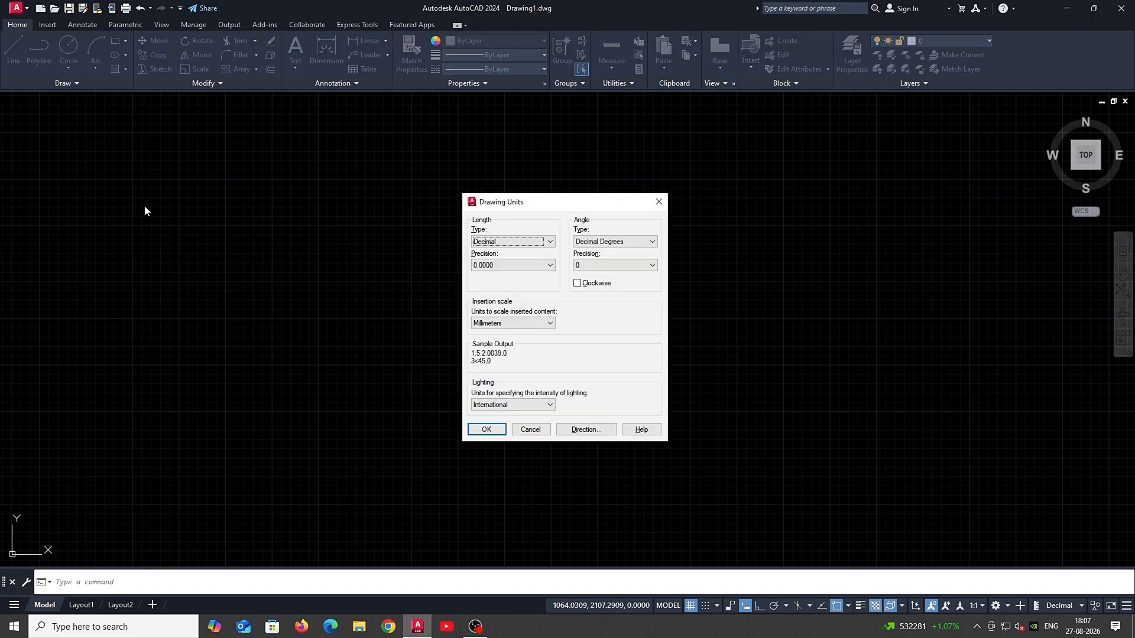
pyautogui.click(483, 265)
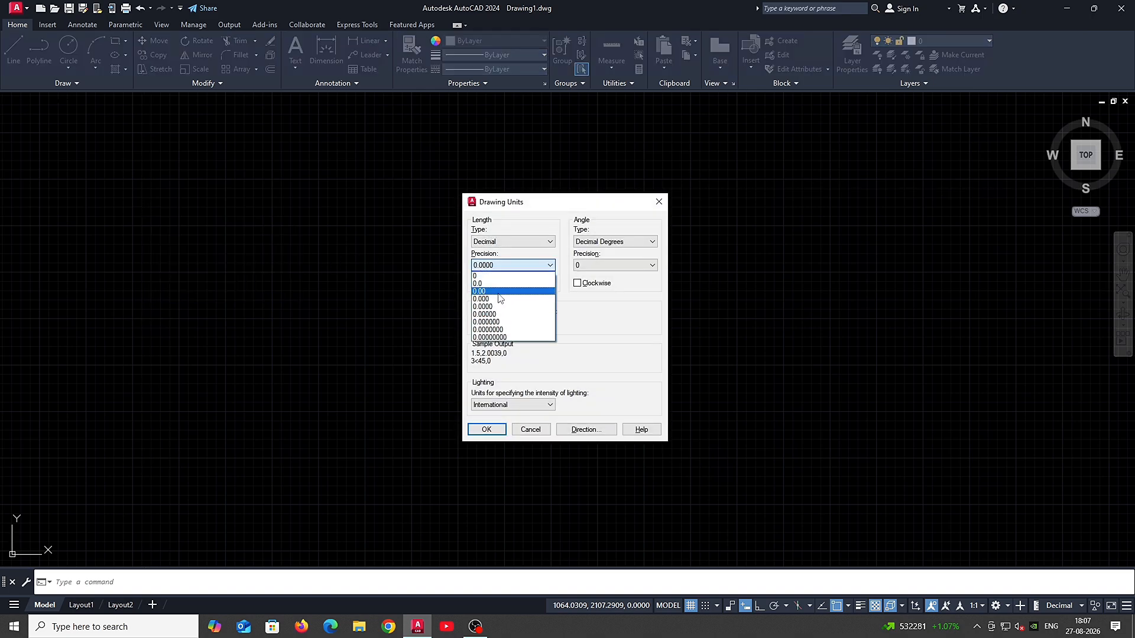
pyautogui.click(498, 292)
pyautogui.click(511, 324)
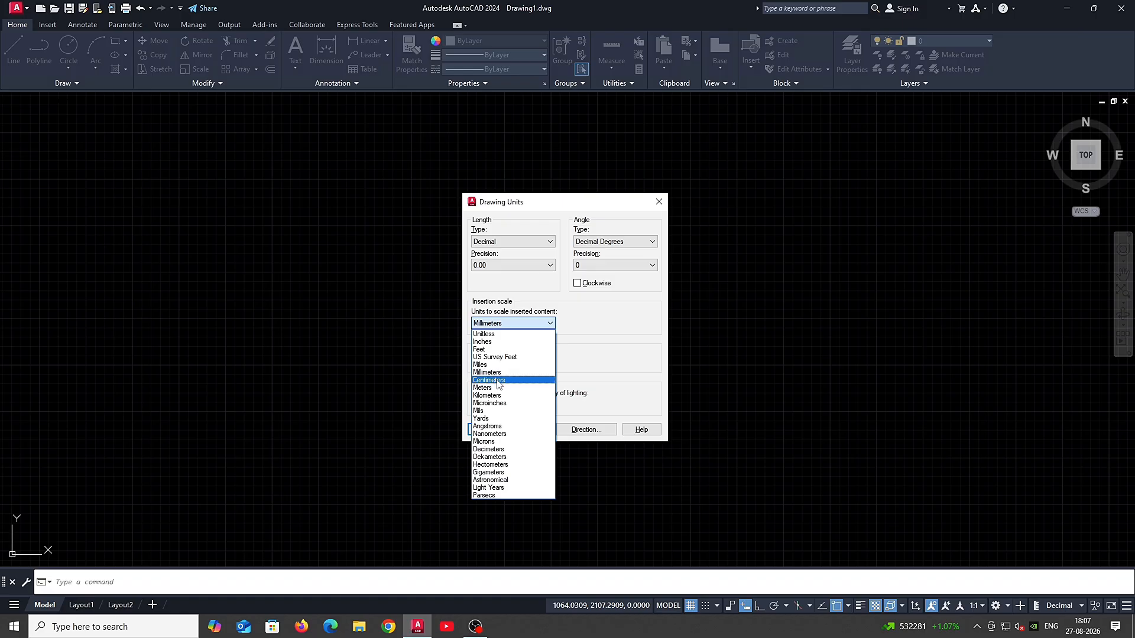
pyautogui.click(497, 323)
pyautogui.click(496, 323)
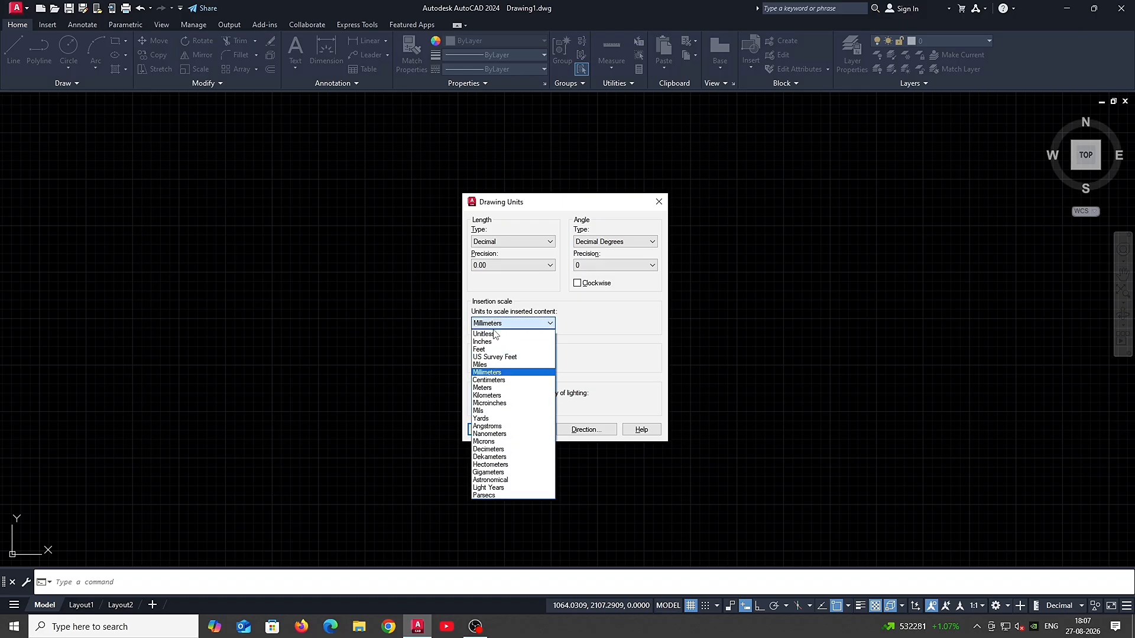
pyautogui.click(498, 387)
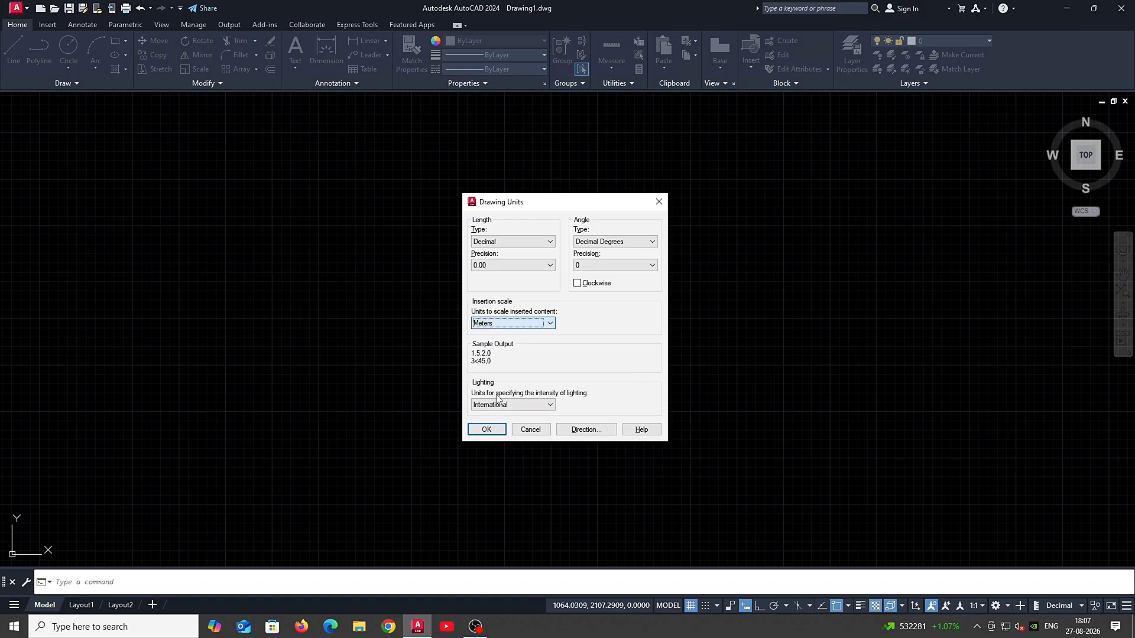
pyautogui.click(488, 428)
# Step: Modify the ISO-25 dimension style to use a period as its decimal separator
pyautogui.write('d')
pyautogui.press('Return')
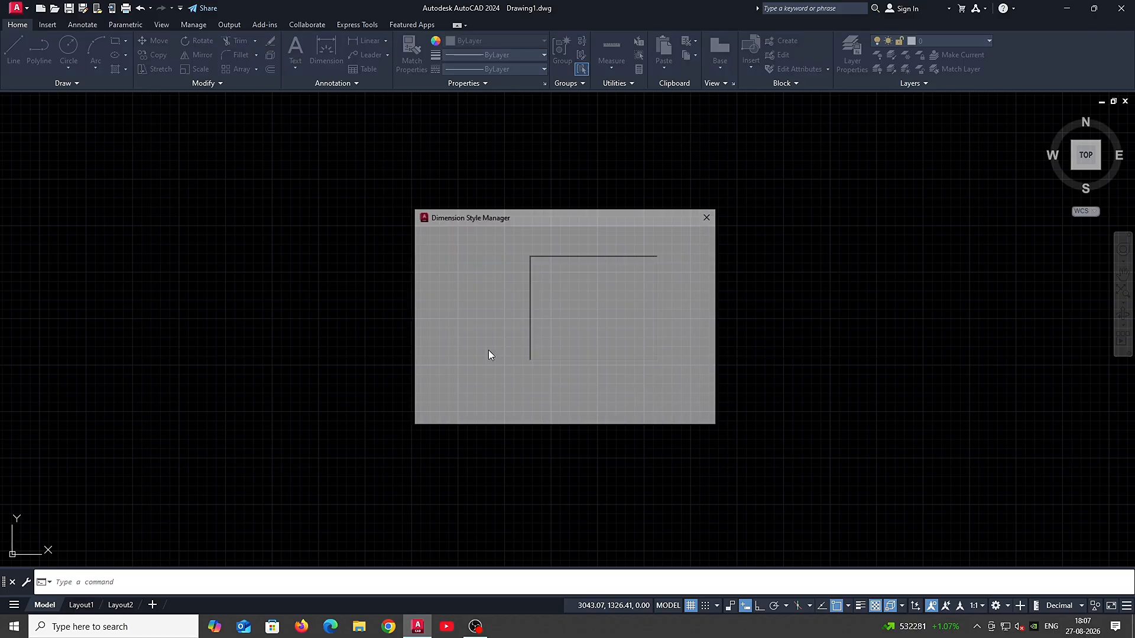
pyautogui.click(689, 298)
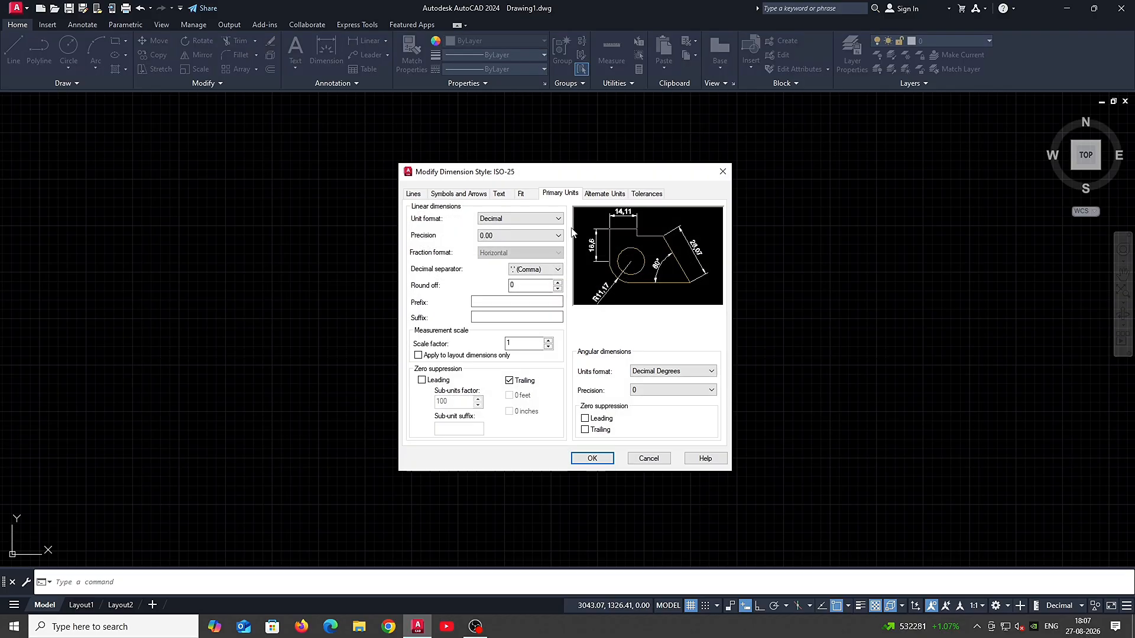
pyautogui.click(557, 270)
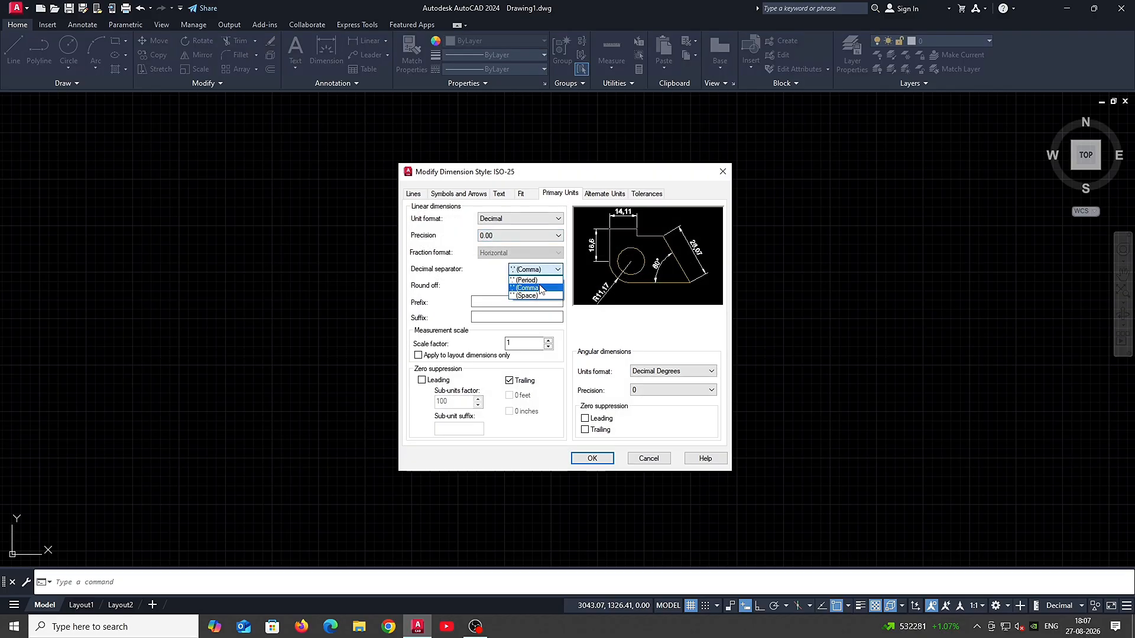
pyautogui.click(529, 278)
pyautogui.click(592, 458)
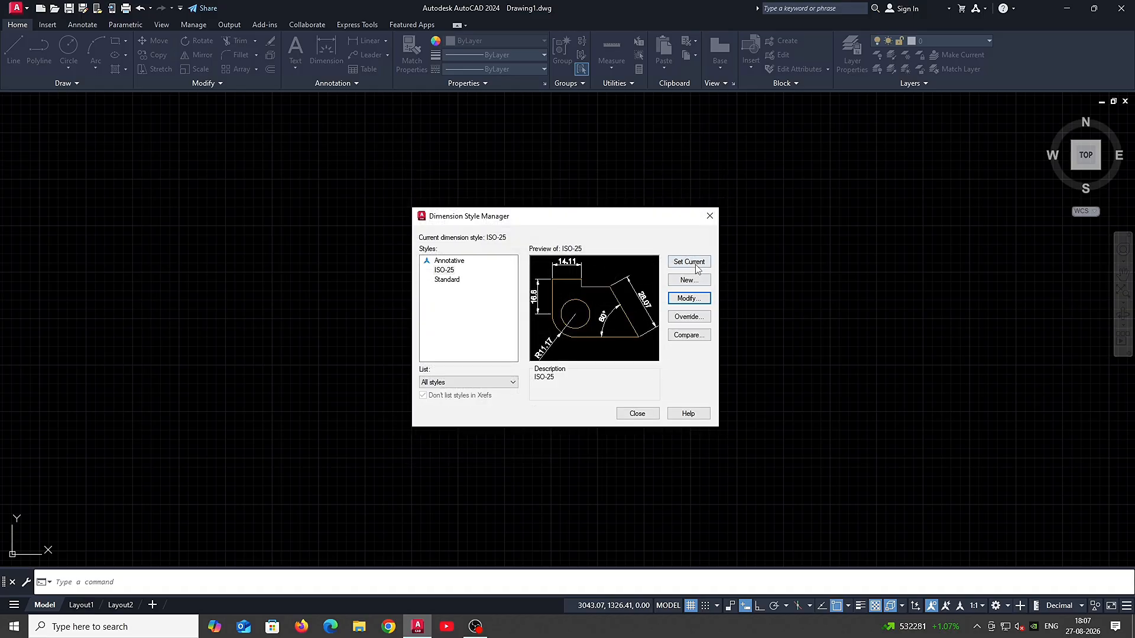
pyautogui.click(637, 414)
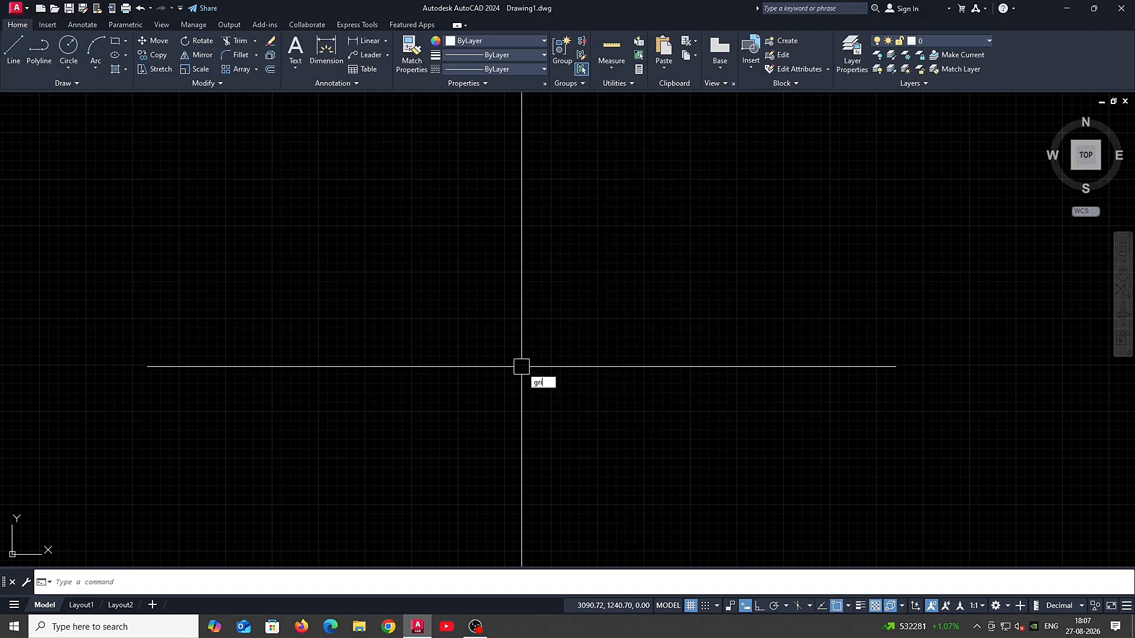
# Step: Change the GRIDDISPLAY setting so that the grid is confined to the drawing limits
pyautogui.write('griddisplay')
pyautogui.press('Return')
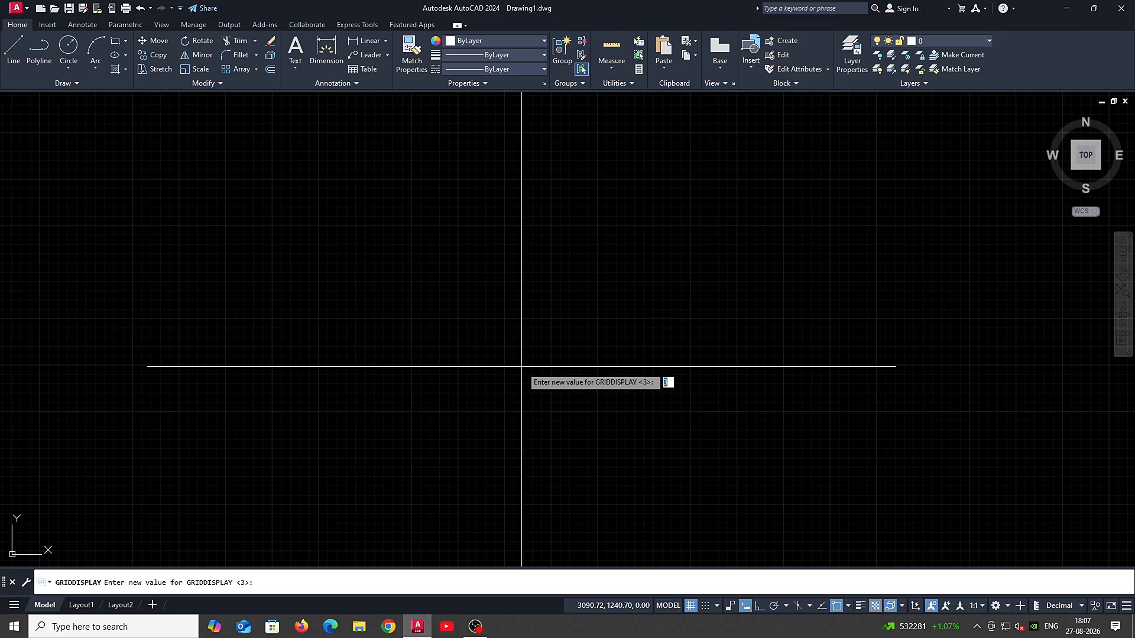
pyautogui.press('Return')
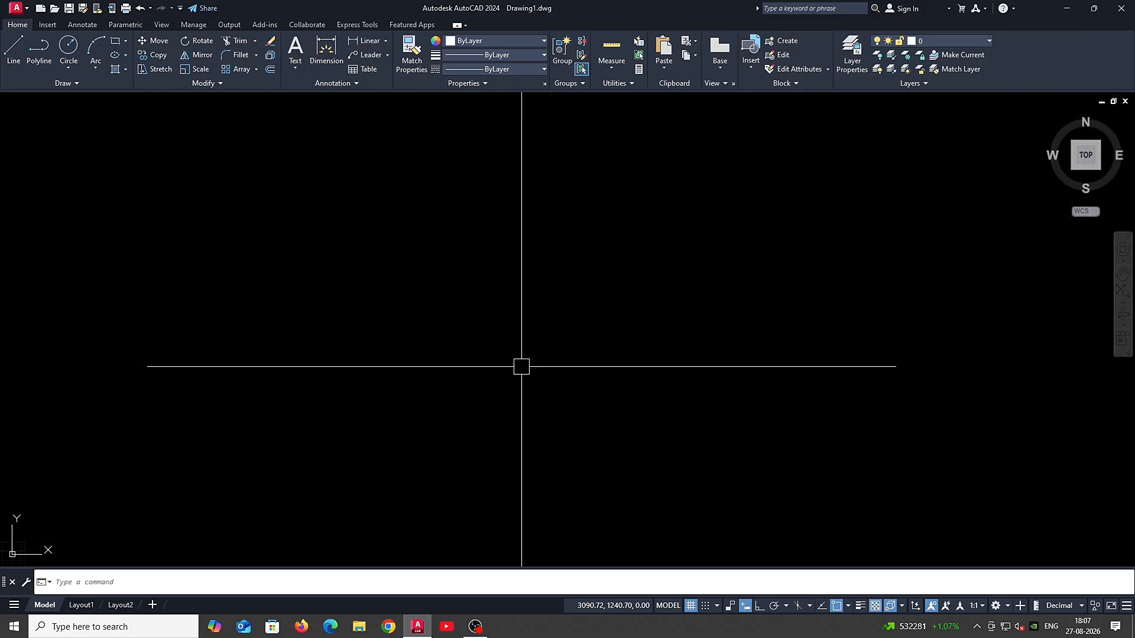
# Step: Set the model space limits from the default lower left corner to the upper right corner 300,300
pyautogui.moveTo(119, 525); pyautogui.dragTo(317, 353, button='middle')
pyautogui.scroll(3, 232, 404)
pyautogui.moveTo(138, 428); pyautogui.dragTo(349, 418, button='middle')
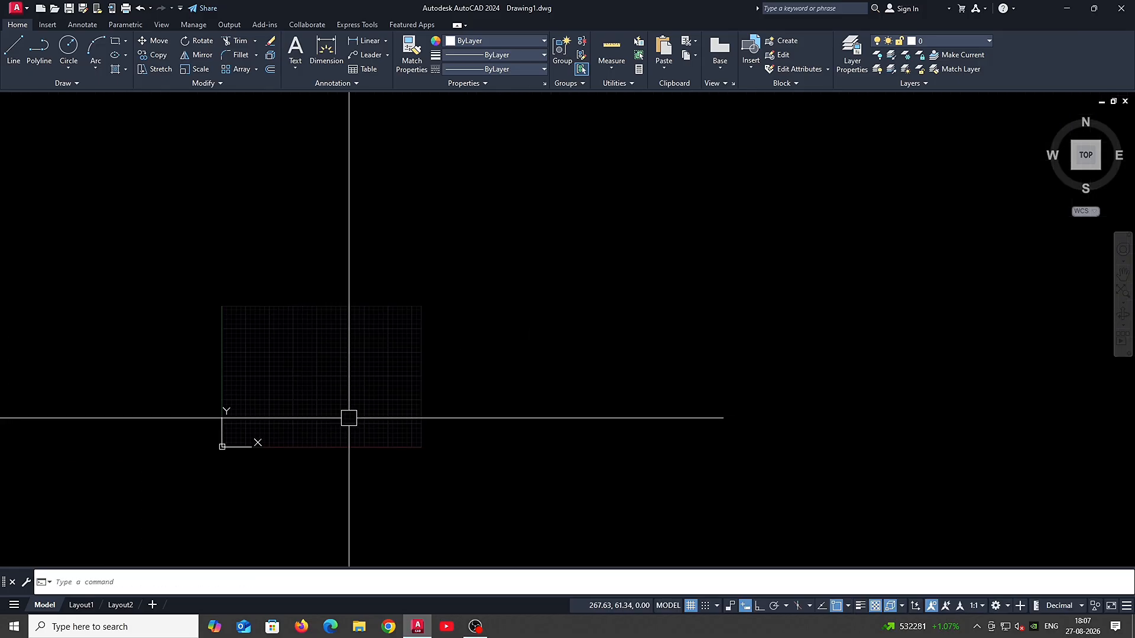
pyautogui.write('lim')
pyautogui.press('Return')
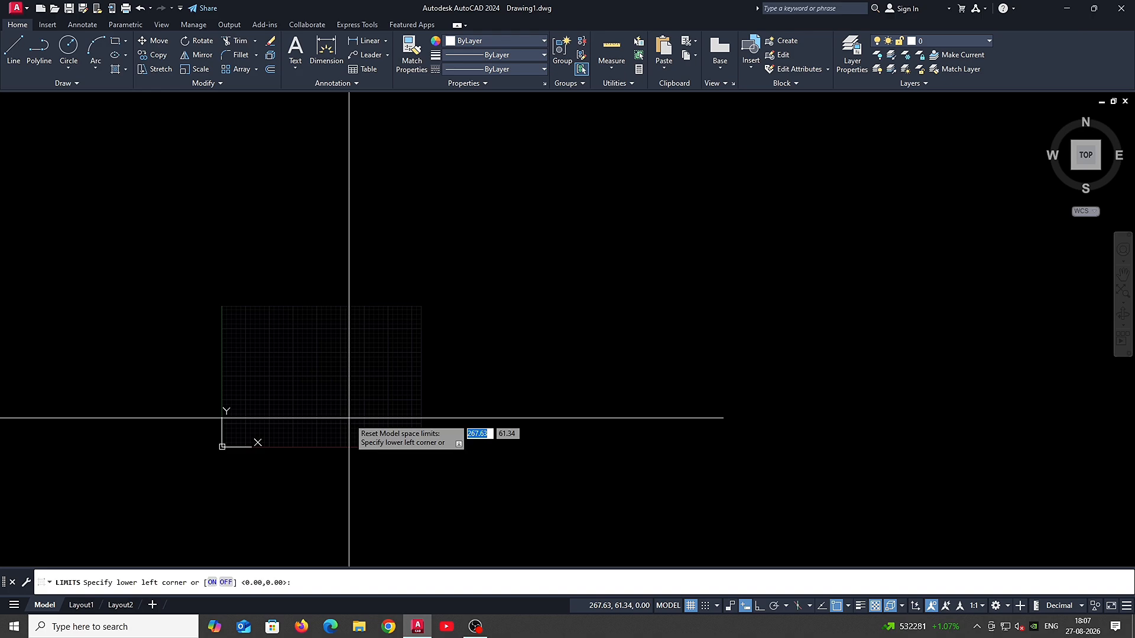
pyautogui.press('Return')
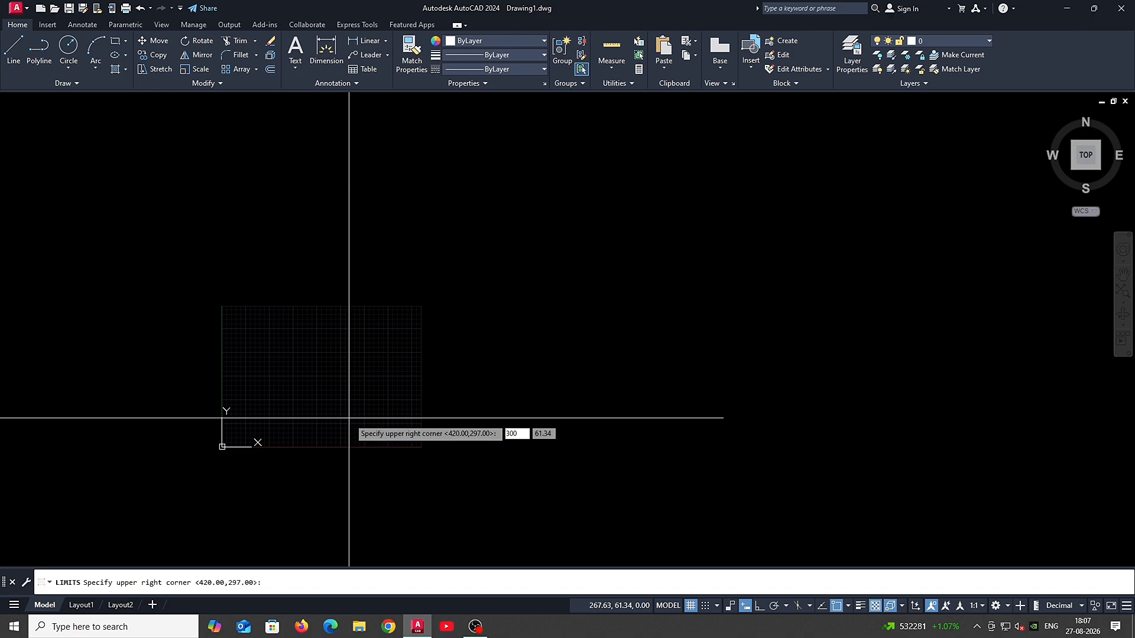
pyautogui.write('300,300')
pyautogui.press('Return')
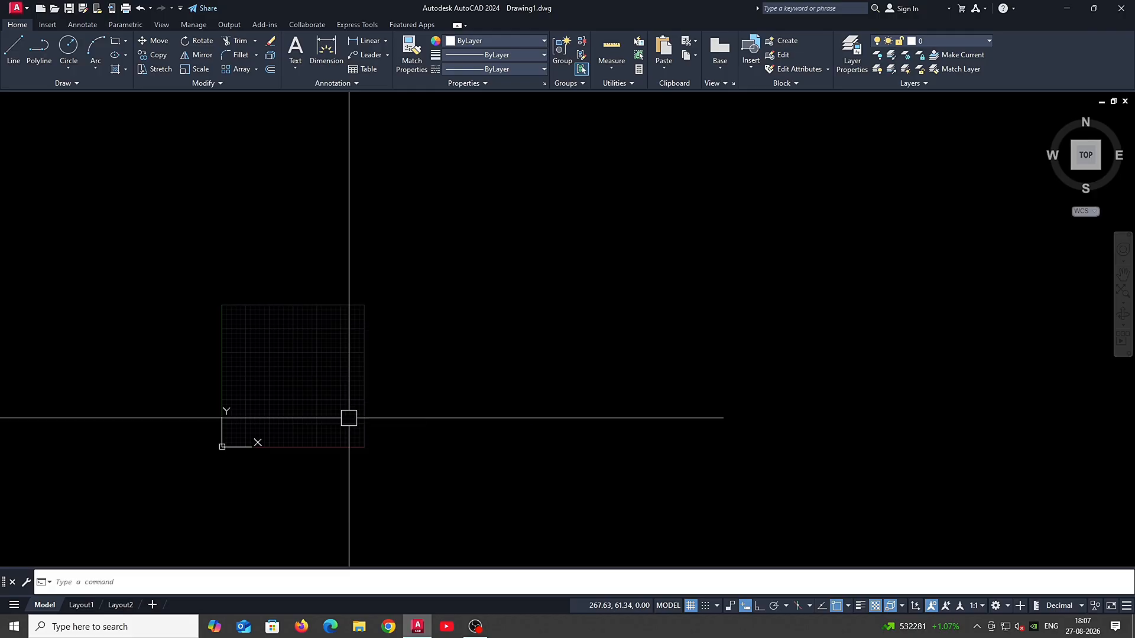
pyautogui.scroll(4, 205, 438)
pyautogui.moveTo(223, 316); pyautogui.dragTo(240, 344, button='middle')
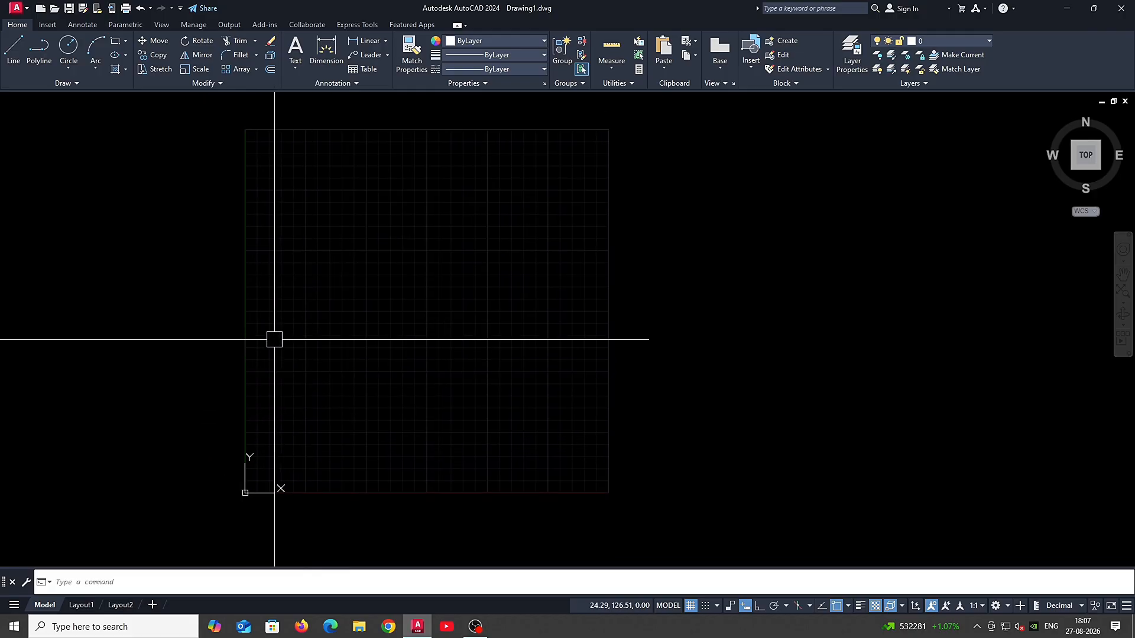
pyautogui.moveTo(345, 392)
pyautogui.mouseDown(button='middle')
pyautogui.moveTo(369, 405)
pyautogui.moveTo(433, 404)
pyautogui.mouseUp(button='middle')
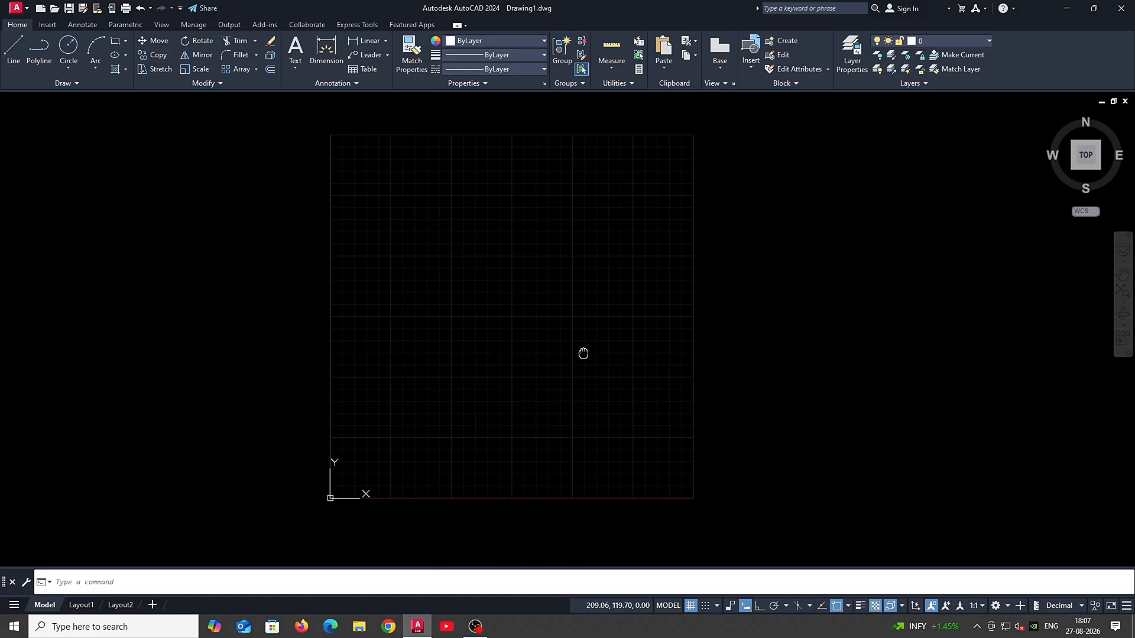
pyautogui.moveTo(583, 352); pyautogui.dragTo(626, 357, button='middle')
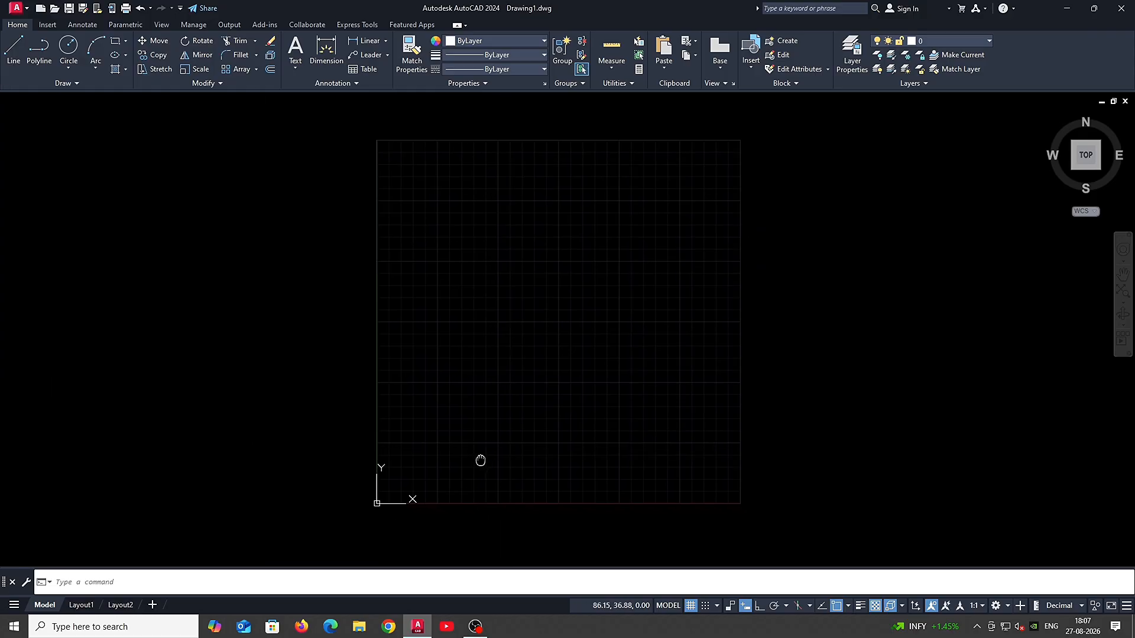
pyautogui.moveTo(306, 413); pyautogui.dragTo(306, 420, button='middle')
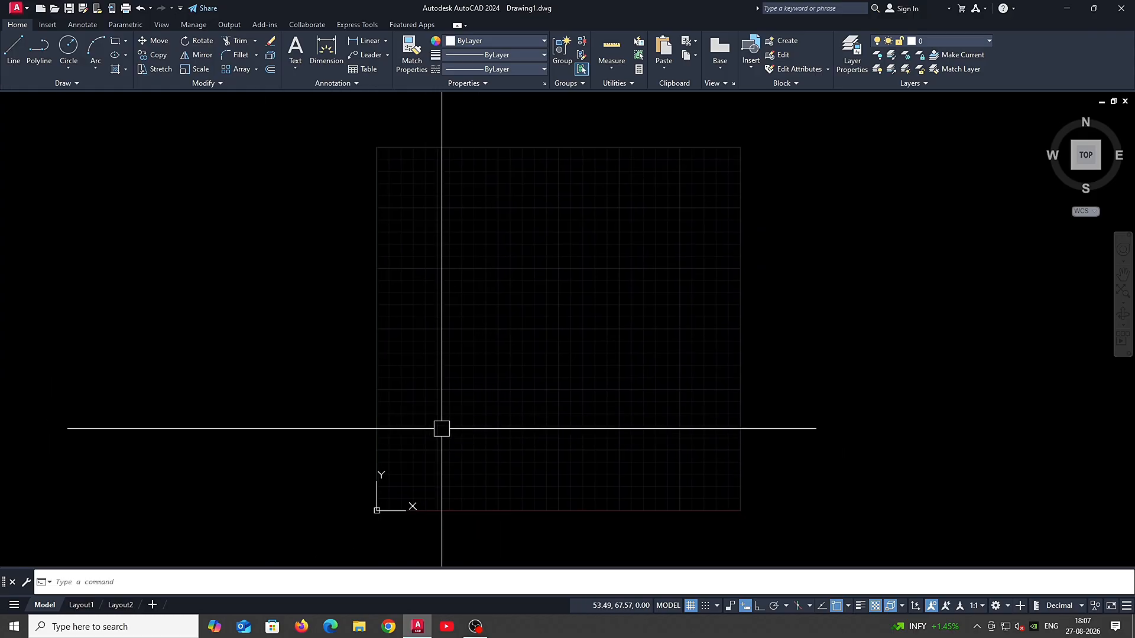
pyautogui.moveTo(443, 428)
pyautogui.mouseDown(button='middle')
pyautogui.moveTo(444, 450)
pyautogui.moveTo(447, 429)
pyautogui.mouseUp(button='middle')
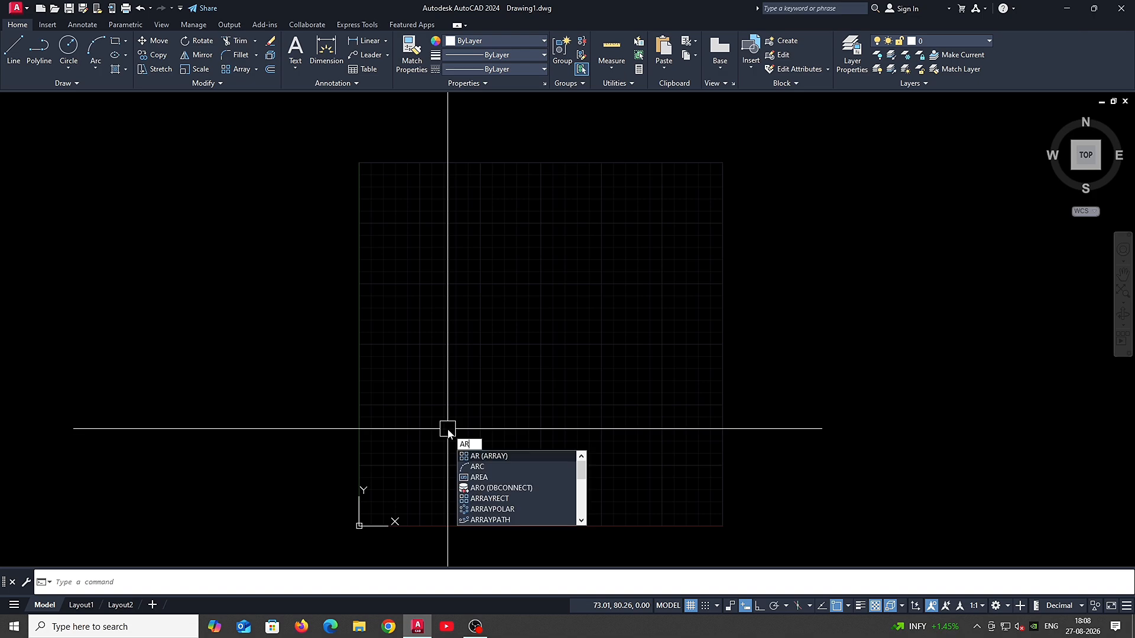
pyautogui.press('Return')
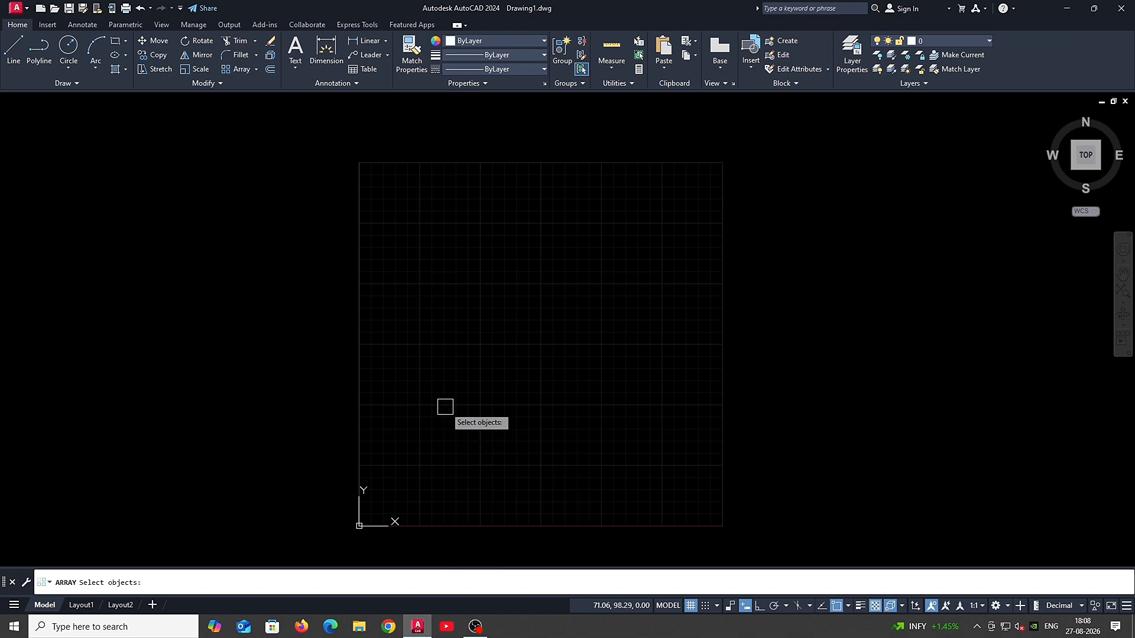
pyautogui.press('Escape')
# Step: Draw a rectangle 15 units wide and 45 units high near the lower left corner of the grid
pyautogui.moveTo(445, 407); pyautogui.dragTo(421, 401, button='middle')
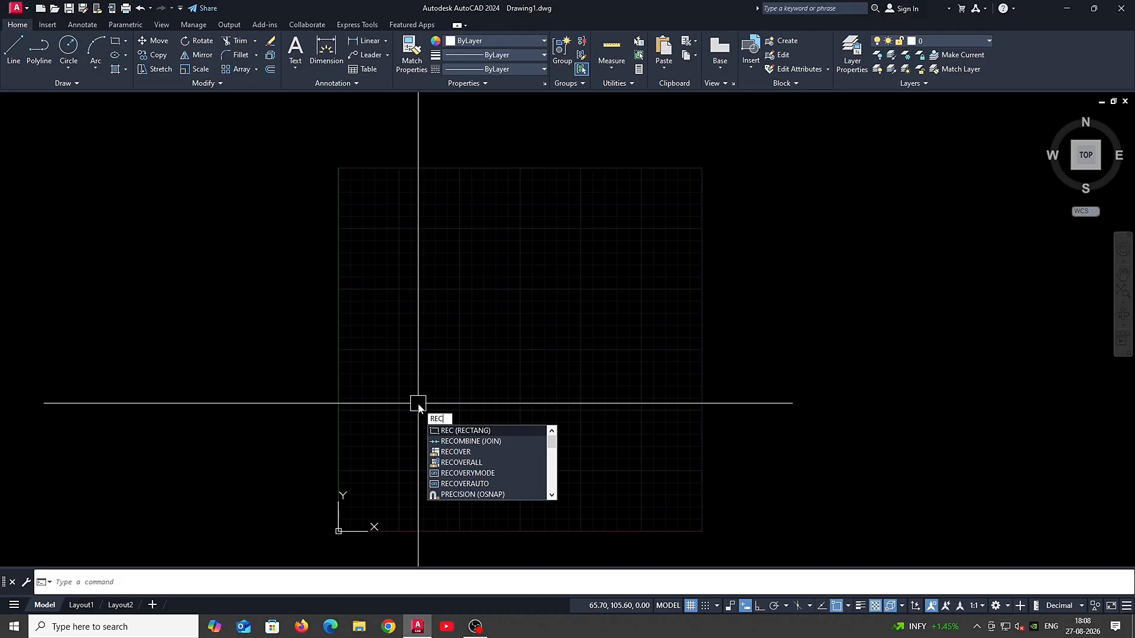
pyautogui.press('Return')
pyautogui.click(385, 482)
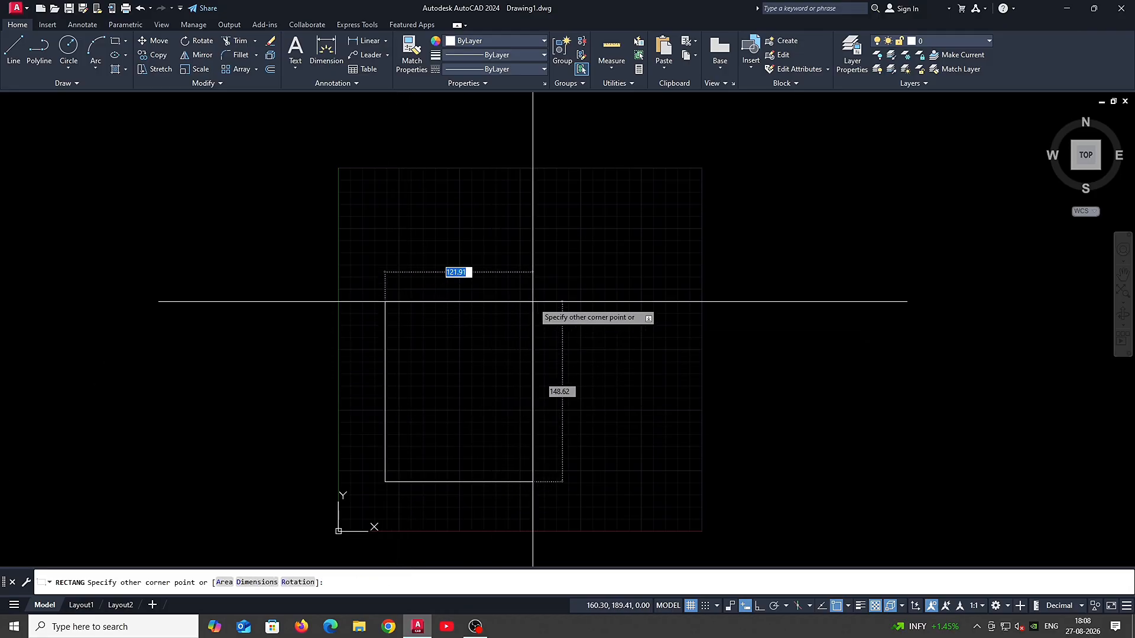
pyautogui.write('@')
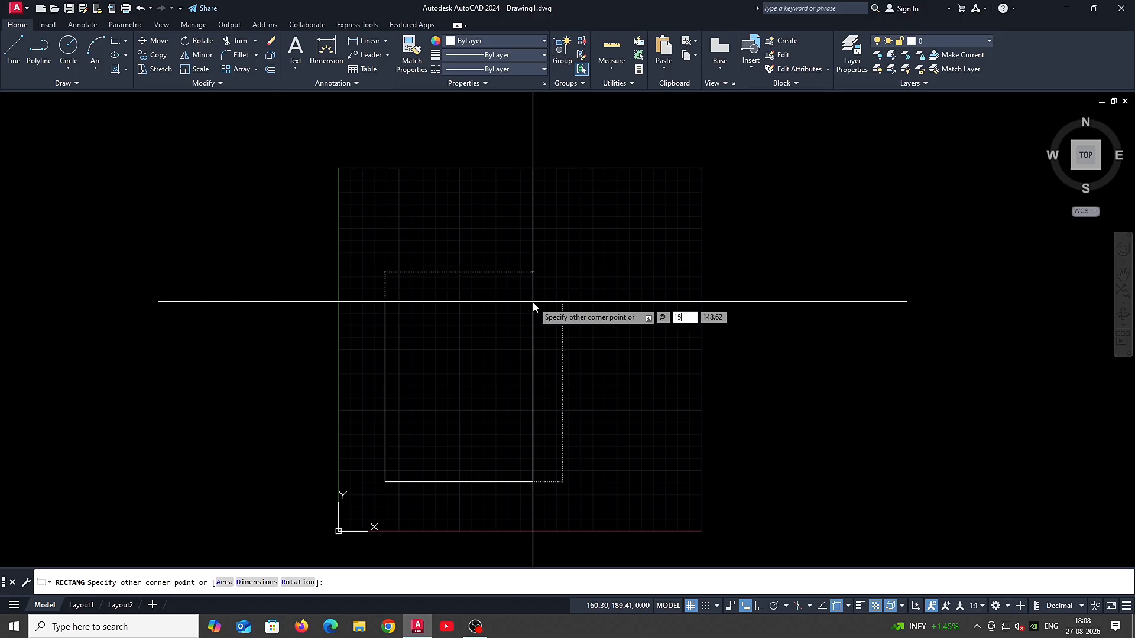
pyautogui.write('15')
pyautogui.press('Tab')
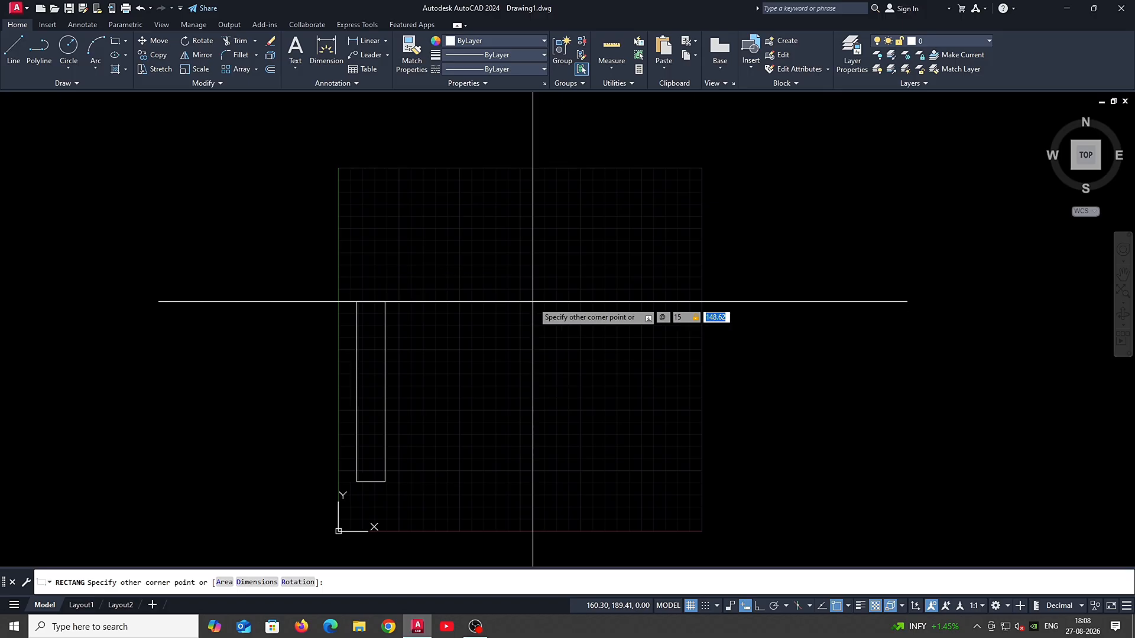
pyautogui.write('45')
pyautogui.press('Return')
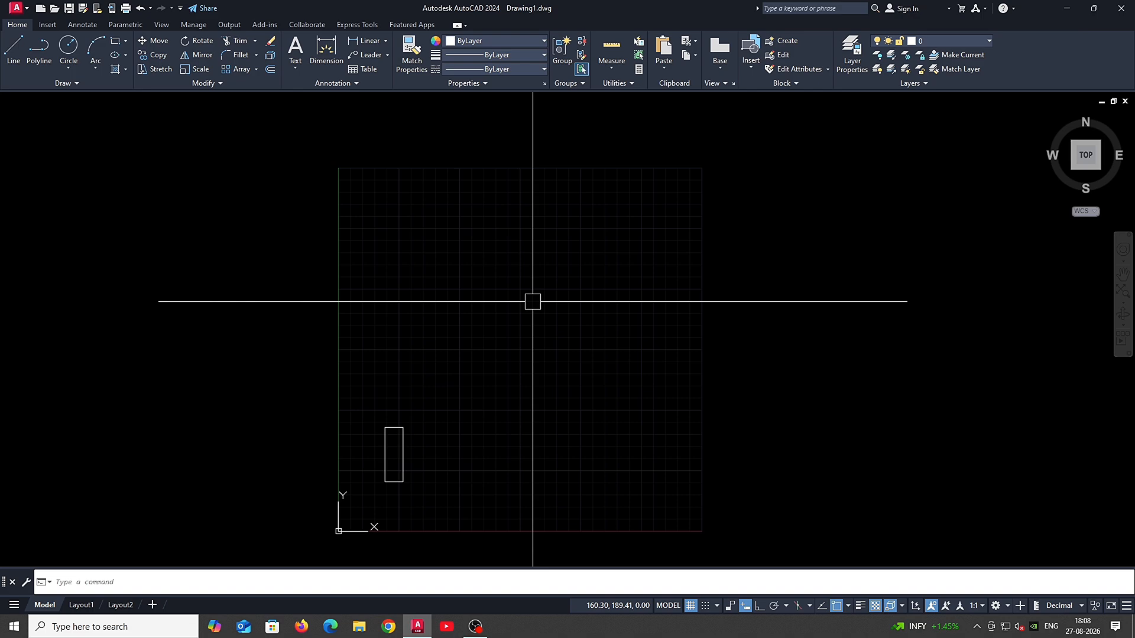
pyautogui.scroll(8, 533, 301)
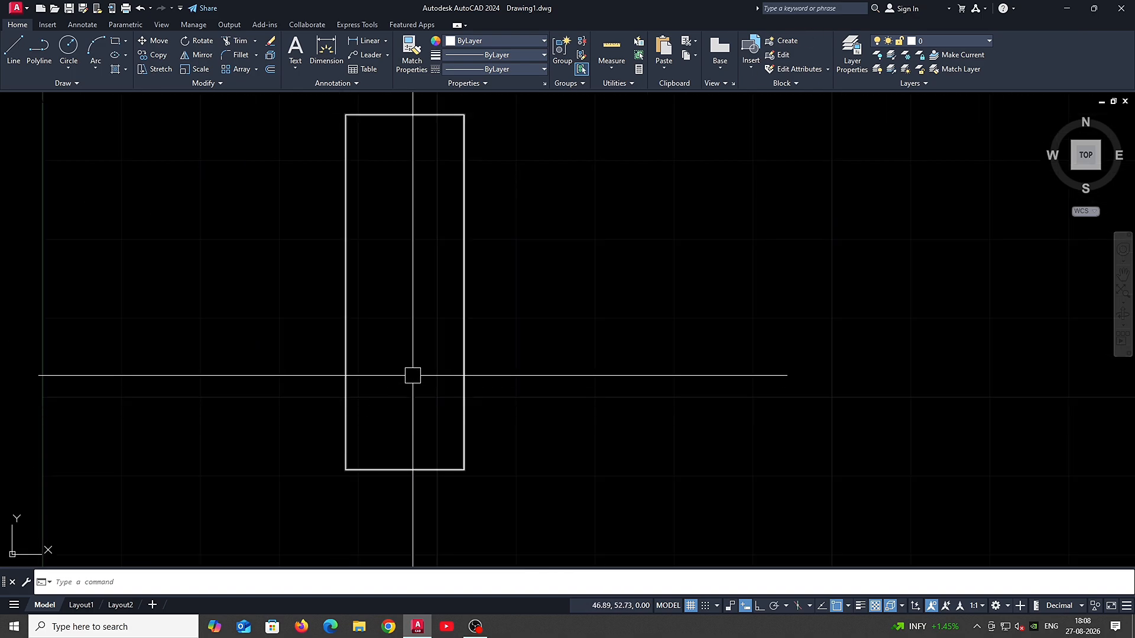
pyautogui.scroll(-2, 414, 408)
pyautogui.click(458, 504)
pyautogui.click(432, 225)
pyautogui.write('s')
pyautogui.press('Return')
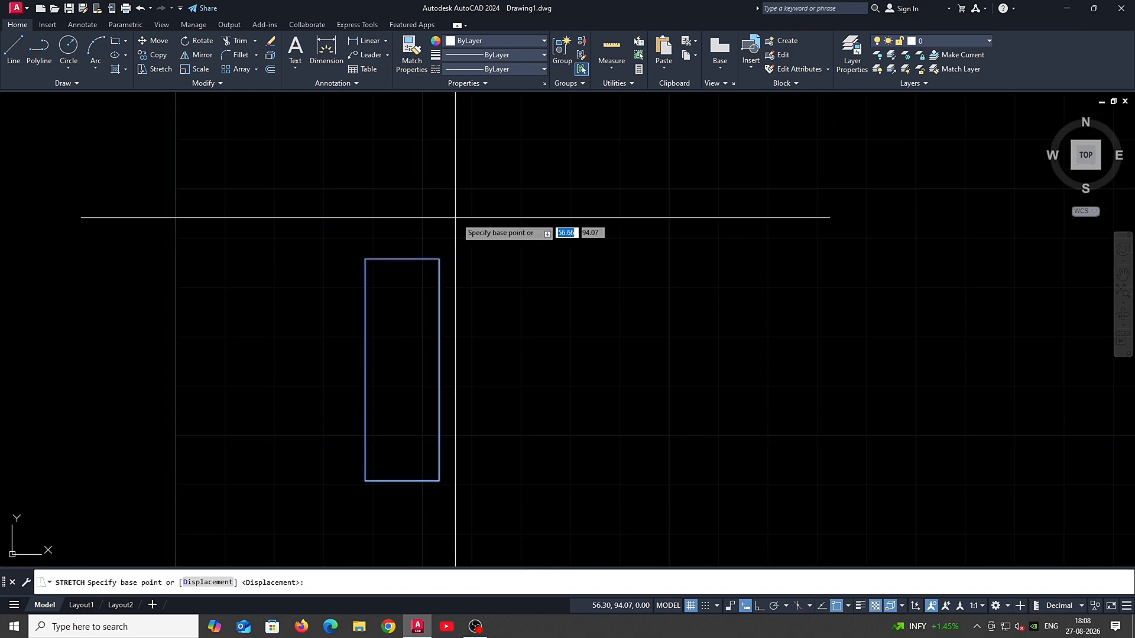
pyautogui.press('Escape')
# Step: Turn on Ortho mode and stretch the rectangle's right side 15 units horizontally outward
pyautogui.click(456, 507)
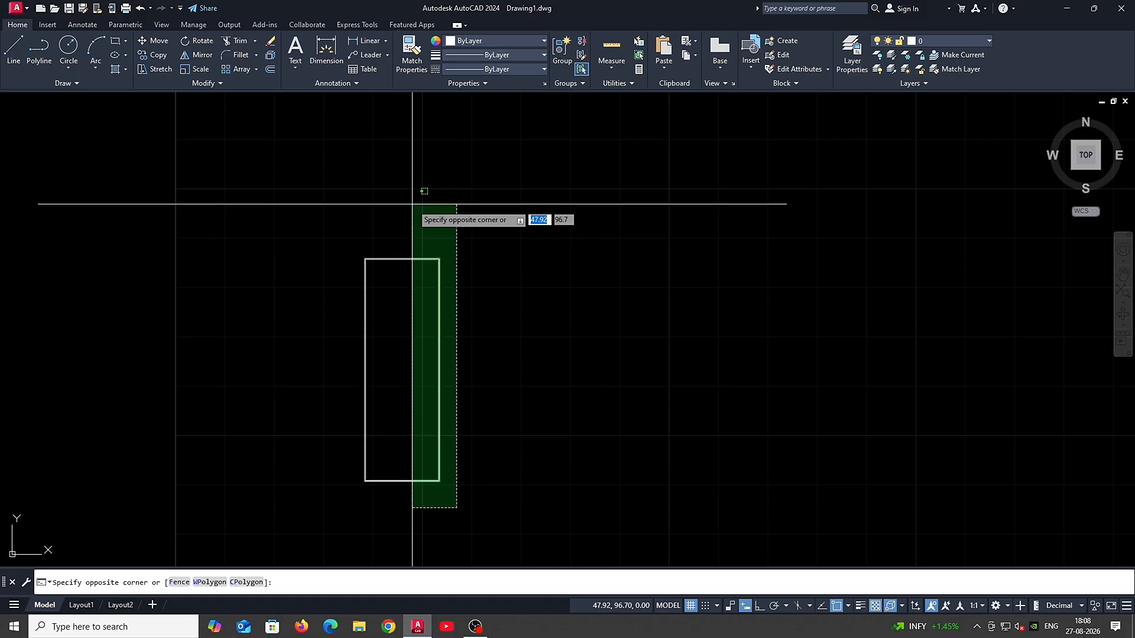
pyautogui.click(412, 204)
pyautogui.write('s')
pyautogui.press('Return')
pyautogui.click(449, 227)
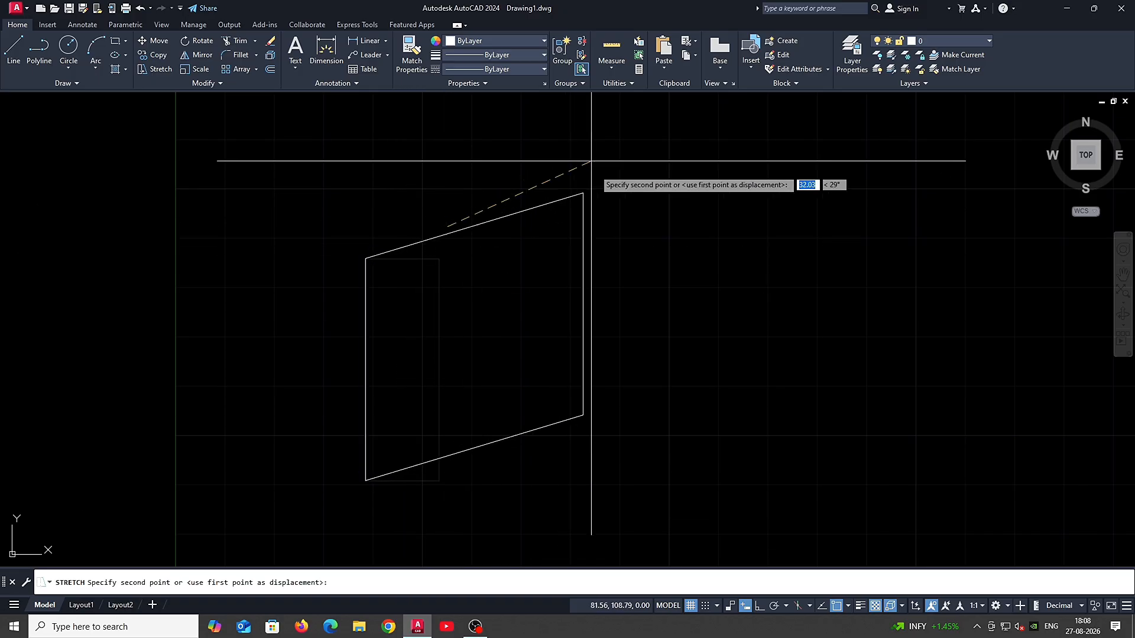
pyautogui.click(691, 606)
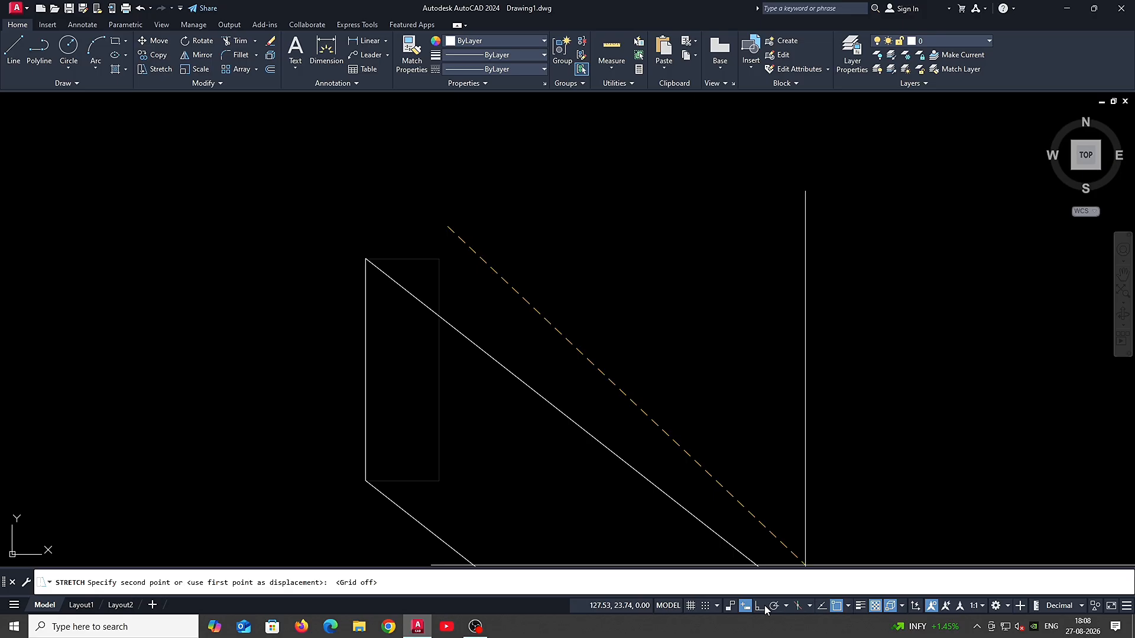
pyautogui.click(761, 607)
pyautogui.click(695, 606)
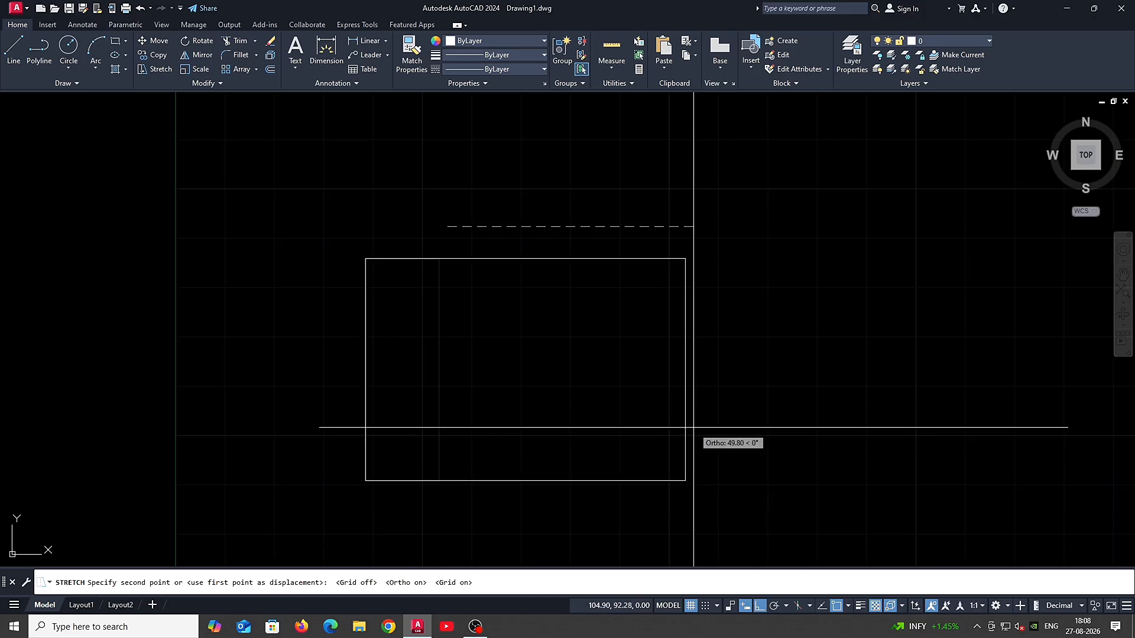
pyautogui.write('15')
pyautogui.press('Return')
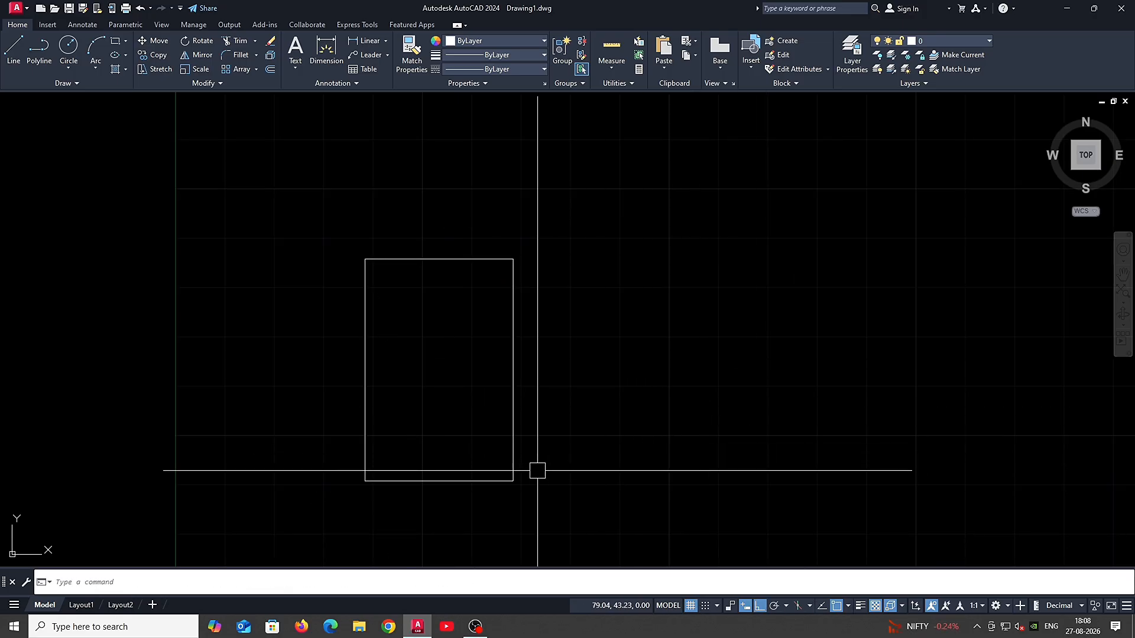
# Step: Draw a thin rectangle about 18.7 units wide and 0.4 units high along the inside of the large rectangle's bottom edge
pyautogui.scroll(2, 372, 467)
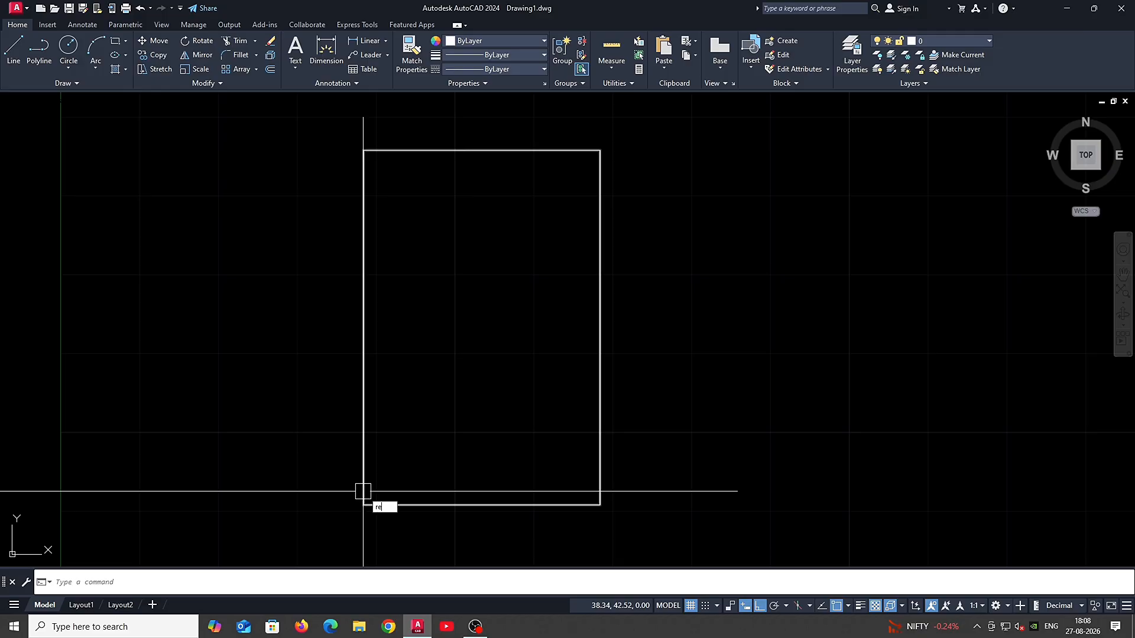
pyautogui.press('Return')
pyautogui.scroll(2, 390, 493)
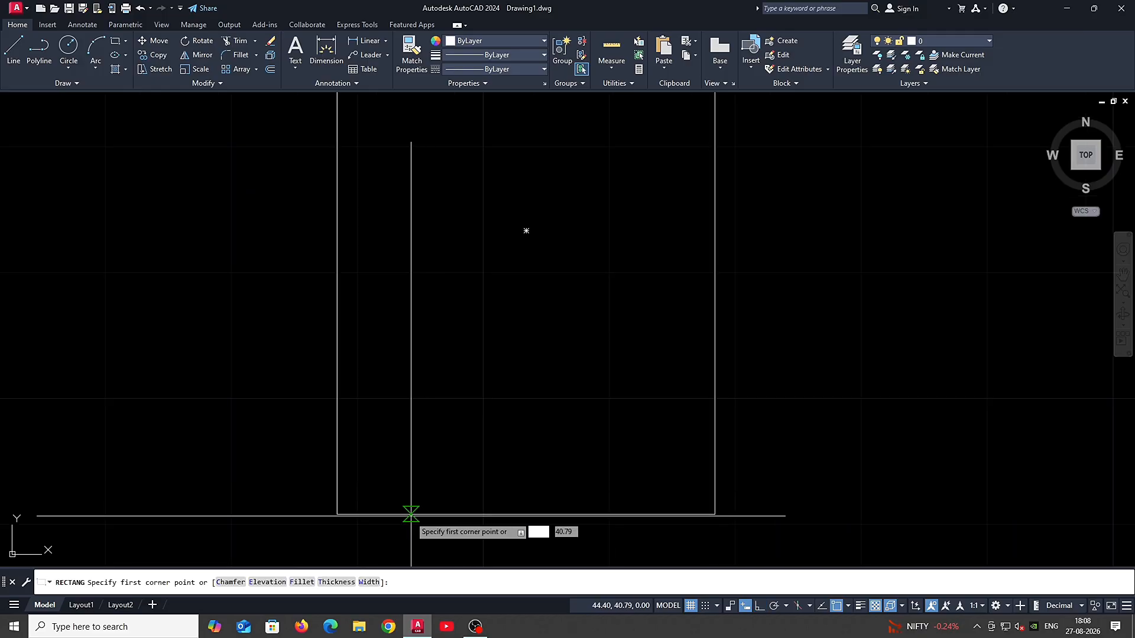
pyautogui.click(410, 513)
pyautogui.scroll(2, 650, 509)
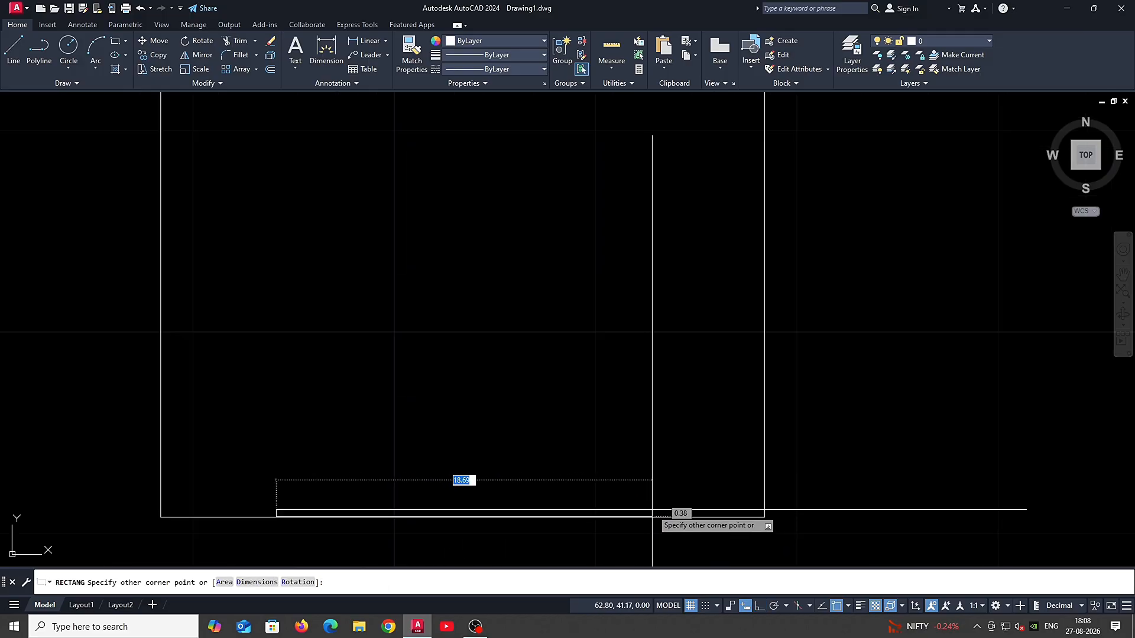
pyautogui.click(651, 509)
# Step: Draw a 1 by 1 unit square against the inside of the large rectangle's left edge, just above its bottom corner
pyautogui.moveTo(498, 471); pyautogui.dragTo(575, 507, button='middle')
pyautogui.moveTo(309, 504); pyautogui.dragTo(378, 471, button='middle')
pyautogui.write('rec')
pyautogui.press('Return')
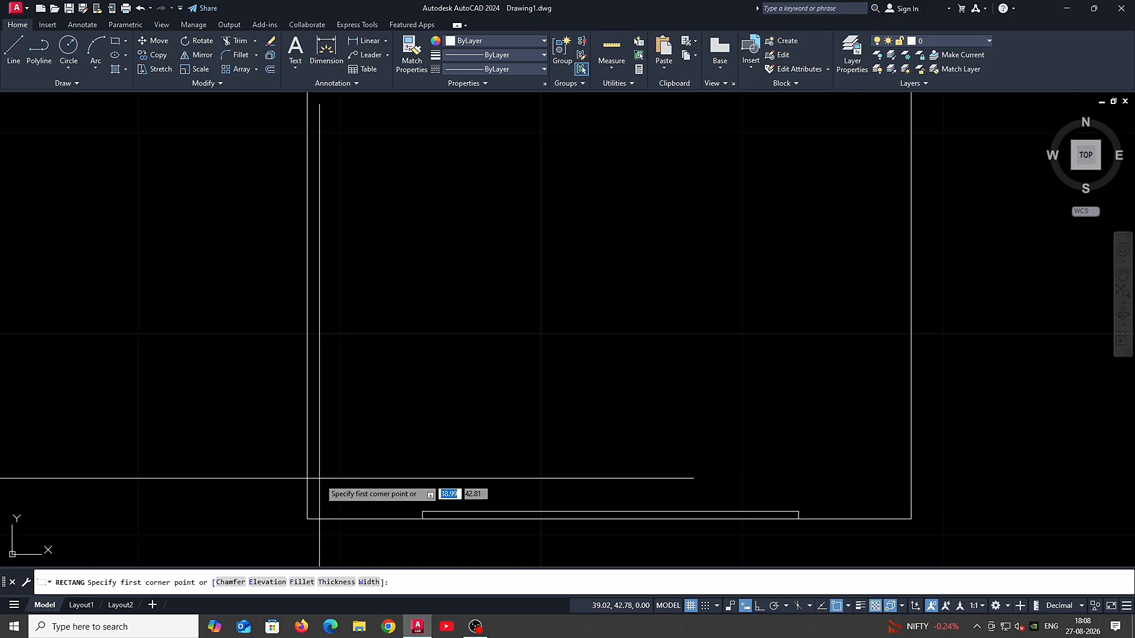
pyautogui.click(307, 479)
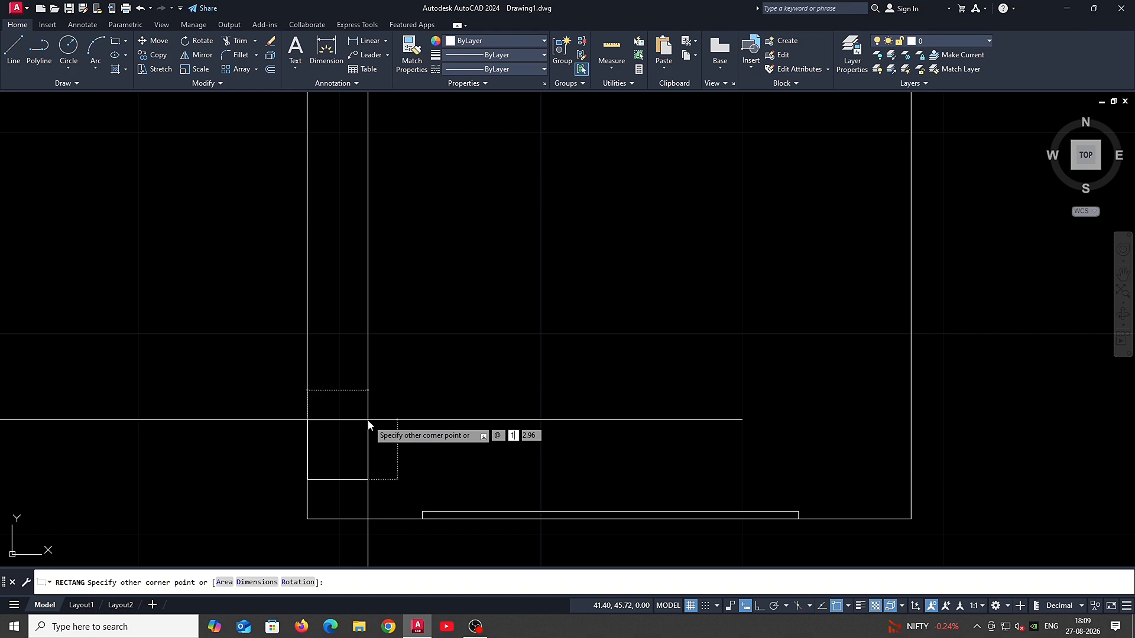
pyautogui.press('Tab')
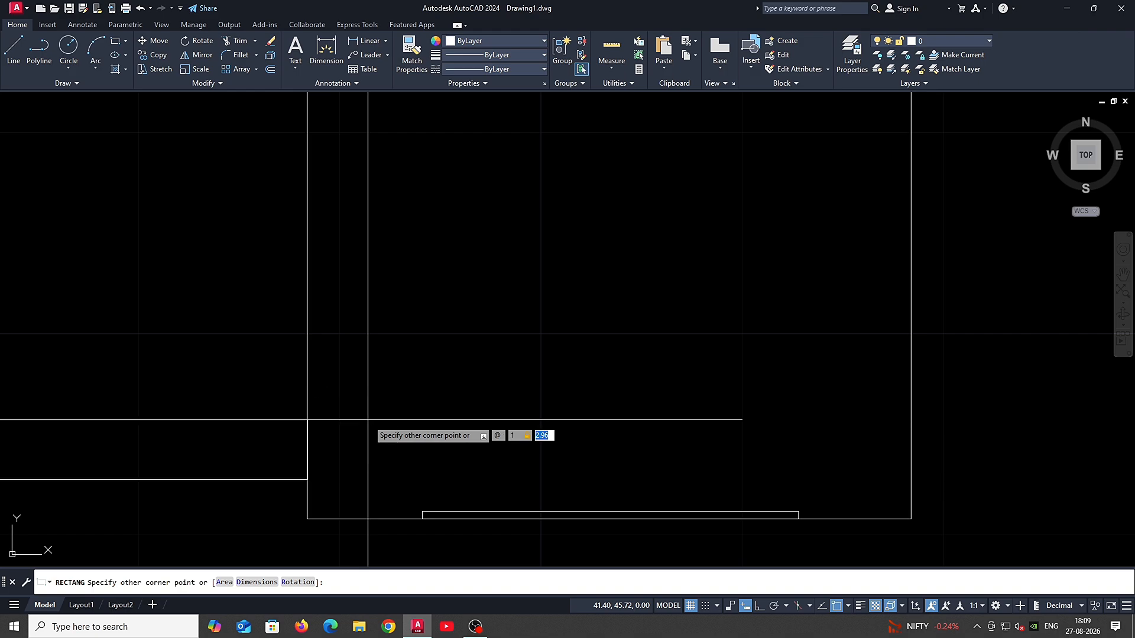
pyautogui.press('Return')
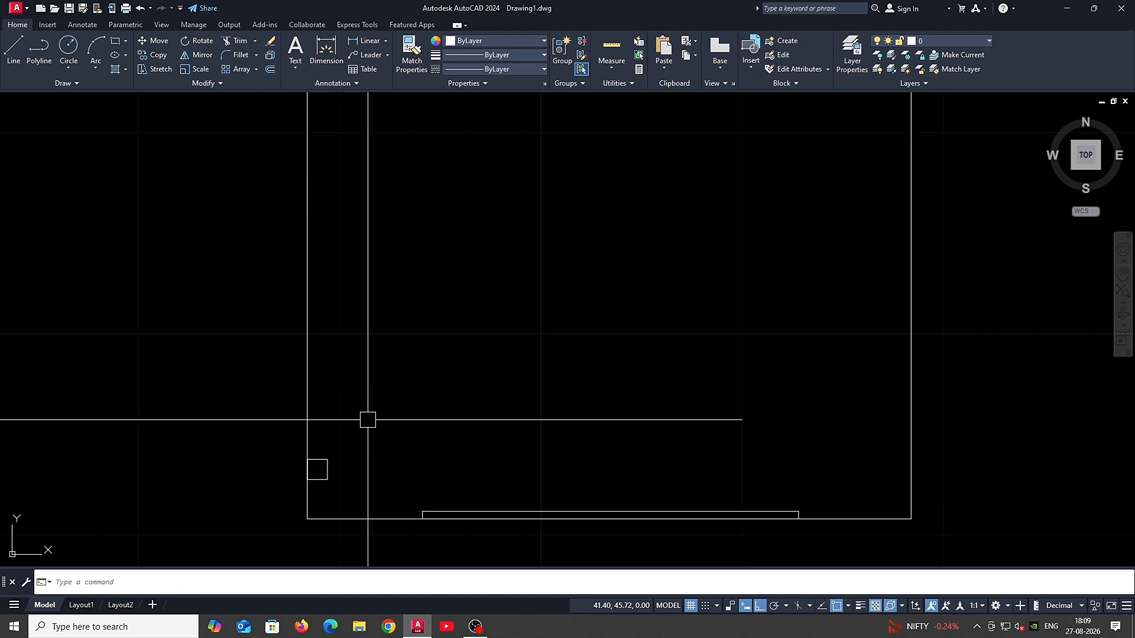
# Step: Copy the small square eight times to the right, edge to edge, to form a horizontal row of nine squares
pyautogui.click(318, 469)
pyautogui.moveTo(348, 468); pyautogui.dragTo(358, 509, button='middle')
pyautogui.write('co')
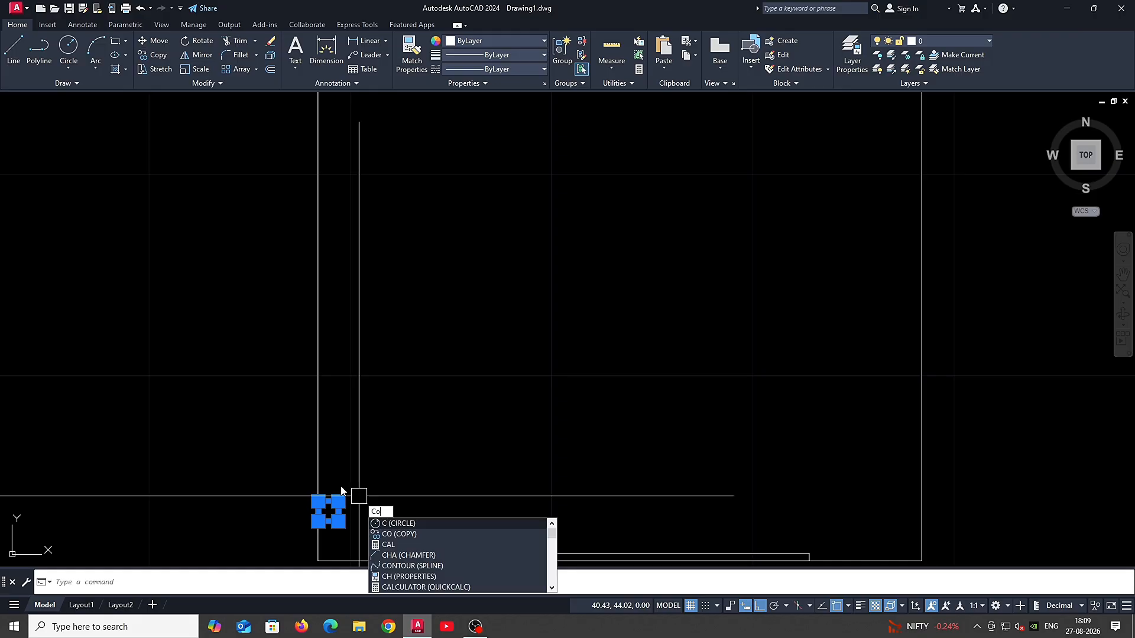
pyautogui.press('Return')
pyautogui.click(328, 521)
pyautogui.click(348, 515)
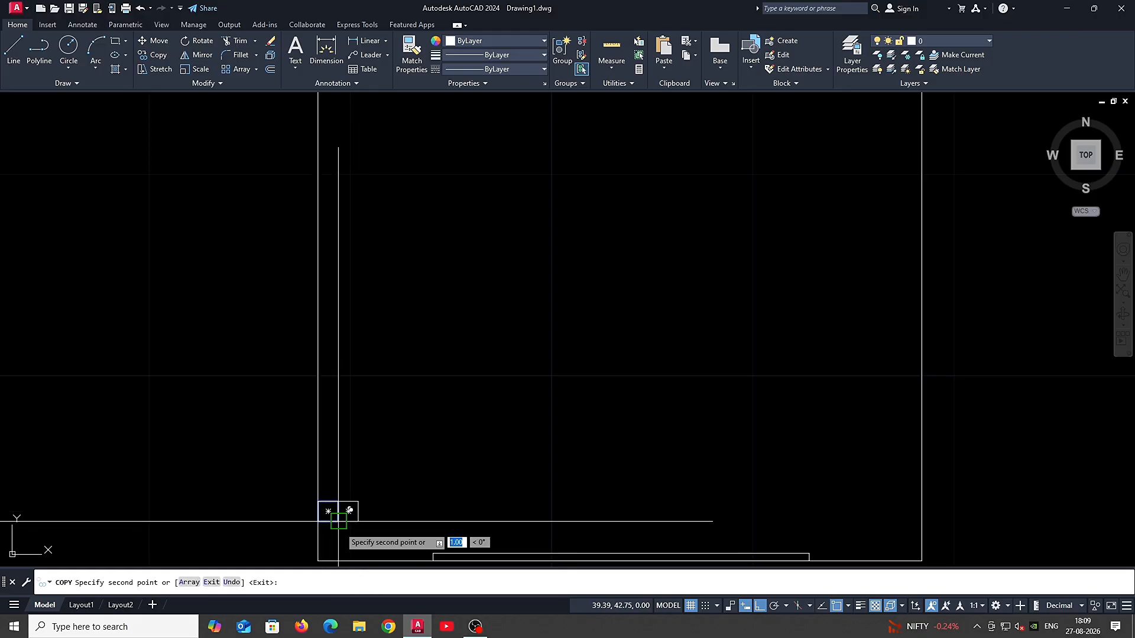
pyautogui.click(358, 522)
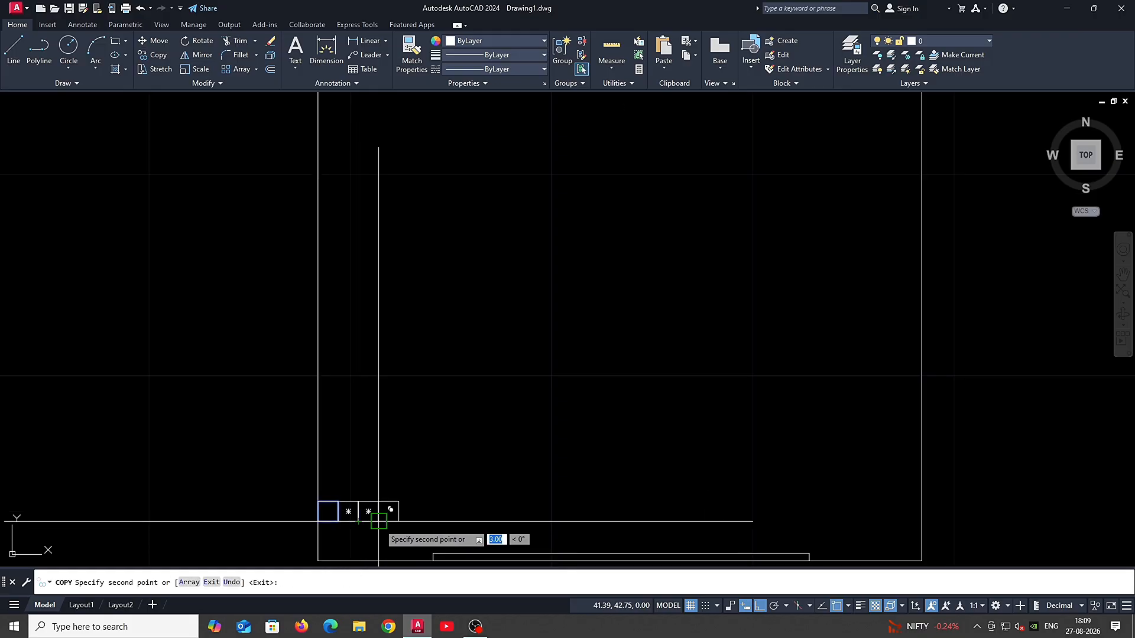
pyautogui.click(378, 521)
pyautogui.click(399, 521)
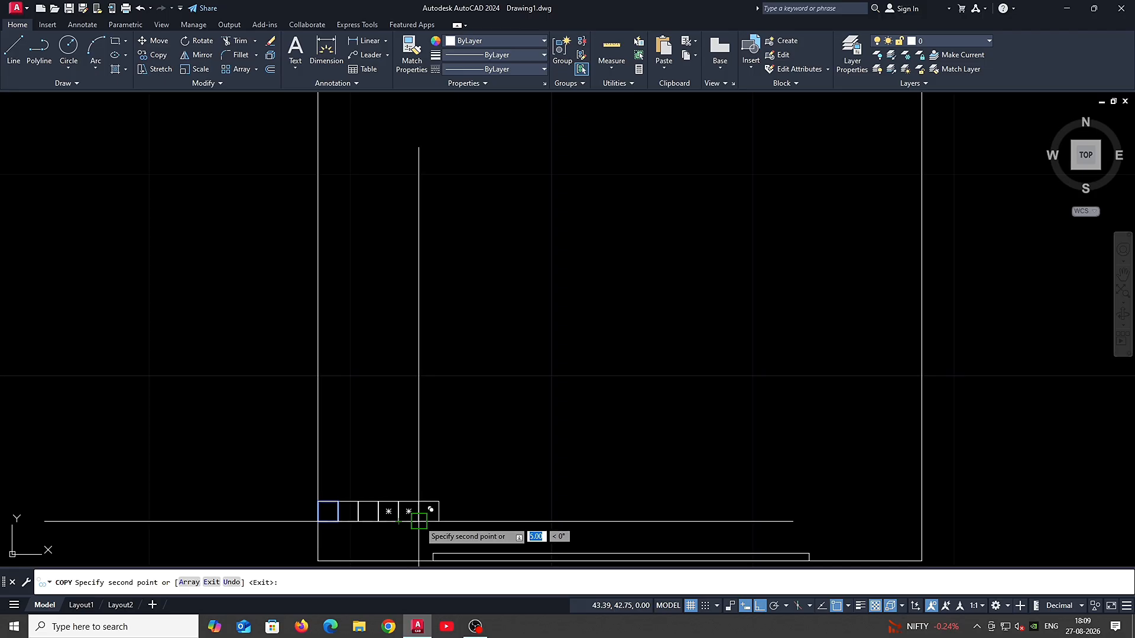
pyautogui.click(419, 521)
pyautogui.click(439, 521)
pyautogui.click(459, 521)
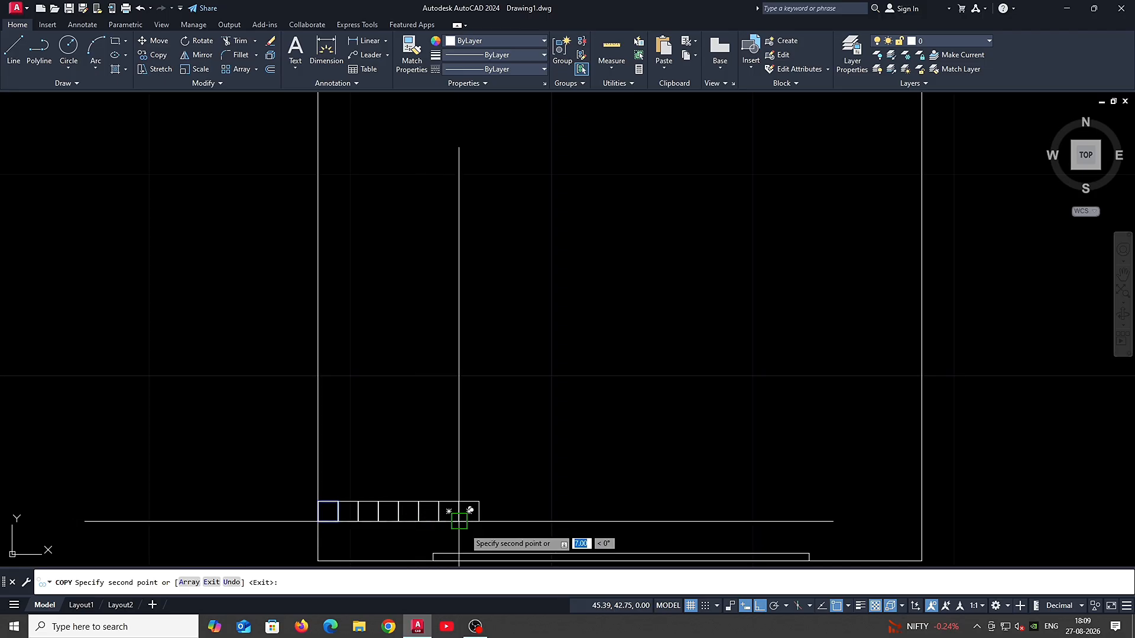
pyautogui.click(479, 521)
pyautogui.press('Escape')
# Step: Mirror the row of squares about a vertical line through the thin rectangle's midpoint, keeping the original row
pyautogui.click(526, 524)
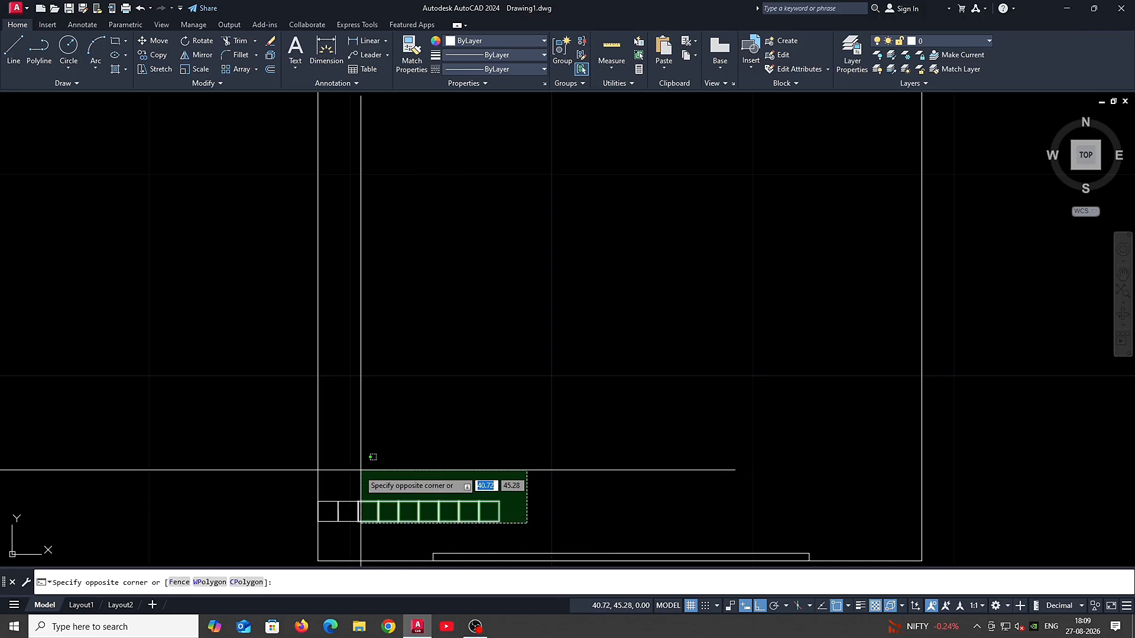
pyautogui.click(332, 467)
pyautogui.moveTo(464, 531); pyautogui.dragTo(444, 477, button='middle')
pyautogui.write('mi')
pyautogui.press('Return')
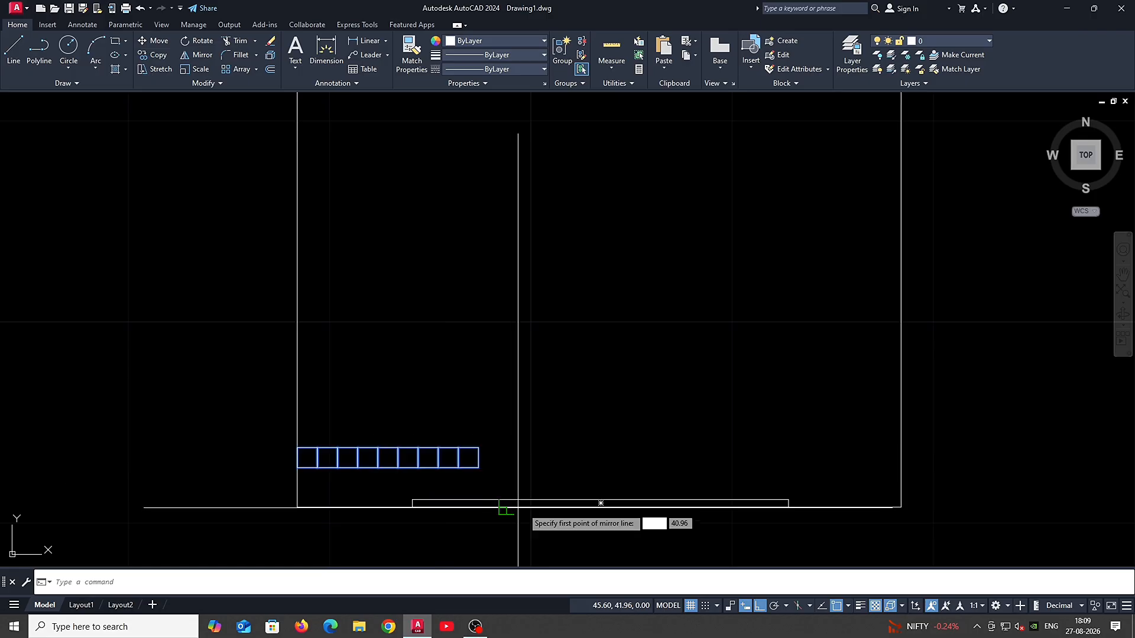
pyautogui.click(600, 500)
pyautogui.click(605, 532)
pyautogui.press('Return')
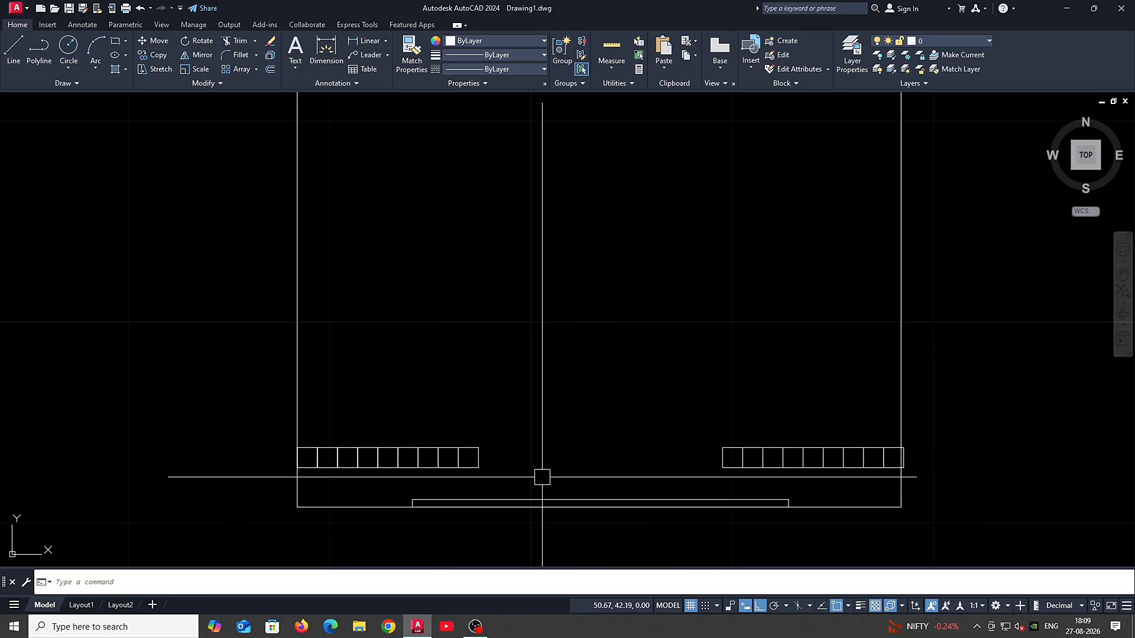
# Step: Copy the left row of nine squares horizontally so that the copy starts where the left row ends
pyautogui.click(532, 481)
pyautogui.click(311, 422)
pyautogui.moveTo(428, 450); pyautogui.dragTo(397, 440, button='middle')
pyautogui.write('co')
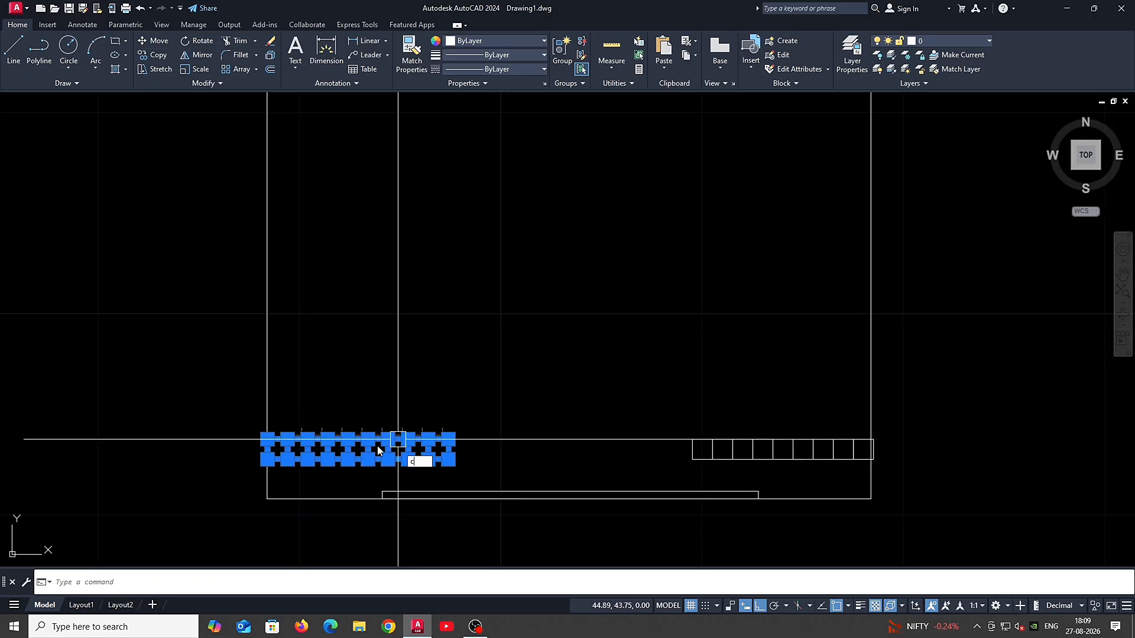
pyautogui.press('Return')
pyautogui.click(267, 459)
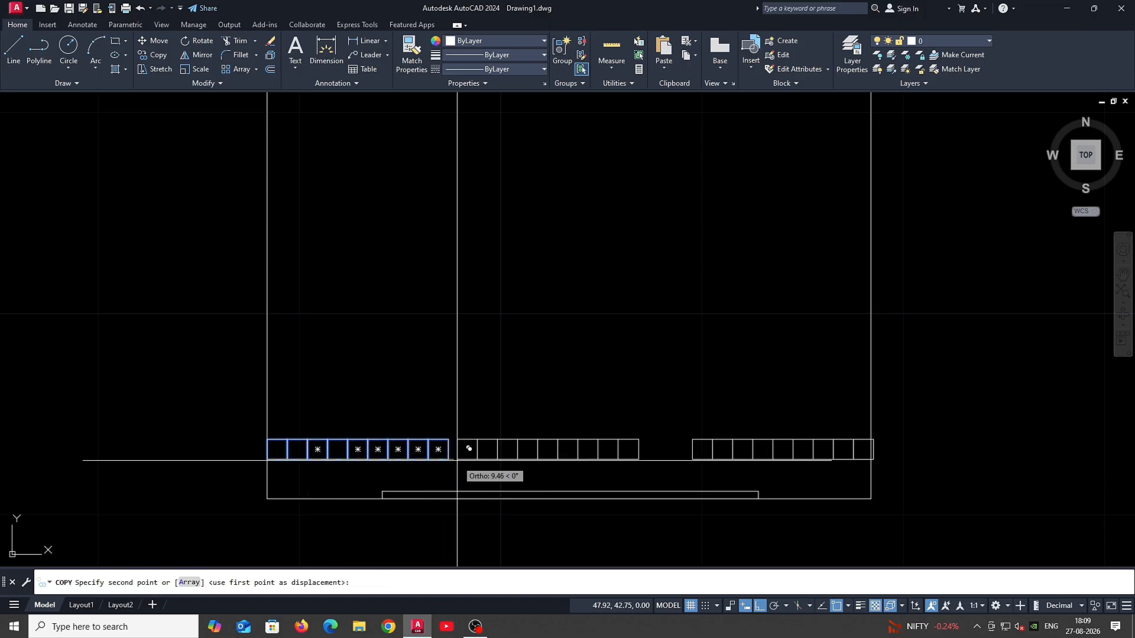
pyautogui.press('Escape')
# Step: Move the copied middle row horizontally to the right, leaving a gap two squares wide after the left row
pyautogui.click(638, 466)
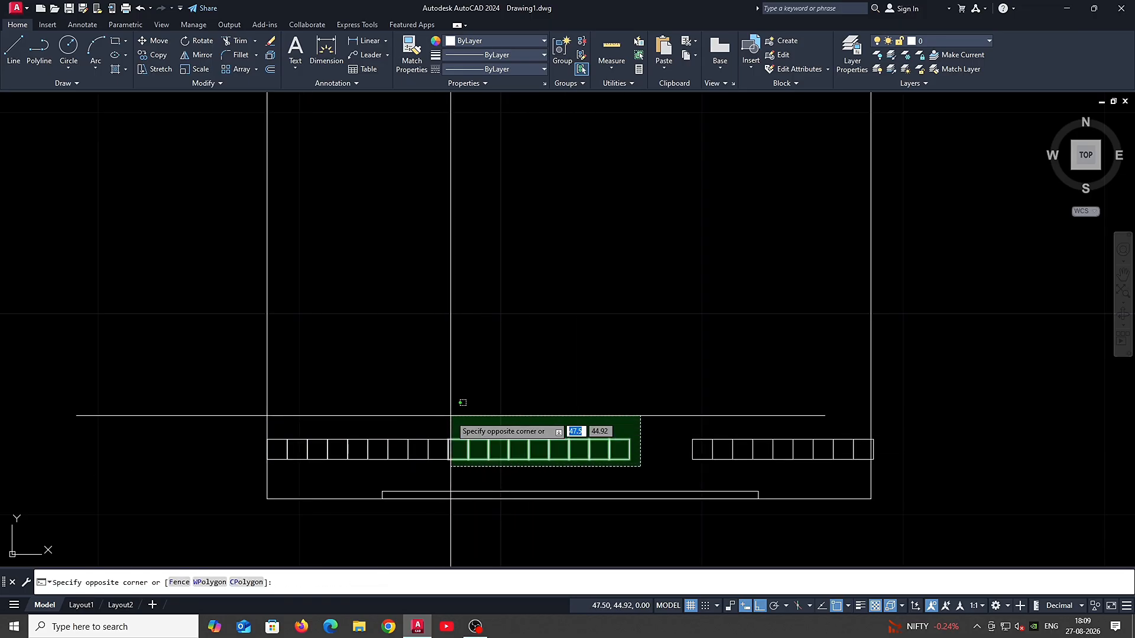
pyautogui.click(451, 416)
pyautogui.moveTo(530, 394); pyautogui.dragTo(478, 393, button='middle')
pyautogui.write('m')
pyautogui.press('Return')
pyautogui.click(485, 383)
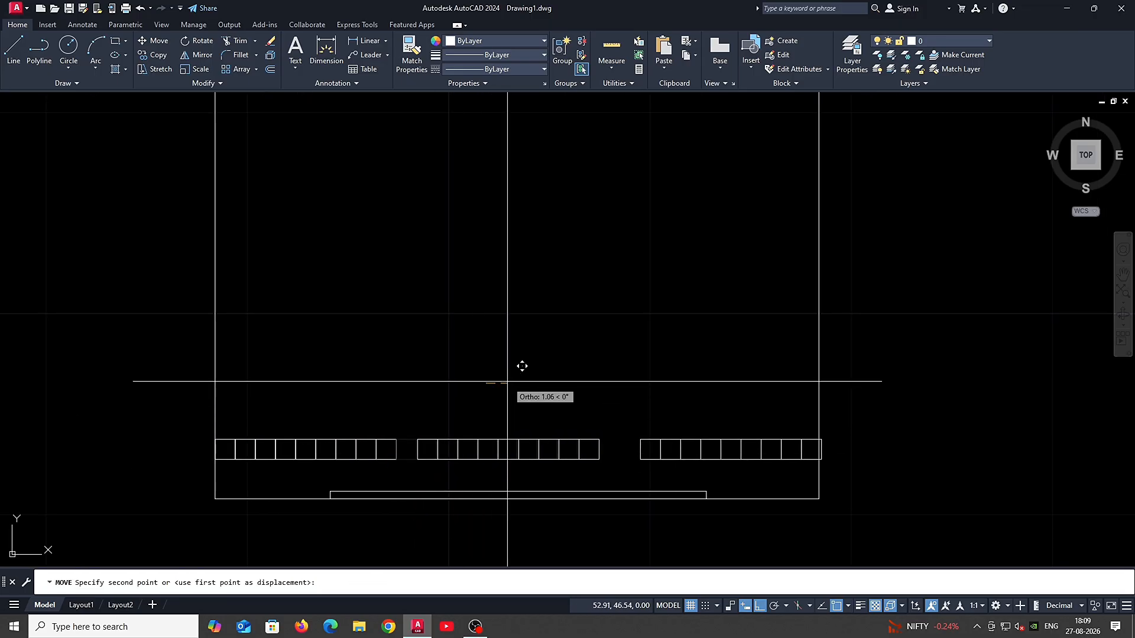
pyautogui.click(507, 381)
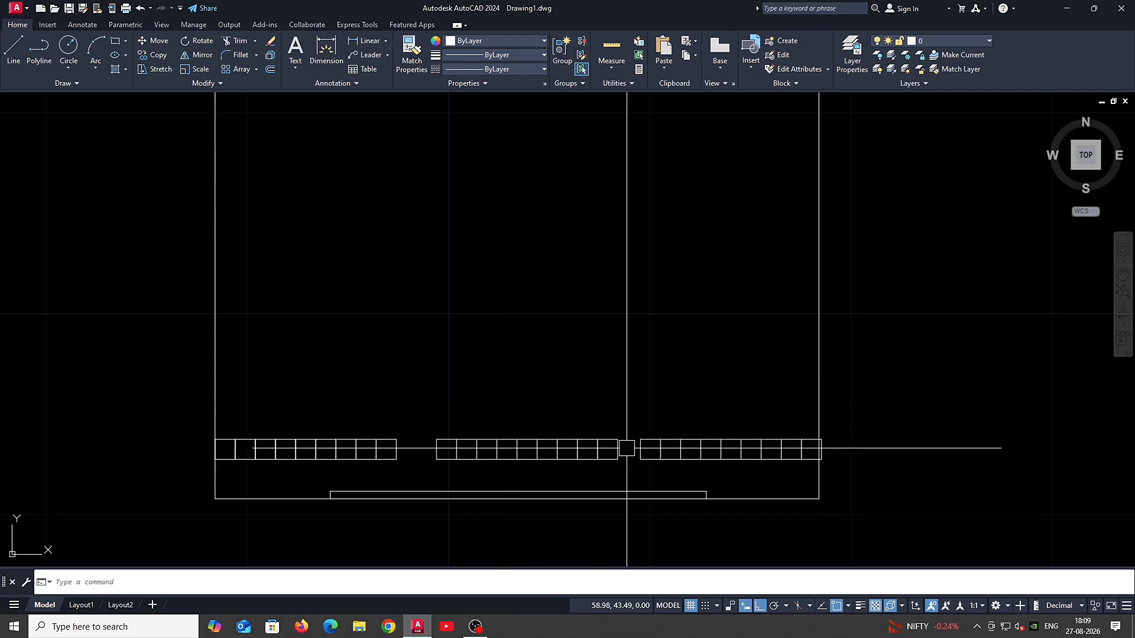
# Step: Erase the last square at the right end of the middle row
pyautogui.click(619, 459)
pyautogui.write('e')
pyautogui.press('Return')
# Step: Copy all three rows of squares 3 units vertically upward
pyautogui.scroll(-2, 618, 410)
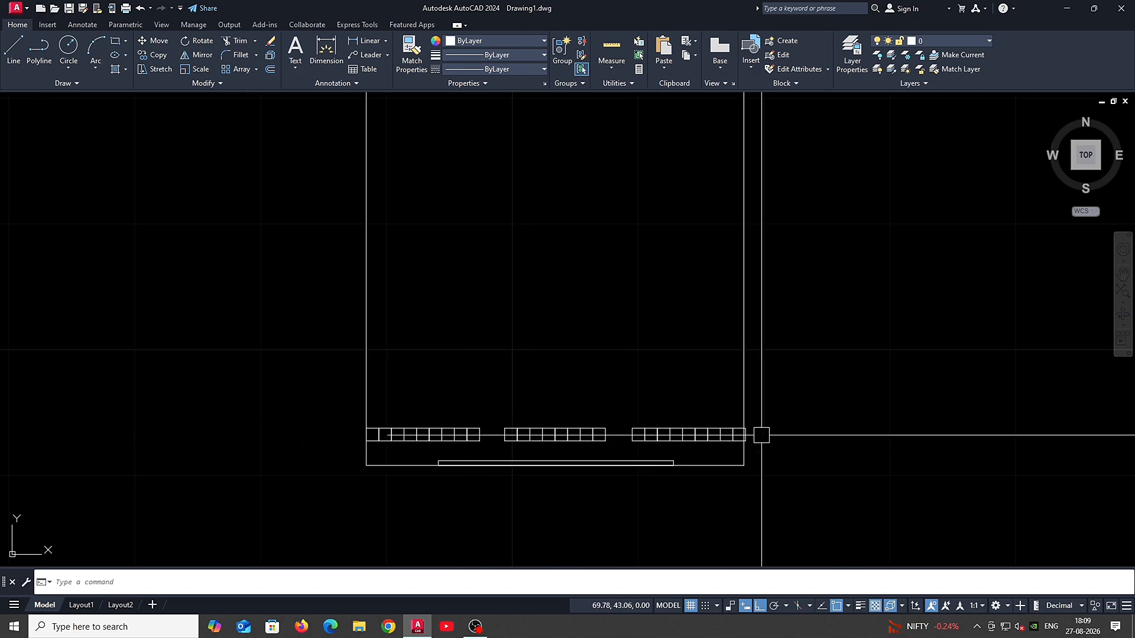
pyautogui.click(197, 385)
pyautogui.click(781, 453)
pyautogui.moveTo(705, 478); pyautogui.dragTo(702, 488, button='middle')
pyautogui.write('co')
pyautogui.press('Return')
pyautogui.click(526, 412)
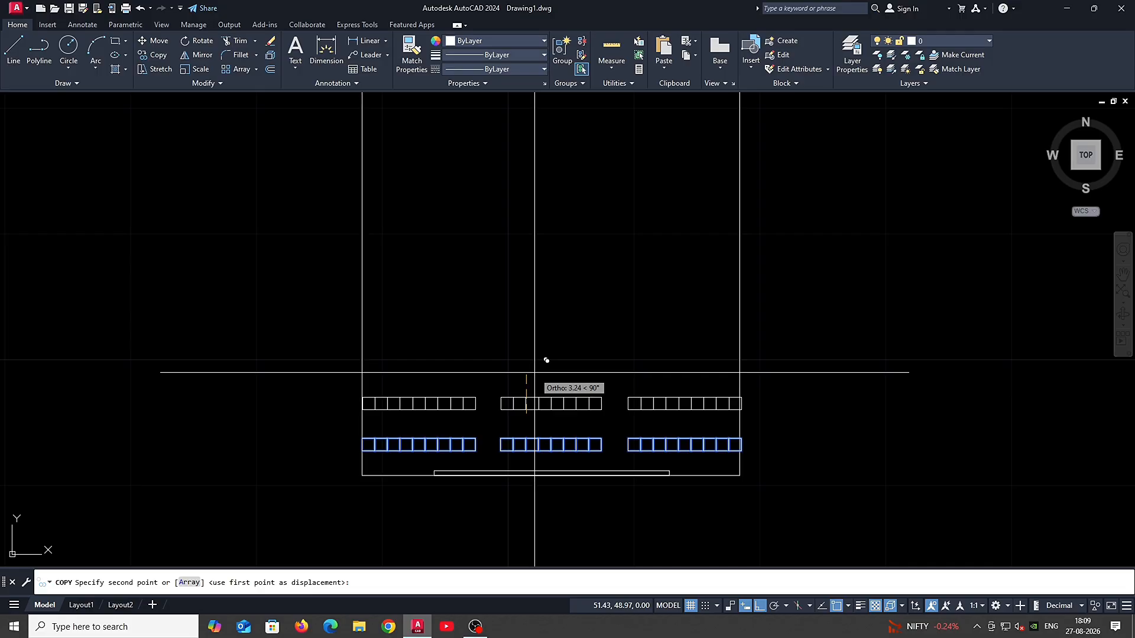
pyautogui.write('3')
pyautogui.press('Return')
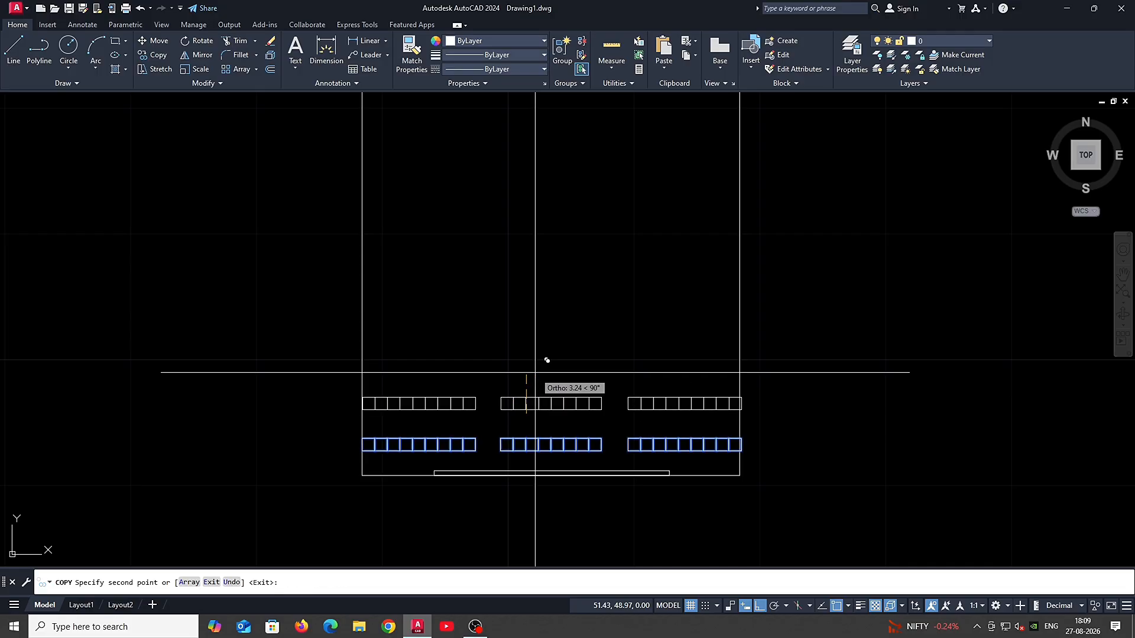
# Step: Undo the 3-unit copy and place the copied rows 2 units above the originals instead
pyautogui.write('u')
pyautogui.press('Return')
pyautogui.write('2')
pyautogui.press('Return')
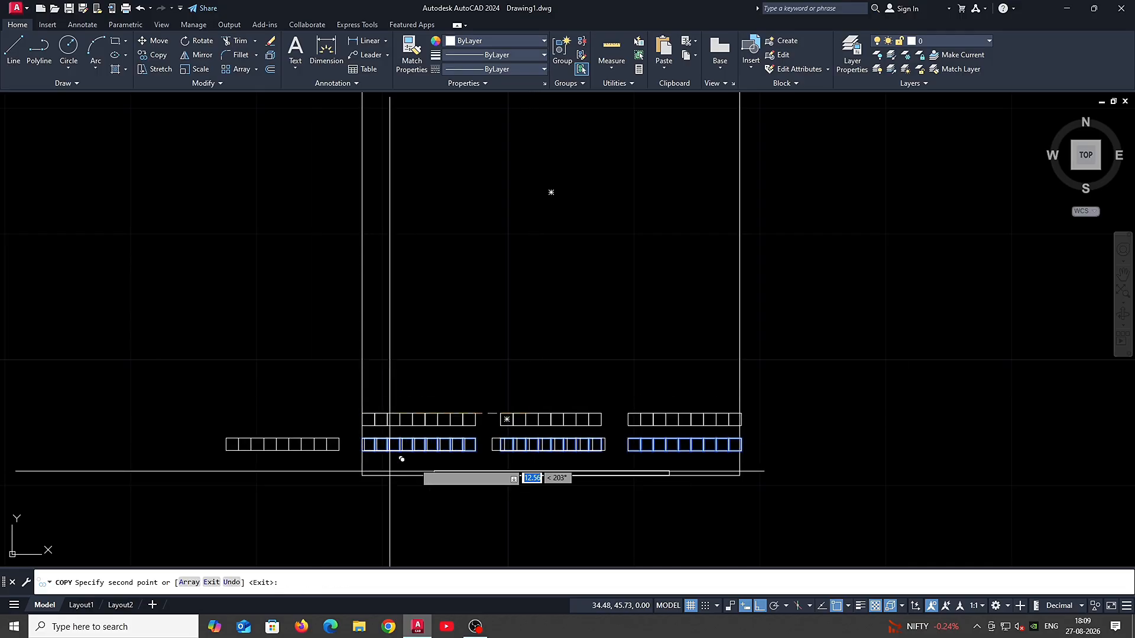
pyautogui.press('Return')
# Step: Move the upper set of three rows about 0.5 units straight down, toward the lower rows
pyautogui.click(350, 394)
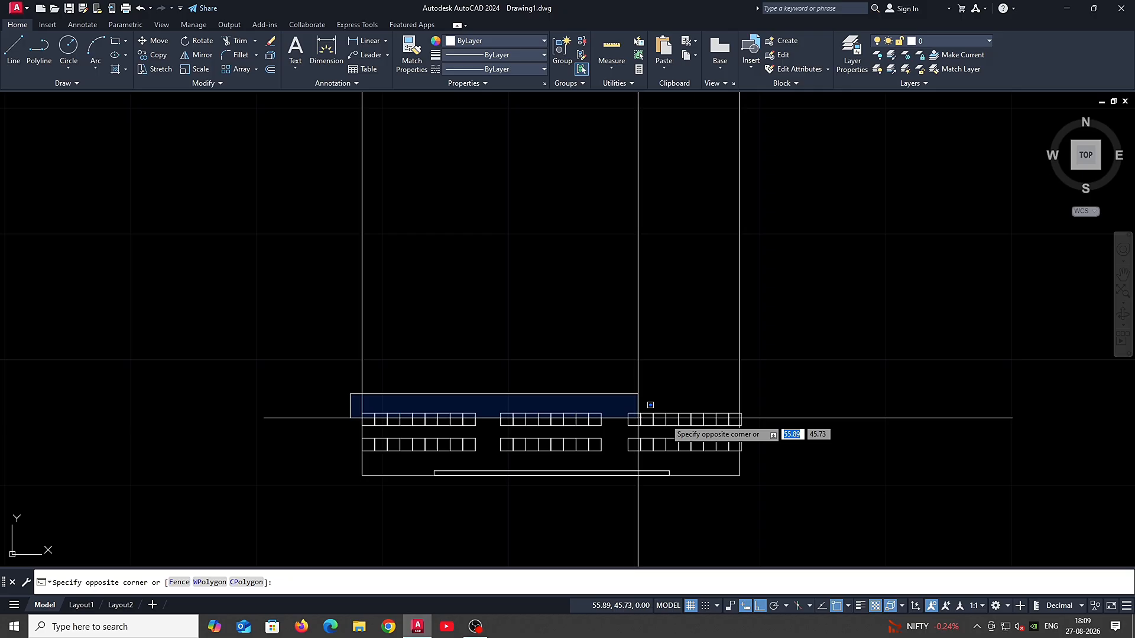
pyautogui.click(810, 422)
pyautogui.scroll(2, 803, 423)
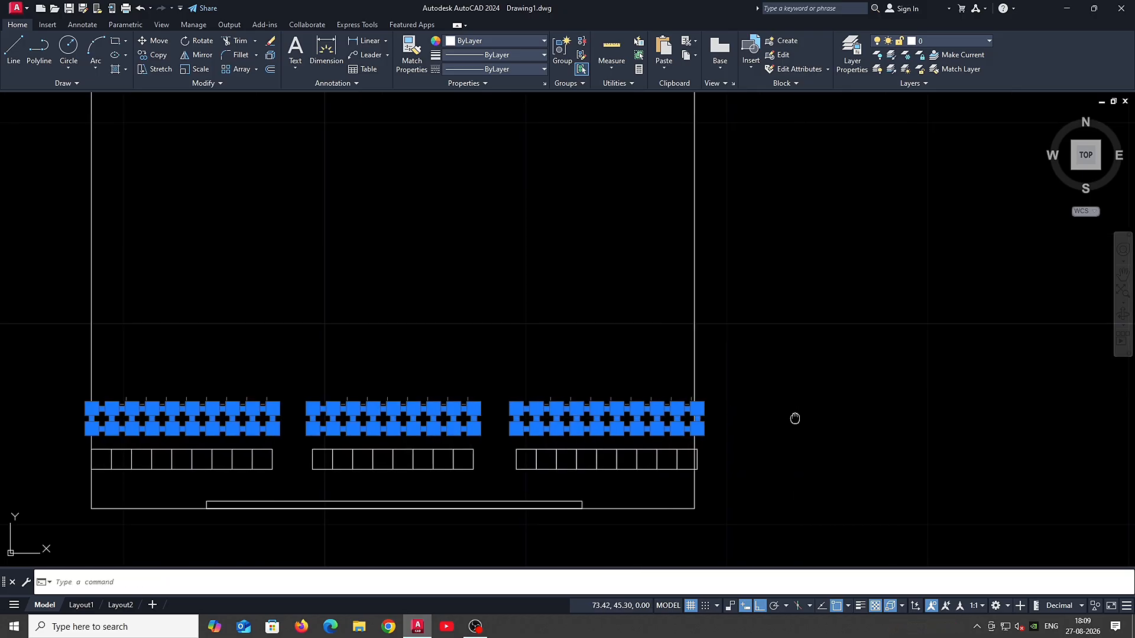
pyautogui.write('m')
pyautogui.press('Return')
pyautogui.click(831, 362)
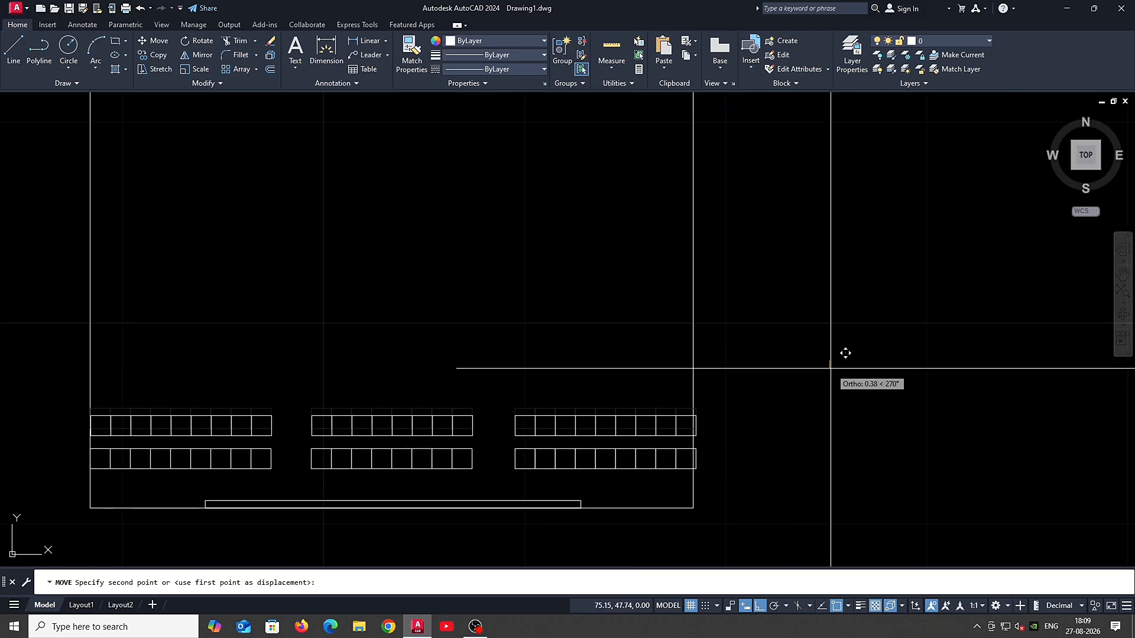
pyautogui.write('.')
pyautogui.click(831, 368)
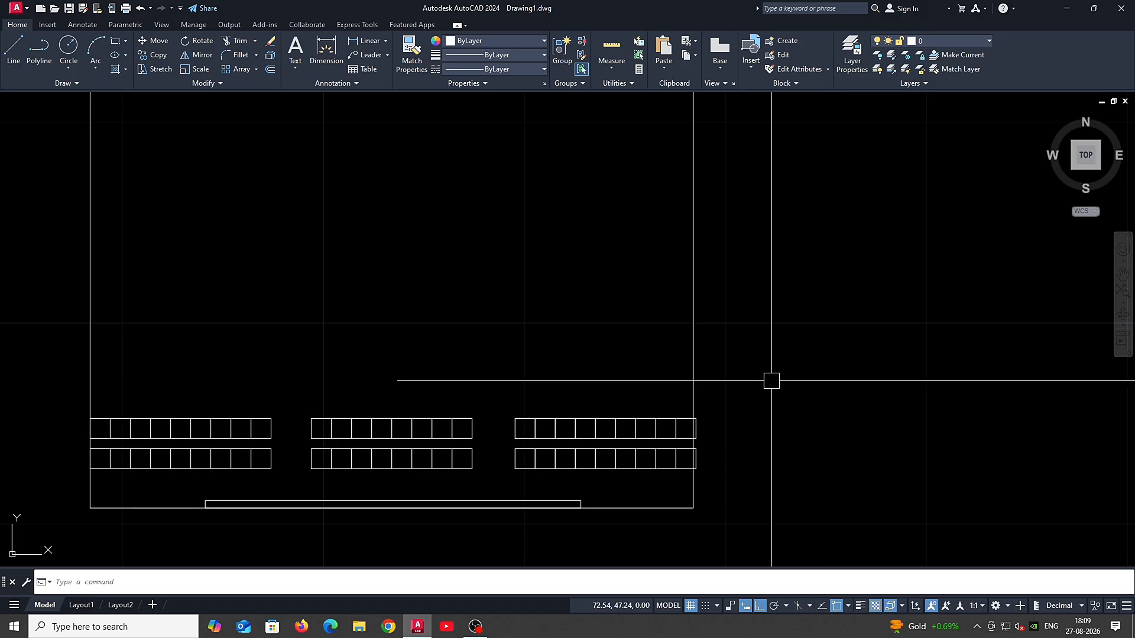
pyautogui.scroll(2, 699, 429)
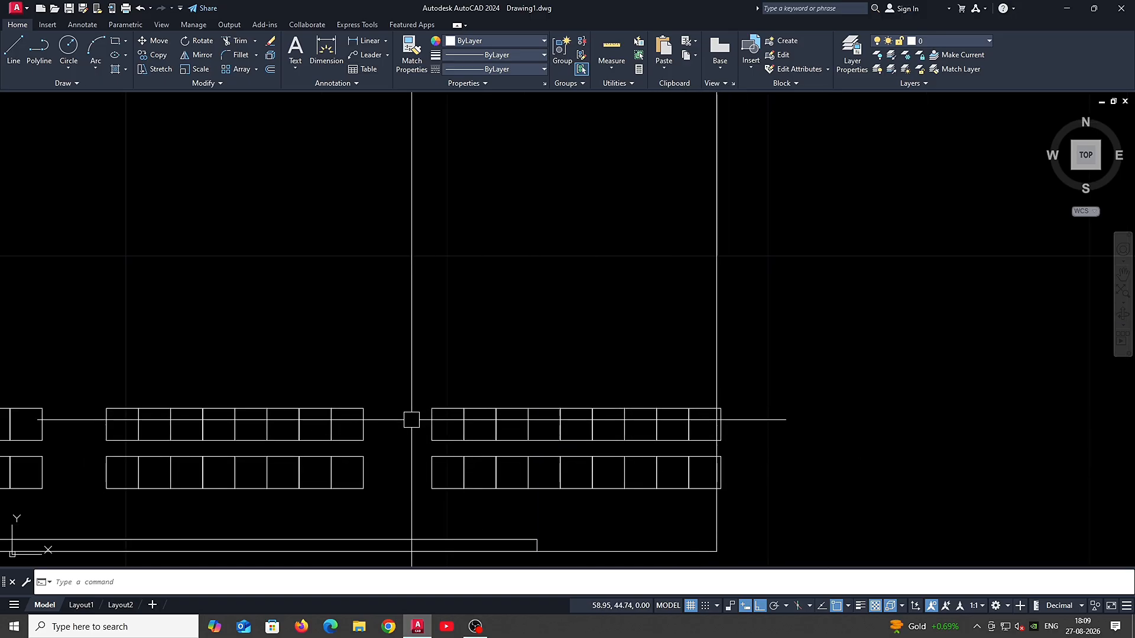
pyautogui.click(414, 380)
pyautogui.click(777, 519)
pyautogui.moveTo(744, 502); pyautogui.dragTo(724, 494, button='middle')
pyautogui.write('n')
pyautogui.press('space')
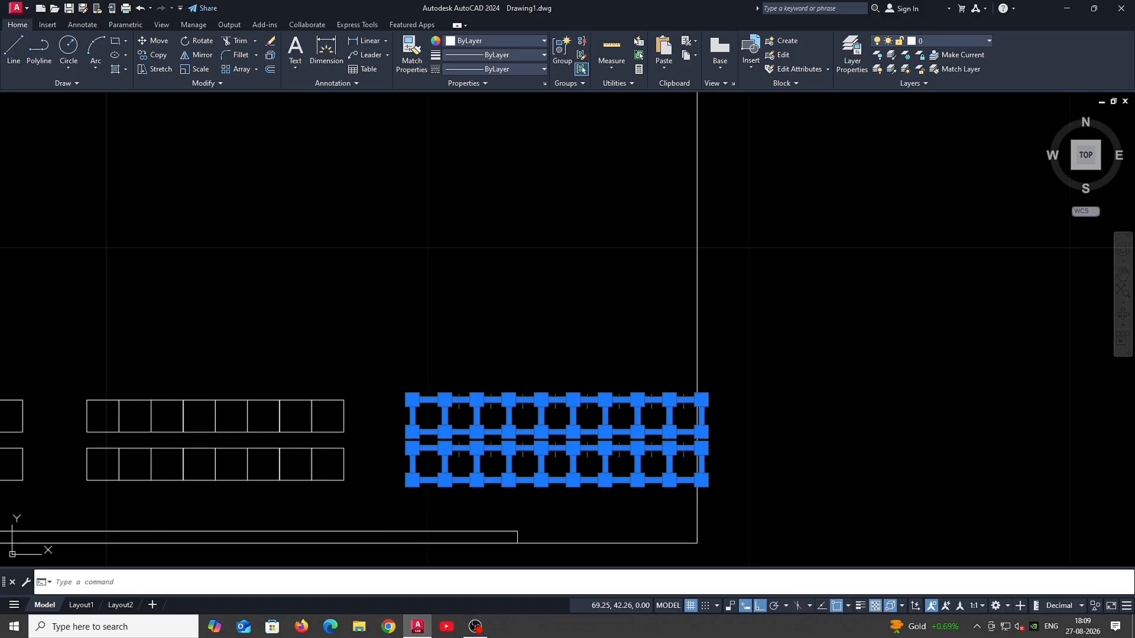
pyautogui.press('Escape')
# Step: Move both right-hand rows of squares horizontally so their right end sits on the large rectangle's right edge
pyautogui.click(392, 372)
pyautogui.click(729, 489)
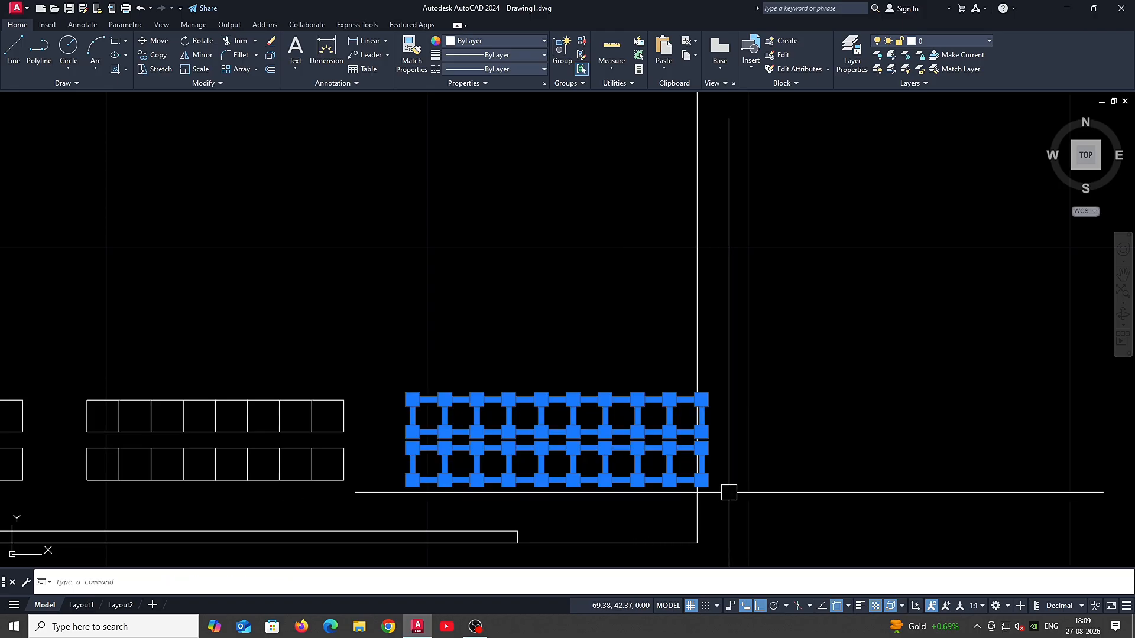
pyautogui.moveTo(699, 479); pyautogui.dragTo(676, 476, button='middle')
pyautogui.write('m')
pyautogui.press('space')
pyautogui.click(678, 477)
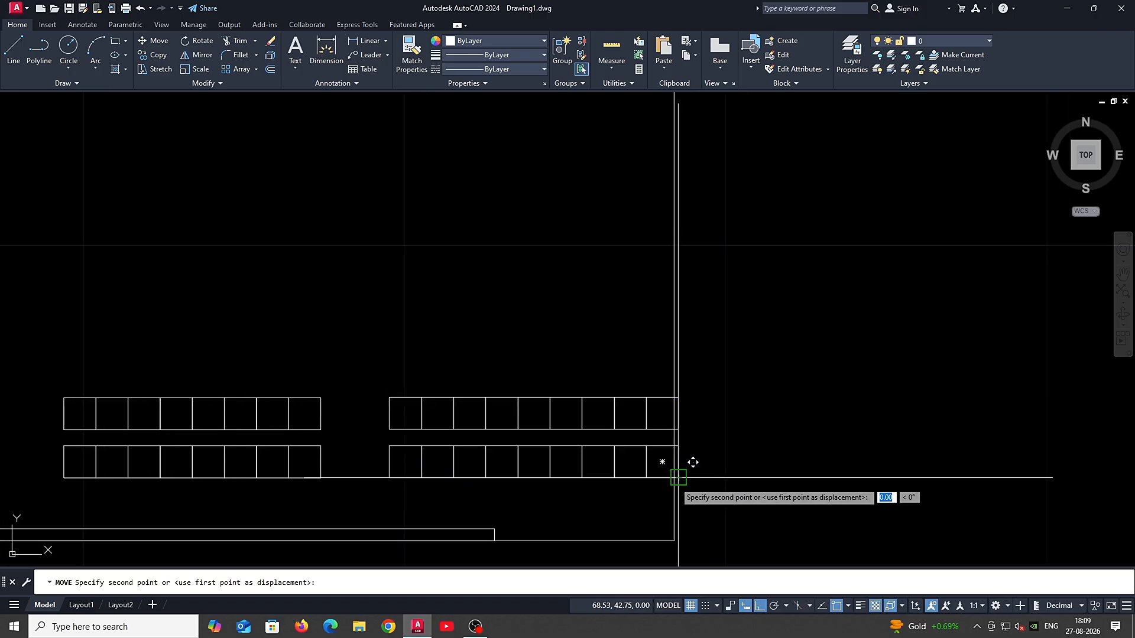
pyautogui.click(684, 468)
# Step: Copy the upper line of squares straight up eight times at 1.5-unit spacing, building ten lines in all
pyautogui.scroll(-3, 635, 470)
pyautogui.click(298, 415)
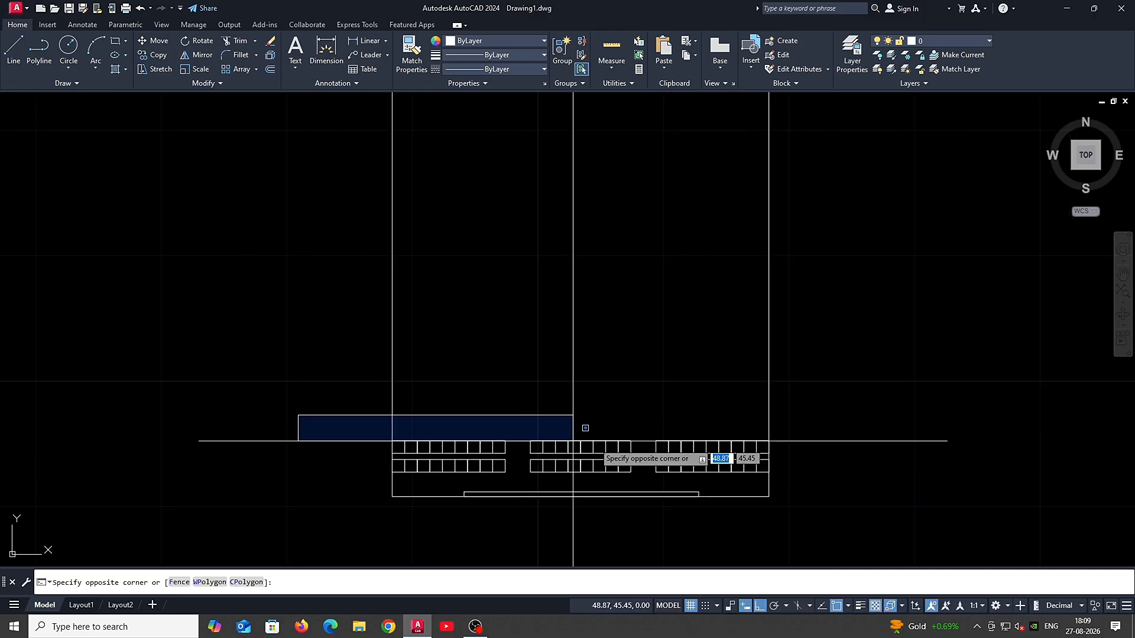
pyautogui.click(796, 443)
pyautogui.moveTo(775, 461); pyautogui.dragTo(723, 466, button='middle')
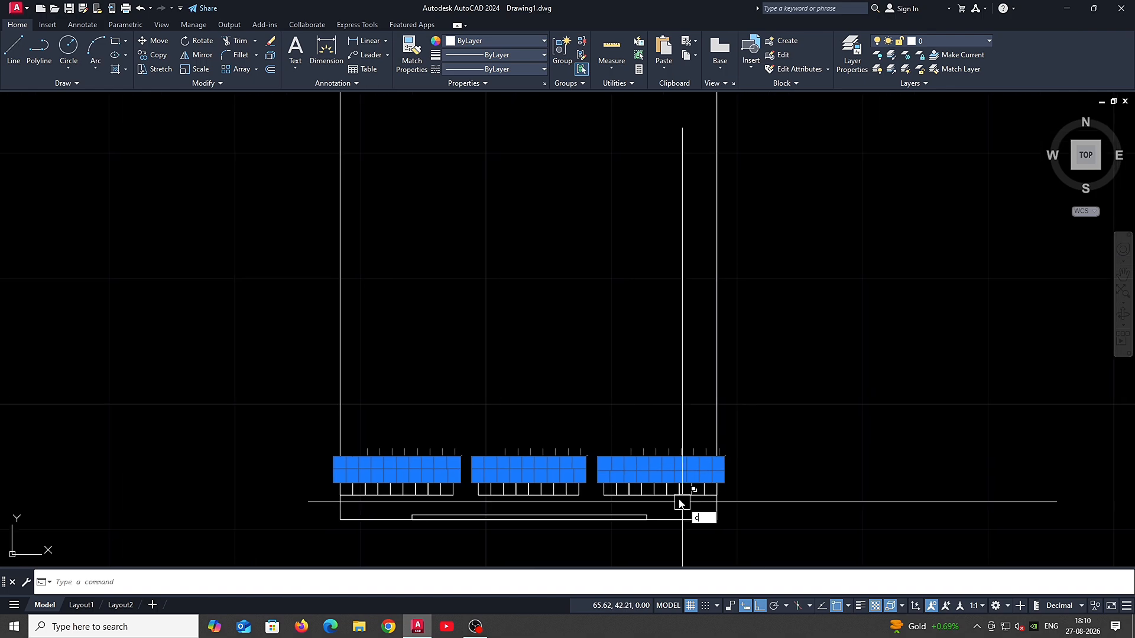
pyautogui.write('co')
pyautogui.press('space')
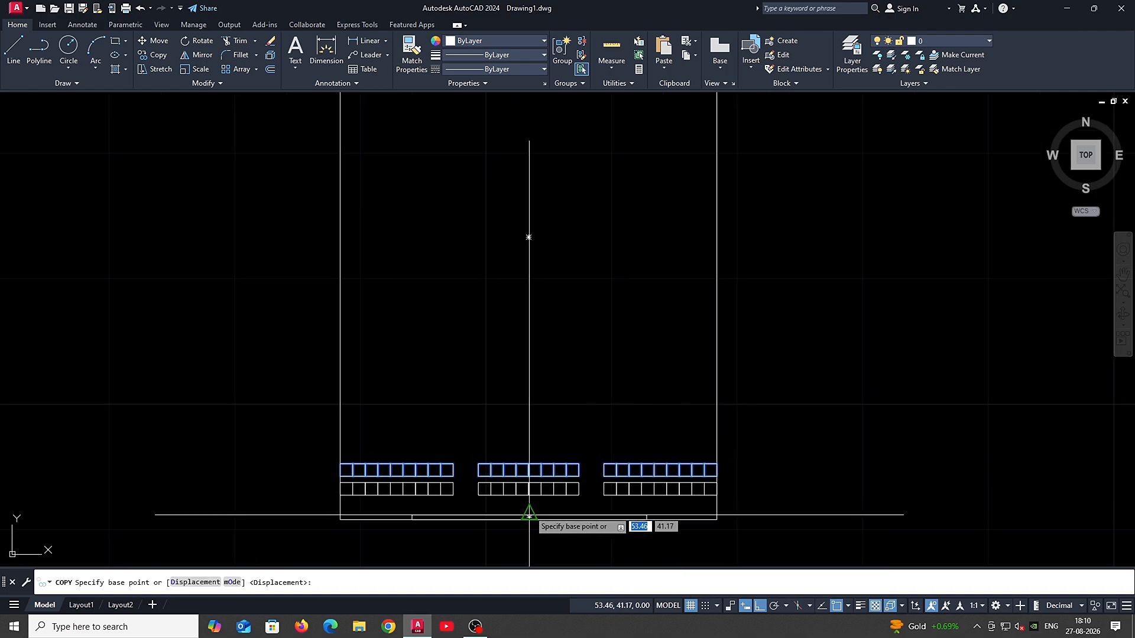
pyautogui.click(340, 495)
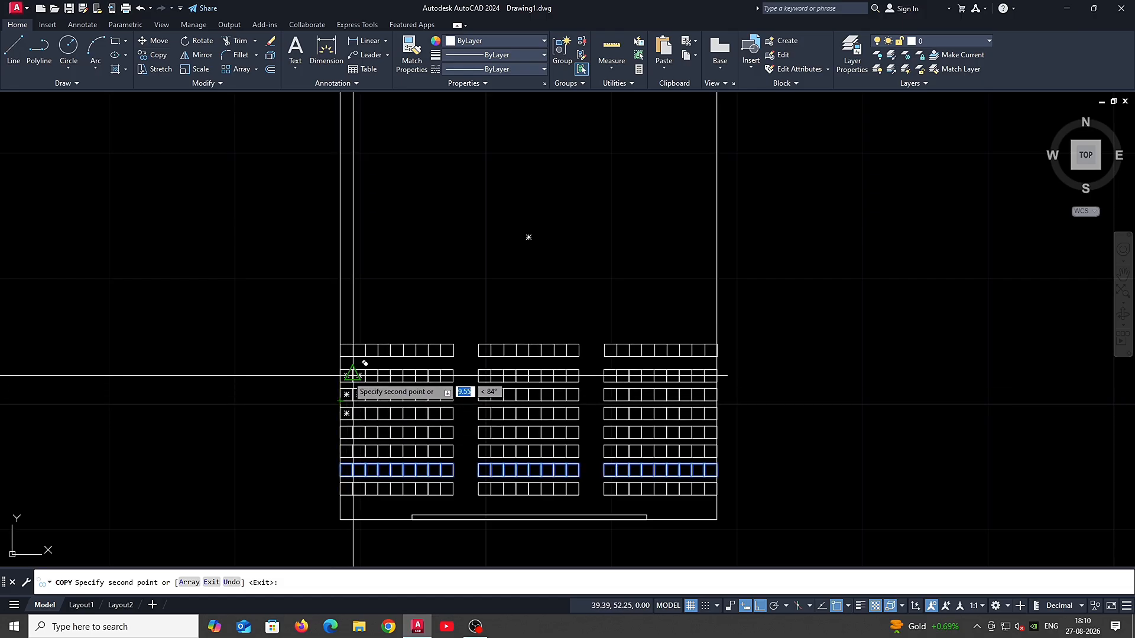
pyautogui.scroll(2, 340, 376)
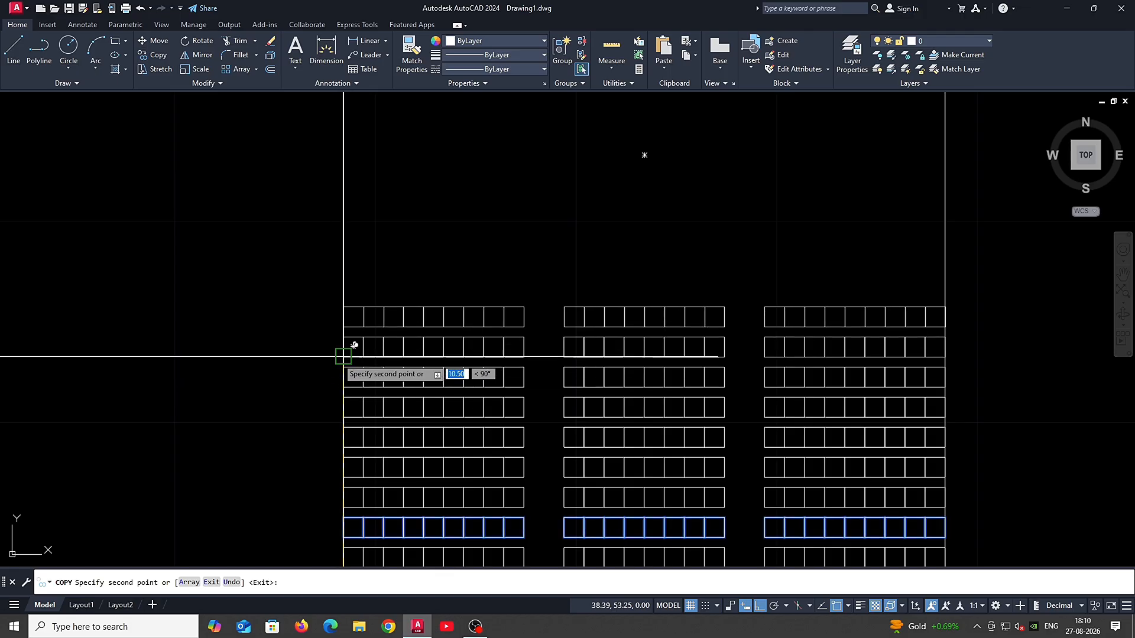
pyautogui.scroll(-3, 408, 384)
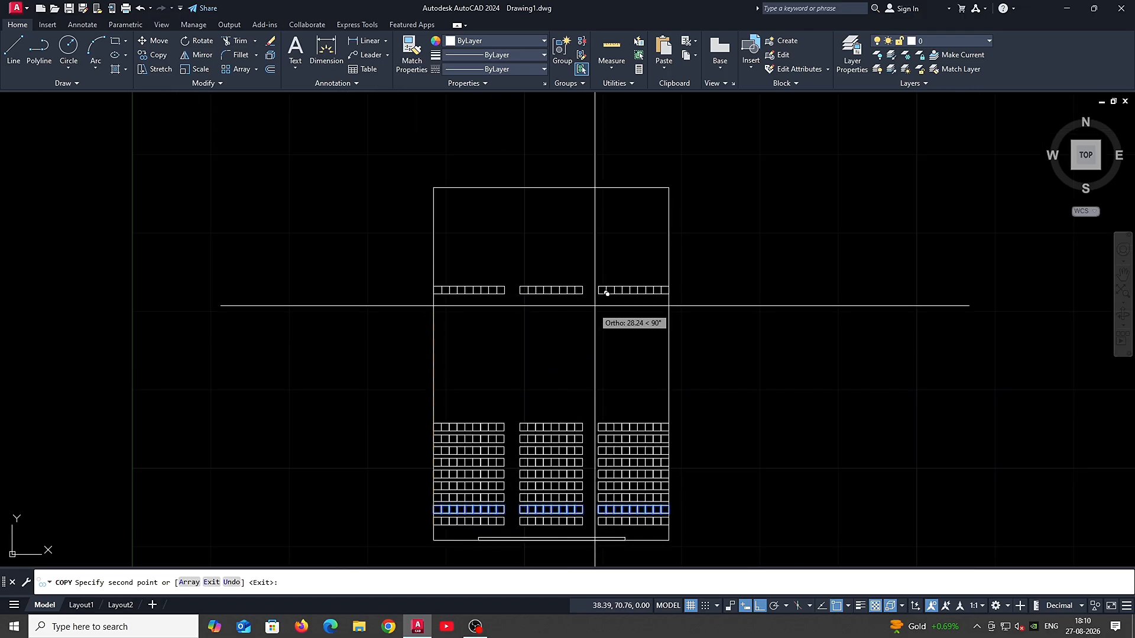
pyautogui.scroll(5, 471, 402)
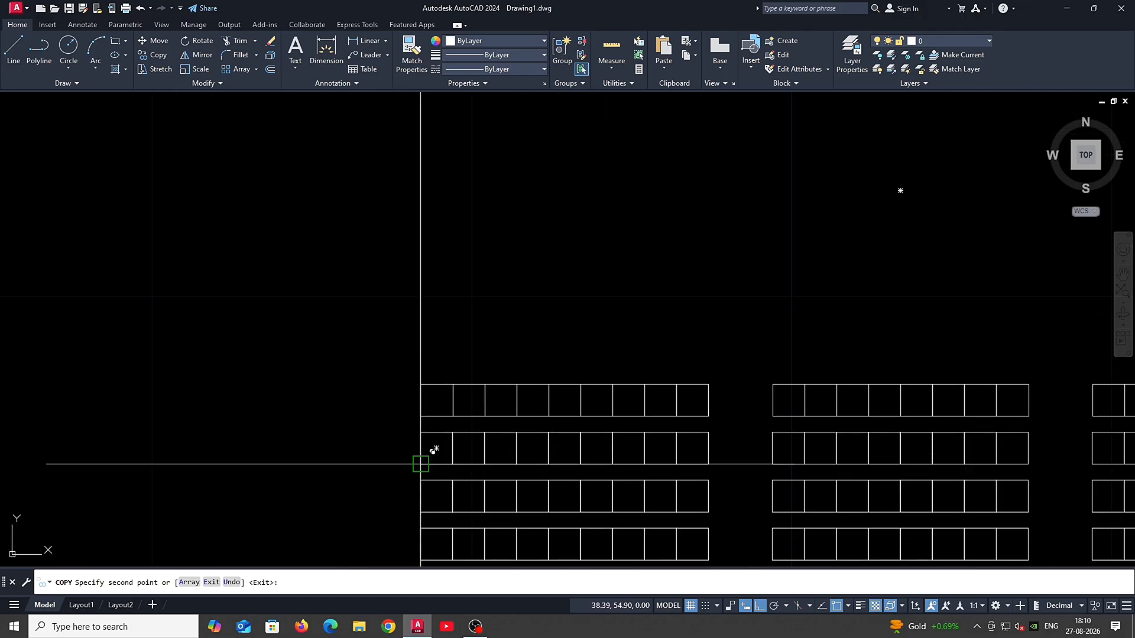
pyautogui.click(420, 464)
pyautogui.press('Escape')
pyautogui.scroll(-5, 570, 352)
pyautogui.moveTo(638, 369); pyautogui.dragTo(611, 366, button='middle')
pyautogui.click(432, 331)
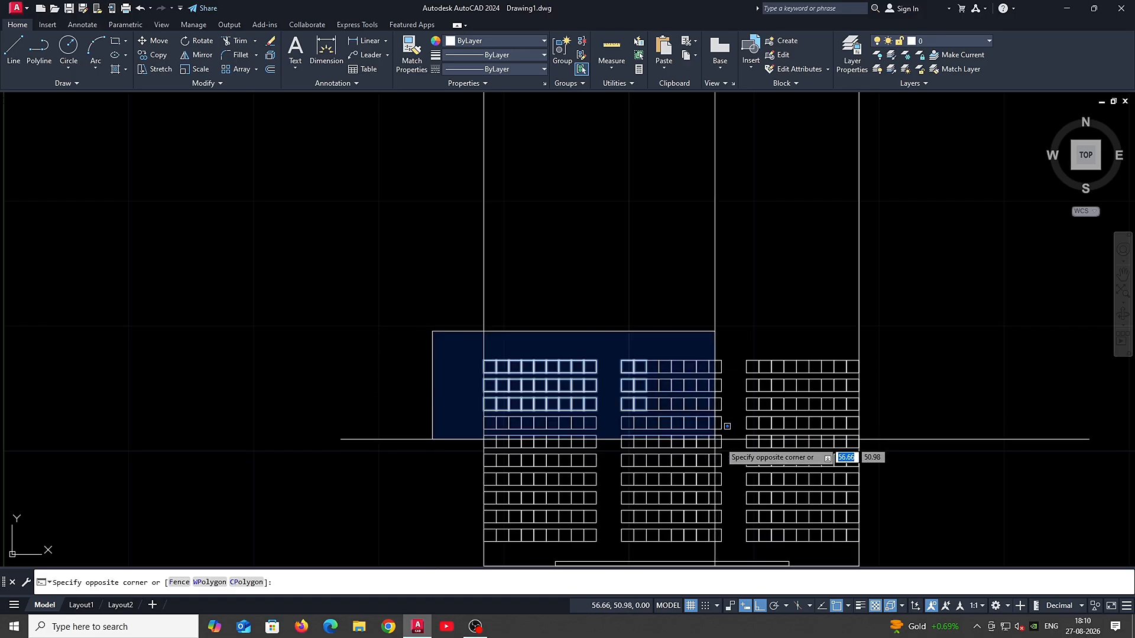
pyautogui.click(895, 499)
pyautogui.moveTo(544, 407); pyautogui.dragTo(511, 387, button='middle')
pyautogui.press('Escape')
pyautogui.click(464, 286)
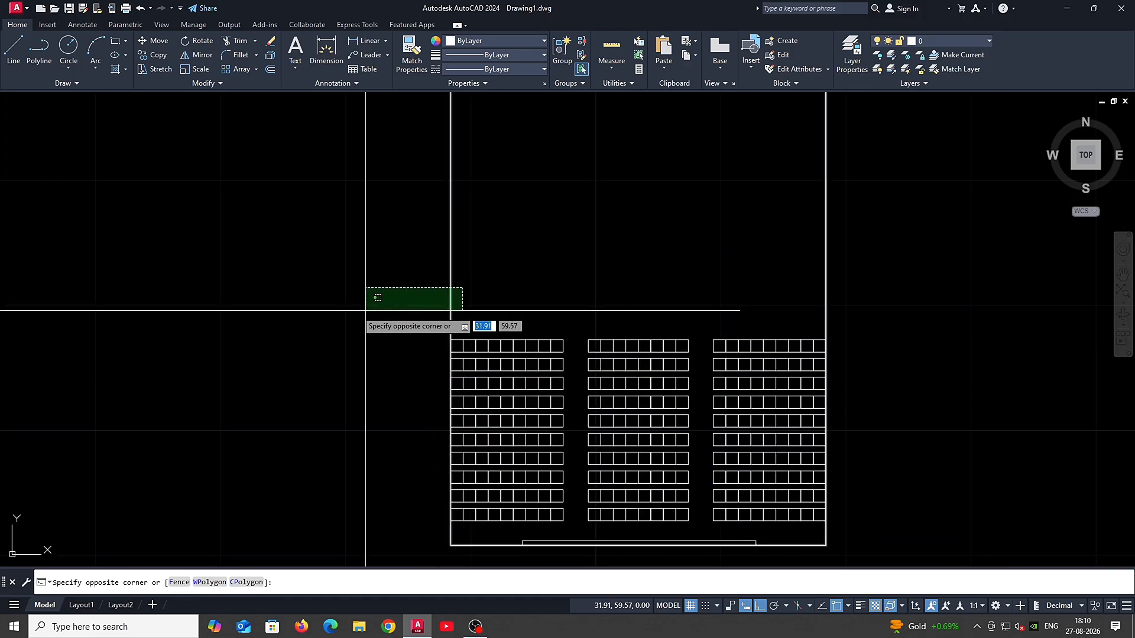
pyautogui.press('Escape')
# Step: Copy all ten lines of squares straight up, leaving a 2-unit gap above the original block
pyautogui.click(333, 290)
pyautogui.click(839, 523)
pyautogui.moveTo(857, 535); pyautogui.dragTo(776, 560, button='middle')
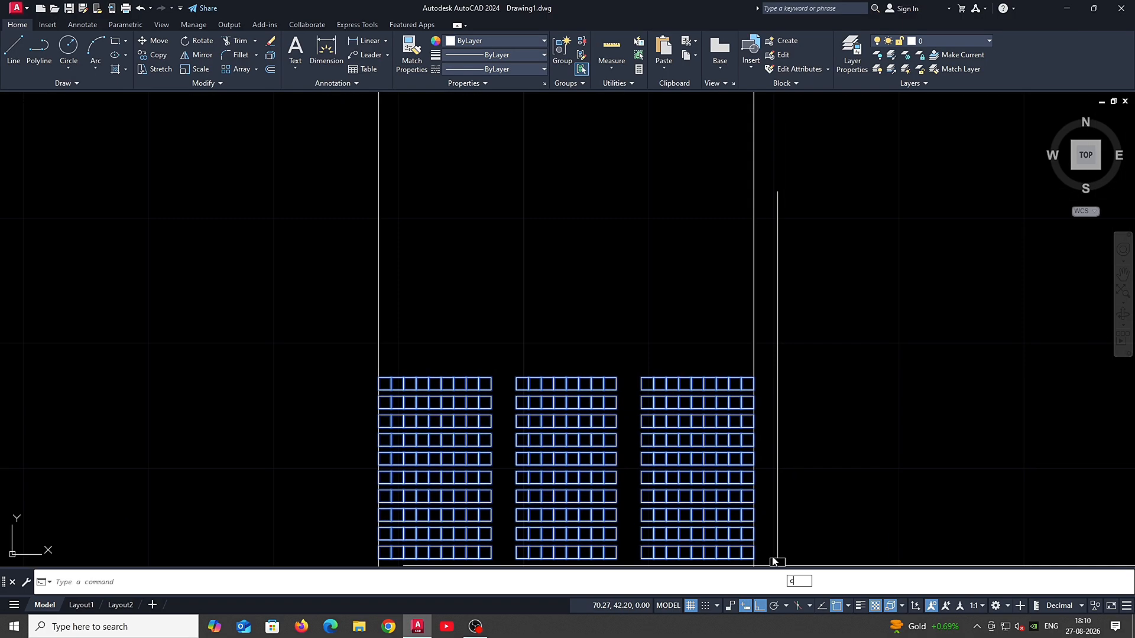
pyautogui.write('co')
pyautogui.press('Return')
pyautogui.moveTo(409, 574); pyautogui.dragTo(450, 494, button='middle')
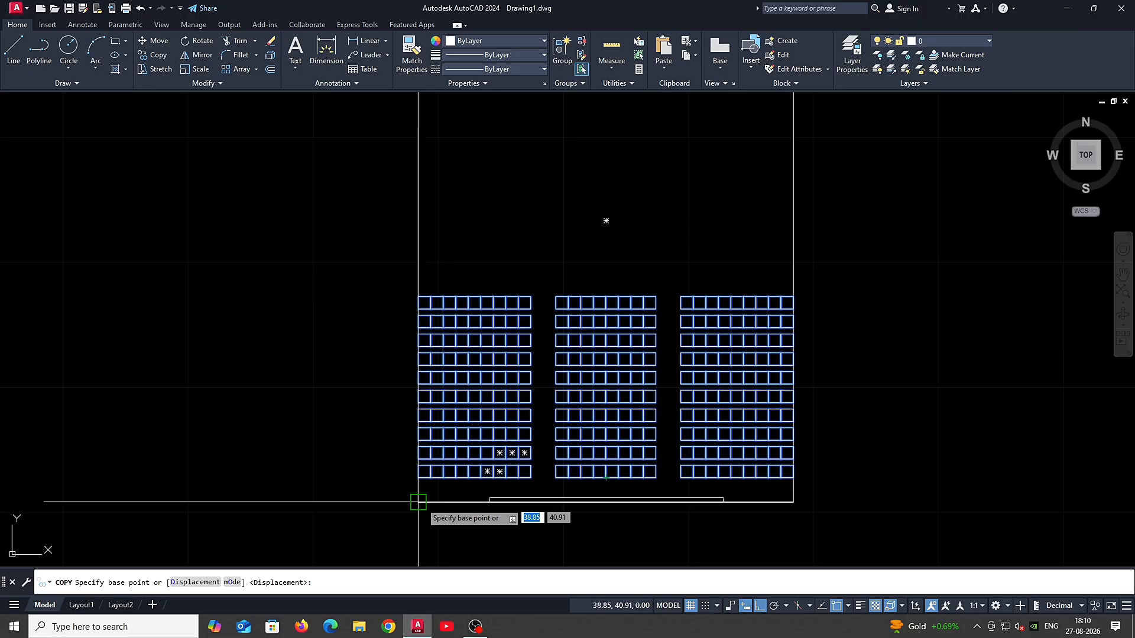
pyautogui.click(418, 503)
pyautogui.click(421, 292)
pyautogui.press('Return')
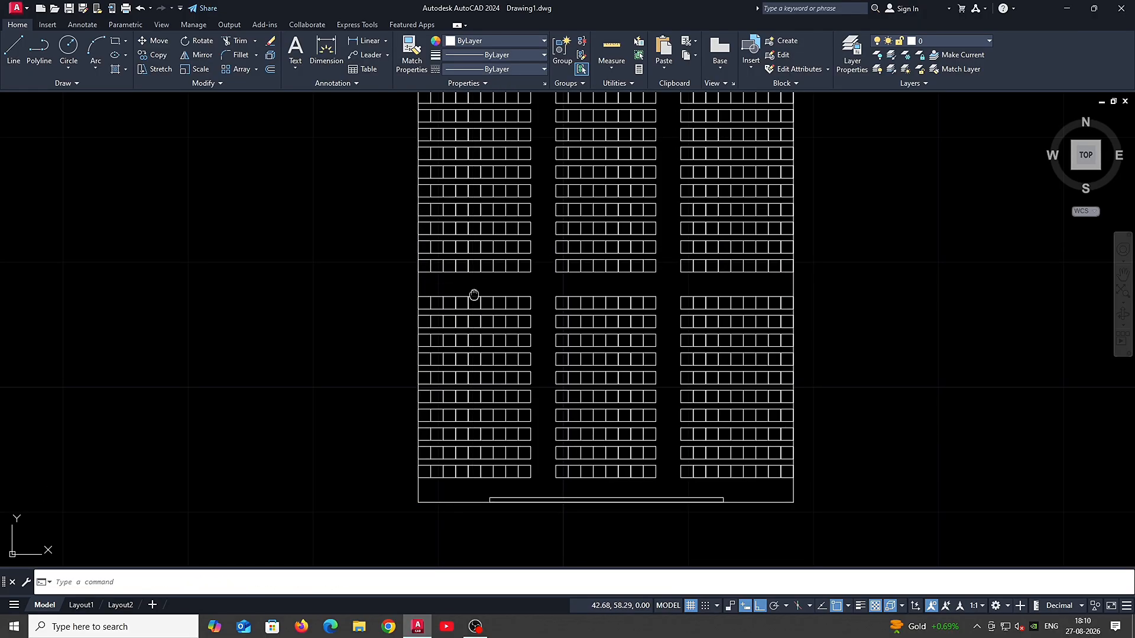
# Step: Move the upper block of ten lines about 2 units straight up to widen the cross aisle
pyautogui.scroll(-2, 458, 439)
pyautogui.click(405, 187)
pyautogui.click(685, 348)
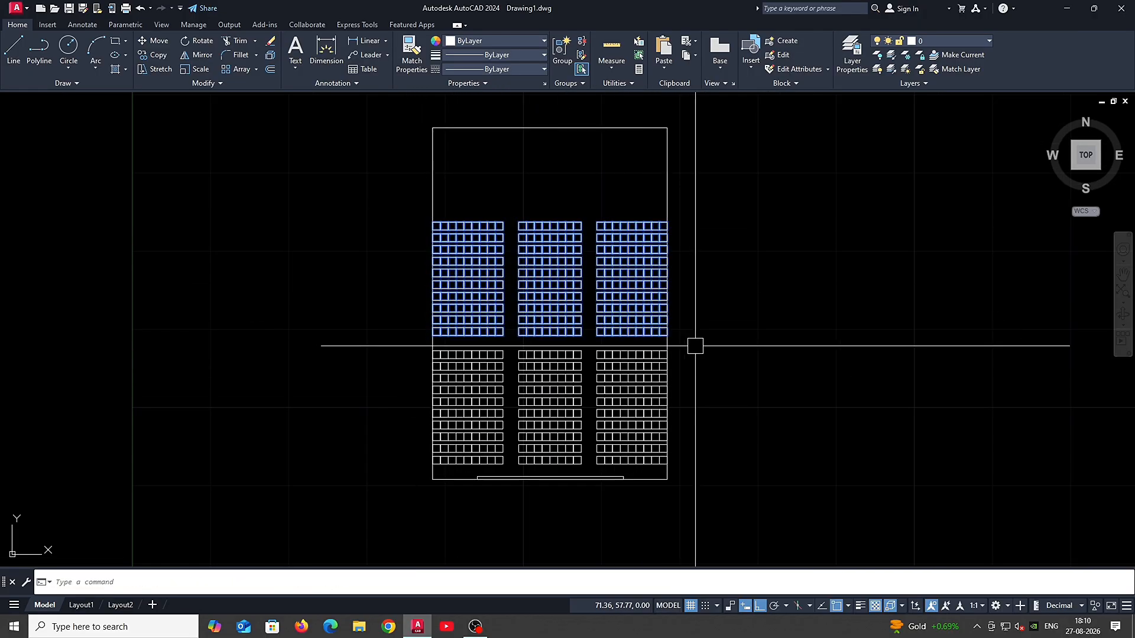
pyautogui.moveTo(697, 345); pyautogui.dragTo(692, 374, button='middle')
pyautogui.write('m')
pyautogui.press('Return')
pyautogui.click(726, 409)
pyautogui.click(732, 392)
# Step: Copy the top seven lines of the upper block 10.5 units straight up so the line spacing continues
pyautogui.moveTo(560, 355); pyautogui.dragTo(572, 394, button='middle')
pyautogui.click(420, 248)
pyautogui.click(703, 349)
pyautogui.moveTo(603, 324); pyautogui.dragTo(628, 418, button='middle')
pyautogui.write('c')
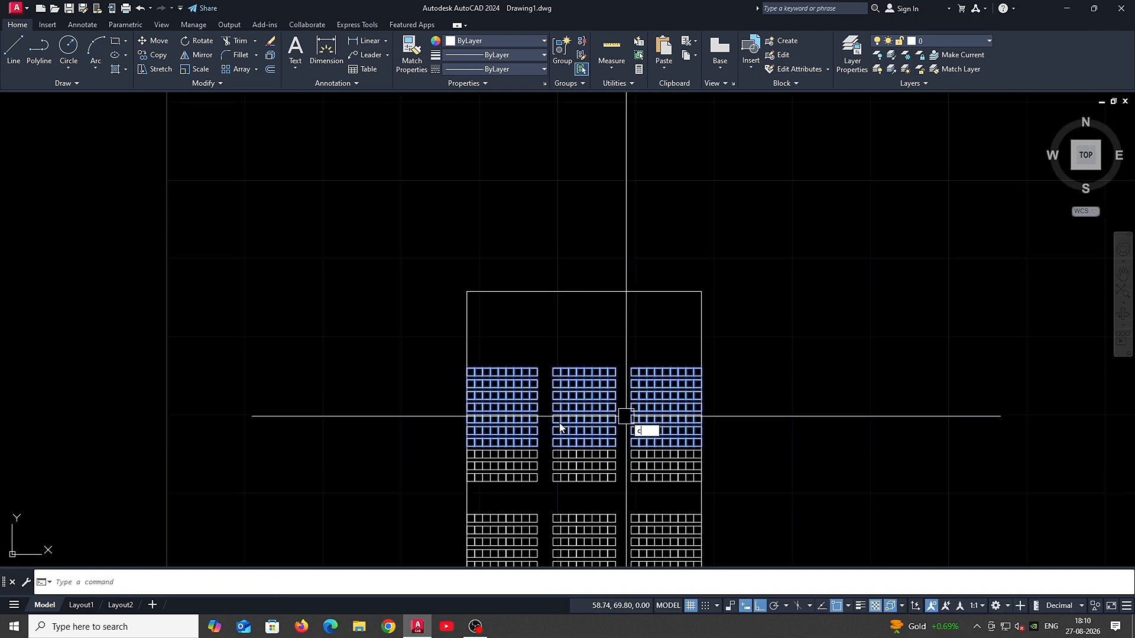
pyautogui.write('o')
pyautogui.press('Return')
pyautogui.scroll(2, 496, 438)
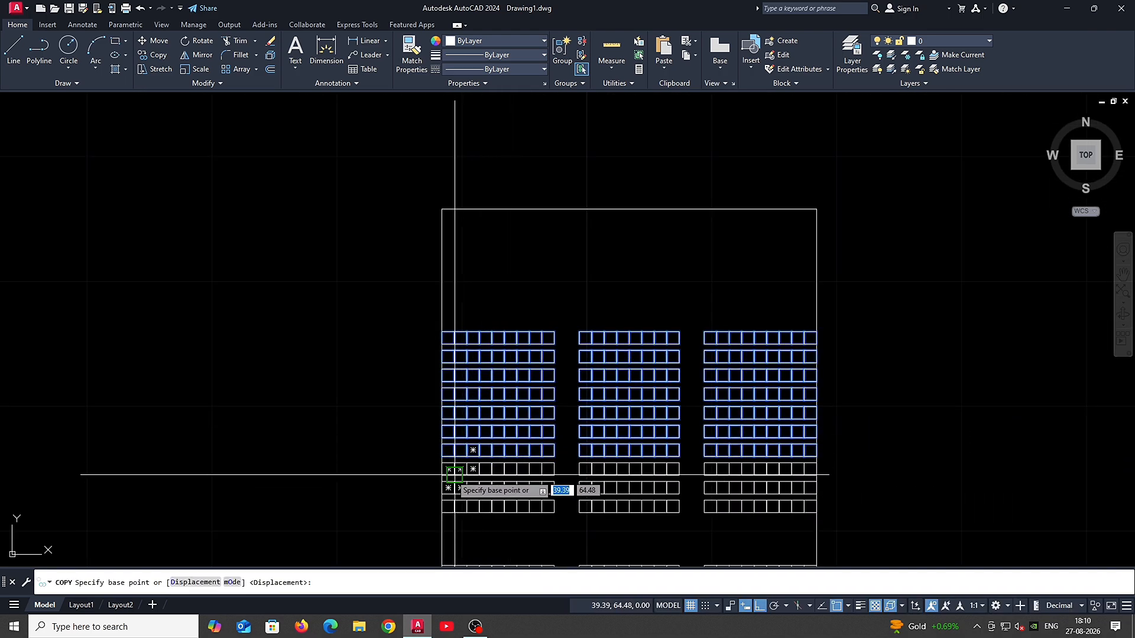
pyautogui.click(442, 468)
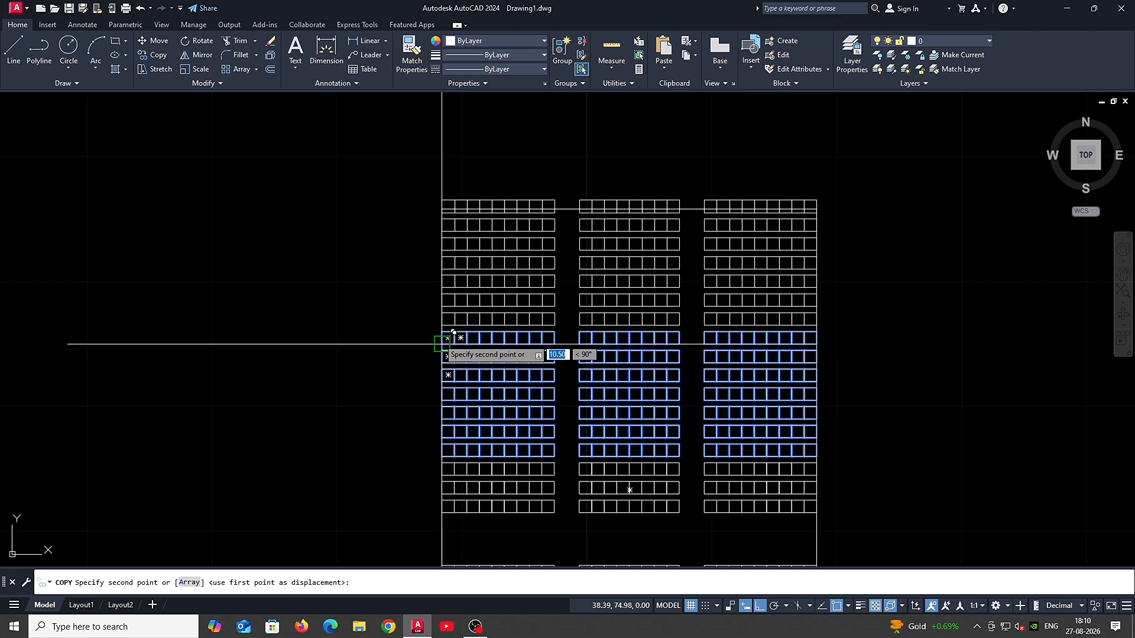
pyautogui.click(442, 343)
pyautogui.press('Escape')
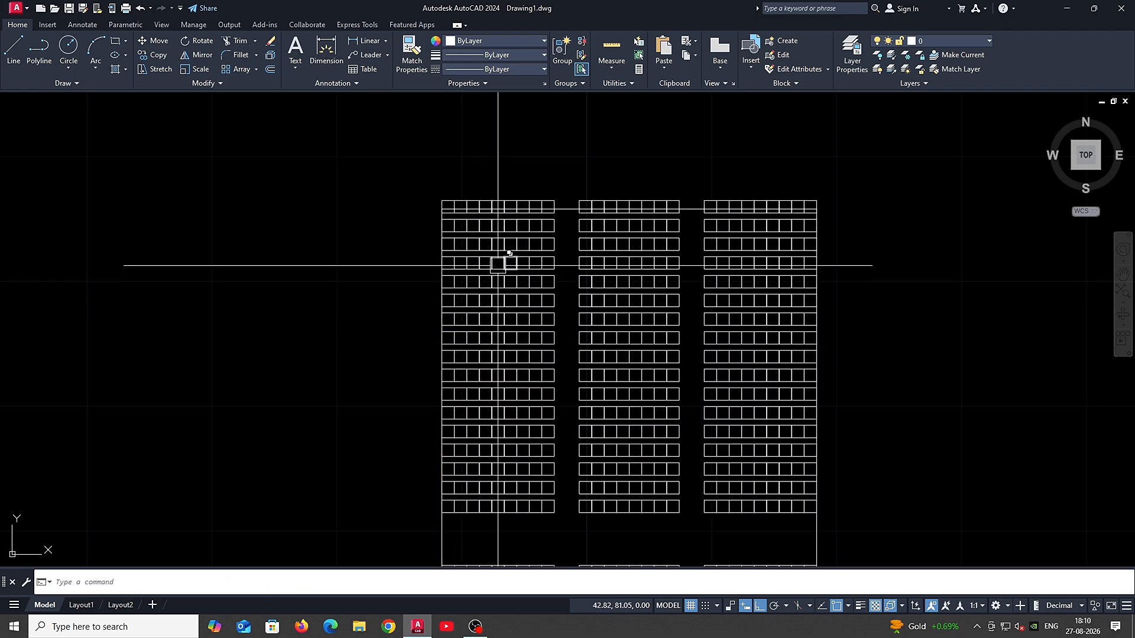
# Step: Delete the uppermost line of squares that crosses the large rectangle's top edge
pyautogui.moveTo(541, 198); pyautogui.dragTo(529, 262, button='middle')
pyautogui.scroll(2, 417, 240)
pyautogui.click(407, 240)
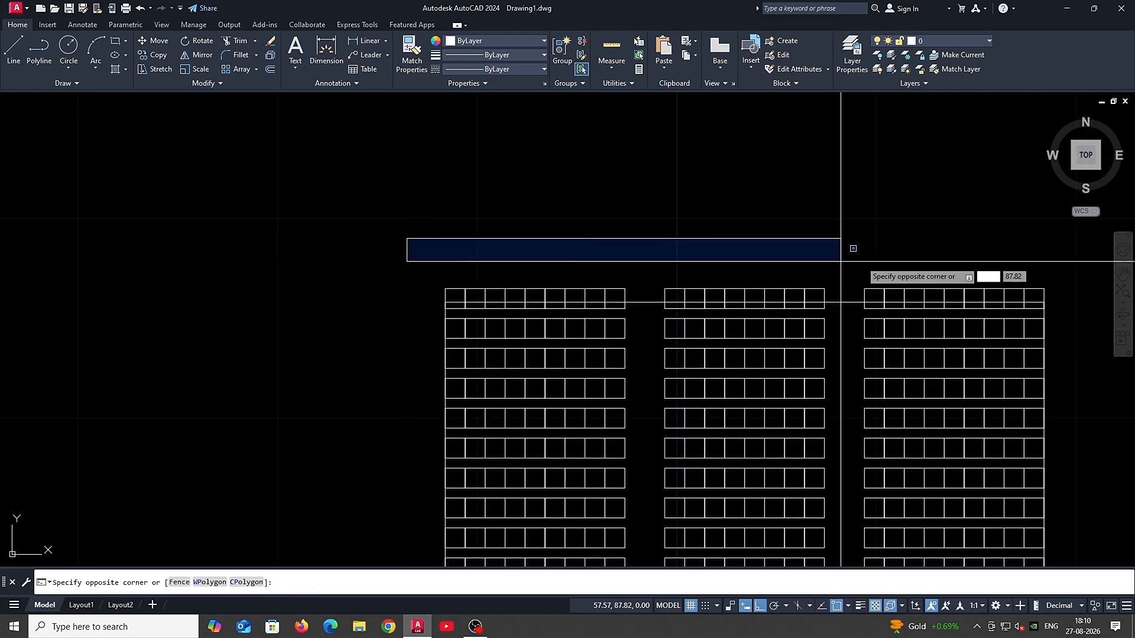
pyautogui.press('Delete')
# Step: Stretch the large rectangle's top edge down to meet the top of the uppermost line of squares
pyautogui.click(996, 302)
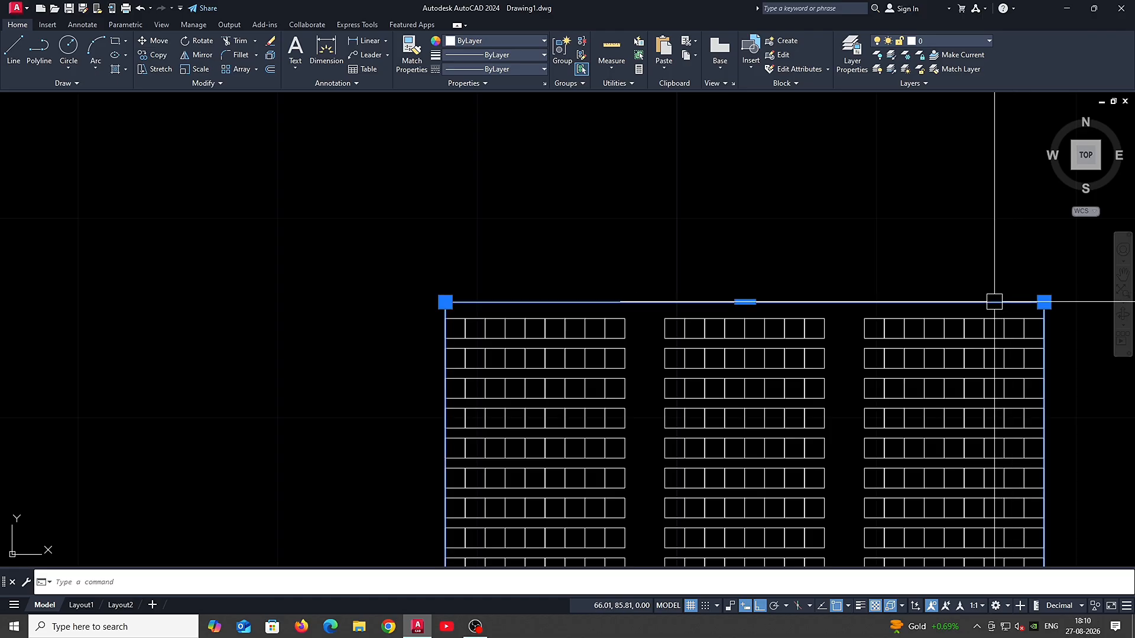
pyautogui.moveTo(978, 315); pyautogui.dragTo(932, 316, button='middle')
pyautogui.press('Escape')
pyautogui.click(1012, 318)
pyautogui.click(676, 261)
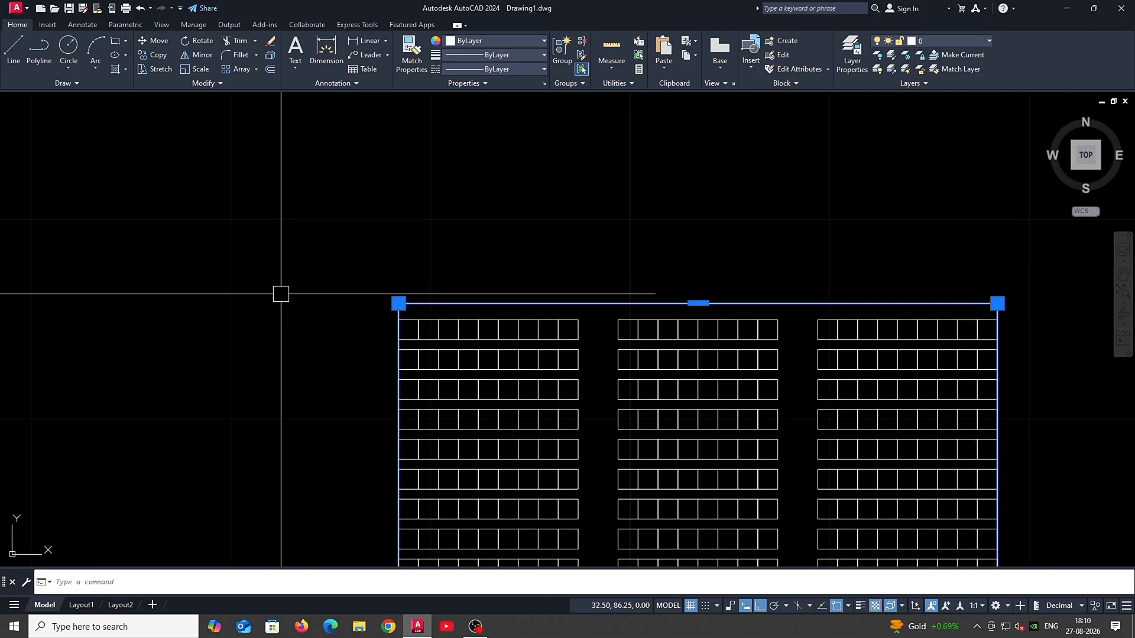
pyautogui.write('s')
pyautogui.press('Return')
pyautogui.click(398, 304)
pyautogui.click(398, 320)
# Step: Shift the lower block of ten lines about 1.5 units straight up with Stretch, away from the front strip
pyautogui.scroll(-5, 360, 321)
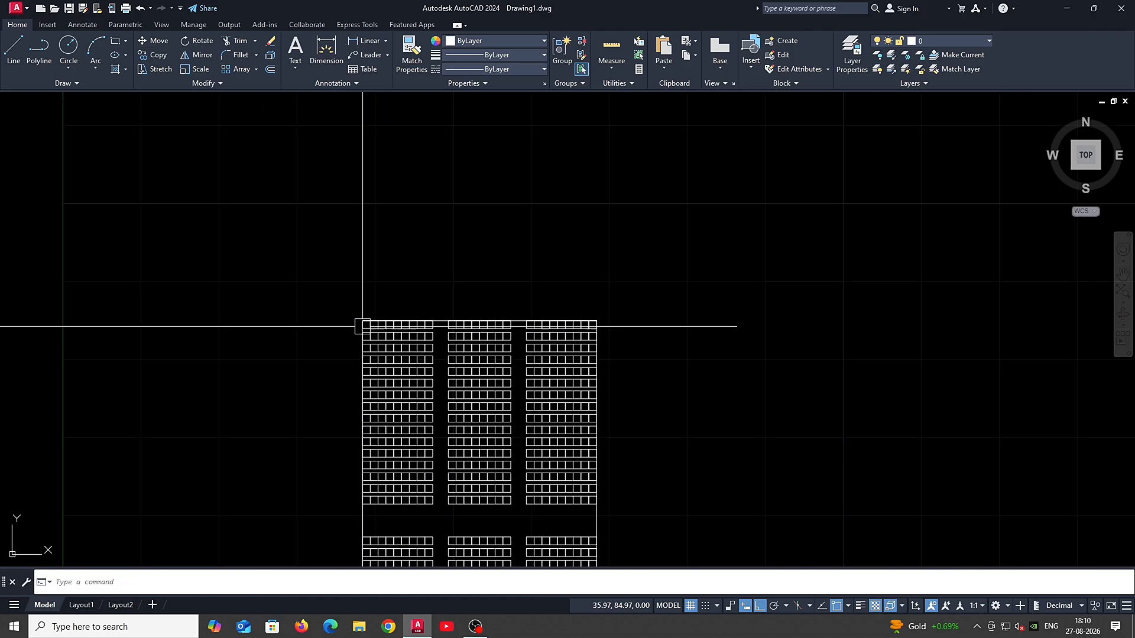
pyautogui.moveTo(515, 403); pyautogui.dragTo(527, 379, button='middle')
pyautogui.scroll(2, 485, 458)
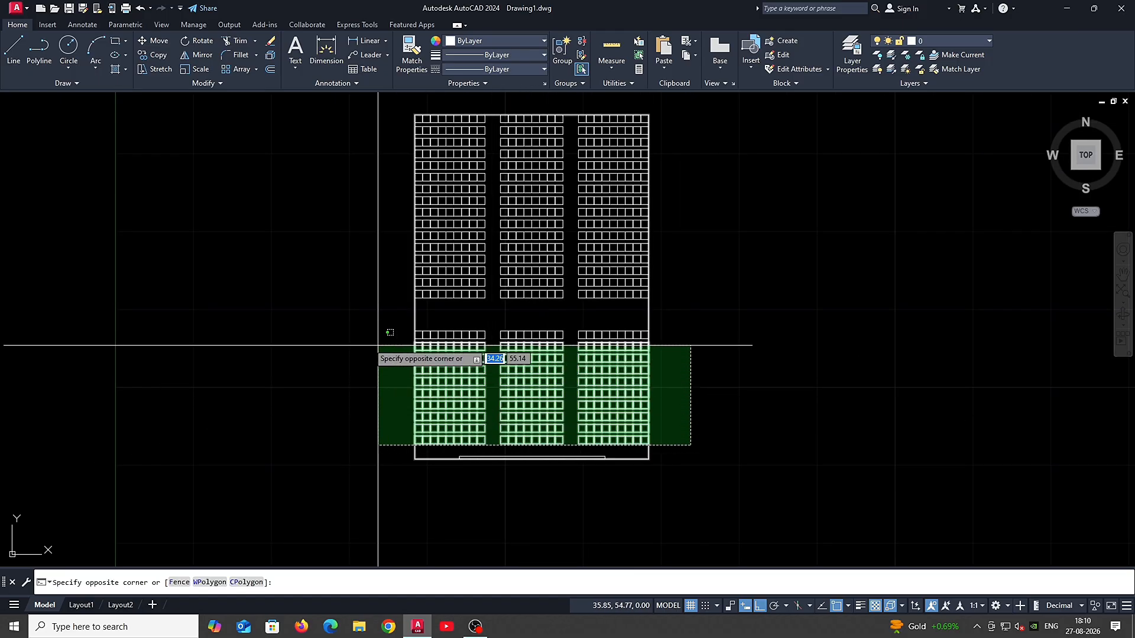
pyautogui.click(346, 325)
pyautogui.write('s')
pyautogui.press('Return')
pyautogui.click(313, 432)
pyautogui.click(309, 420)
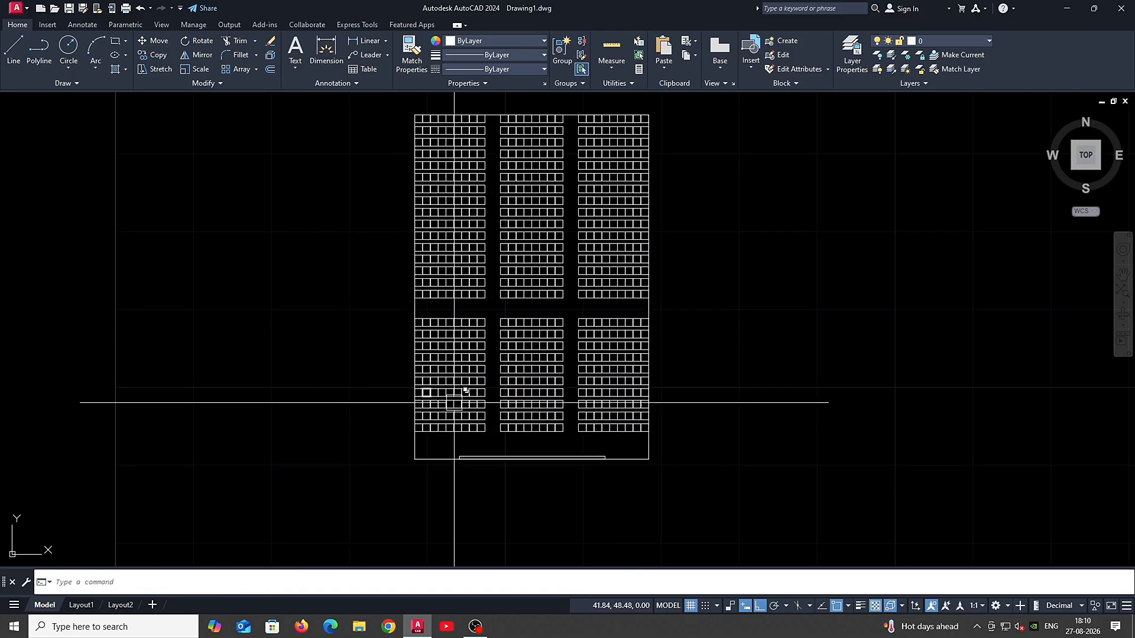
pyautogui.moveTo(629, 448); pyautogui.dragTo(624, 466, button='middle')
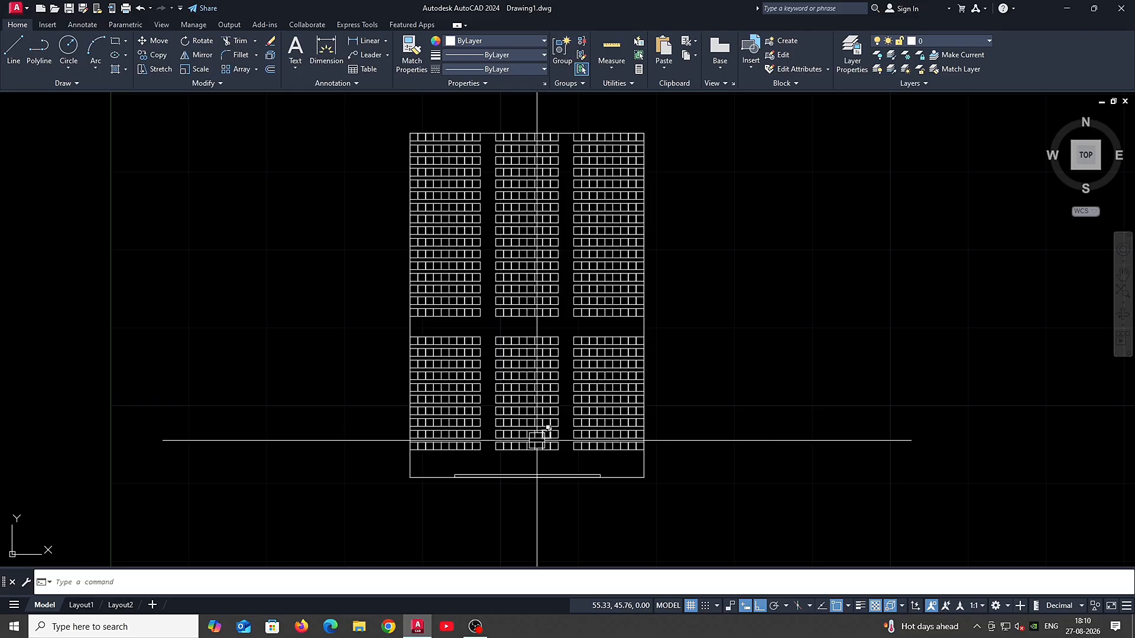
pyautogui.scroll(-2, 536, 441)
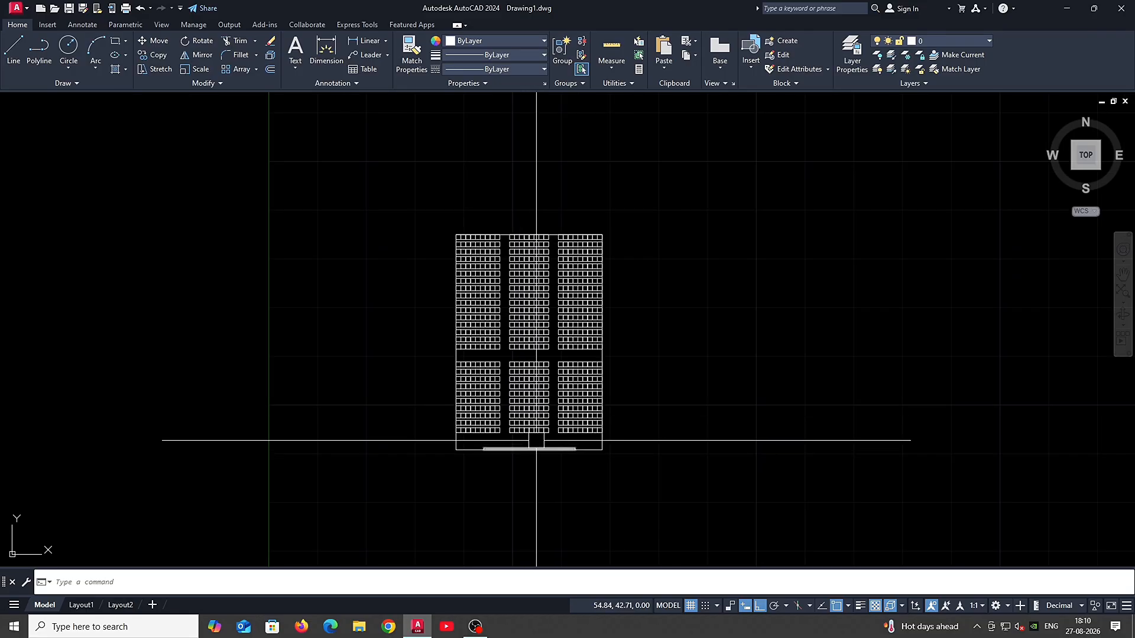
pyautogui.scroll(4, 527, 332)
pyautogui.moveTo(527, 332); pyautogui.dragTo(477, 349, button='middle')
pyautogui.scroll(-4, 532, 346)
# Step: Copy the large outer rectangle about 41.6 units horizontally to the right, clear of the finished layout
pyautogui.moveTo(630, 417); pyautogui.dragTo(532, 413, button='middle')
pyautogui.moveTo(691, 441); pyautogui.dragTo(585, 436, button='middle')
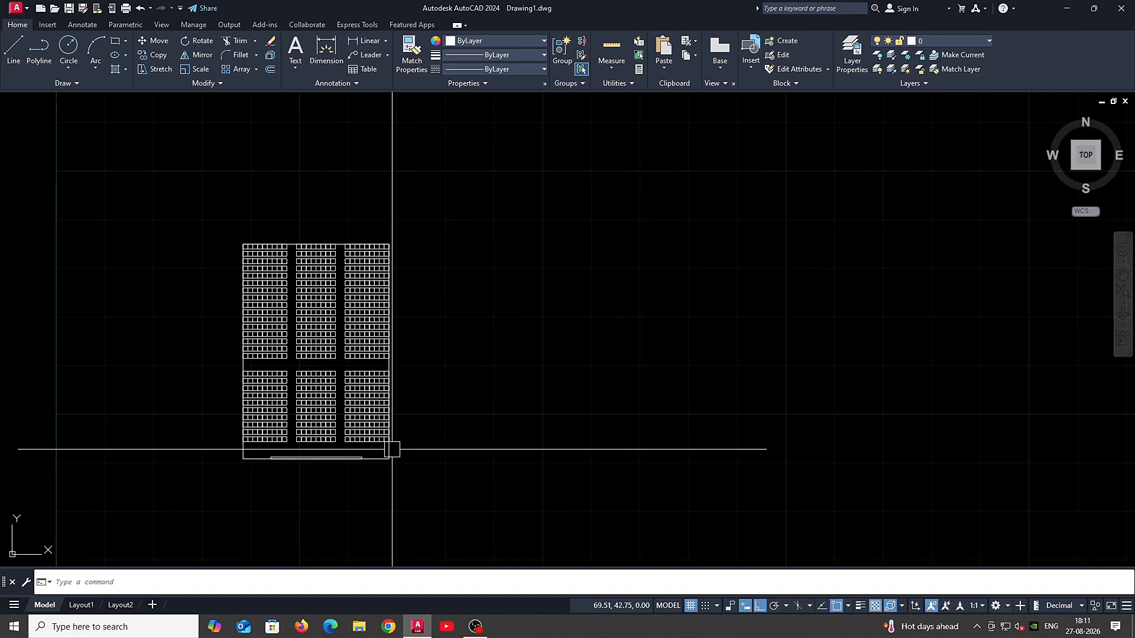
pyautogui.scroll(2, 391, 451)
pyautogui.click(391, 451)
pyautogui.moveTo(420, 461); pyautogui.dragTo(413, 484, button='middle')
pyautogui.write('co')
pyautogui.press('Return')
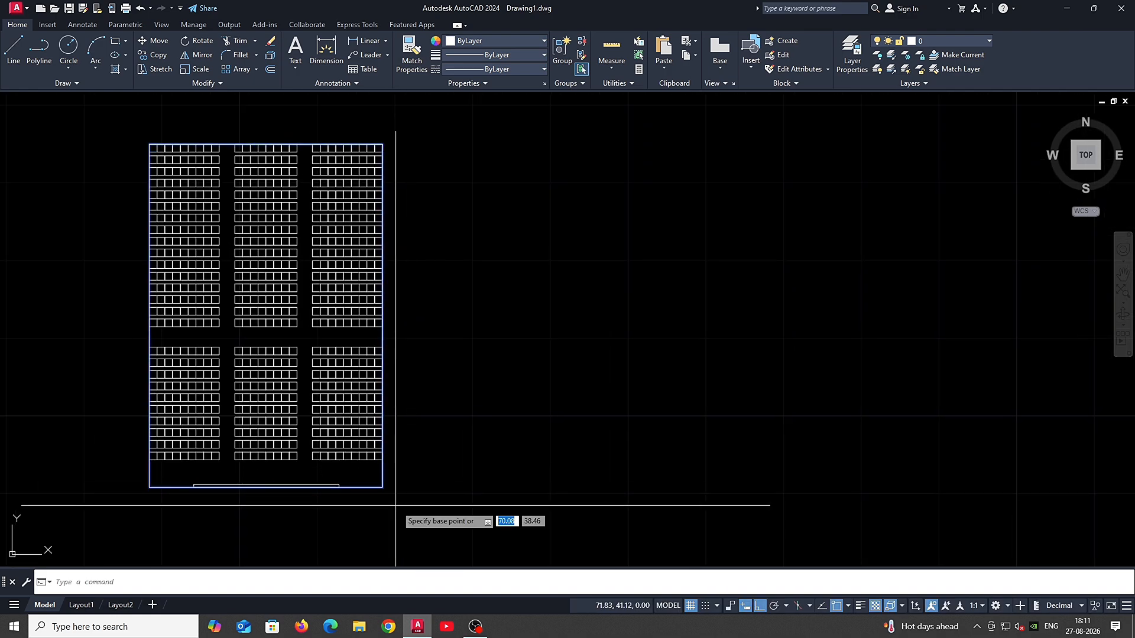
pyautogui.click(397, 506)
pyautogui.click(720, 494)
pyautogui.press('Escape')
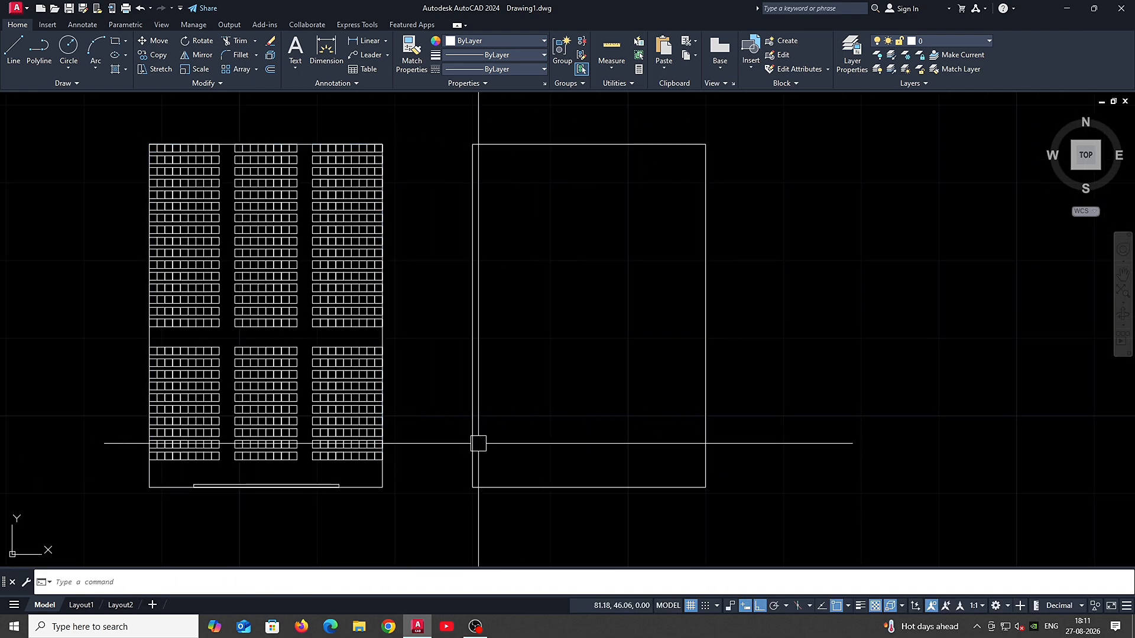
# Step: Copy the lower-left square of the layout to the same position in the empty rectangle, using their lower-left corners as reference
pyautogui.scroll(6, 177, 458)
pyautogui.click(99, 450)
pyautogui.scroll(-2, 148, 449)
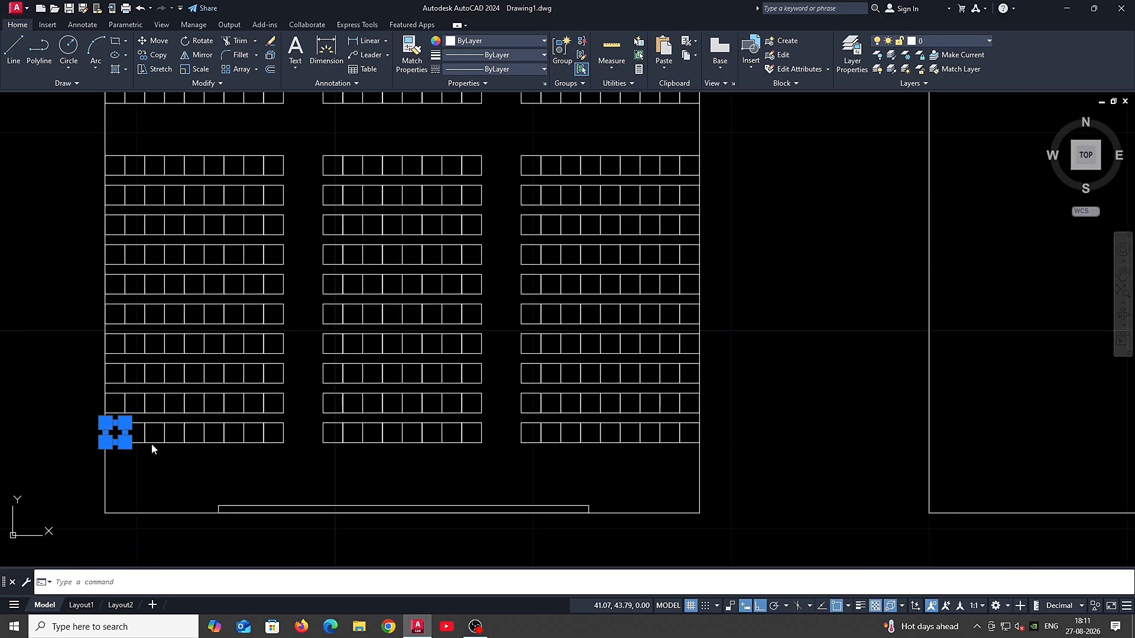
pyautogui.write('co')
pyautogui.press('Return')
pyautogui.click(107, 511)
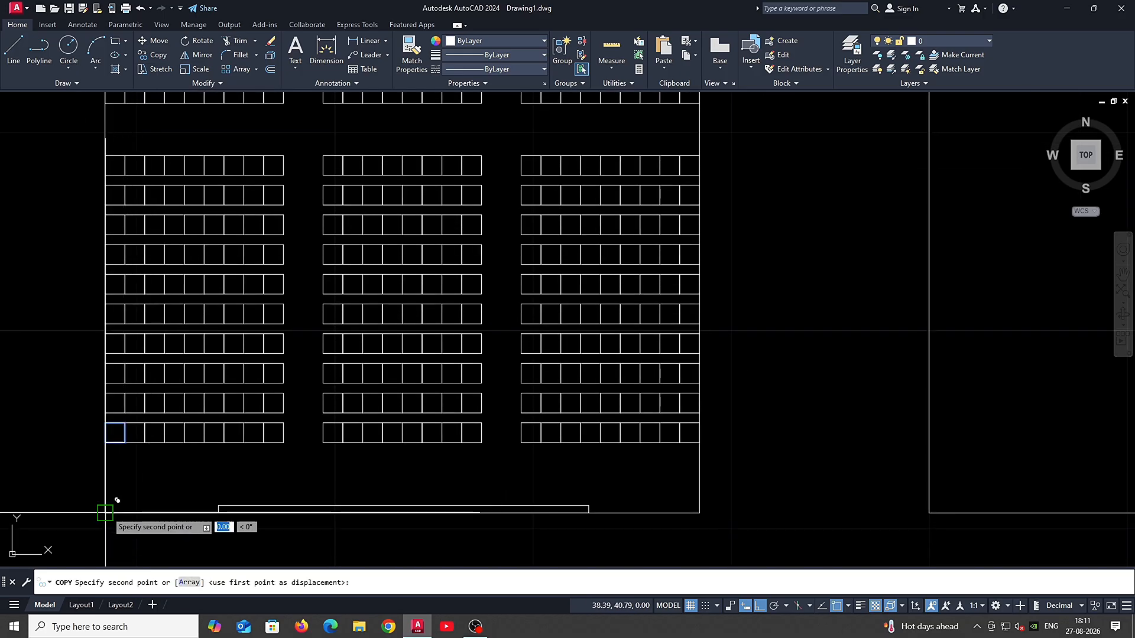
pyautogui.moveTo(424, 512); pyautogui.dragTo(164, 487, button='middle')
pyautogui.scroll(-2, 165, 487)
pyautogui.click(480, 485)
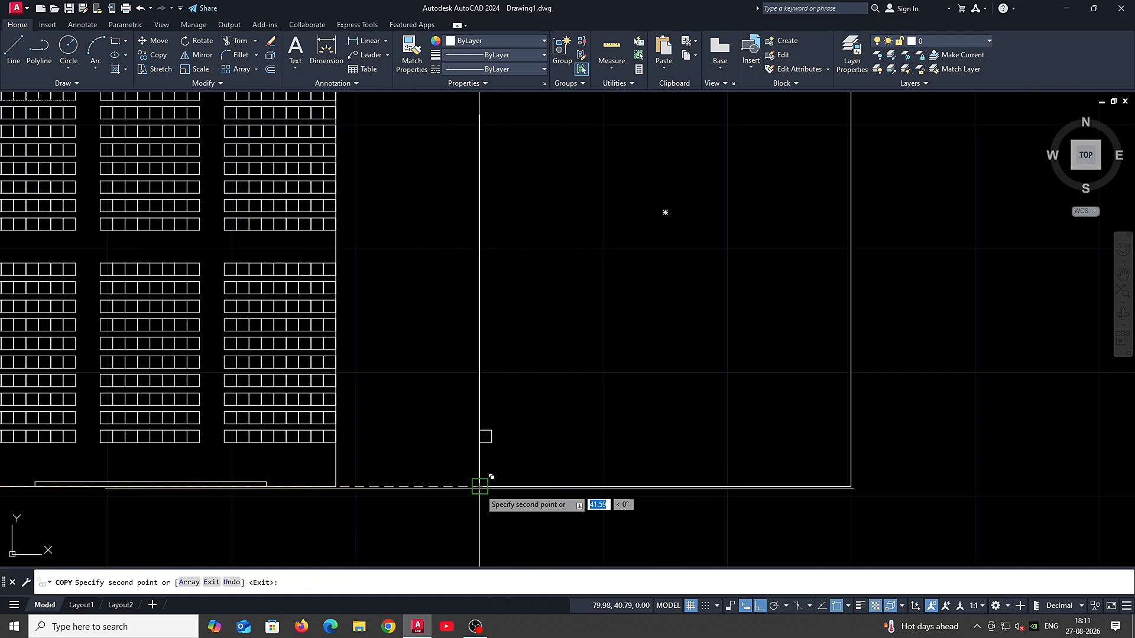
pyautogui.press('Escape')
# Step: Start a rectangular array of the single square in the lower-left part of the second rectangle
pyautogui.scroll(-2, 568, 428)
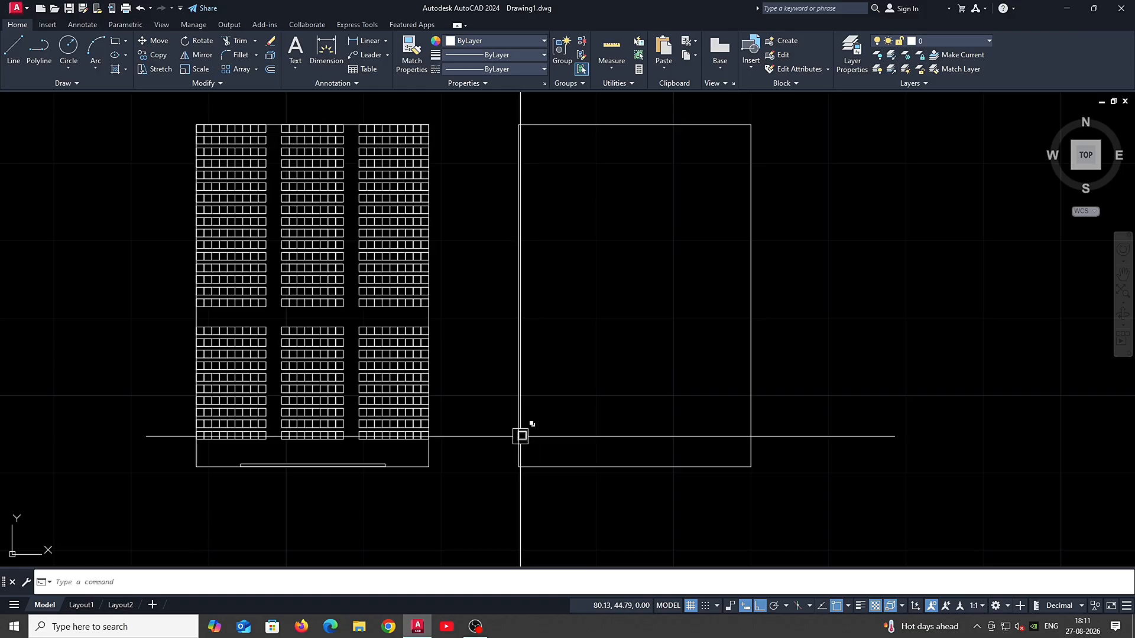
pyautogui.scroll(3, 520, 427)
pyautogui.write('ar')
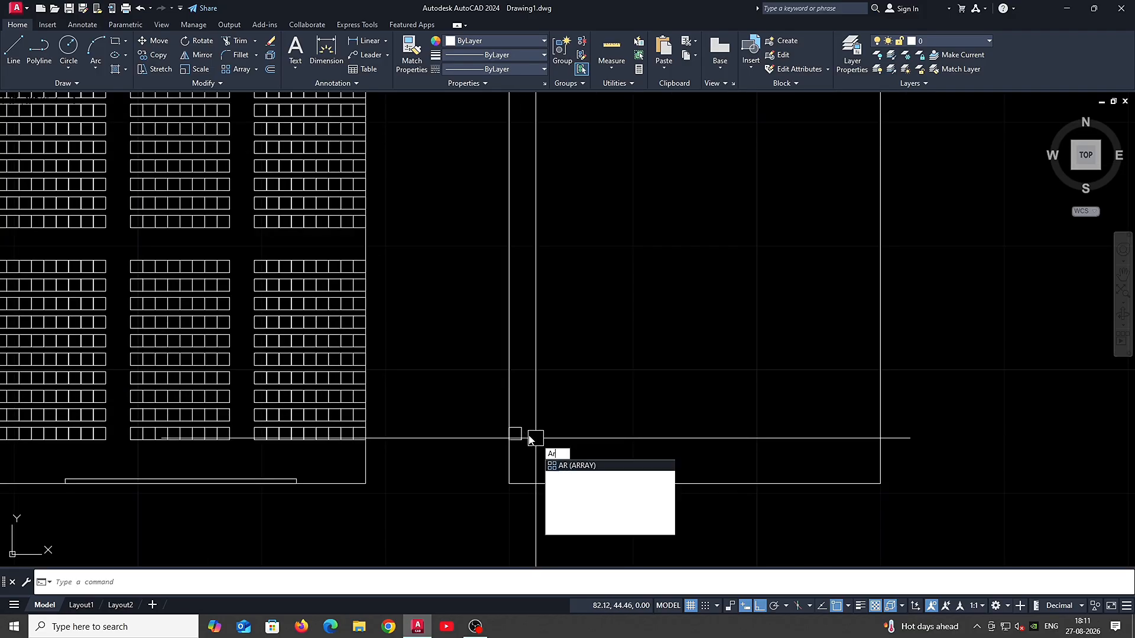
pyautogui.press('Return')
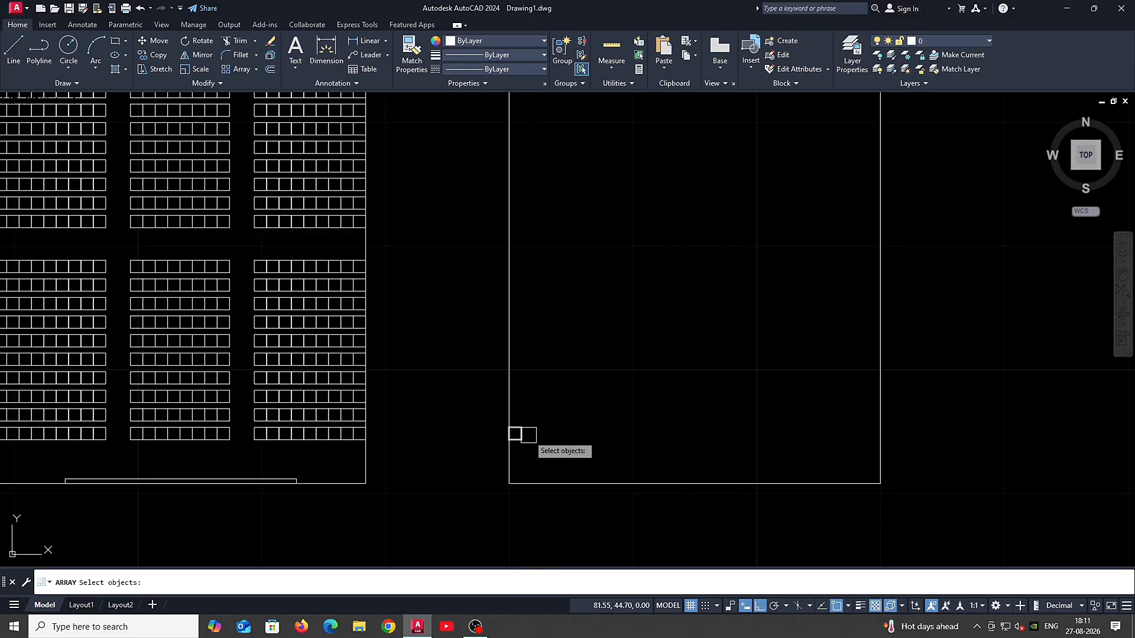
pyautogui.click(528, 436)
pyautogui.press('Return')
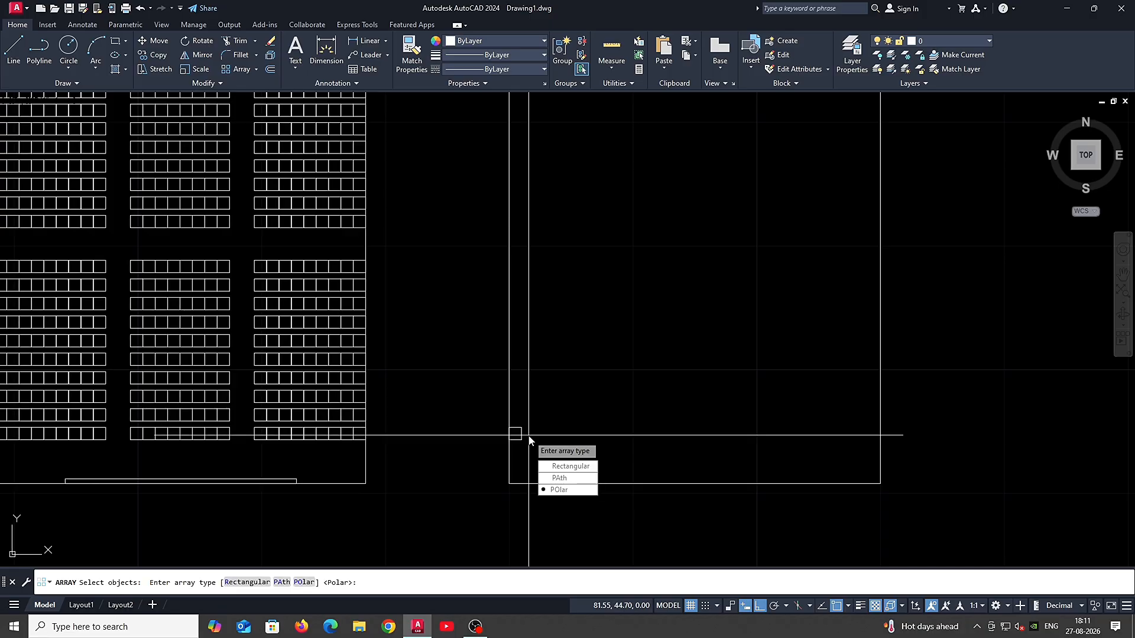
pyautogui.click(569, 466)
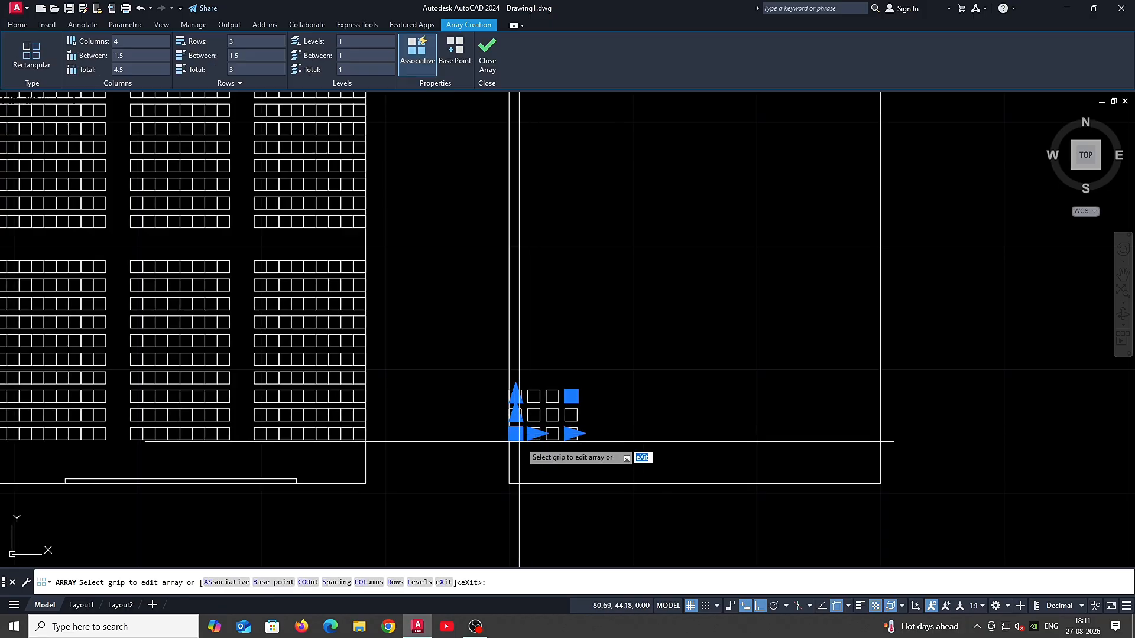
# Step: Set the array to 9 columns and 10 rows with a column spacing of 1, and finish it
pyautogui.scroll(4, 551, 414)
pyautogui.scroll(-5, 584, 424)
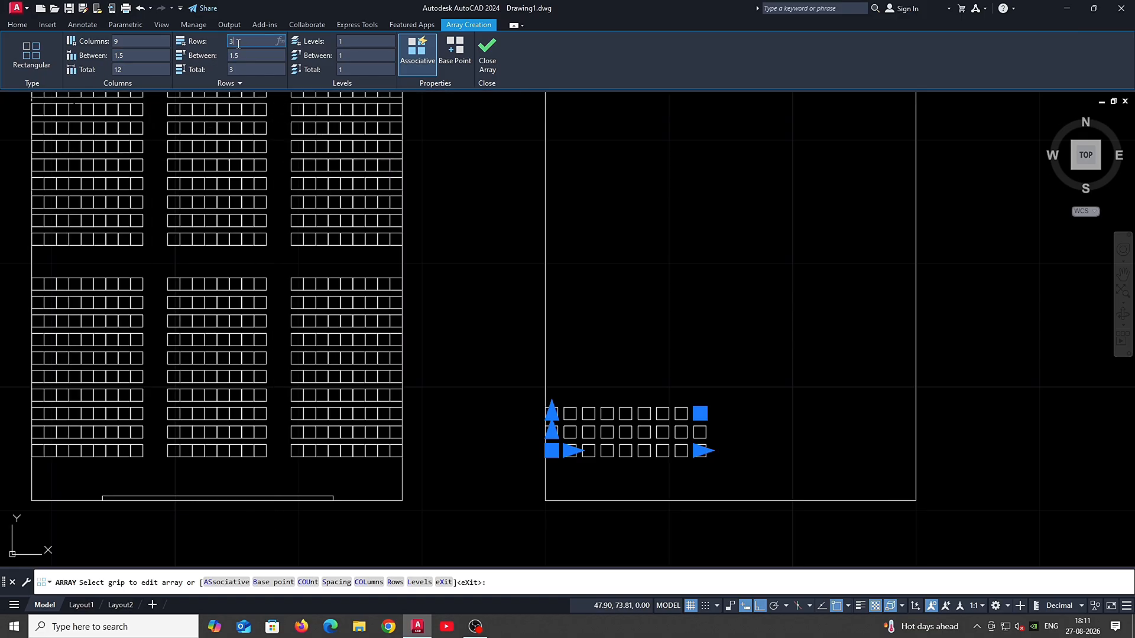
pyautogui.press('Return')
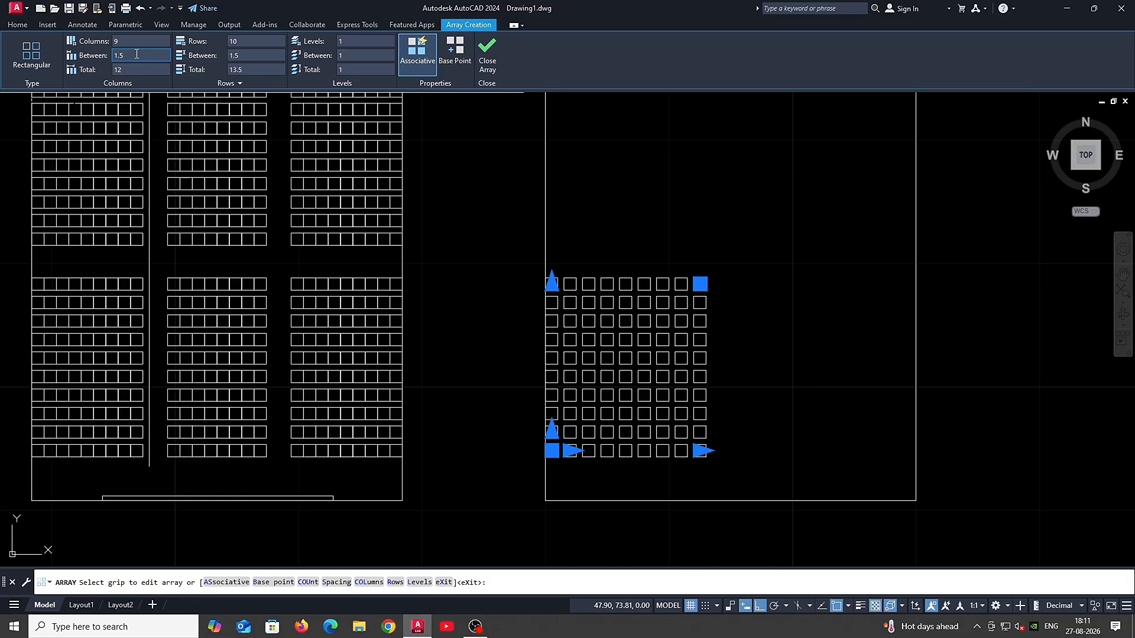
pyautogui.click(168, 55)
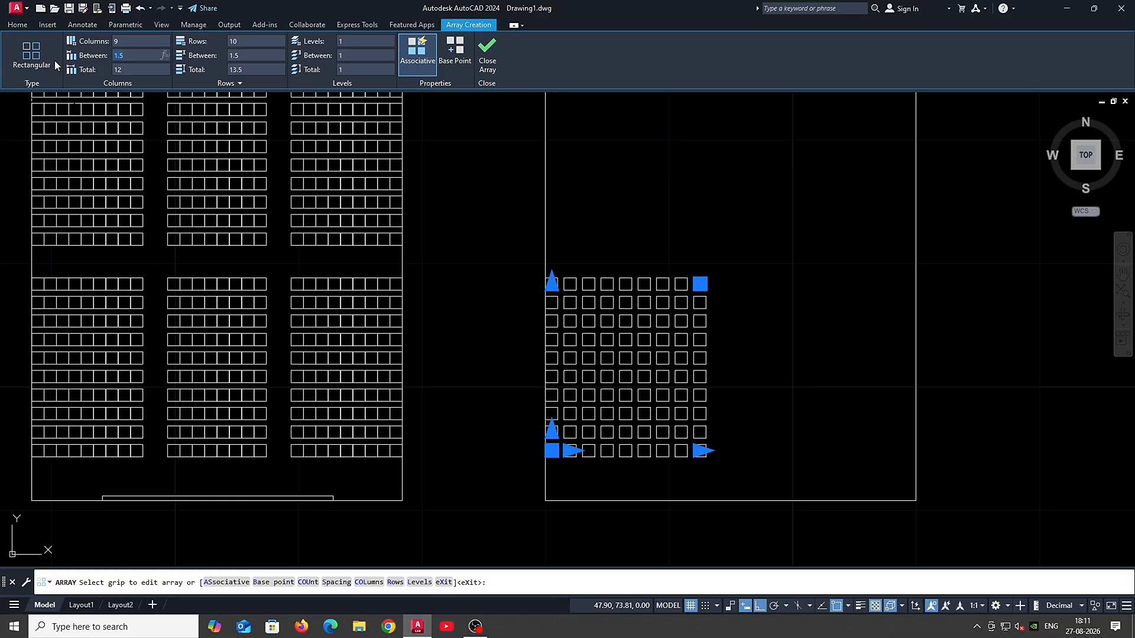
pyautogui.write('1')
pyautogui.press('Return')
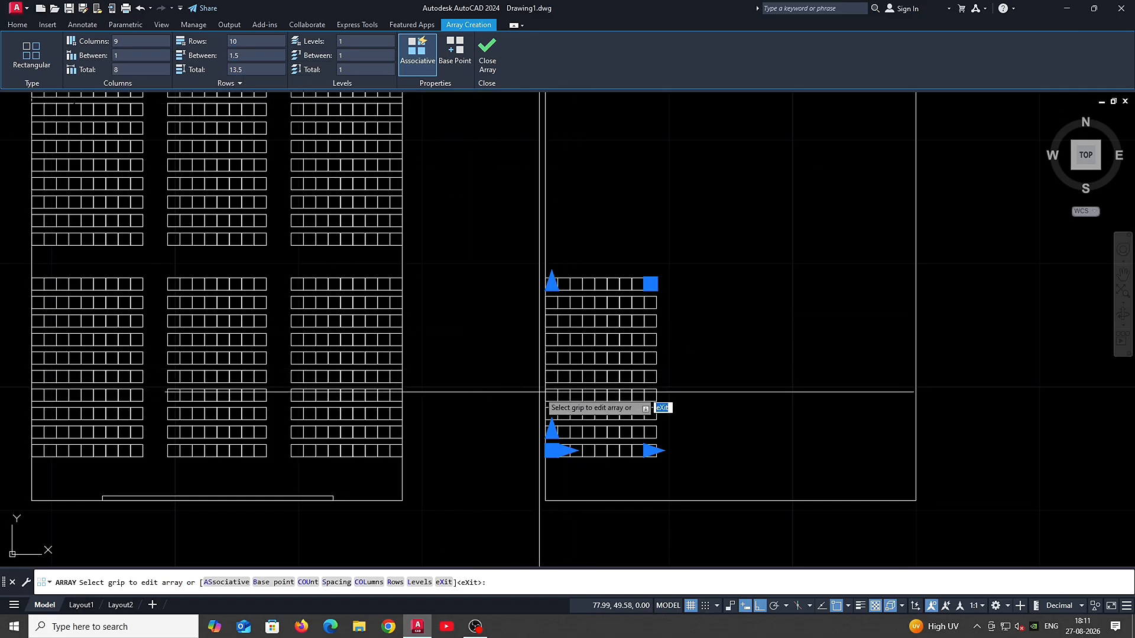
pyautogui.press('Return')
# Step: Copy the array block 12 units horizontally to the right
pyautogui.click(612, 427)
pyautogui.moveTo(673, 478); pyautogui.dragTo(642, 480, button='middle')
pyautogui.write('co')
pyautogui.press('Return')
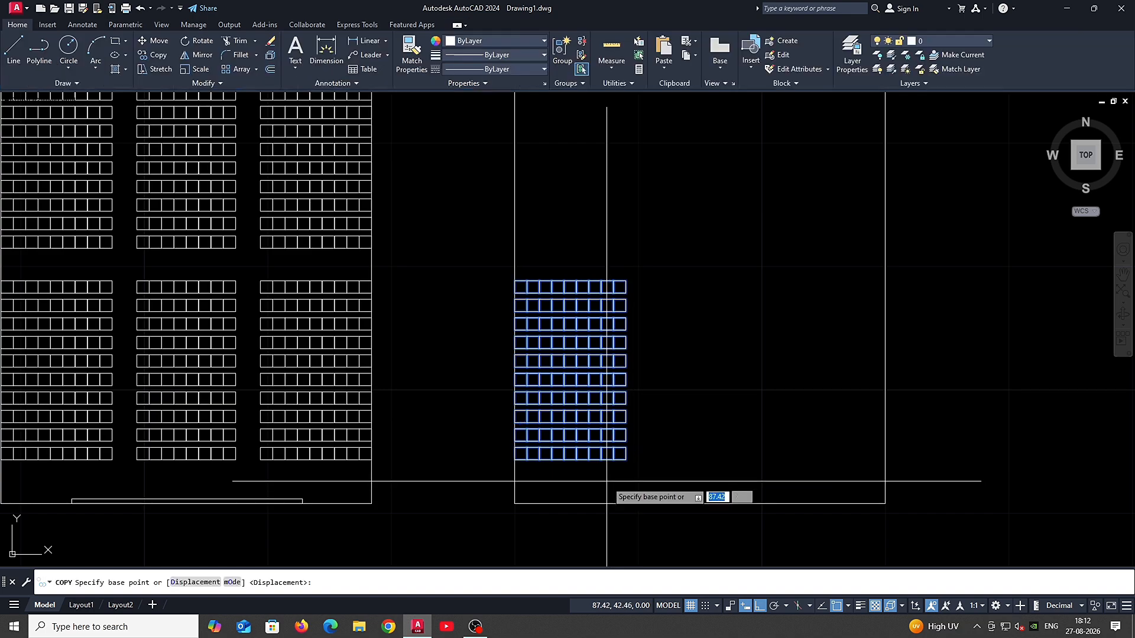
pyautogui.click(605, 478)
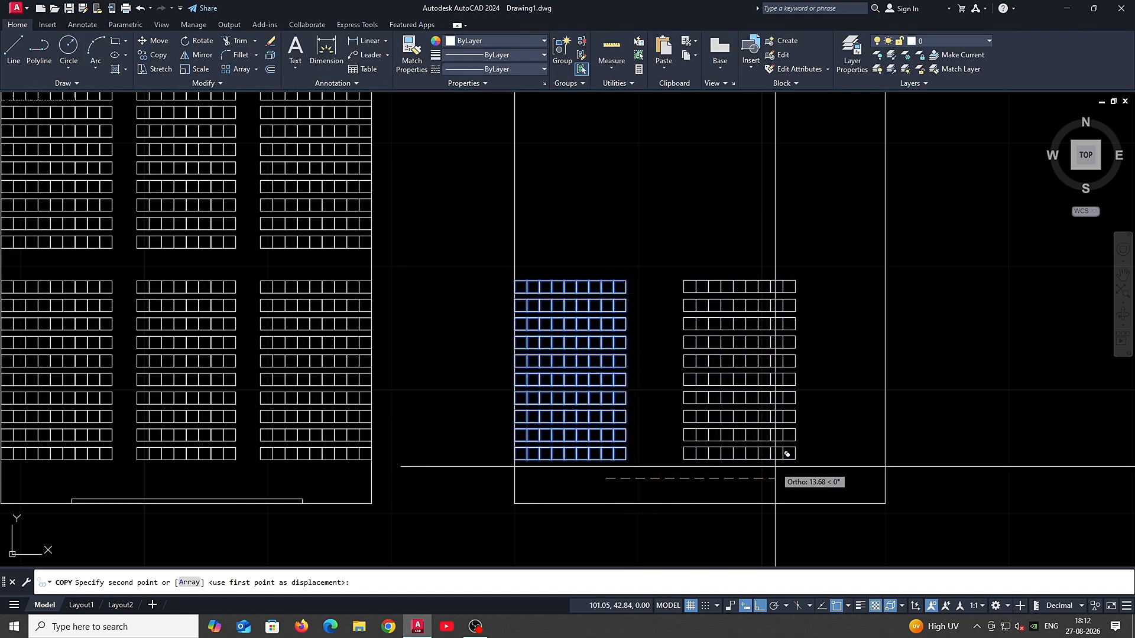
pyautogui.write('12')
pyautogui.press('Return')
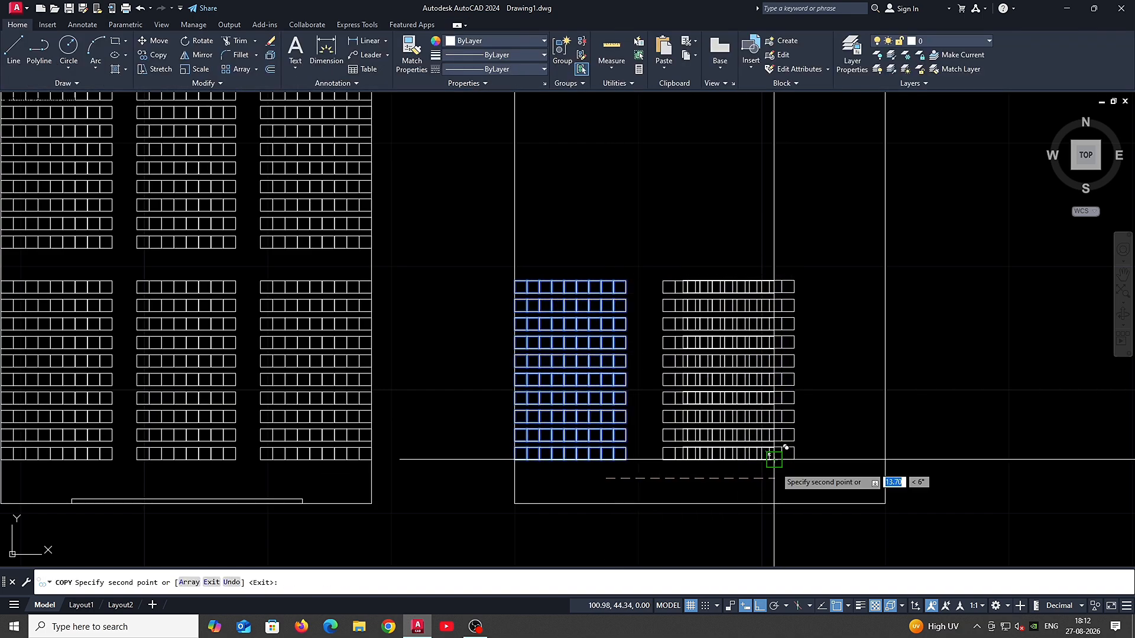
pyautogui.press('Return')
# Step: Copy the second block to the right so that its lower-right corner meets the outer rectangle's right edge
pyautogui.click(698, 423)
pyautogui.moveTo(739, 465); pyautogui.dragTo(728, 481, button='middle')
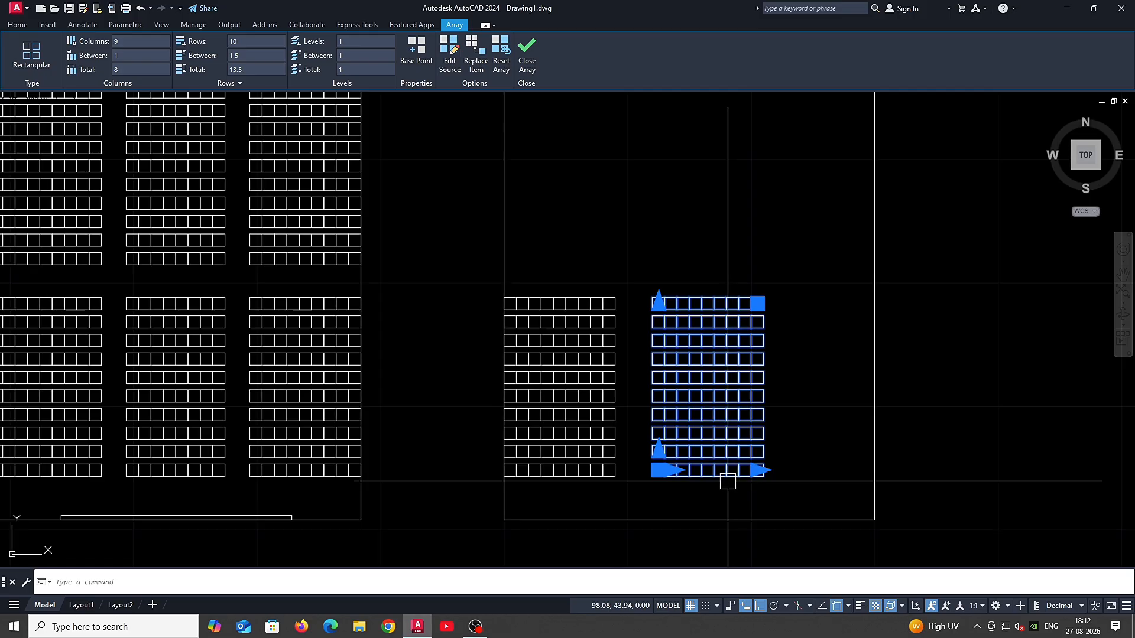
pyautogui.press('Return')
pyautogui.click(763, 477)
pyautogui.click(874, 476)
pyautogui.press('Return')
# Step: Move the middle block slightly left into the gap between its neighbours and set its column count to 8
pyautogui.click(725, 472)
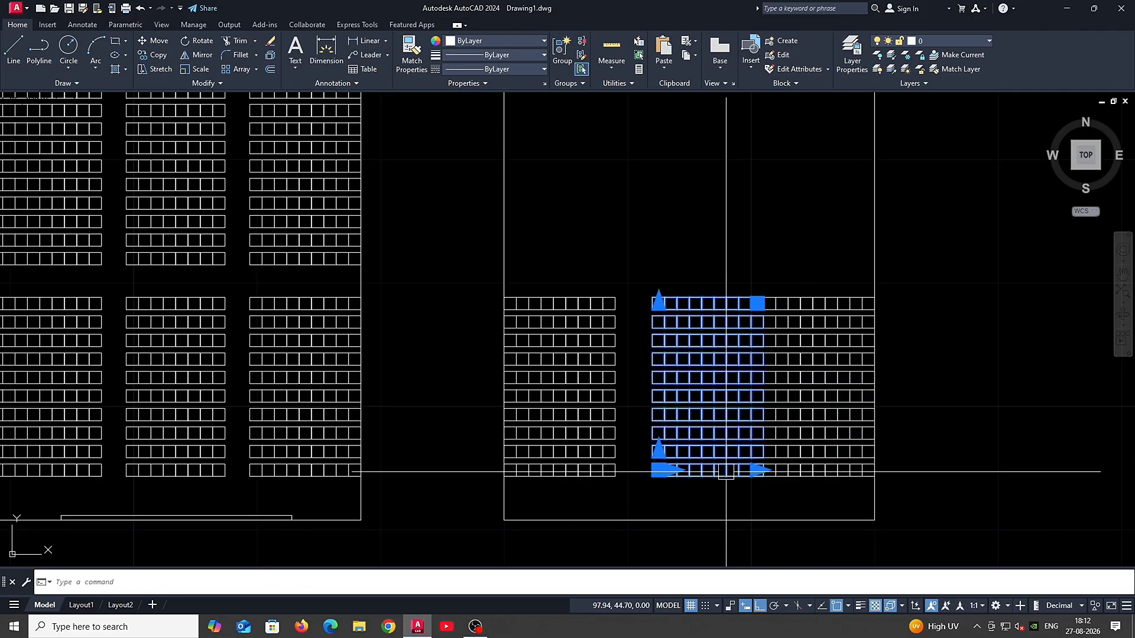
pyautogui.moveTo(750, 463); pyautogui.dragTo(721, 447, button='middle')
pyautogui.write('m')
pyautogui.press('Return')
pyautogui.click(992, 422)
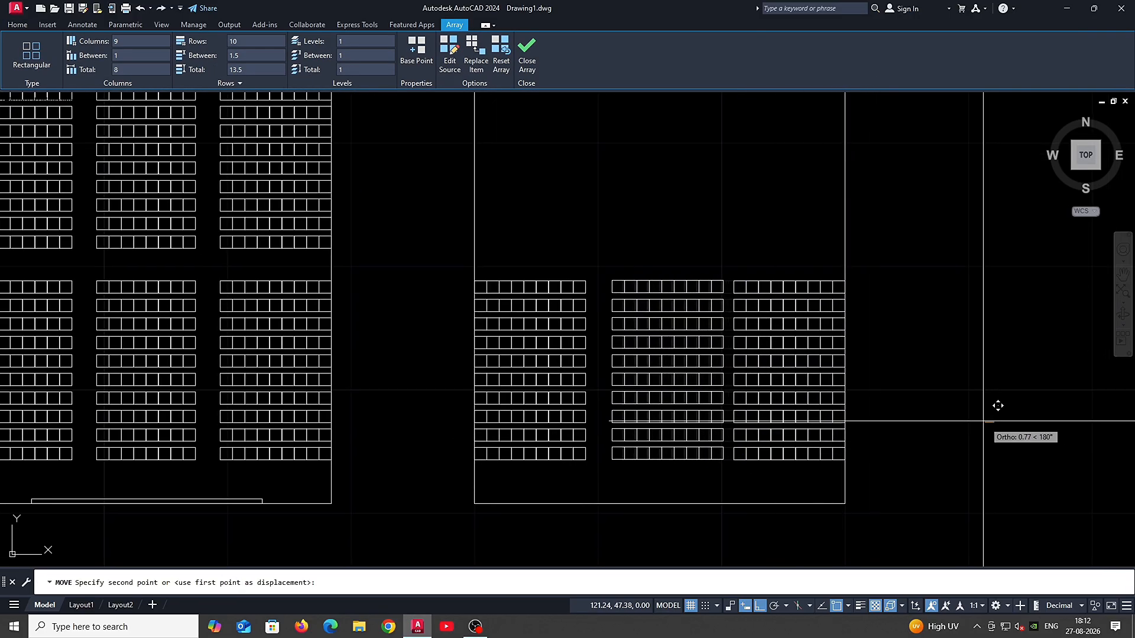
pyautogui.click(993, 400)
pyautogui.click(640, 446)
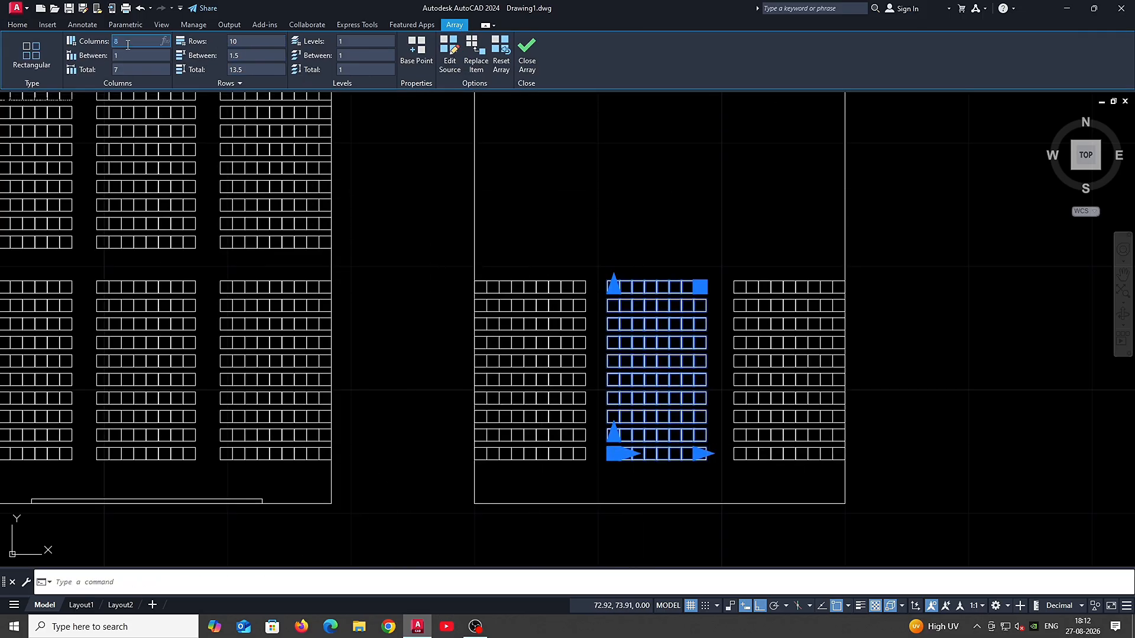
pyautogui.press('Escape')
# Step: Nudge the middle block slightly to the right to even out the aisles on both sides
pyautogui.click(650, 404)
pyautogui.moveTo(699, 454); pyautogui.dragTo(674, 438, button='middle')
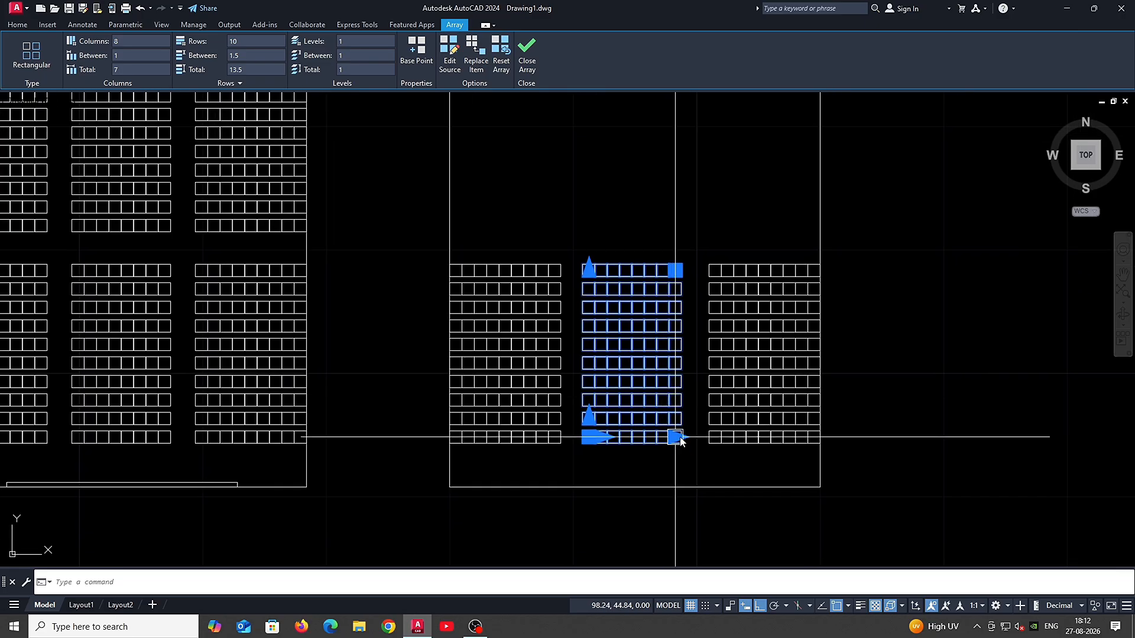
pyautogui.write('m')
pyautogui.press('Return')
pyautogui.click(675, 498)
pyautogui.click(676, 499)
# Step: Copy the three lower blocks straight up, starting level with the bottom line of the first layout's upper blocks
pyautogui.click(773, 458)
pyautogui.click(529, 343)
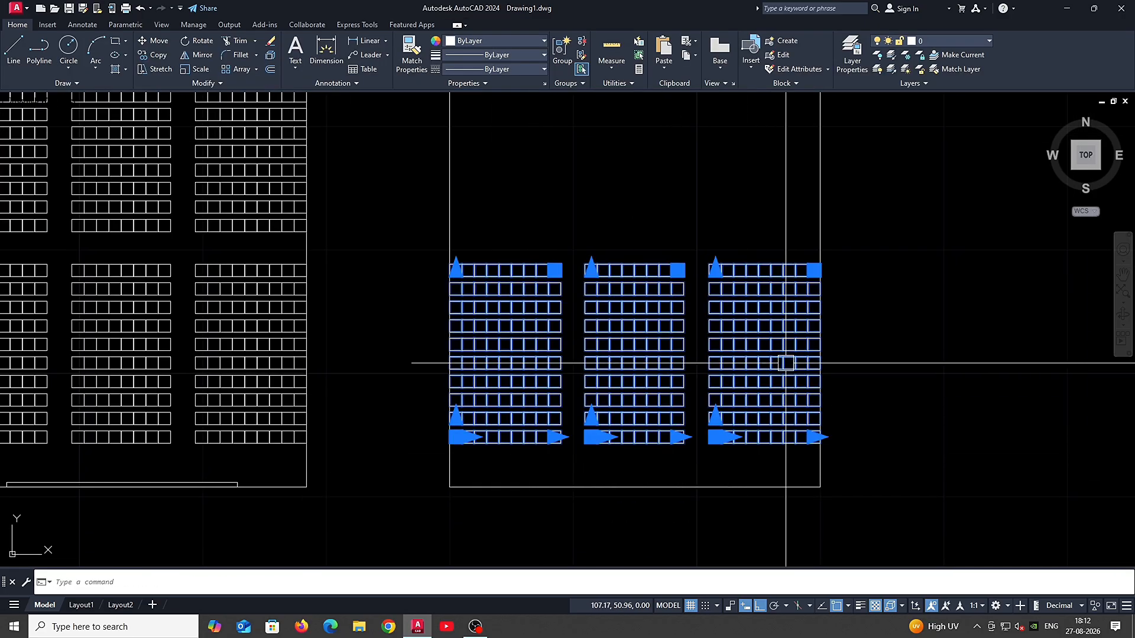
pyautogui.moveTo(782, 366); pyautogui.dragTo(749, 441, button='middle')
pyautogui.write('co')
pyautogui.press('Return')
pyautogui.scroll(-2, 770, 416)
pyautogui.click(978, 403)
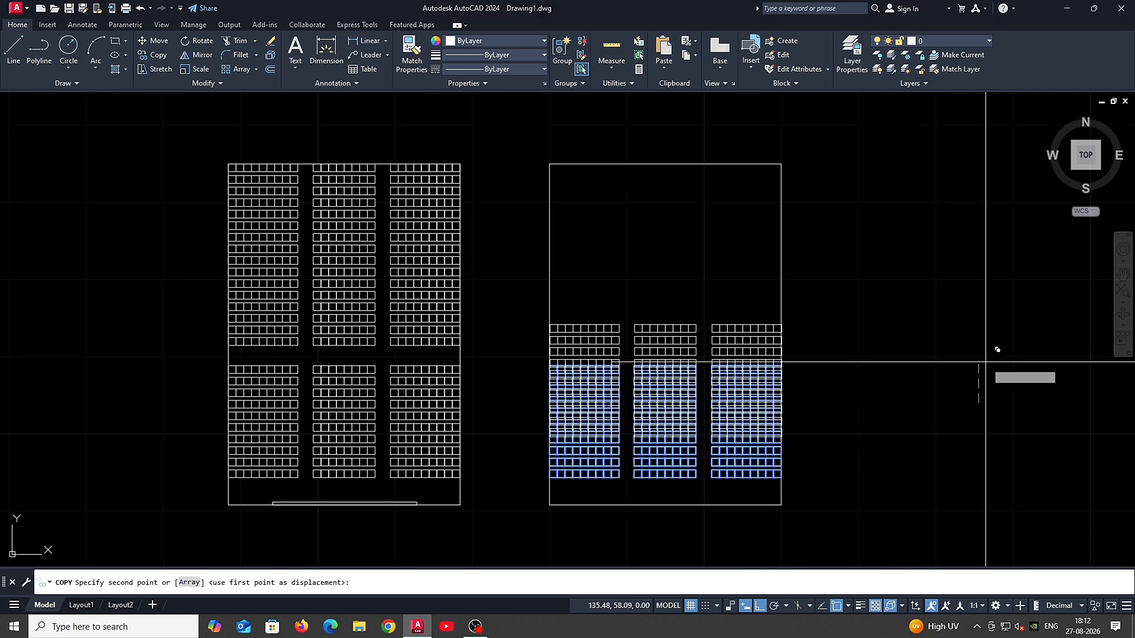
pyautogui.click(1002, 258)
pyautogui.press('Return')
# Step: Set the row count of the second layout's upper-left block to 16
pyautogui.click(625, 249)
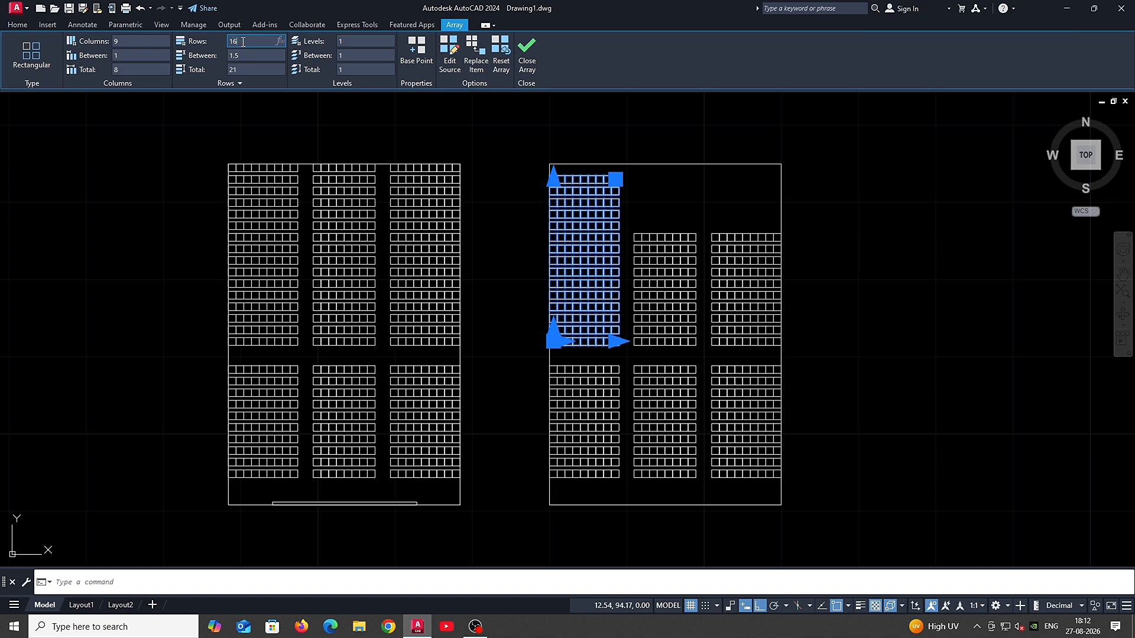
pyautogui.press('Escape')
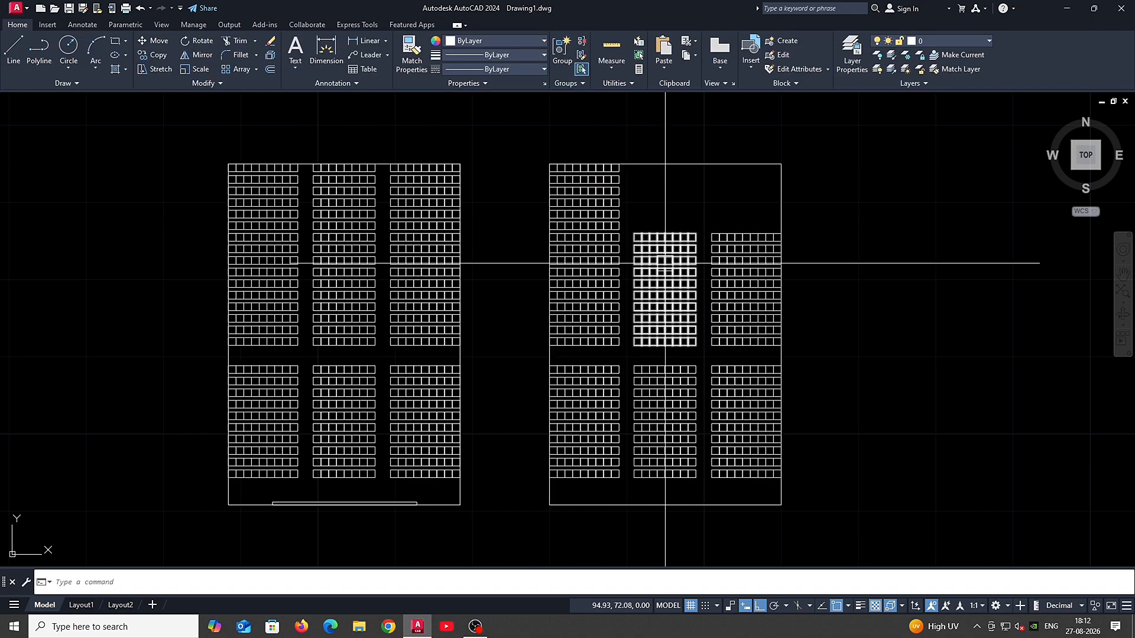
pyautogui.write('ma')
pyautogui.press('space')
pyautogui.click(601, 234)
pyautogui.press('Escape')
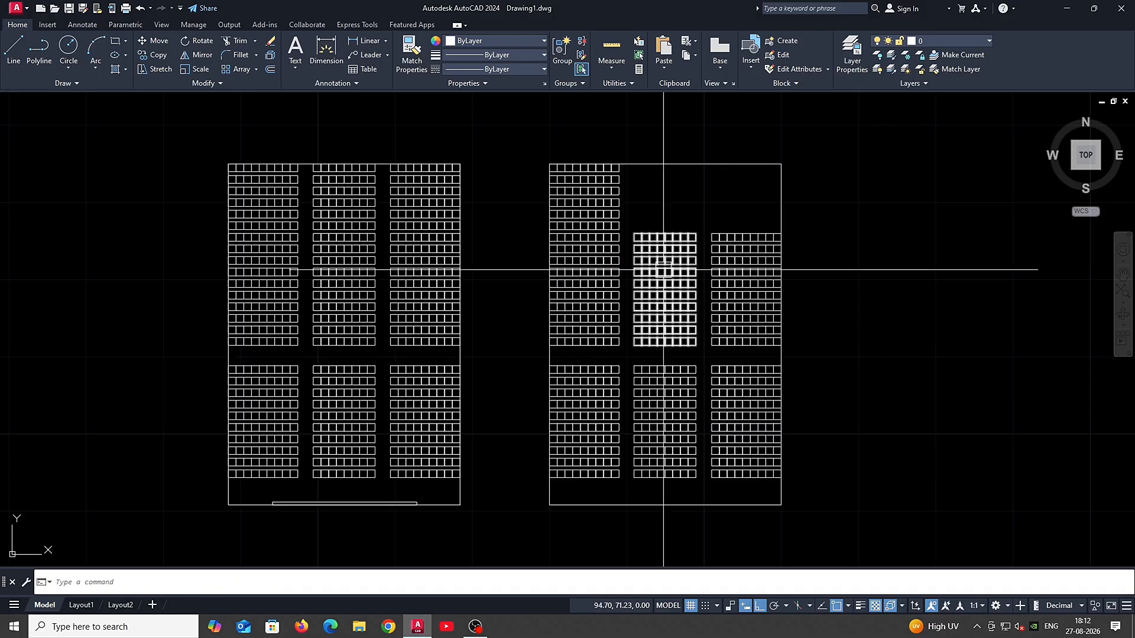
# Step: Set the row count of the second layout's upper middle and upper-right blocks to 16
pyautogui.click(664, 271)
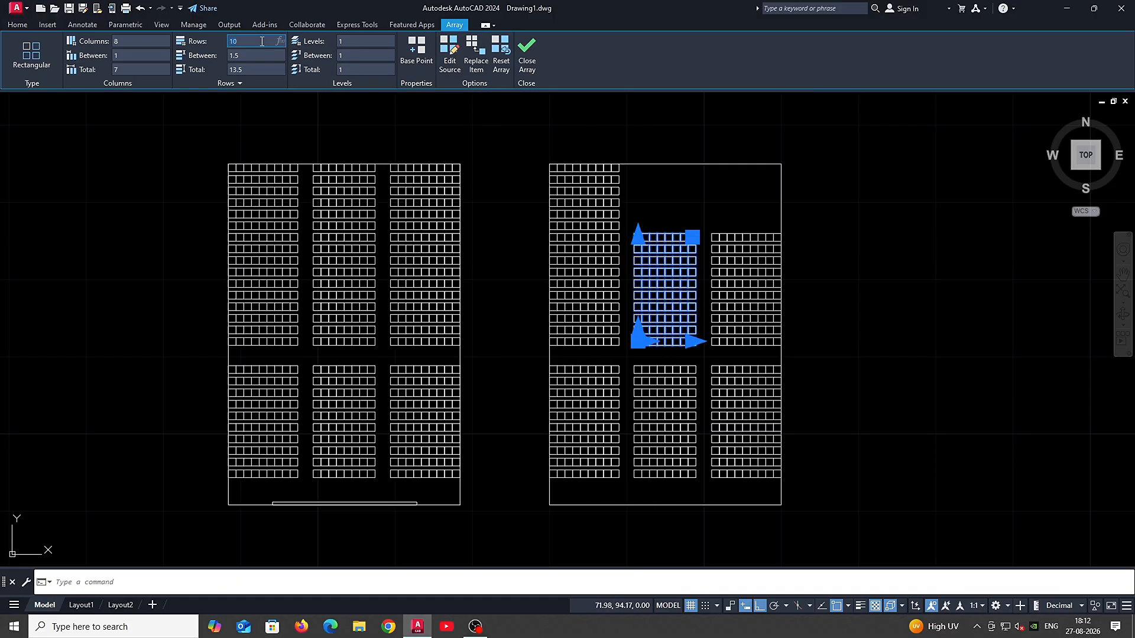
pyautogui.press('Escape')
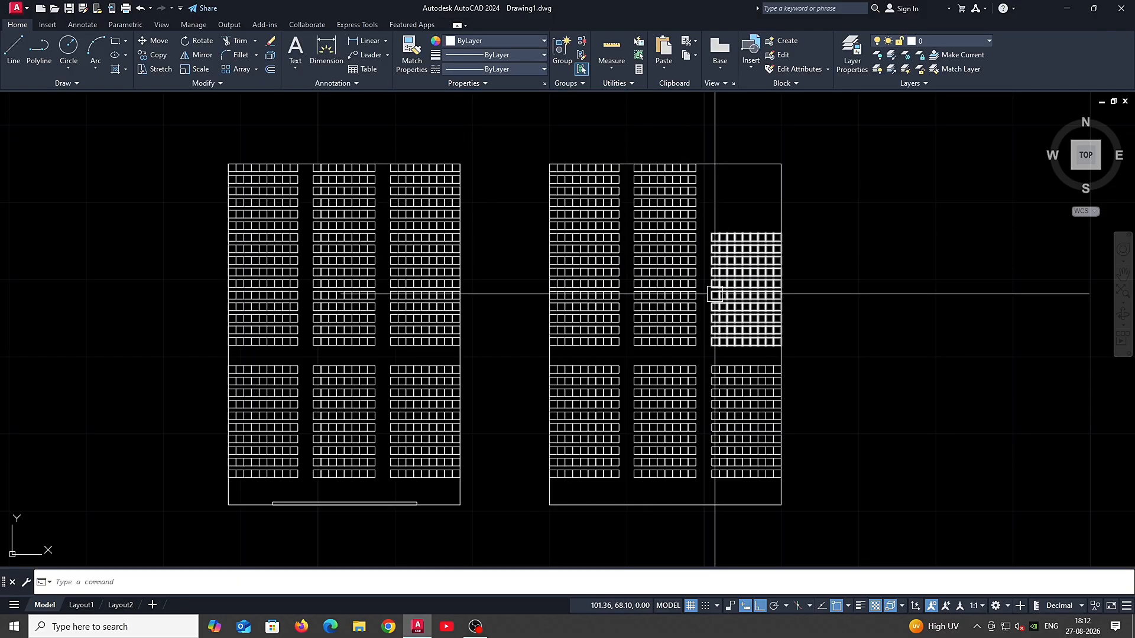
pyautogui.click(715, 295)
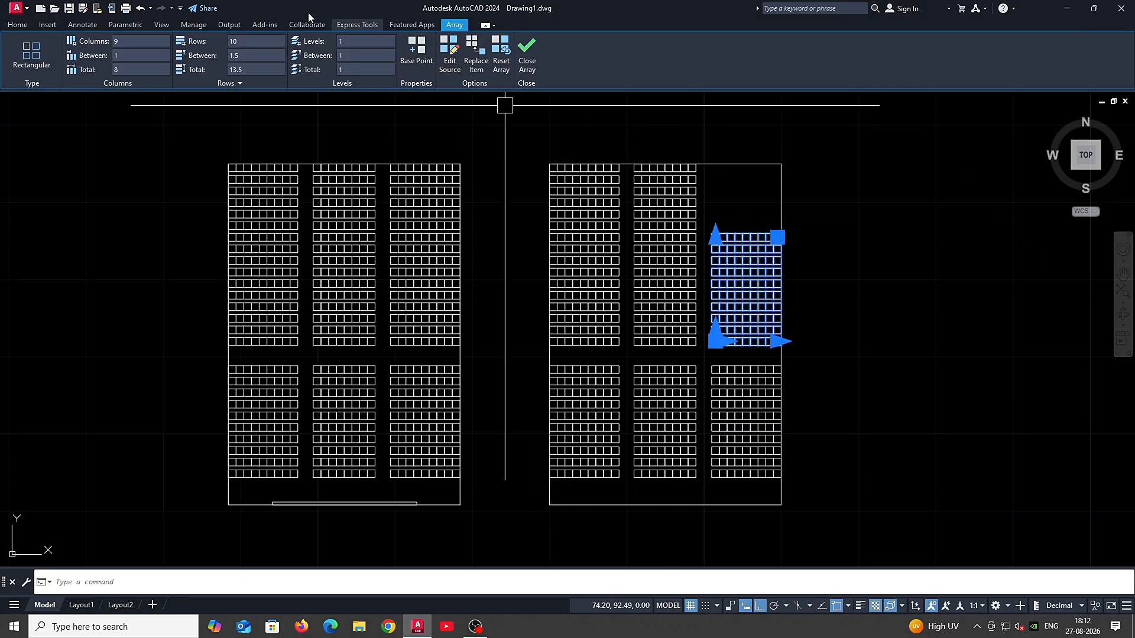
pyautogui.click(246, 42)
pyautogui.write('16')
pyautogui.press('Return')
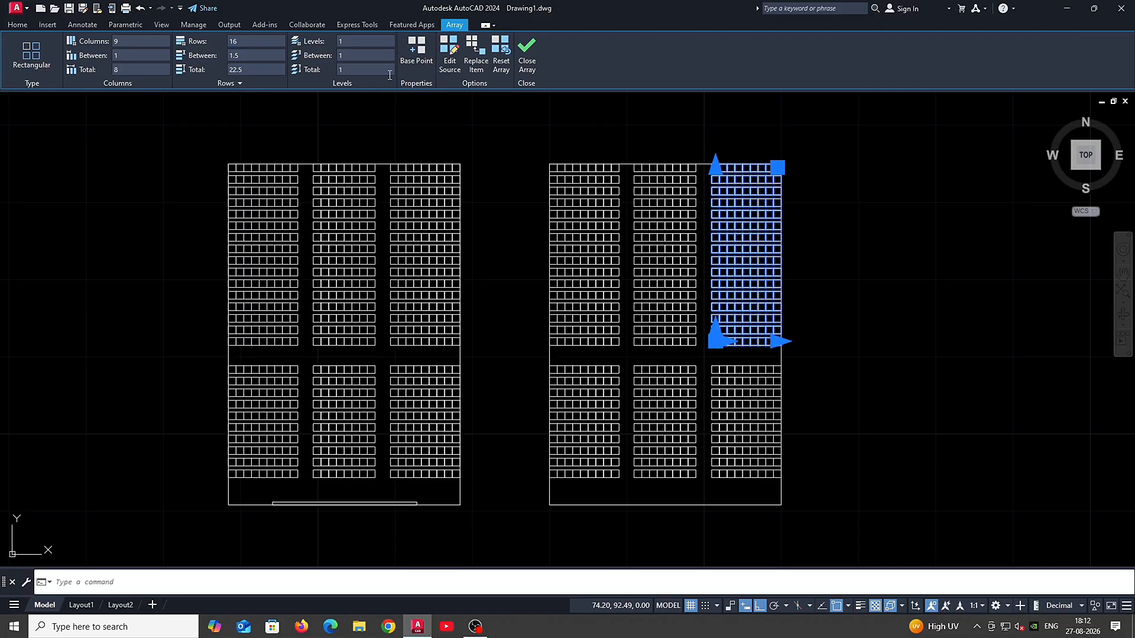
pyautogui.press('Escape')
# Step: Copy the front strip of the first layout into the second, using the outer rectangles' lower-right corners as reference
pyautogui.moveTo(786, 429); pyautogui.dragTo(780, 424, button='middle')
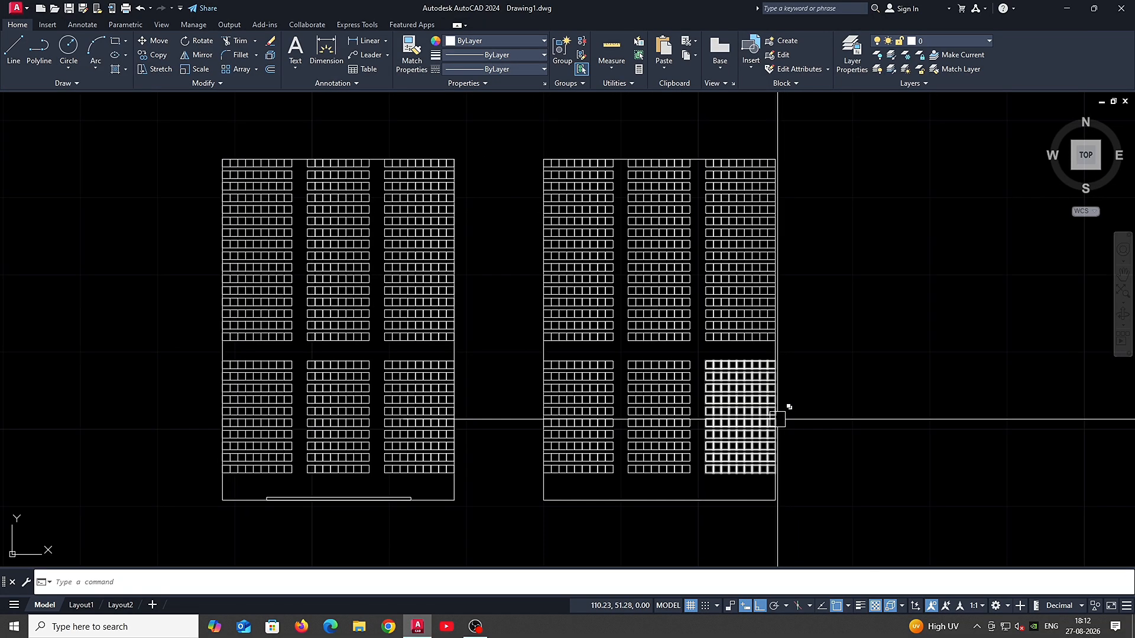
pyautogui.click(373, 504)
pyautogui.write('C')
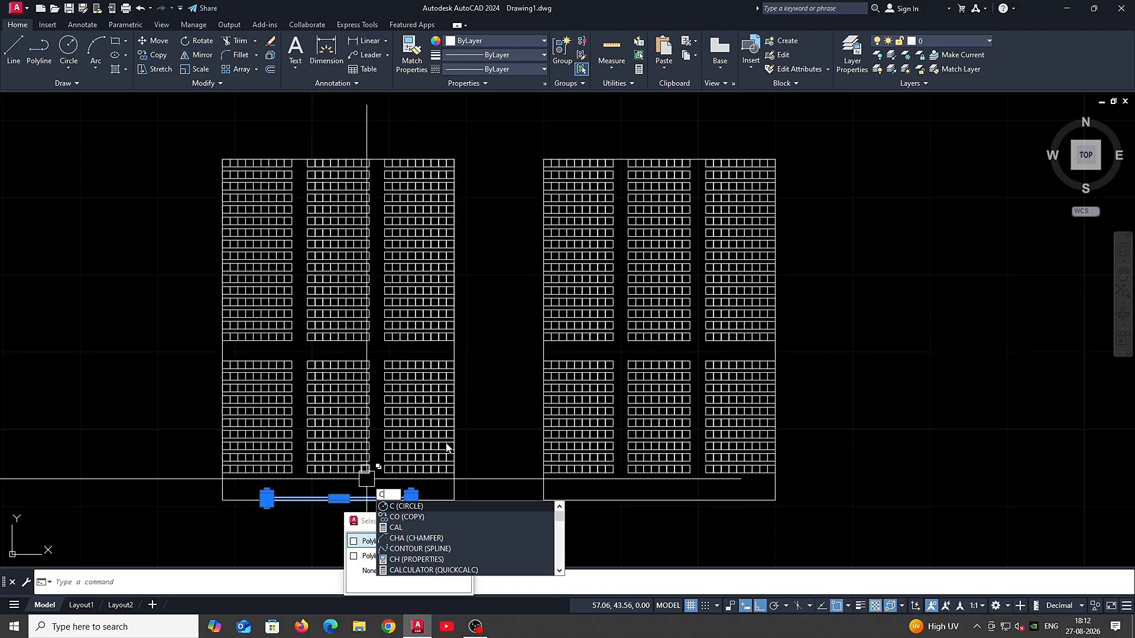
pyautogui.write('O')
pyautogui.press('Return')
pyautogui.click(454, 500)
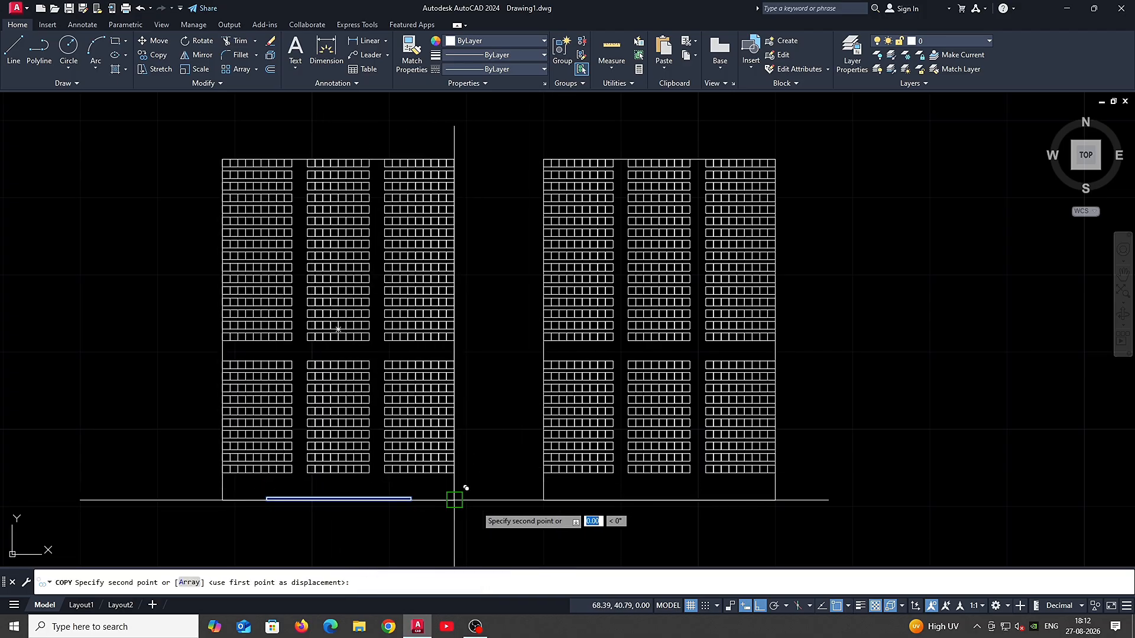
pyautogui.click(775, 500)
pyautogui.press('Escape')
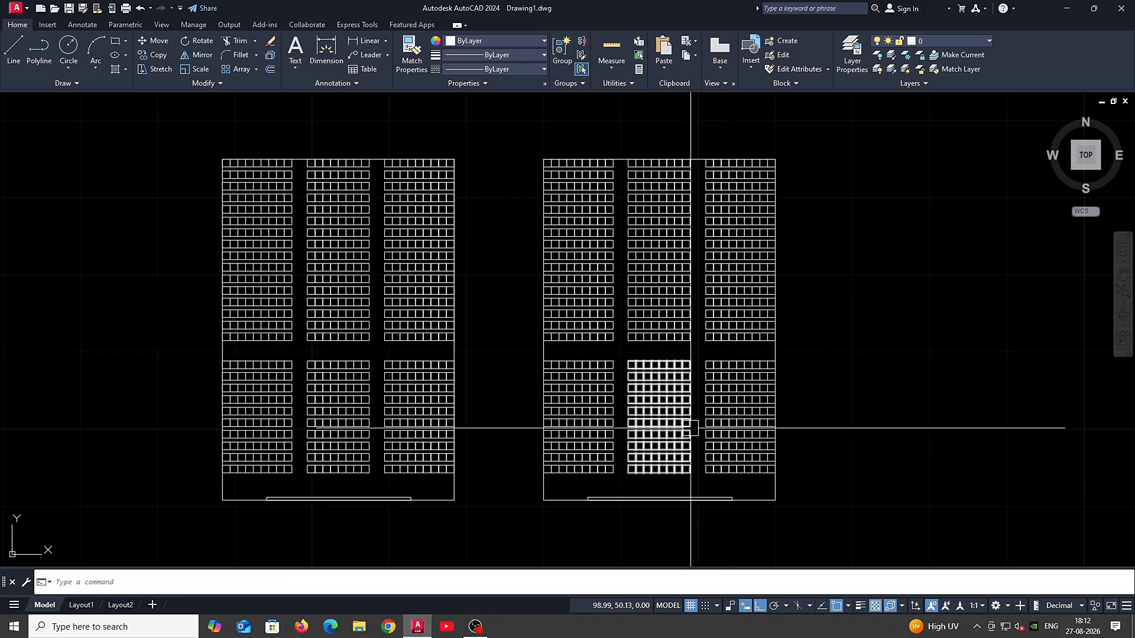
# Step: Draw a small, nearly square rectangle in the empty area to the right of the second layout
pyautogui.moveTo(704, 431); pyautogui.dragTo(209, 423, button='middle')
pyautogui.moveTo(417, 424); pyautogui.dragTo(449, 440, button='middle')
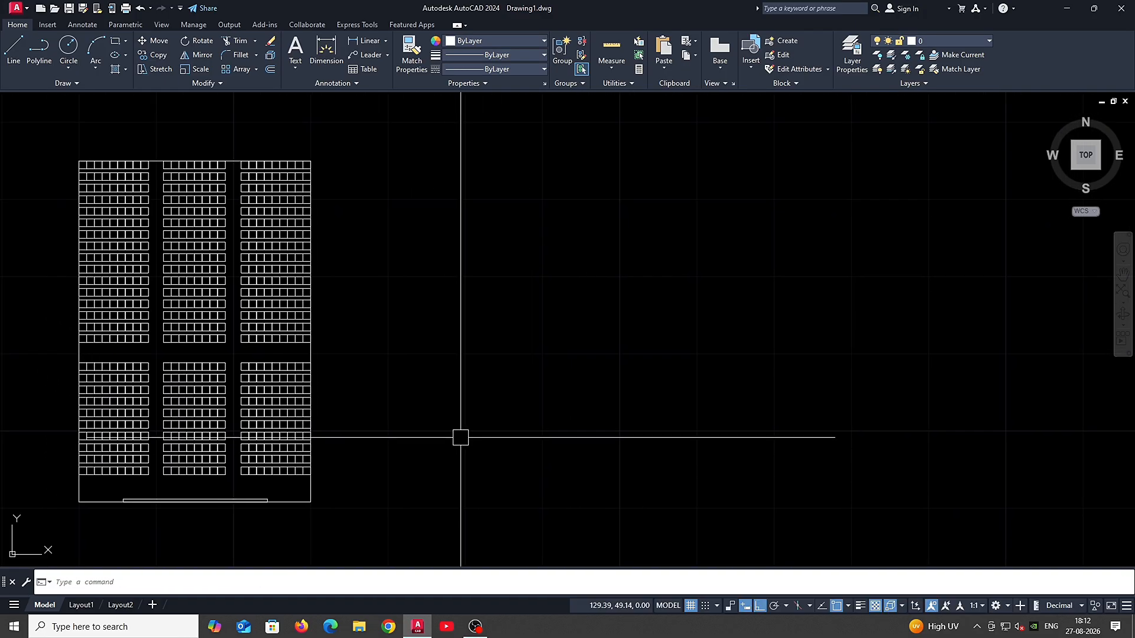
pyautogui.write('REC')
pyautogui.press('Return')
pyautogui.click(431, 447)
pyautogui.click(474, 408)
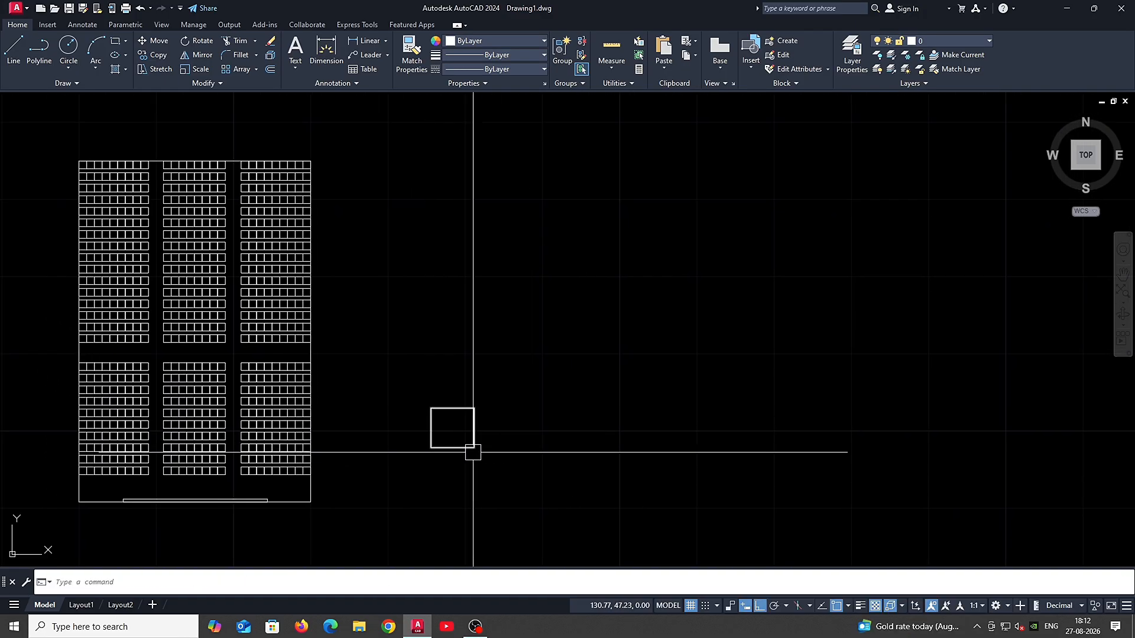
# Step: Create a rectangular array of the small rectangle with 10 columns and 99 rows
pyautogui.write('ar')
pyautogui.press('Return')
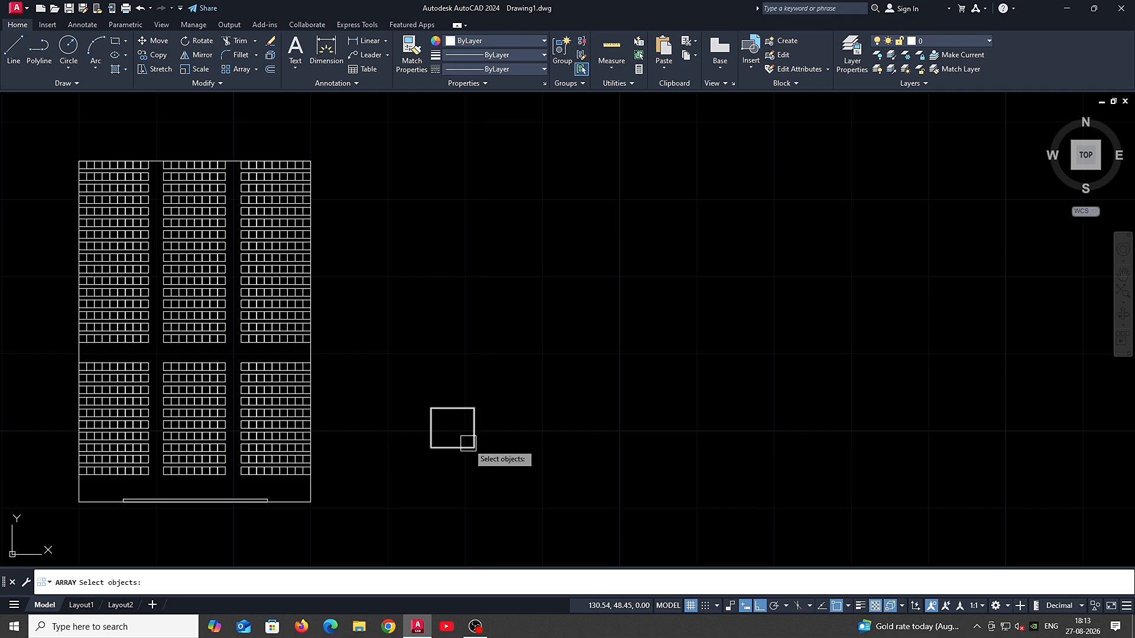
pyautogui.click(468, 443)
pyautogui.press('Return')
pyautogui.click(501, 474)
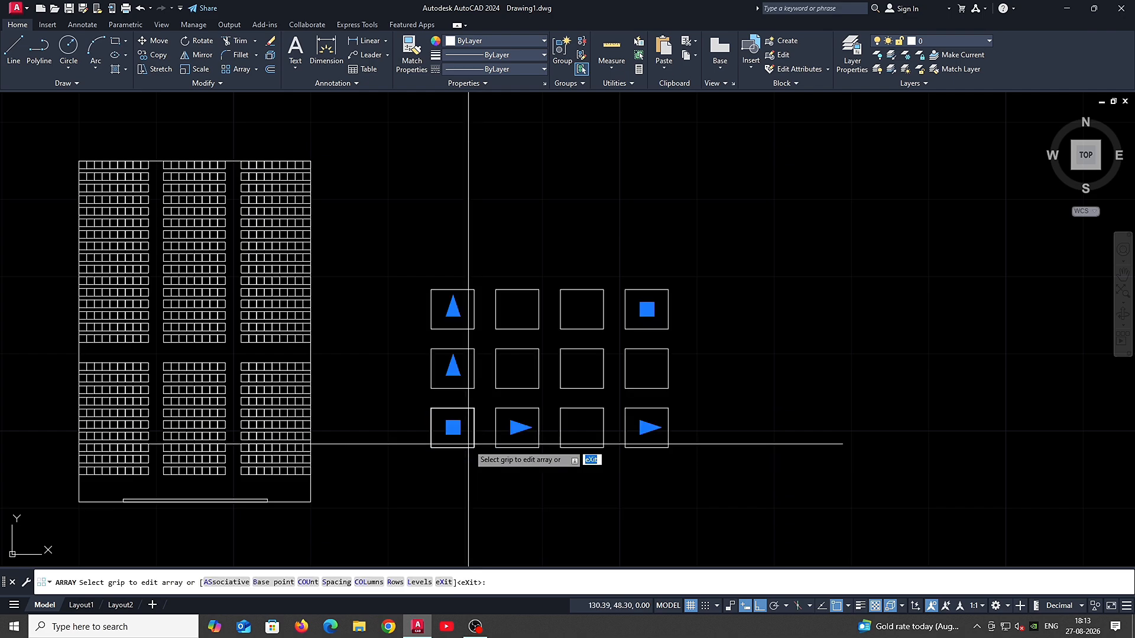
pyautogui.scroll(-2, 550, 408)
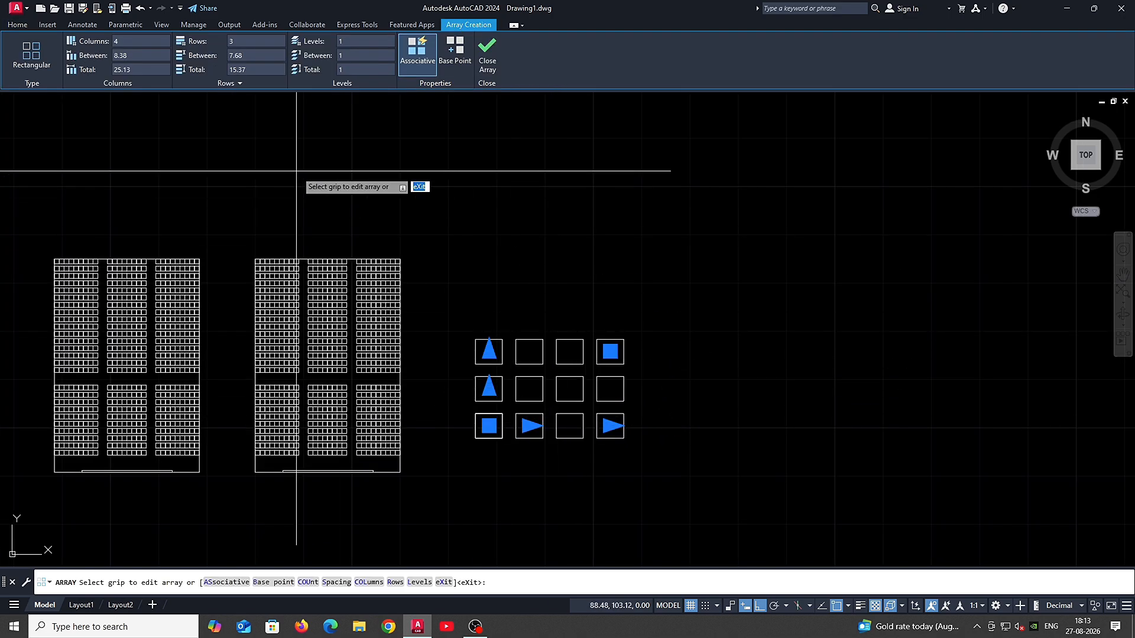
pyautogui.click(145, 44)
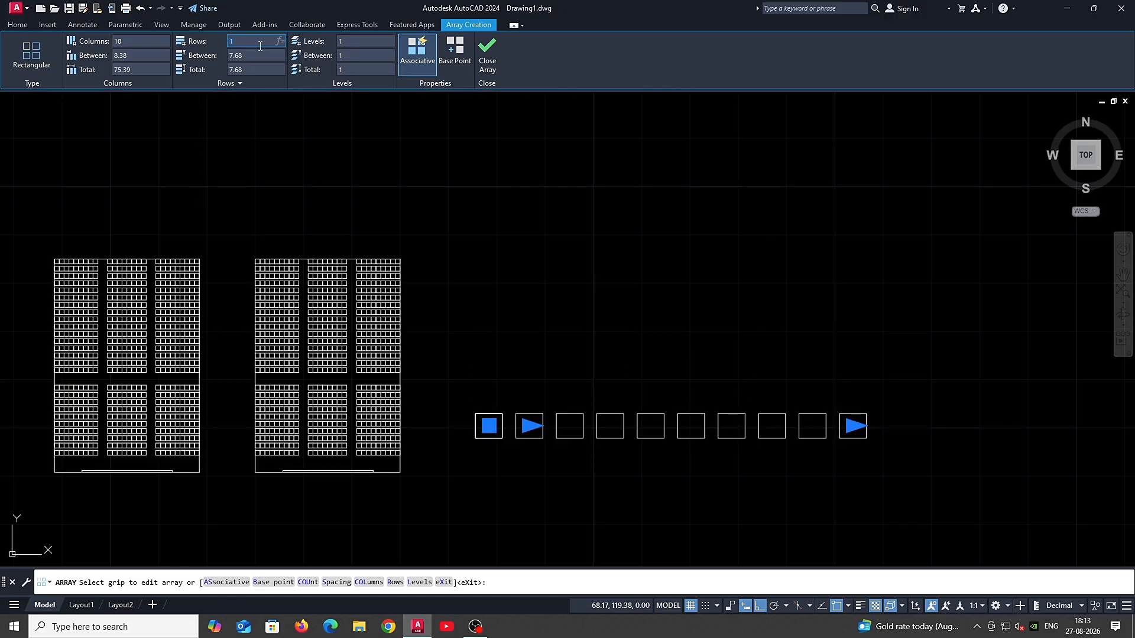
pyautogui.write('9')
pyautogui.press('Return')
pyautogui.scroll(-5, 631, 357)
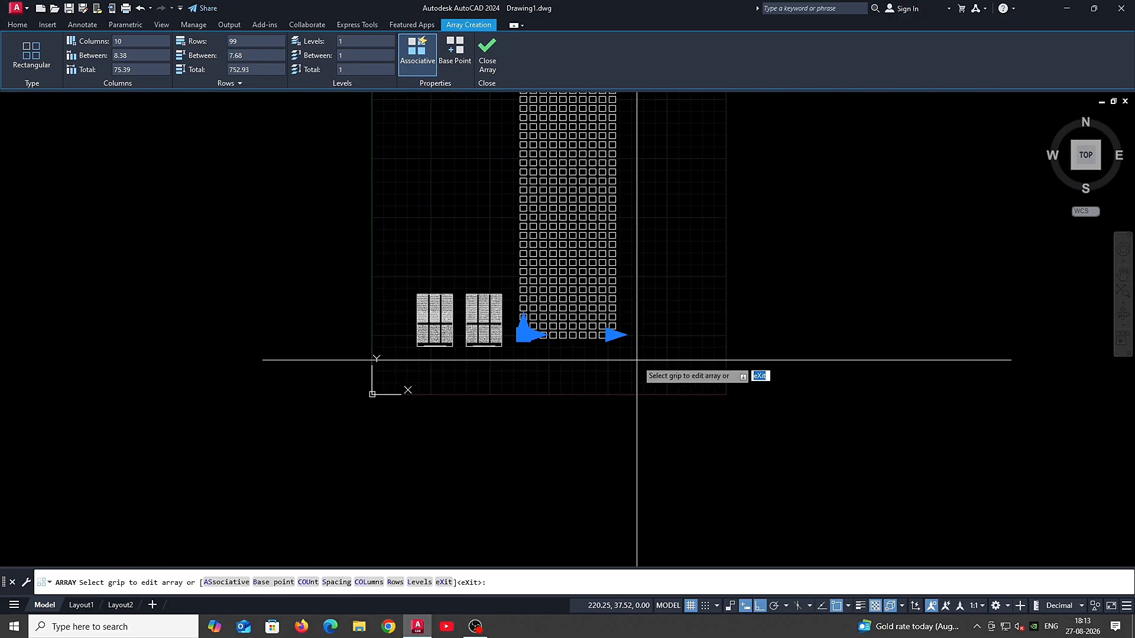
# Step: Set the array's row and column spacing to 5 and finish it
pyautogui.scroll(-4, 539, 502)
pyautogui.scroll(10, 537, 490)
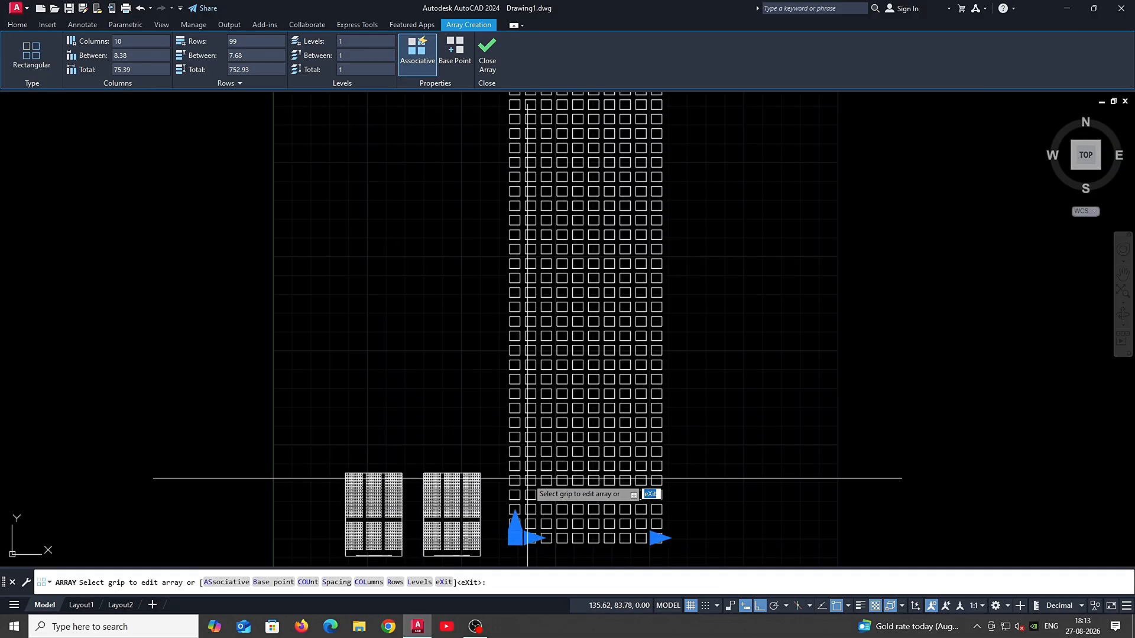
pyautogui.moveTo(536, 515); pyautogui.dragTo(508, 462, button='middle')
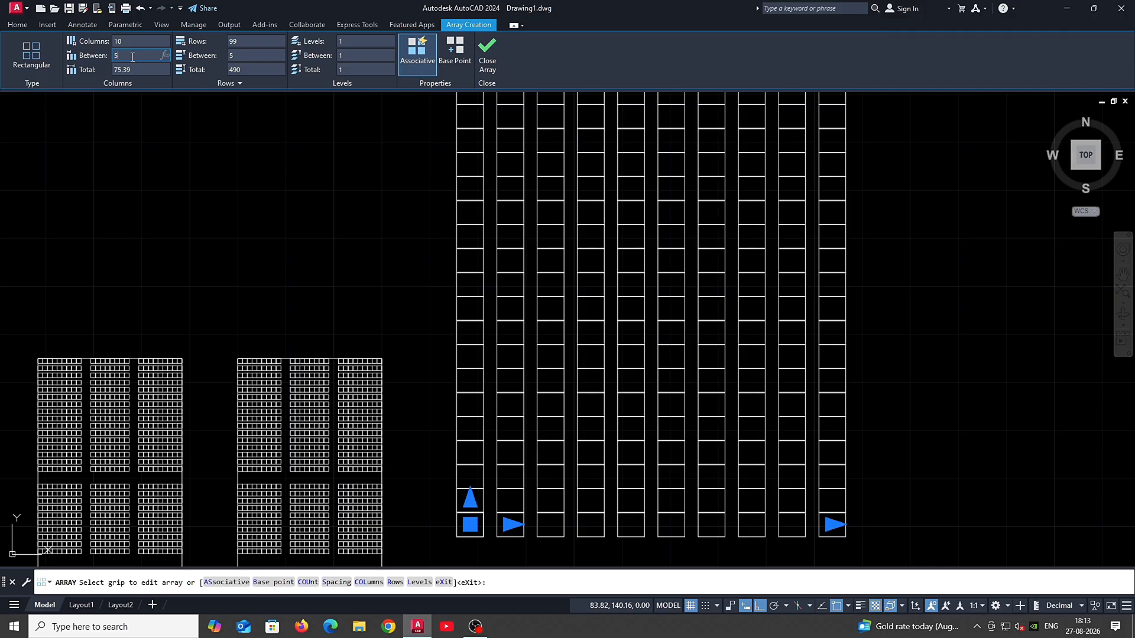
pyautogui.press('Return')
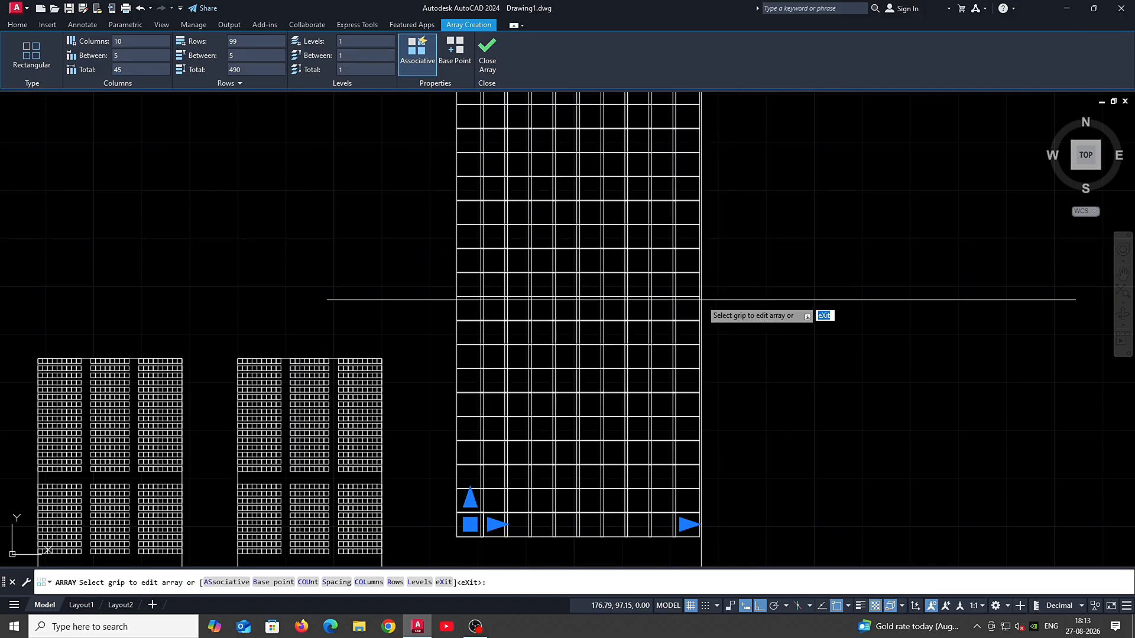
pyautogui.press('Return')
# Step: Delete the rectangular array beside the second layout
pyautogui.click(564, 406)
pyautogui.moveTo(622, 450); pyautogui.dragTo(597, 437, button='middle')
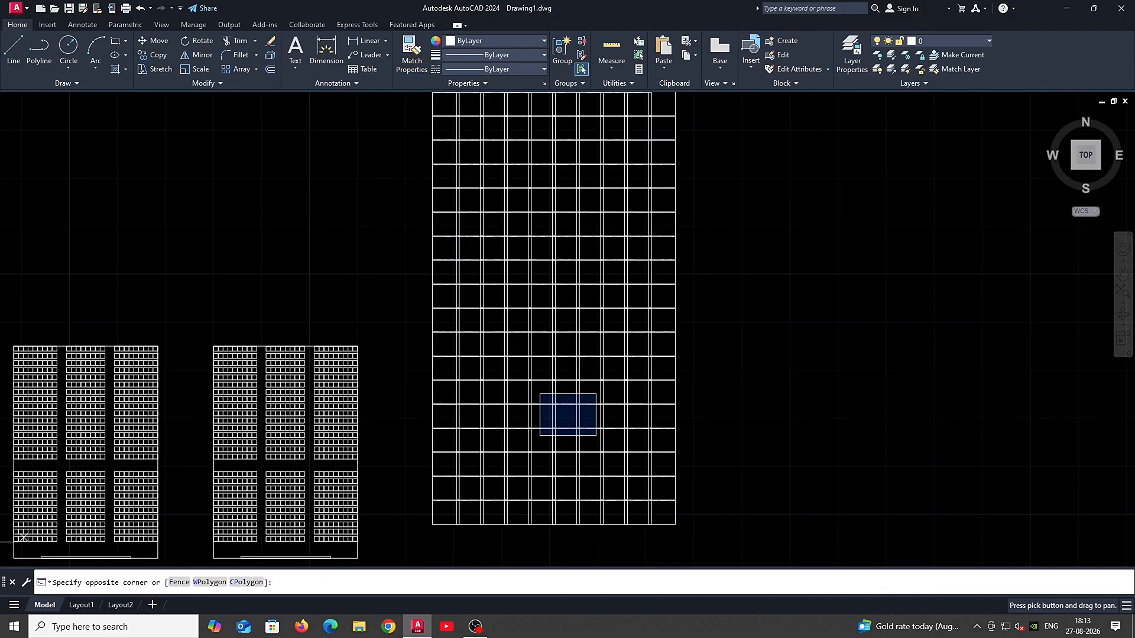
pyautogui.click(477, 476)
pyautogui.moveTo(536, 521); pyautogui.dragTo(538, 475, button='middle')
pyautogui.press('Delete')
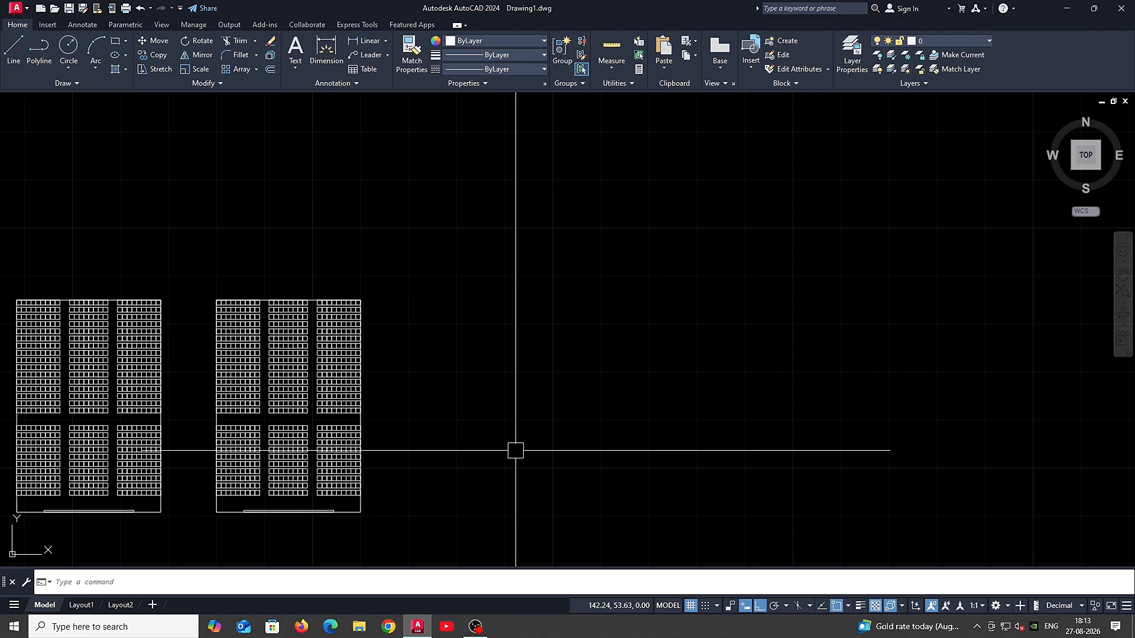
# Step: Draw a circle of about 5 units radius in the empty area to the right of the second layout
pyautogui.moveTo(463, 466)
pyautogui.mouseDown(button='middle')
pyautogui.moveTo(481, 445)
pyautogui.moveTo(502, 451)
pyautogui.moveTo(492, 433)
pyautogui.mouseUp(button='middle')
pyautogui.write('c')
pyautogui.press('Return')
pyautogui.scroll(2, 444, 408)
pyautogui.click(431, 413)
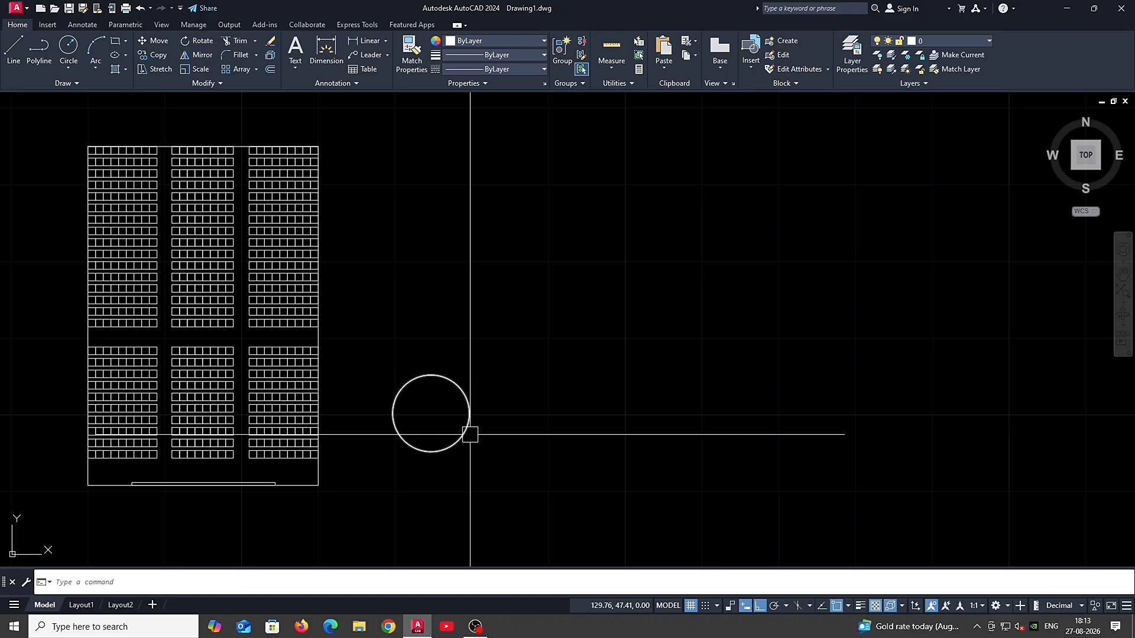
# Step: Draw a small circle of radius 0.5 centred on the large circle's bottom quadrant point
pyautogui.scroll(4, 431, 470)
pyautogui.write('c')
pyautogui.press('Return')
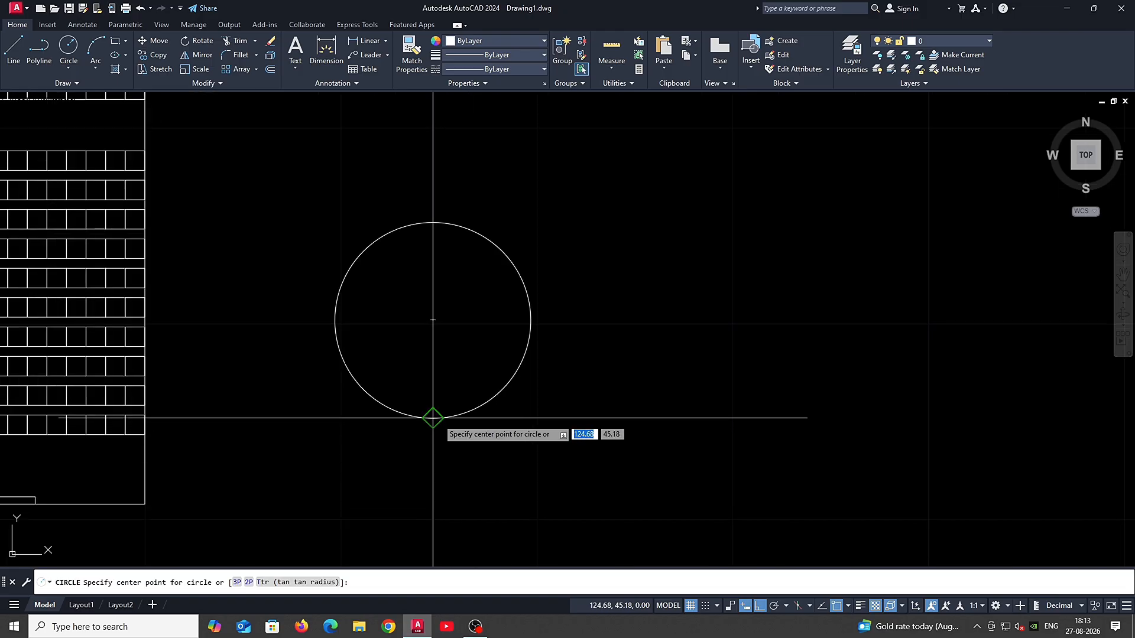
pyautogui.click(433, 418)
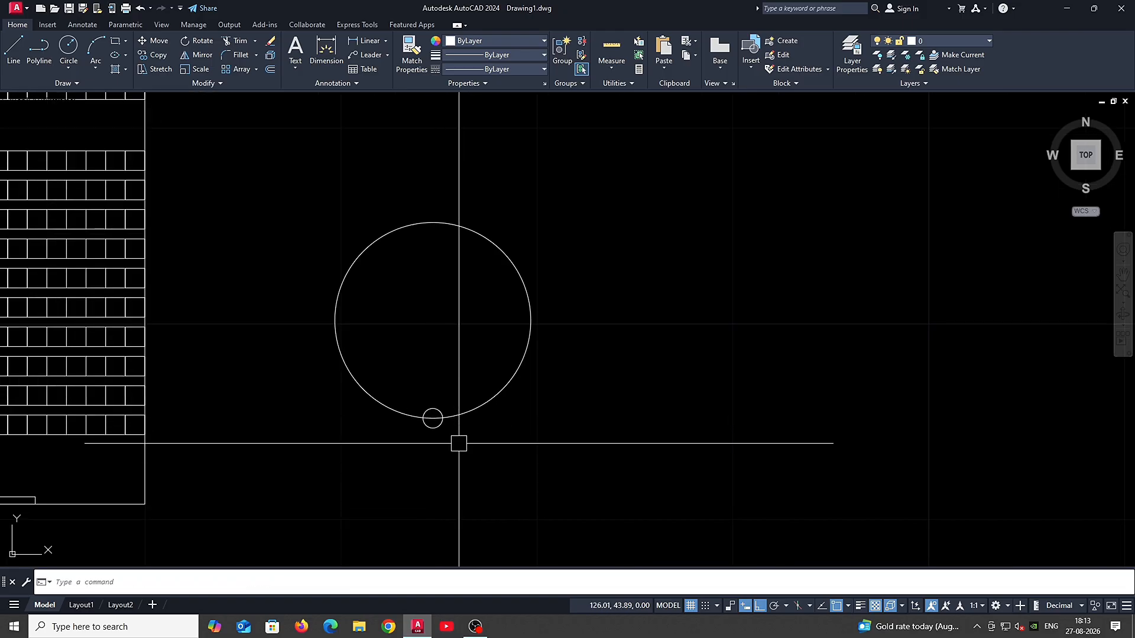
# Step: Create a polar array of the small circle around the large circle's centre with 20 items
pyautogui.write('e')
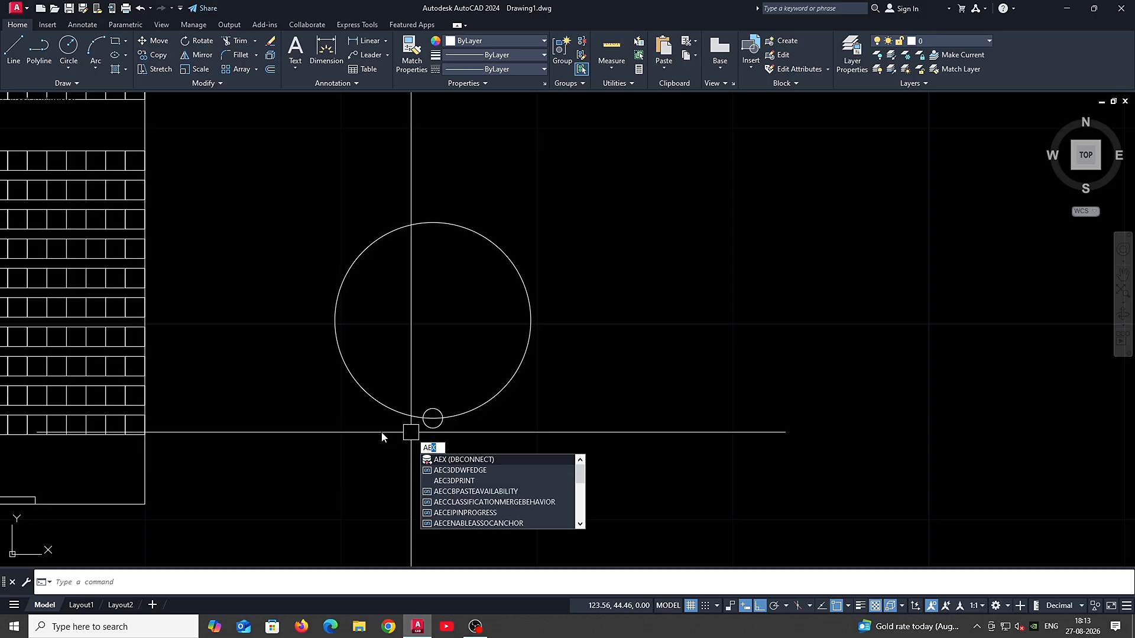
pyautogui.press('BackSpace')
pyautogui.press('BackSpace')
pyautogui.write('r')
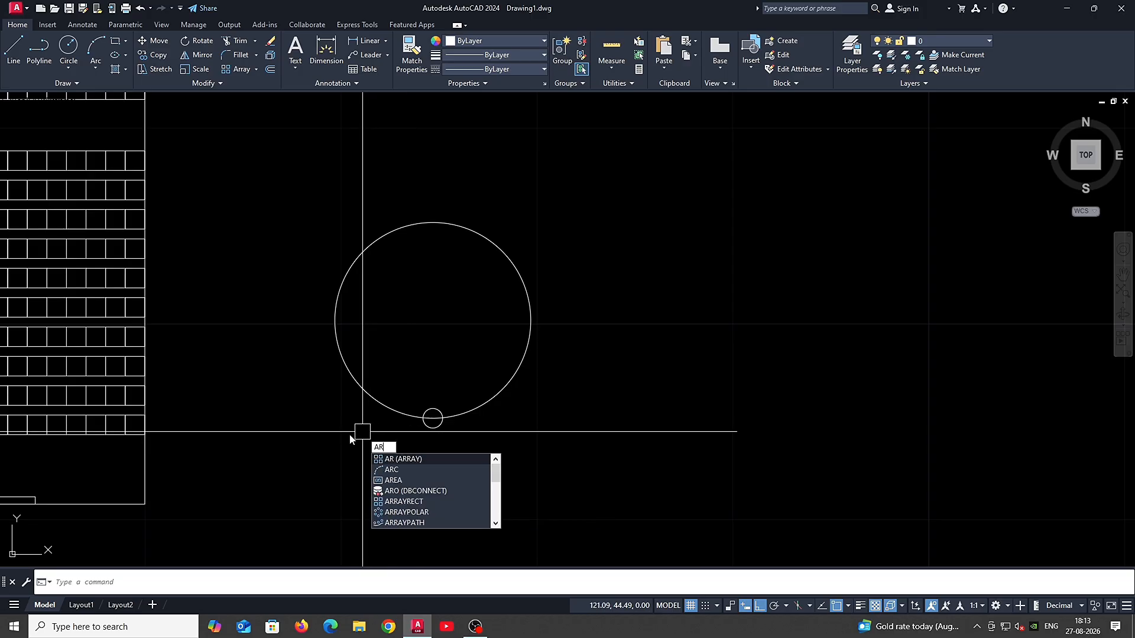
pyautogui.press('Return')
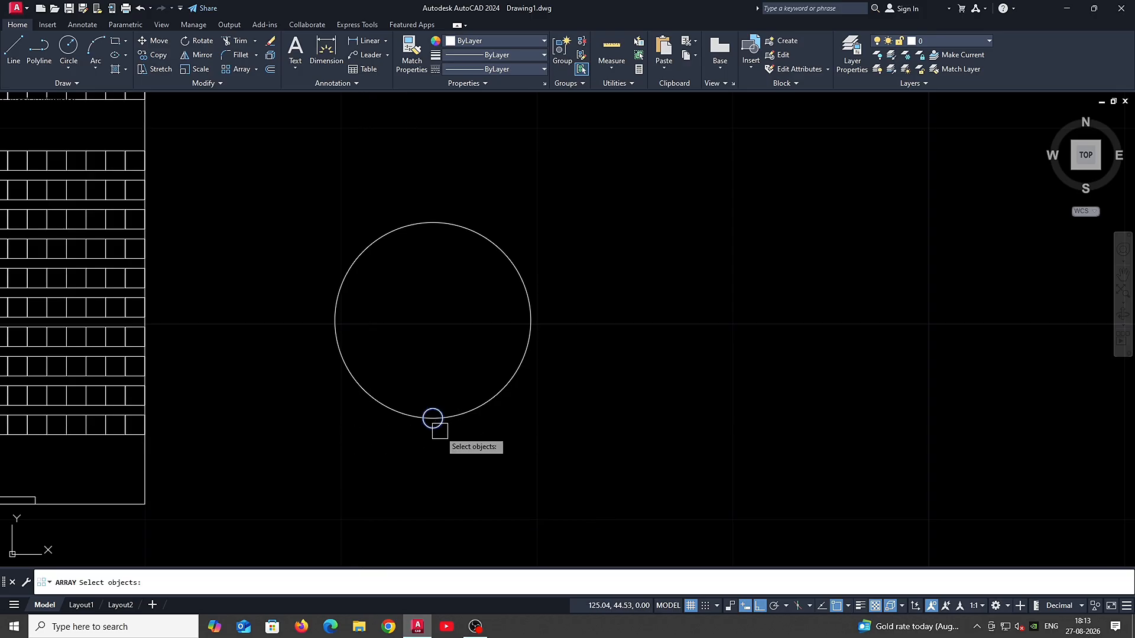
pyautogui.click(475, 486)
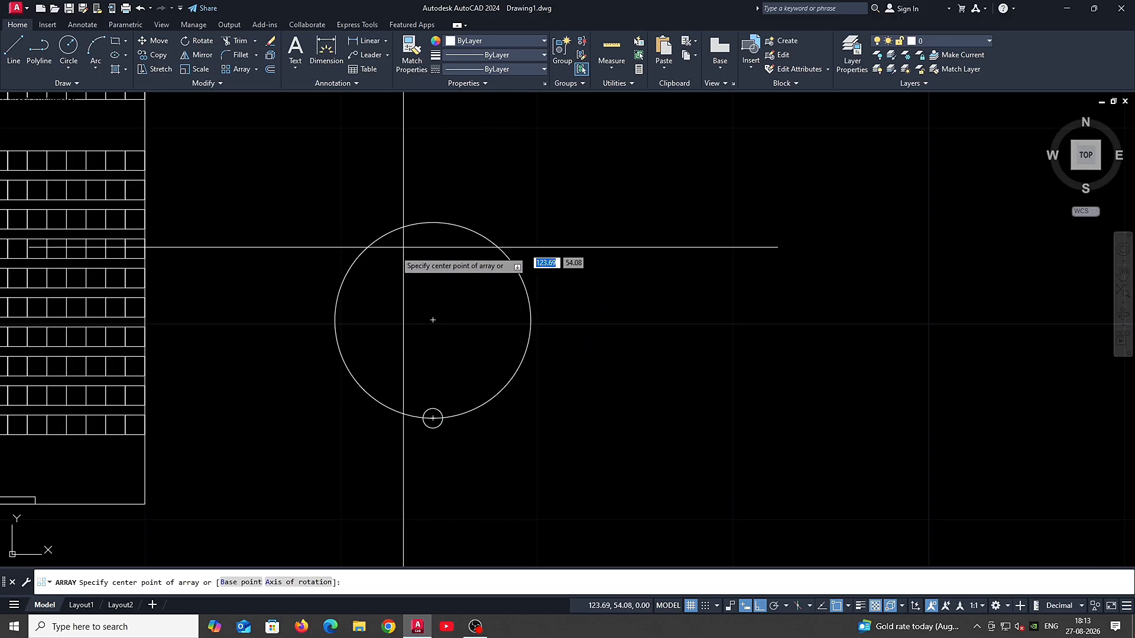
pyautogui.click(433, 320)
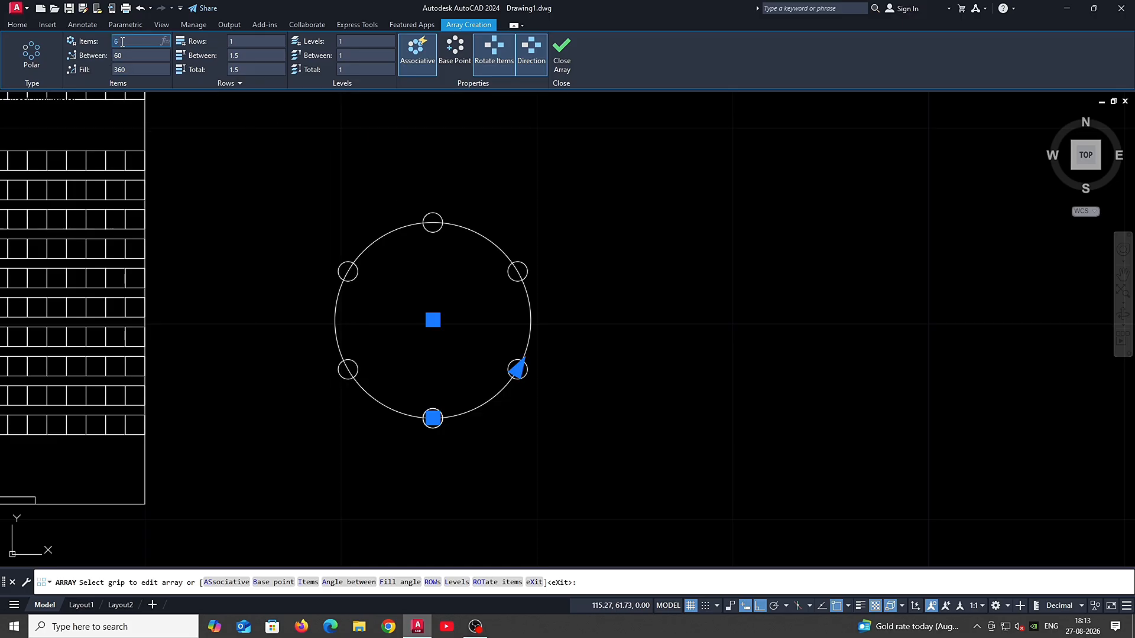
pyautogui.press('Return')
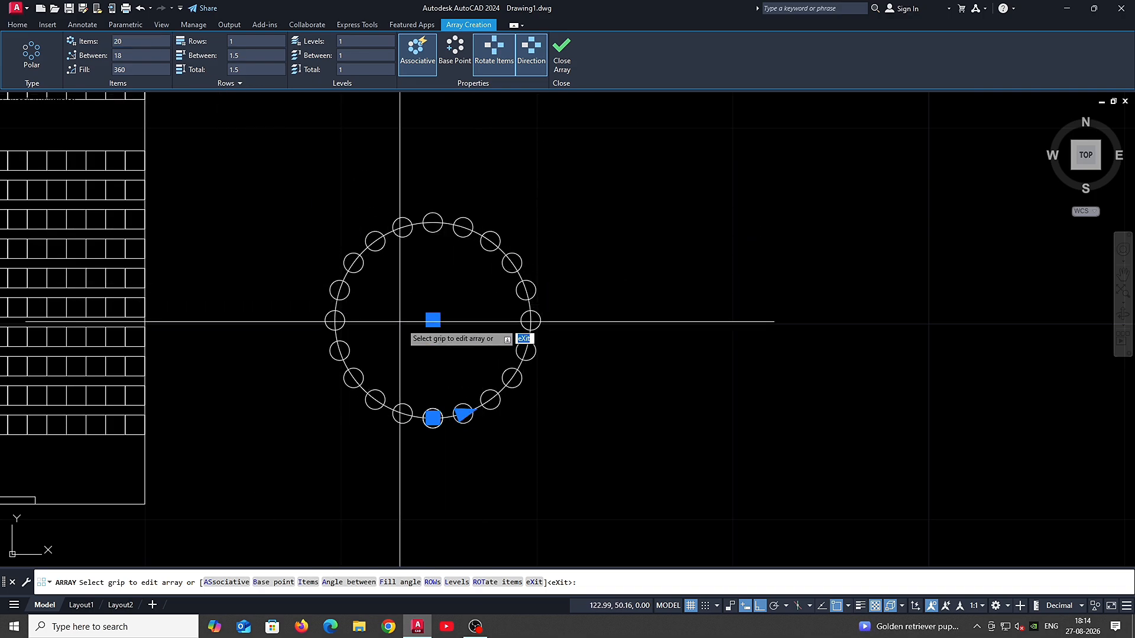
pyautogui.moveTo(498, 356); pyautogui.dragTo(438, 352, button='middle')
pyautogui.press('Return')
# Step: Draw a circle of radius 5 to the right of the arrayed ring and a radius 1 circle centred on its bottom quadrant point
pyautogui.moveTo(768, 356); pyautogui.dragTo(663, 350, button='middle')
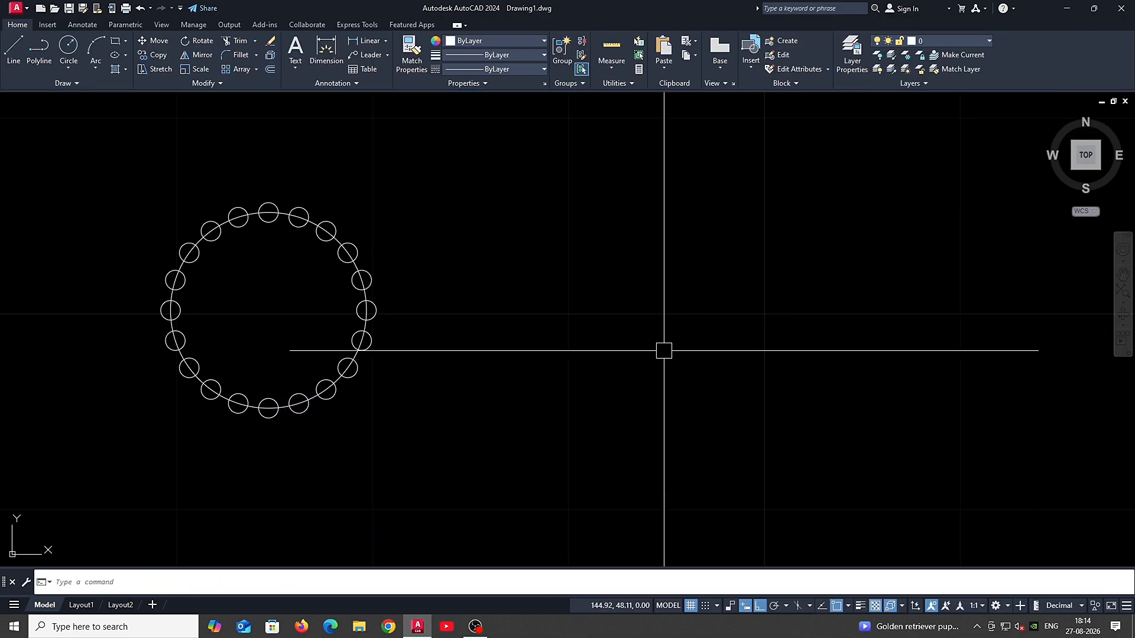
pyautogui.write('c')
pyautogui.press('Return')
pyautogui.click(515, 309)
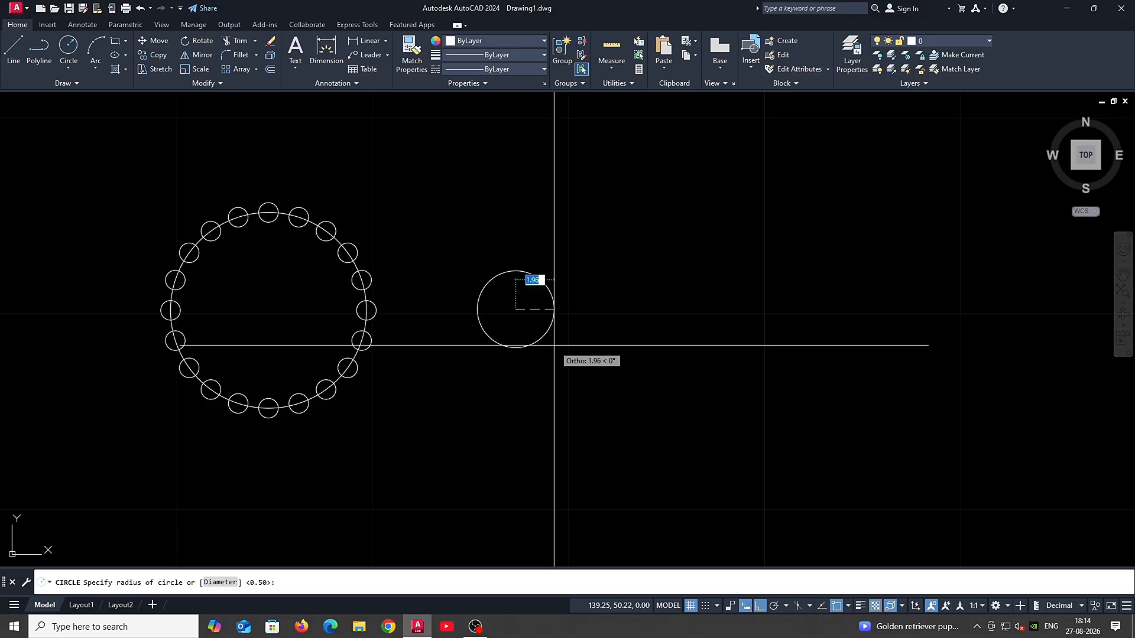
pyautogui.write('5')
pyautogui.press('Return')
pyautogui.press('Return')
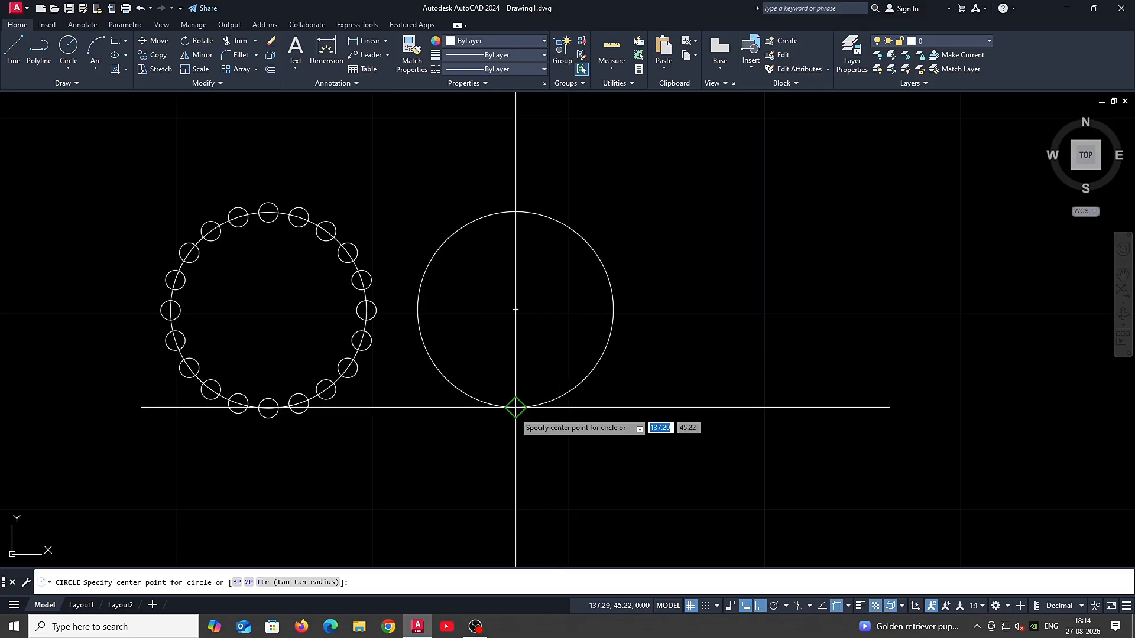
pyautogui.click(515, 407)
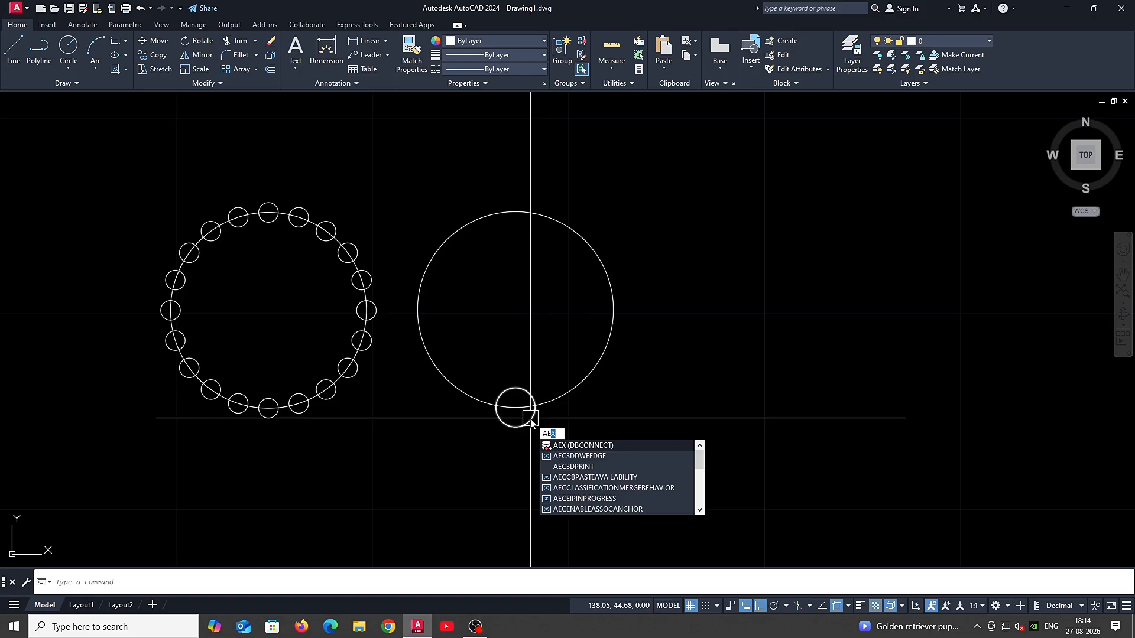
# Step: Create a polar array of the radius 1 circle around the second large circle's centre with 6 items
pyautogui.press('Escape')
pyautogui.write('arc')
pyautogui.press('Return')
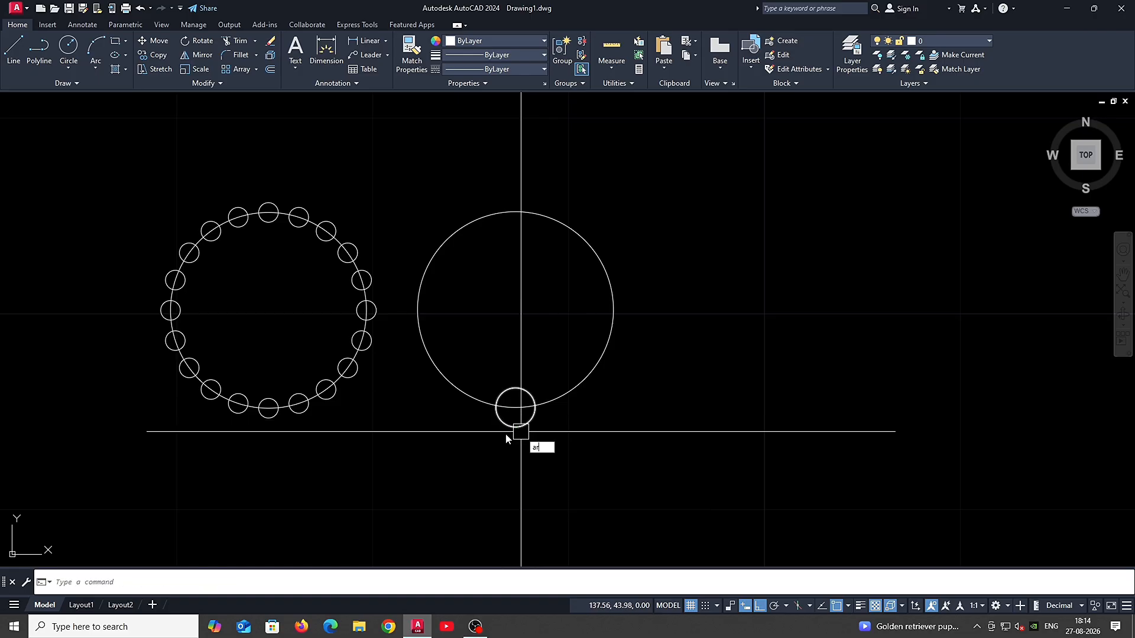
pyautogui.press('Return')
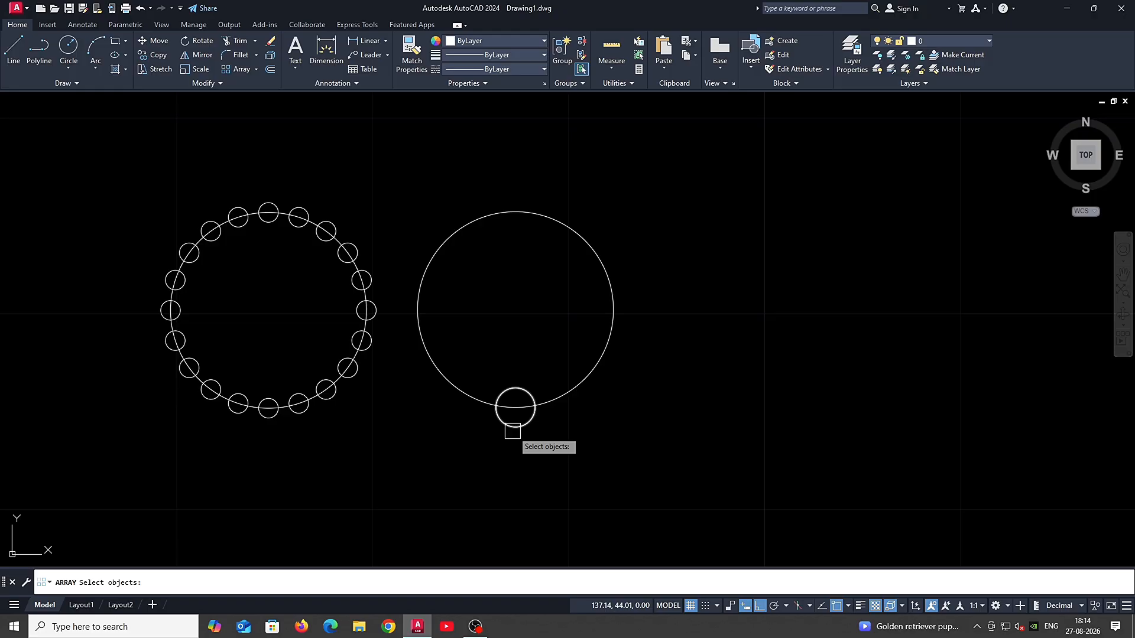
pyautogui.press('Return')
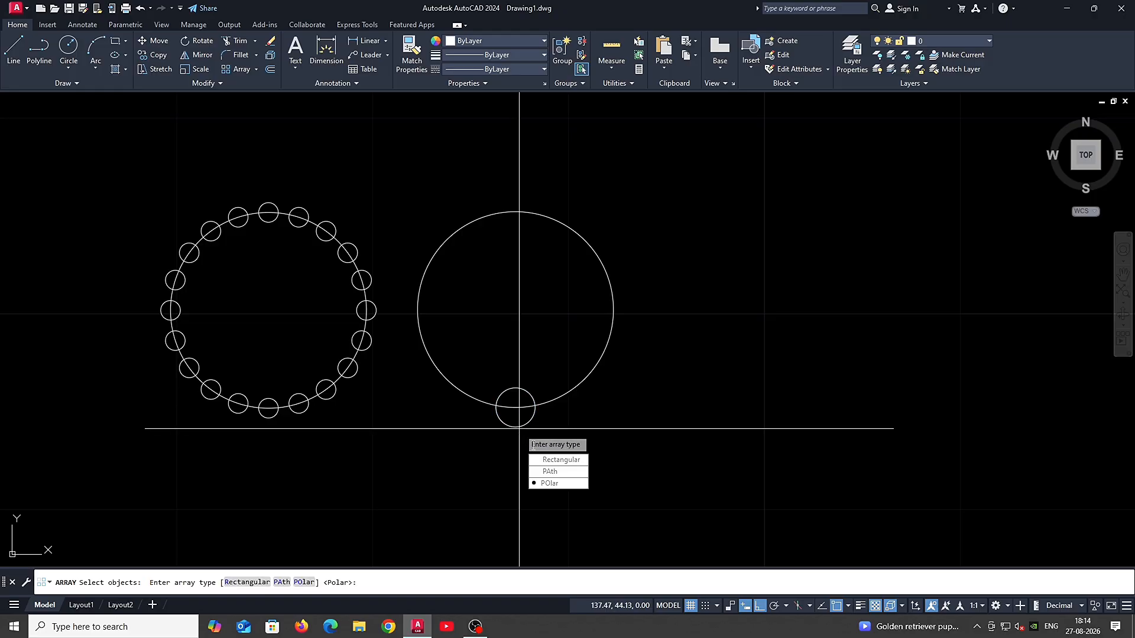
pyautogui.click(549, 483)
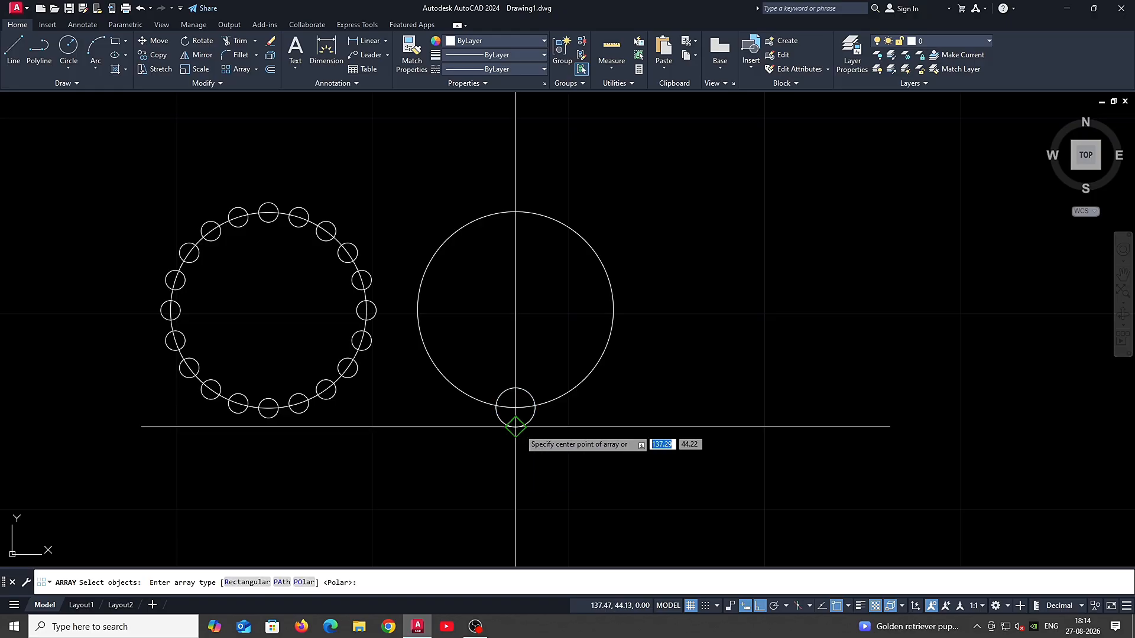
pyautogui.click(516, 309)
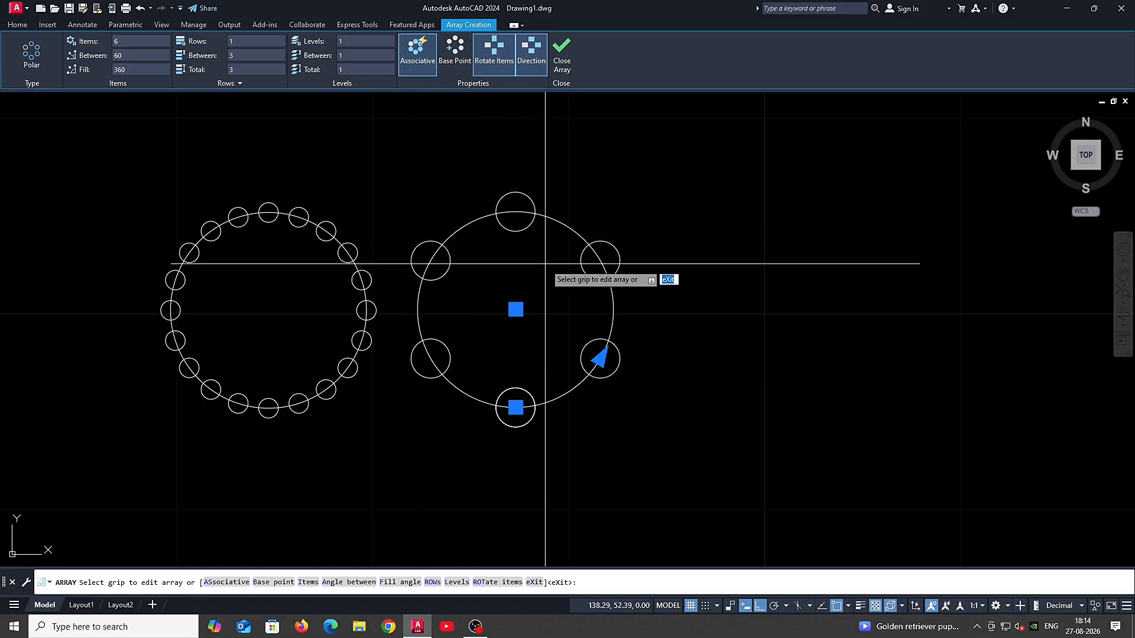
pyautogui.press('Return')
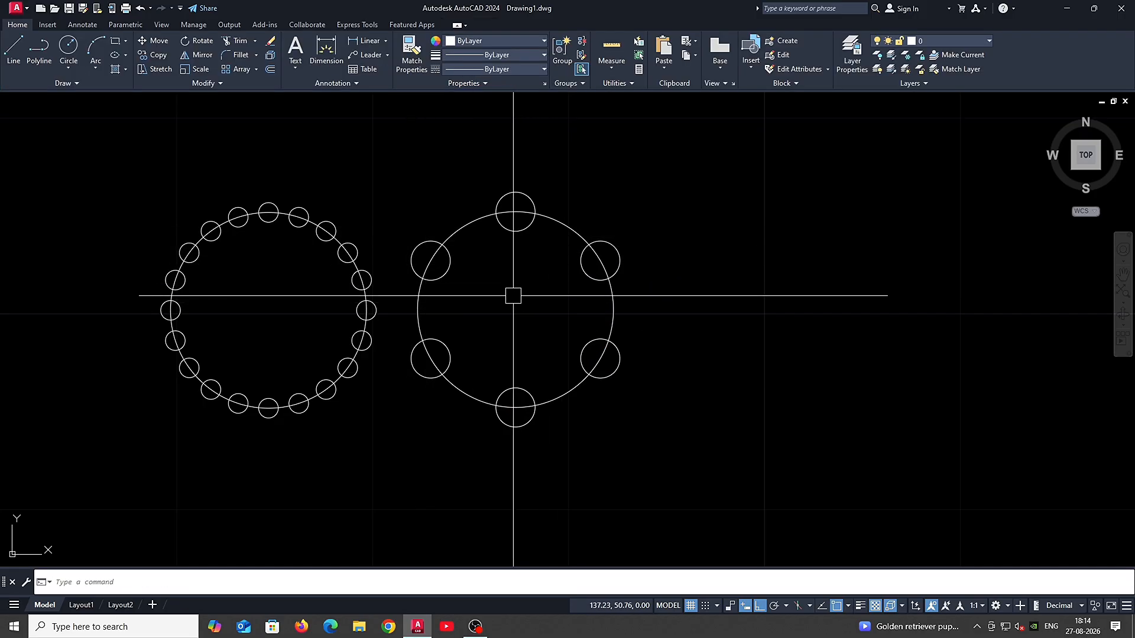
# Step: Draw a concentric circle of about 2.96 units radius inside the second large circle
pyautogui.write('c')
pyautogui.press('Return')
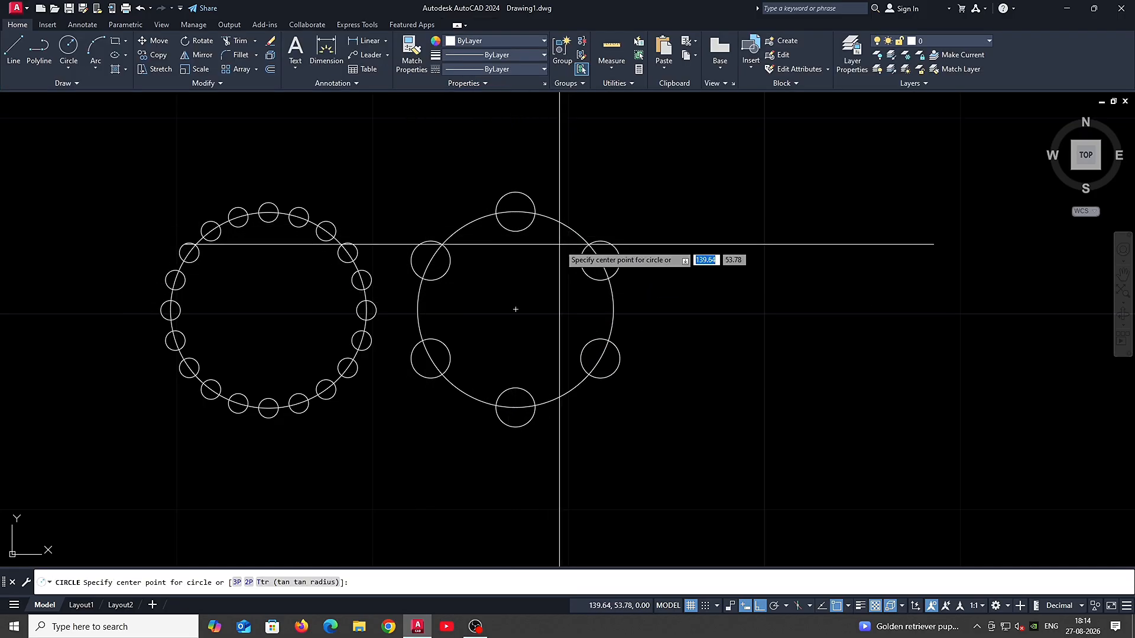
pyautogui.click(515, 310)
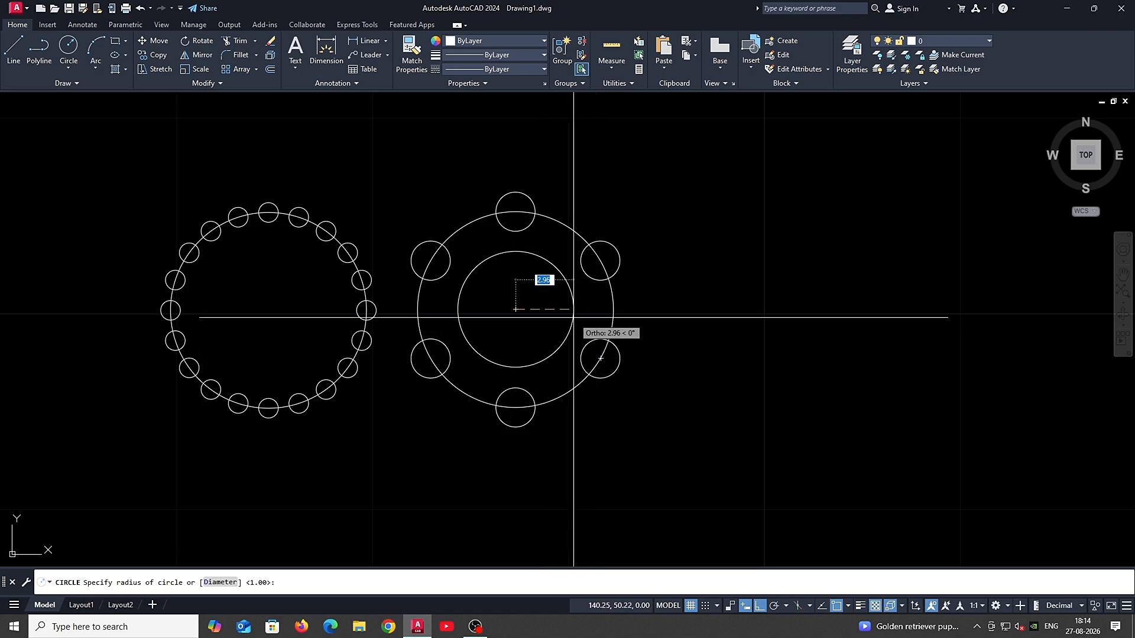
pyautogui.click(574, 317)
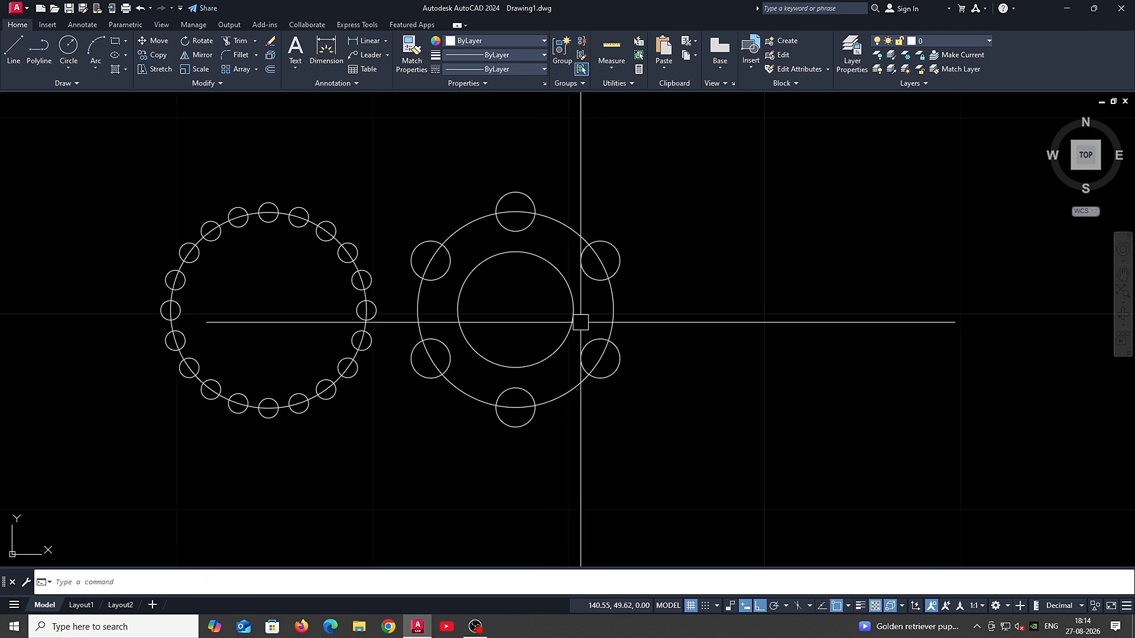
# Step: Trim the second large circle and its six small circles into a ring with six inward-curving notches
pyautogui.click(434, 381)
pyautogui.press('Escape')
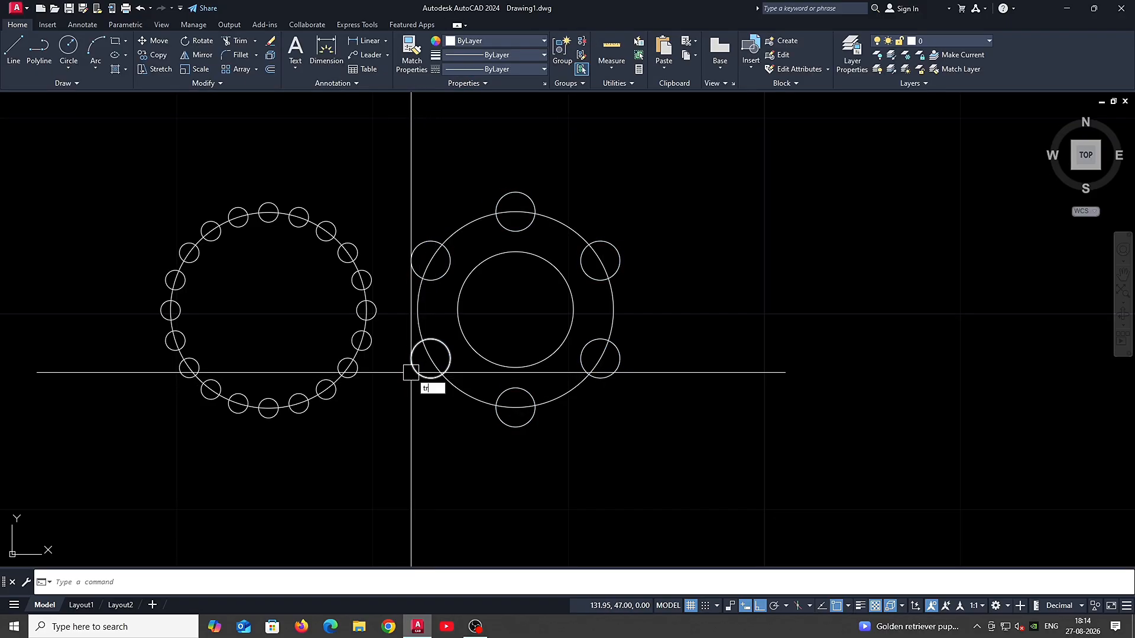
pyautogui.write('tr')
pyautogui.press('Return')
pyautogui.scroll(2, 414, 370)
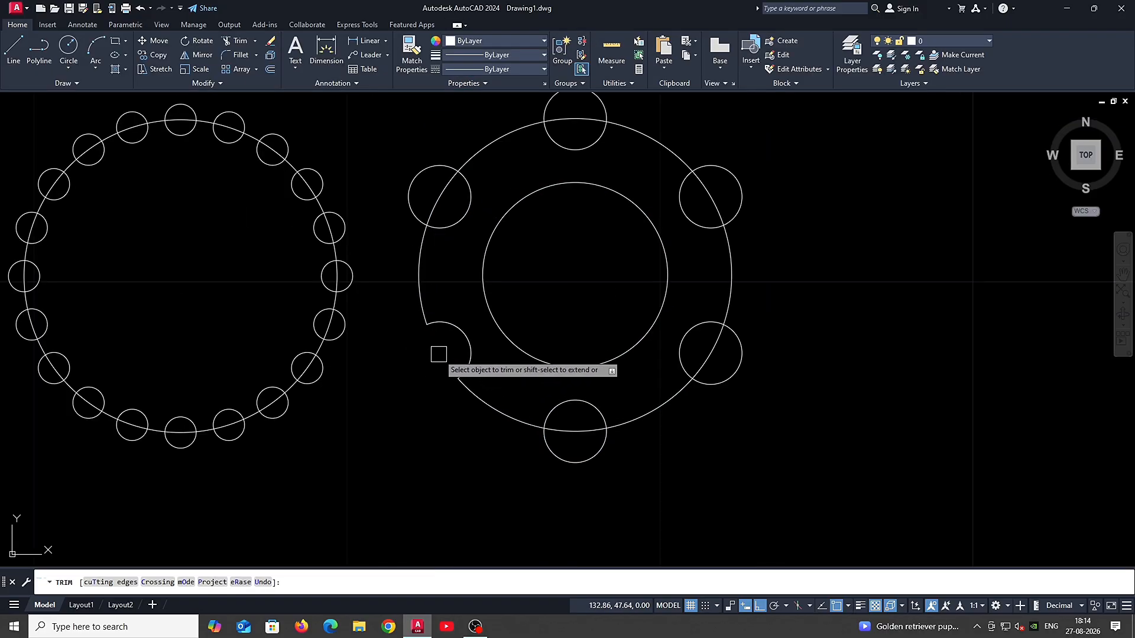
pyautogui.click(572, 432)
pyautogui.click(568, 459)
pyautogui.scroll(-2, 581, 425)
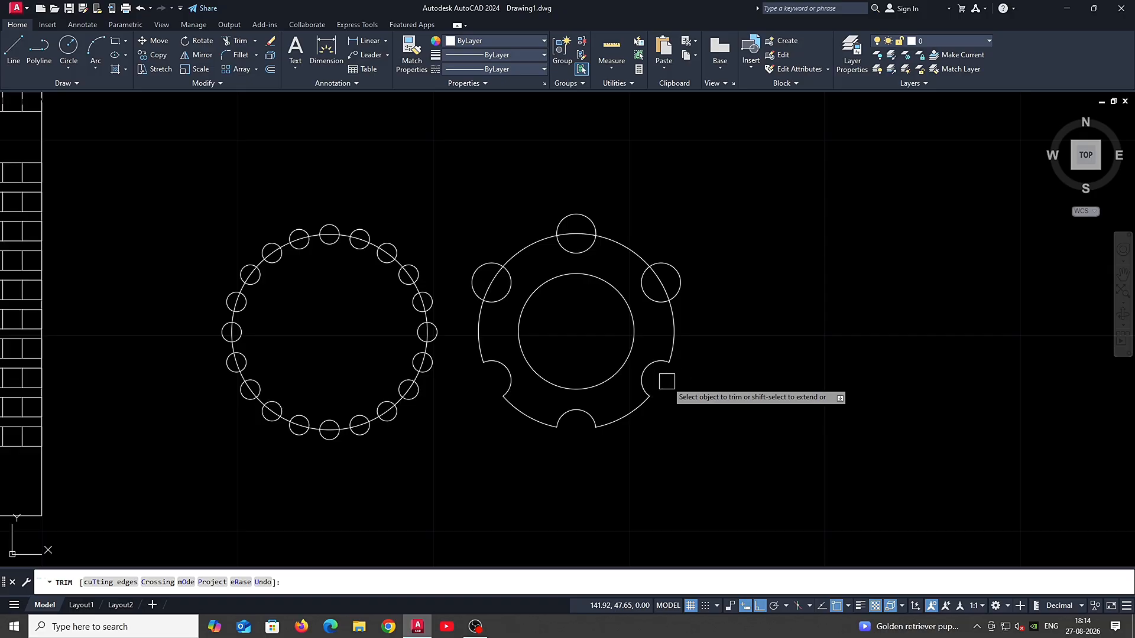
pyautogui.click(687, 267)
pyautogui.click(664, 281)
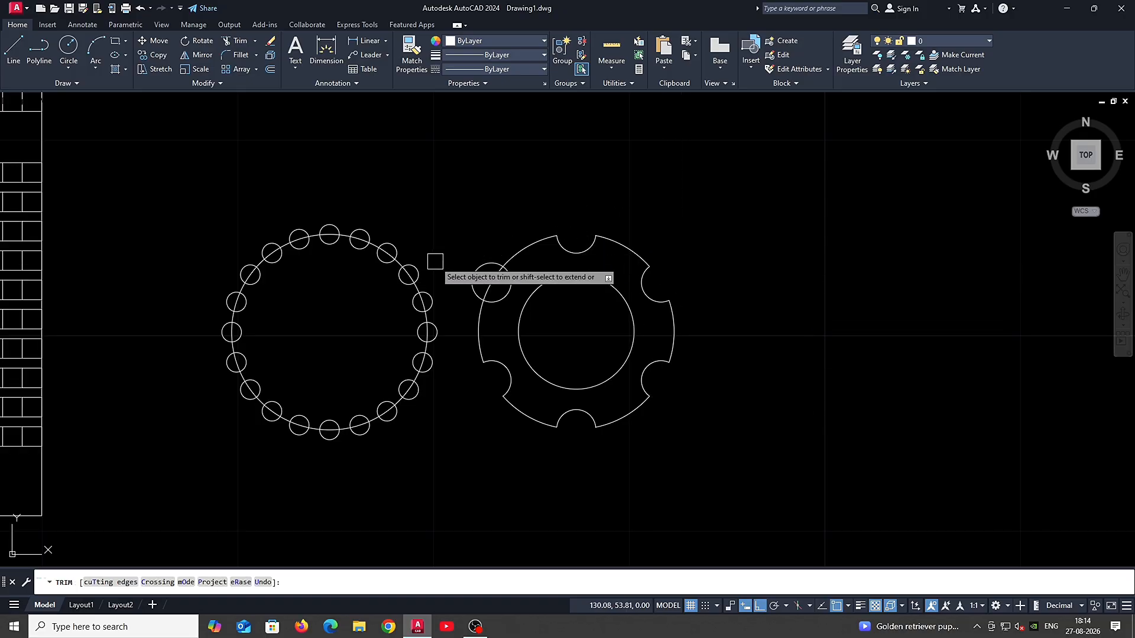
pyautogui.click(482, 284)
pyautogui.press('Escape')
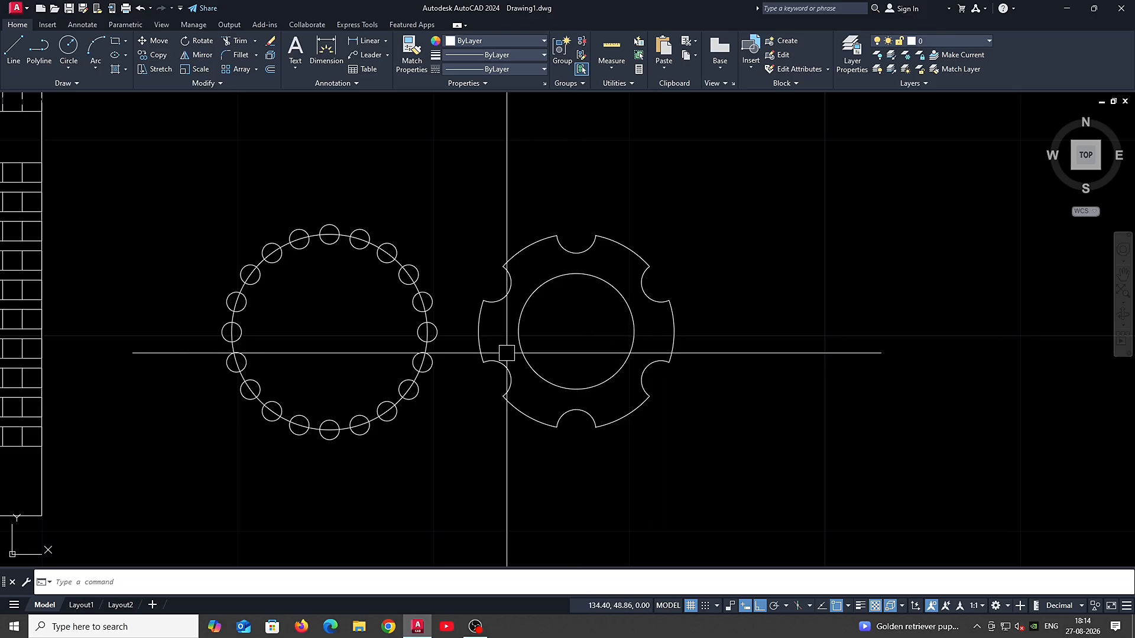
# Step: Shrink the notched ring's inner circle by stretching its bottom quadrant point inward
pyautogui.click(614, 374)
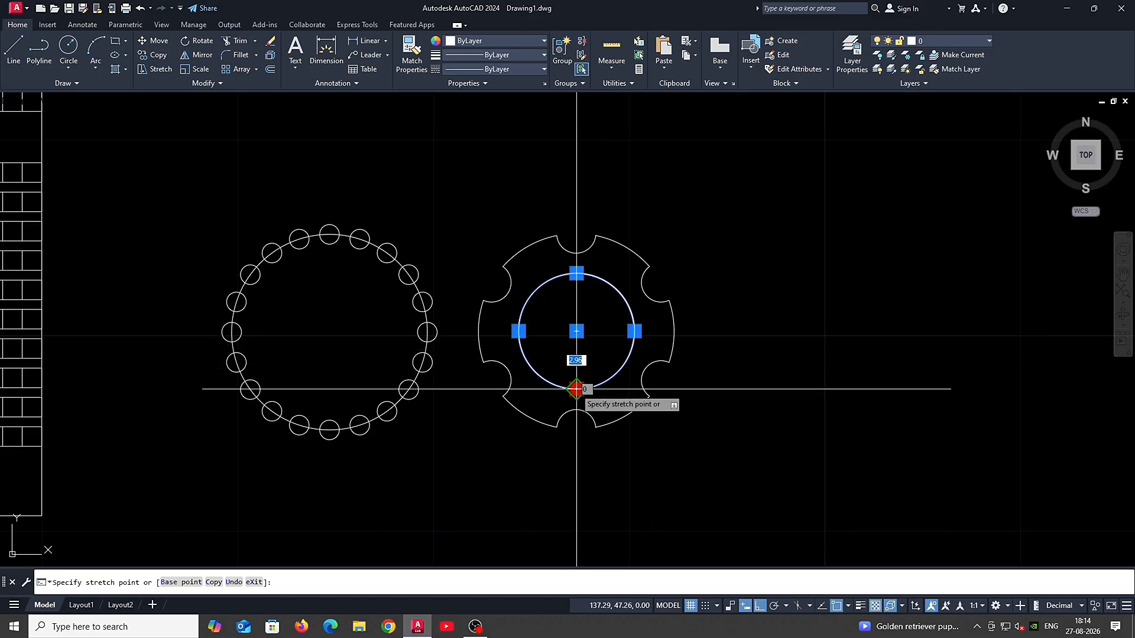
pyautogui.click(576, 368)
pyautogui.press('Escape')
pyautogui.scroll(-3, 609, 328)
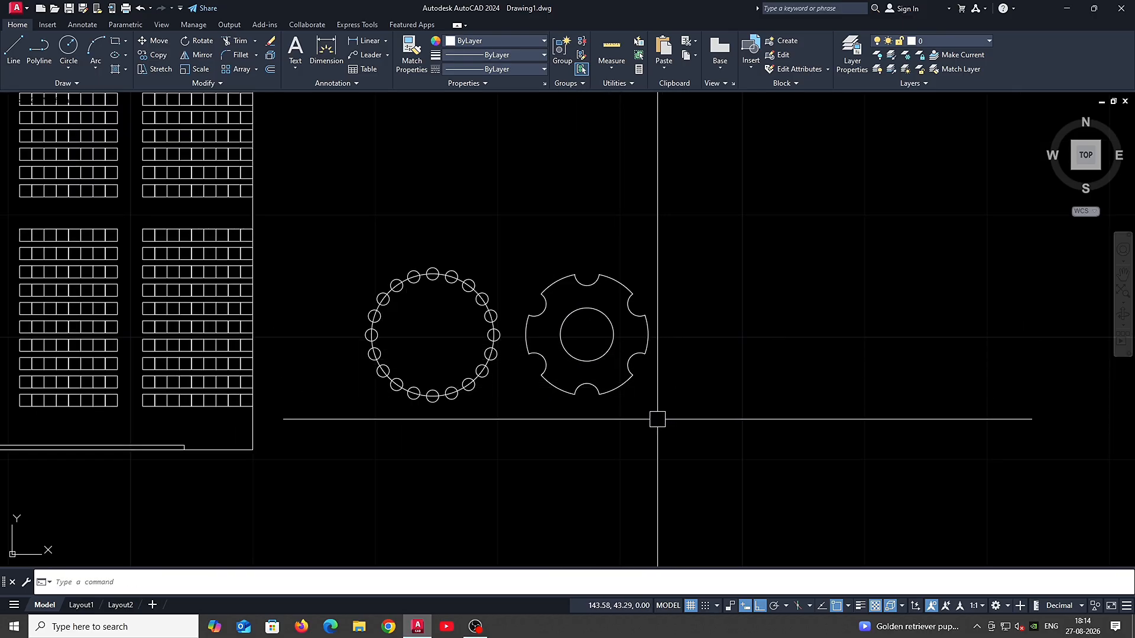
# Step: Draw a circle of about 3.38 units radius below the ring of 20 small circles
pyautogui.scroll(2, 648, 370)
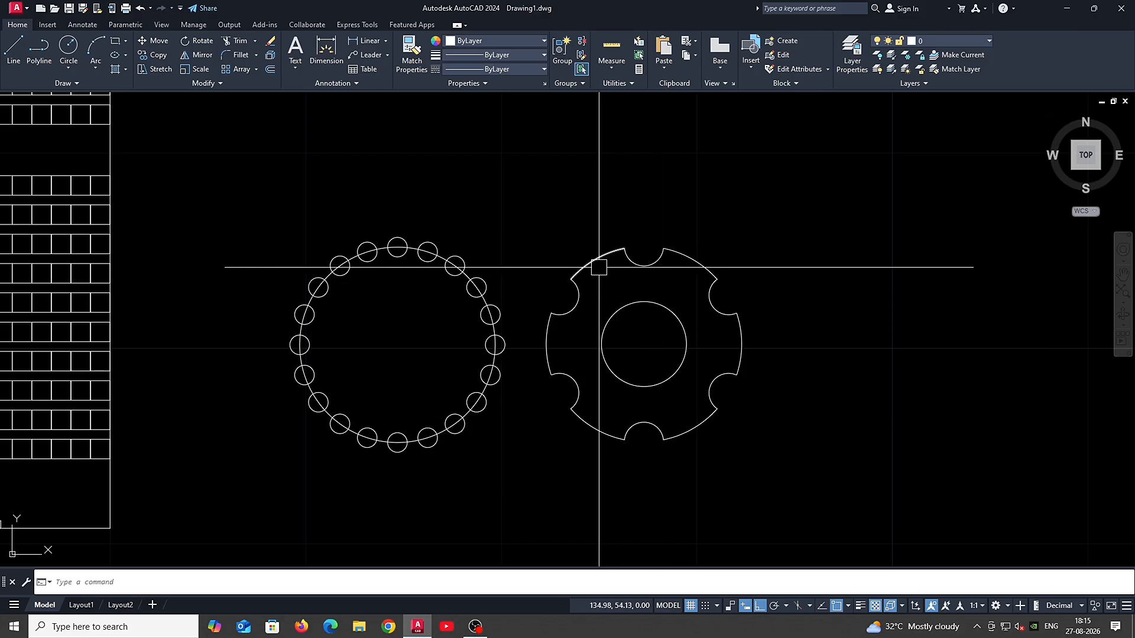
pyautogui.moveTo(407, 322); pyautogui.dragTo(448, 320, button='middle')
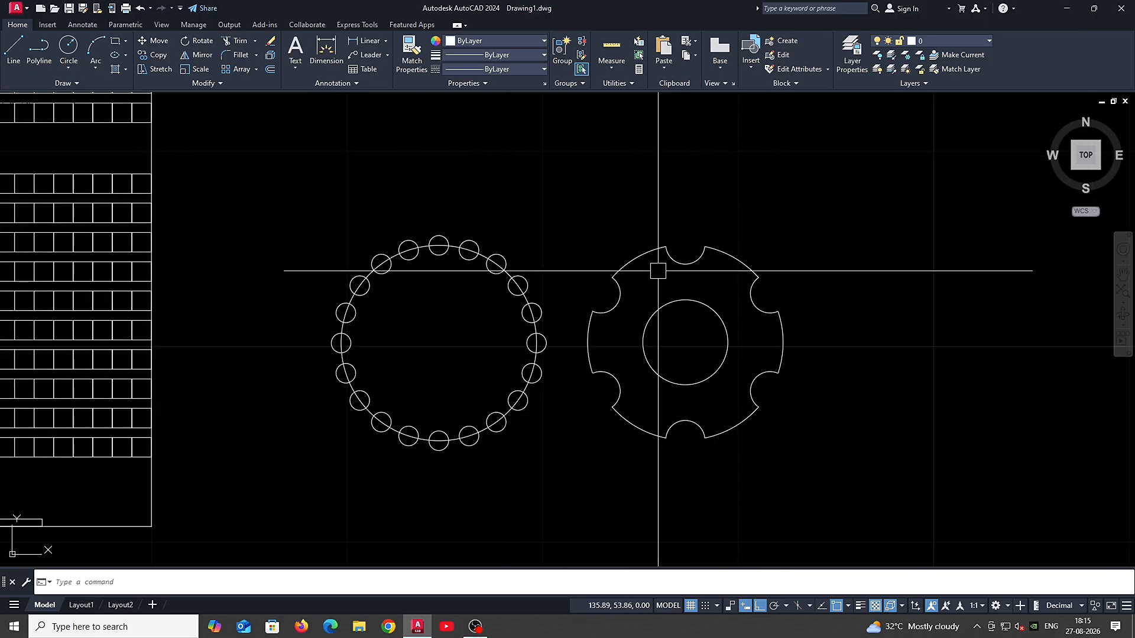
pyautogui.scroll(-2, 523, 361)
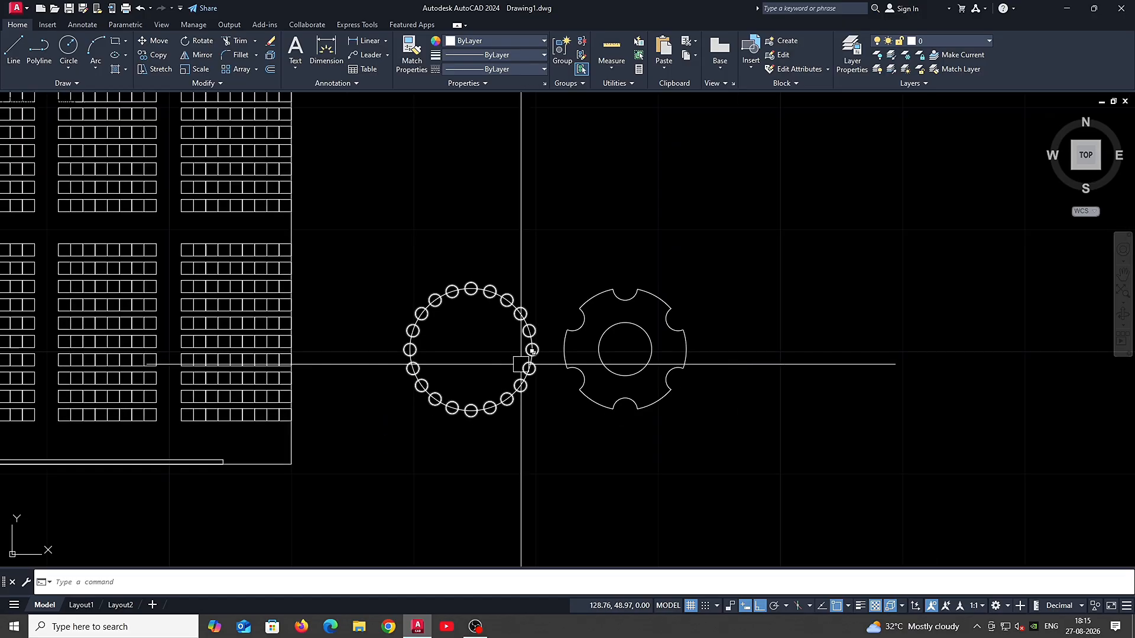
pyautogui.moveTo(522, 441)
pyautogui.mouseDown(button='middle')
pyautogui.moveTo(509, 370)
pyautogui.moveTo(529, 340)
pyautogui.mouseUp(button='middle')
pyautogui.moveTo(560, 400); pyautogui.dragTo(616, 366, button='middle')
pyautogui.write('tr')
pyautogui.press('Return')
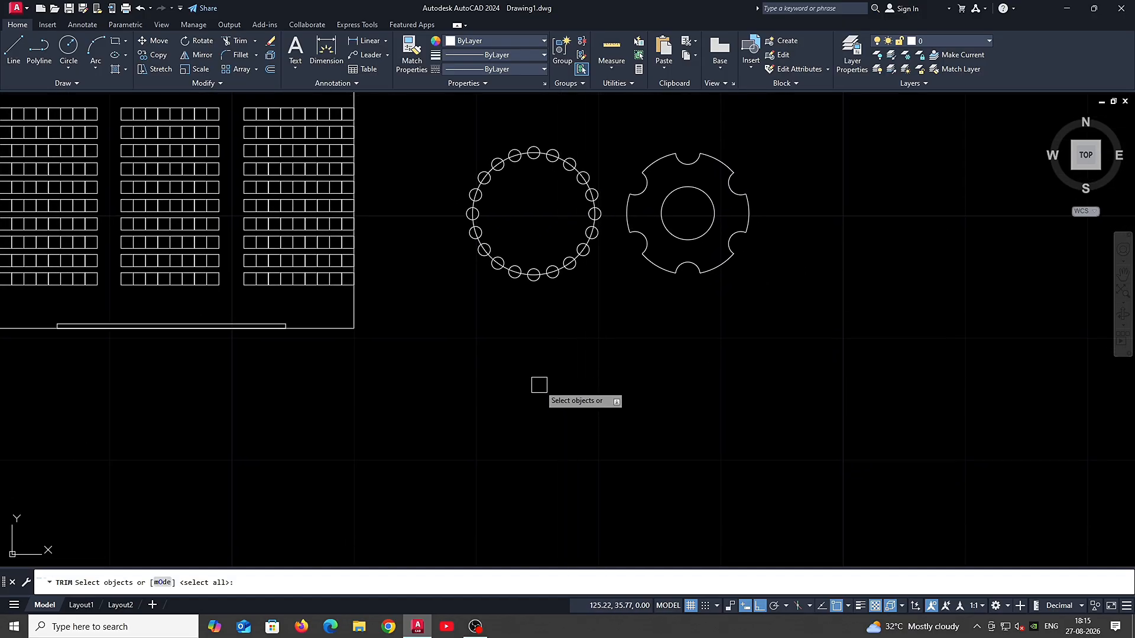
pyautogui.write('c')
pyautogui.press('Return')
pyautogui.click(539, 402)
pyautogui.click(581, 423)
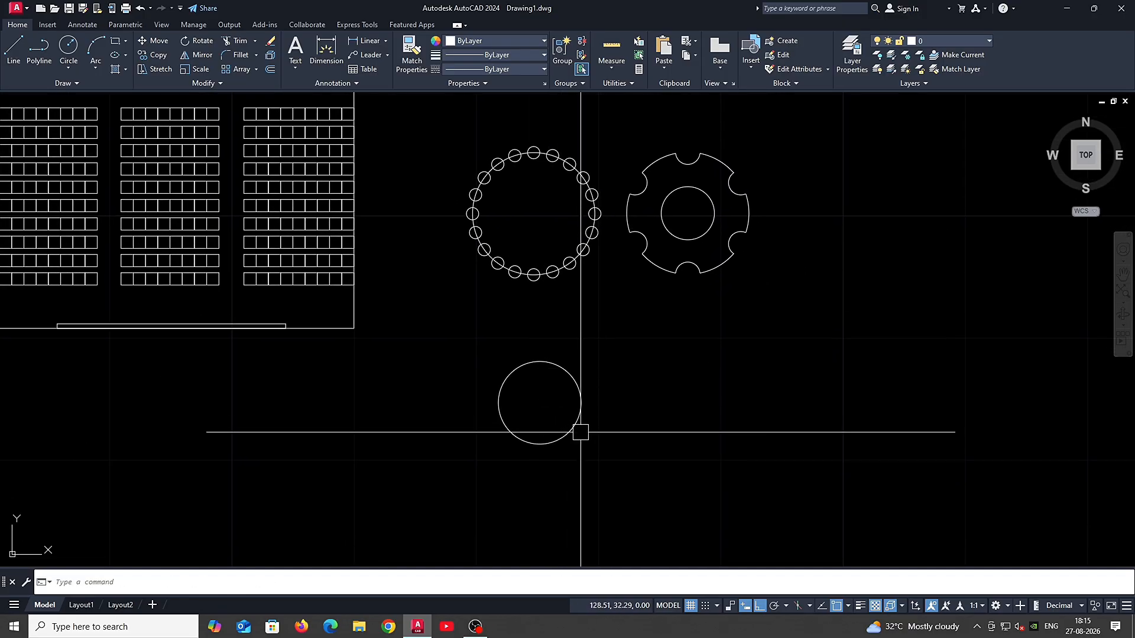
# Step: Draw a small circle of about 0.46 units radius centred on the new circle's bottom quadrant point
pyautogui.scroll(2, 538, 451)
pyautogui.press('Return')
pyautogui.scroll(2, 545, 453)
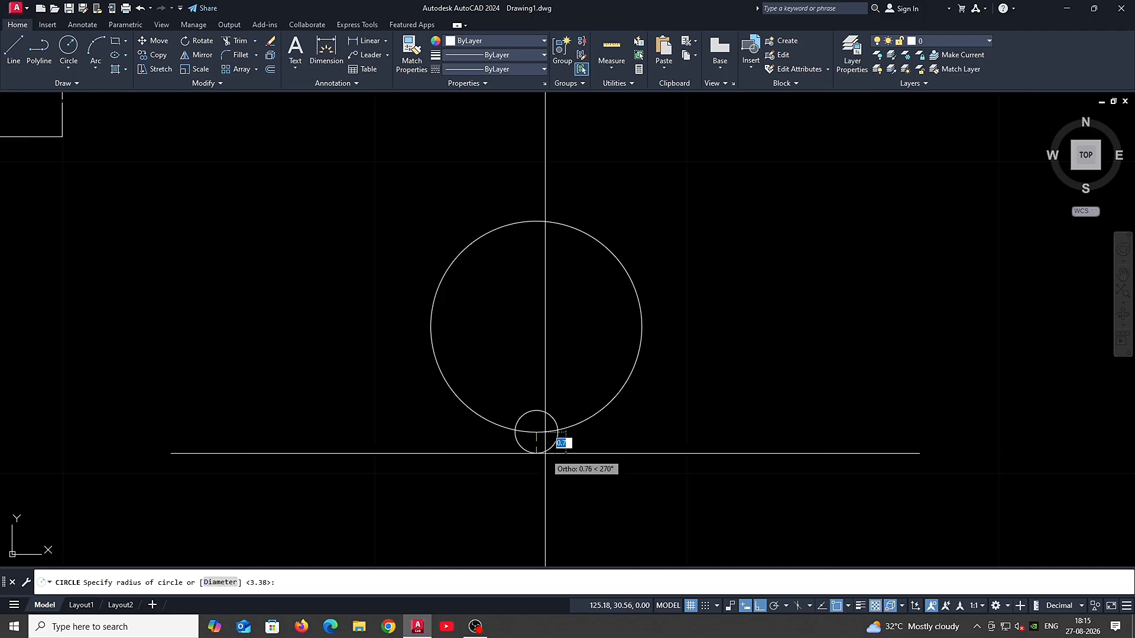
pyautogui.click(537, 443)
# Step: Create a polar array of the small circle around the new circle's centre with 9 items
pyautogui.scroll(-1, 537, 453)
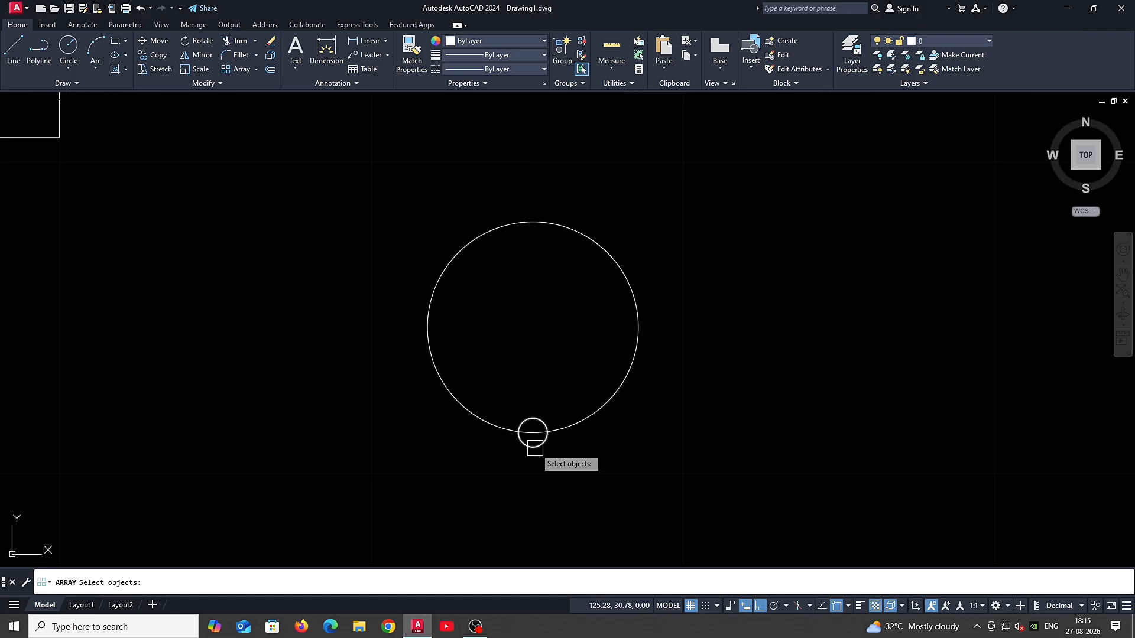
pyautogui.click(534, 448)
pyautogui.press('Return')
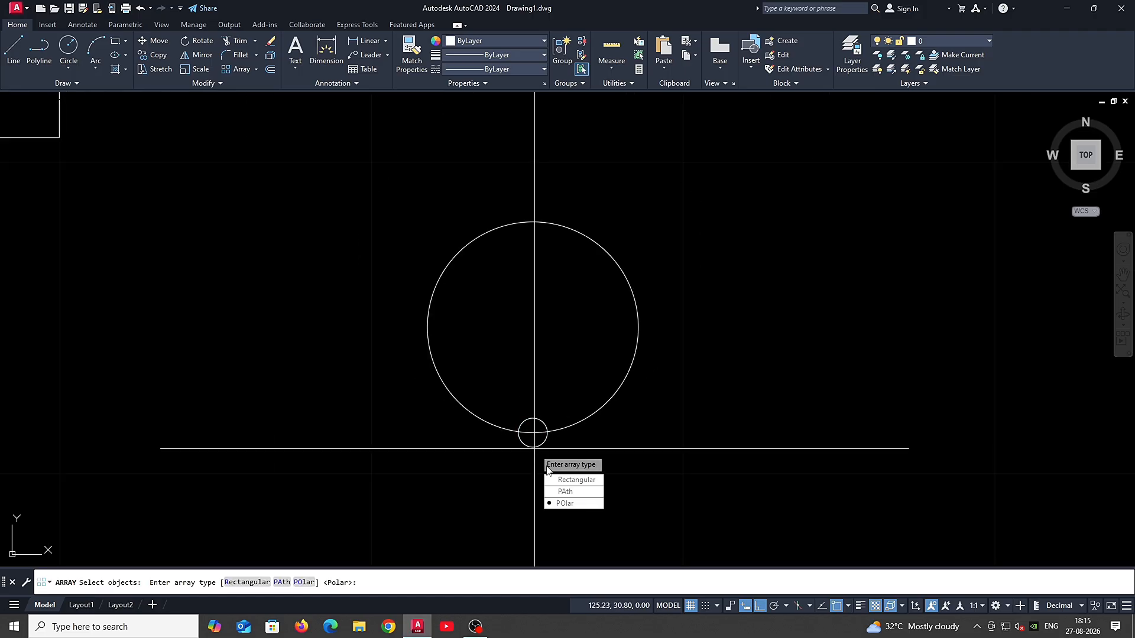
pyautogui.click(557, 503)
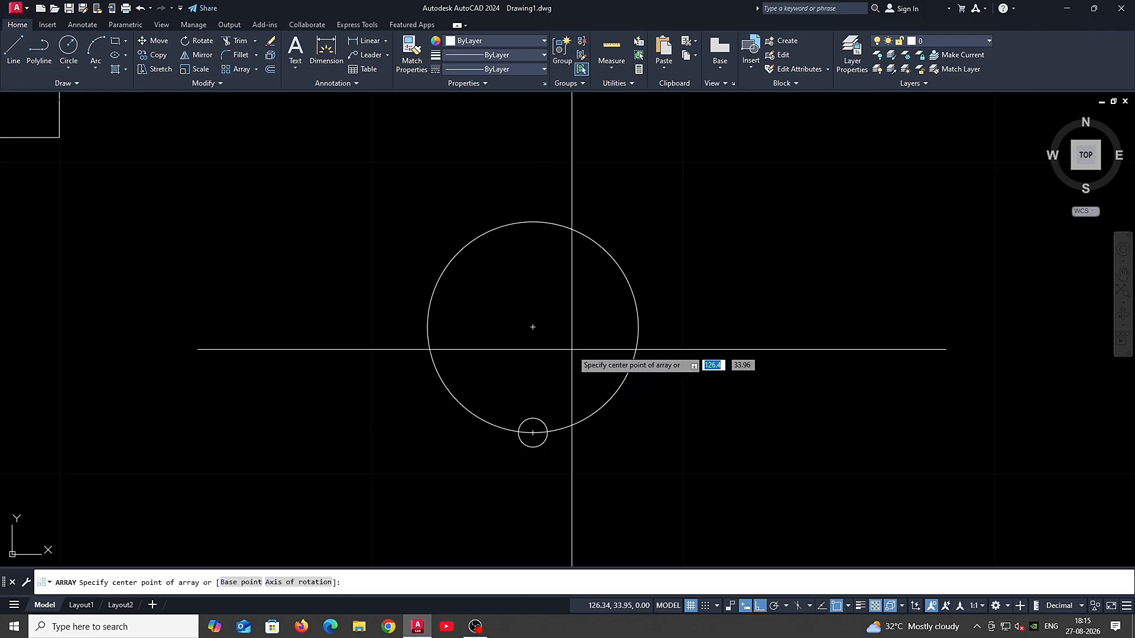
pyautogui.click(532, 327)
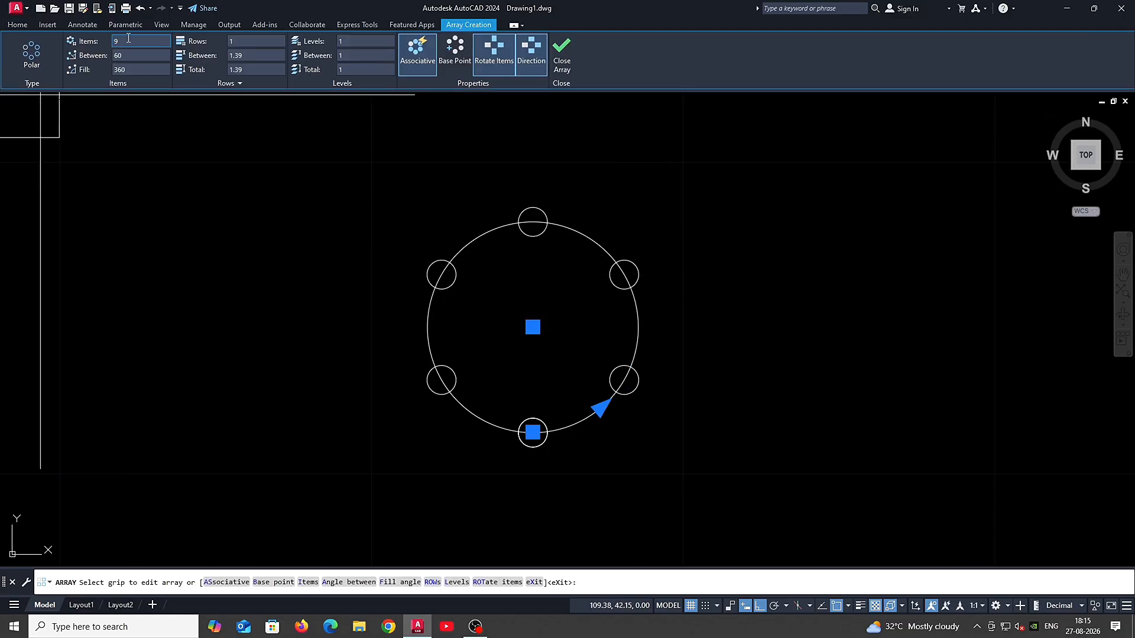
pyautogui.press('Return')
# Step: Draw a descending staircase of five connected lines above the ring shapes, to the right of the hall layout
pyautogui.moveTo(629, 435); pyautogui.dragTo(636, 472, button='middle')
pyautogui.scroll(-3, 614, 376)
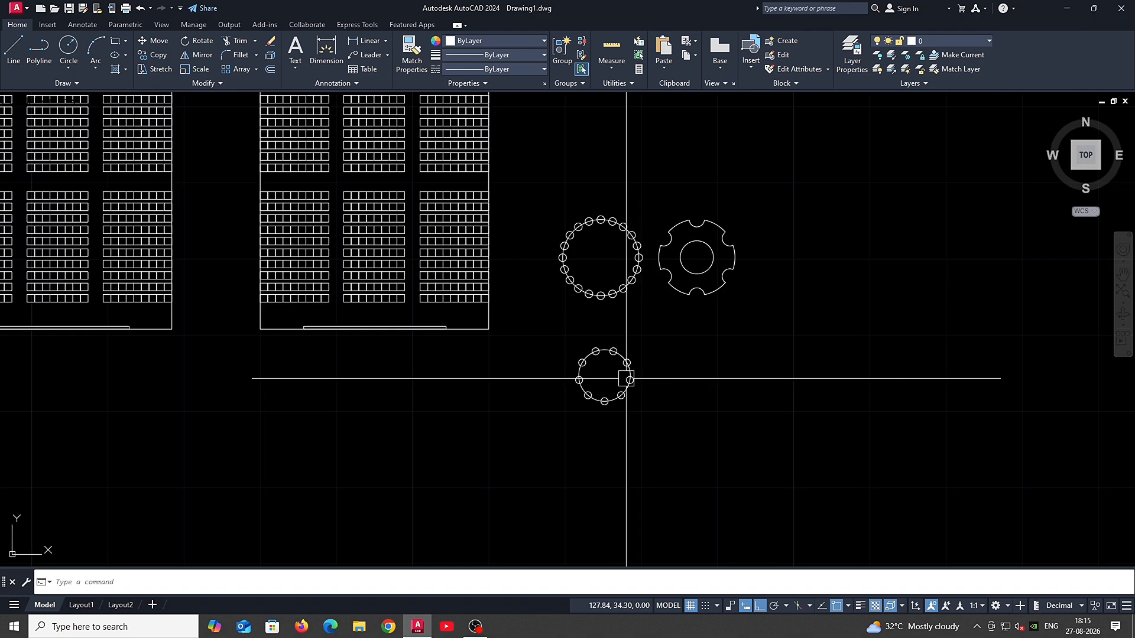
pyautogui.scroll(1, 626, 325)
pyautogui.scroll(-2, 574, 360)
pyautogui.moveTo(598, 325); pyautogui.dragTo(609, 444, button='middle')
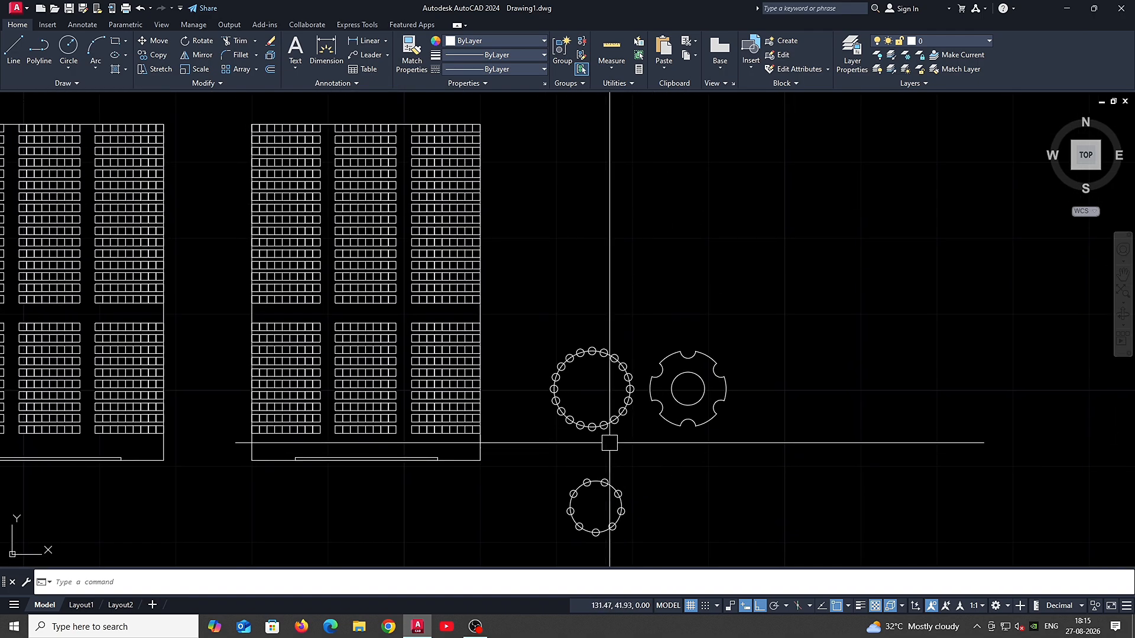
pyautogui.scroll(-4, 610, 442)
pyautogui.moveTo(680, 352); pyautogui.dragTo(641, 356, button='middle')
pyautogui.scroll(6, 534, 421)
pyautogui.write('l')
pyautogui.press('Return')
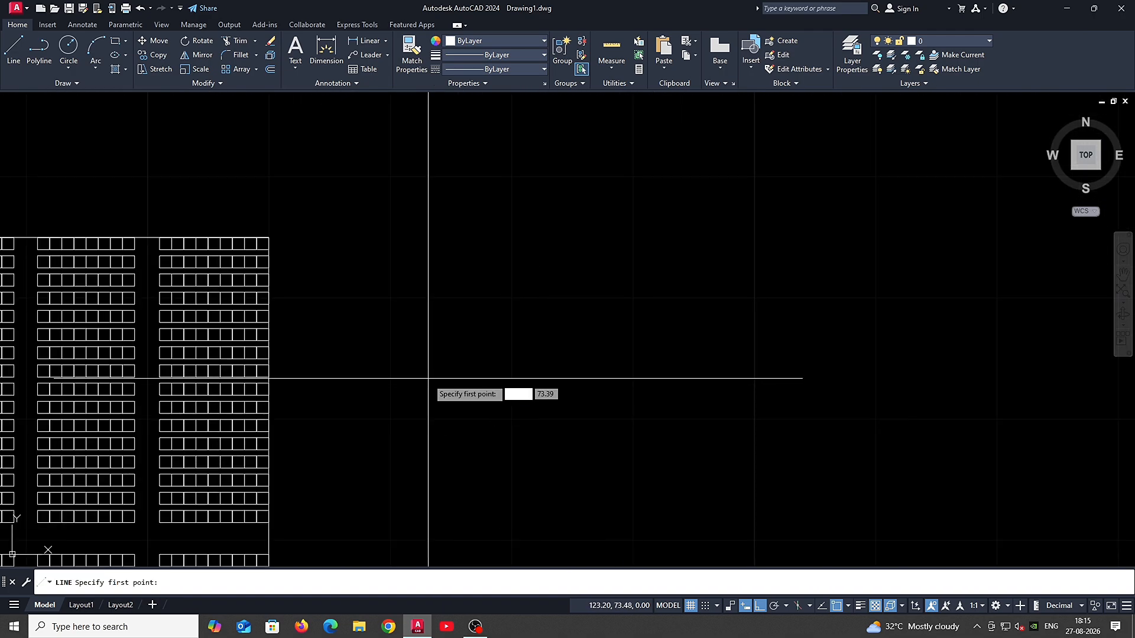
pyautogui.click(400, 313)
pyautogui.click(569, 313)
pyautogui.click(569, 399)
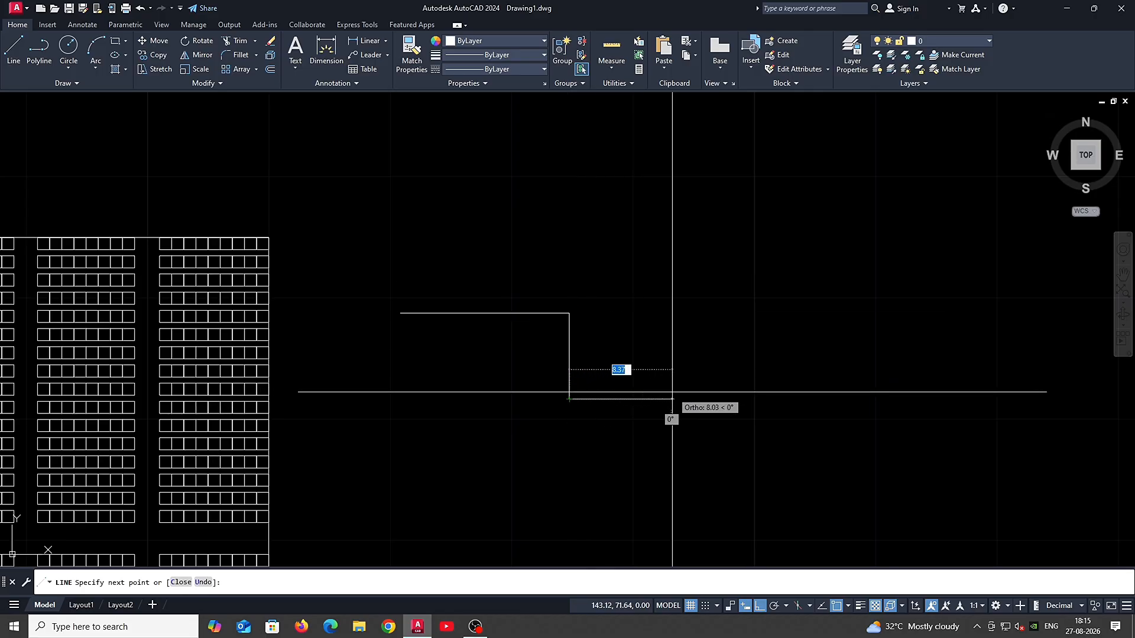
pyautogui.click(673, 399)
pyautogui.click(673, 425)
pyautogui.click(742, 425)
pyautogui.press('Return')
# Step: Draw a similar five-segment descending staircase as a single polyline below the line staircase
pyautogui.moveTo(407, 507); pyautogui.dragTo(400, 410, button='middle')
pyautogui.write('p')
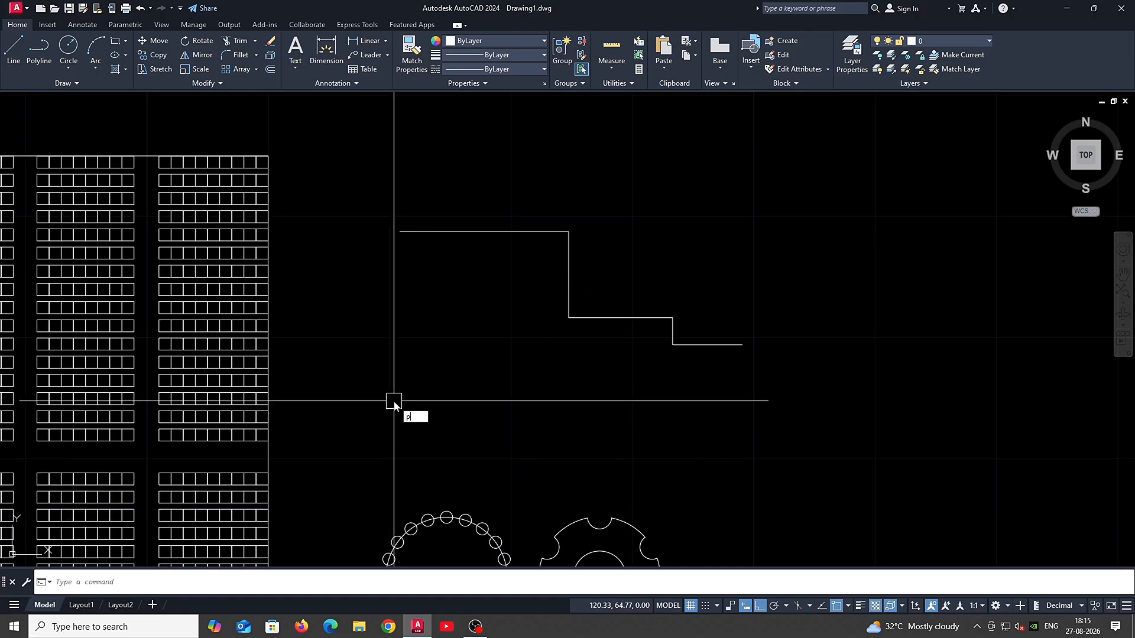
pyautogui.write('l')
pyautogui.press('Return')
pyautogui.click(401, 367)
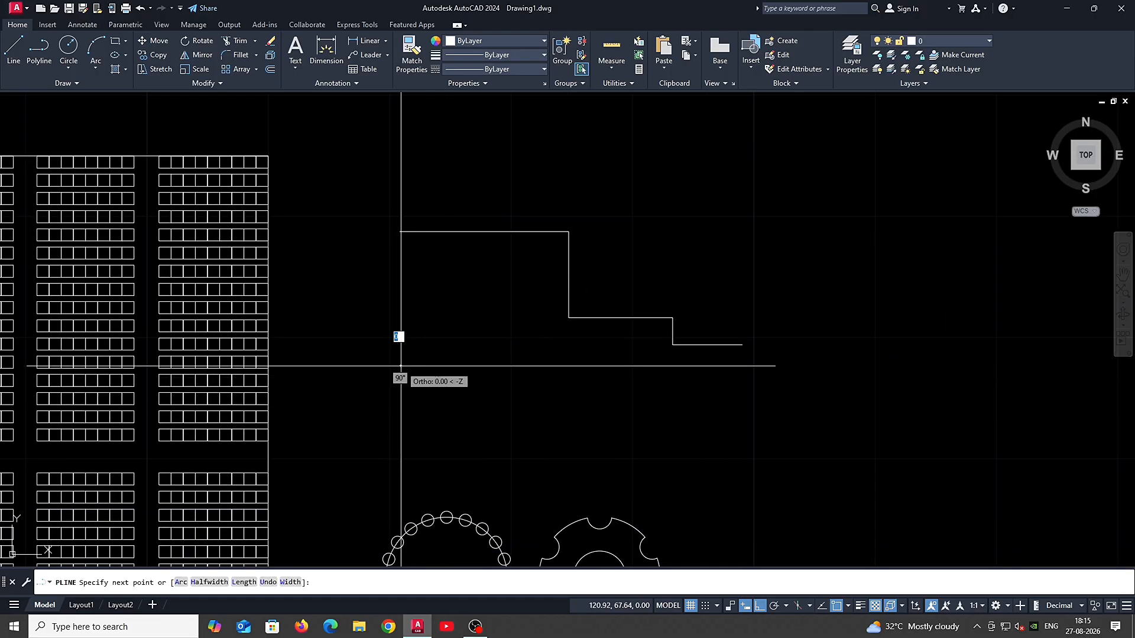
pyautogui.click(562, 411)
pyautogui.click(678, 404)
pyautogui.click(678, 452)
pyautogui.click(778, 444)
pyautogui.press('Return')
# Step: Draw a circle of about 0.43 units radius at the line staircase's start and another small circle at the polyline's start
pyautogui.scroll(3, 320, 188)
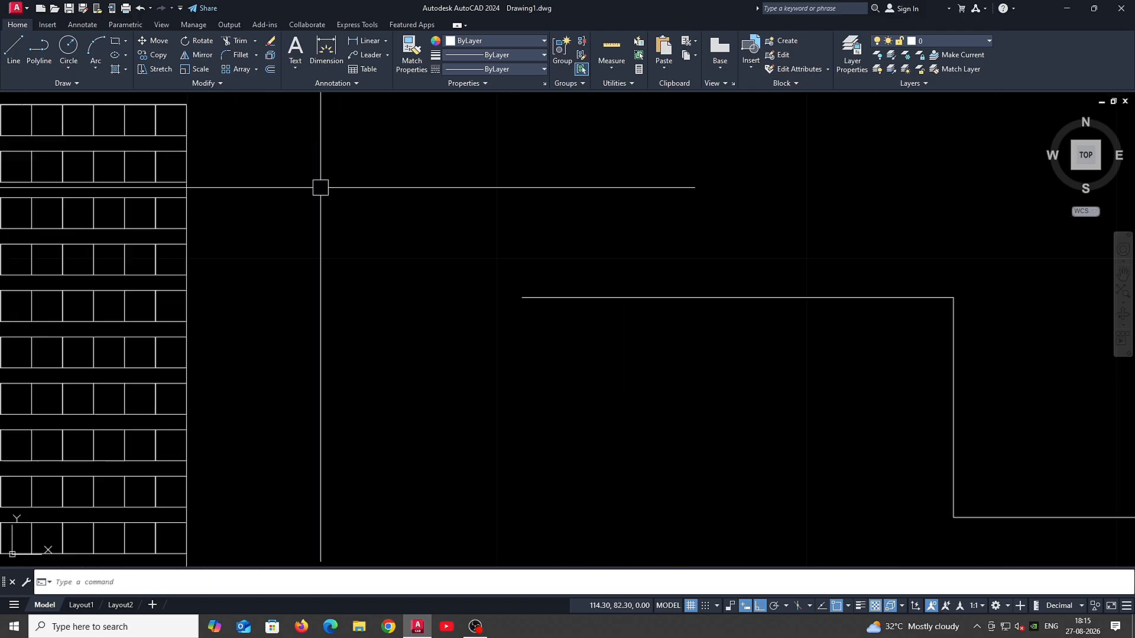
pyautogui.moveTo(446, 248); pyautogui.dragTo(417, 228, button='middle')
pyautogui.write('c')
pyautogui.press('Return')
pyautogui.click(493, 279)
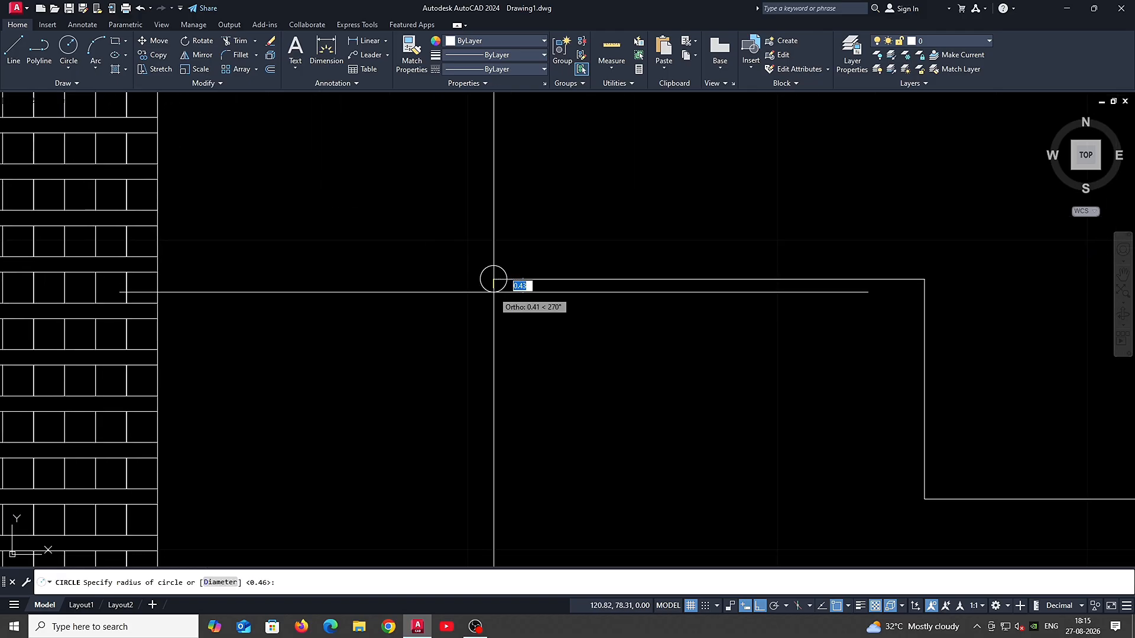
pyautogui.scroll(-2, 478, 220)
pyautogui.scroll(1, 484, 371)
pyautogui.press('Return')
pyautogui.click(483, 379)
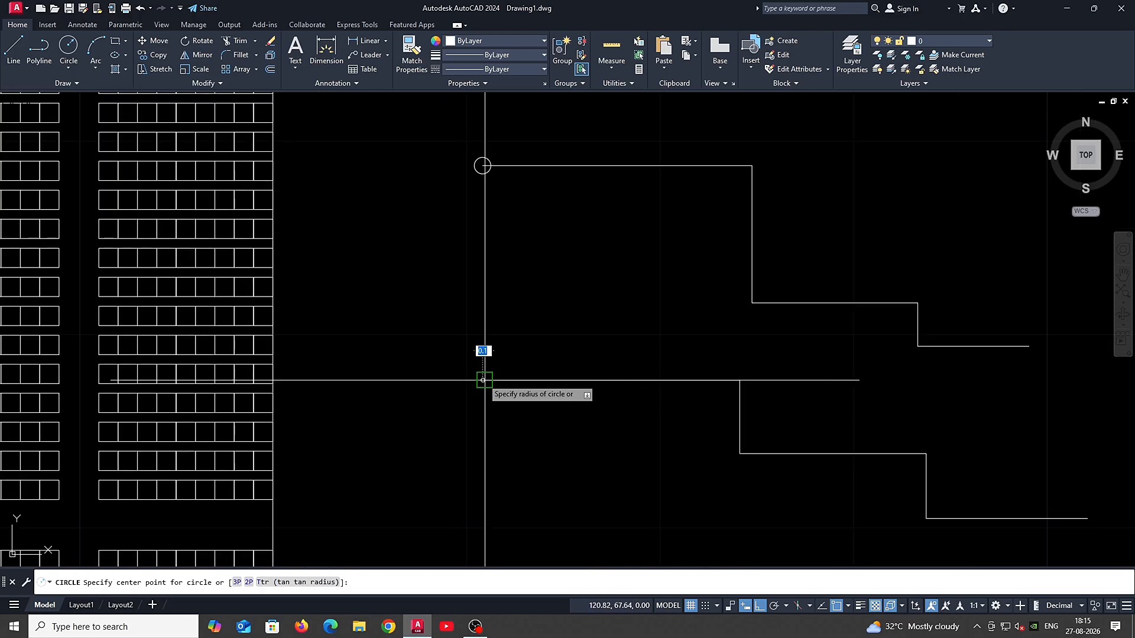
# Step: Create a path array of the lower small circle along the staircase polyline
pyautogui.press('Return')
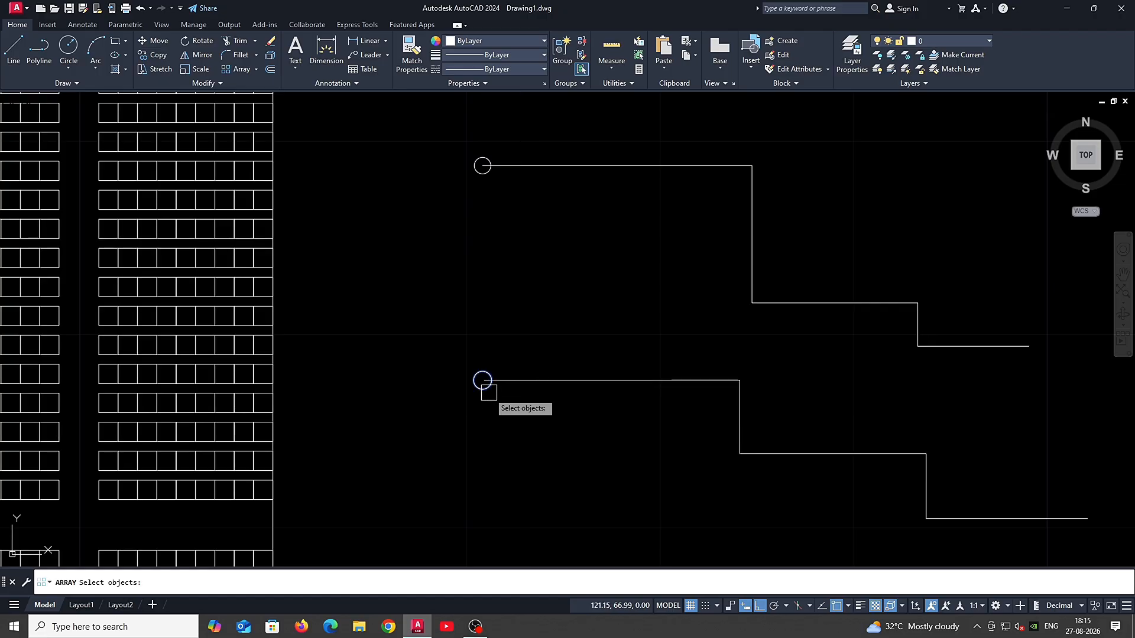
pyautogui.click(489, 392)
pyautogui.press('Return')
pyautogui.click(509, 437)
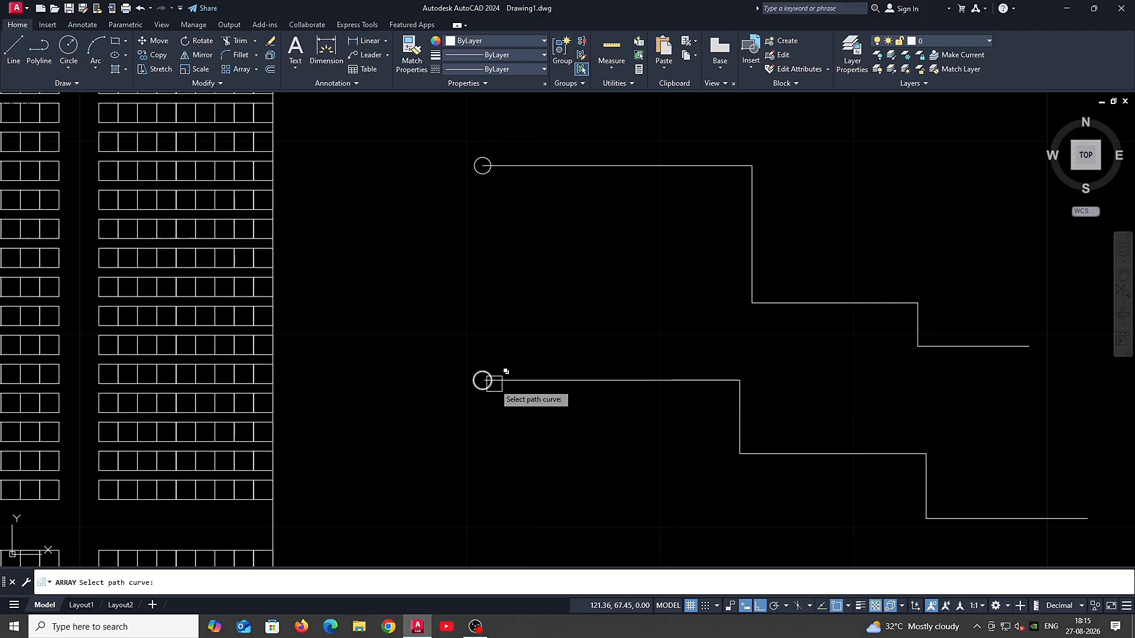
pyautogui.click(513, 380)
pyautogui.moveTo(613, 420); pyautogui.dragTo(560, 405, button='middle')
pyautogui.press('Return')
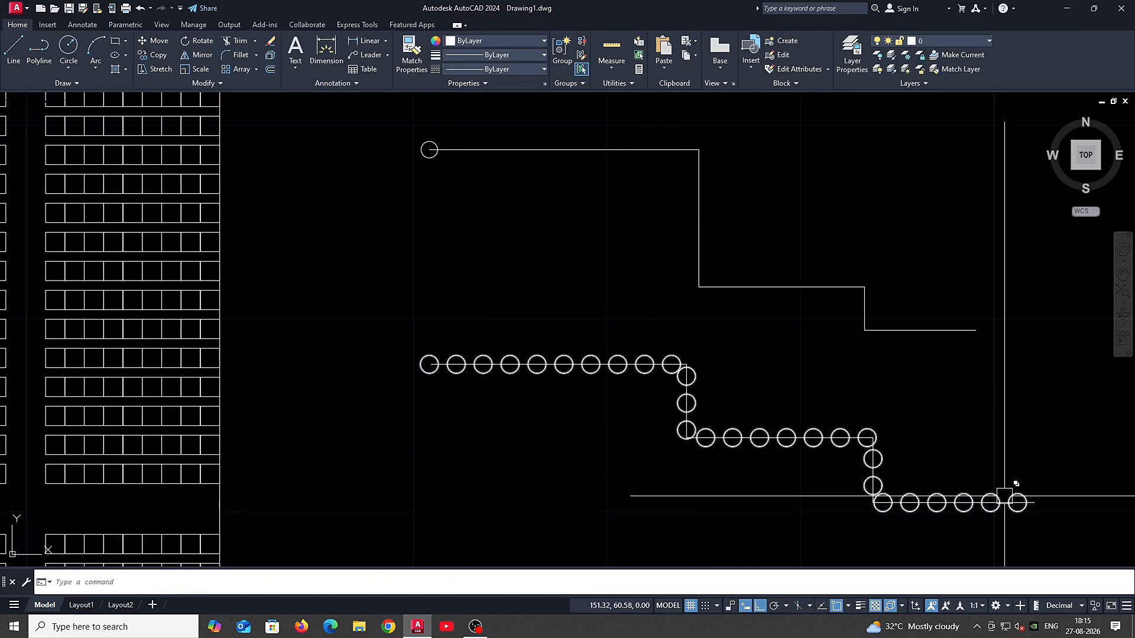
pyautogui.moveTo(497, 262); pyautogui.dragTo(497, 305, button='middle')
pyautogui.press('Return')
pyautogui.scroll(2, 420, 236)
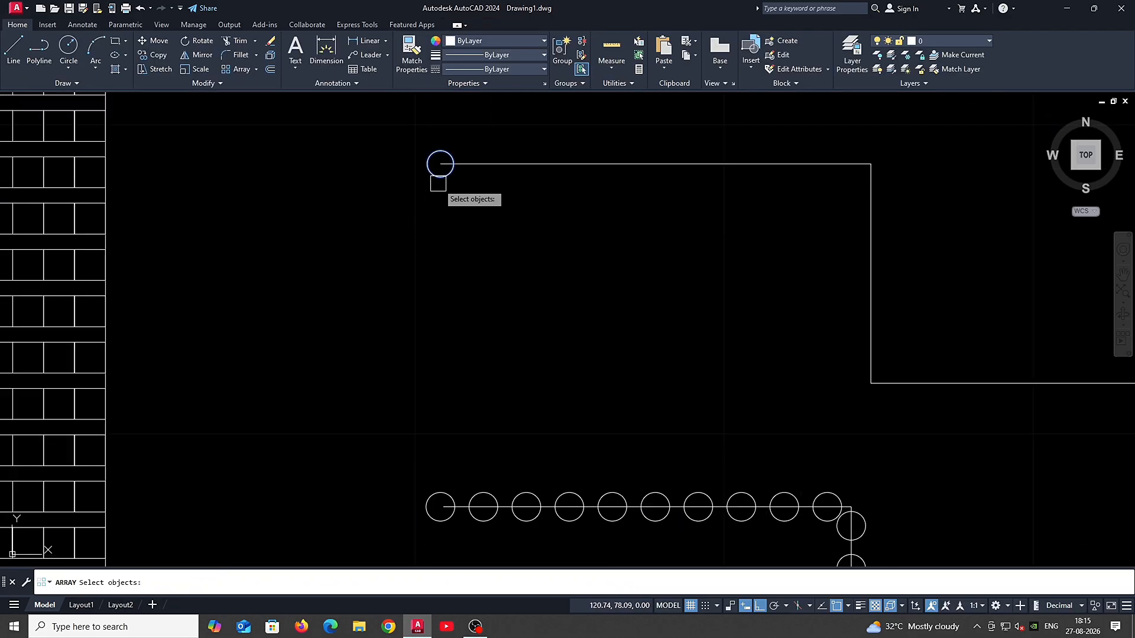
pyautogui.click(438, 183)
pyautogui.press('Return')
pyautogui.press('Return')
pyautogui.press('Escape')
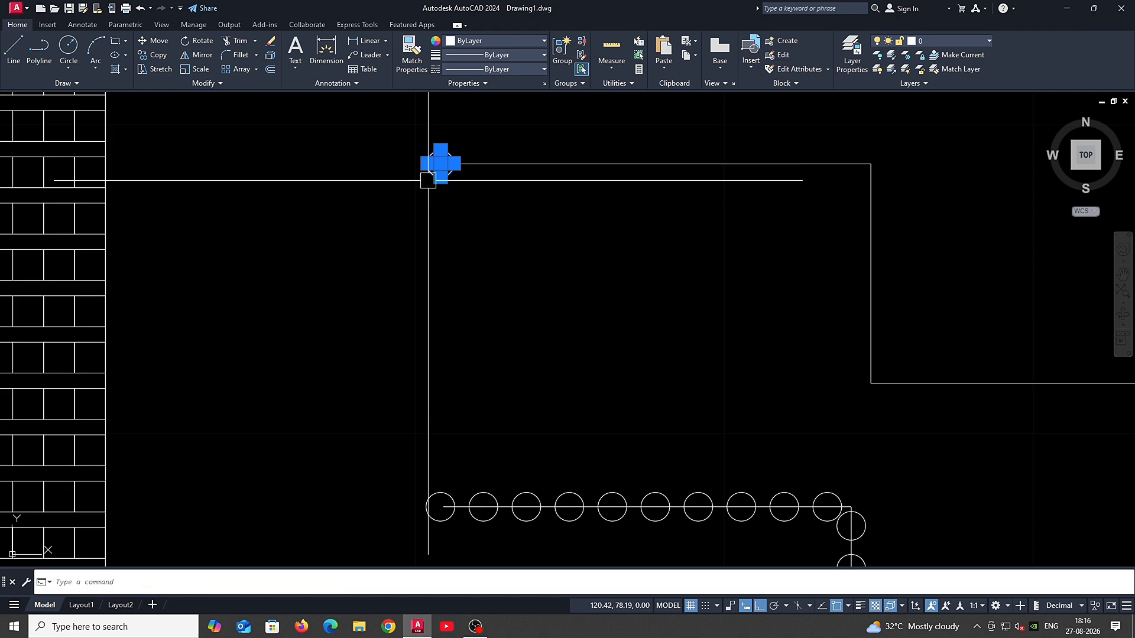
# Step: Create a path array of the upper small circle along the first horizontal line of the line staircase
pyautogui.press('Return')
pyautogui.click(460, 224)
pyautogui.click(467, 163)
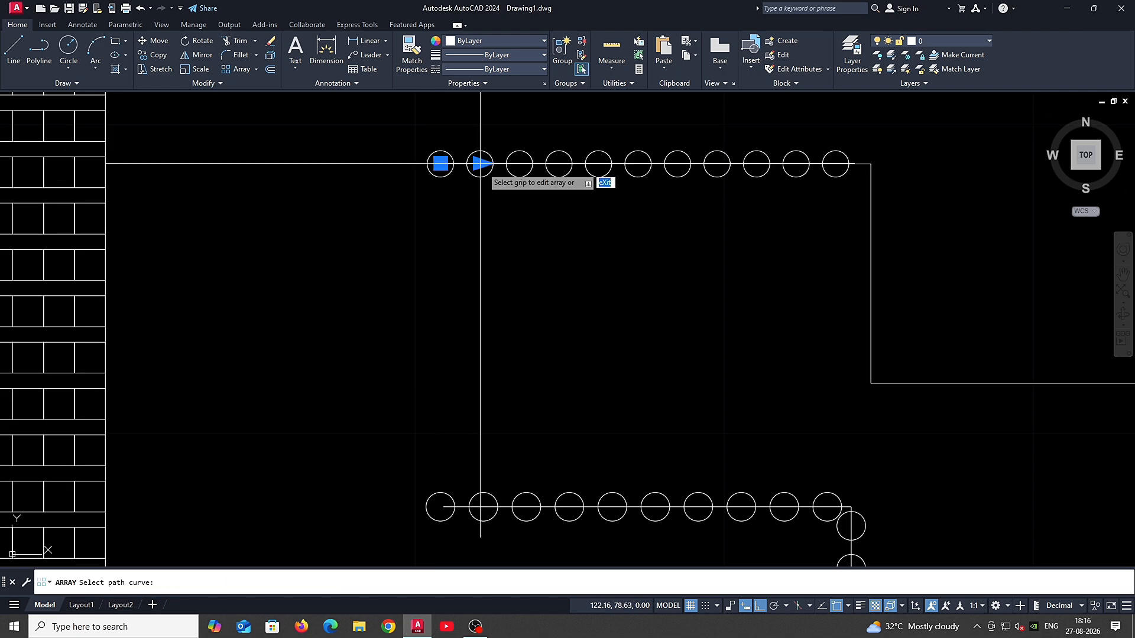
pyautogui.scroll(-2, 481, 213)
pyautogui.moveTo(510, 228); pyautogui.dragTo(500, 258, button='middle')
pyautogui.press('Return')
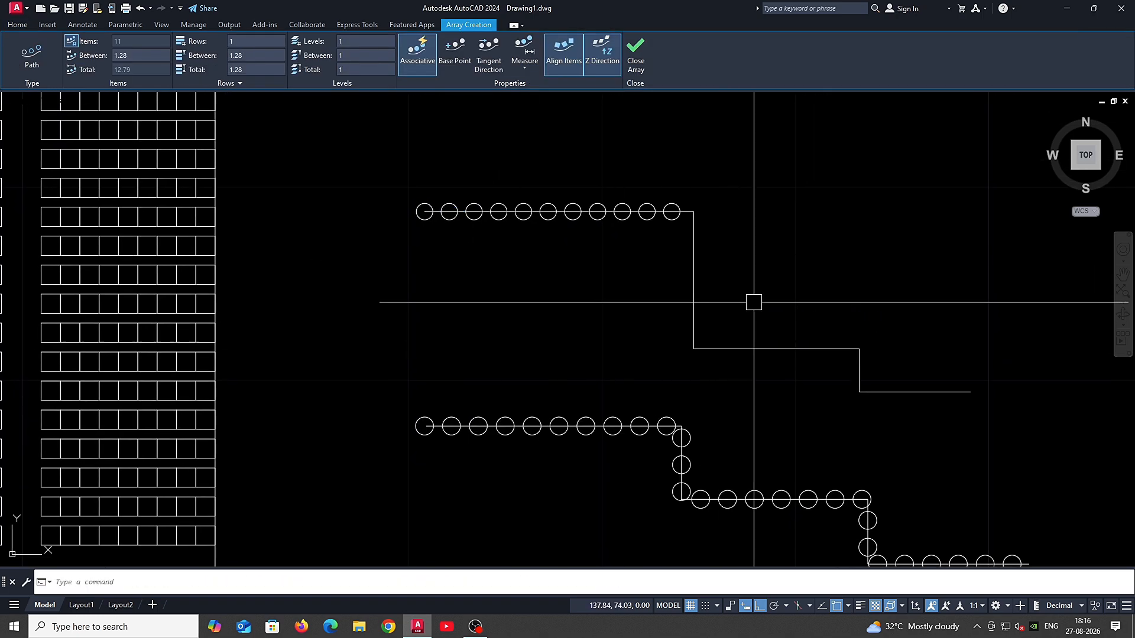
# Step: Inspect the corner where the arrayed horizontal line meets the vertical line to check whether the segments are separate
pyautogui.scroll(2, 689, 221)
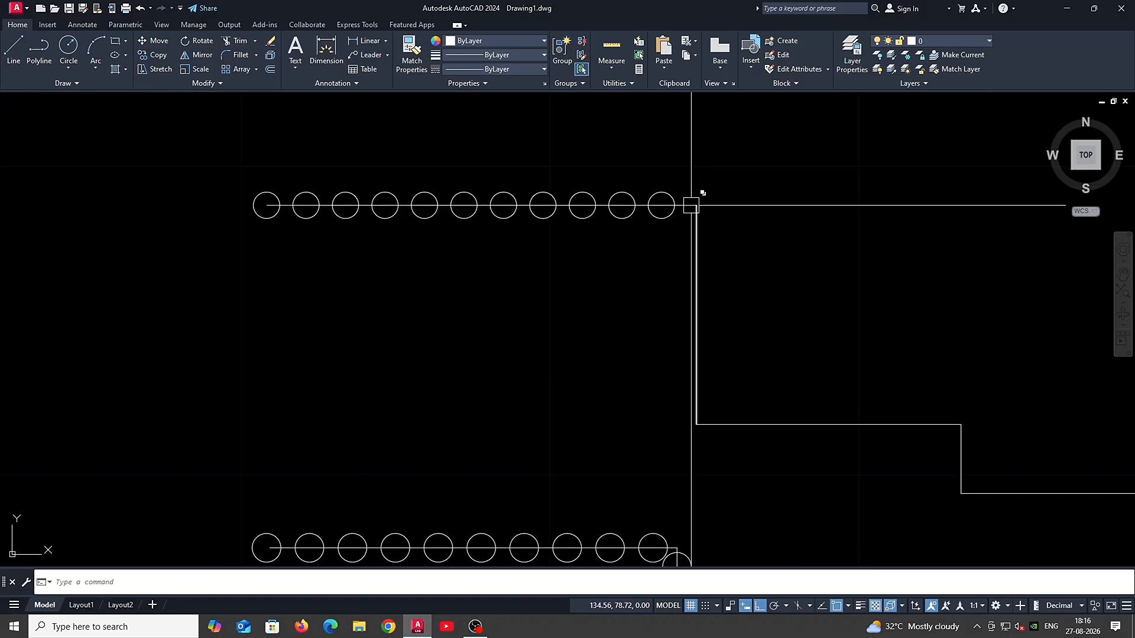
pyautogui.click(694, 208)
pyautogui.press('Escape')
pyautogui.click(684, 205)
pyautogui.press('Escape')
pyautogui.scroll(2, 685, 206)
pyautogui.scroll(-4, 685, 206)
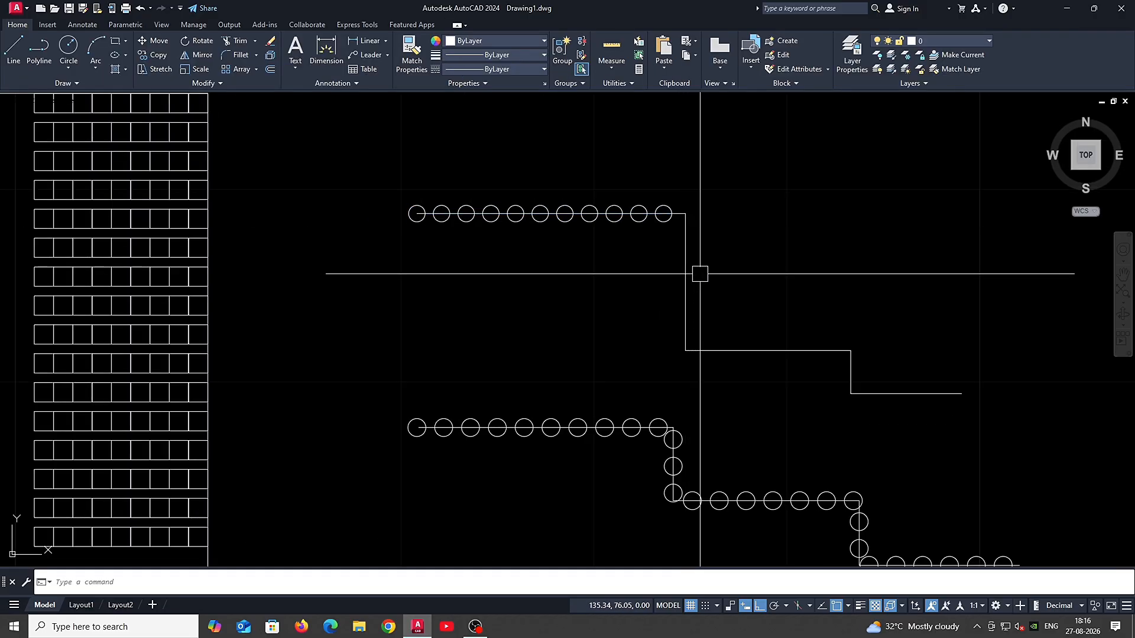
# Step: Select the path under the lower arrayed circles to check whether its staircase segments are joined as one object
pyautogui.press('Escape')
pyautogui.scroll(-3, 679, 258)
pyautogui.scroll(5, 689, 330)
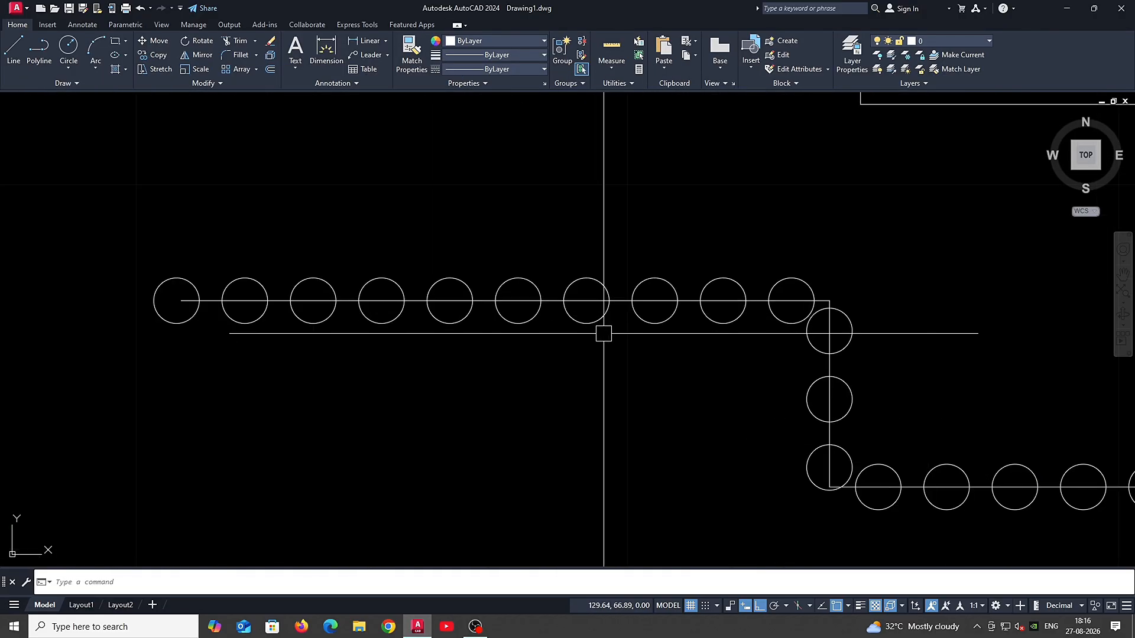
pyautogui.click(627, 299)
pyautogui.scroll(-4, 688, 361)
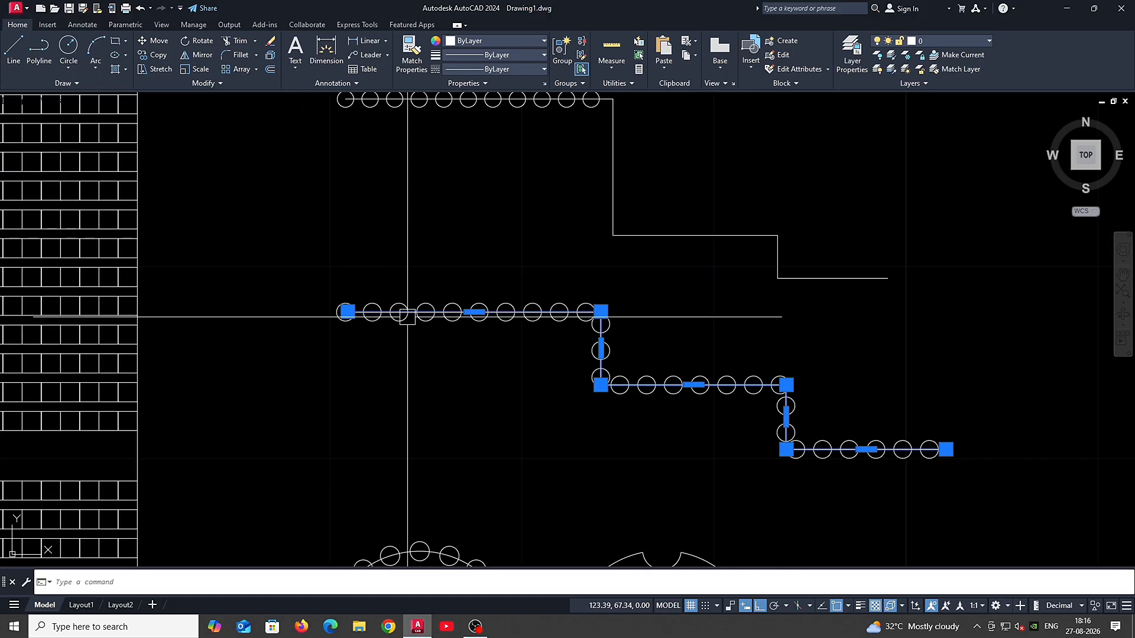
pyautogui.press('Escape')
pyautogui.scroll(-3, 632, 417)
pyautogui.scroll(5, 425, 360)
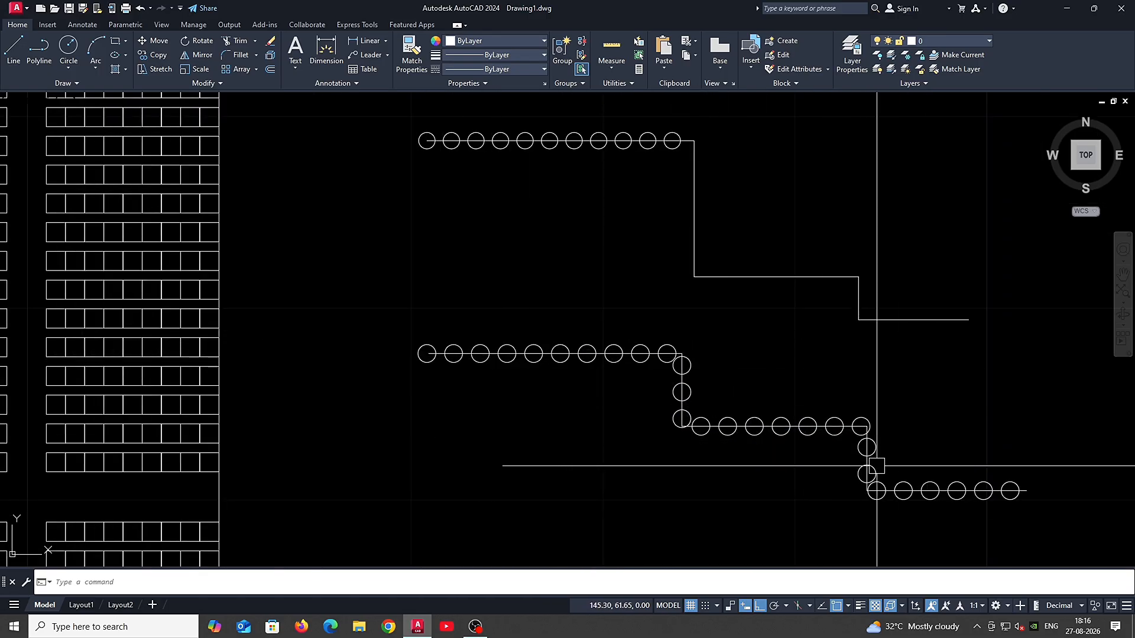
# Step: Draw a wavy, descending spline through seven points in the empty area above and beside the stepped paths
pyautogui.scroll(-2, 709, 414)
pyautogui.scroll(-3, 629, 360)
pyautogui.write('s')
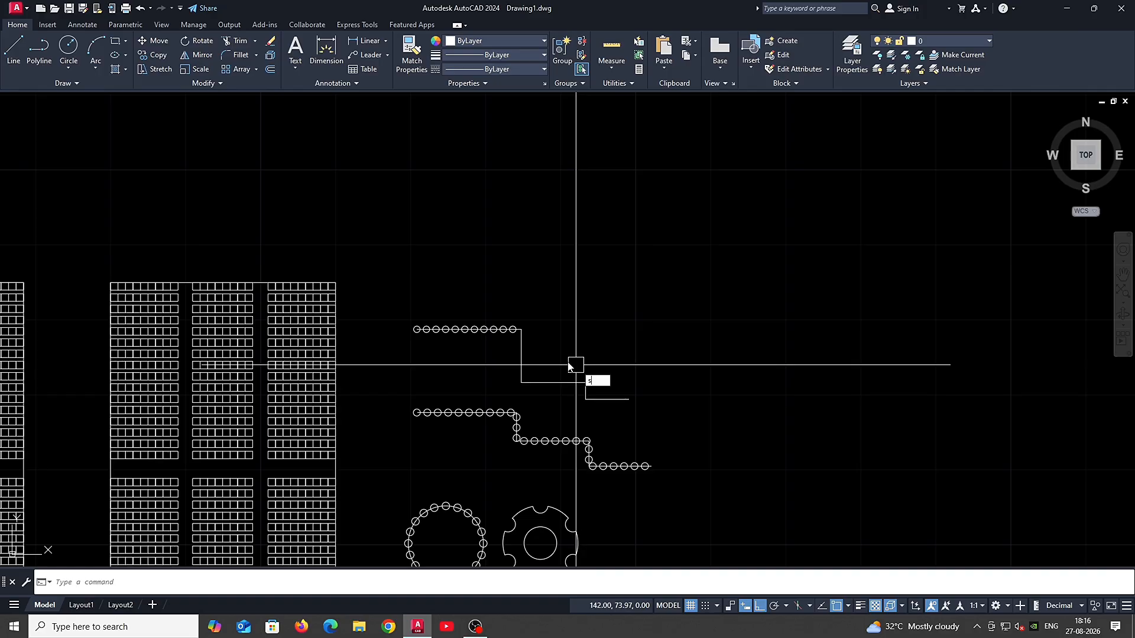
pyautogui.write('pl')
pyautogui.press('Return')
pyautogui.click(501, 249)
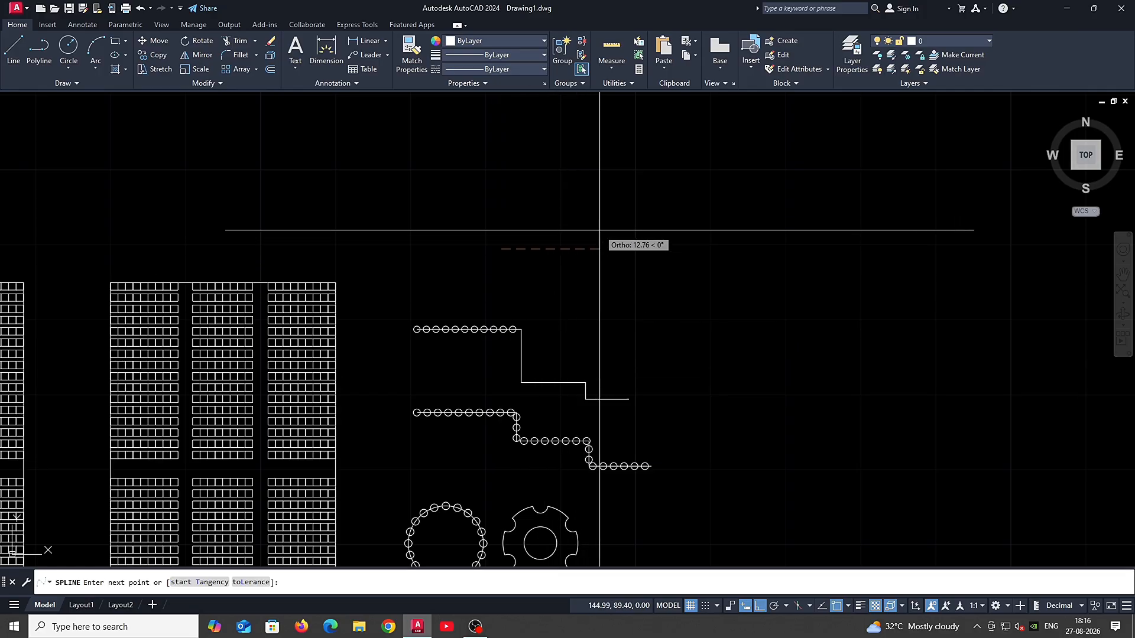
pyautogui.click(600, 239)
pyautogui.click(600, 300)
pyautogui.click(689, 298)
pyautogui.click(686, 386)
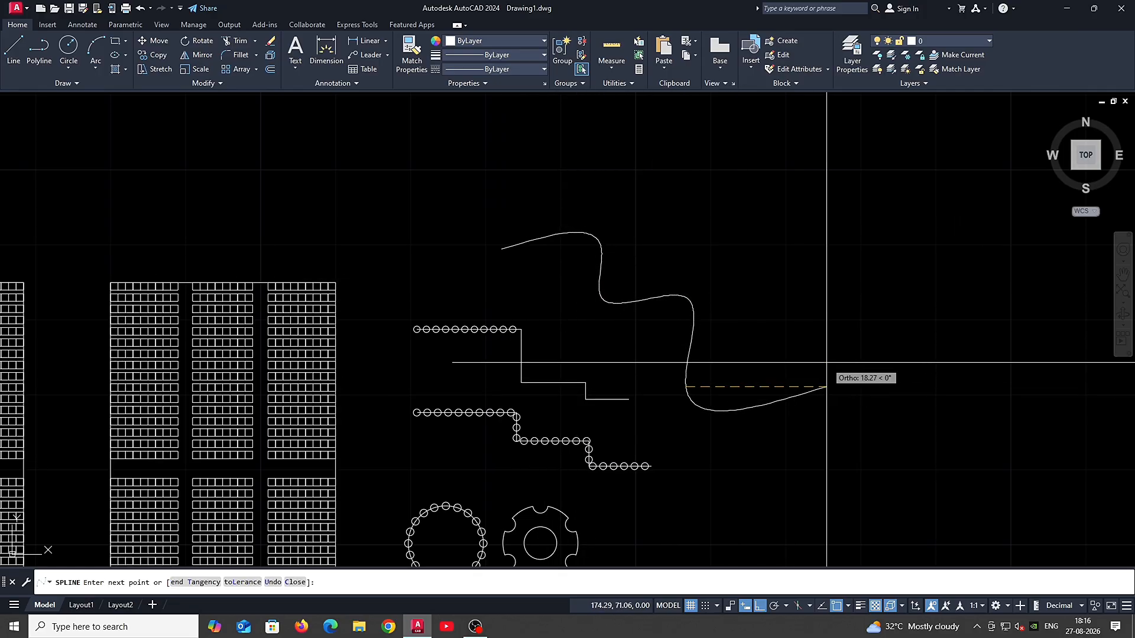
pyautogui.click(835, 364)
pyautogui.click(866, 456)
pyautogui.press('Return')
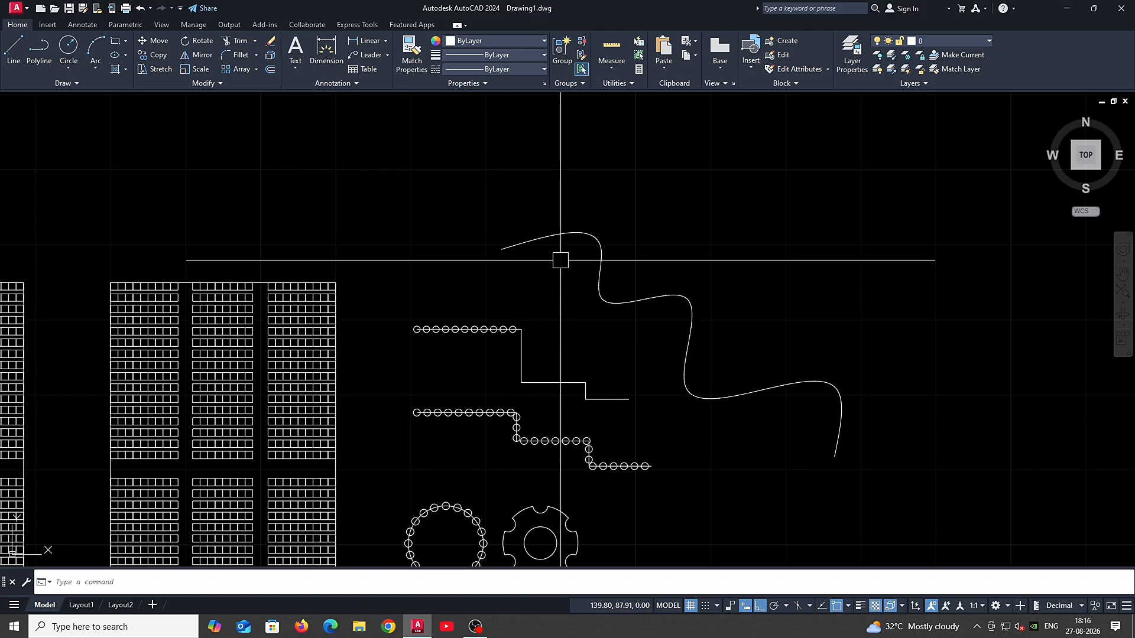
# Step: Draw a small circle centred on the upper starting endpoint of the wavy spline
pyautogui.scroll(4, 561, 260)
pyautogui.write('c')
pyautogui.press('Return')
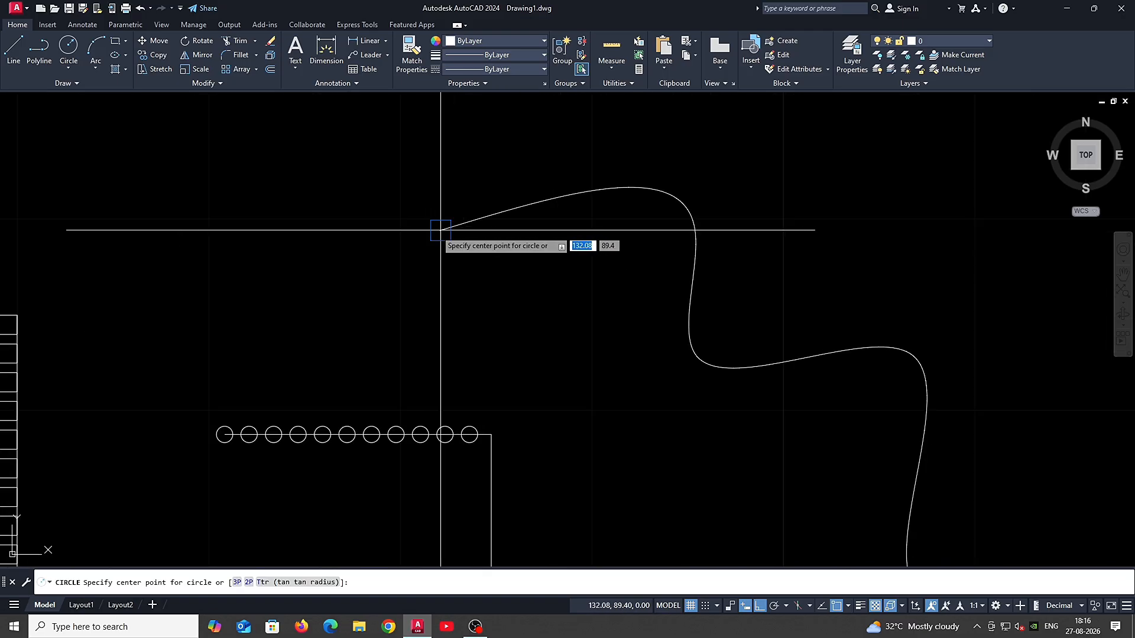
pyautogui.click(440, 230)
pyautogui.scroll(4, 443, 234)
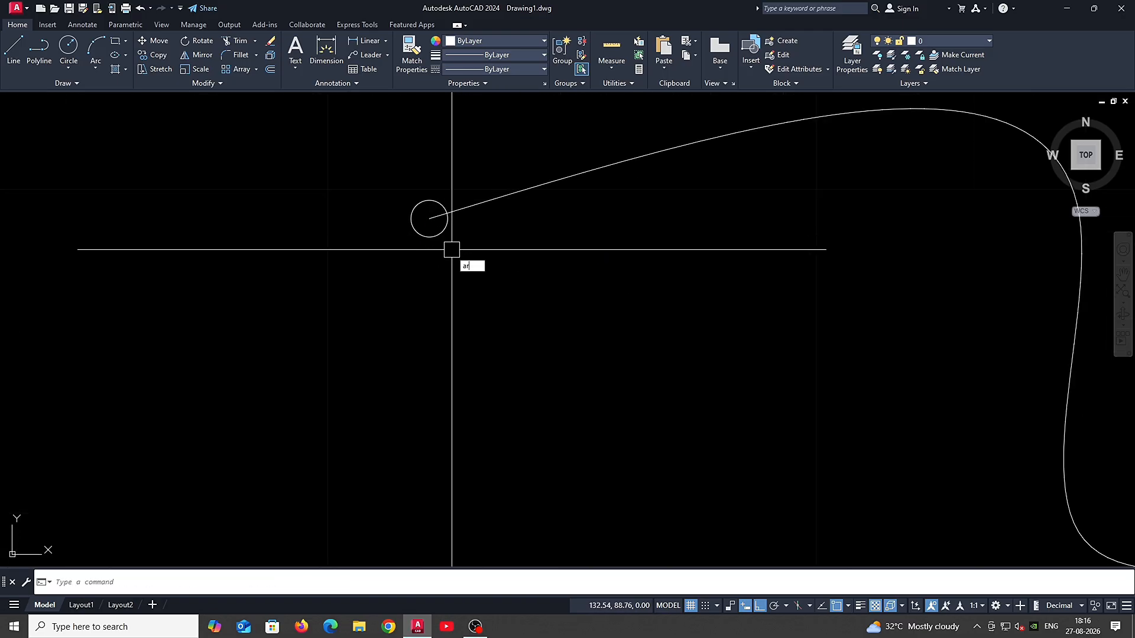
# Step: Create a path array of the small circle along the whole wavy spline
pyautogui.click(432, 231)
pyautogui.press('Return')
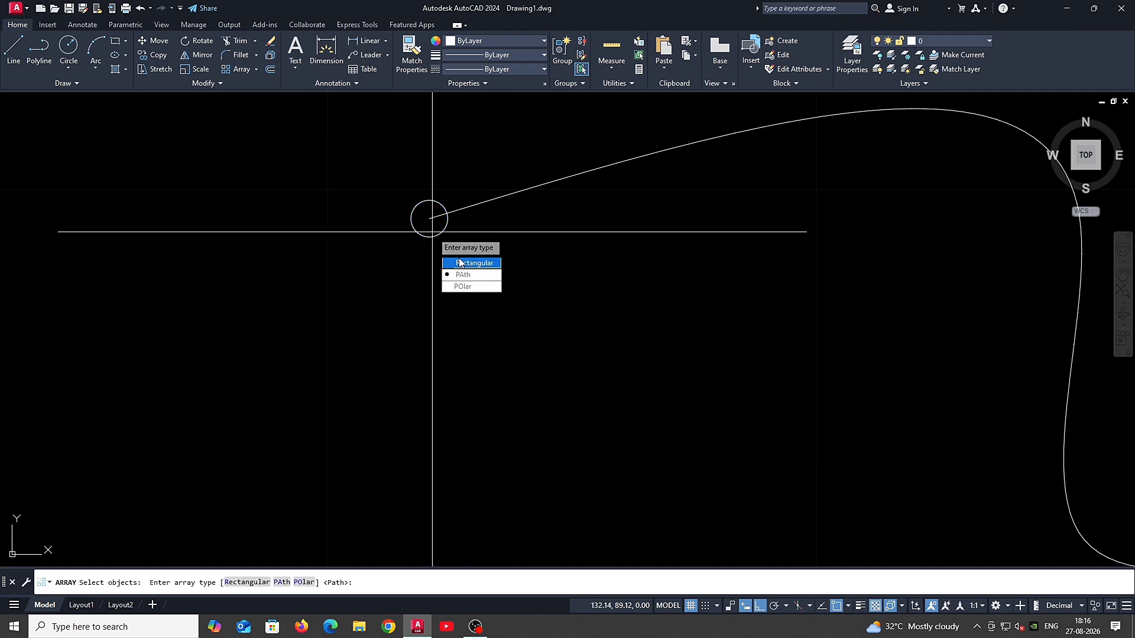
pyautogui.press('Return')
pyautogui.scroll(-4, 415, 231)
pyautogui.click(455, 215)
pyautogui.scroll(-2, 460, 218)
pyautogui.press('Return')
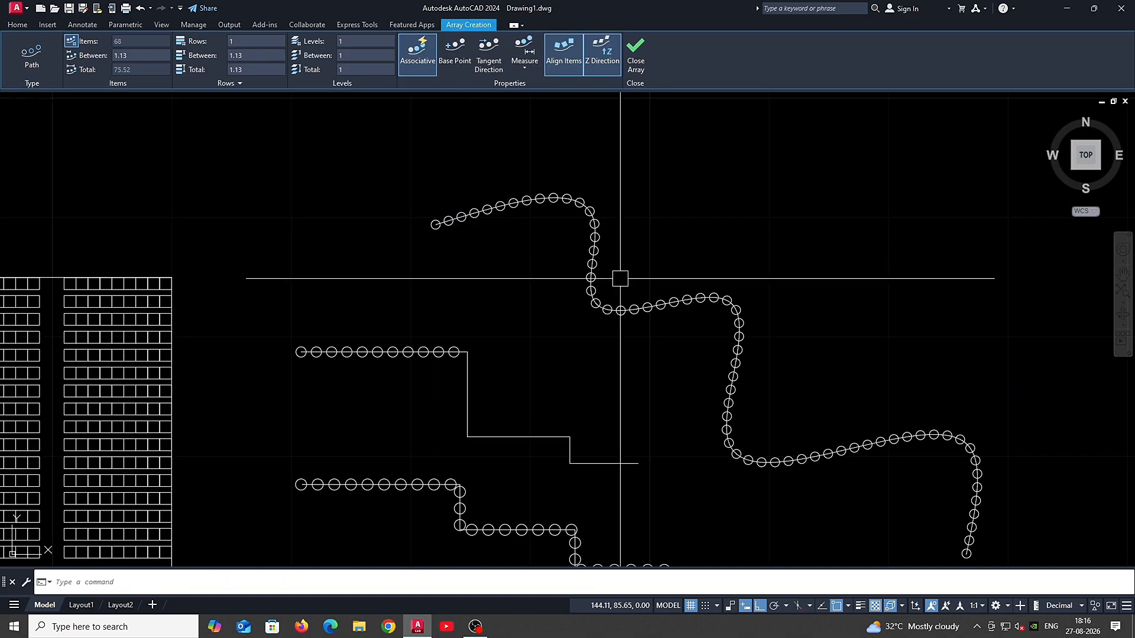
pyautogui.moveTo(663, 296); pyautogui.dragTo(509, 257, button='middle')
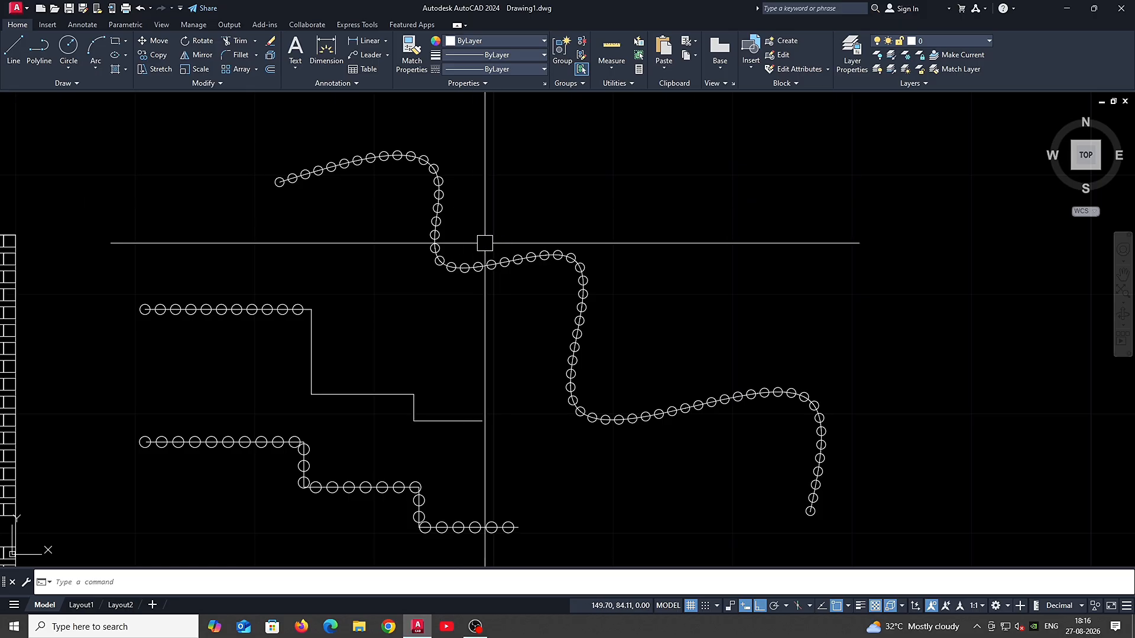
pyautogui.scroll(-3, 451, 317)
pyautogui.moveTo(573, 347); pyautogui.dragTo(603, 293, button='middle')
pyautogui.moveTo(664, 458); pyautogui.dragTo(617, 364, button='middle')
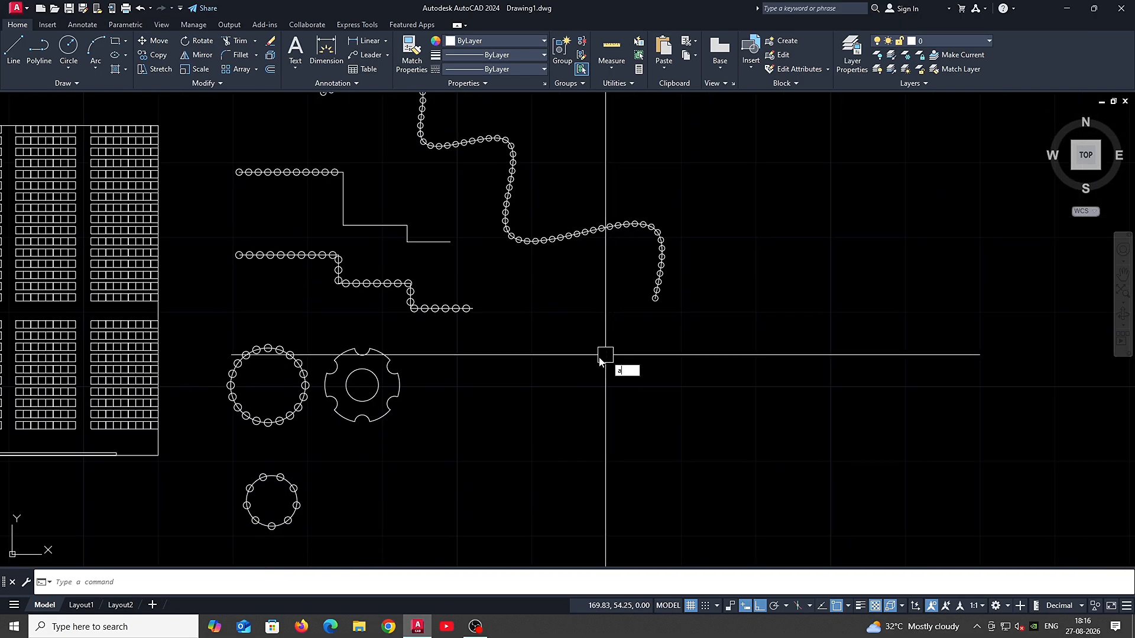
pyautogui.press('Escape')
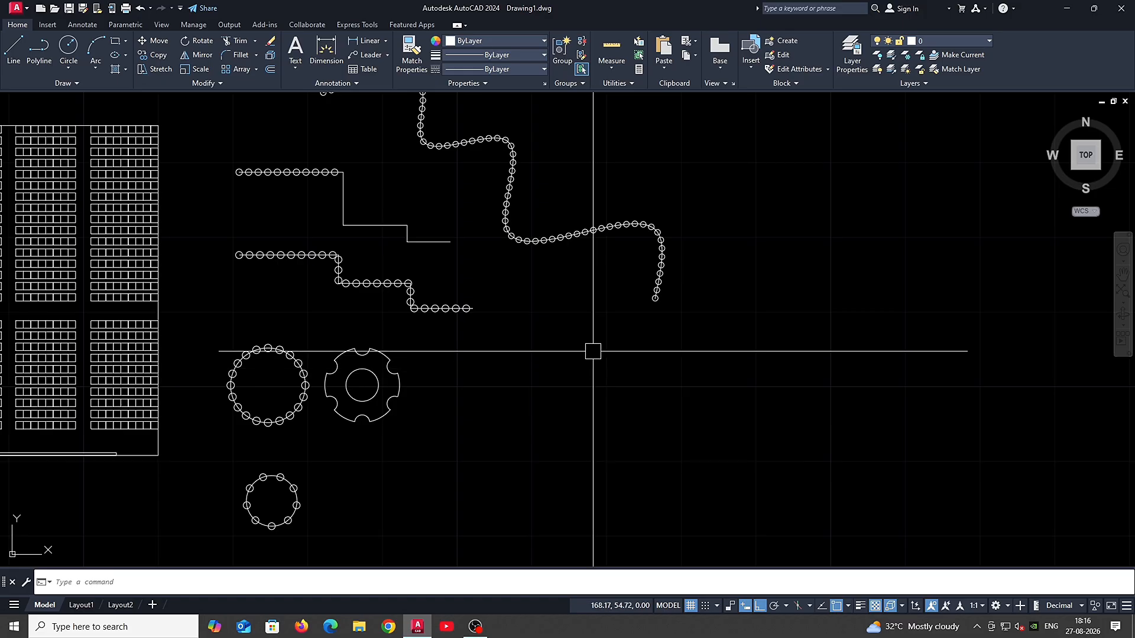
pyautogui.write('Spl')
pyautogui.press('Return')
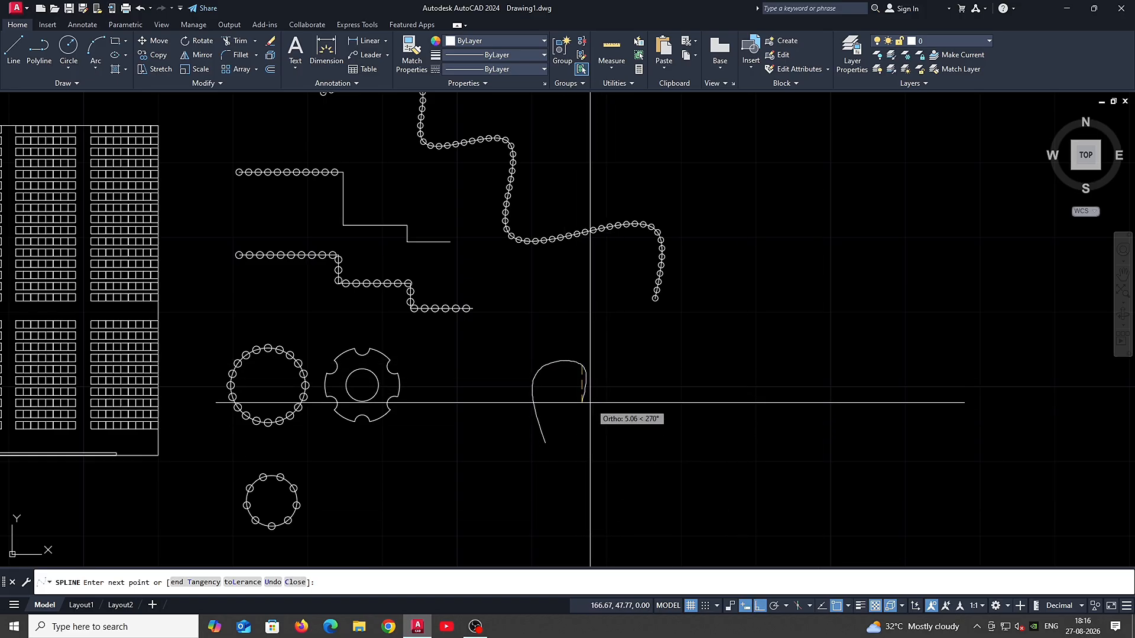
pyautogui.scroll(4, 590, 402)
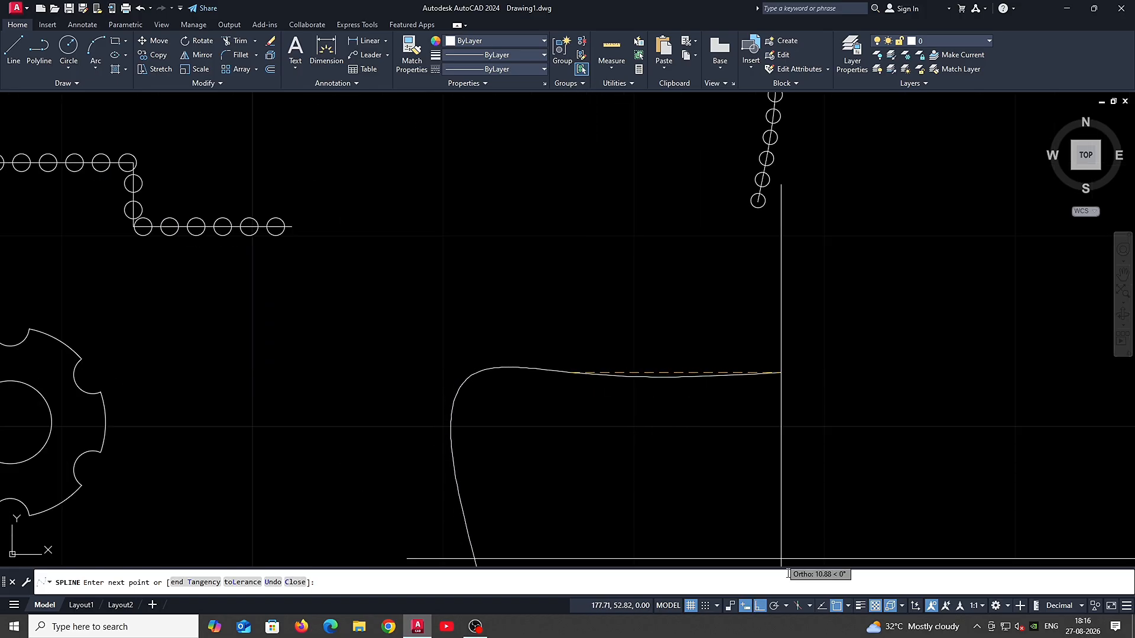
pyautogui.scroll(-3, 600, 446)
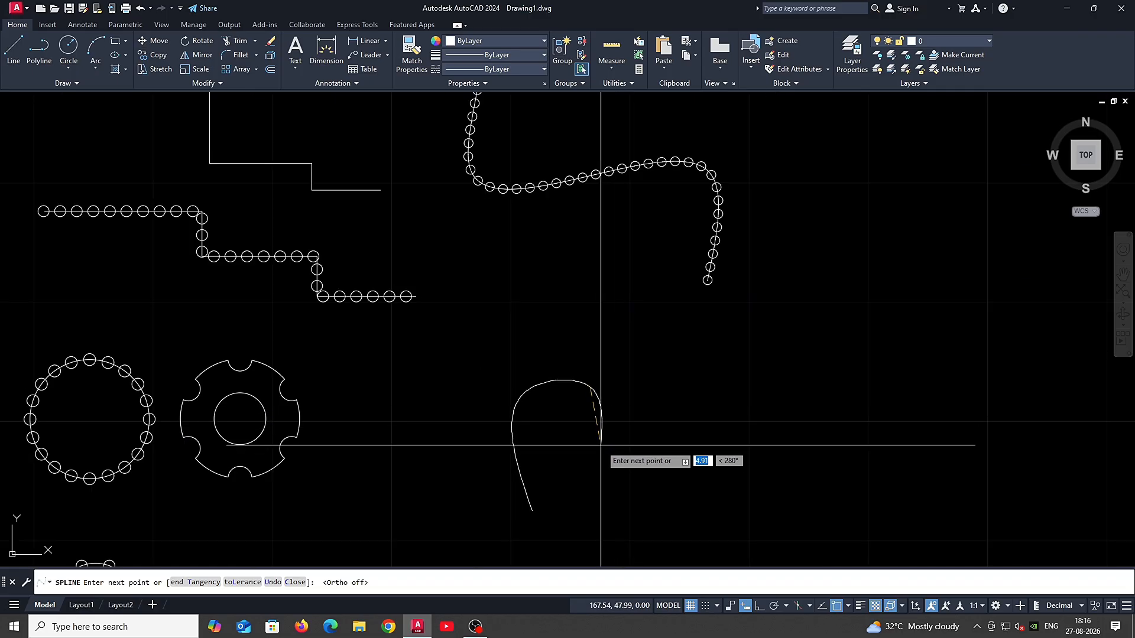
pyautogui.press('Escape')
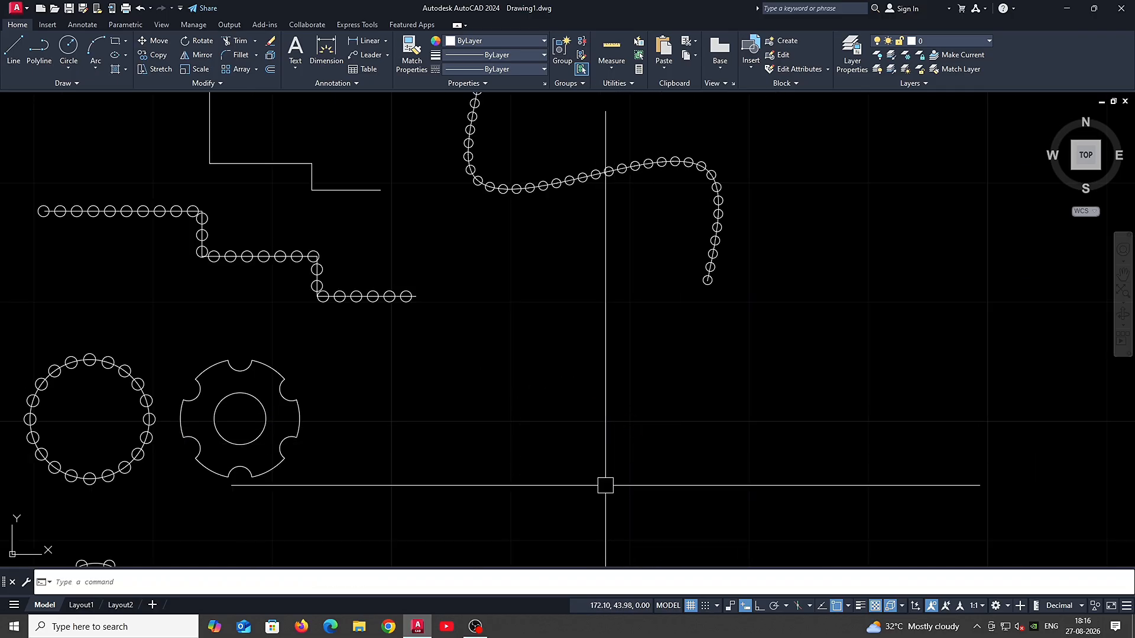
pyautogui.press('Return')
pyautogui.click(504, 479)
pyautogui.click(527, 415)
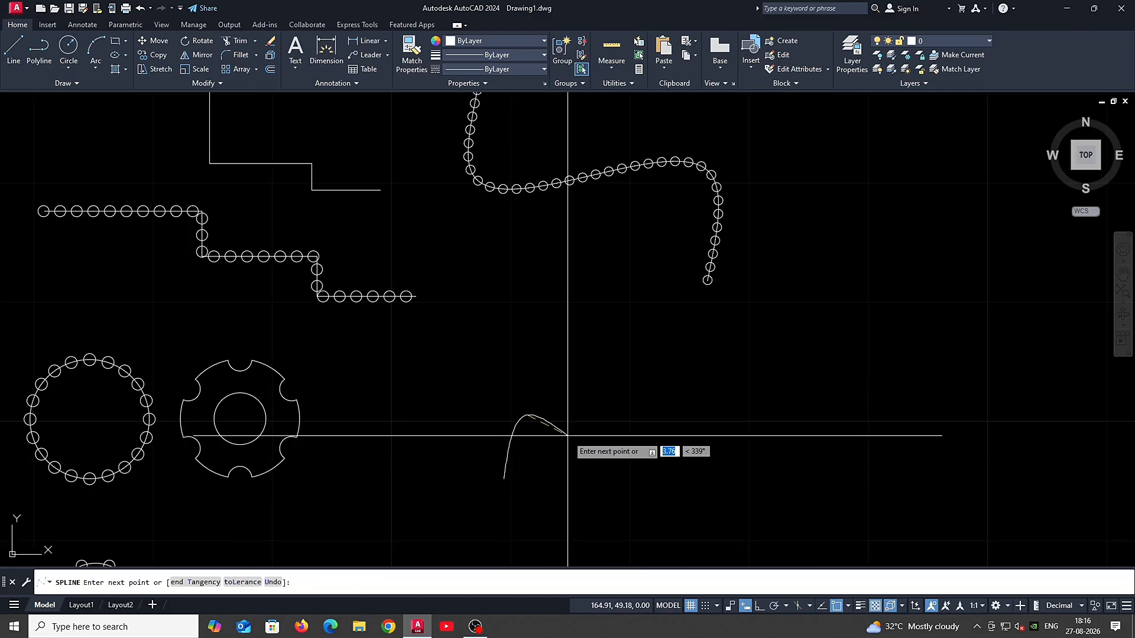
pyautogui.scroll(4, 558, 472)
pyautogui.press('Escape')
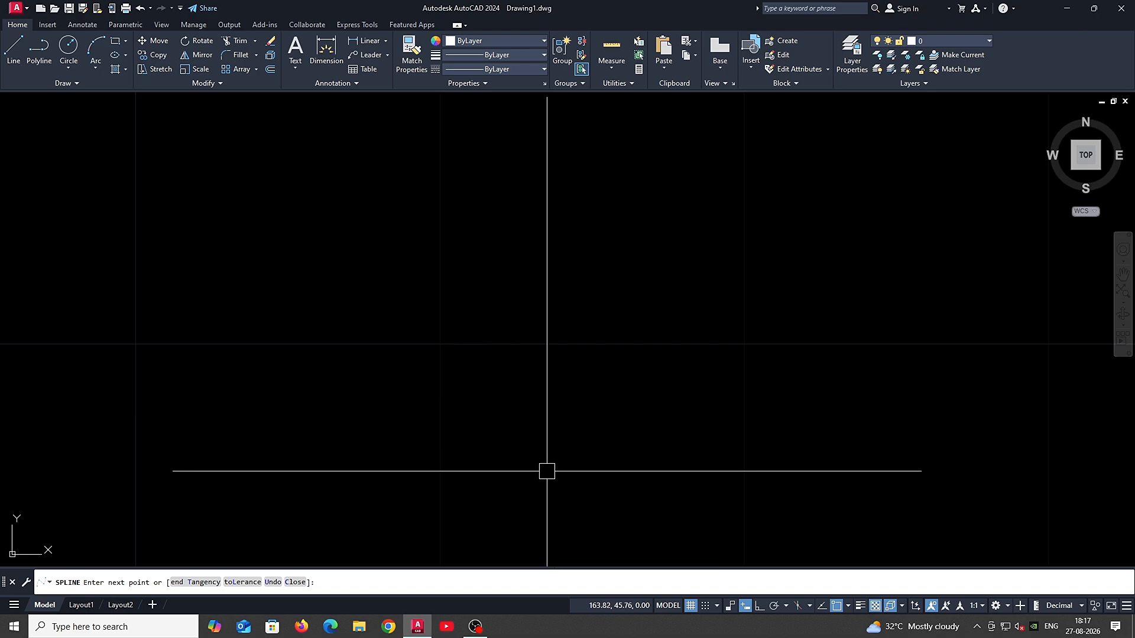
# Step: Try to draw a three-point arch spline and begin a crossbar spline from its side
pyautogui.press('Return')
pyautogui.click(478, 455)
pyautogui.click(539, 309)
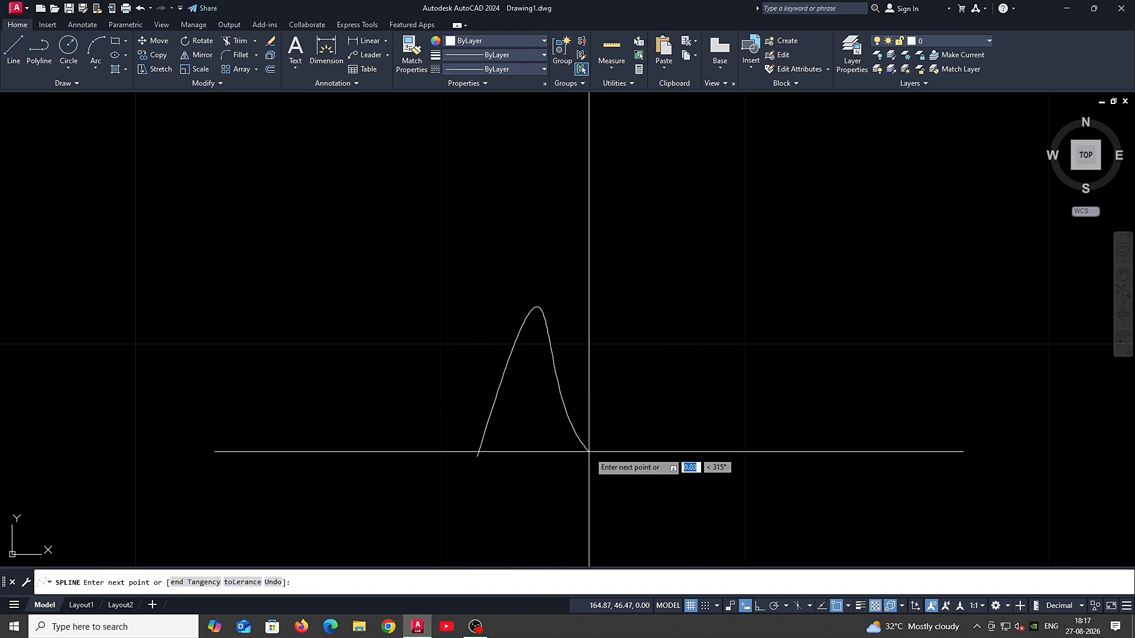
pyautogui.click(587, 451)
pyautogui.press('Return')
pyautogui.press('Return')
pyautogui.click(495, 395)
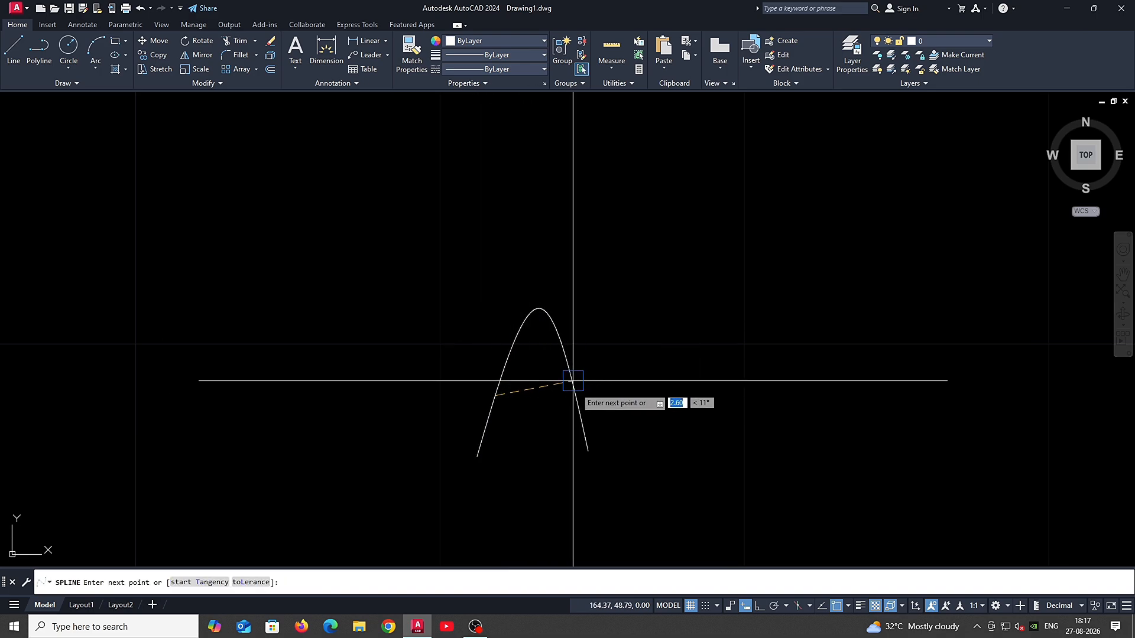
pyautogui.press('Escape')
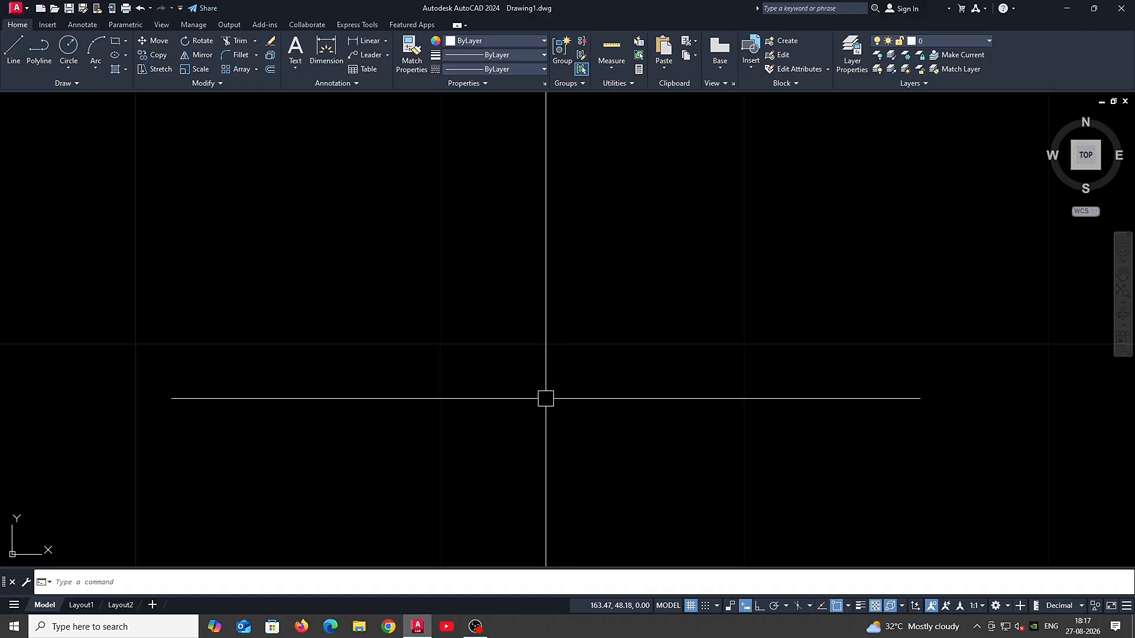
pyautogui.write('pl')
pyautogui.press('Return')
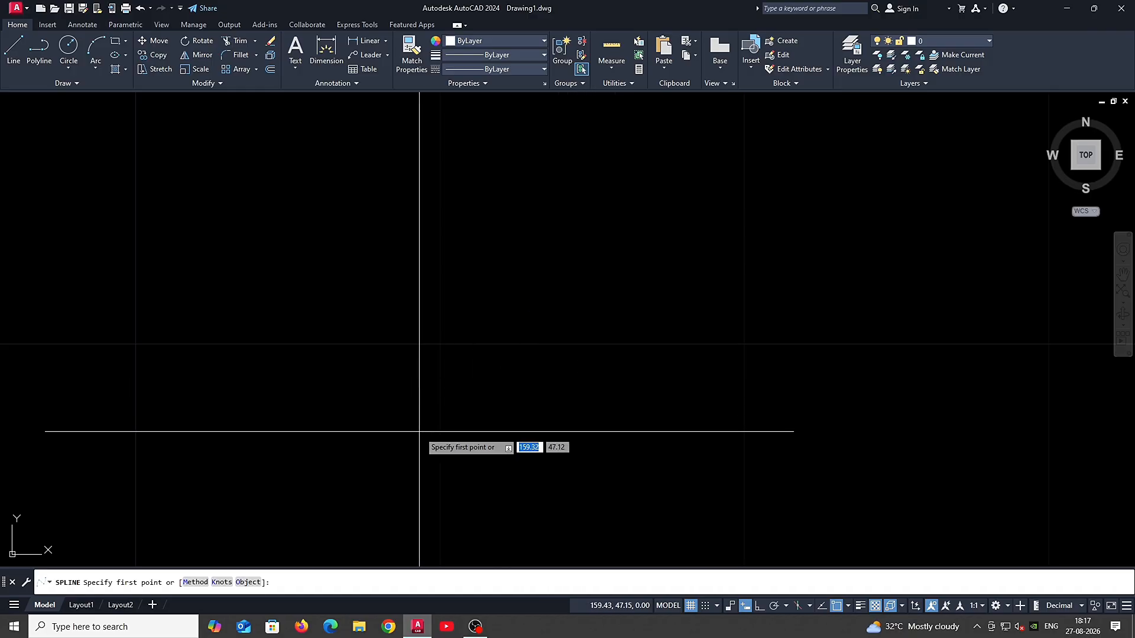
pyautogui.click(419, 430)
pyautogui.click(482, 244)
pyautogui.click(542, 426)
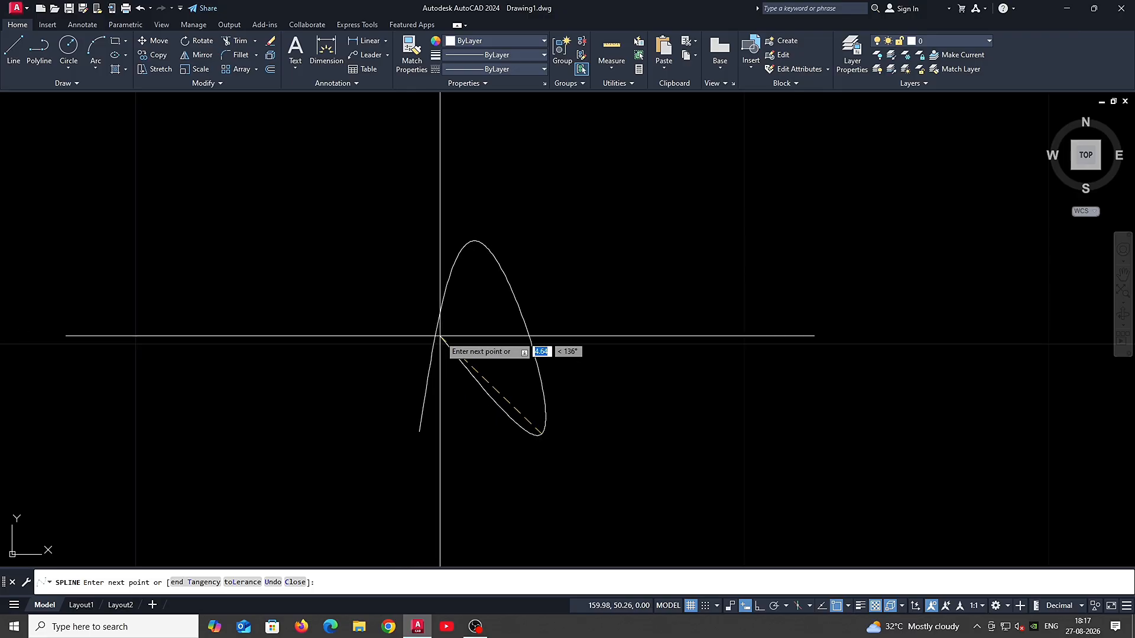
pyautogui.click(409, 319)
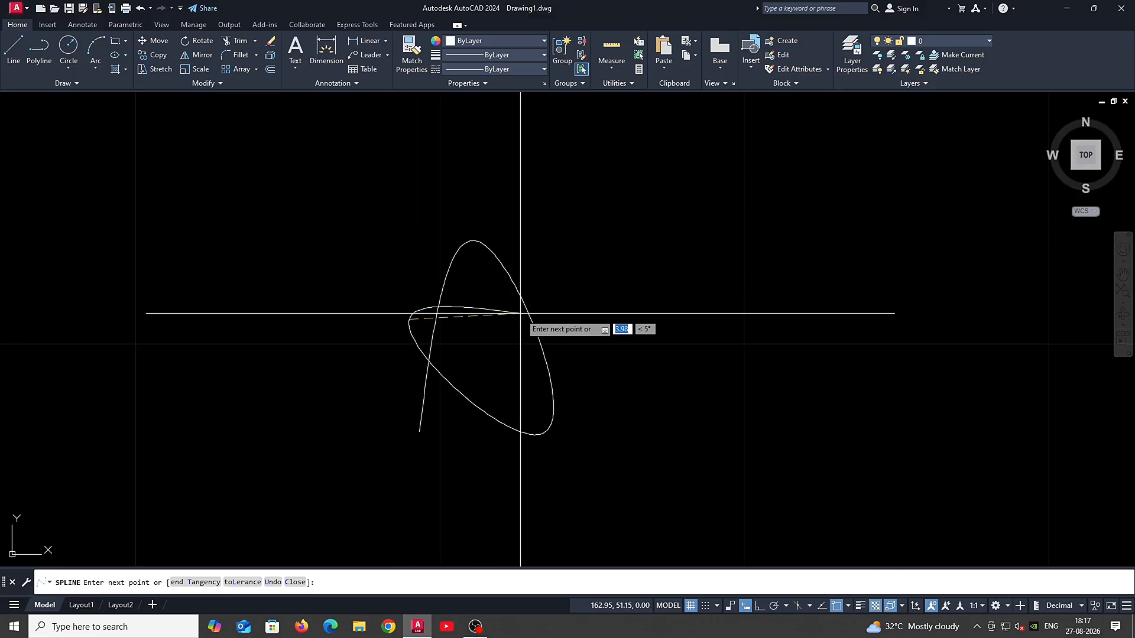
pyautogui.click(502, 312)
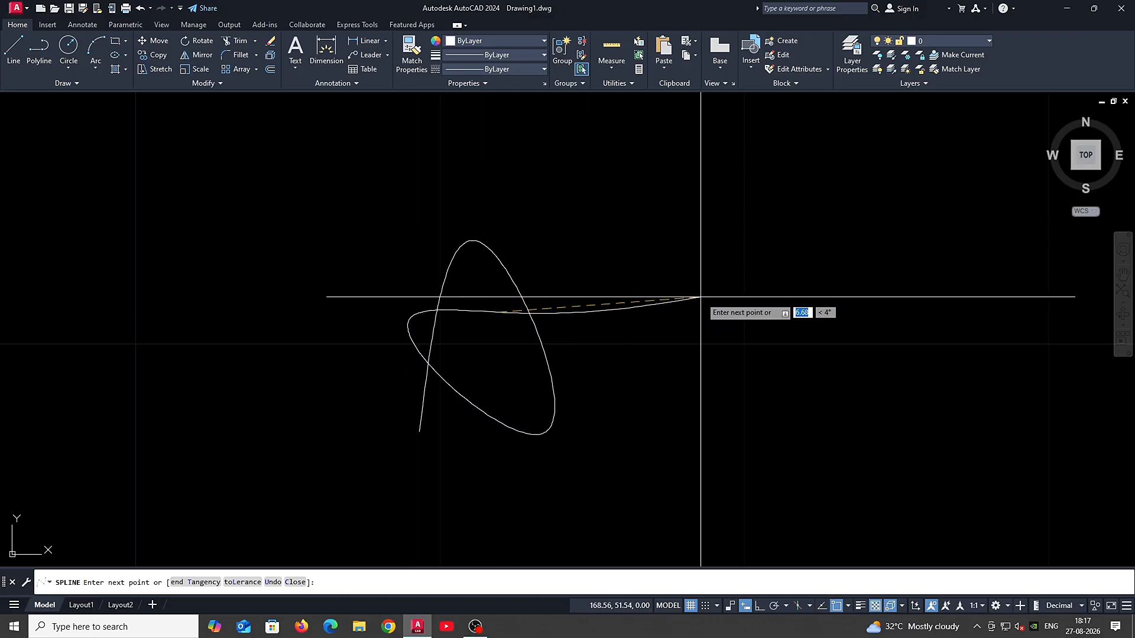
pyautogui.press('Escape')
# Step: Draw a looping spline shaped like a handwritten letter A and stretch its crossbar's free end farther outward
pyautogui.press('space')
pyautogui.click(405, 391)
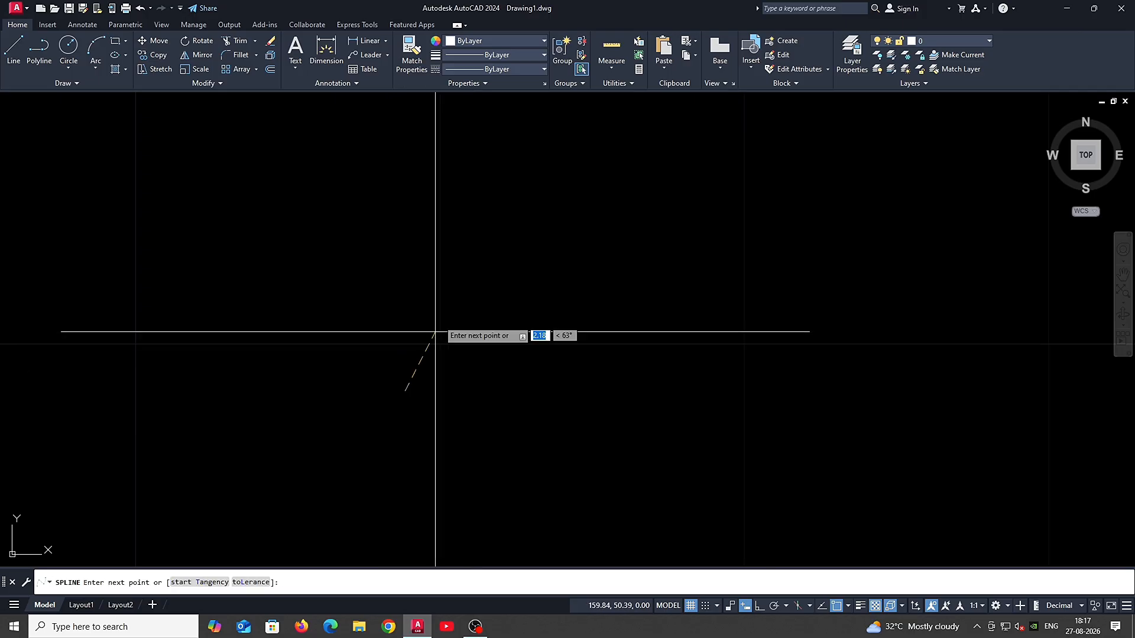
pyautogui.click(490, 206)
pyautogui.click(546, 381)
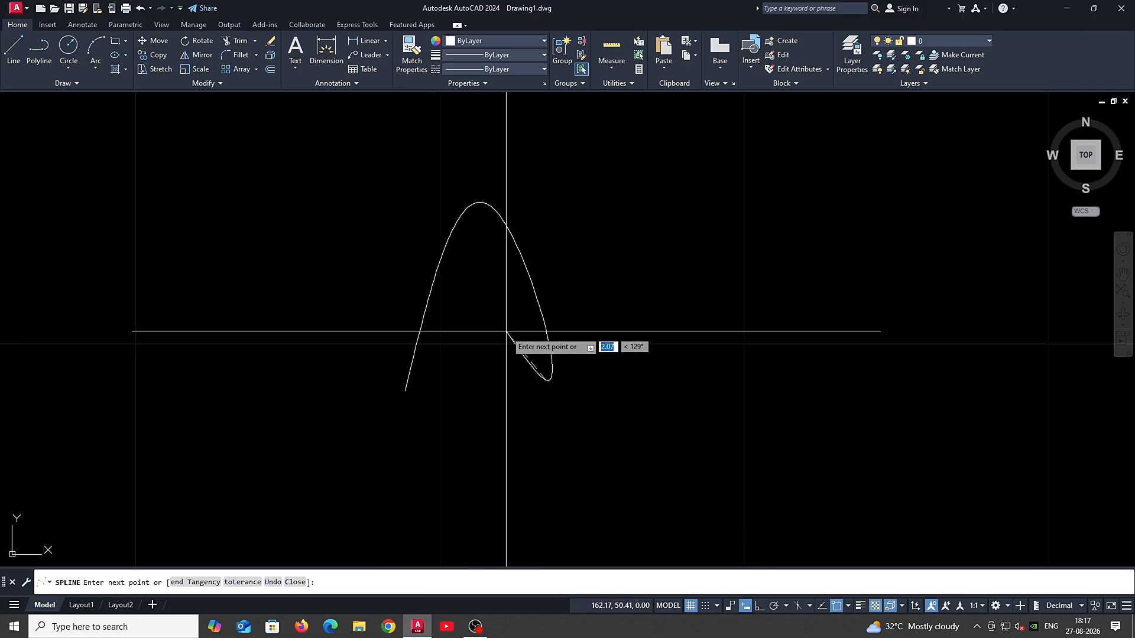
pyautogui.click(412, 287)
pyautogui.click(602, 278)
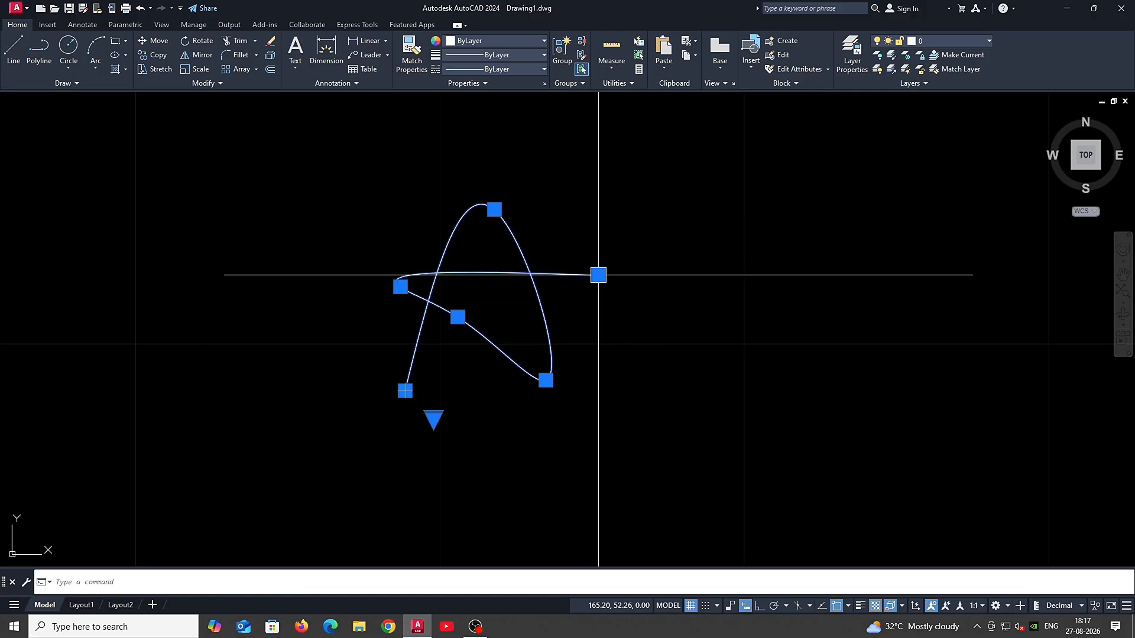
pyautogui.click(672, 276)
pyautogui.press('space')
pyautogui.press('space')
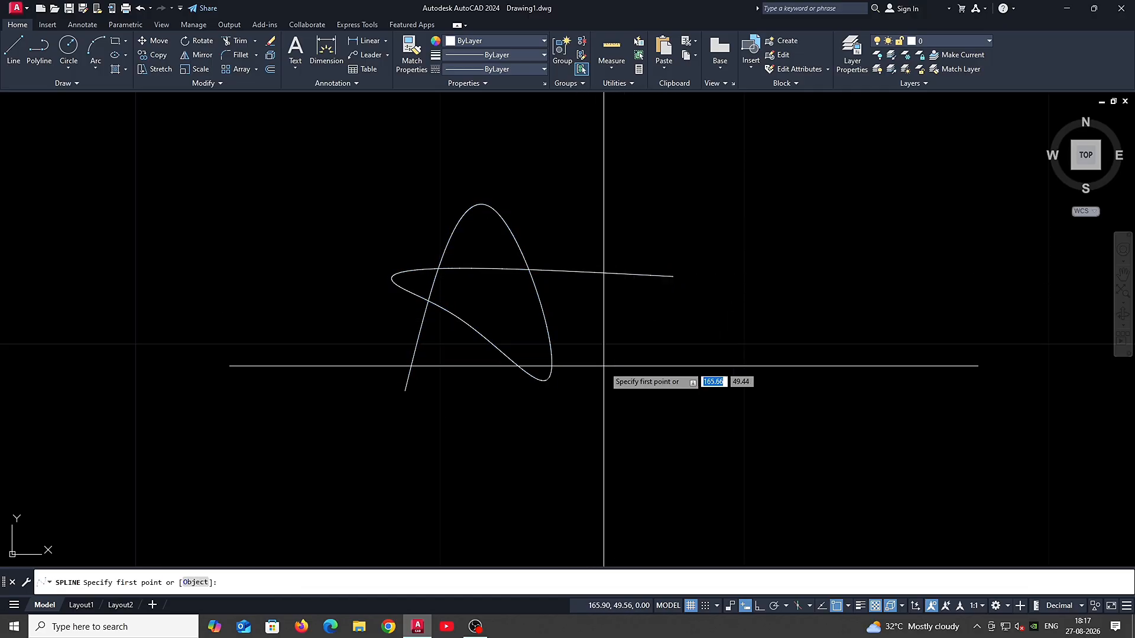
pyautogui.click(578, 383)
pyautogui.click(620, 200)
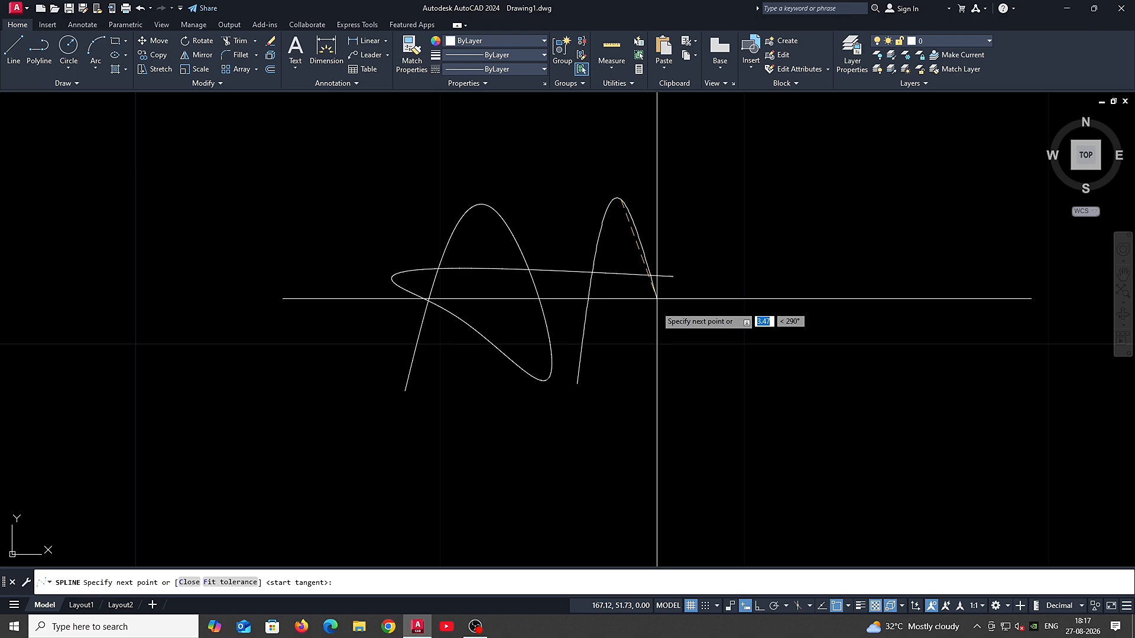
pyautogui.click(658, 384)
pyautogui.press('space')
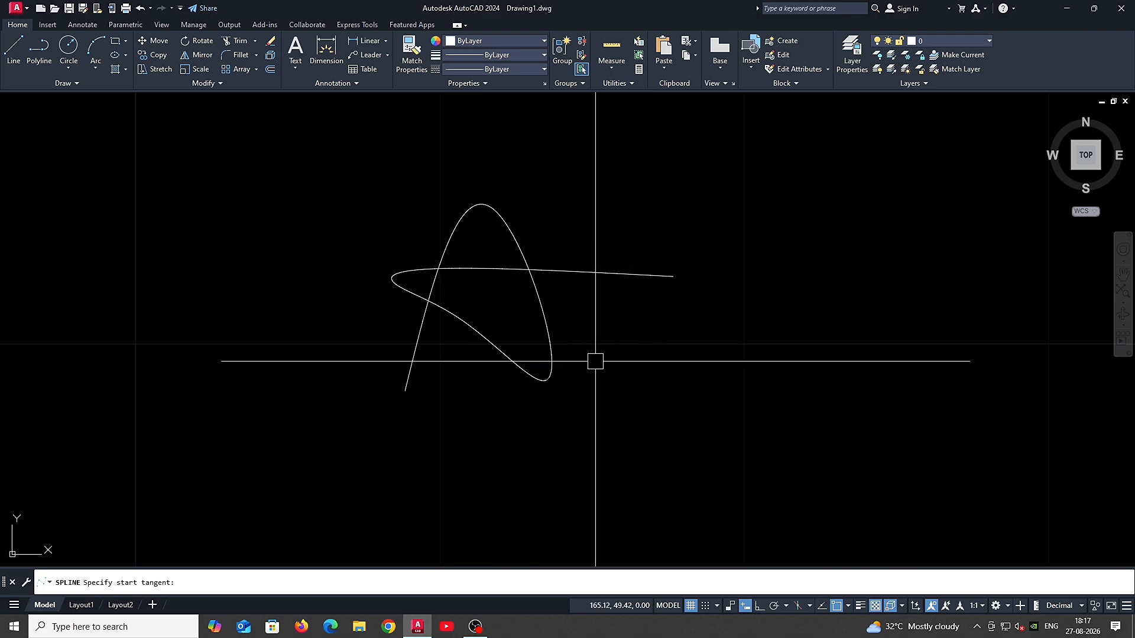
# Step: Draw a tall, narrow arch-shaped spline with a small hooked tail beside the letter A spline
pyautogui.press('space')
pyautogui.click(573, 383)
pyautogui.click(607, 198)
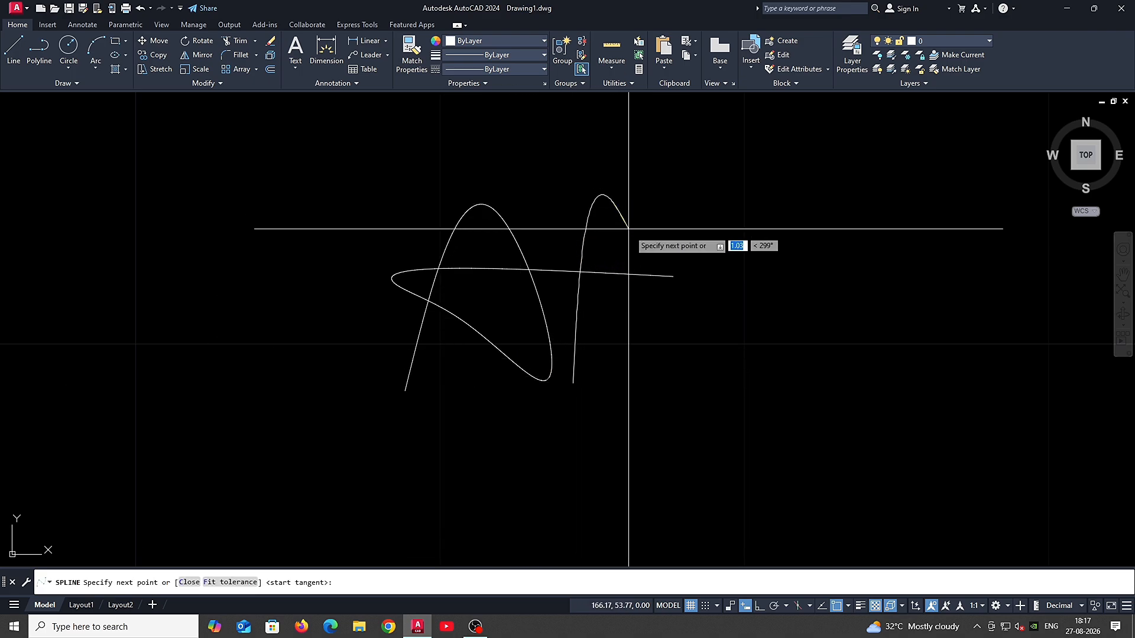
pyautogui.click(649, 382)
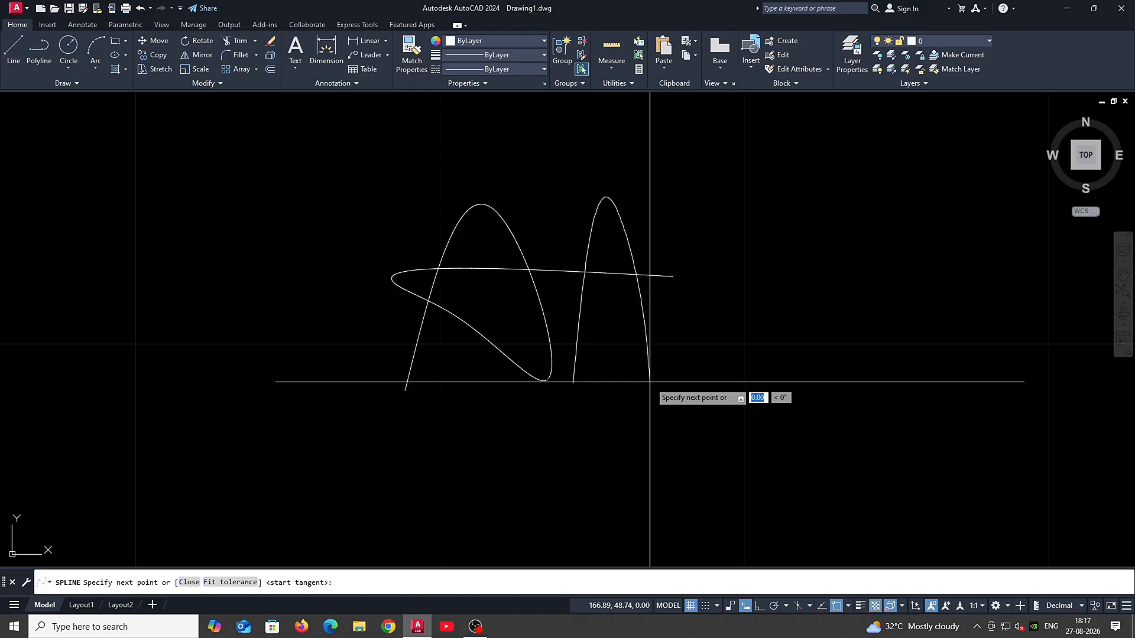
pyautogui.press('space')
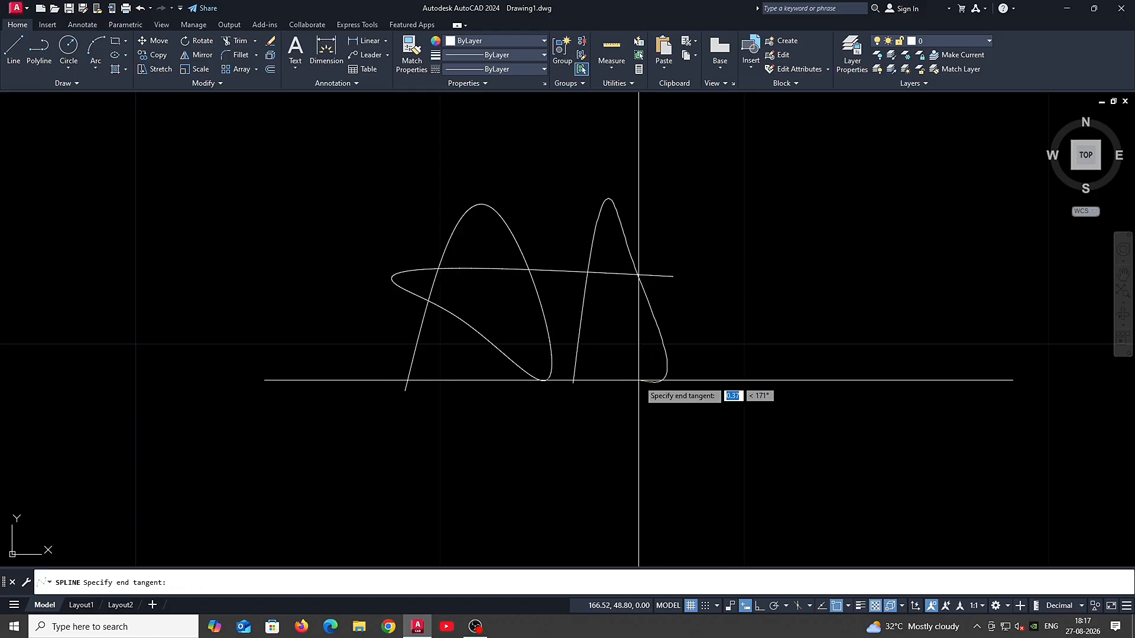
pyautogui.click(659, 376)
pyautogui.press('space')
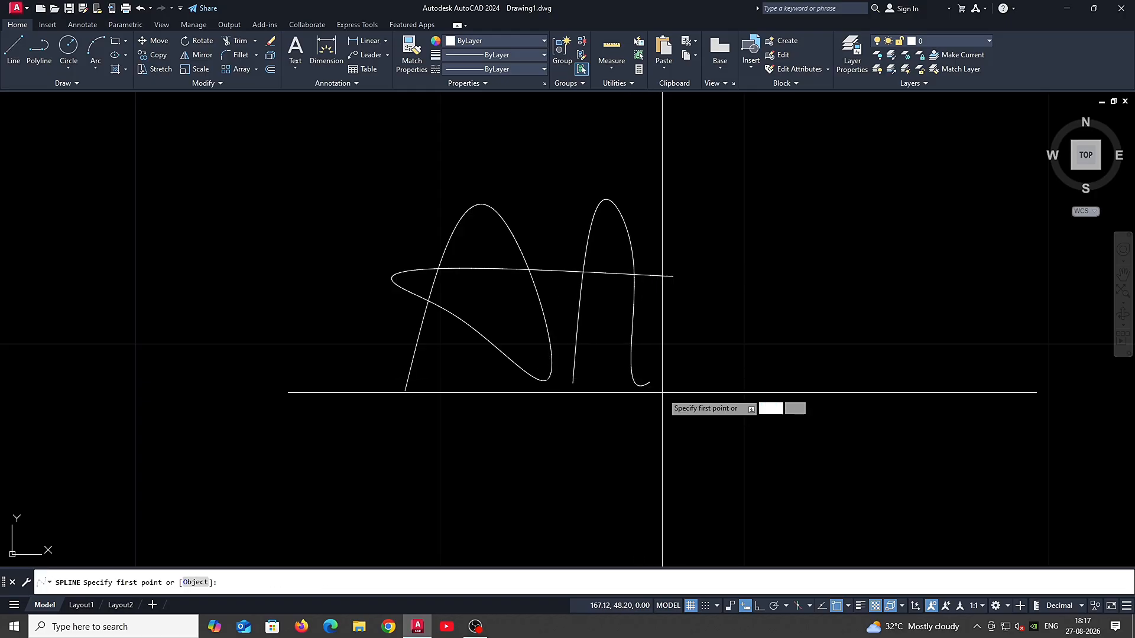
pyautogui.press('Escape')
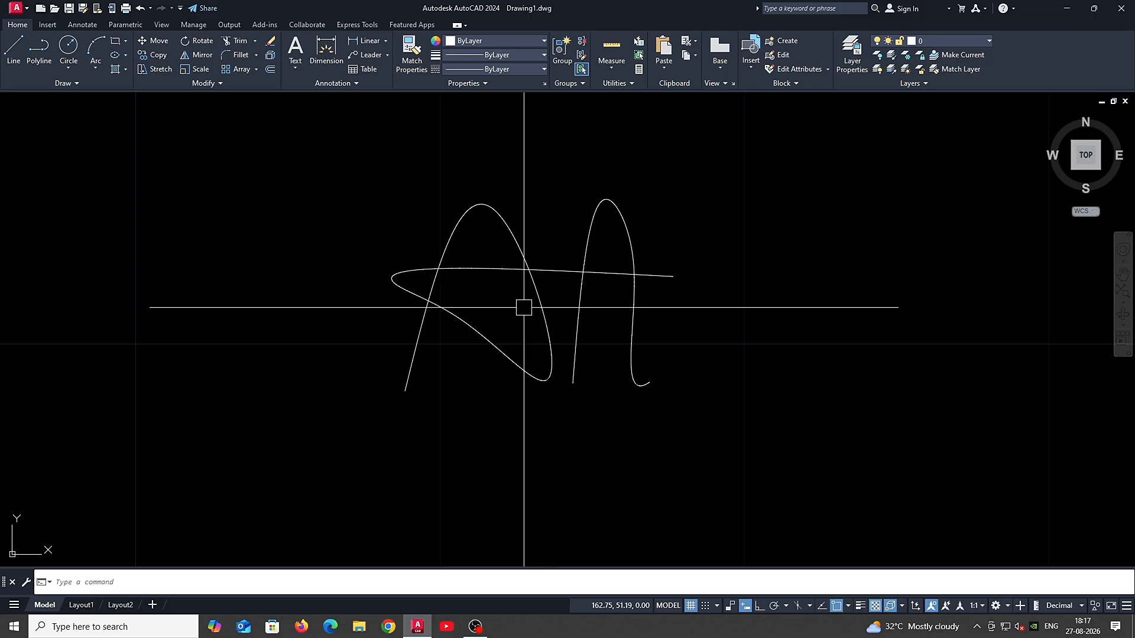
# Step: Draw a small circle of about 0.17 radius centred on the lower starting endpoint of the letter A spline
pyautogui.write('c')
pyautogui.press('space')
pyautogui.click(413, 385)
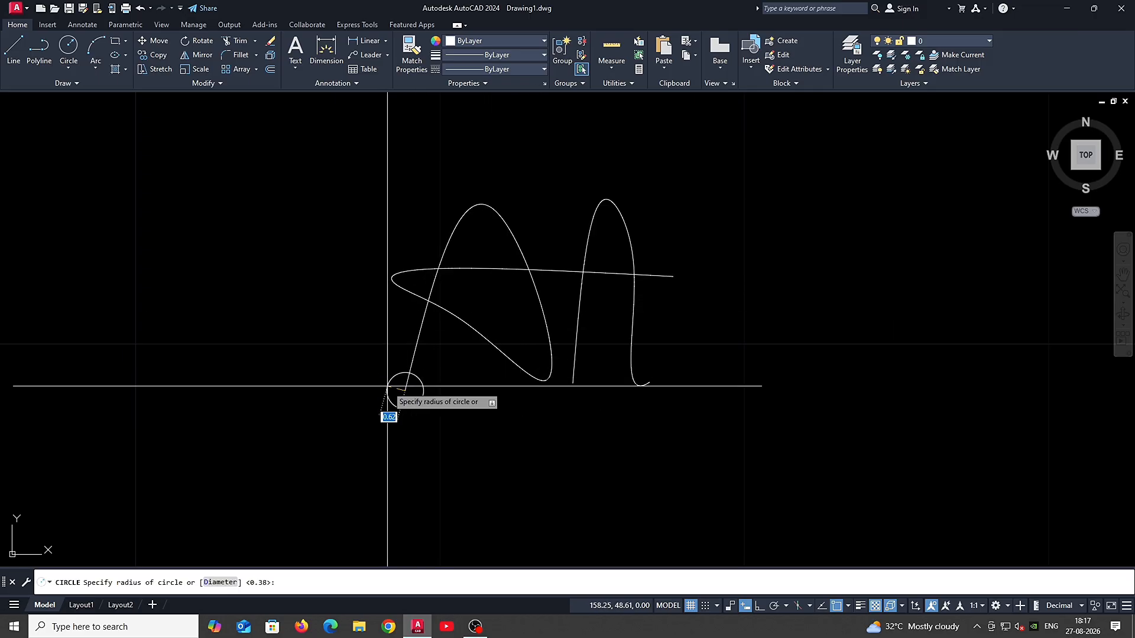
pyautogui.scroll(2, 417, 386)
# Step: Create a path array of the small circle along the whole letter A spline
pyautogui.write('ar')
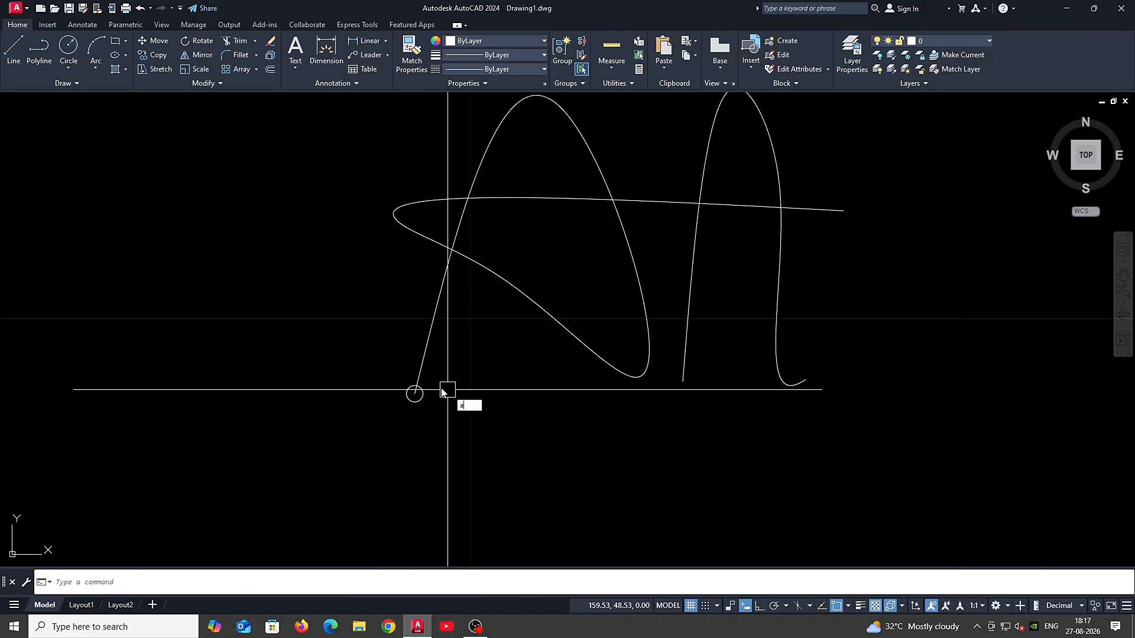
pyautogui.press('space')
pyautogui.click(423, 389)
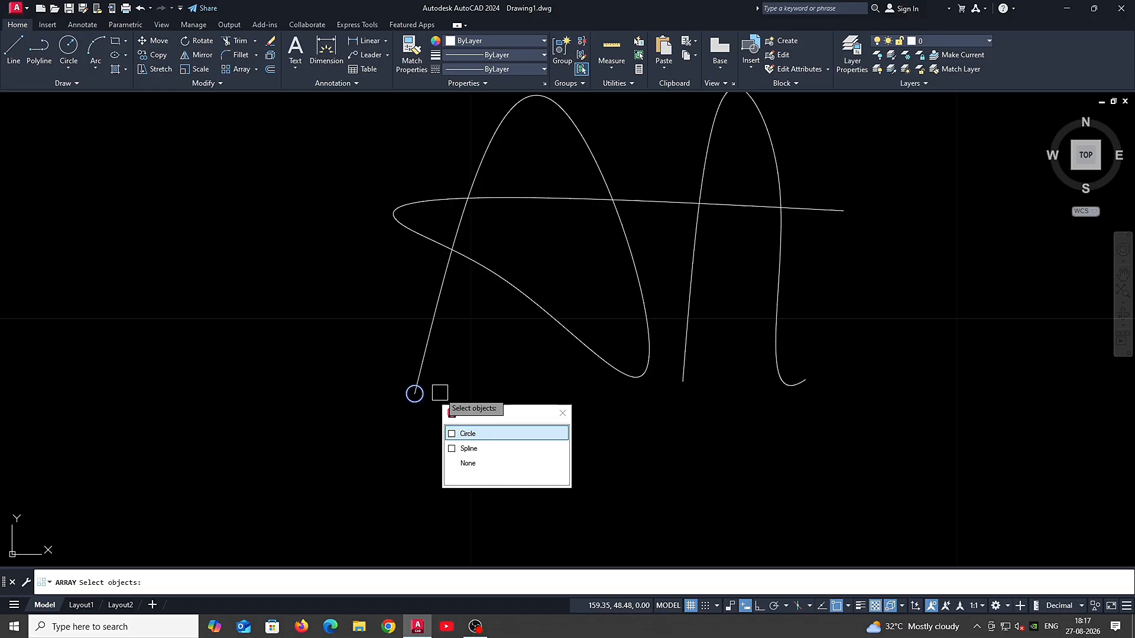
pyautogui.click(467, 435)
pyautogui.scroll(2, 427, 402)
pyautogui.press('Return')
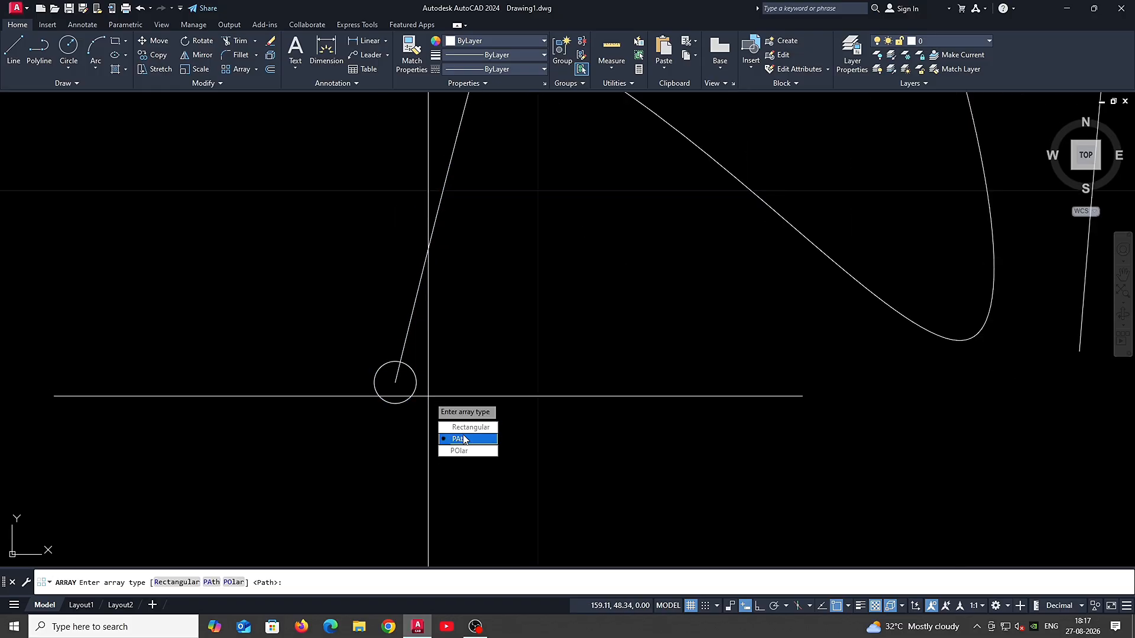
pyautogui.click(464, 439)
pyautogui.scroll(-3, 417, 330)
pyautogui.click(417, 327)
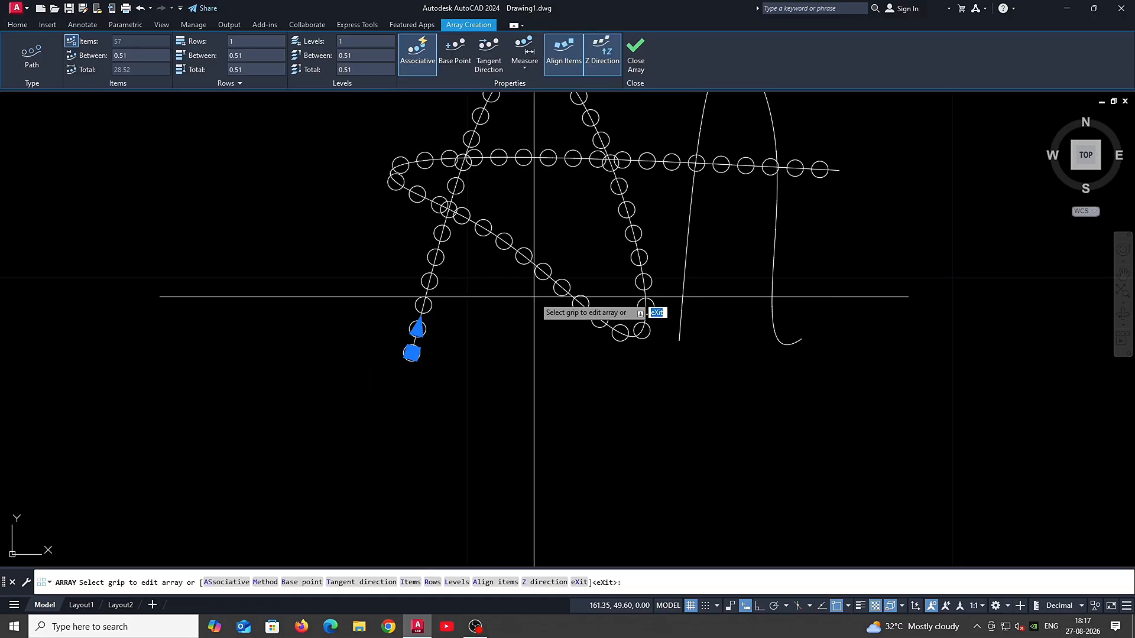
pyautogui.moveTo(409, 372); pyautogui.dragTo(383, 385, button='middle')
pyautogui.press('Return')
# Step: Draw a small circle centred on the lower starting endpoint of the narrow arch spline
pyautogui.scroll(2, 359, 346)
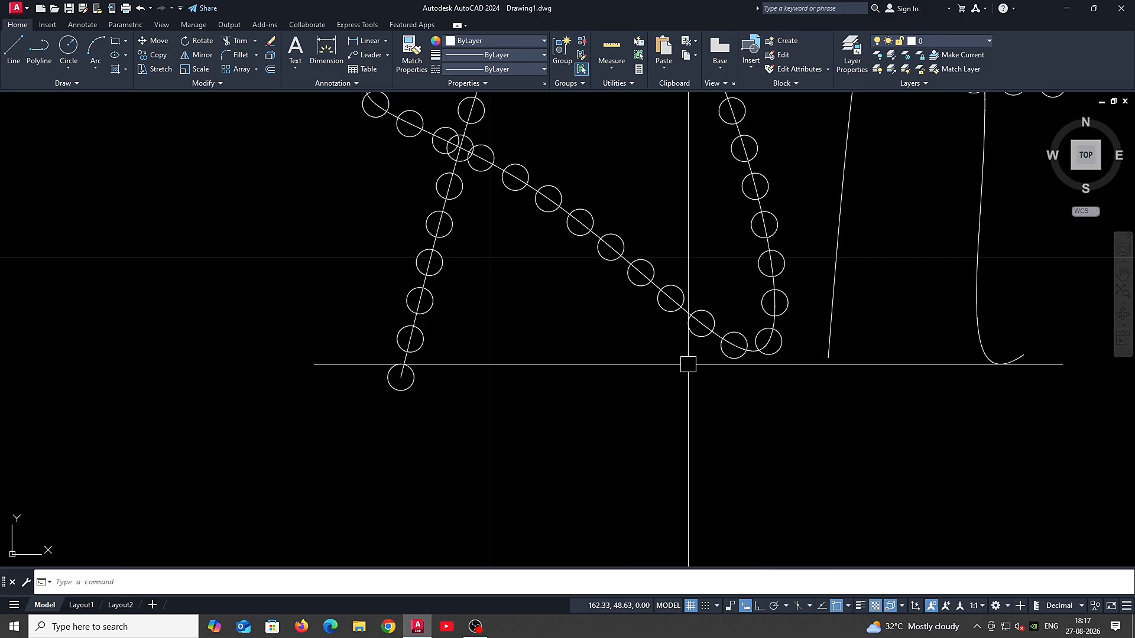
pyautogui.moveTo(811, 367); pyautogui.dragTo(764, 354, button='middle')
pyautogui.write('c')
pyautogui.press('Return')
pyautogui.click(781, 345)
pyautogui.scroll(1, 781, 345)
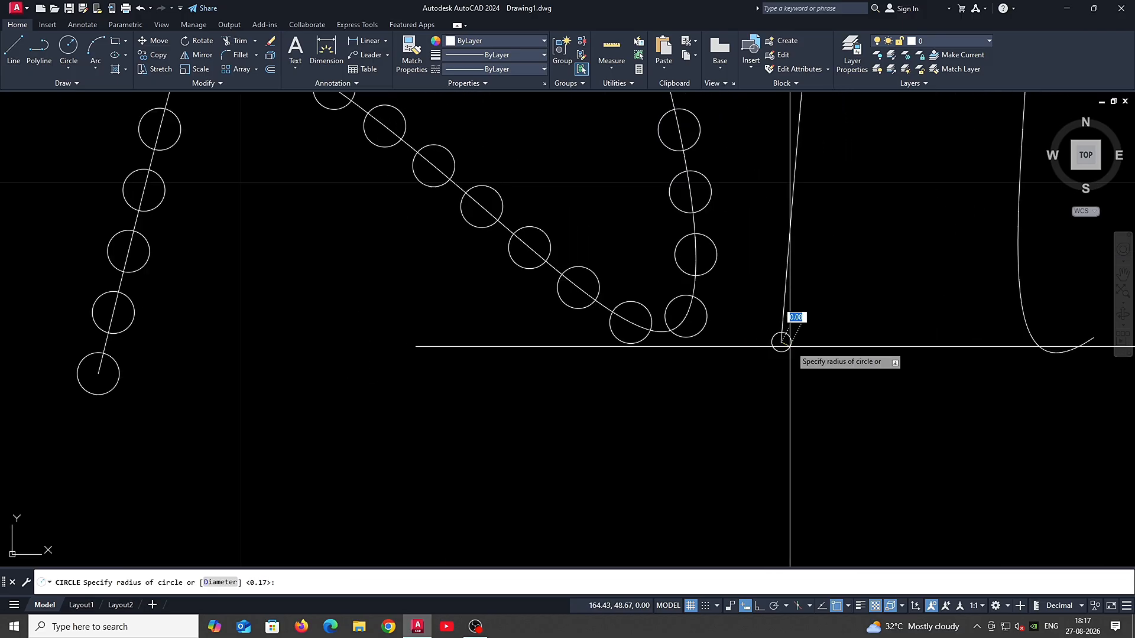
pyautogui.click(799, 342)
pyautogui.scroll(-1, 747, 355)
pyautogui.moveTo(797, 357); pyautogui.dragTo(761, 366, button='middle')
# Step: Create a path array of the new small circle along the narrow arch spline
pyautogui.write('a')
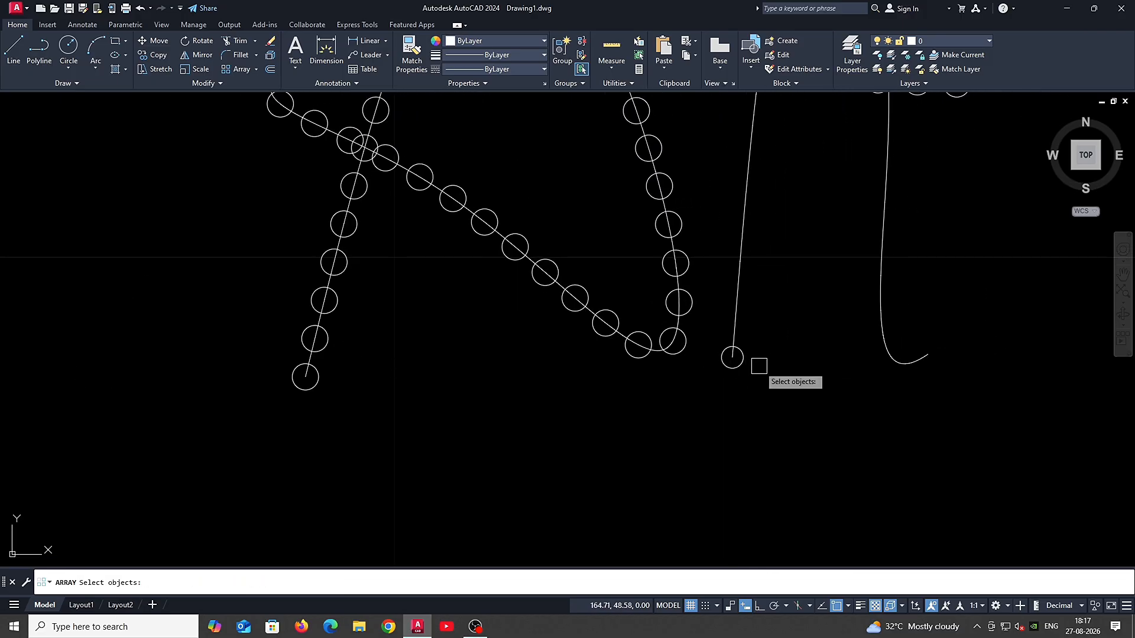
pyautogui.click(749, 359)
pyautogui.scroll(-4, 709, 373)
pyautogui.press('Return')
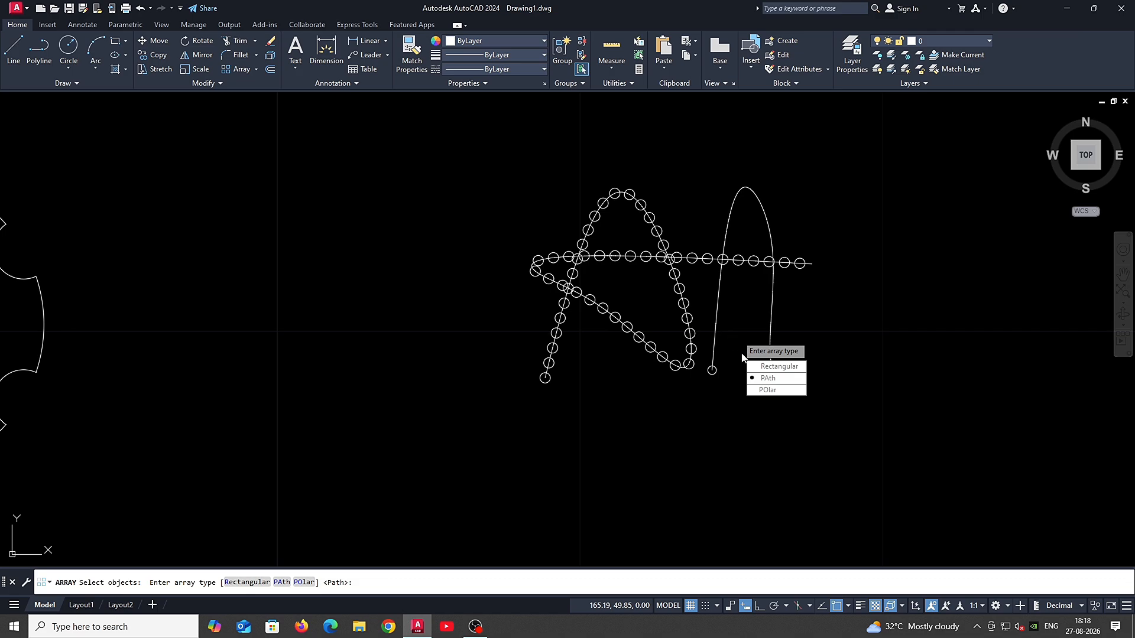
pyautogui.press('Return')
pyautogui.click(714, 306)
pyautogui.press('Return')
# Step: Review the finished hall layouts and the polar and path array examples across the drawing
pyautogui.moveTo(650, 276); pyautogui.dragTo(496, 320, button='middle')
pyautogui.scroll(3, 514, 318)
pyautogui.scroll(-2, 615, 270)
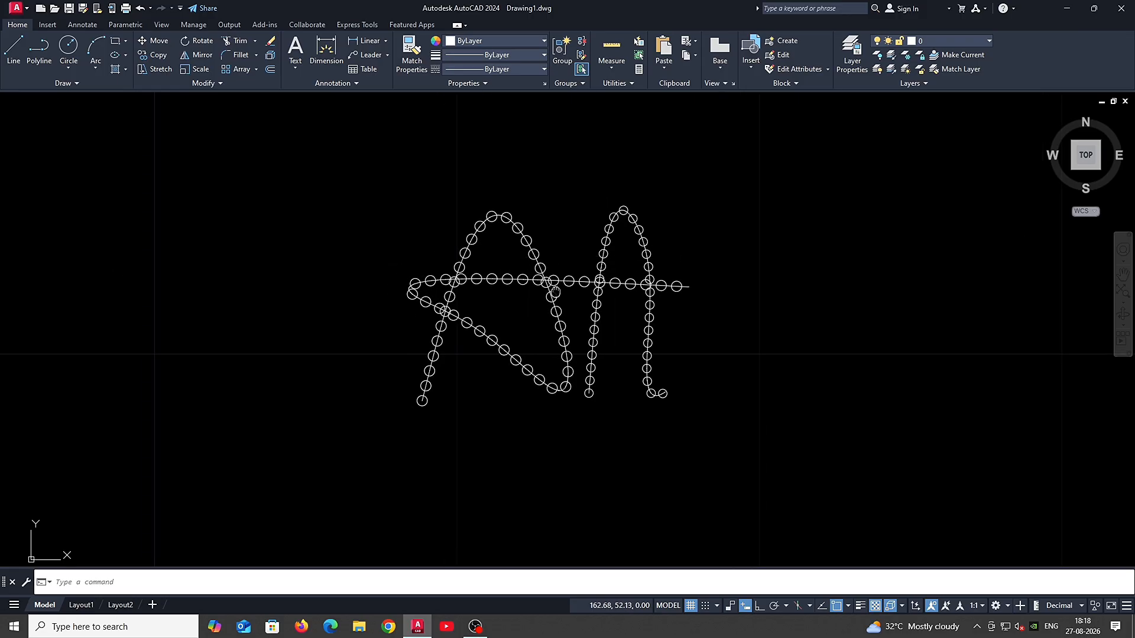
pyautogui.scroll(-2, 789, 314)
pyautogui.scroll(-6, 620, 290)
pyautogui.scroll(5, 559, 296)
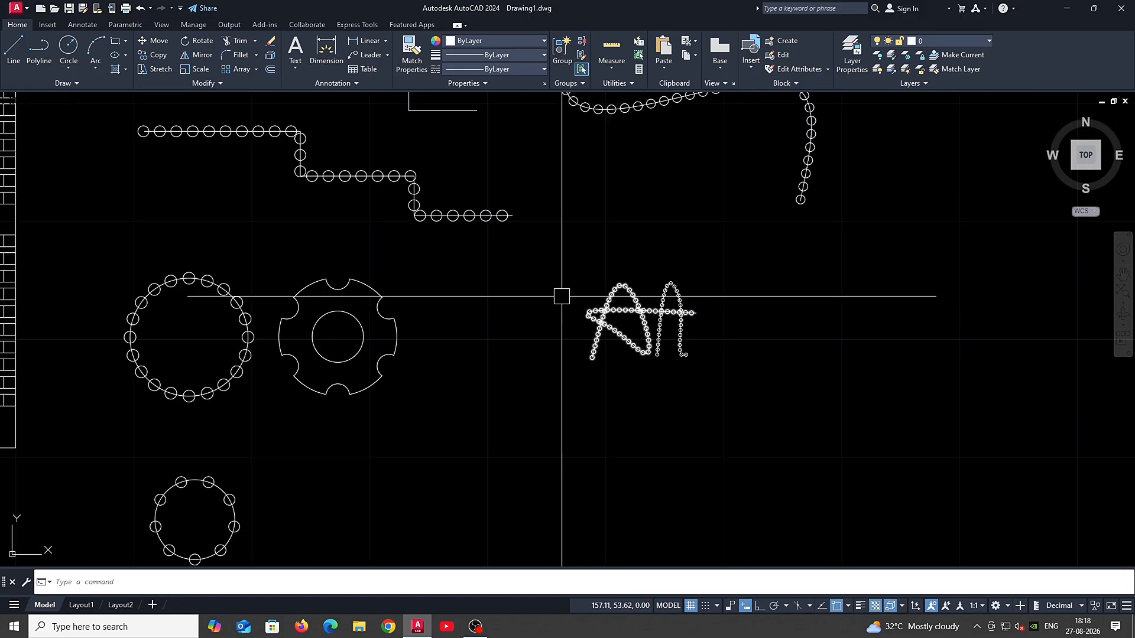
pyautogui.scroll(-3, 589, 274)
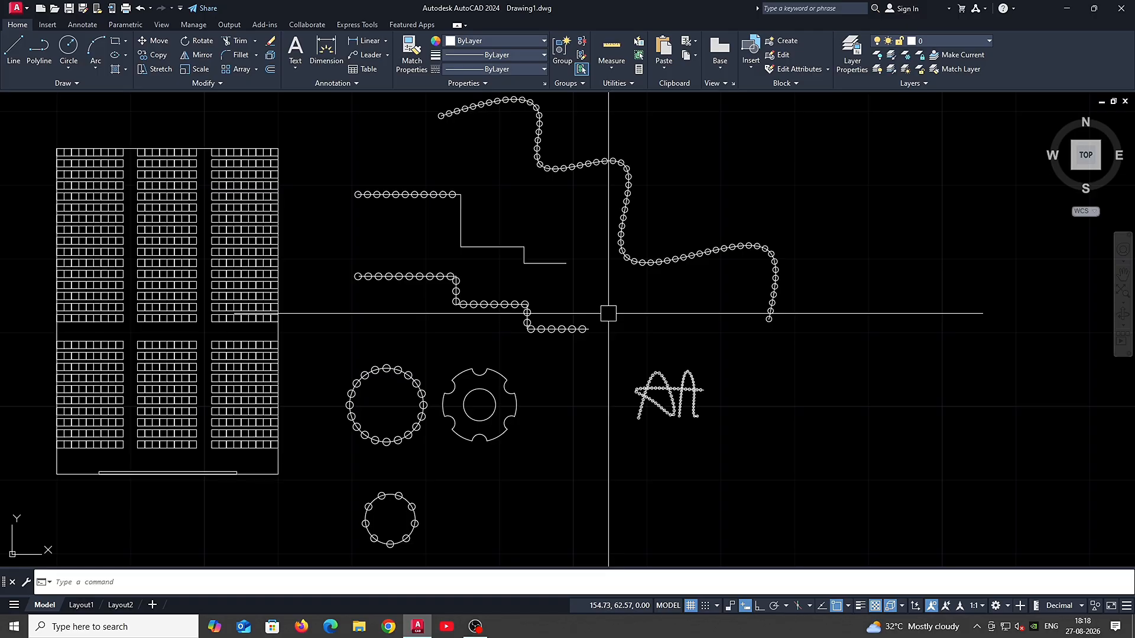
pyautogui.scroll(-4, 614, 366)
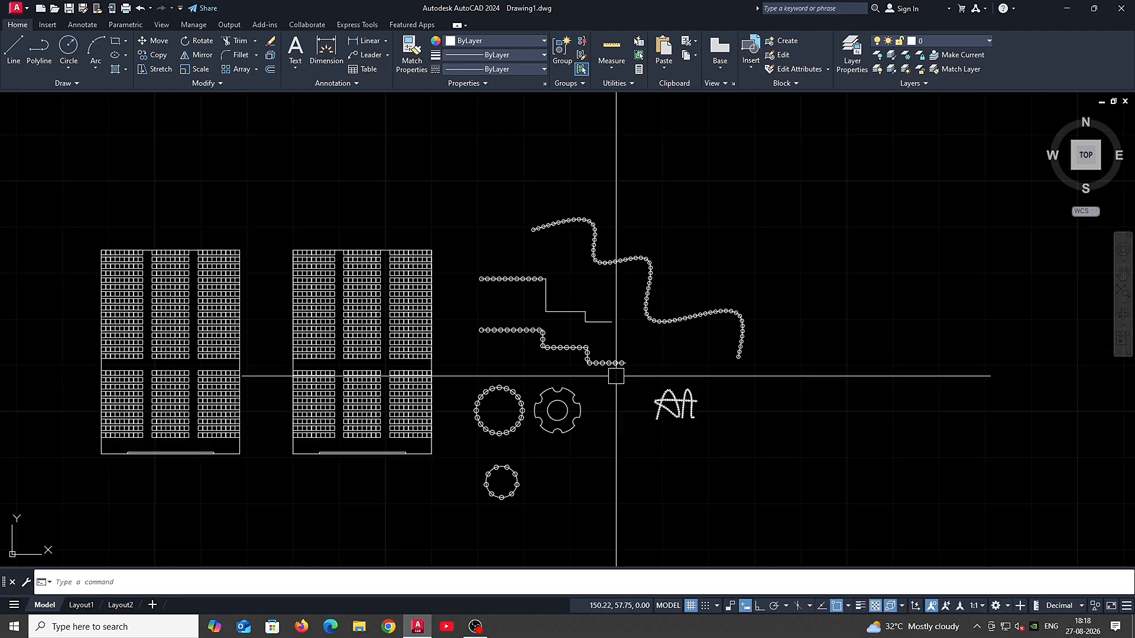
pyautogui.moveTo(489, 390); pyautogui.dragTo(536, 390, button='middle')
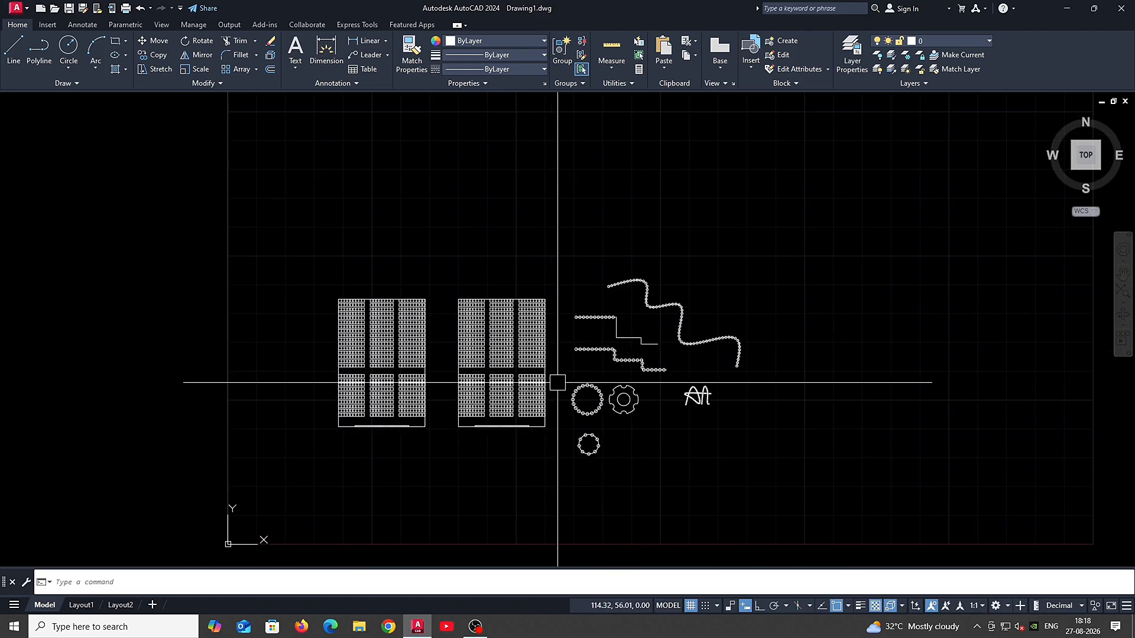
pyautogui.scroll(3, 527, 392)
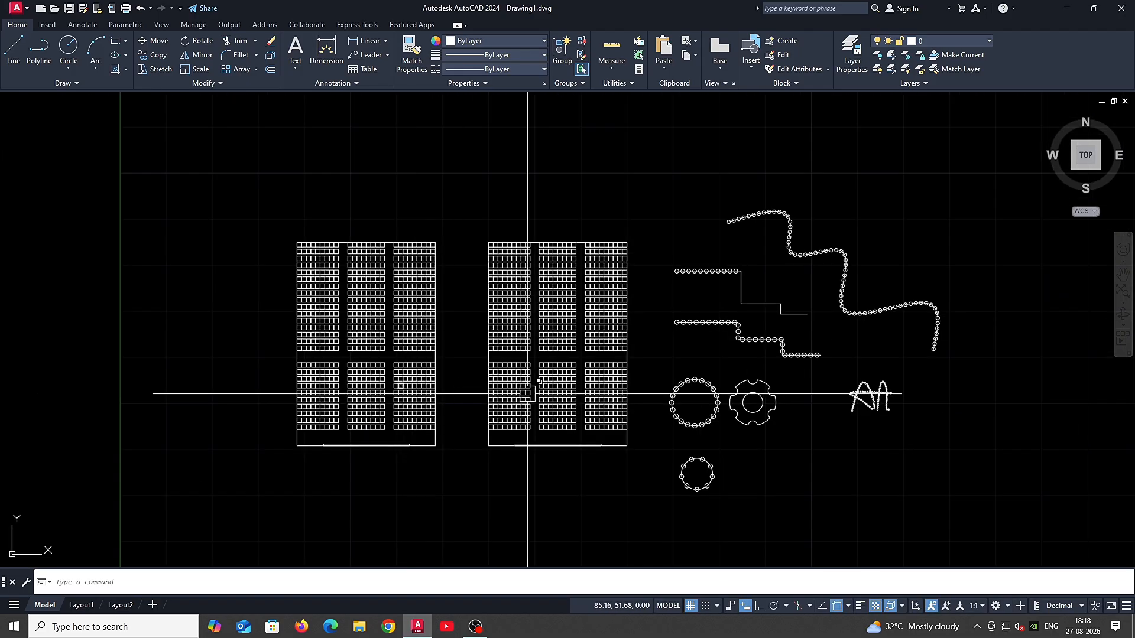
pyautogui.moveTo(779, 456); pyautogui.dragTo(774, 448, button='middle')
pyautogui.scroll(2, 771, 437)
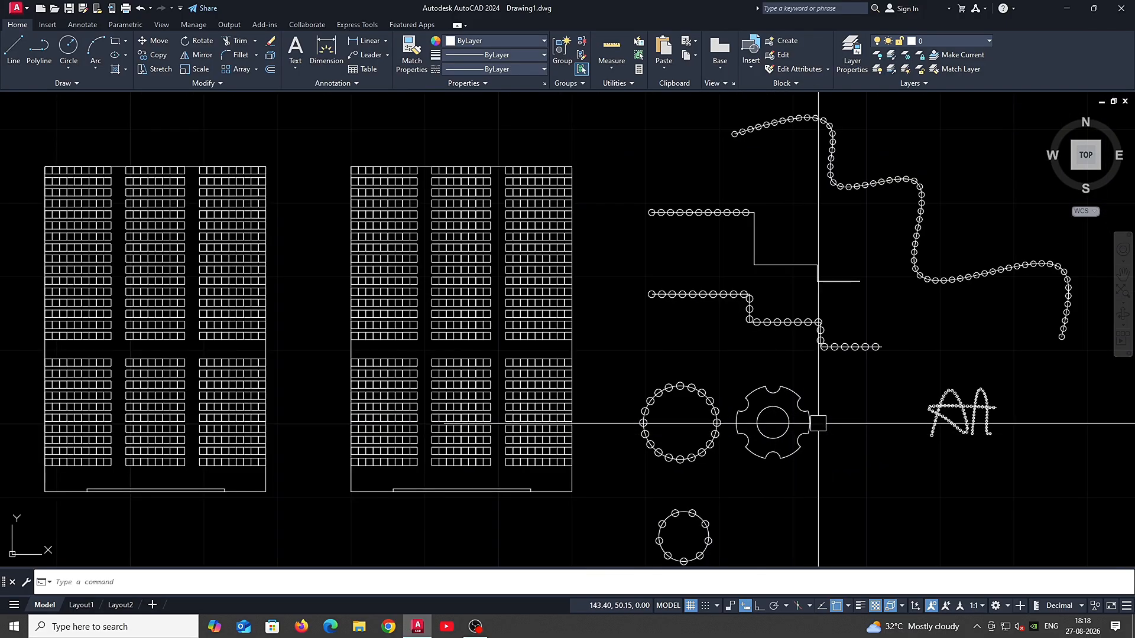
pyautogui.scroll(-2, 811, 430)
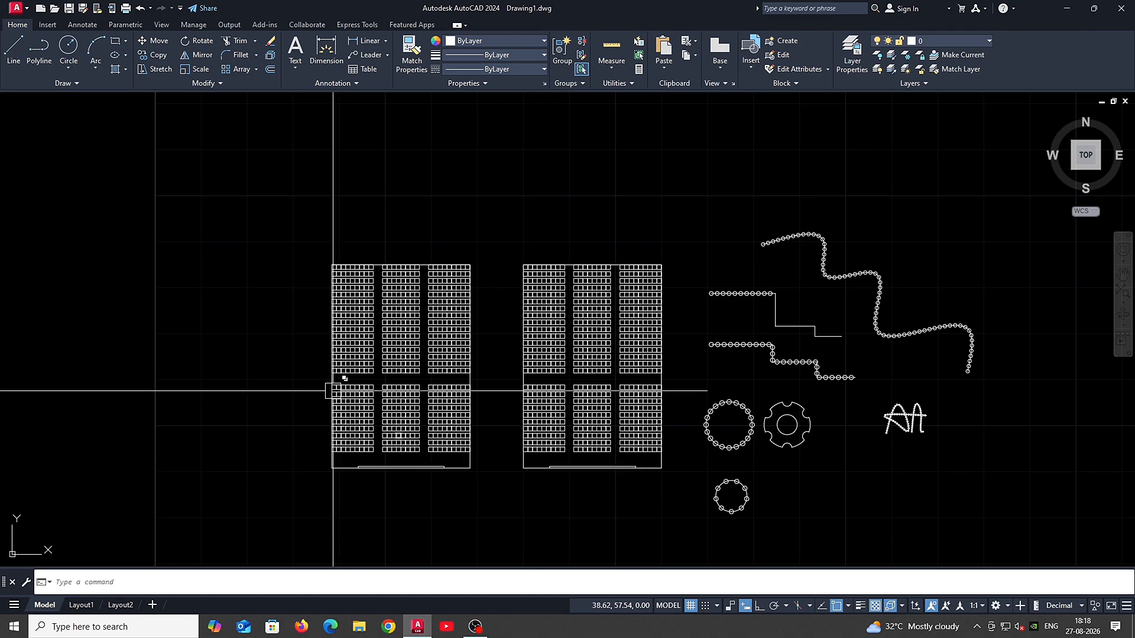
pyautogui.moveTo(431, 386); pyautogui.dragTo(508, 408, button='middle')
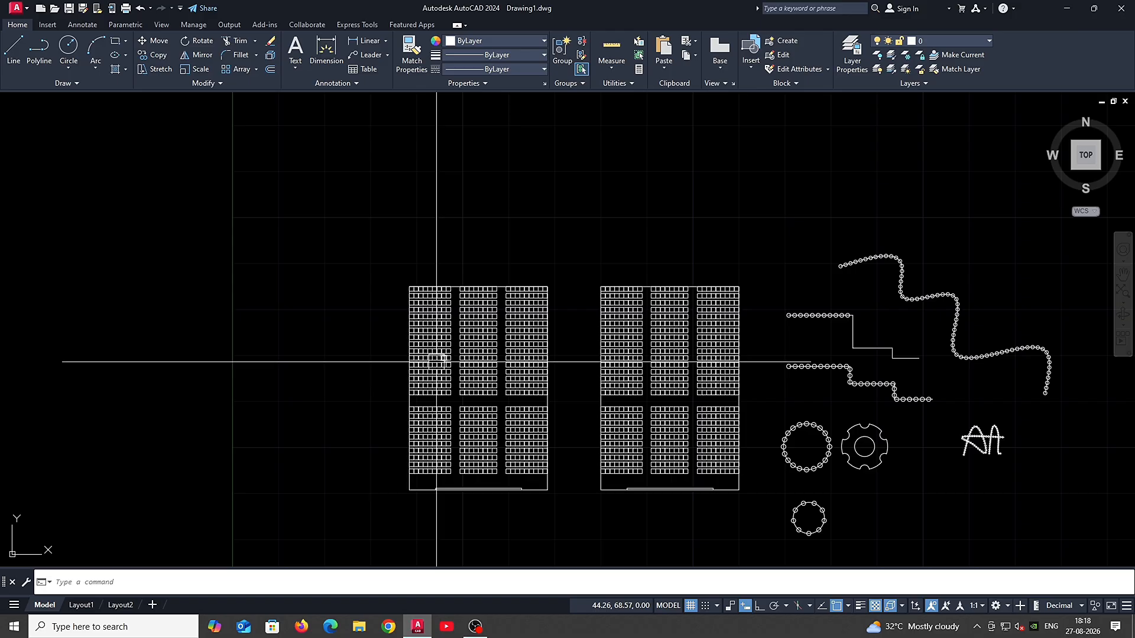
pyautogui.scroll(-1, 656, 328)
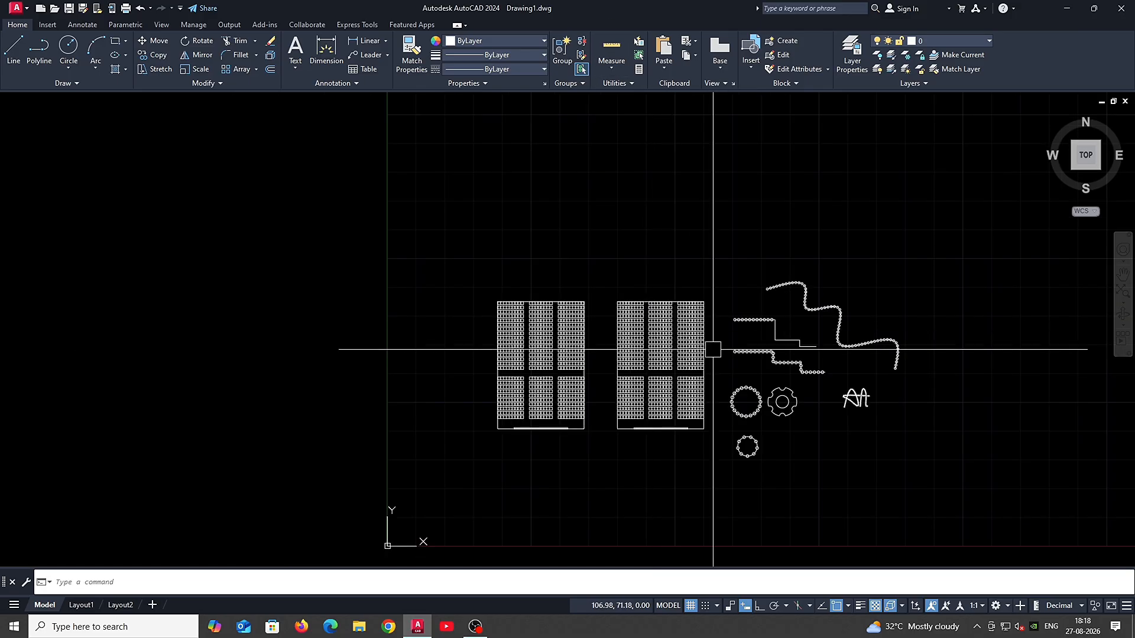
pyautogui.moveTo(711, 349)
pyautogui.mouseDown(button='middle')
pyautogui.moveTo(653, 345)
pyautogui.moveTo(572, 282)
pyautogui.mouseUp(button='middle')
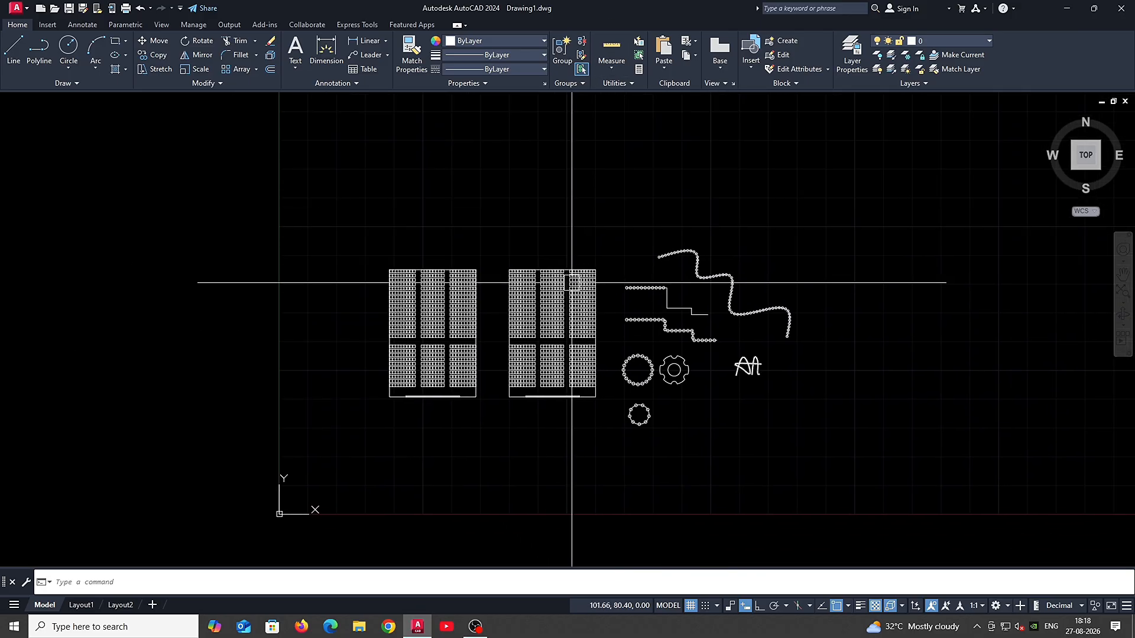
pyautogui.scroll(1, 587, 390)
pyautogui.moveTo(587, 418); pyautogui.dragTo(594, 347, button='middle')
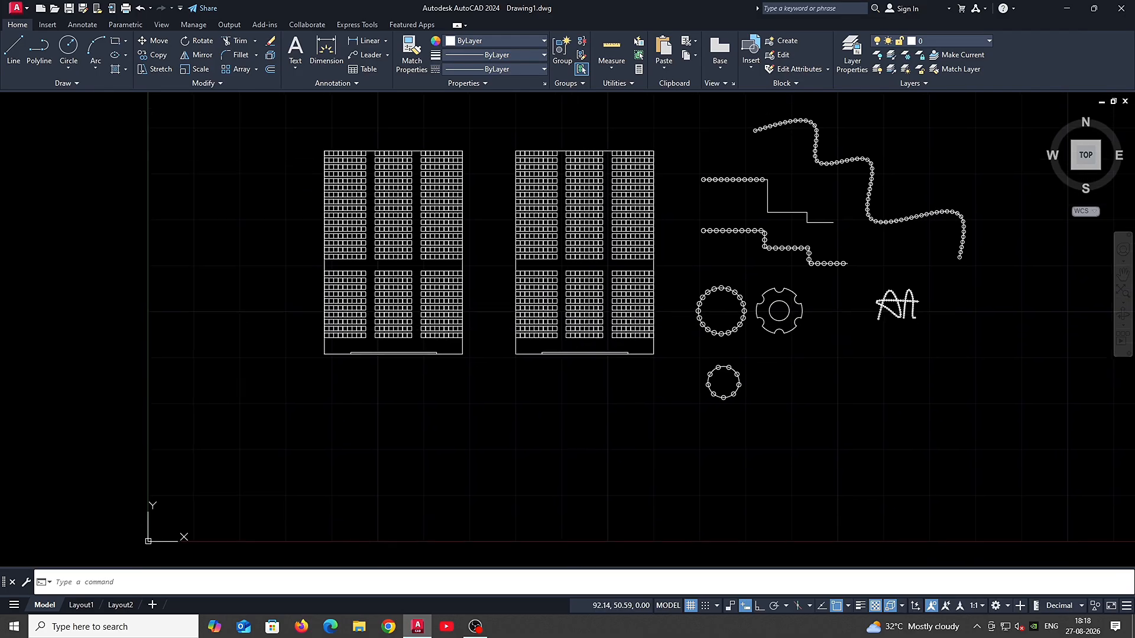
pyautogui.moveTo(549, 136); pyautogui.dragTo(575, 460, button='middle')
pyautogui.scroll(1, 461, 385)
pyautogui.moveTo(304, 375); pyautogui.dragTo(445, 435, button='middle')
pyautogui.scroll(-2, 502, 374)
pyautogui.scroll(-2, 553, 499)
pyautogui.moveTo(566, 480)
pyautogui.mouseDown(button='middle')
pyautogui.moveTo(540, 413)
pyautogui.moveTo(506, 415)
pyautogui.mouseUp(button='middle')
pyautogui.moveTo(460, 523); pyautogui.dragTo(514, 334, button='middle')
pyautogui.scroll(2, 514, 334)
pyautogui.scroll(1, 557, 228)
pyautogui.moveTo(558, 228); pyautogui.dragTo(565, 280, button='middle')
pyautogui.scroll(1, 566, 280)
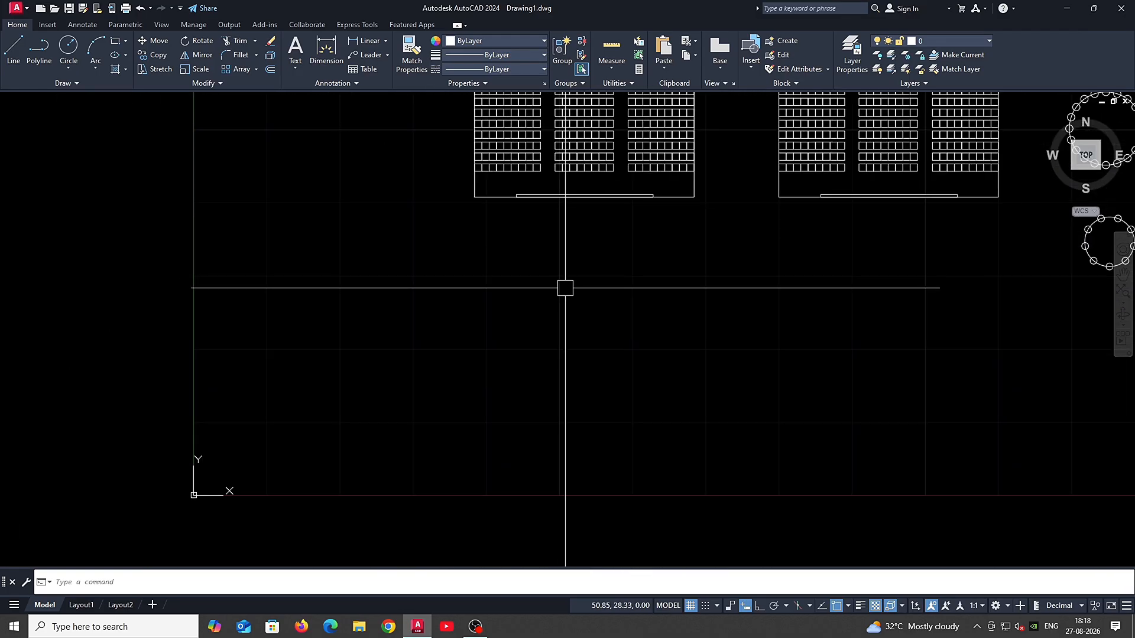
pyautogui.write('ec')
pyautogui.press('Return')
pyautogui.click(360, 437)
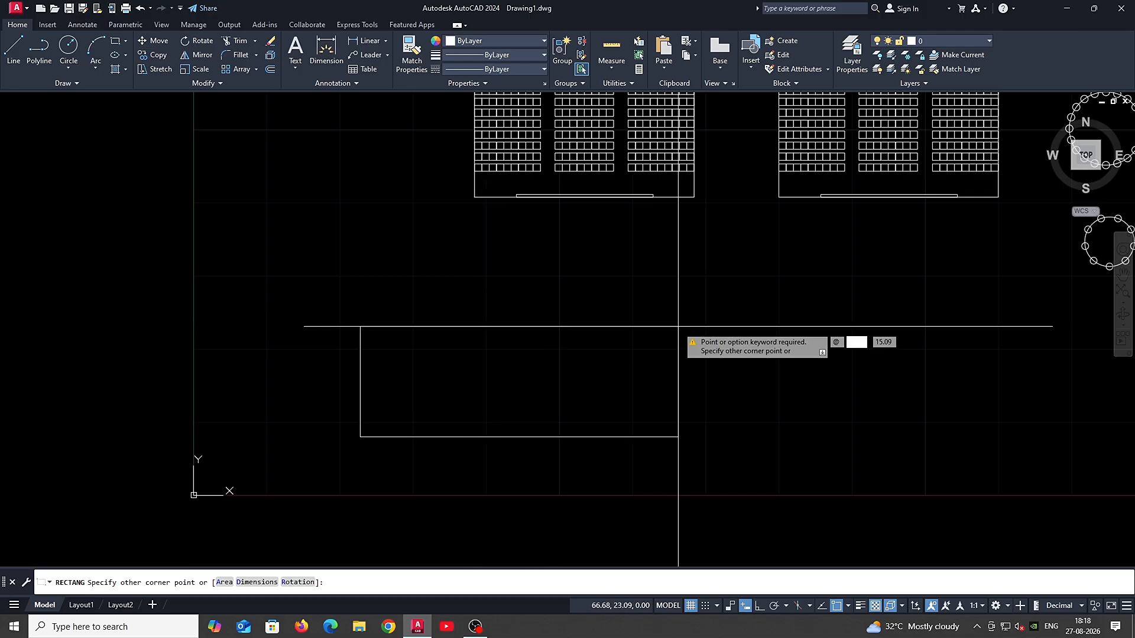
pyautogui.press('Escape')
# Step: Draw a 5 by 5 square in the empty area below the hall layouts
pyautogui.write('re')
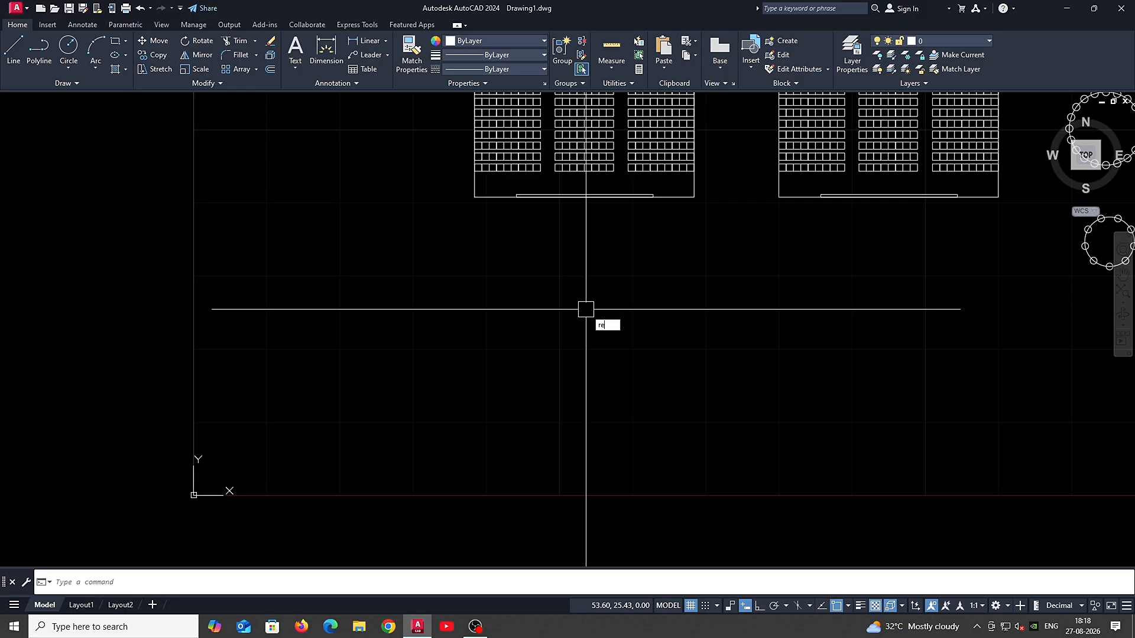
pyautogui.write('c')
pyautogui.press('Return')
pyautogui.click(395, 443)
pyautogui.write('@5,5')
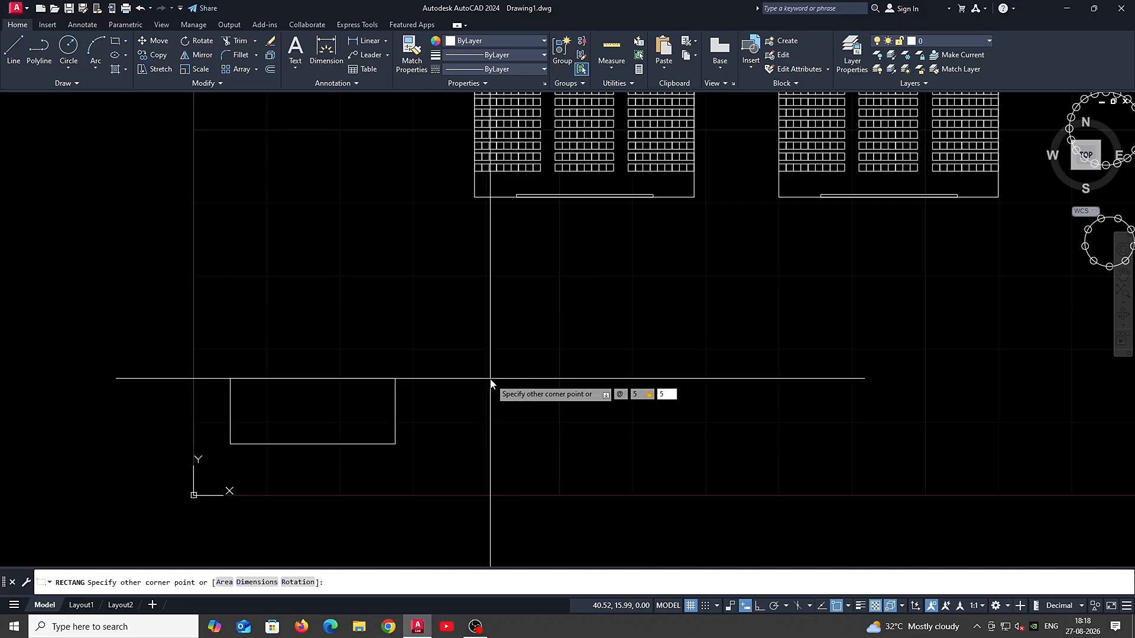
pyautogui.press('Return')
pyautogui.scroll(2, 510, 455)
# Step: Draw a rising sloped line beside the square and a shorter, slightly falling line below its far end
pyautogui.write('l')
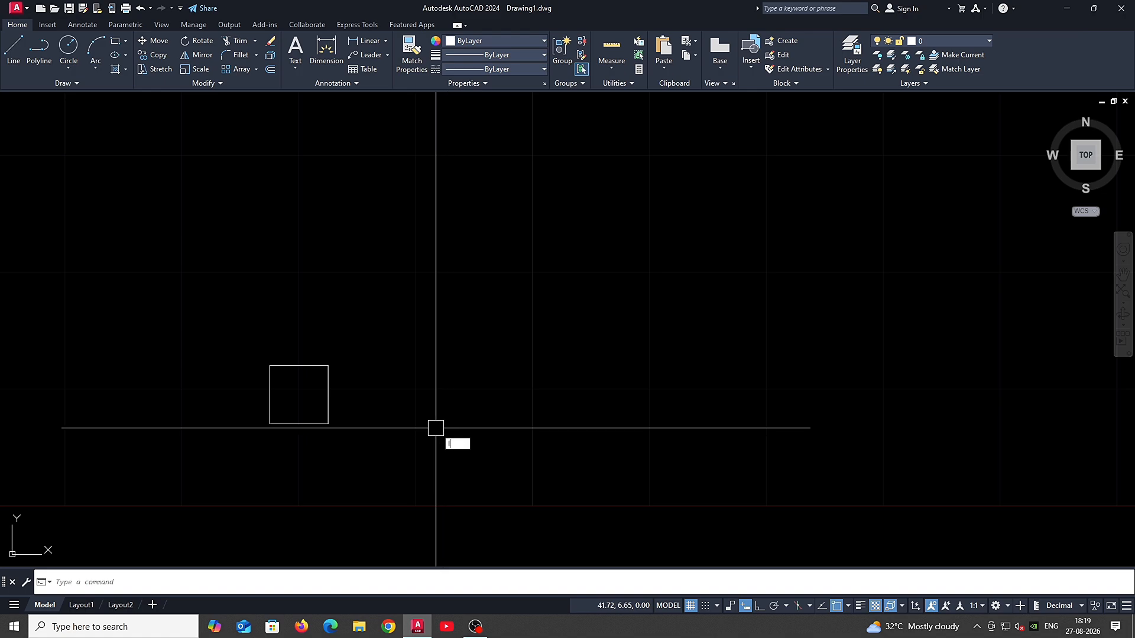
pyautogui.press('Return')
pyautogui.click(347, 451)
pyautogui.click(602, 366)
pyautogui.press('Return')
pyautogui.press('Return')
pyautogui.click(514, 449)
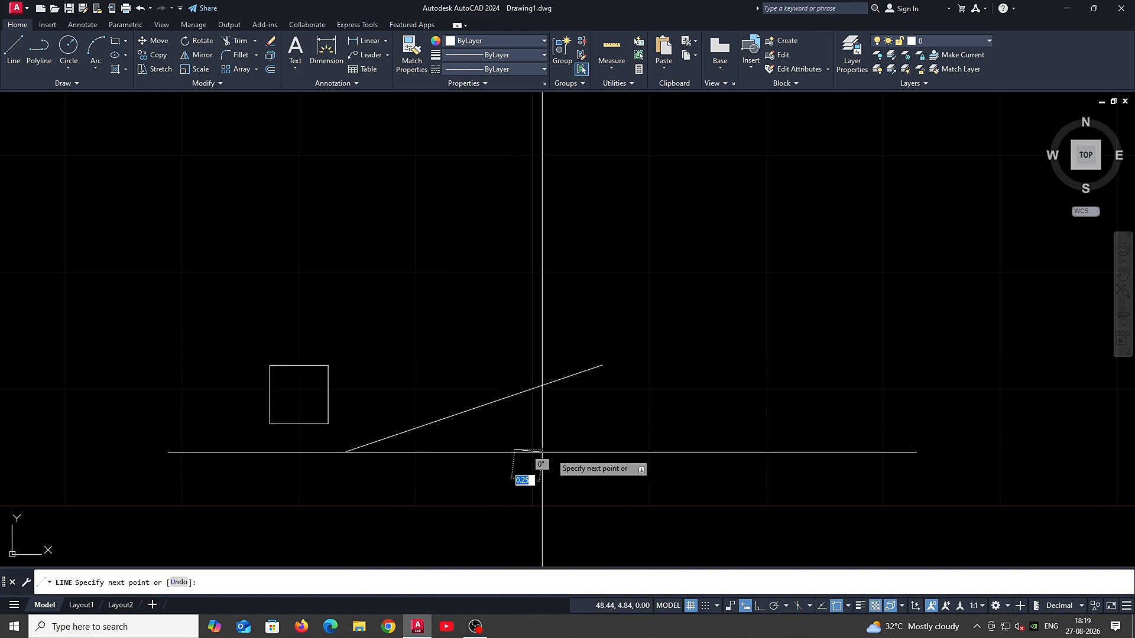
pyautogui.click(689, 460)
pyautogui.press('Return')
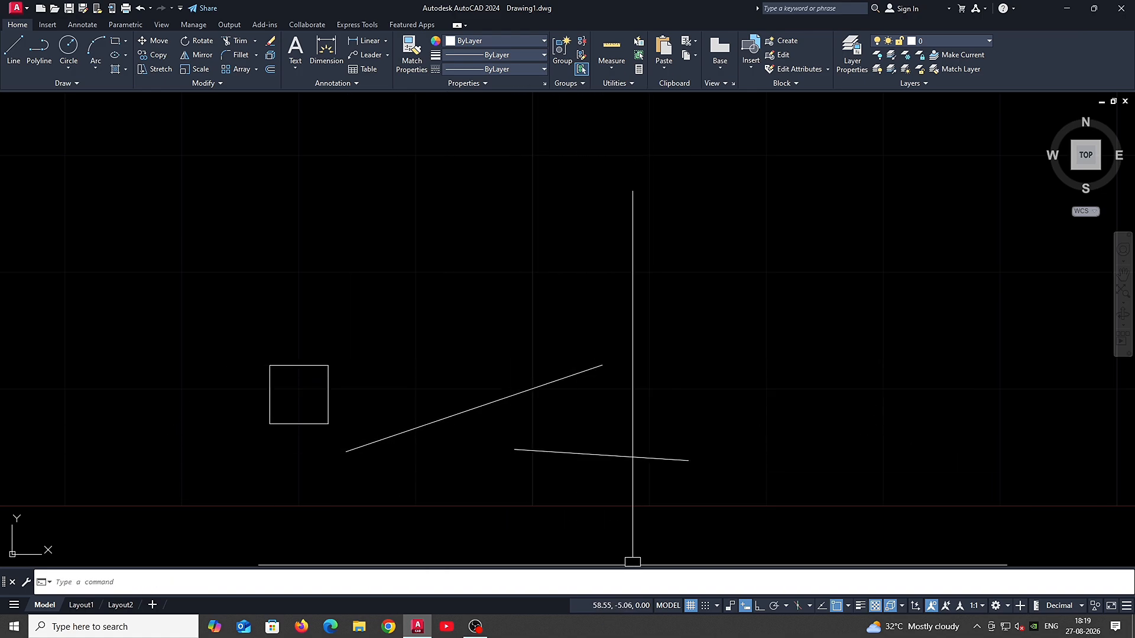
# Step: Turn on Ortho mode and draw a horizontal line above the sloped line and a vertical line farther up
pyautogui.click(759, 606)
pyautogui.press('Return')
pyautogui.click(436, 267)
pyautogui.click(652, 267)
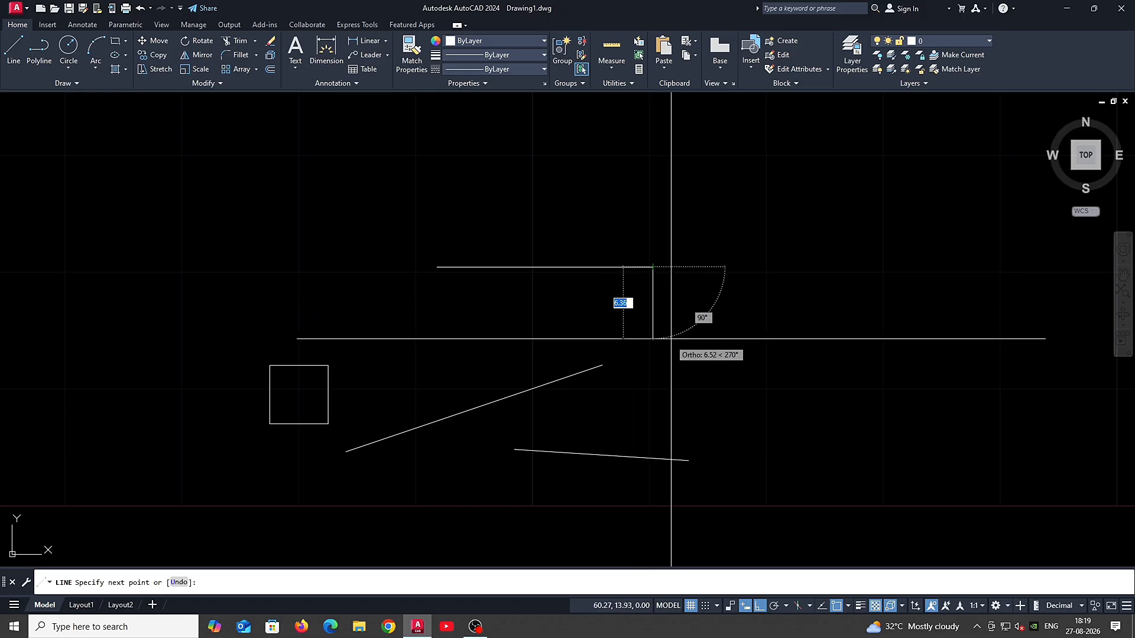
pyautogui.press('Return')
pyautogui.press('Return')
pyautogui.click(682, 120)
pyautogui.click(698, 230)
pyautogui.press('Return')
# Step: Draw a circle to the left of the small square in the empty area below the hall layouts
pyautogui.moveTo(624, 286); pyautogui.dragTo(715, 276, button='middle')
pyautogui.write('c')
pyautogui.press('Return')
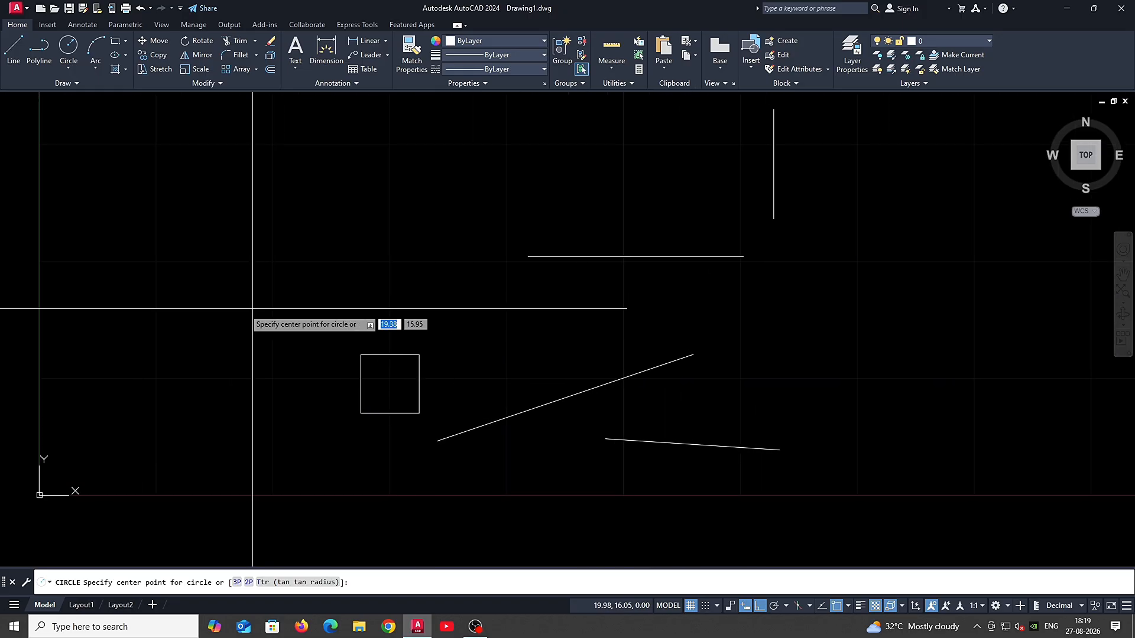
pyautogui.click(143, 286)
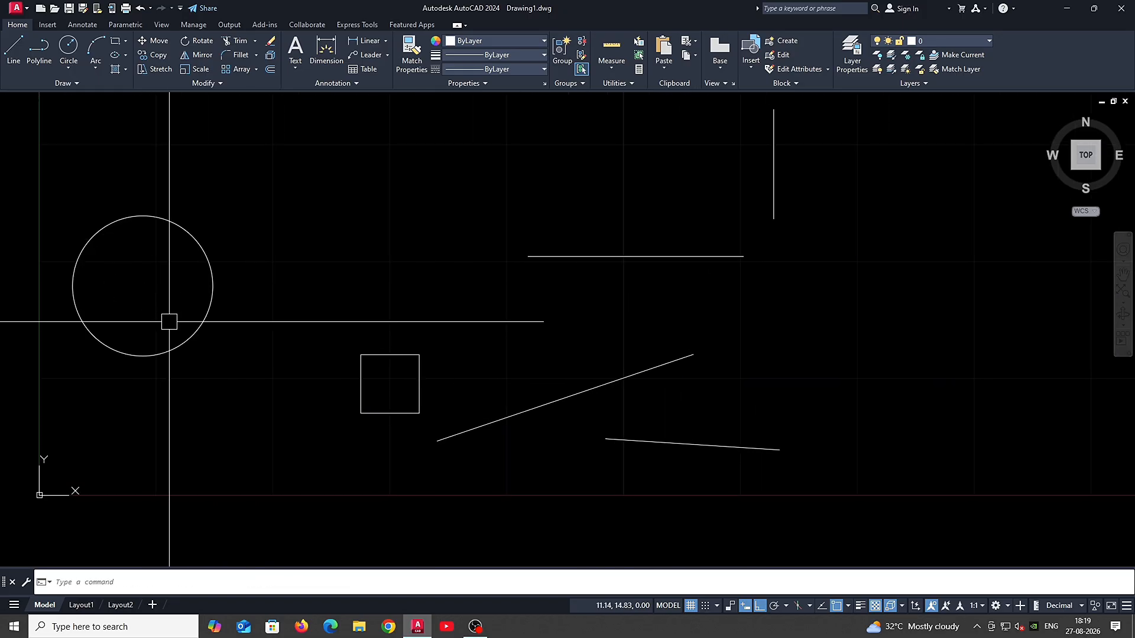
pyautogui.click(169, 321)
# Step: Draw a 10 by 10 square above the small square, between the circle and the horizontal line
pyautogui.moveTo(392, 372); pyautogui.dragTo(451, 437, button='middle')
pyautogui.write('rec')
pyautogui.press('Return')
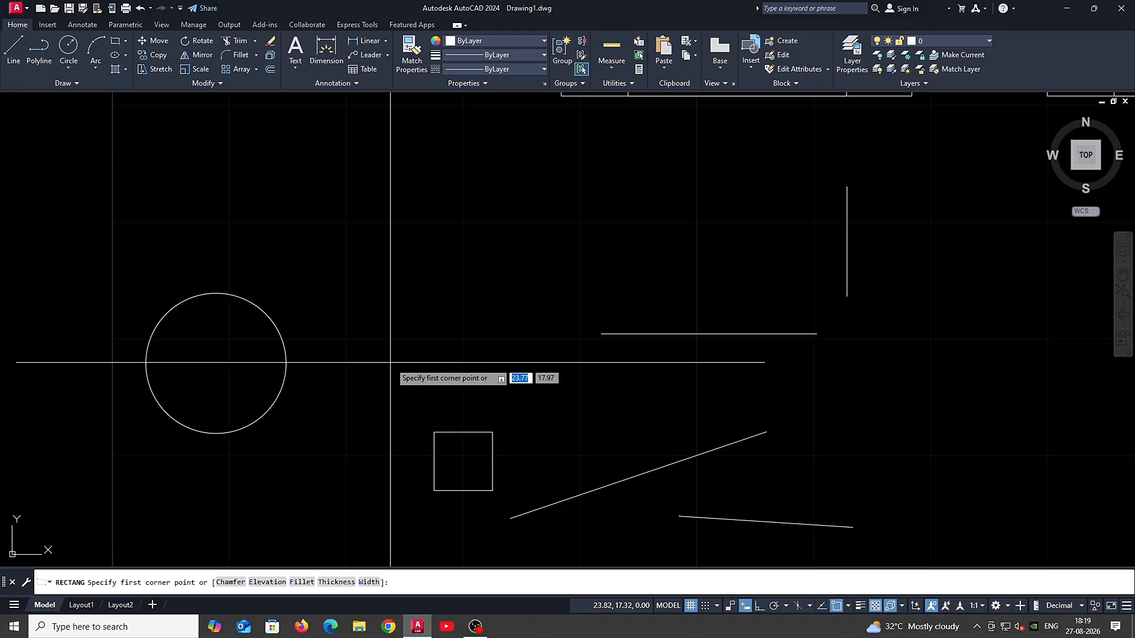
pyautogui.click(388, 363)
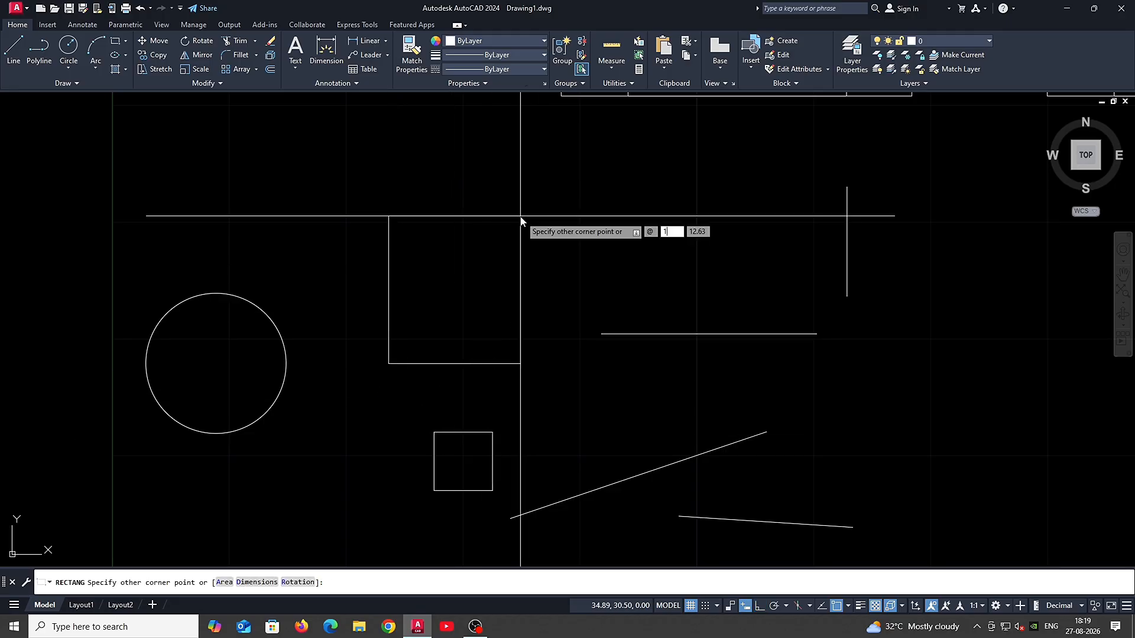
pyautogui.press('Return')
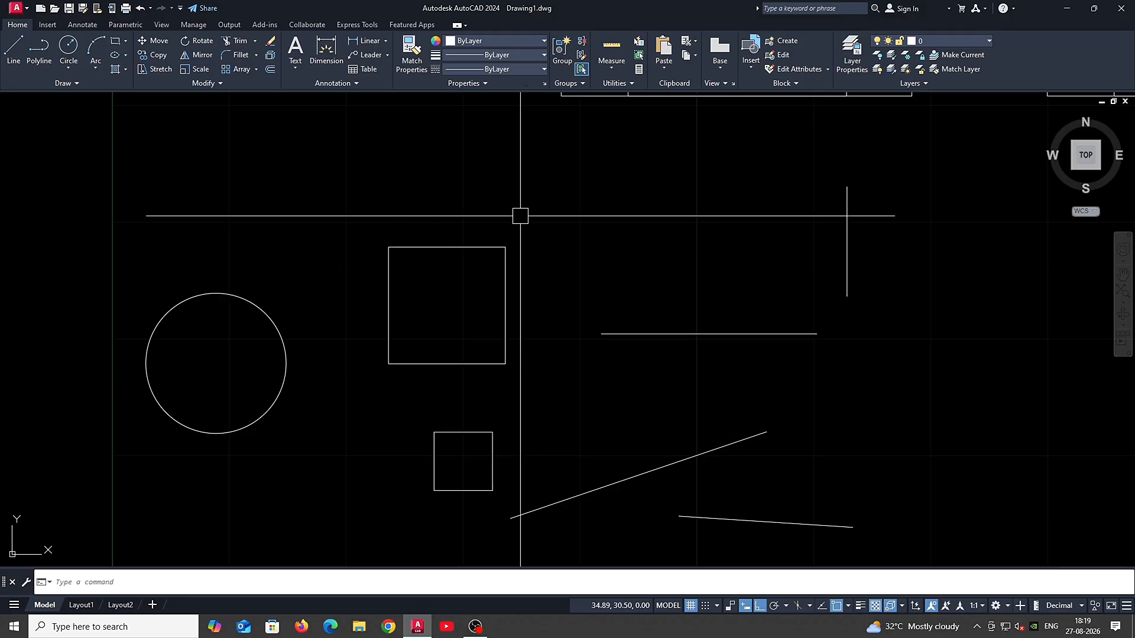
pyautogui.moveTo(636, 407); pyautogui.dragTo(694, 395, button='middle')
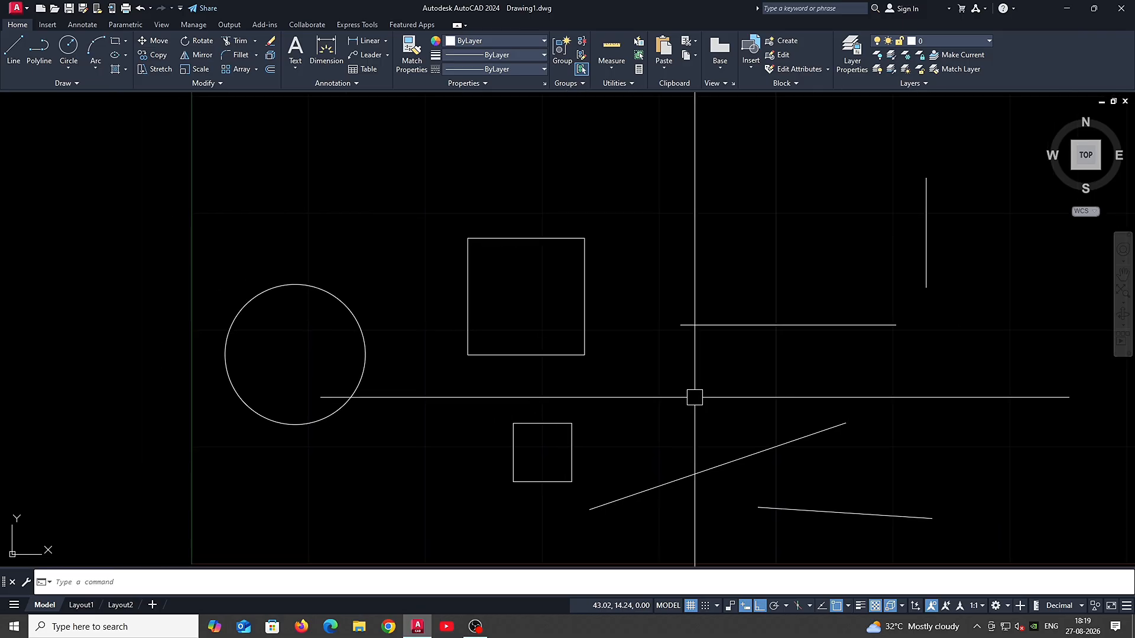
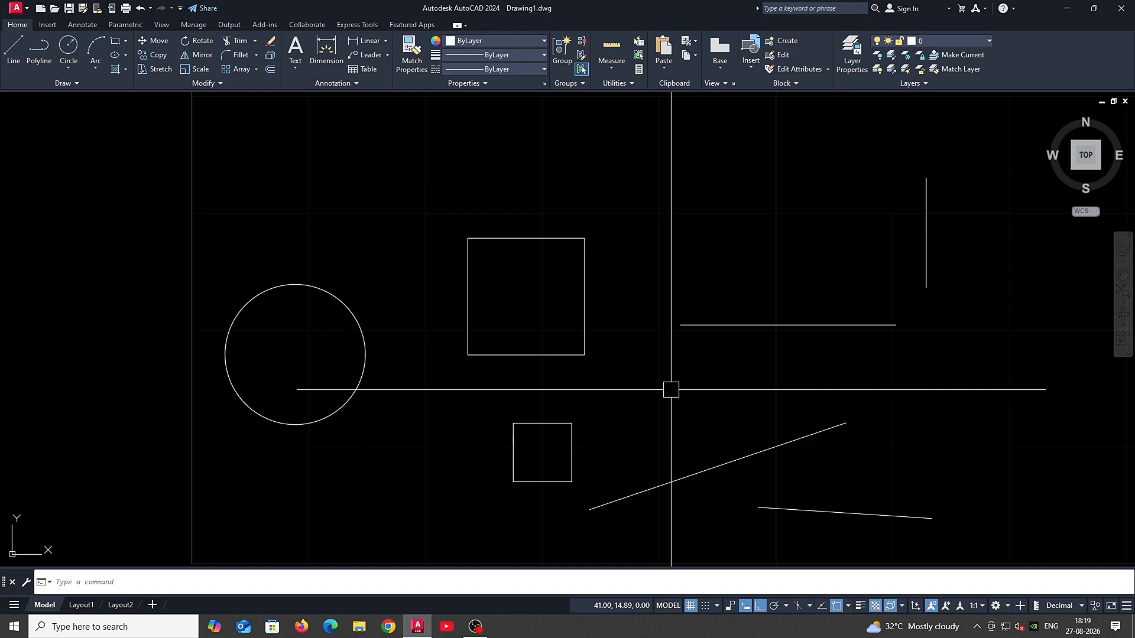
# Step: Add linear dimensions for the 10 by 10 square's width above it and its height on its right side
pyautogui.write('li')
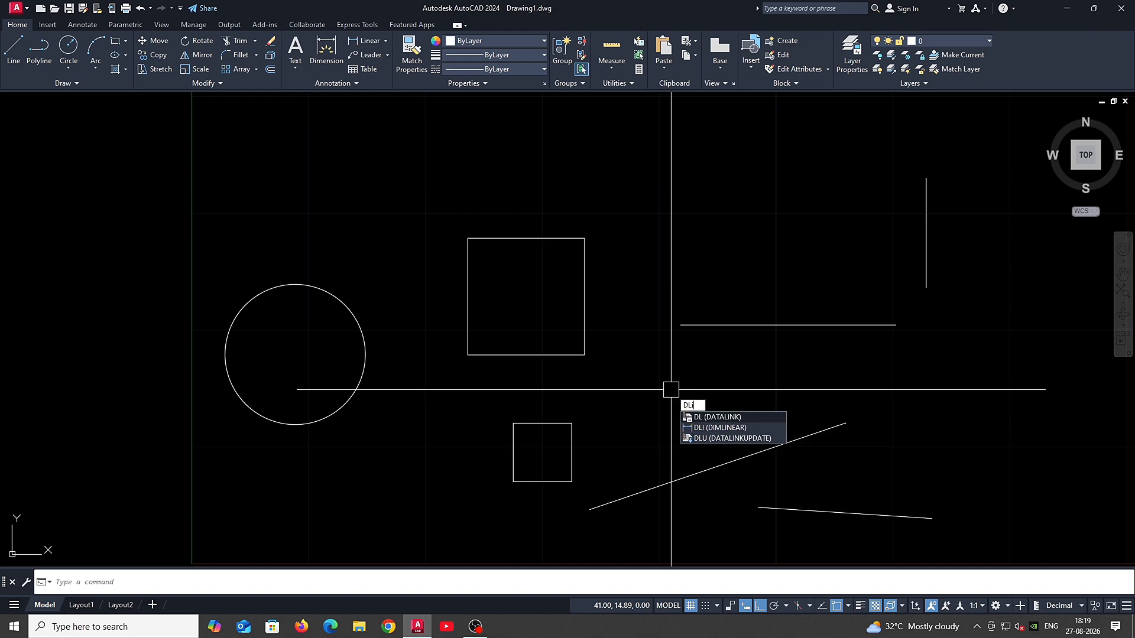
pyautogui.press('Return')
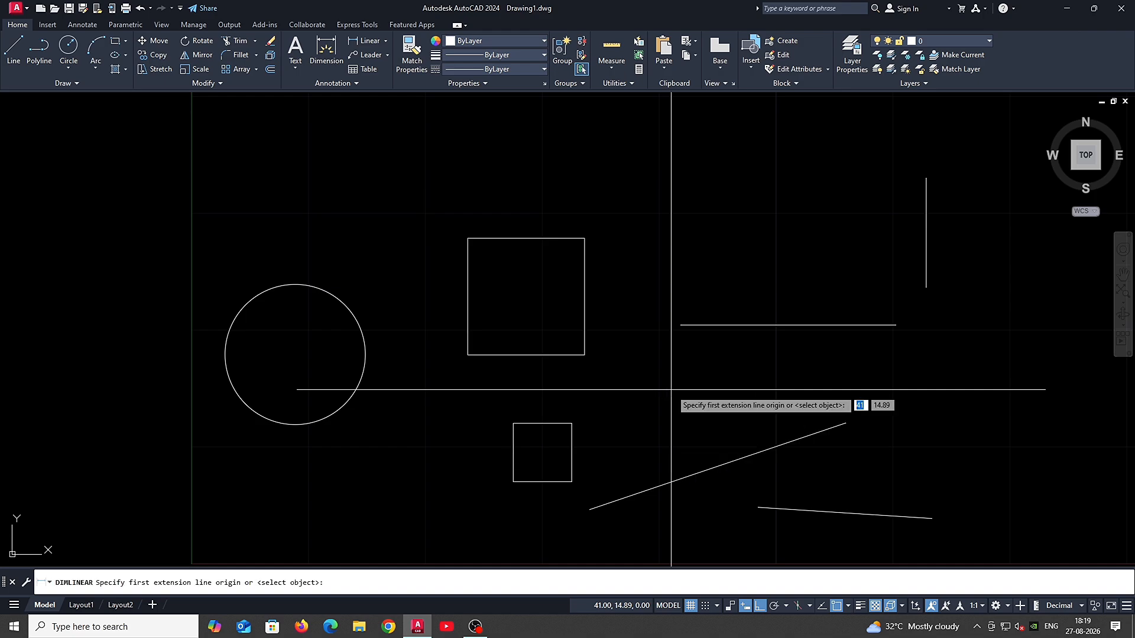
pyautogui.click(469, 238)
pyautogui.click(584, 238)
pyautogui.scroll(2, 546, 234)
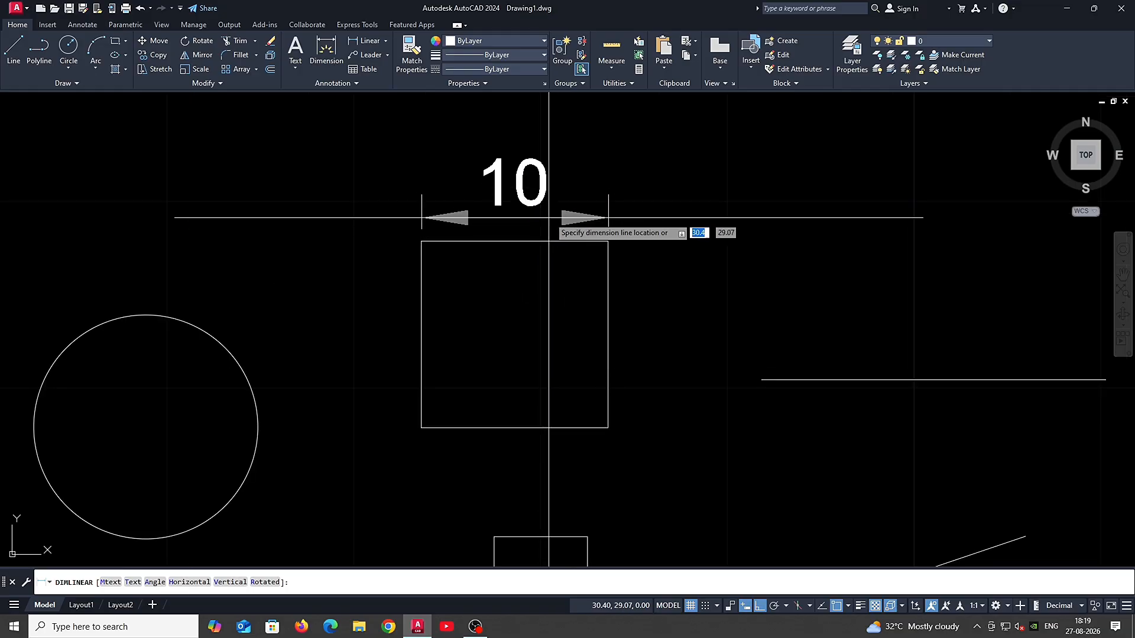
pyautogui.click(552, 210)
pyautogui.scroll(-2, 617, 192)
pyautogui.moveTo(615, 293); pyautogui.dragTo(569, 287, button='middle')
pyautogui.press('Return')
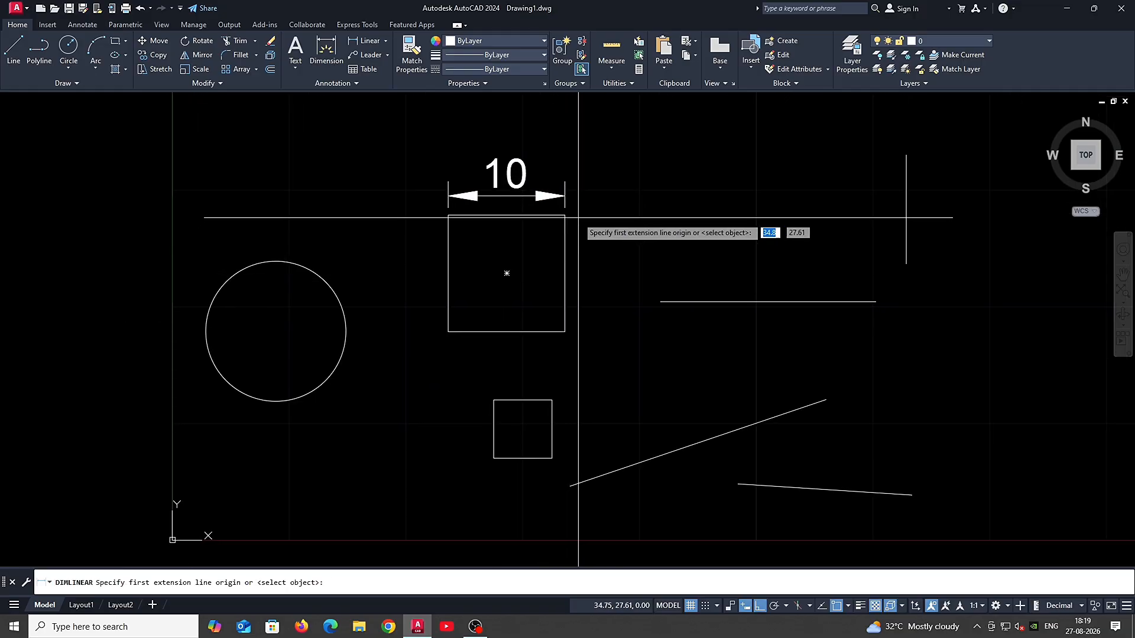
pyautogui.click(565, 215)
pyautogui.click(565, 332)
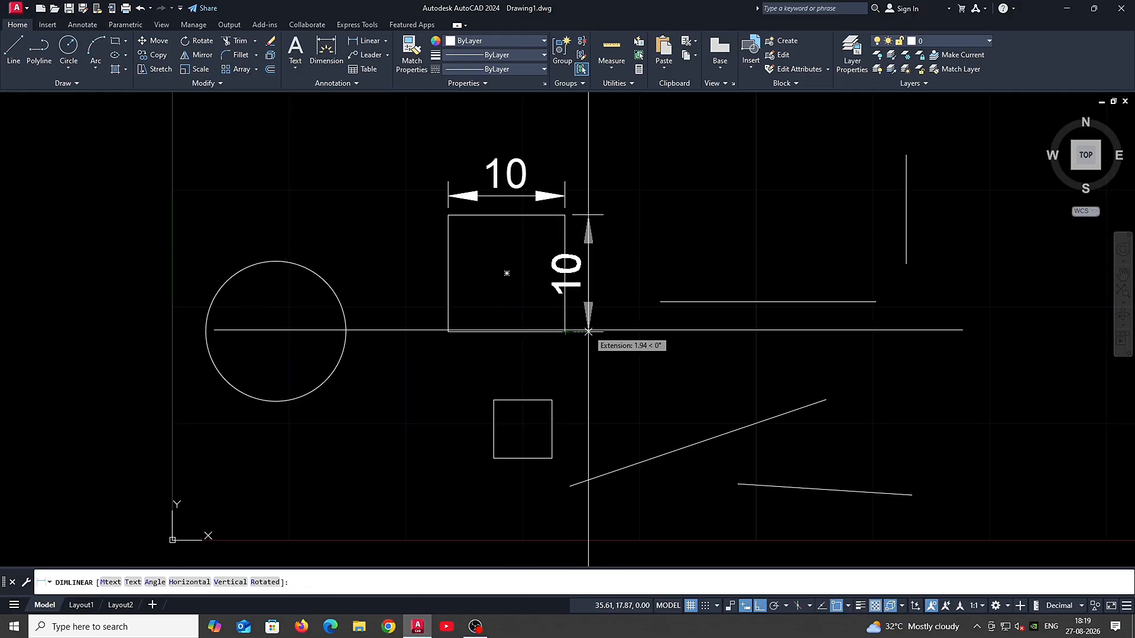
pyautogui.click(611, 331)
# Step: Delete all the practice squares, lines, circle and dimensions below the hall layouts
pyautogui.scroll(-3, 612, 331)
pyautogui.scroll(2, 696, 322)
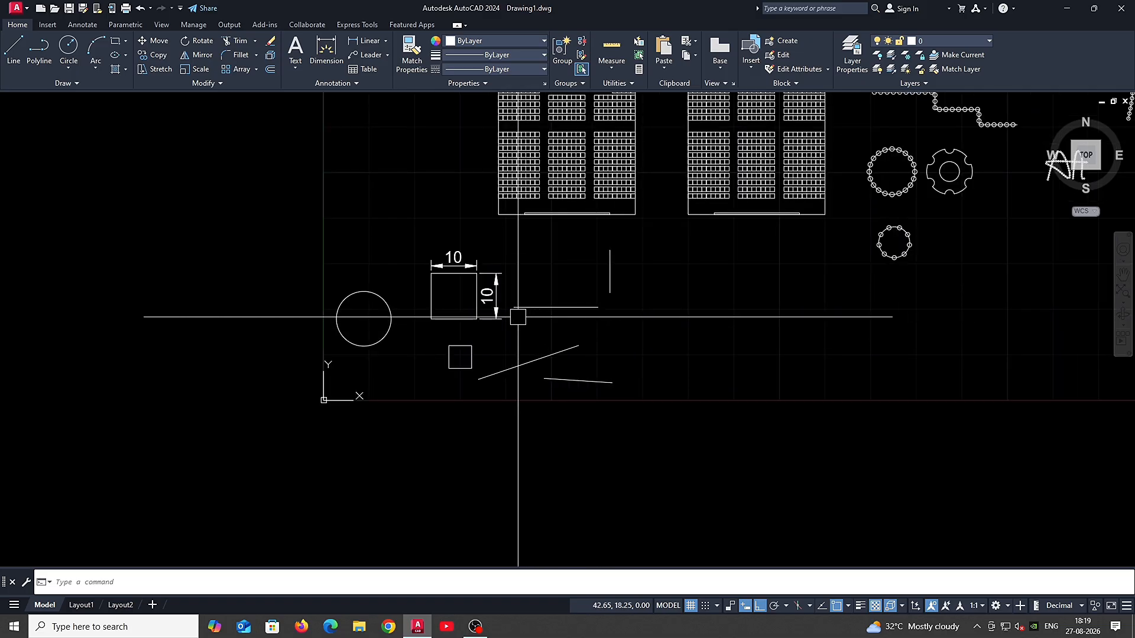
pyautogui.click(654, 433)
pyautogui.click(310, 255)
pyautogui.press('Delete')
# Step: Draw a 20 by 20 square in the empty area above the hall layouts
pyautogui.scroll(-2, 437, 350)
pyautogui.moveTo(752, 162); pyautogui.dragTo(405, 223, button='middle')
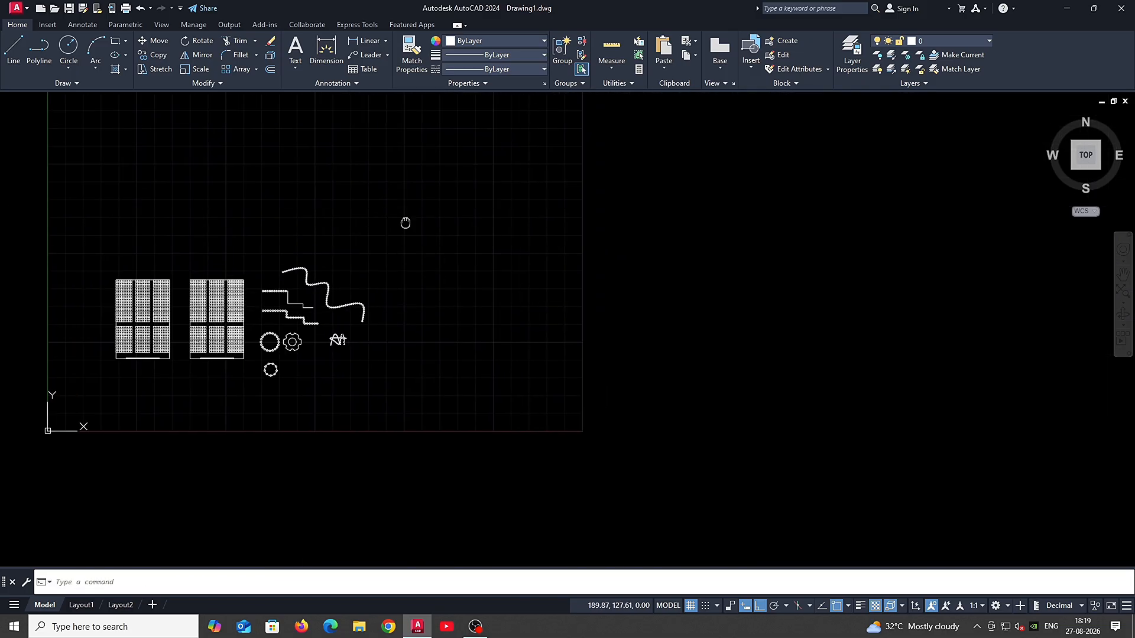
pyautogui.moveTo(264, 167); pyautogui.dragTo(509, 380, button='middle')
pyautogui.write('rec')
pyautogui.press('Return')
pyautogui.click(389, 375)
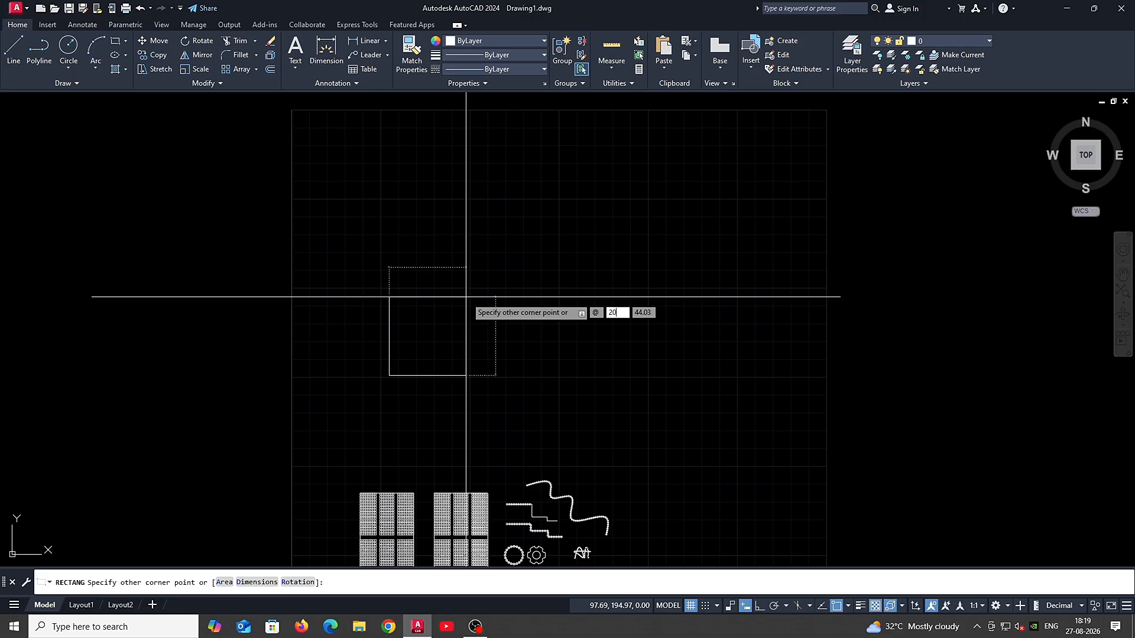
pyautogui.write('20,20')
pyautogui.press('Return')
# Step: Copy the 20 by 20 square twice to its right in a horizontal row, the first copy about 32 units away
pyautogui.scroll(2, 489, 358)
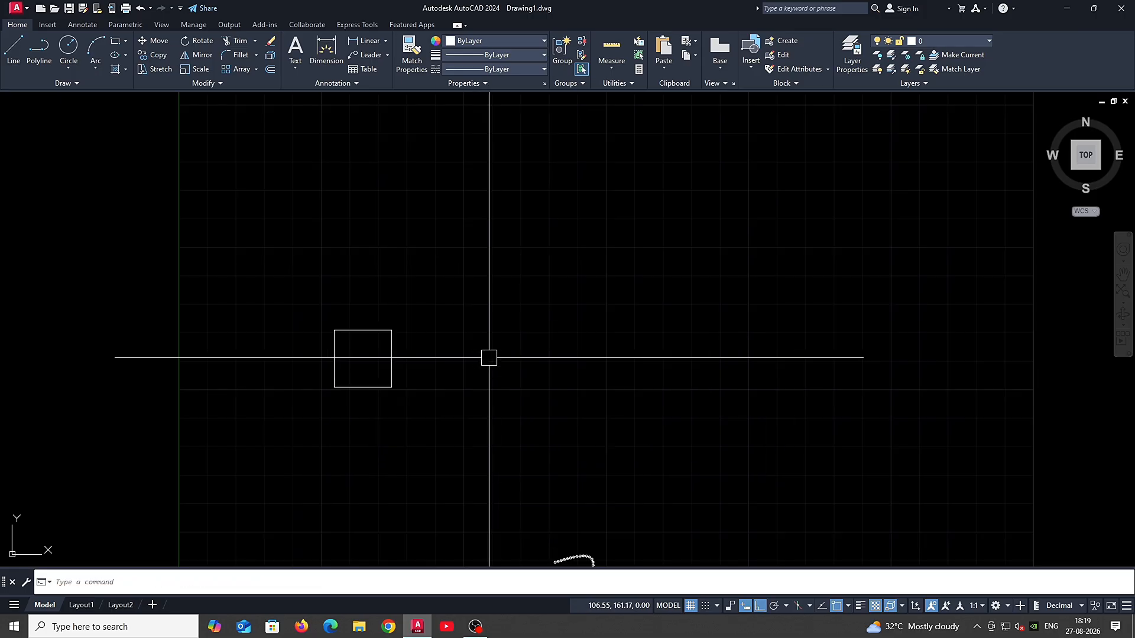
pyautogui.click(363, 428)
pyautogui.click(347, 373)
pyautogui.moveTo(416, 398); pyautogui.dragTo(403, 416, button='middle')
pyautogui.write('co')
pyautogui.press('Return')
pyautogui.click(398, 462)
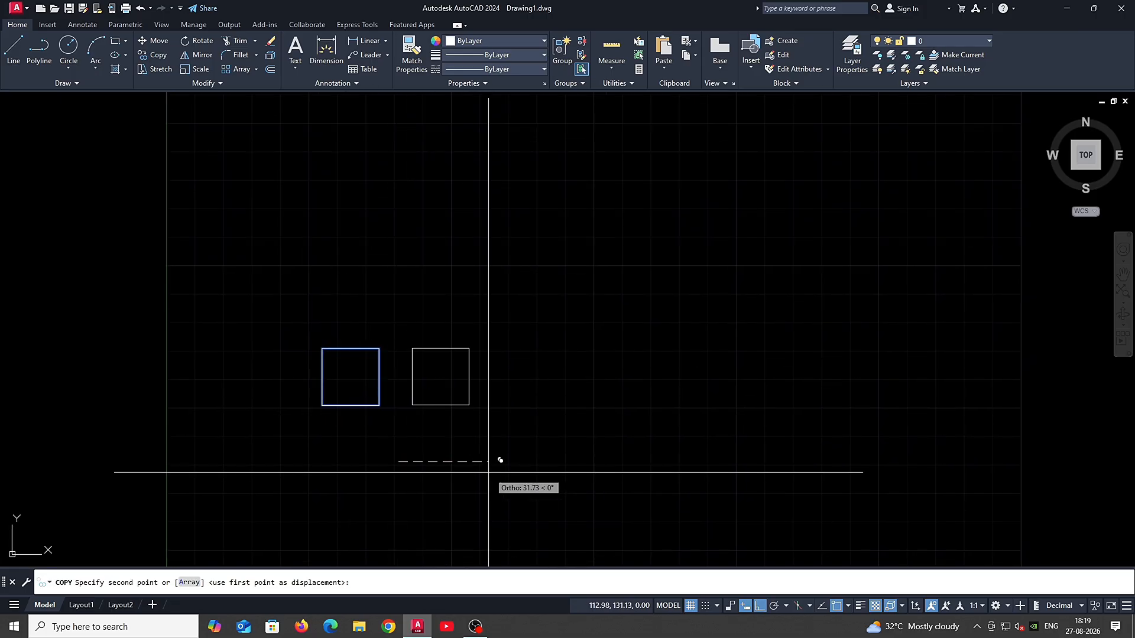
pyautogui.click(488, 472)
pyautogui.click(588, 462)
pyautogui.press('Escape')
# Step: Stretch the right side of the middle square and the left side of the last square 5 units to the right
pyautogui.moveTo(458, 349); pyautogui.dragTo(512, 422, button='middle')
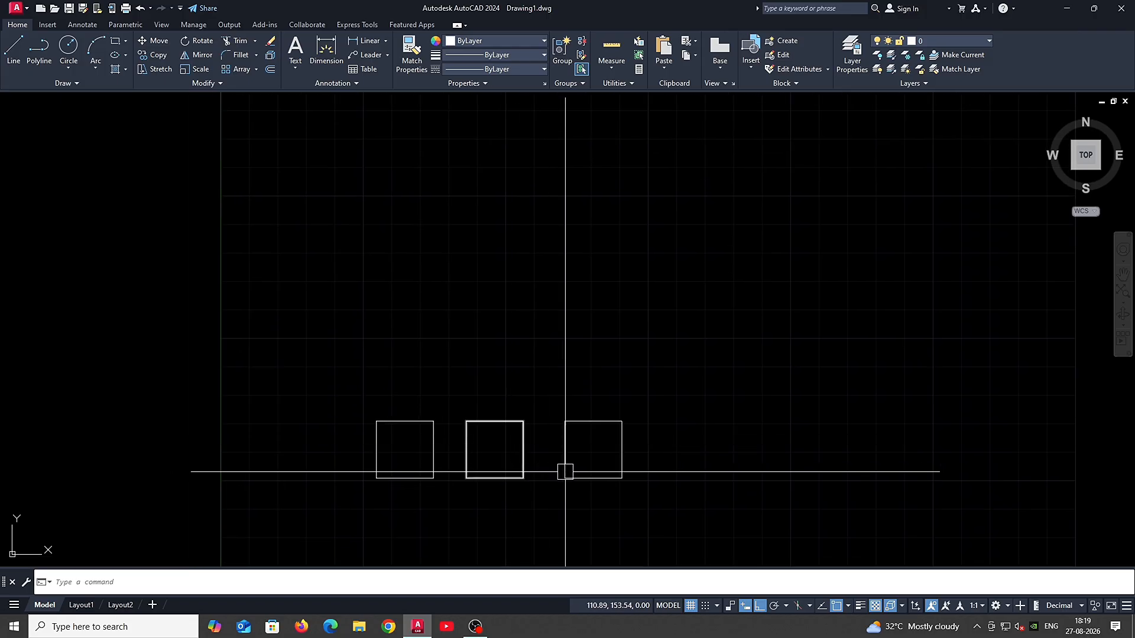
pyautogui.click(617, 497)
pyautogui.click(489, 354)
pyautogui.write('s')
pyautogui.press('Return')
pyautogui.click(533, 336)
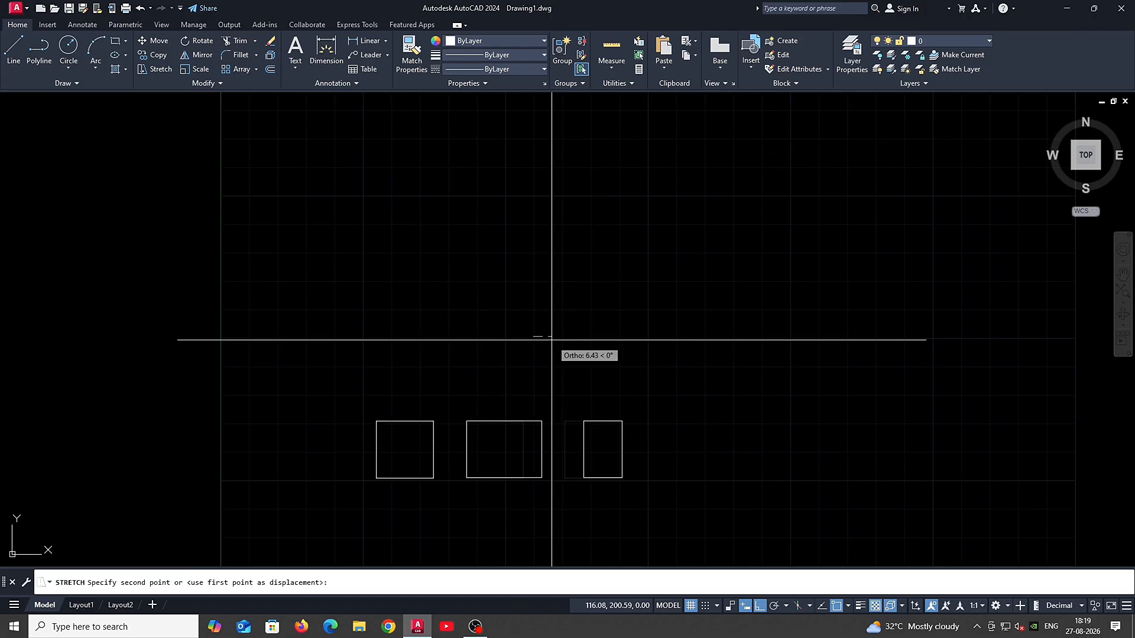
pyautogui.write('5')
pyautogui.press('Return')
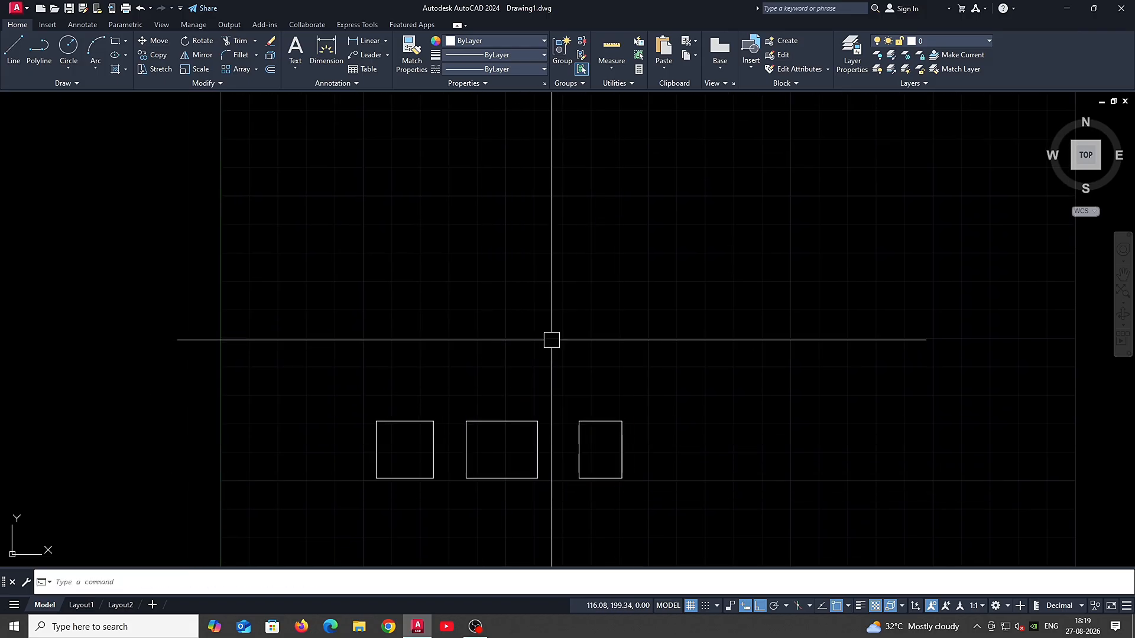
# Step: Draw a circle above and to the left of the row of three rectangles
pyautogui.moveTo(613, 324)
pyautogui.mouseDown(button='middle')
pyautogui.moveTo(631, 327)
pyautogui.moveTo(622, 337)
pyautogui.mouseUp(button='middle')
pyautogui.write('c')
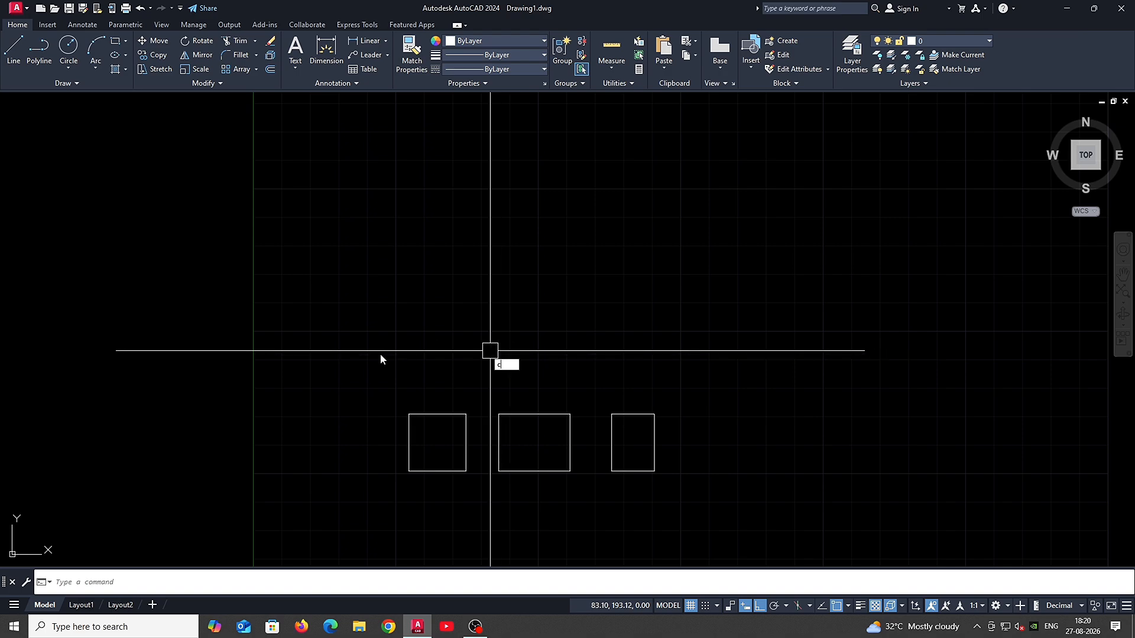
pyautogui.press('Return')
pyautogui.click(327, 305)
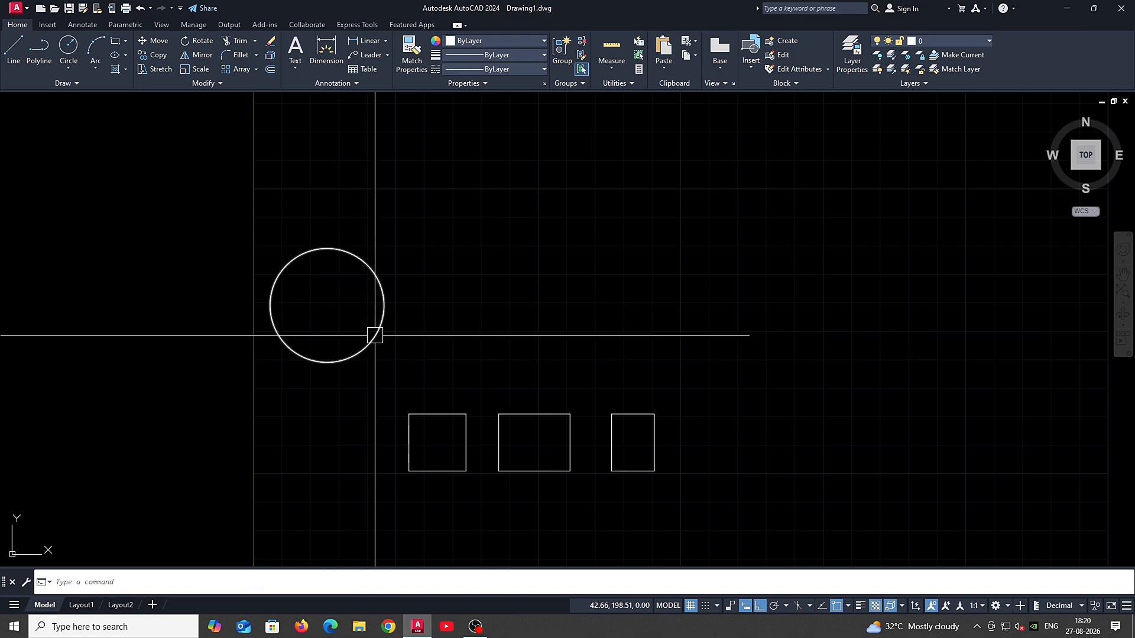
# Step: Draw a horizontal line above the rectangles and a vertical line just beyond its right end
pyautogui.moveTo(488, 366); pyautogui.dragTo(491, 353, button='middle')
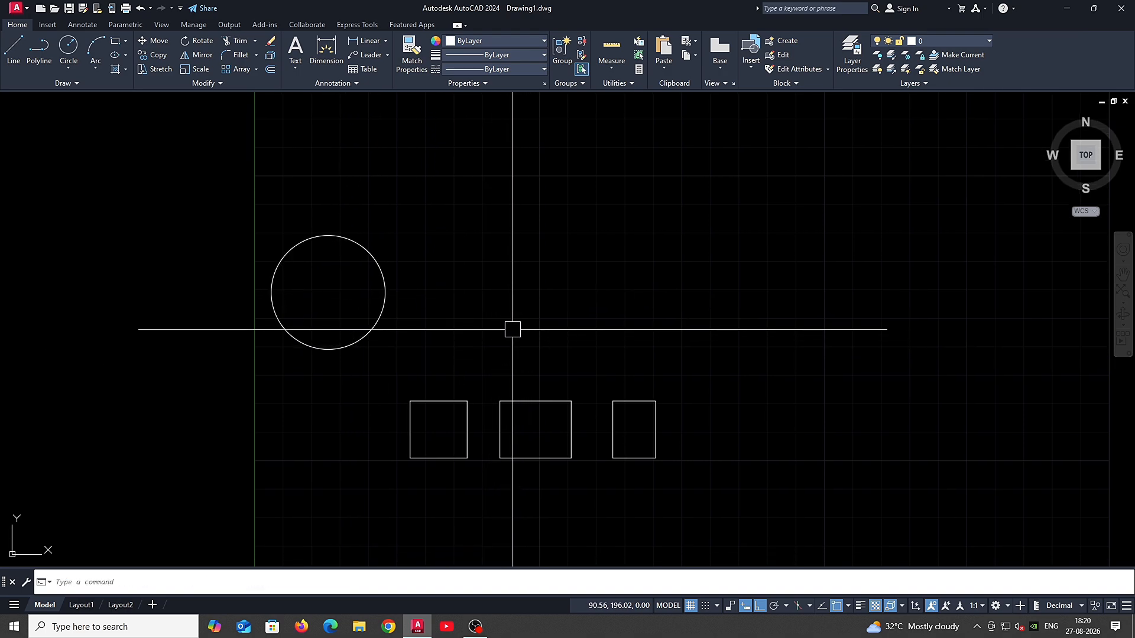
pyautogui.press('l')
pyautogui.press('Return')
pyautogui.click(465, 332)
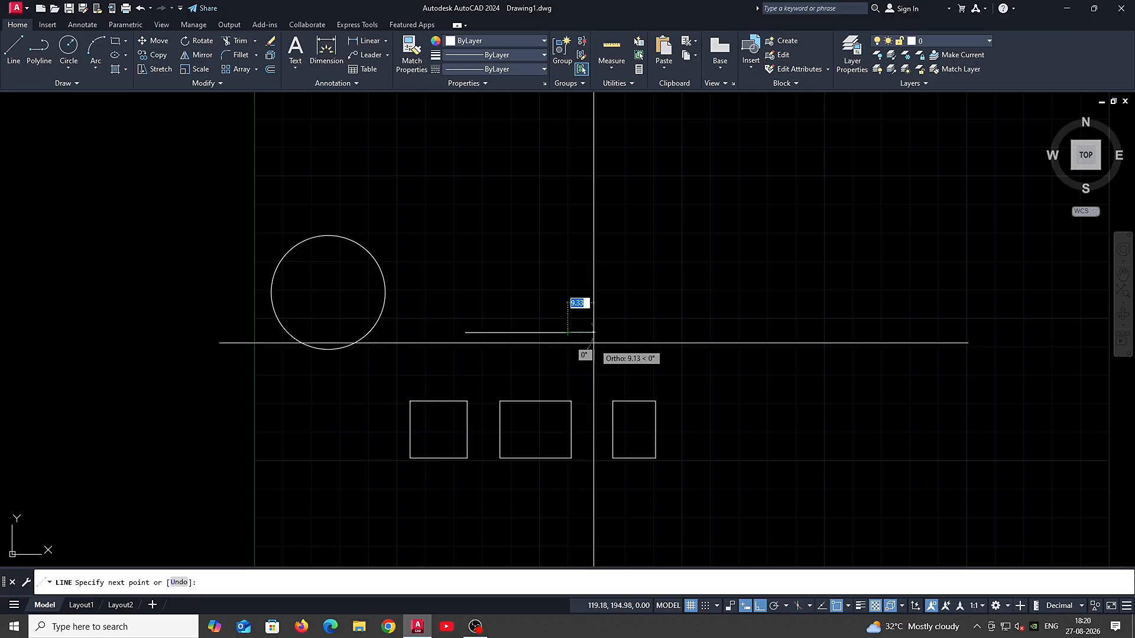
pyautogui.press('Return')
pyautogui.press('Return')
pyautogui.click(593, 214)
pyautogui.click(614, 324)
pyautogui.press('Return')
# Step: Turn off Ortho mode and draw a rising sloped line to the right of the rectangles
pyautogui.moveTo(709, 346); pyautogui.dragTo(586, 345, button='middle')
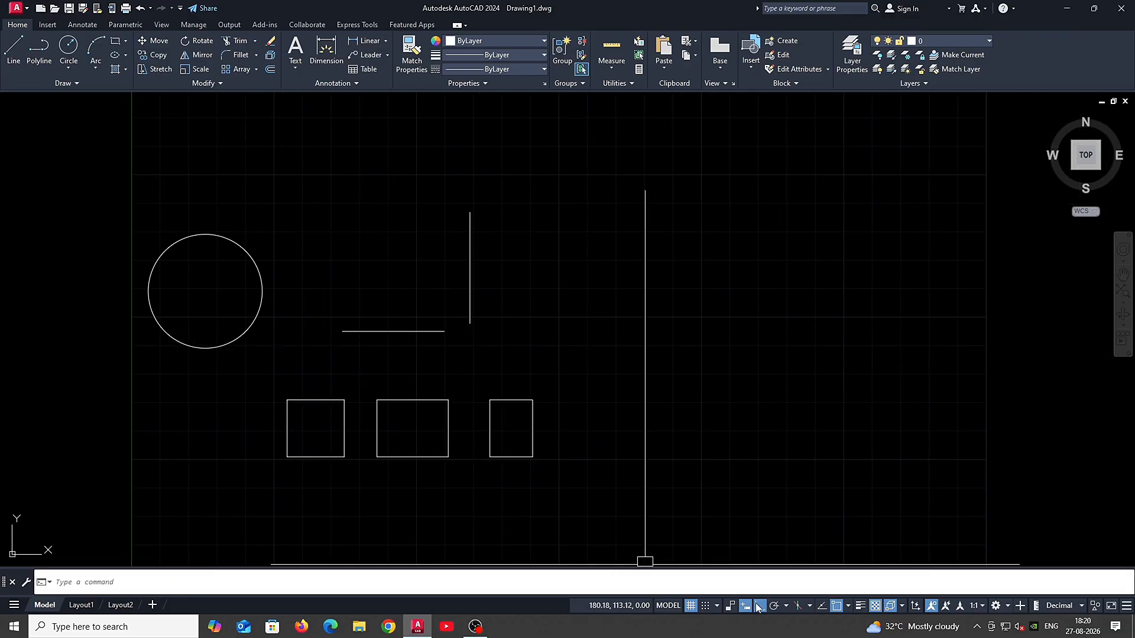
pyautogui.press('Return')
pyautogui.click(589, 418)
pyautogui.click(708, 304)
pyautogui.press('Return')
# Step: Draw a steep sloped line beside the vertical line and a shallower rising line farther right, above the first sloped line
pyautogui.press('Return')
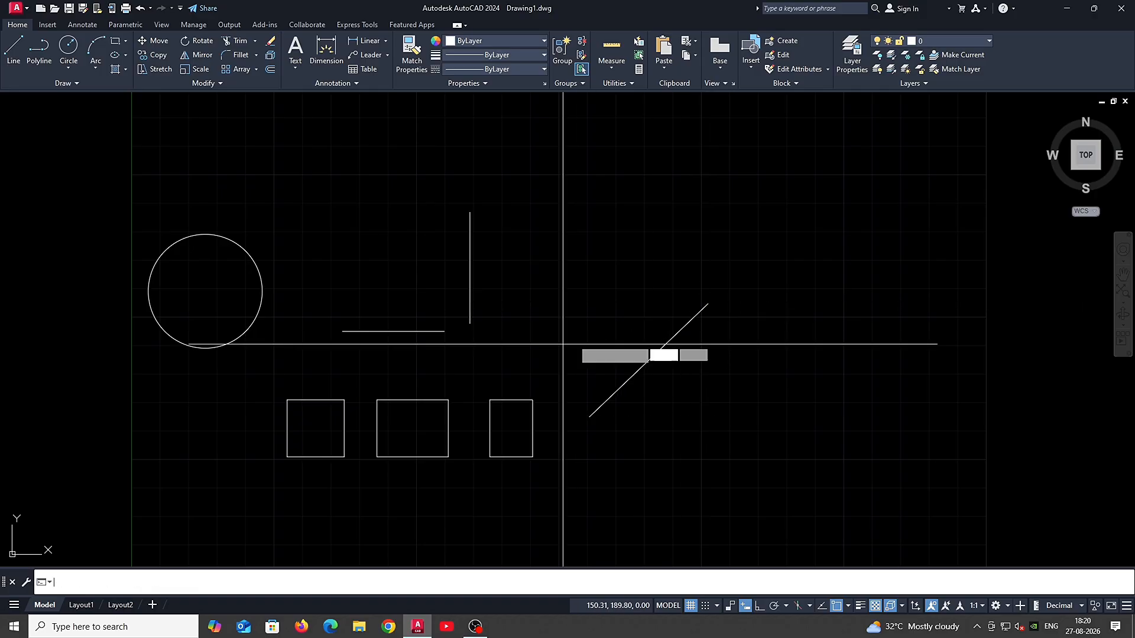
pyautogui.click(574, 338)
pyautogui.click(490, 219)
pyautogui.press('Return')
pyautogui.press('Return')
pyautogui.click(622, 260)
pyautogui.click(743, 204)
pyautogui.press('Return')
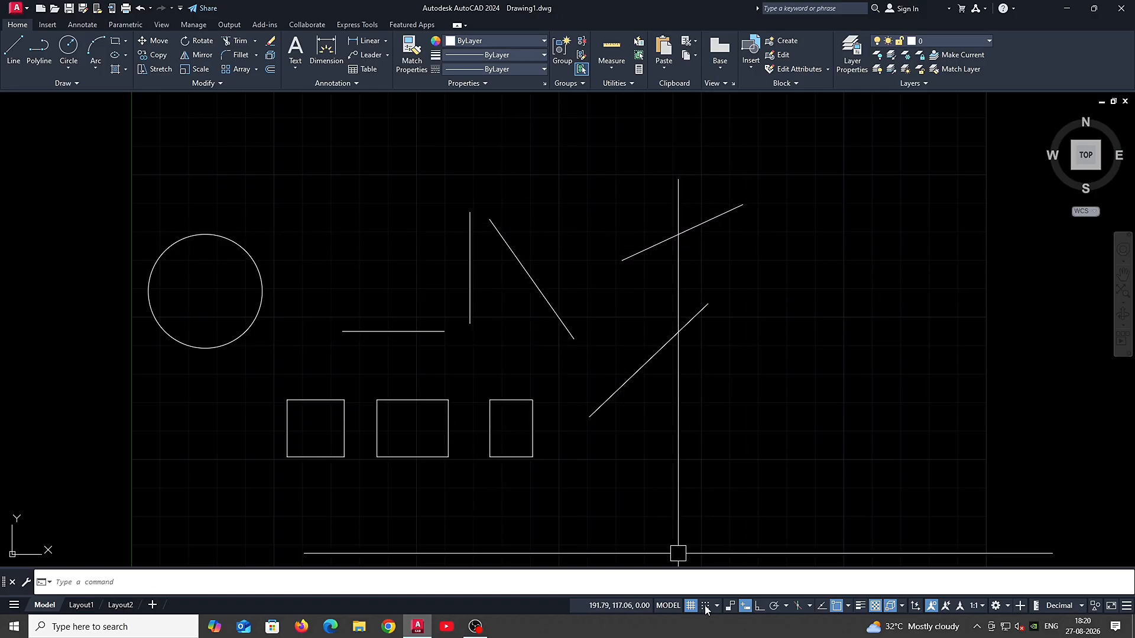
# Step: Add a linear dimension above the first square for its width by picking its two upper corners
pyautogui.moveTo(299, 378); pyautogui.dragTo(376, 439, button='middle')
pyautogui.write('dli')
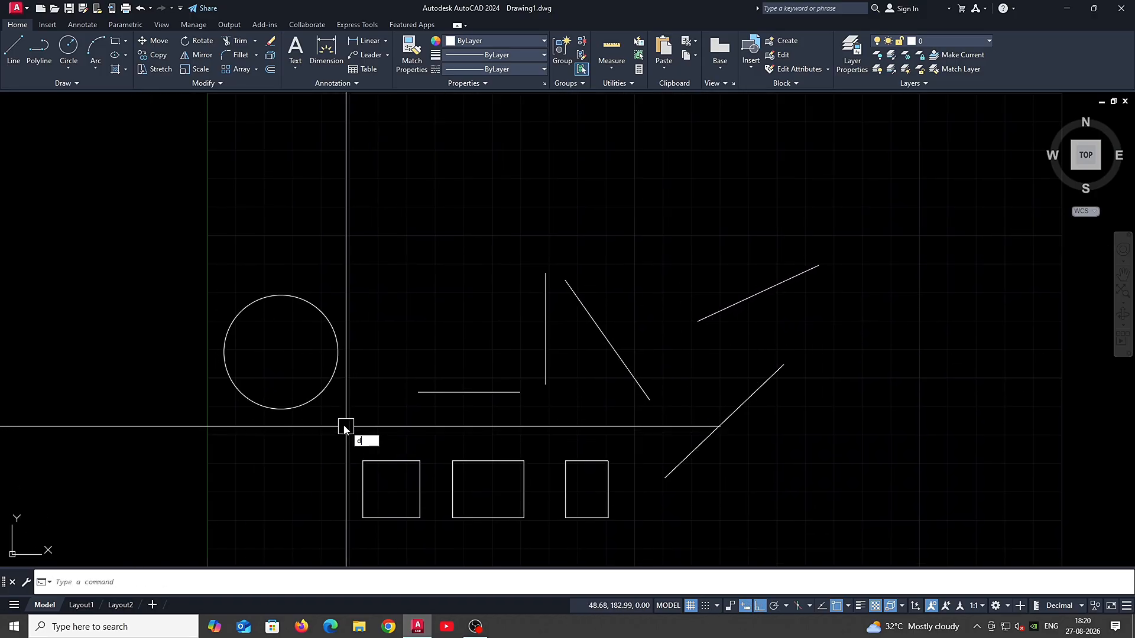
pyautogui.press('Return')
pyautogui.scroll(2, 370, 462)
pyautogui.click(358, 460)
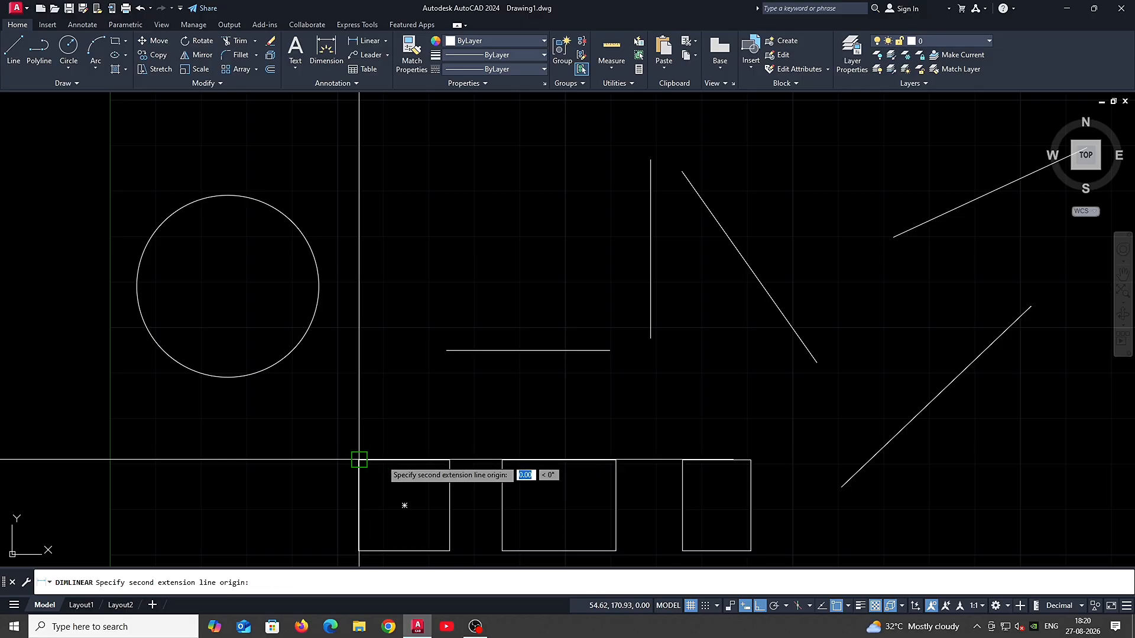
pyautogui.click(449, 459)
pyautogui.click(453, 436)
pyautogui.moveTo(462, 474); pyautogui.dragTo(491, 421, button='middle')
# Step: Add a linear dimension on the left side of the first square for its height
pyautogui.scroll(2, 402, 463)
pyautogui.press('Return')
pyautogui.click(383, 515)
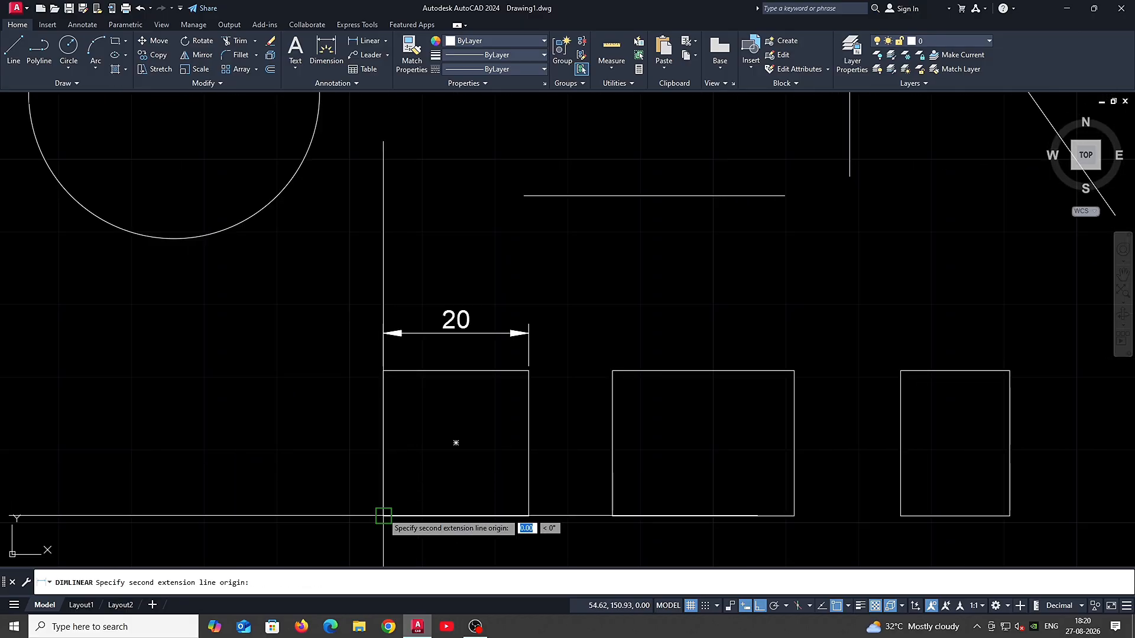
pyautogui.click(383, 370)
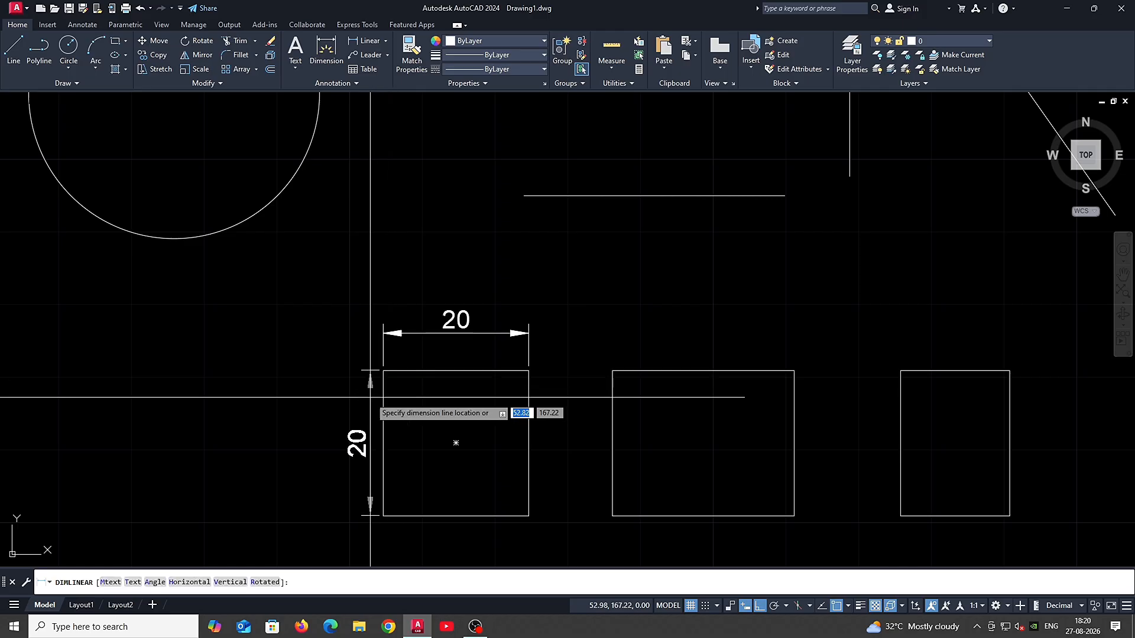
pyautogui.click(367, 390)
pyautogui.moveTo(470, 514); pyautogui.dragTo(445, 439, button='middle')
# Step: Dimension the first square's lower edge with the select-object option of Linear dimension, placing it below the edge
pyautogui.write('d')
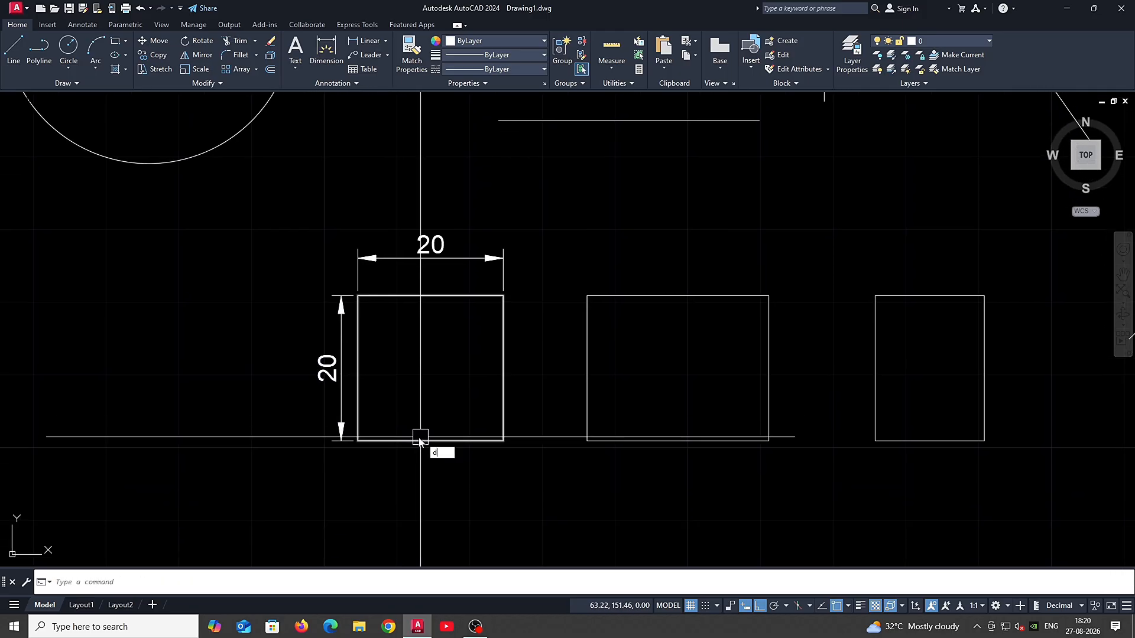
pyautogui.write('li')
pyautogui.press('Return')
pyautogui.press('Return')
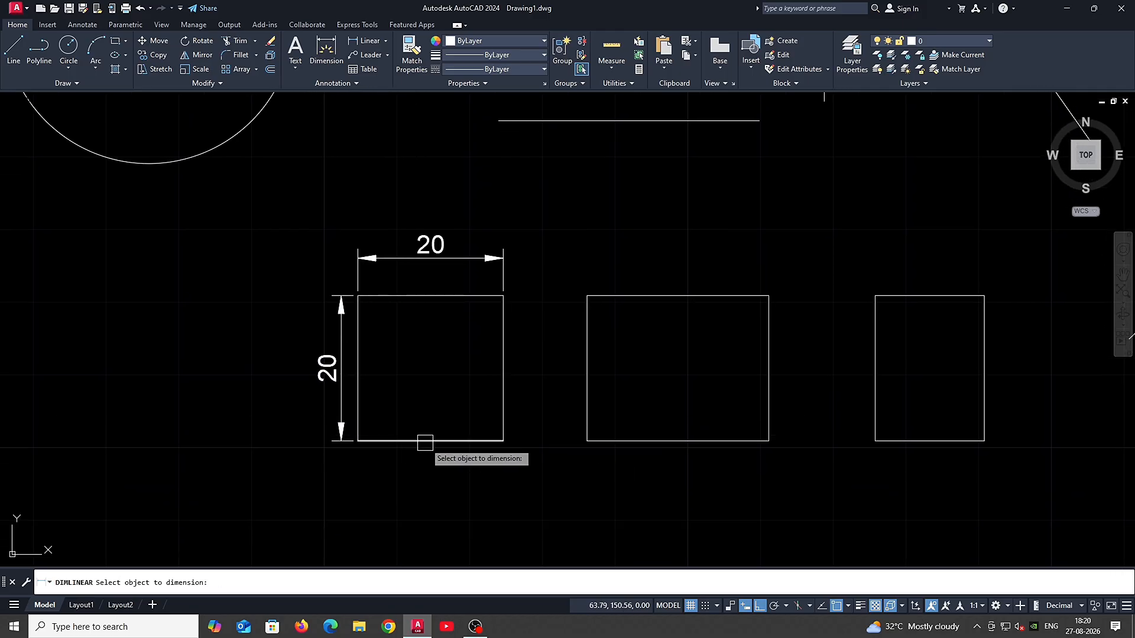
pyautogui.click(425, 469)
# Step: Dimension the middle rectangle's lower edge by selecting the edge as an object, placing the dimension below it
pyautogui.press('Return')
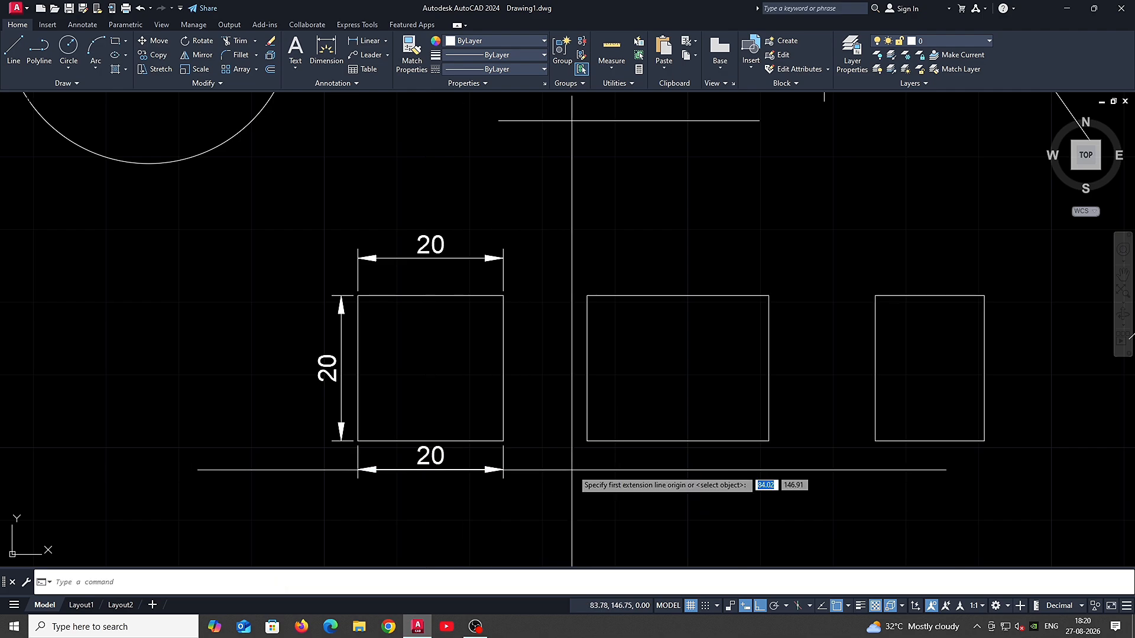
pyautogui.press('Return')
pyautogui.click(620, 440)
pyautogui.click(620, 469)
pyautogui.moveTo(585, 387); pyautogui.dragTo(537, 373, button='middle')
# Step: Dimension the middle rectangle's left, upper and right edges with linear dimensions, selecting each edge as an object
pyautogui.press('Return')
pyautogui.press('Return')
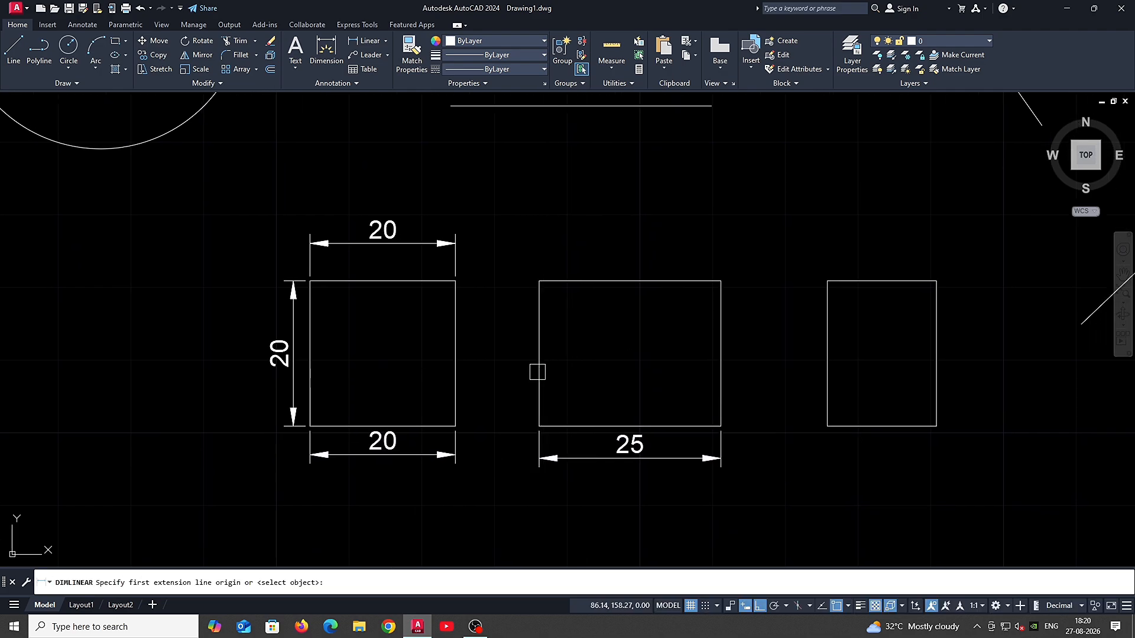
pyautogui.click(539, 372)
pyautogui.click(507, 380)
pyautogui.press('Return')
pyautogui.click(605, 281)
pyautogui.click(610, 264)
pyautogui.press('Return')
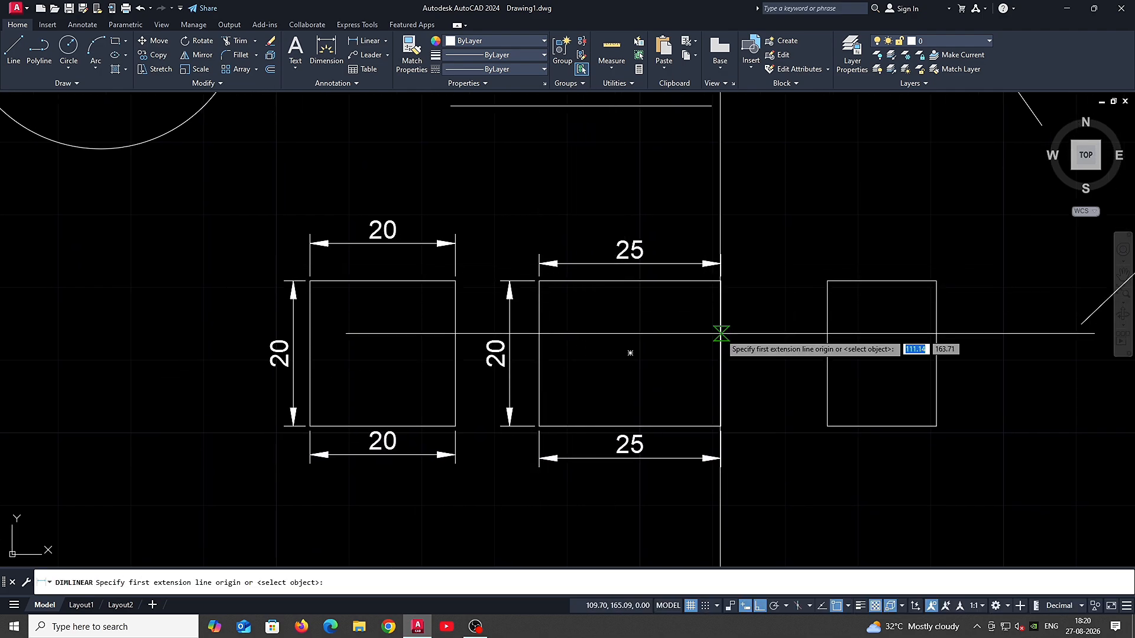
pyautogui.press('Return')
pyautogui.click(721, 334)
pyautogui.click(738, 348)
# Step: Add linear dimensions for the third rectangle's left side and its lower edge, placing each outside the rectangle
pyautogui.press('Return')
pyautogui.click(827, 426)
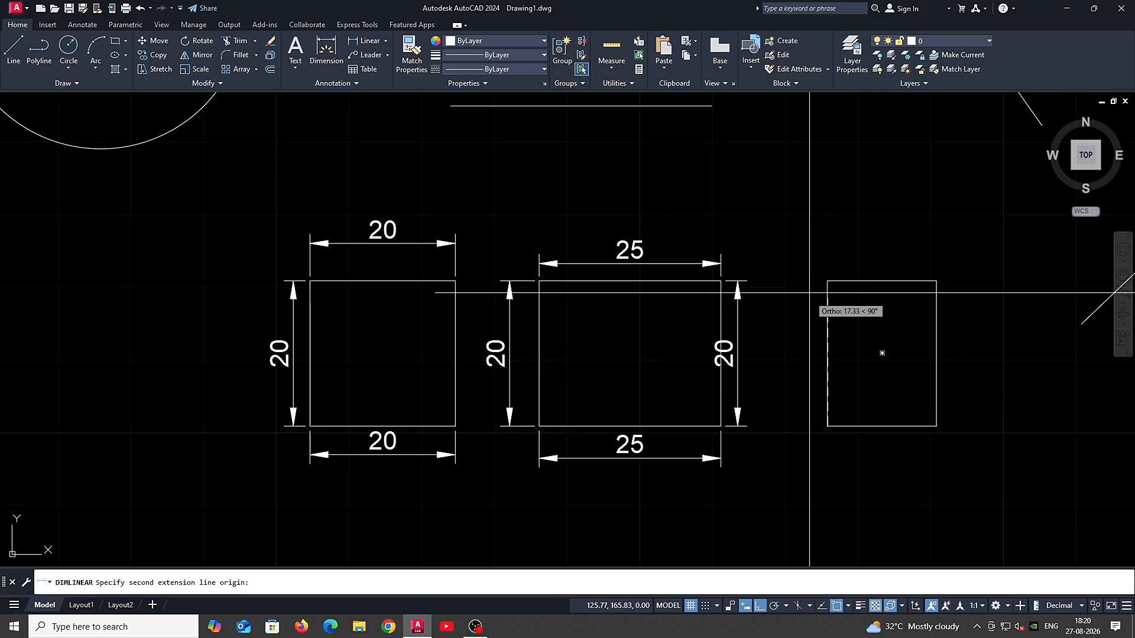
pyautogui.click(826, 280)
pyautogui.click(798, 315)
pyautogui.press('Return')
pyautogui.click(826, 425)
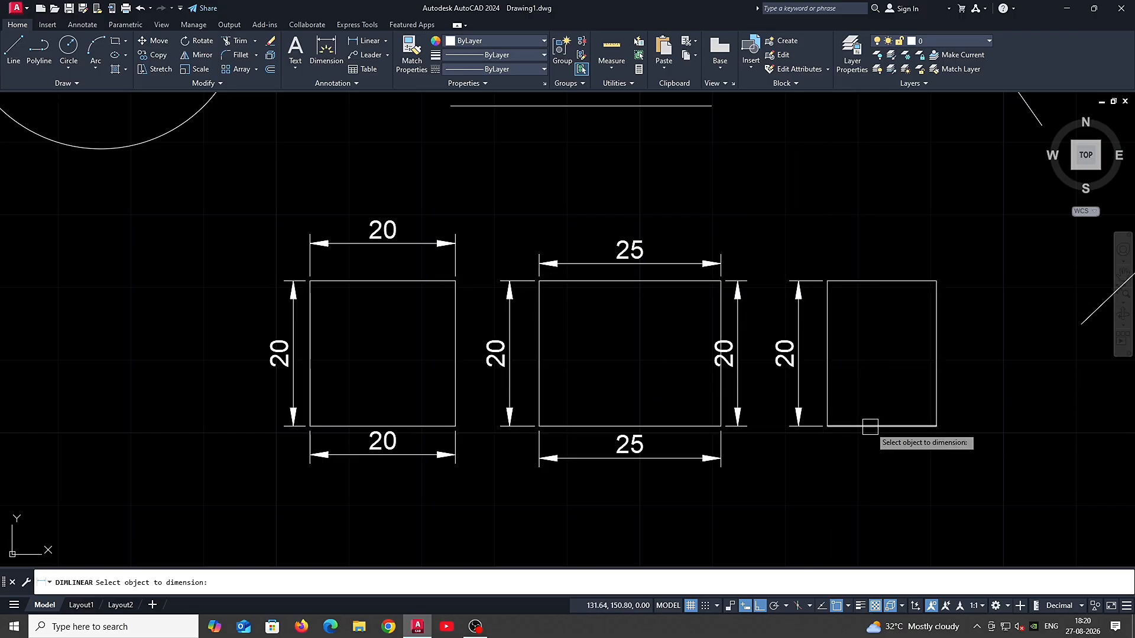
pyautogui.click(936, 425)
pyautogui.click(912, 451)
# Step: Dimension the third rectangle's right and upper edges with linear dimensions placed outside the rectangle
pyautogui.press('Return')
pyautogui.press('Return')
pyautogui.click(936, 360)
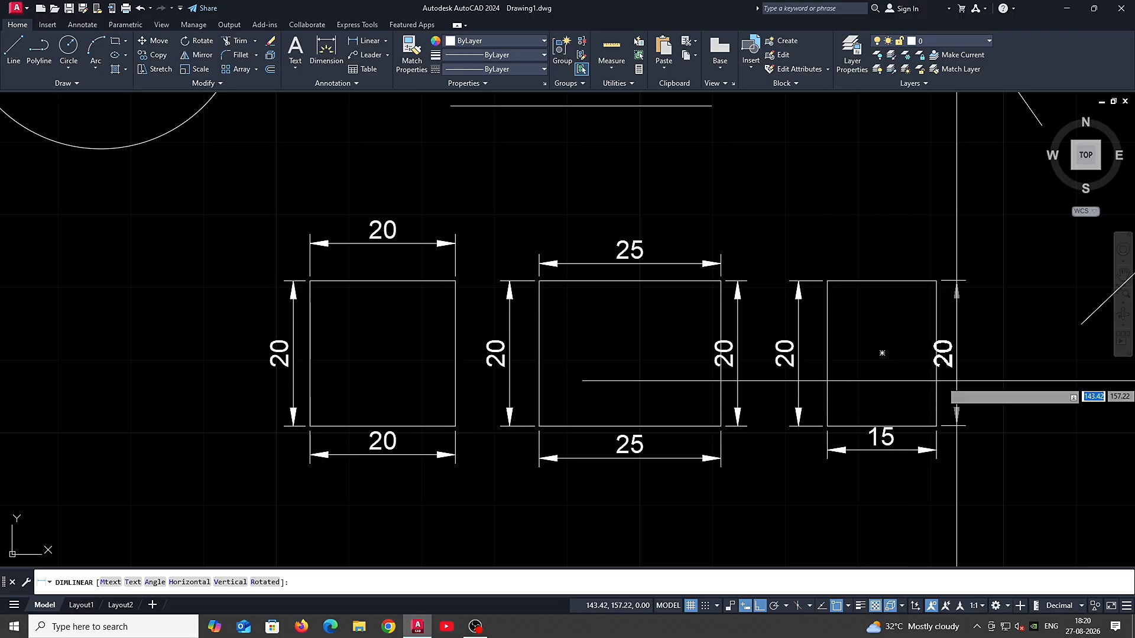
pyautogui.click(959, 381)
pyautogui.click(882, 282)
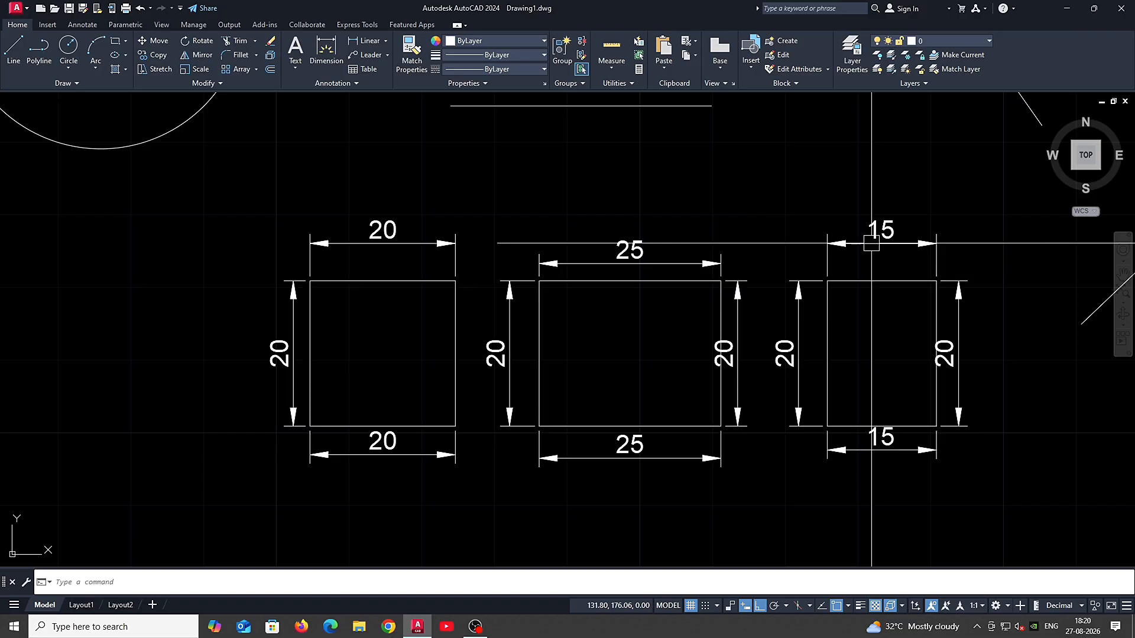
# Step: Undo the recent linear dimensions, keeping only the one above the first square
pyautogui.hotkey('ctrl', 'z')
pyautogui.hotkey('ctrl', 'z')
pyautogui.hotkey('ctrl', 'z')
pyautogui.hotkey('ctrl', 'z')
pyautogui.hotkey('ctrl', 'z')
pyautogui.hotkey('ctrl', 'z')
pyautogui.hotkey('ctrl', 'z')
pyautogui.hotkey('ctrl', 'z')
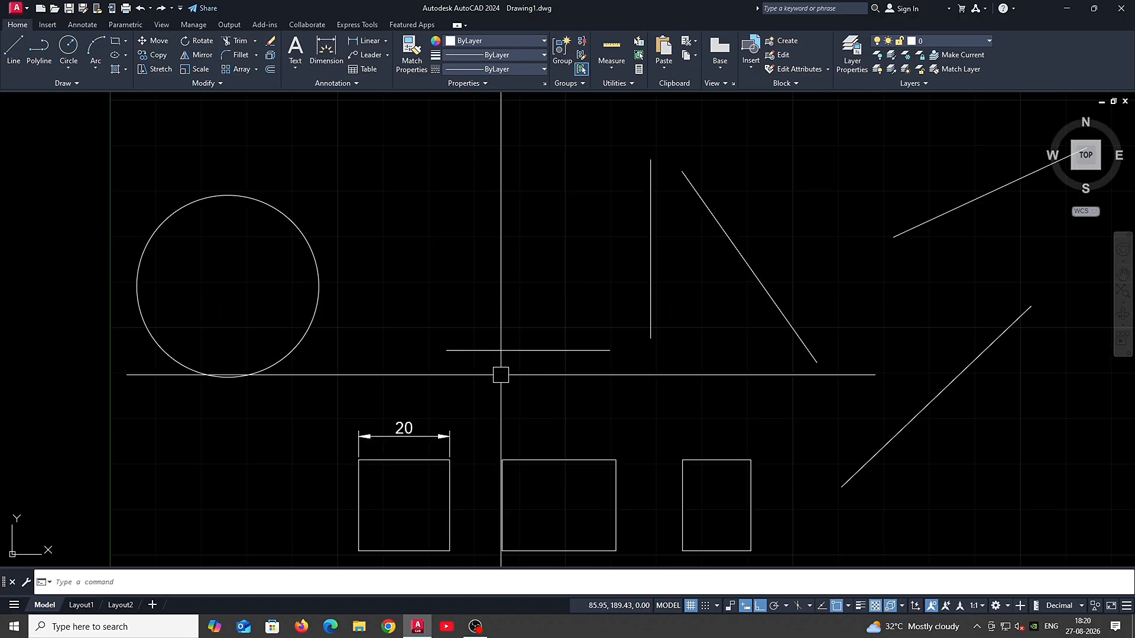
# Step: Add select-object linear dimensions above the middle rectangle's upper edge and beside the third rectangle's left edge
pyautogui.press('Return')
pyautogui.press('Return')
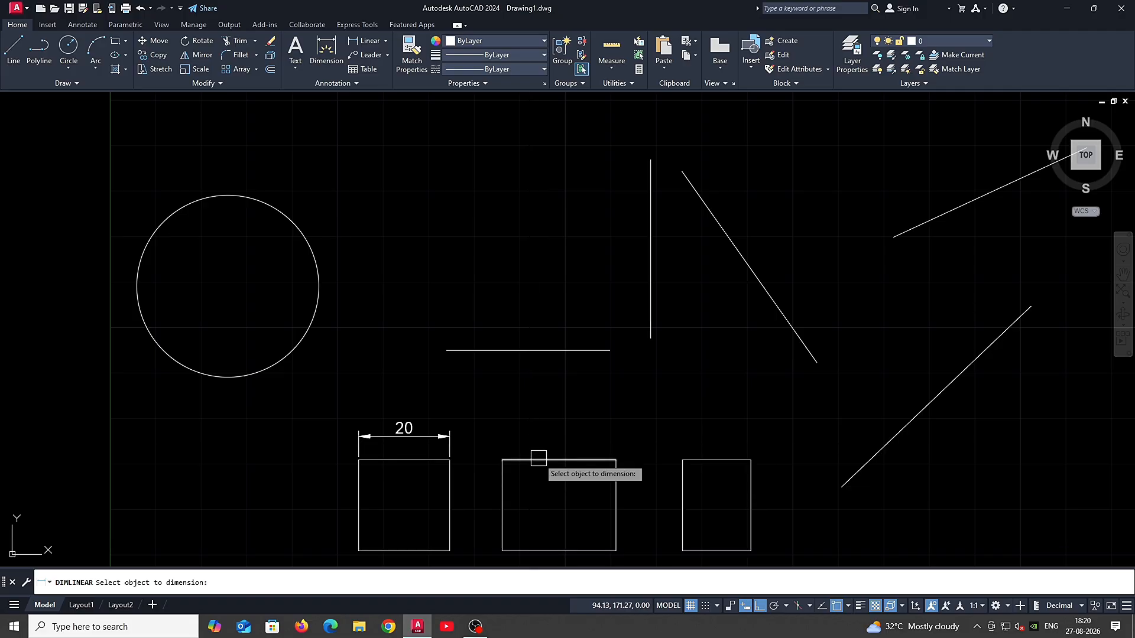
pyautogui.click(540, 460)
pyautogui.click(547, 445)
pyautogui.press('Return')
pyautogui.press('Return')
pyautogui.click(681, 496)
pyautogui.click(659, 502)
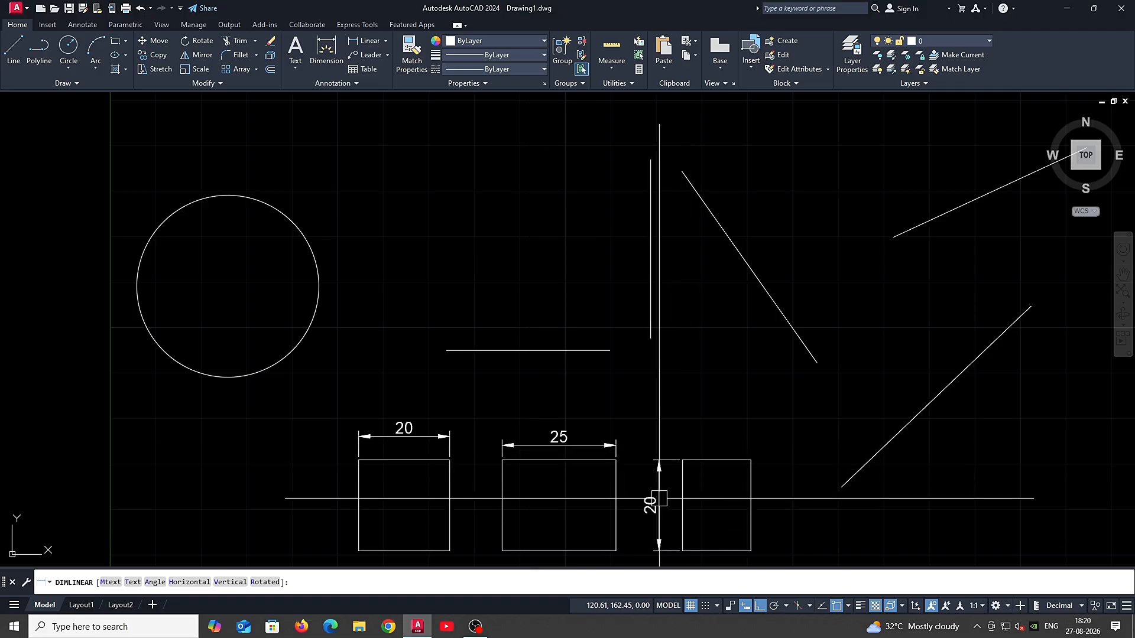
# Step: Dimension the horizontal line above it and the vertical line on its left side with select-object linear dimensions
pyautogui.press('Return')
pyautogui.press('Return')
pyautogui.click(538, 353)
pyautogui.click(531, 334)
pyautogui.press('Return')
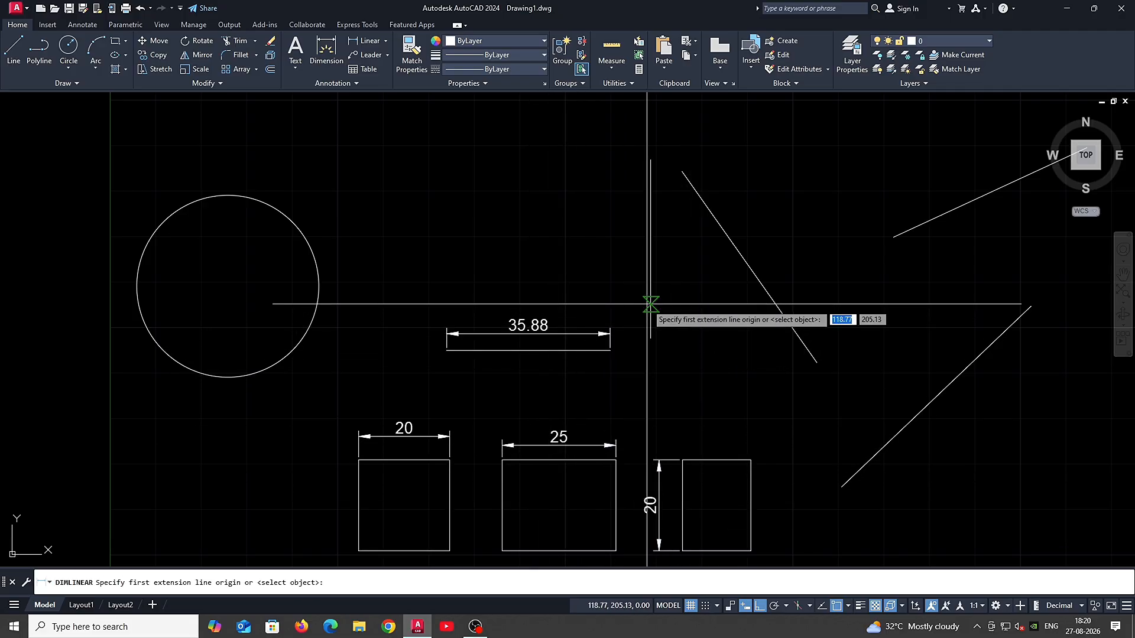
pyautogui.press('Return')
pyautogui.click(650, 316)
pyautogui.click(637, 295)
# Step: Try linear dimensions on the steep slanted line beside the vertical line, previewing its vertical and horizontal extents
pyautogui.press('Return')
pyautogui.press('Return')
pyautogui.click(768, 286)
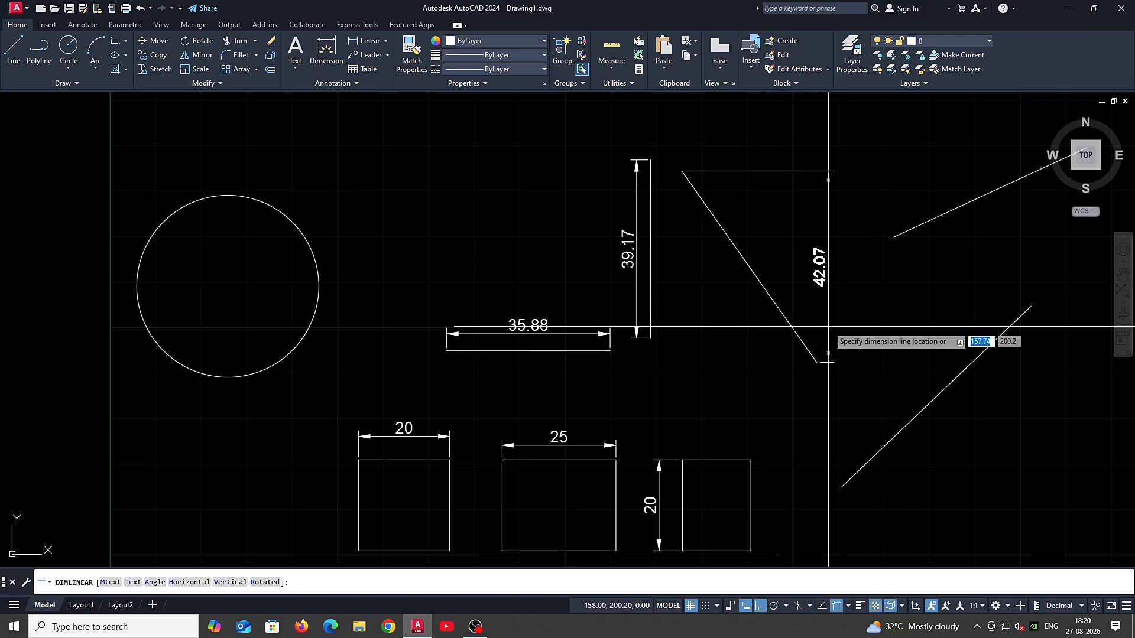
pyautogui.press('Escape')
pyautogui.press('Return')
pyautogui.press('Return')
pyautogui.click(778, 307)
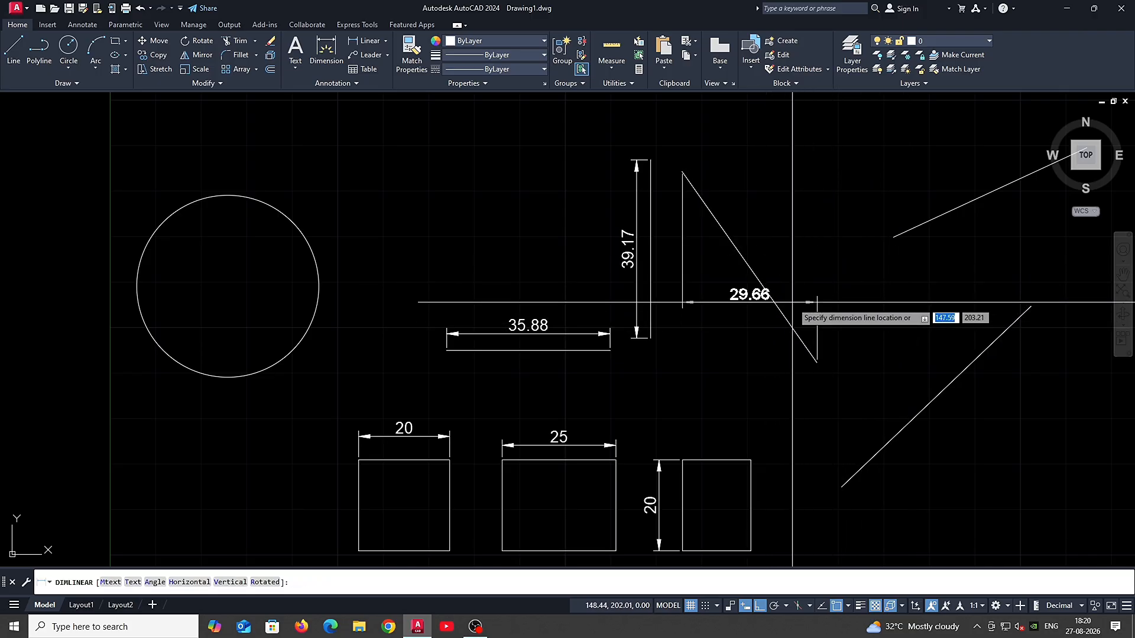
pyautogui.press('Escape')
# Step: Try linear dimensions on the lower and upper slanted lines at the far right of the drawing
pyautogui.press('Return')
pyautogui.press('Return')
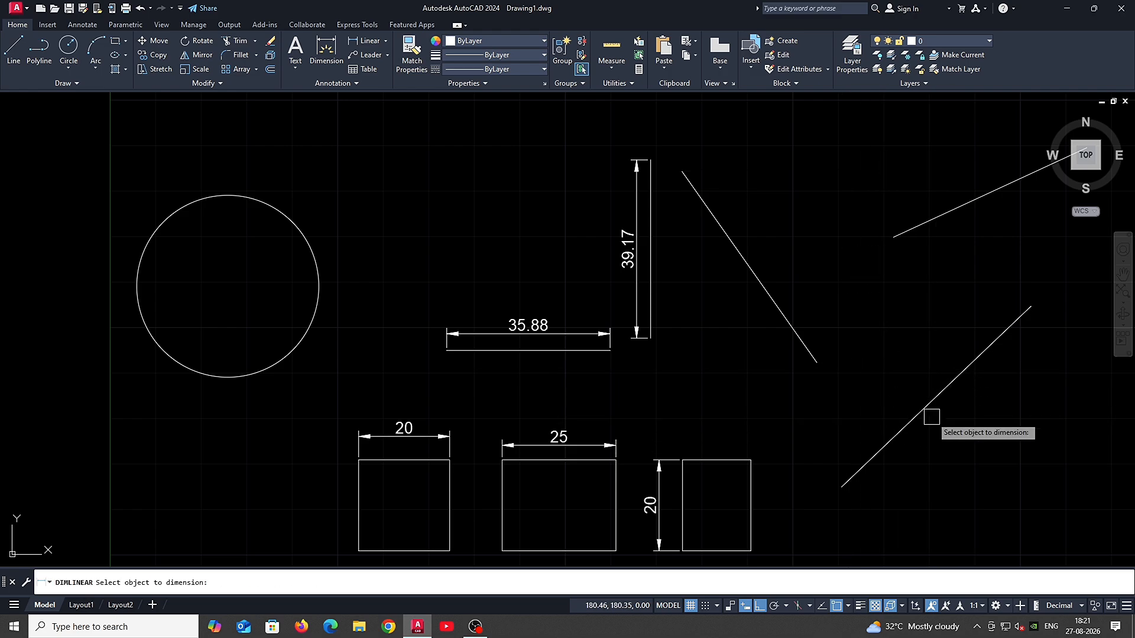
pyautogui.click(929, 406)
pyautogui.press('Escape')
pyautogui.press('Return')
pyautogui.press('Return')
pyautogui.moveTo(892, 275); pyautogui.dragTo(757, 311, button='middle')
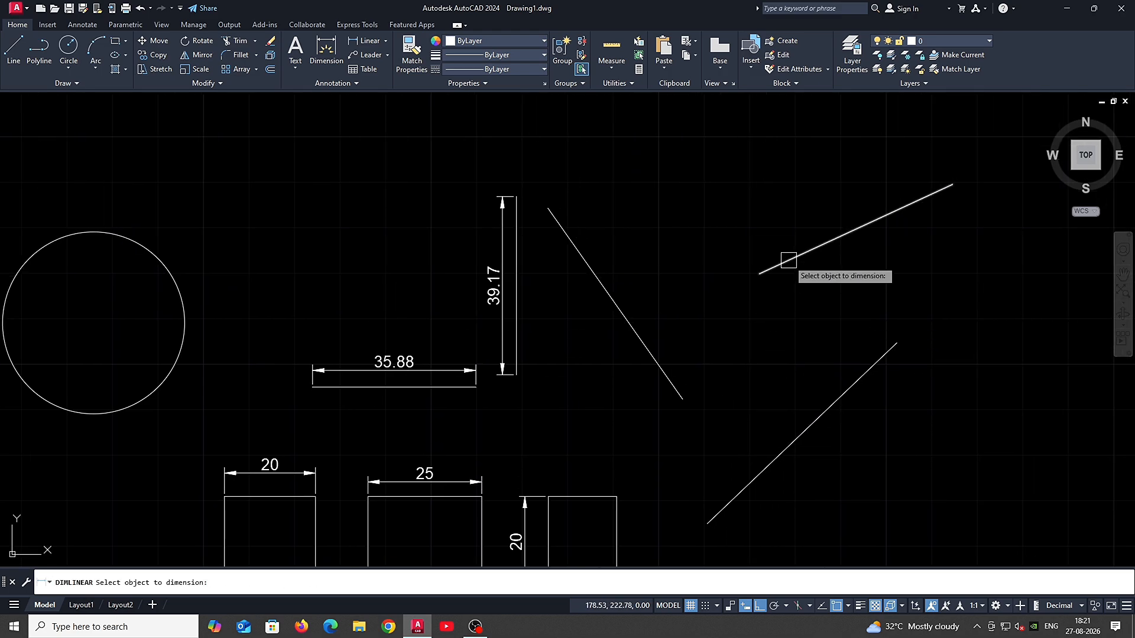
pyautogui.click(788, 260)
pyautogui.press('Escape')
# Step: Try a linear dimension on the circle by selecting it as an object
pyautogui.moveTo(230, 366); pyautogui.dragTo(455, 326, button='middle')
pyautogui.press('Return')
pyautogui.press('Return')
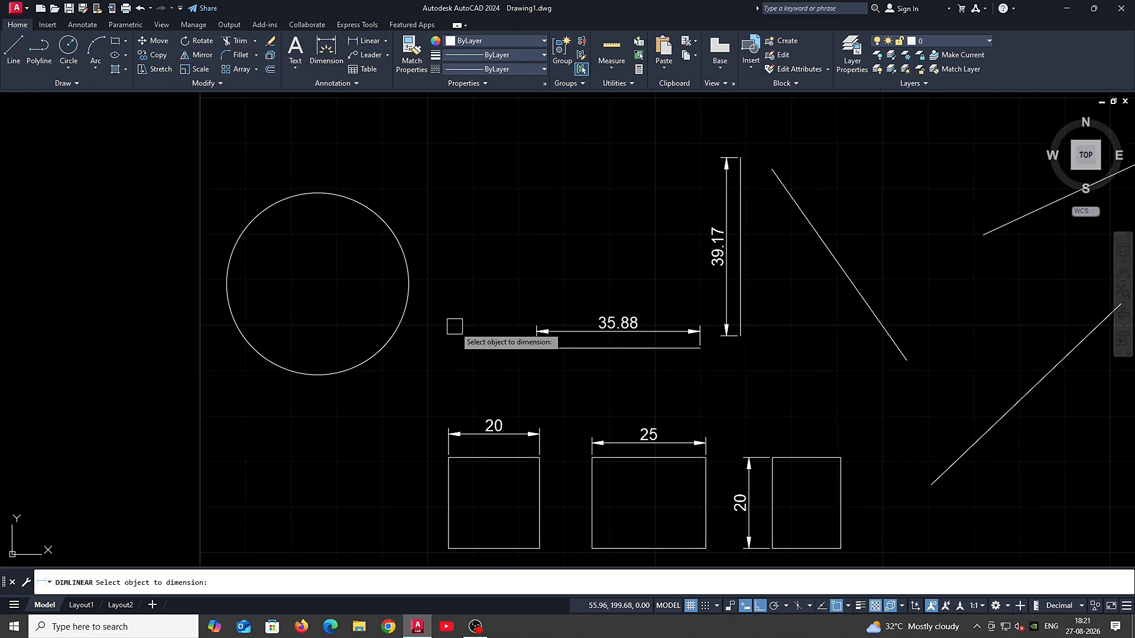
pyautogui.click(405, 306)
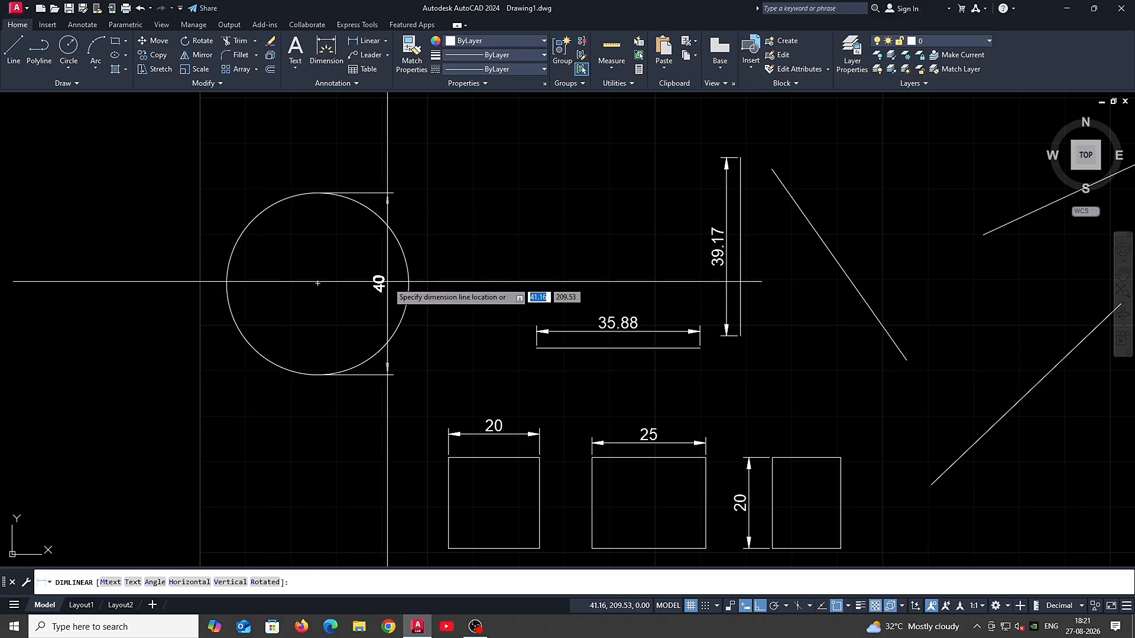
pyautogui.press('Escape')
pyautogui.moveTo(579, 488); pyautogui.dragTo(559, 449, button='middle')
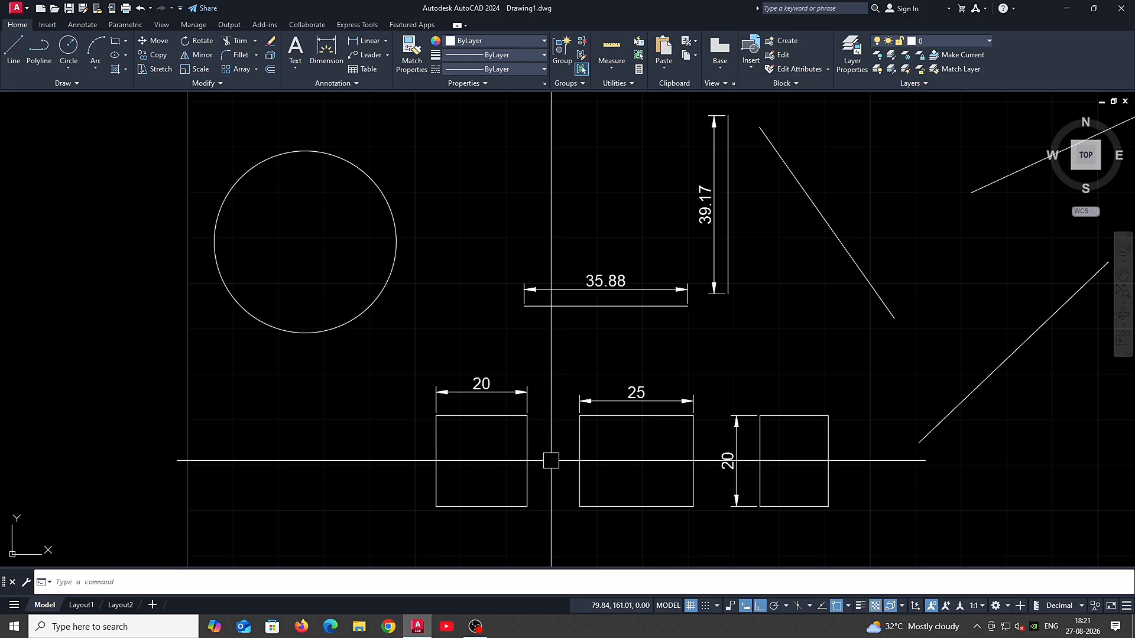
pyautogui.moveTo(744, 497); pyautogui.dragTo(542, 487, button='middle')
pyautogui.moveTo(141, 302); pyautogui.dragTo(212, 329, button='middle')
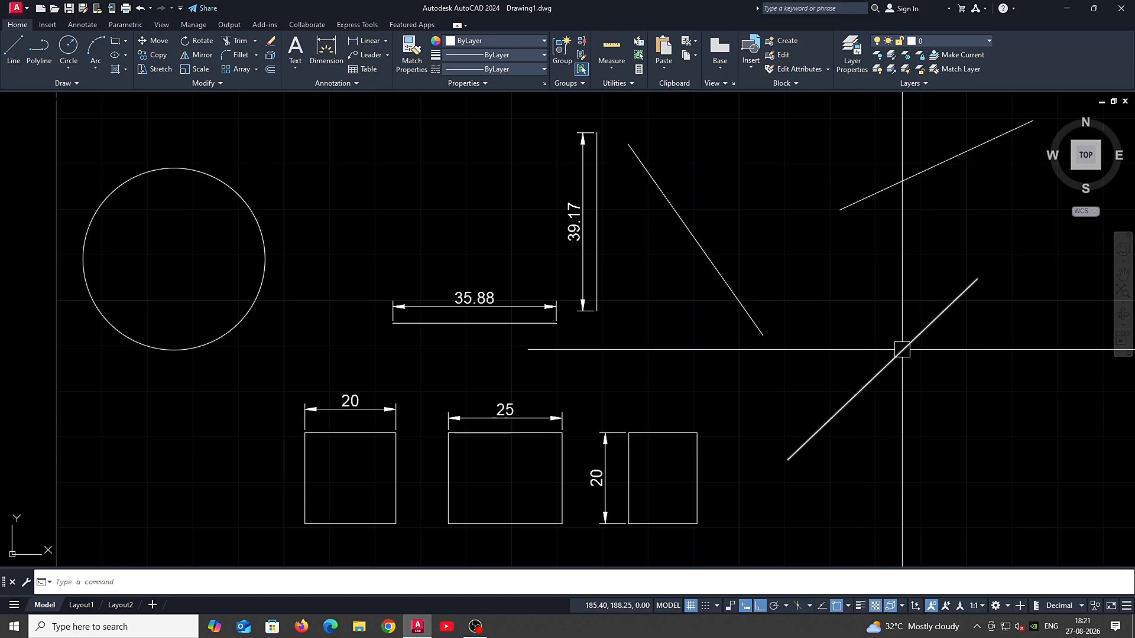
pyautogui.scroll(-2, 845, 404)
pyautogui.scroll(2, 843, 408)
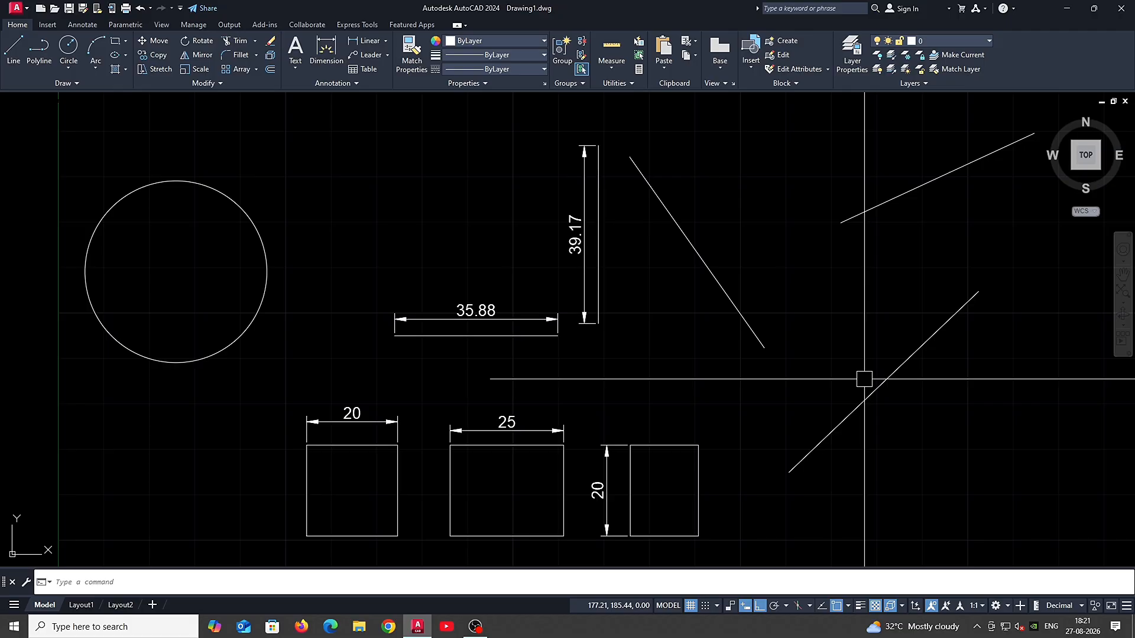
# Step: Add an aligned dimension to the lower slanted line, placing it on the line's upper-left side
pyautogui.write('L')
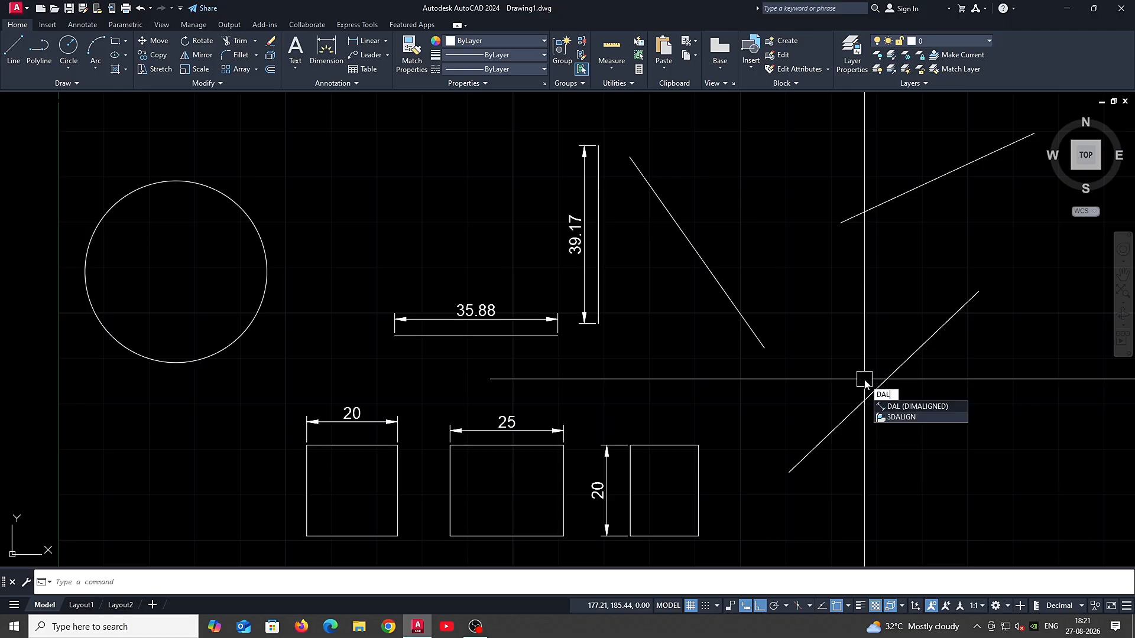
pyautogui.click(788, 471)
pyautogui.press('Escape')
pyautogui.press('Return')
pyautogui.click(788, 471)
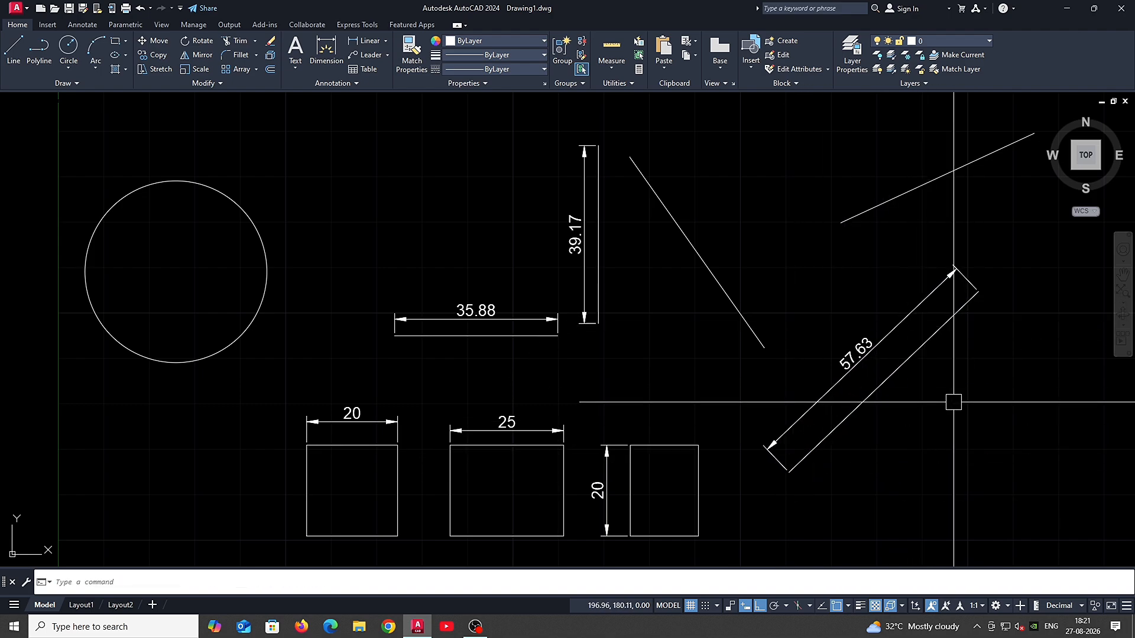
# Step: Add aligned dimensions to the steep slanted line on its right side and to the upper slanted line below it
pyautogui.moveTo(953, 402); pyautogui.dragTo(910, 405, button='middle')
pyautogui.press('Return')
pyautogui.click(689, 304)
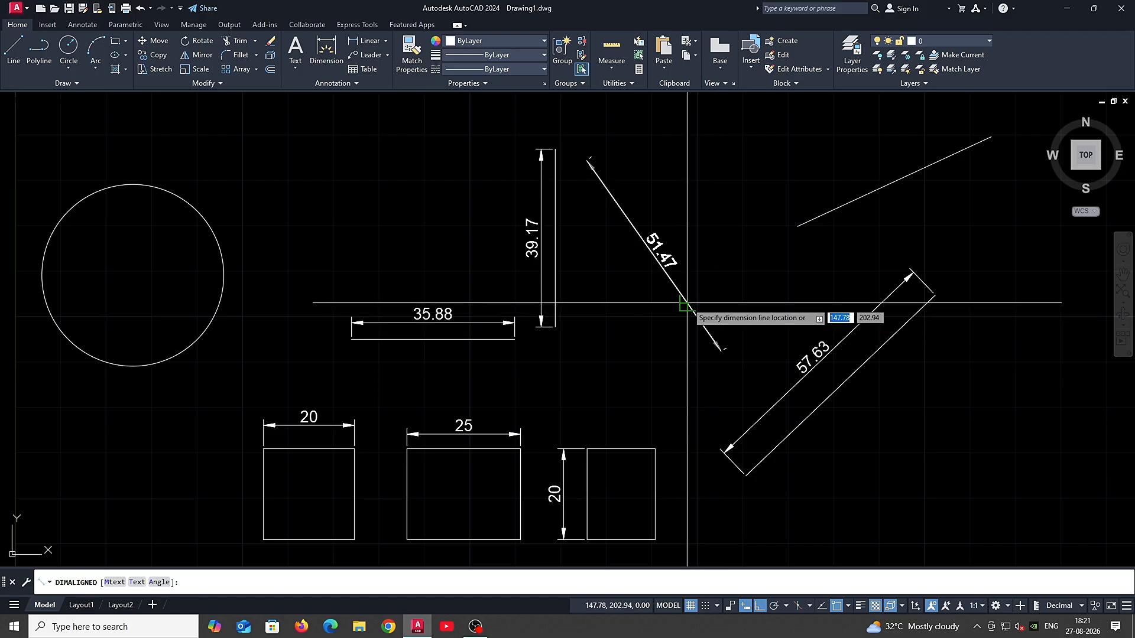
pyautogui.click(704, 288)
pyautogui.click(828, 205)
pyautogui.click(839, 236)
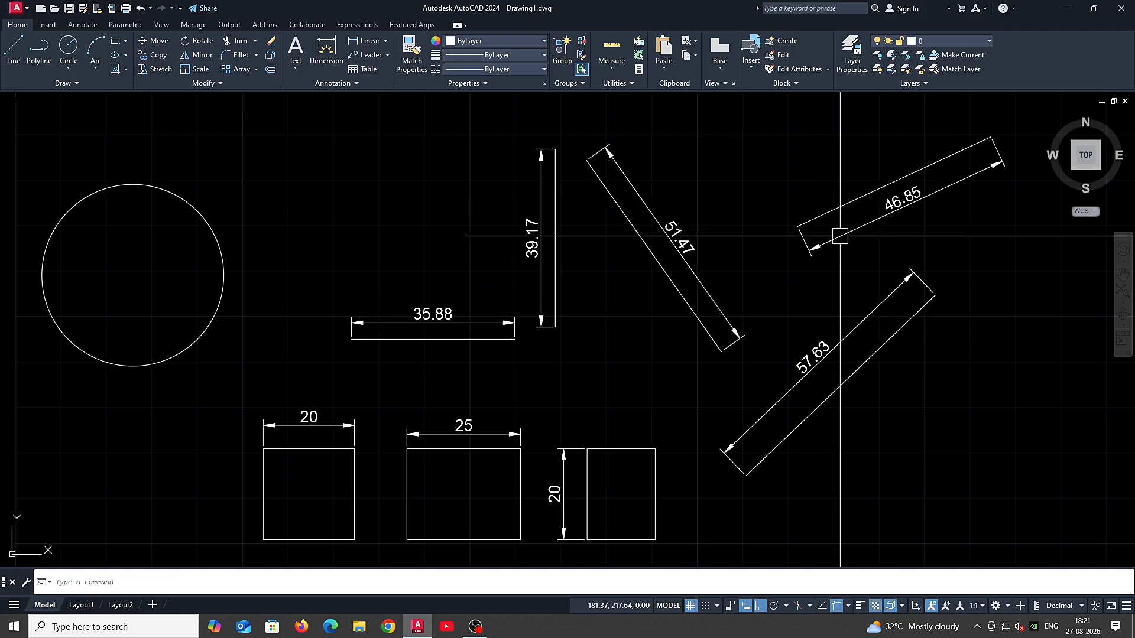
# Step: Try an aligned dimension on the circle
pyautogui.moveTo(667, 301); pyautogui.dragTo(633, 360, button='middle')
pyautogui.click(189, 347)
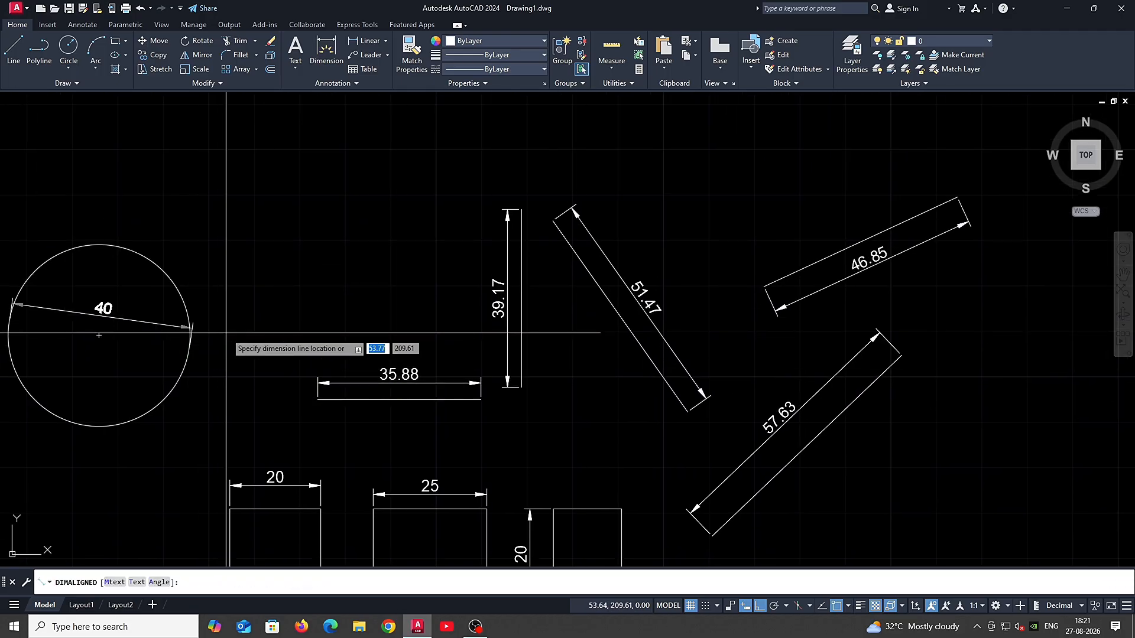
pyautogui.moveTo(248, 328); pyautogui.dragTo(312, 312, button='middle')
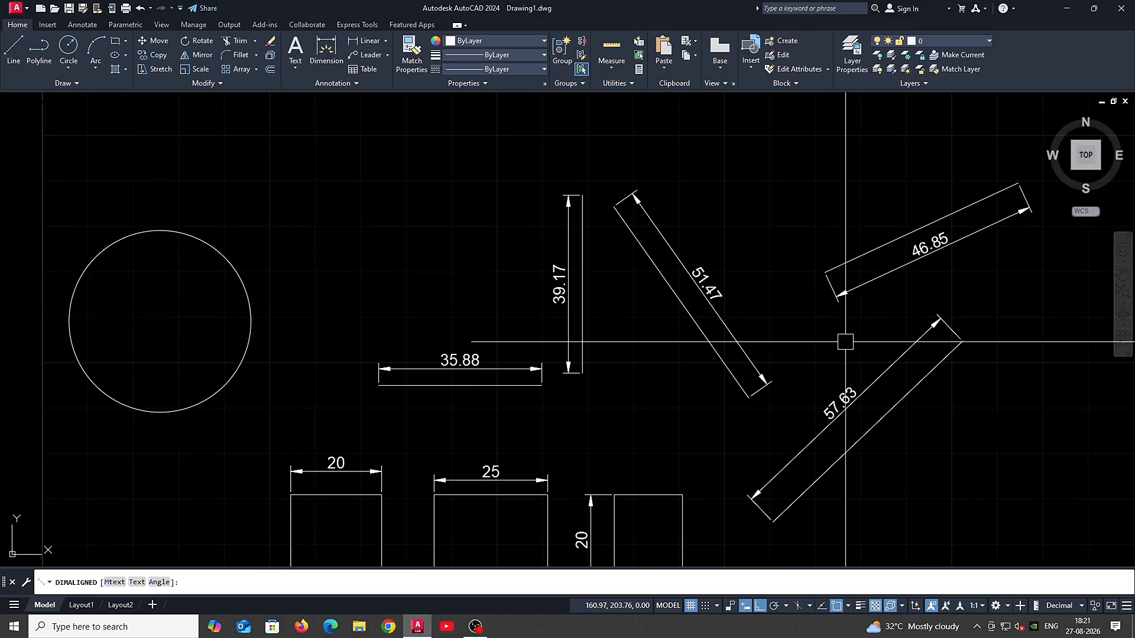
pyautogui.press('Escape')
# Step: Add a second aligned dimension to the lower slanted line on its lower-right side
pyautogui.moveTo(957, 349); pyautogui.dragTo(786, 317, button='middle')
pyautogui.press('Return')
pyautogui.press('Return')
pyautogui.click(721, 377)
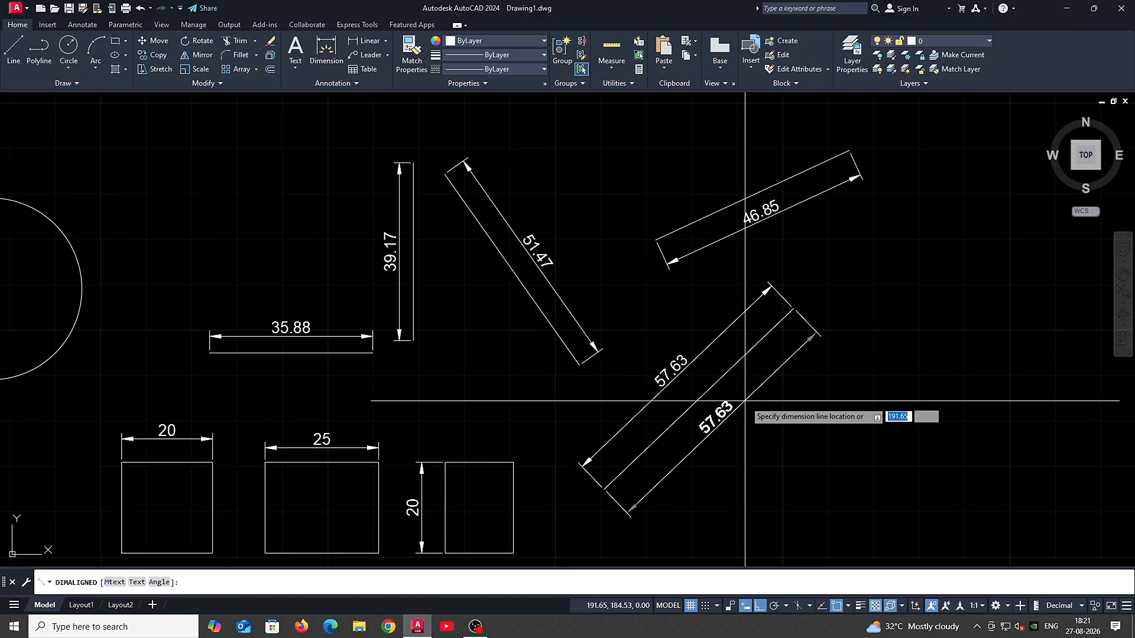
pyautogui.click(758, 391)
# Step: Add second aligned dimensions above the upper slanted line and on the lower-left side of the steep slanted line
pyautogui.press('Return')
pyautogui.press('Return')
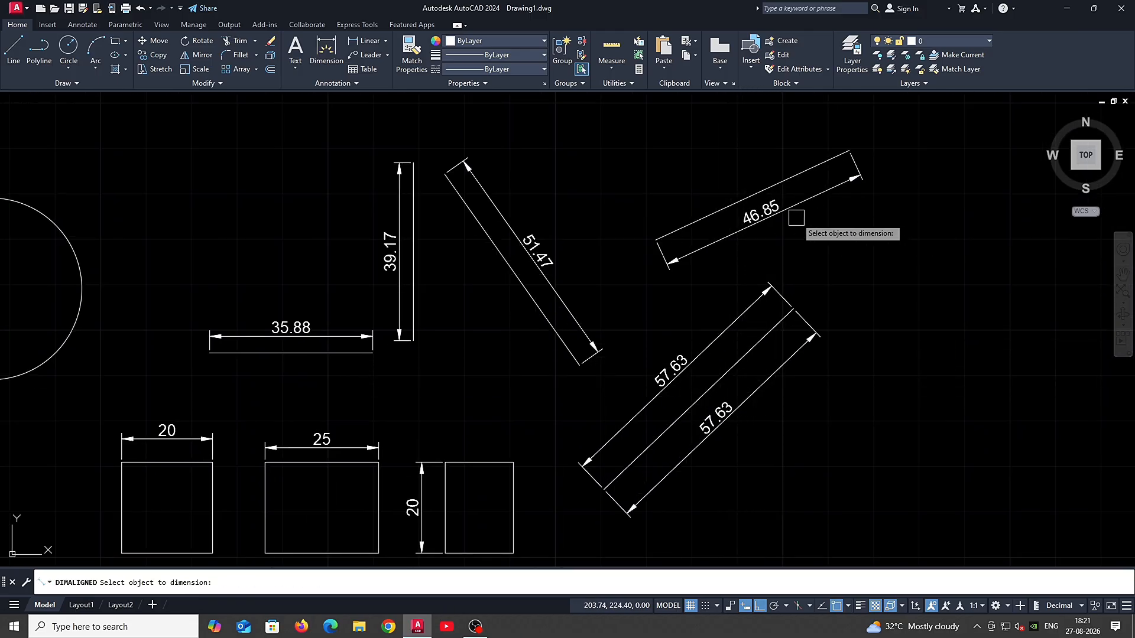
pyautogui.click(793, 176)
pyautogui.click(771, 155)
pyautogui.press('Return')
pyautogui.press('Return')
pyautogui.click(537, 302)
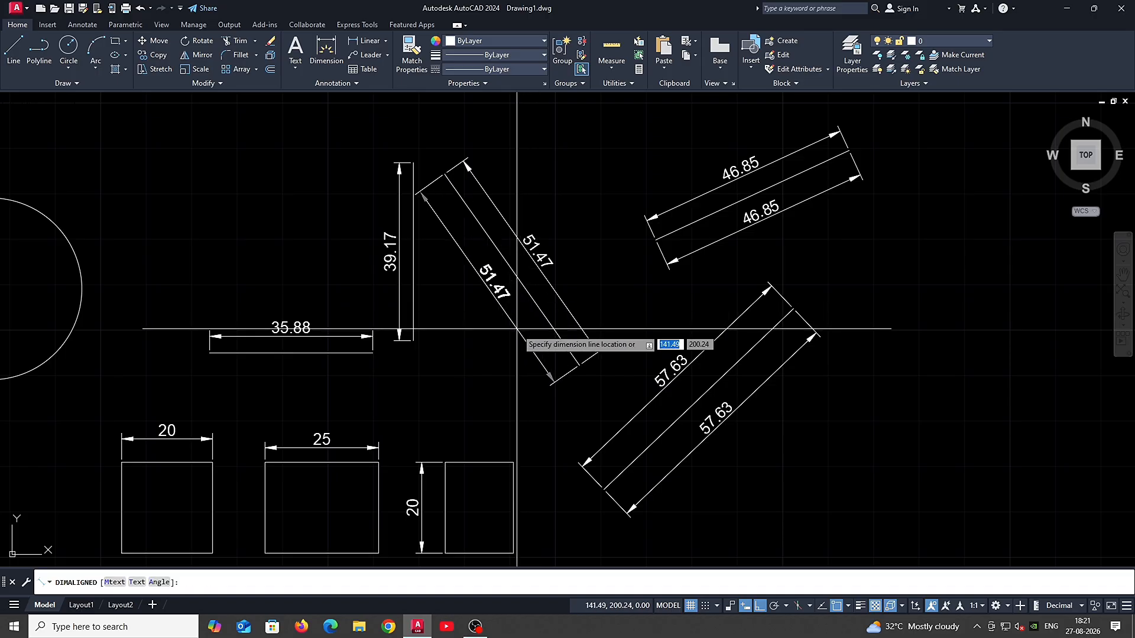
pyautogui.click(517, 330)
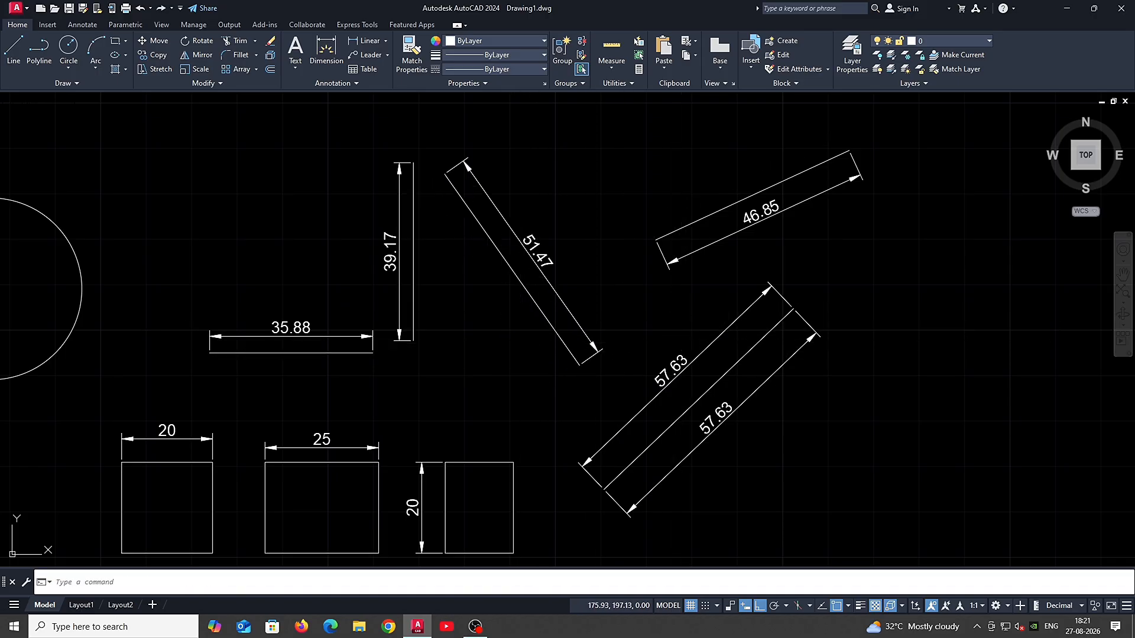
# Step: Undo all the aligned dimensions on the three slanted lines
pyautogui.hotkey('ctrl', 'z')
pyautogui.hotkey('ctrl', 'z')
pyautogui.hotkey('ctrl', 'z')
pyautogui.hotkey('ctrl', 'z')
pyautogui.hotkey('ctrl', 'z')
pyautogui.hotkey('ctrl', 'z')
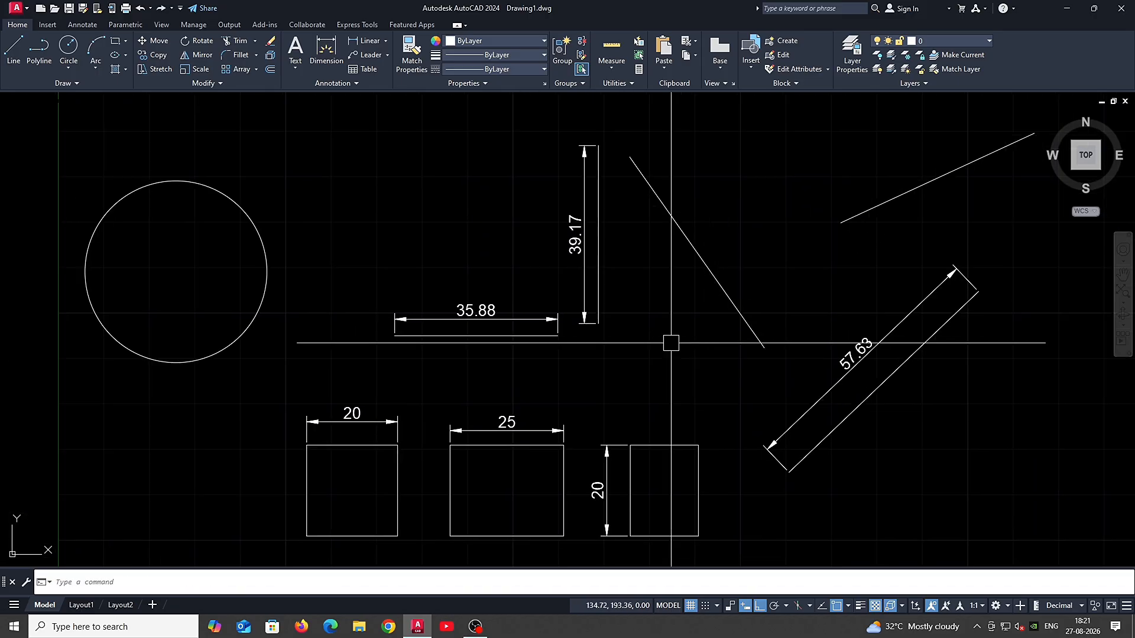
pyautogui.hotkey('ctrl', 'z')
# Step: Dimension the third rectangle's upper and right edges with select-object linear dimensions placed outside the rectangle
pyautogui.write('d')
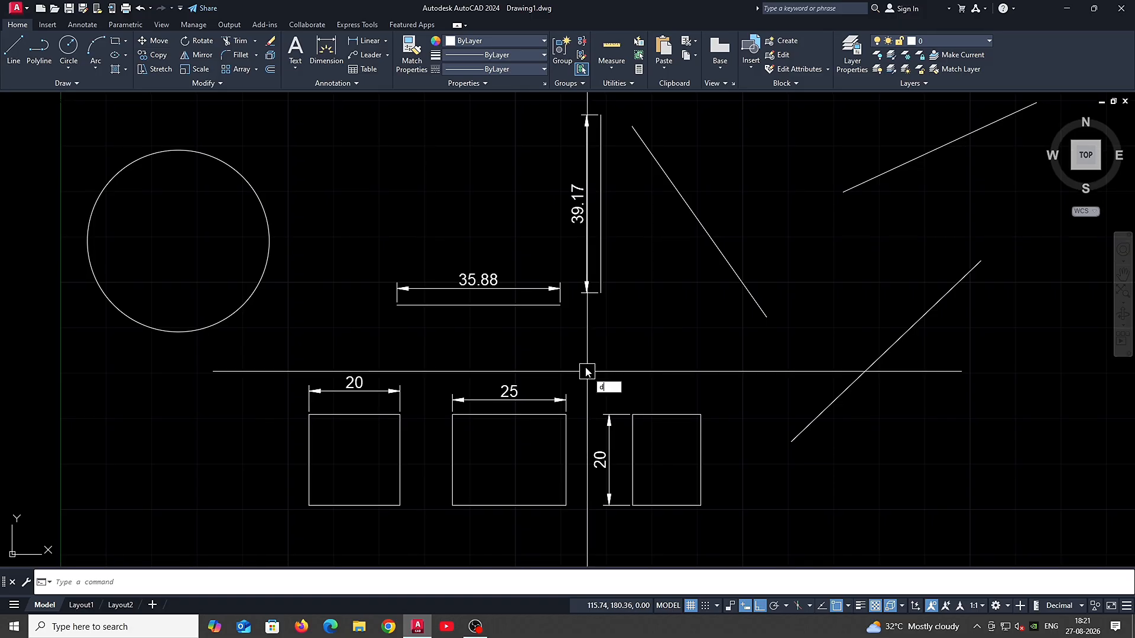
pyautogui.write('li')
pyautogui.press('Return')
pyautogui.press('Return')
pyautogui.click(671, 416)
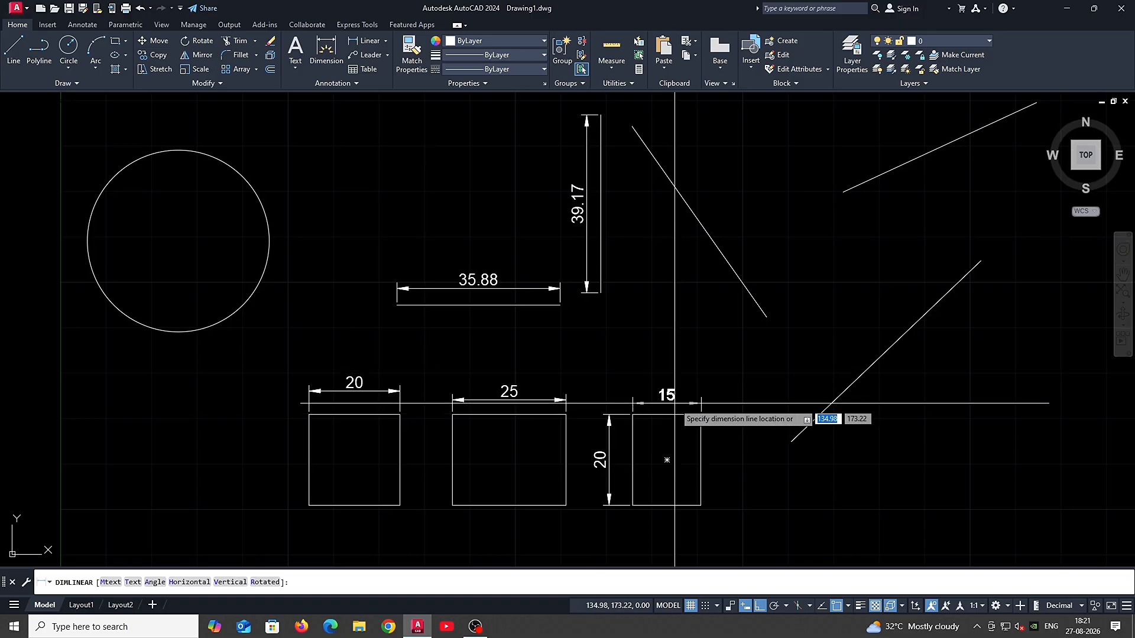
pyautogui.click(679, 402)
pyautogui.click(700, 468)
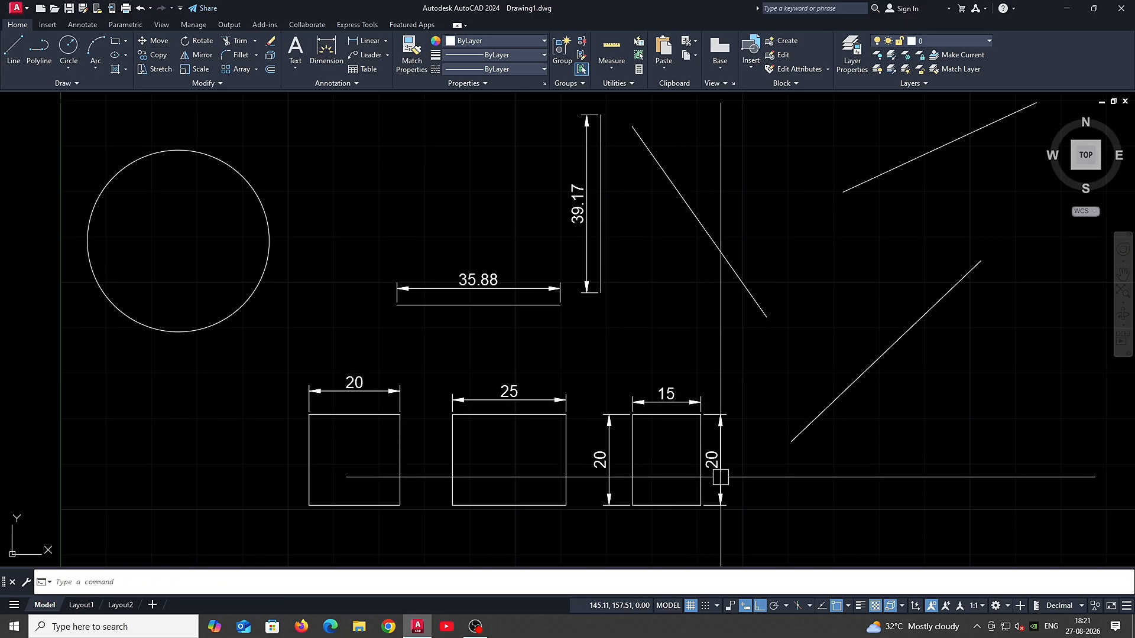
pyautogui.click(720, 458)
# Step: Stretch the third rectangle's lower-right corner horizontally to the left by about 2.6 units, slanting its right edge
pyautogui.scroll(3, 715, 457)
pyautogui.click(715, 458)
pyautogui.click(676, 425)
pyautogui.write('s')
pyautogui.press('Return')
pyautogui.click(706, 474)
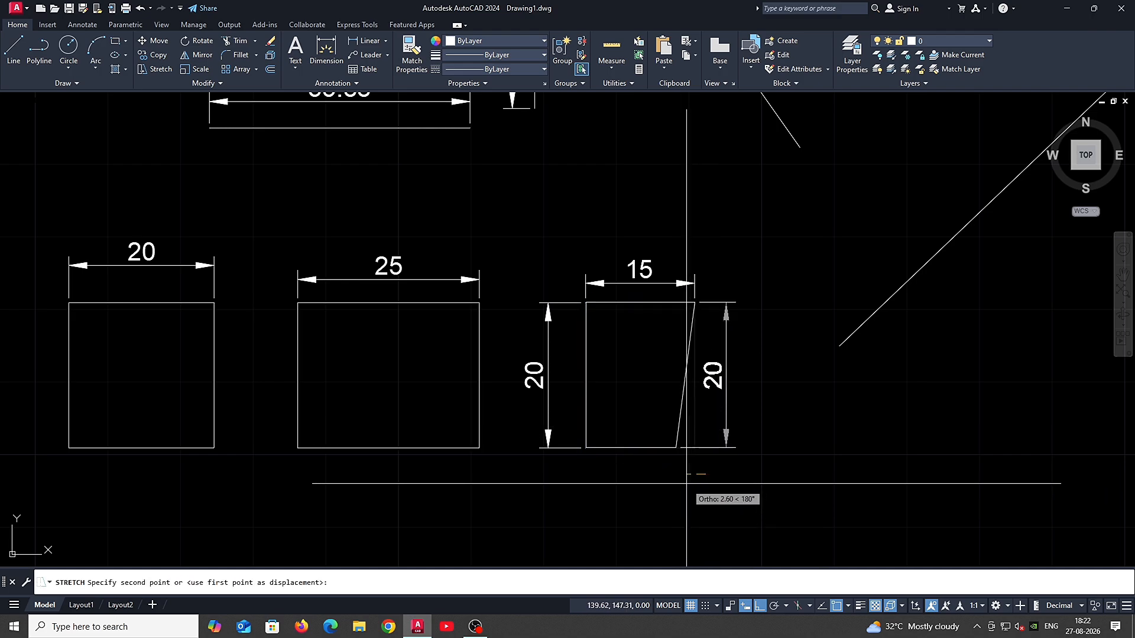
pyautogui.click(686, 483)
pyautogui.moveTo(728, 416); pyautogui.dragTo(726, 408, button='middle')
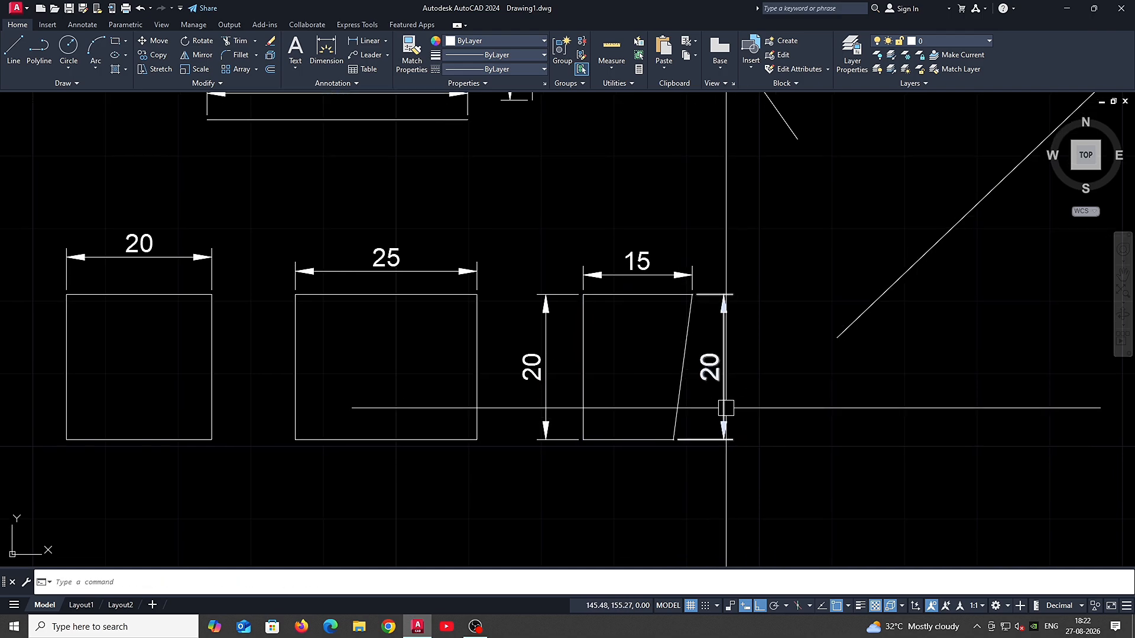
# Step: Add an aligned dimension to the third shape's slanted right edge by object selection, placing it outside the vertical linear dimension
pyautogui.write('dal')
pyautogui.press('Return')
pyautogui.press('Return')
pyautogui.click(674, 396)
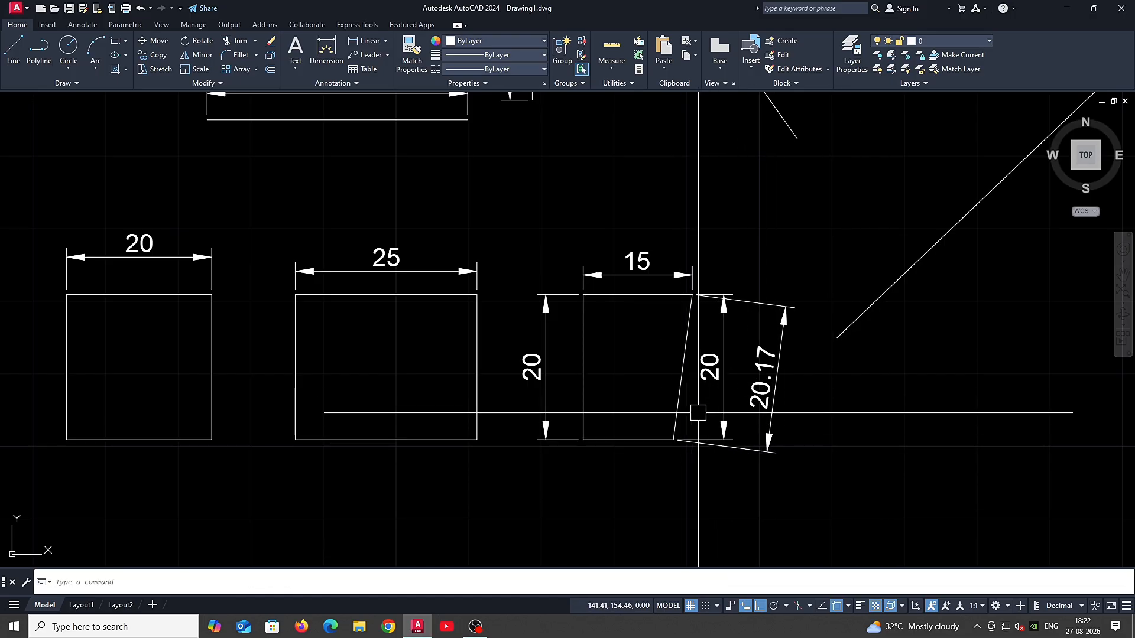
# Step: Delete the vertical linear and aligned dimensions beside the third shape's slanted right edge
pyautogui.click(720, 353)
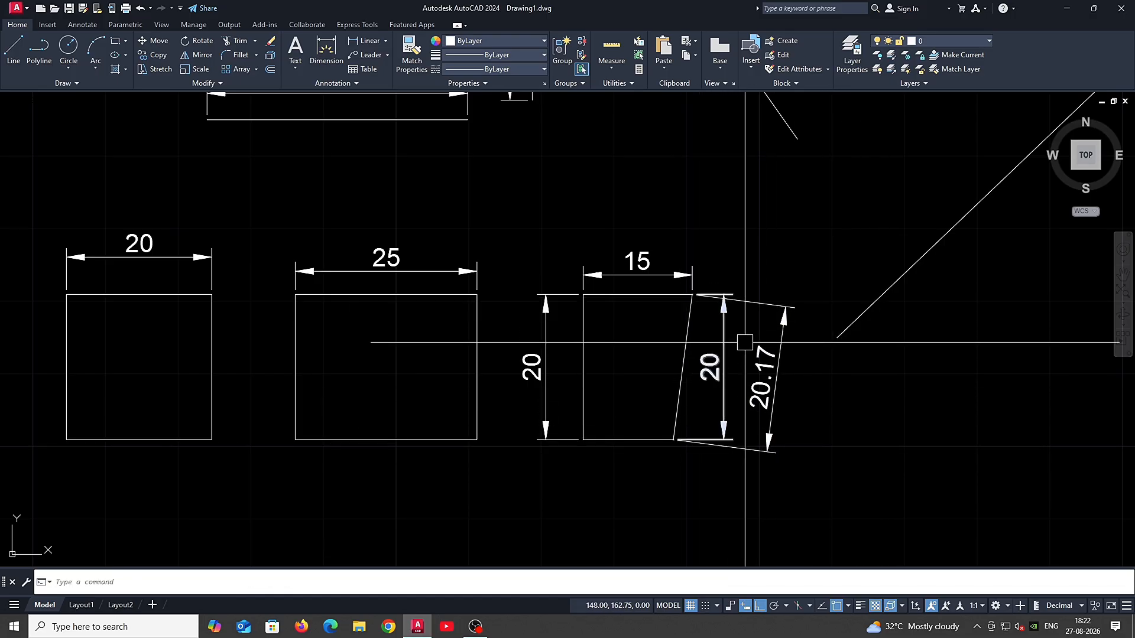
pyautogui.click(724, 388)
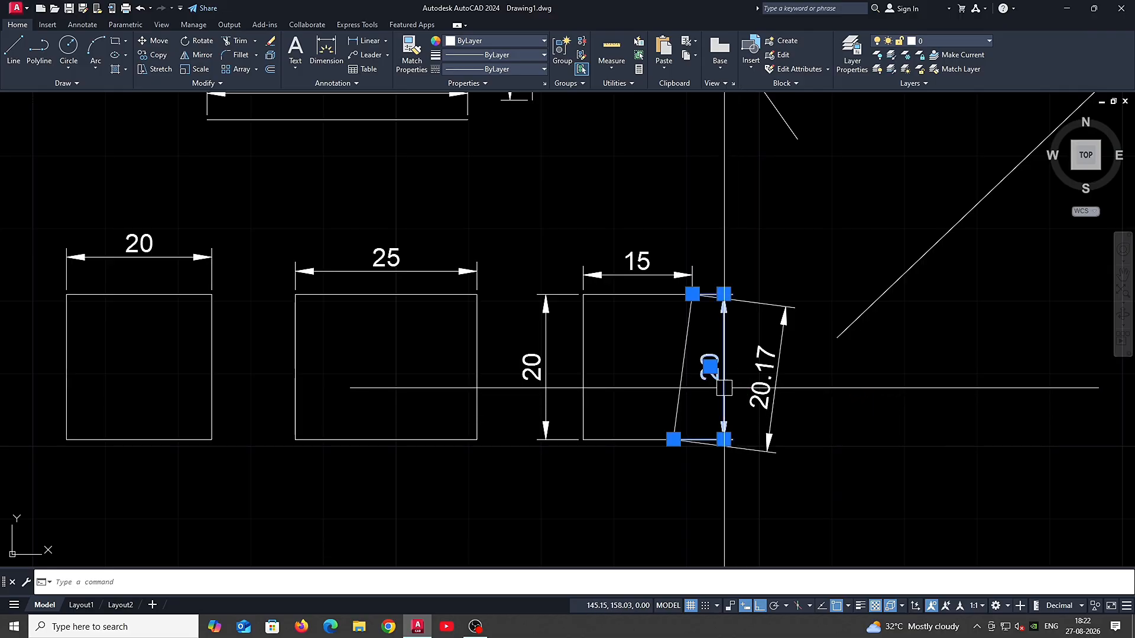
pyautogui.press('Delete')
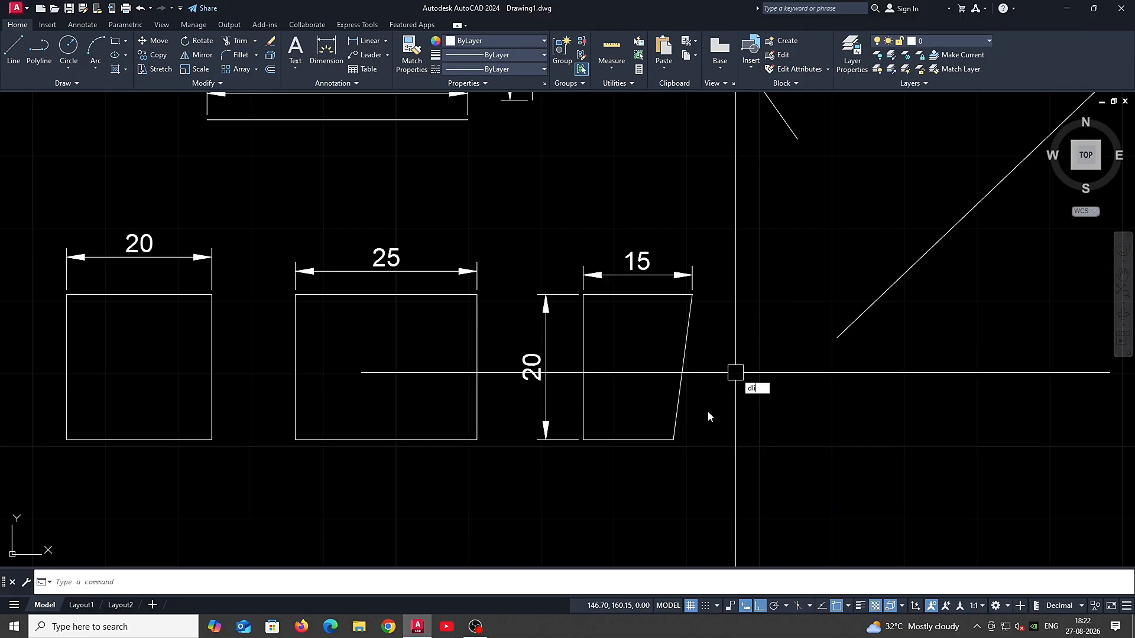
# Step: Add a vertical linear dimension between the endpoints of the third shape's slanted edge, placed just outside the shape
pyautogui.press('Return')
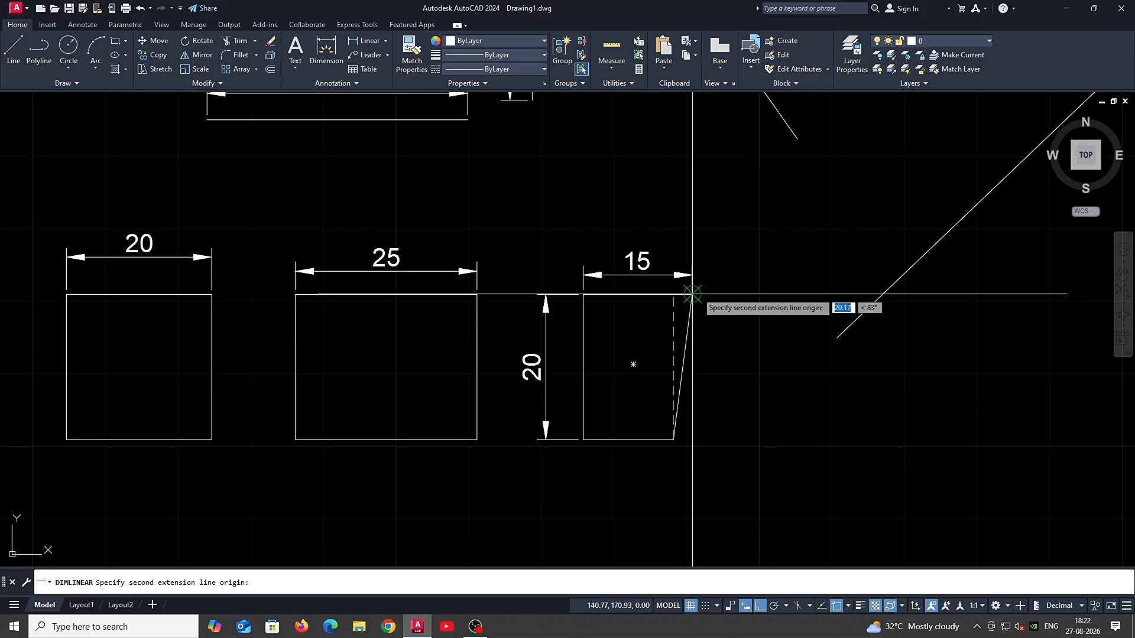
pyautogui.click(692, 293)
pyautogui.click(723, 378)
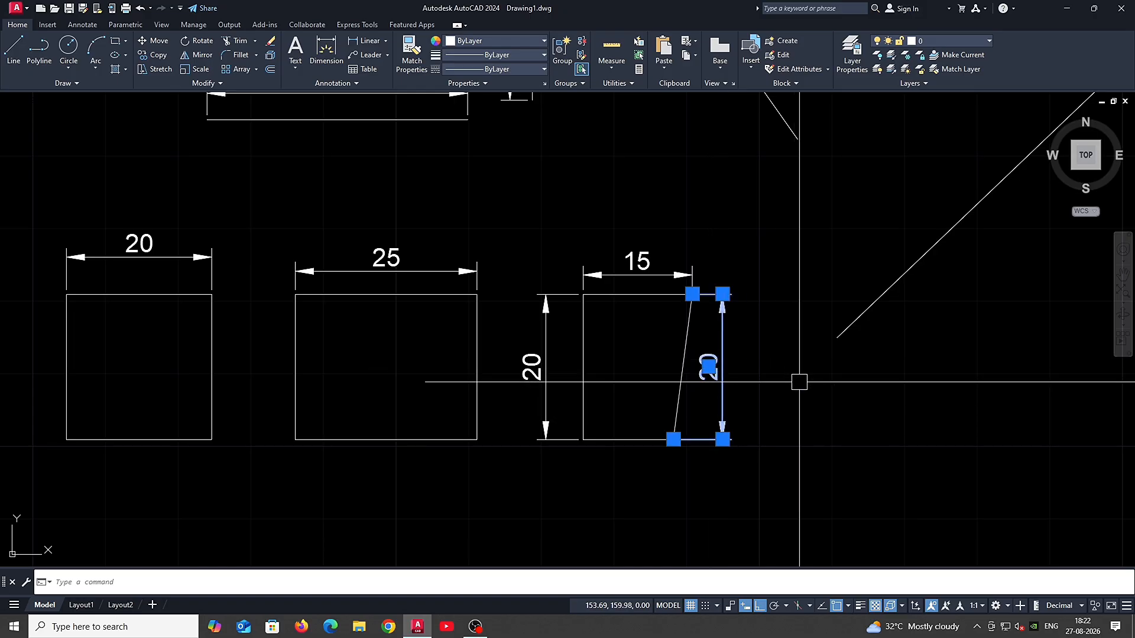
# Step: Start an aligned dimension with object selection for the long slanted line beside the third shape
pyautogui.moveTo(818, 409); pyautogui.dragTo(817, 417, button='middle')
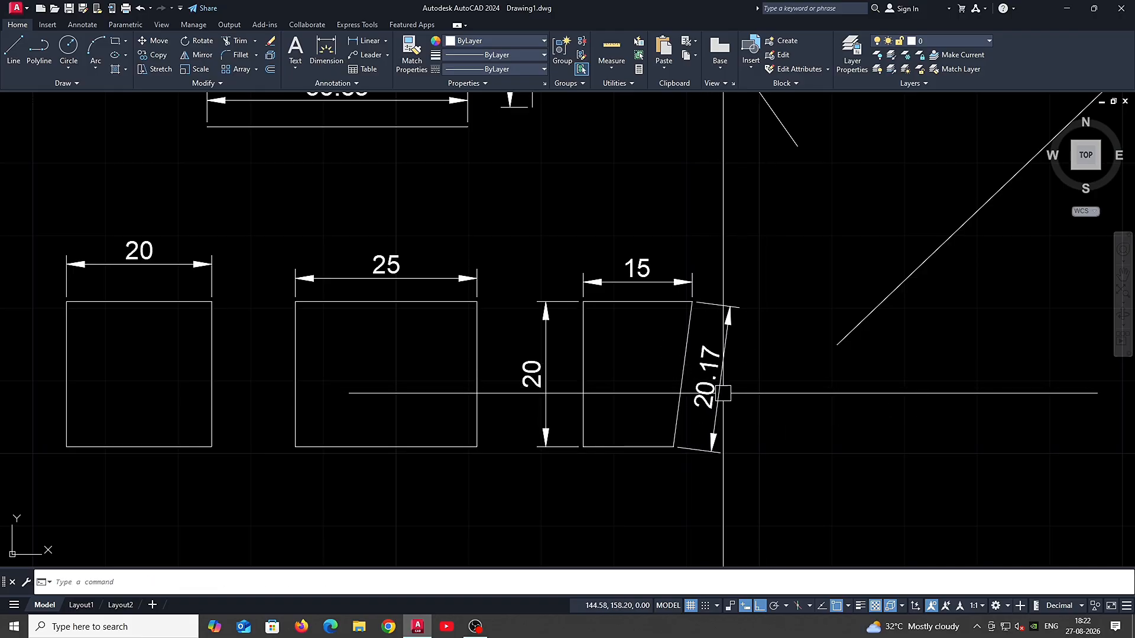
pyautogui.scroll(-4, 723, 393)
pyautogui.scroll(2, 706, 426)
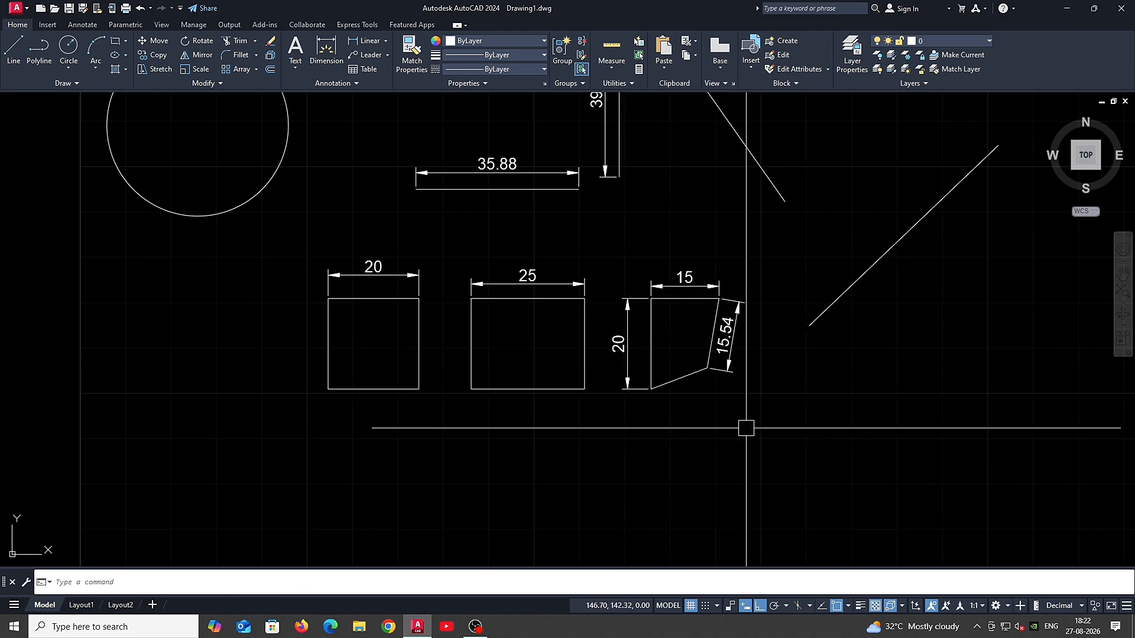
pyautogui.scroll(-2, 809, 412)
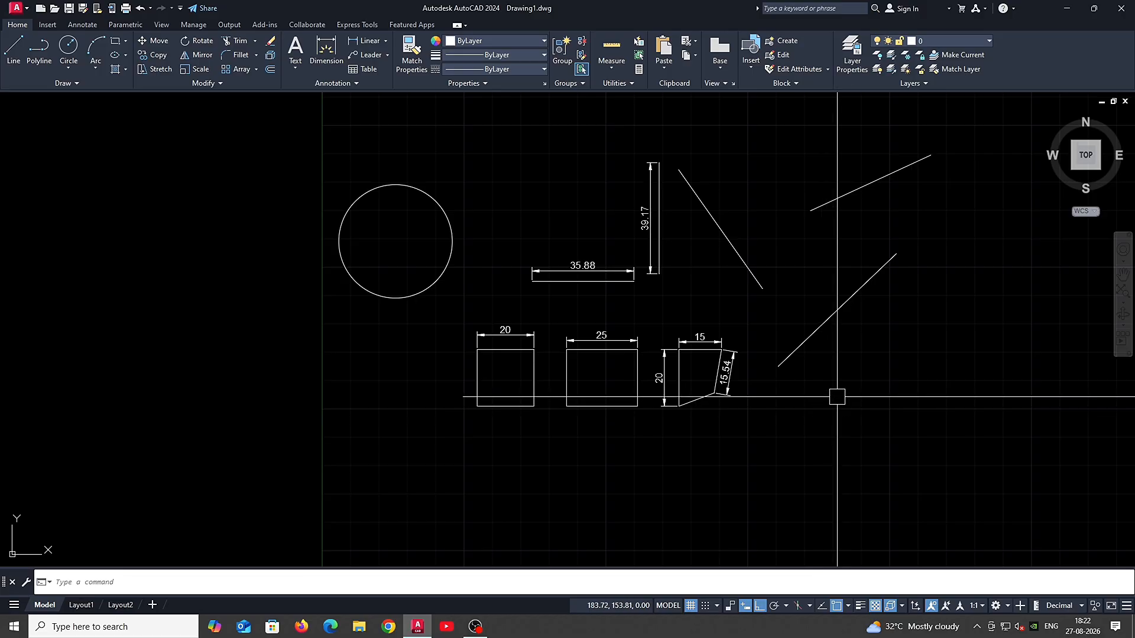
pyautogui.press('Return')
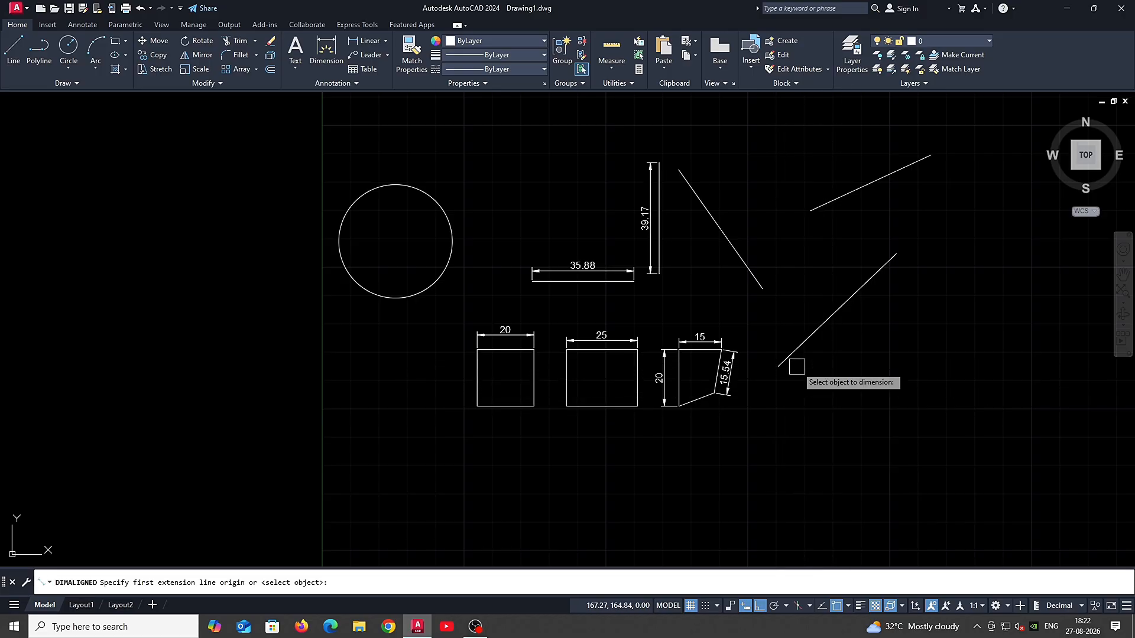
# Step: Add aligned dimensions to the three undimensioned slanted lines
pyautogui.click(780, 343)
pyautogui.press('Return')
pyautogui.click(843, 195)
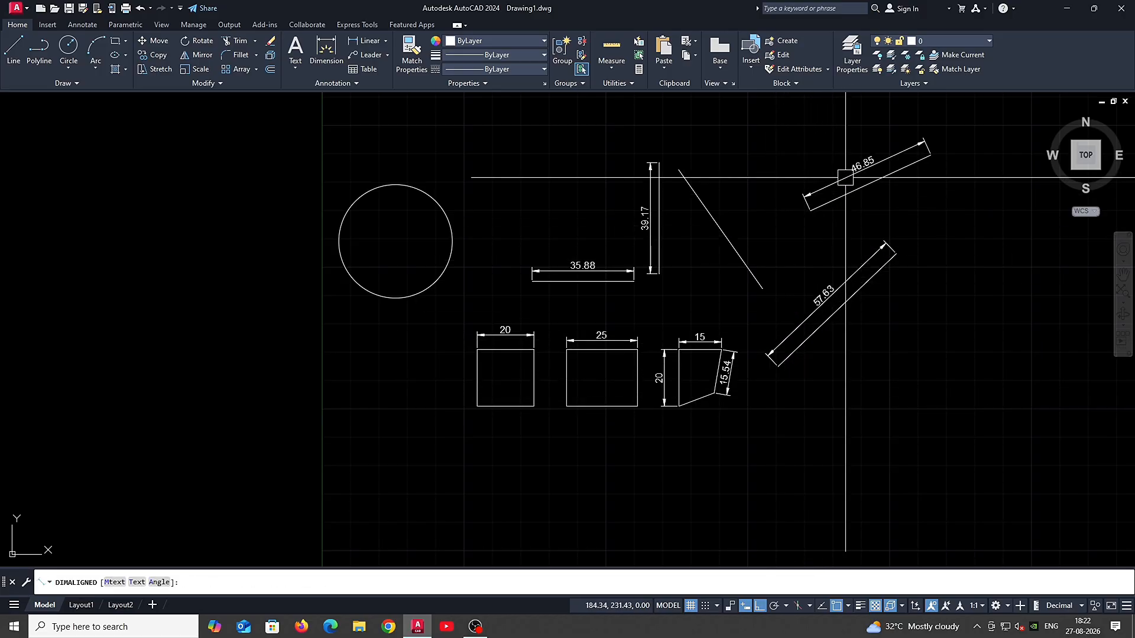
pyautogui.press('Return')
pyautogui.click(739, 253)
pyautogui.click(754, 238)
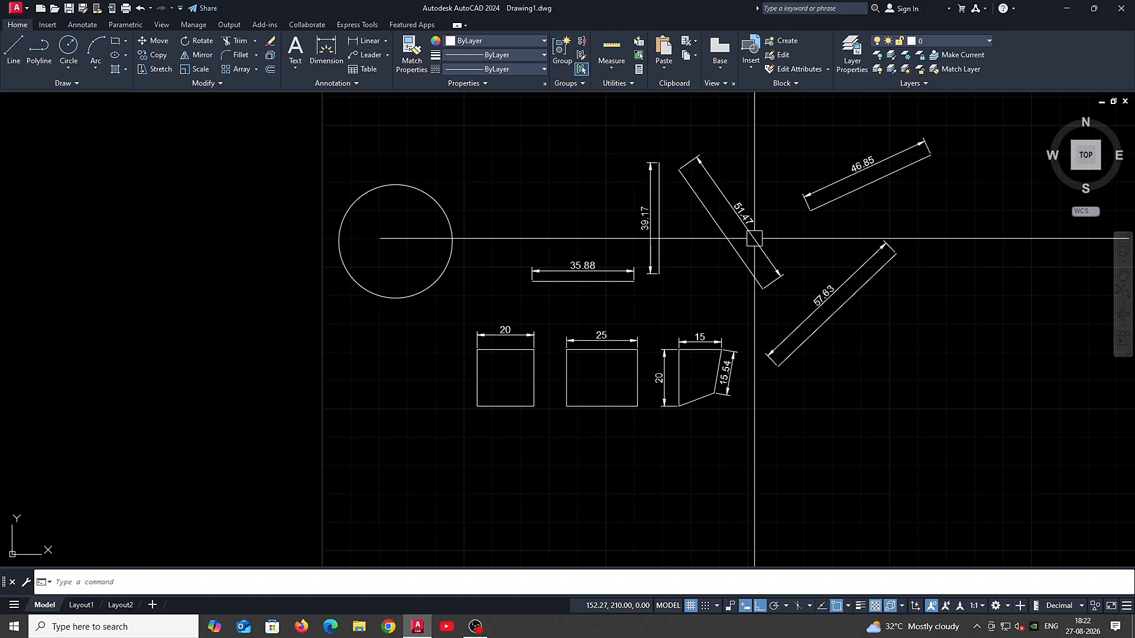
# Step: Draw two circles above the existing one, with radii of about 18 and about 23 units
pyautogui.write('c')
pyautogui.press('Return')
pyautogui.moveTo(754, 292); pyautogui.dragTo(794, 342, button='middle')
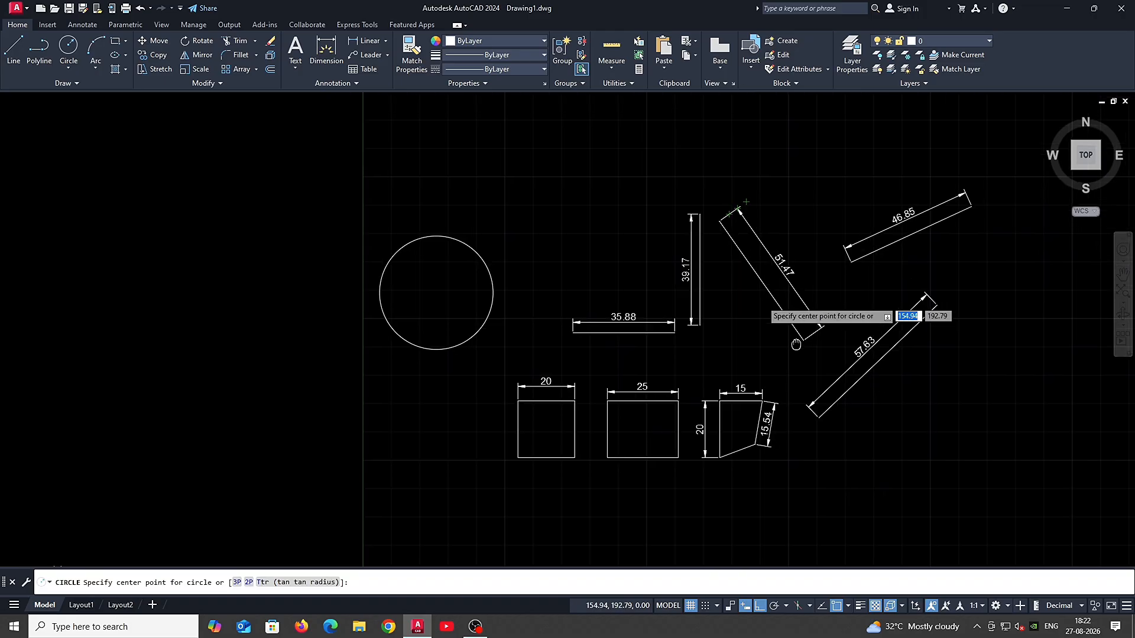
pyautogui.press('Escape')
pyautogui.moveTo(532, 265); pyautogui.dragTo(601, 348, button='middle')
pyautogui.press('Return')
pyautogui.click(556, 246)
pyautogui.click(608, 236)
pyautogui.press('Return')
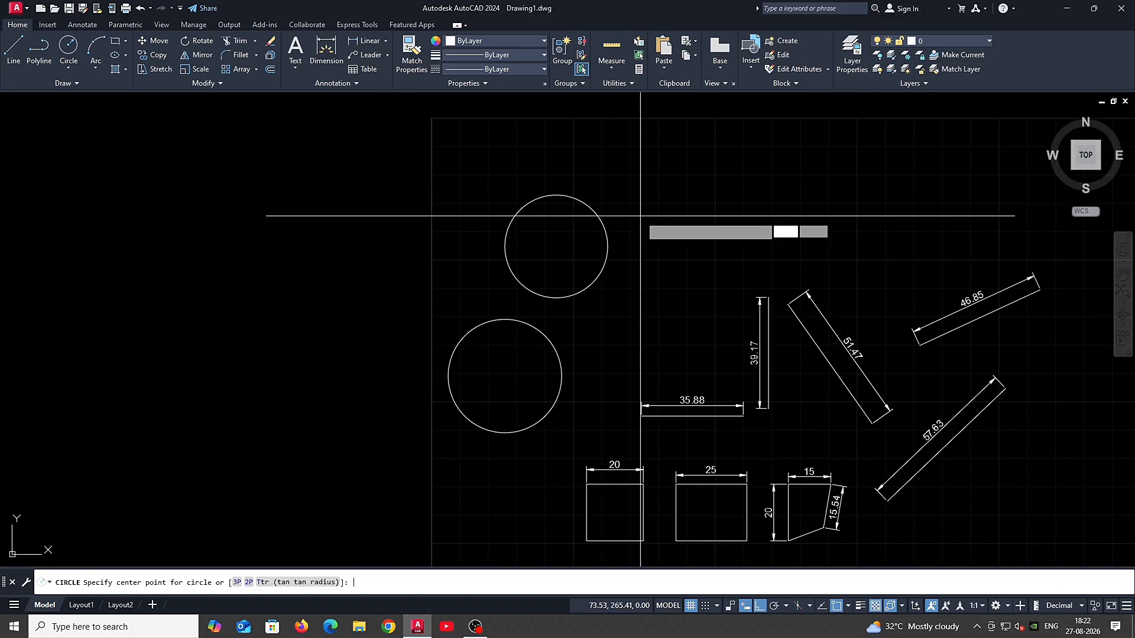
pyautogui.click(640, 216)
pyautogui.click(704, 270)
# Step: Move the larger new circle to the right, clear of the smaller one
pyautogui.click(685, 262)
pyautogui.moveTo(702, 280); pyautogui.dragTo(678, 315, button='middle')
pyautogui.write('m')
pyautogui.press('Return')
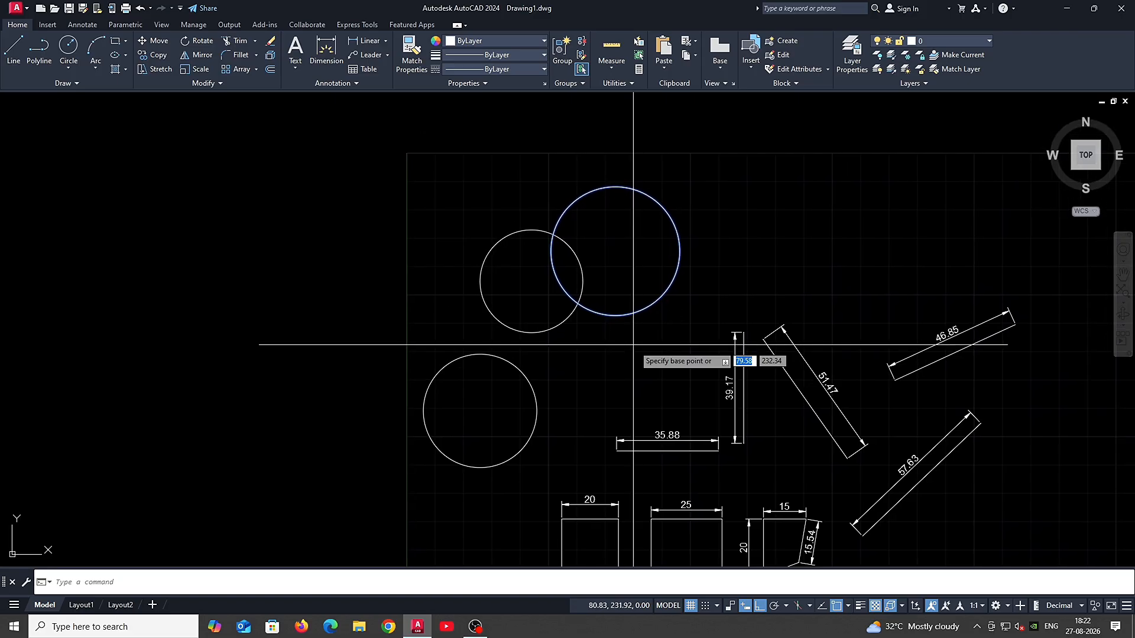
pyautogui.click(649, 345)
pyautogui.click(701, 344)
pyautogui.moveTo(447, 436); pyautogui.dragTo(458, 408, button='middle')
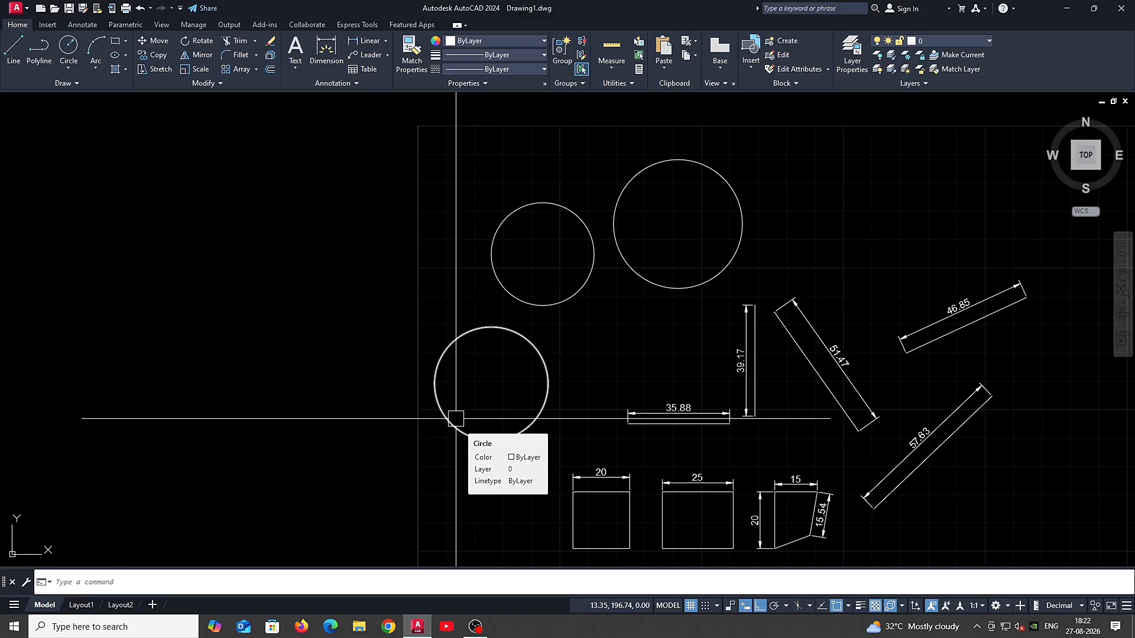
# Step: Add a radius dimension to the lowest circle, with its text placed inside at the centre
pyautogui.write('DR')
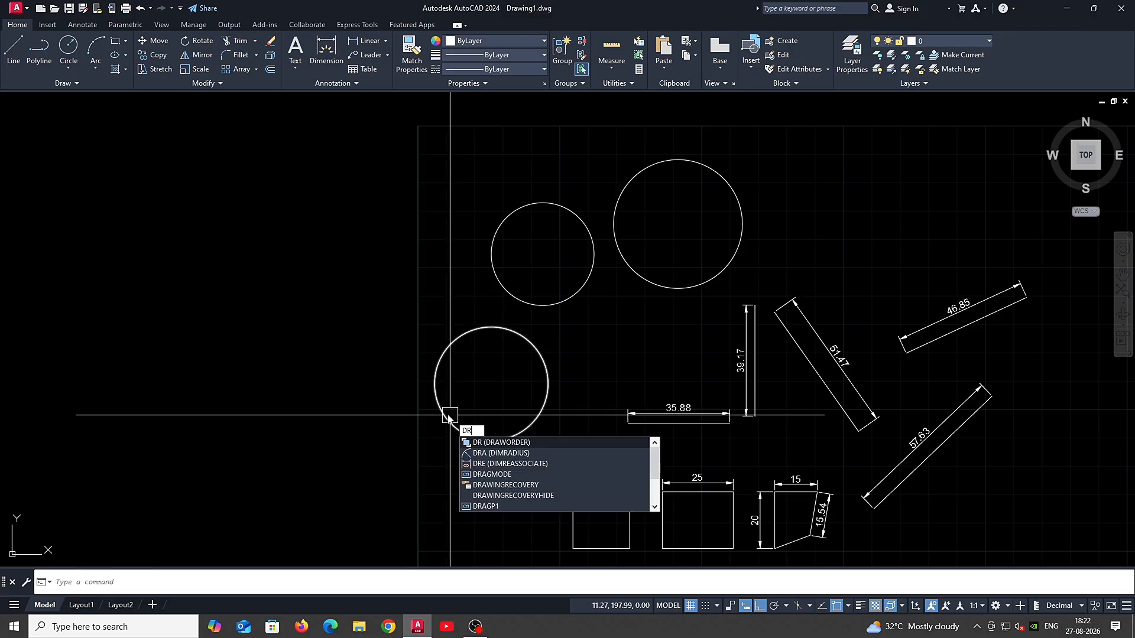
pyautogui.write('A')
pyautogui.press('Return')
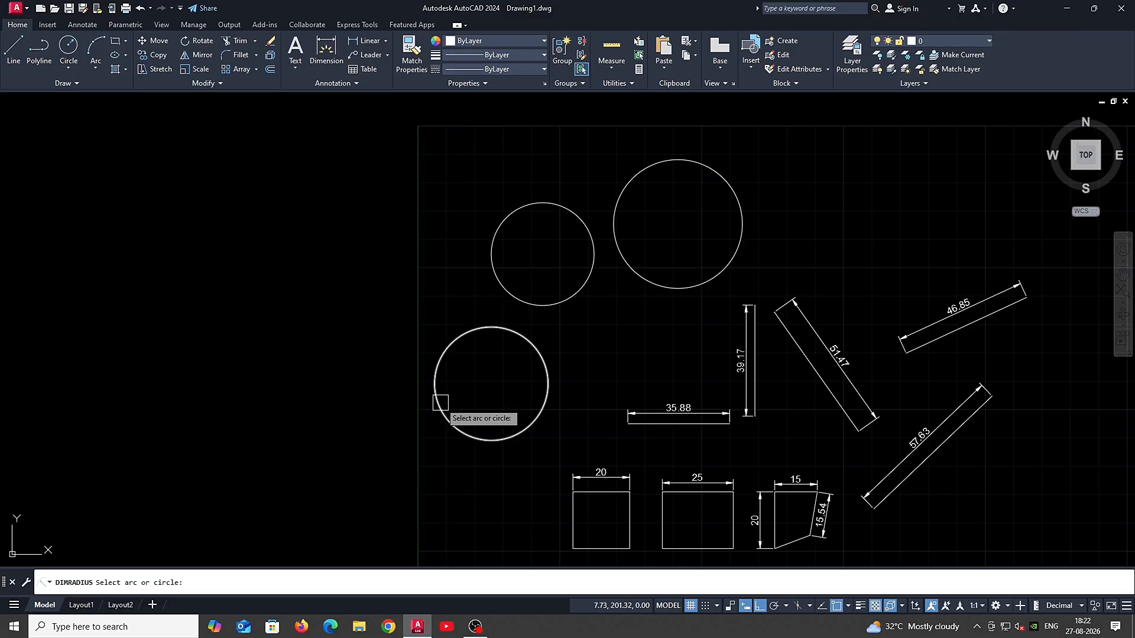
pyautogui.click(447, 346)
pyautogui.scroll(2, 448, 348)
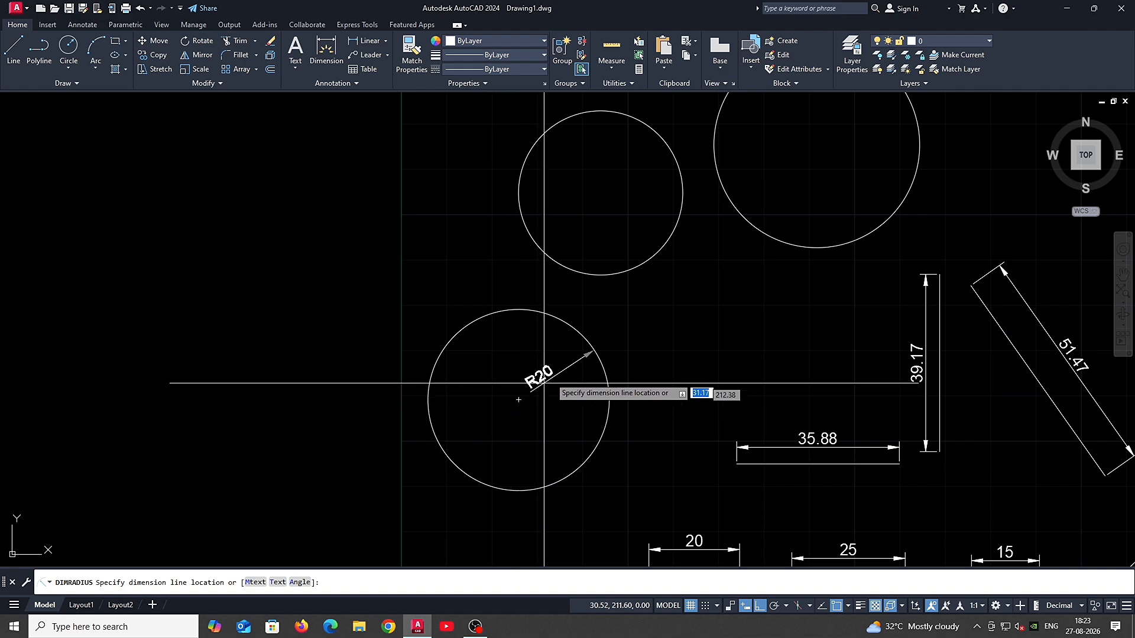
pyautogui.click(519, 399)
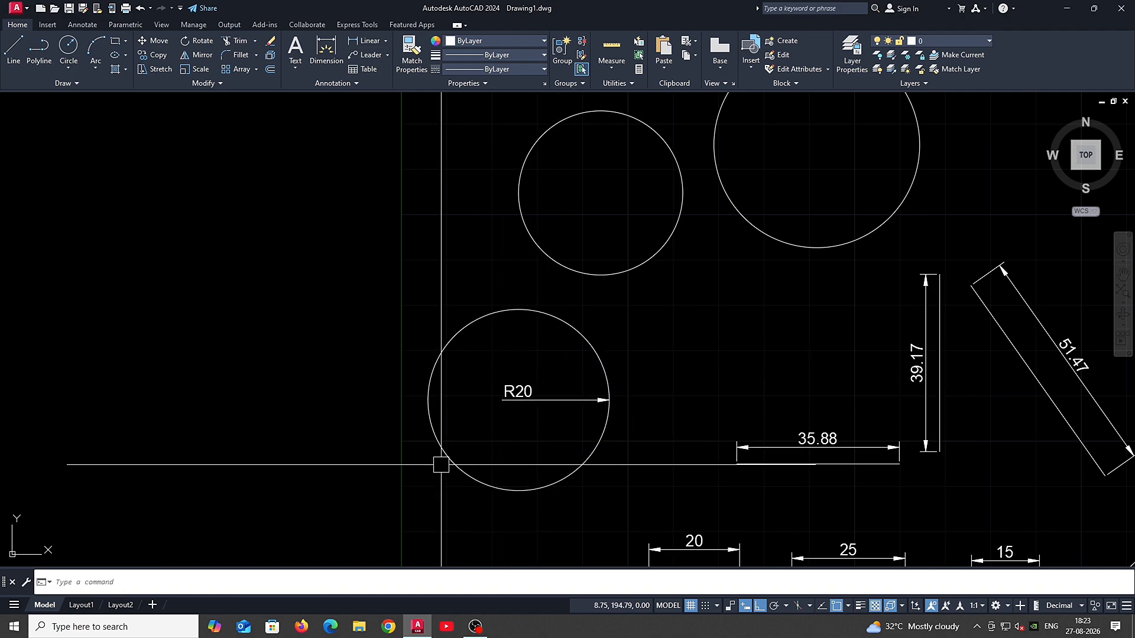
# Step: Add radius dimensions outside the lowest circle at its upper-left, upper-right and lower-right sides
pyautogui.moveTo(487, 444); pyautogui.dragTo(493, 426, button='middle')
pyautogui.click(506, 466)
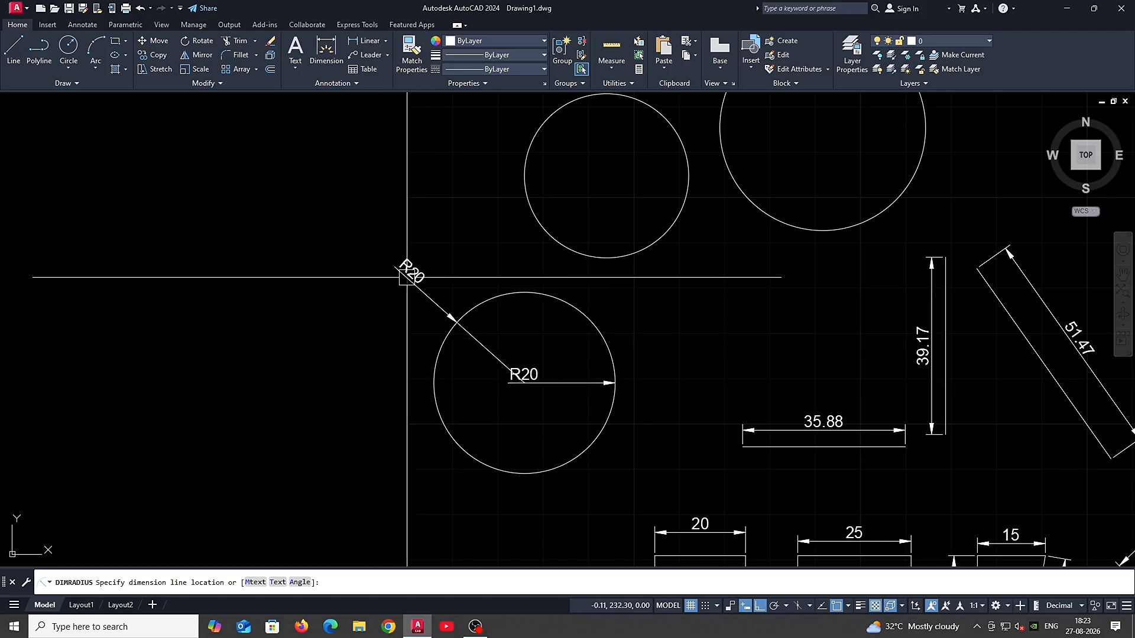
pyautogui.press('Return')
pyautogui.click(593, 325)
pyautogui.click(632, 329)
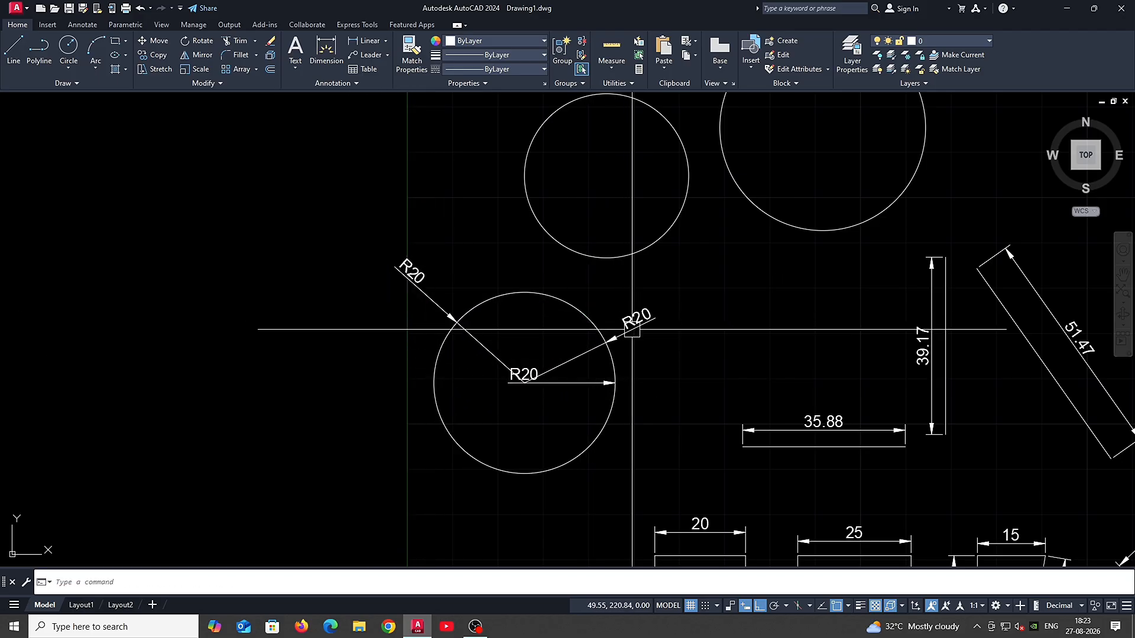
pyautogui.click(614, 428)
pyautogui.click(639, 433)
# Step: Add further radius dimensions outside the lowest circle at its bottom-right, bottom-left and left sides
pyautogui.press('Return')
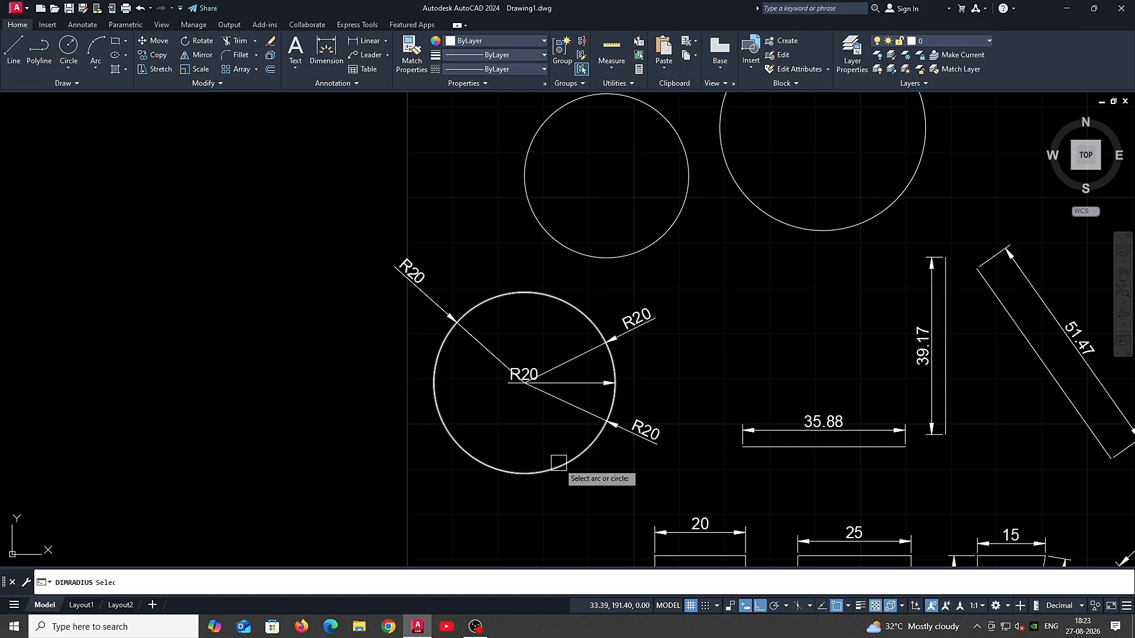
pyautogui.click(566, 468)
pyautogui.click(577, 482)
pyautogui.click(456, 488)
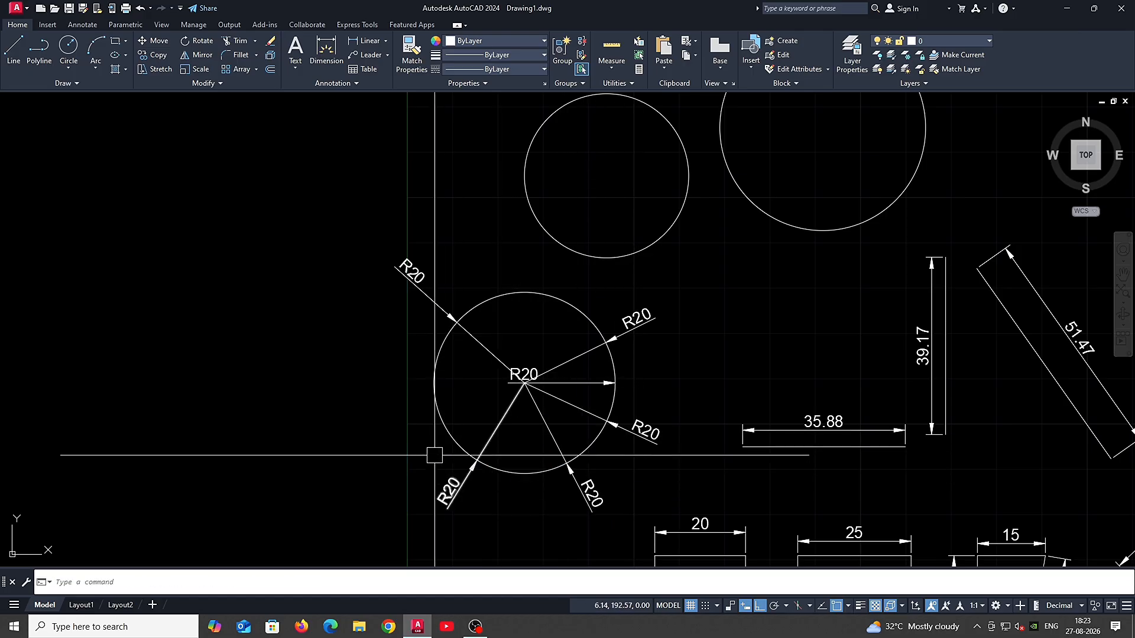
pyautogui.press('Return')
pyautogui.click(441, 422)
pyautogui.click(387, 425)
# Step: Add outside radius dimensions to the upper circles, three around the smaller one and one at the larger one's lower left
pyautogui.scroll(-2, 359, 425)
pyautogui.press('Return')
pyautogui.click(462, 302)
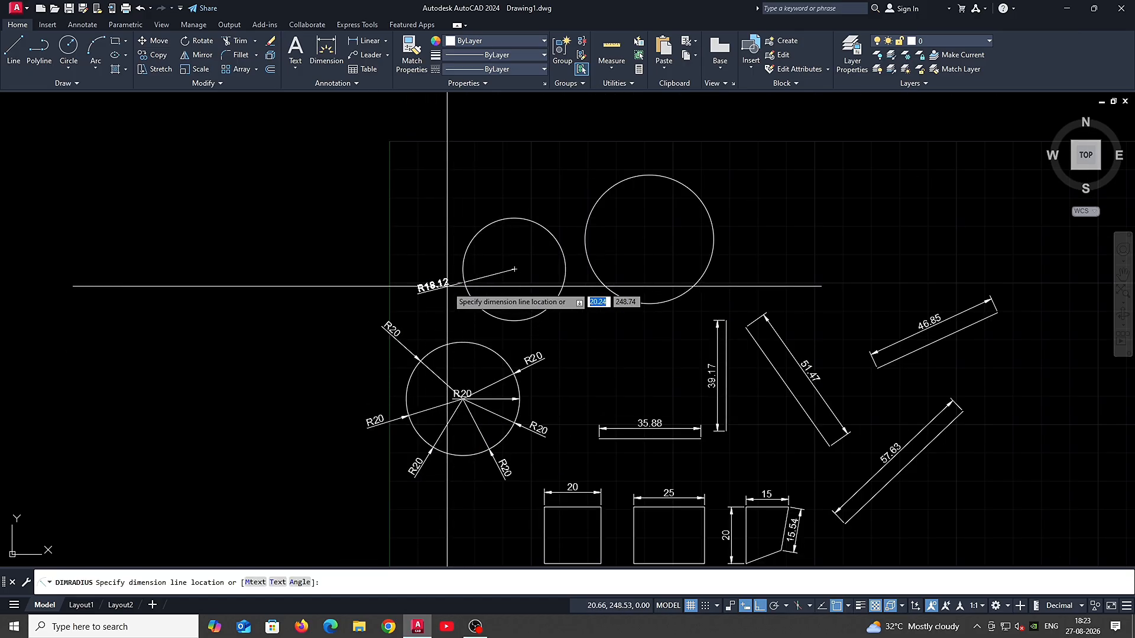
pyautogui.scroll(2, 447, 289)
pyautogui.click(413, 276)
pyautogui.press('Return')
pyautogui.click(688, 277)
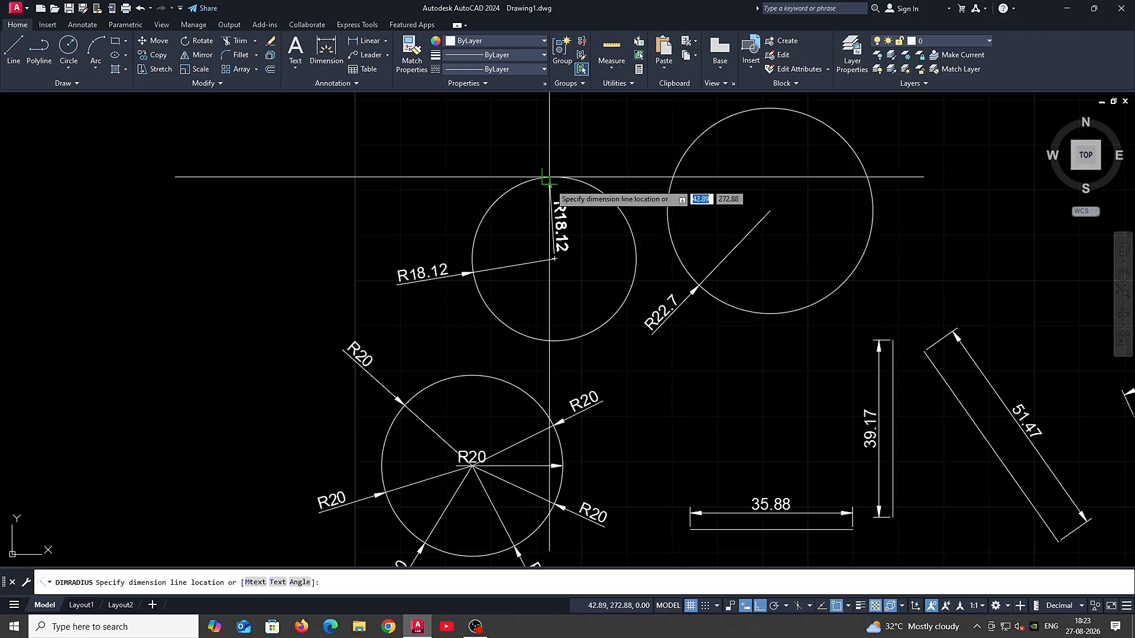
pyautogui.click(476, 129)
pyautogui.click(604, 169)
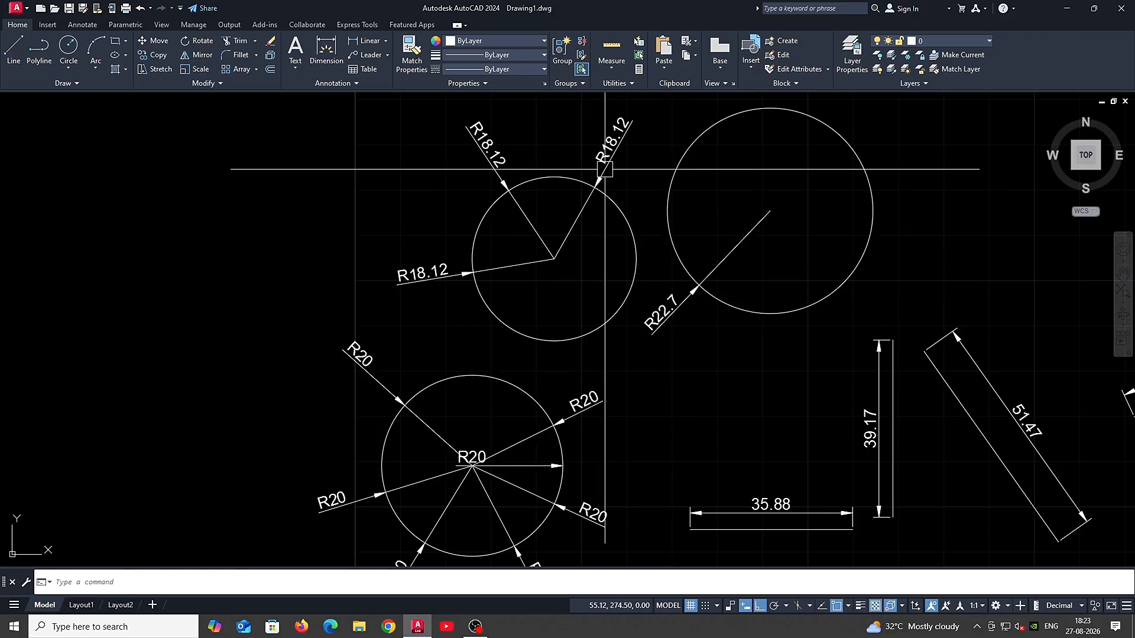
# Step: Undo the outside radius dimensions on all three circles, keeping only the radius dimension inside the lowest circle
pyautogui.moveTo(488, 323); pyautogui.dragTo(474, 302, button='middle')
pyautogui.hotkey('ctrl', 'z')
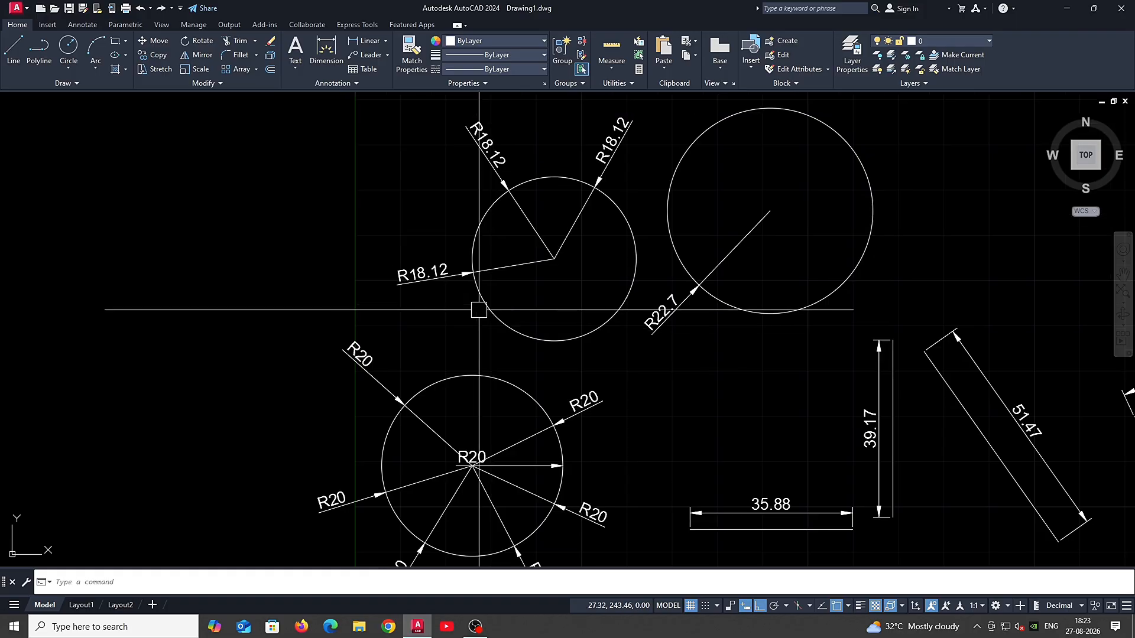
pyautogui.hotkey('ctrl', 'z')
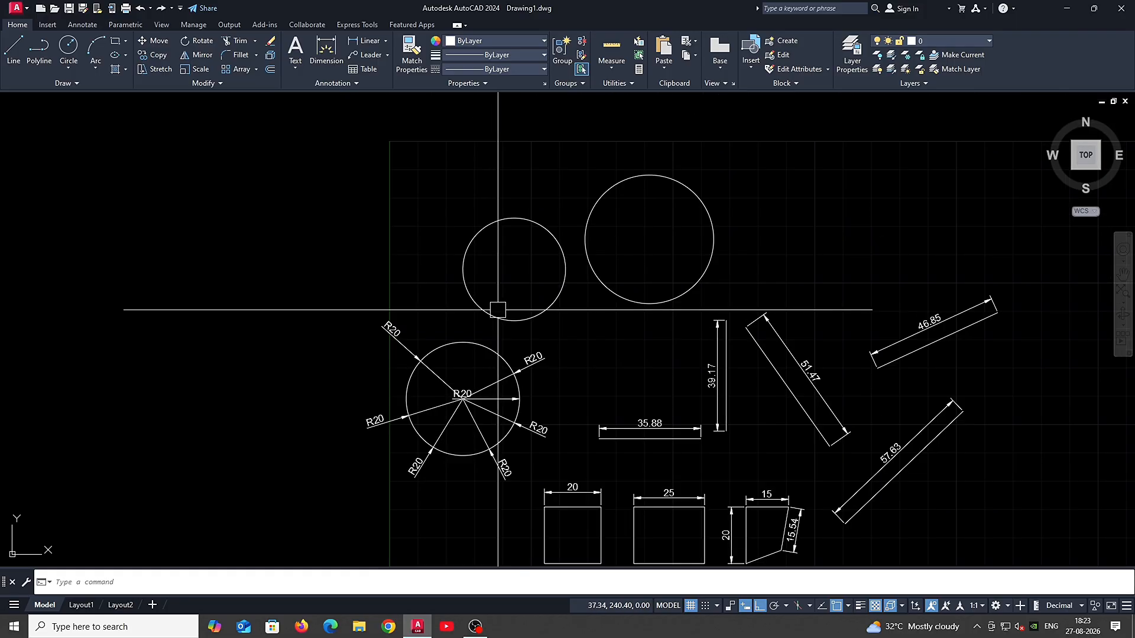
pyautogui.hotkey('ctrl', 'z')
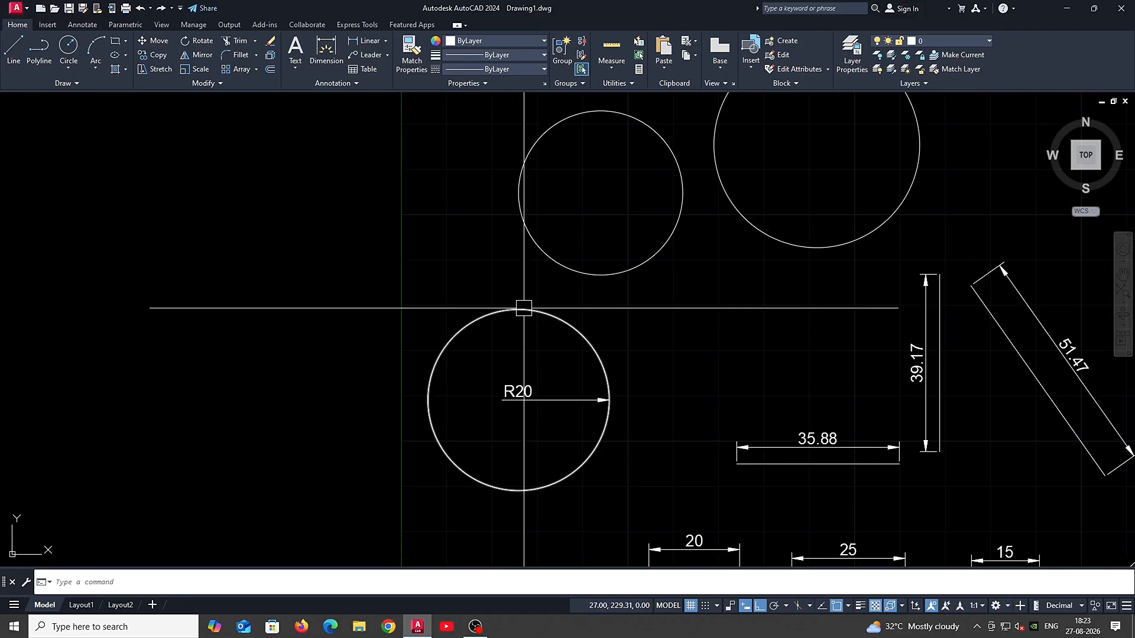
pyautogui.hotkey('ctrl', 'z')
pyautogui.hotkey('ctrl', 'y')
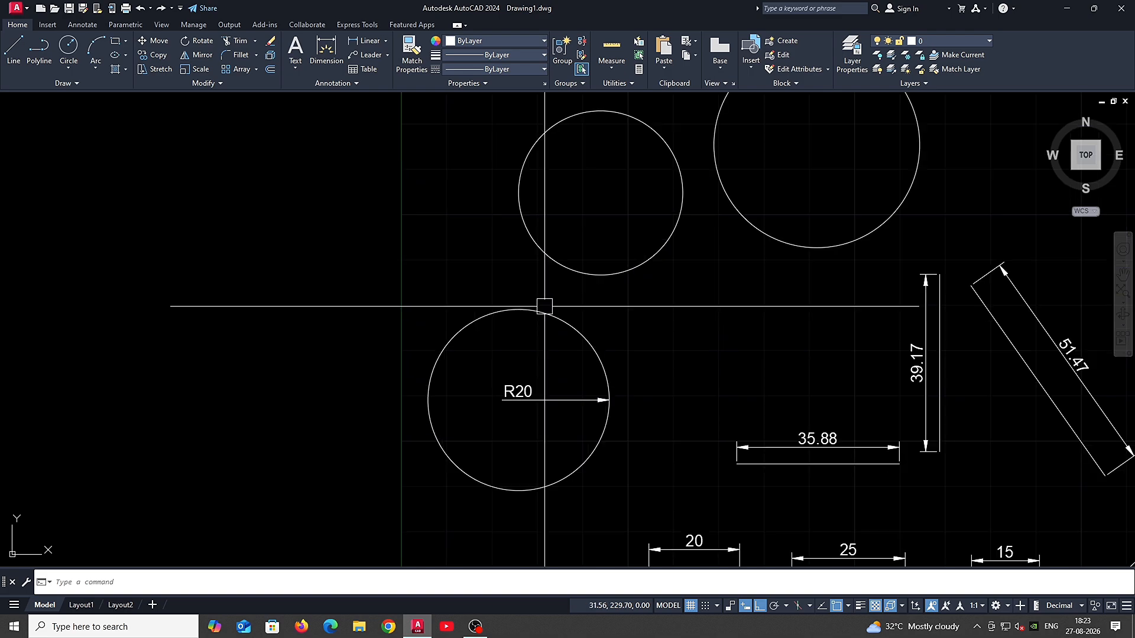
# Step: Add two diameter dimensions to the lowest circle, one outside its upper left and one inside its lower left
pyautogui.write('d')
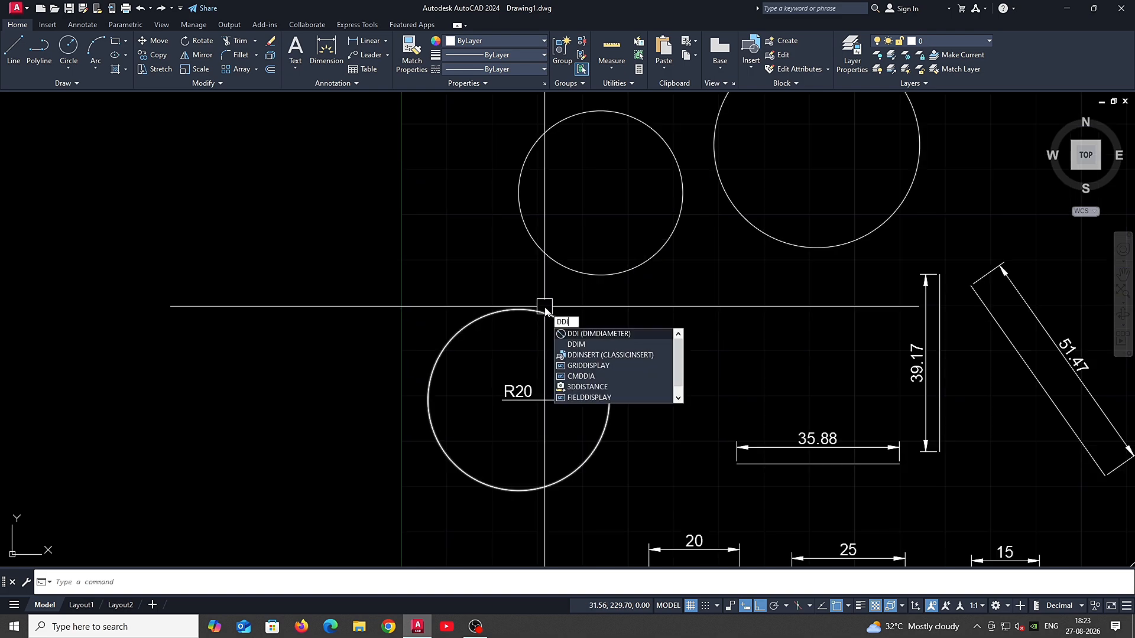
pyautogui.press('Return')
pyautogui.click(517, 311)
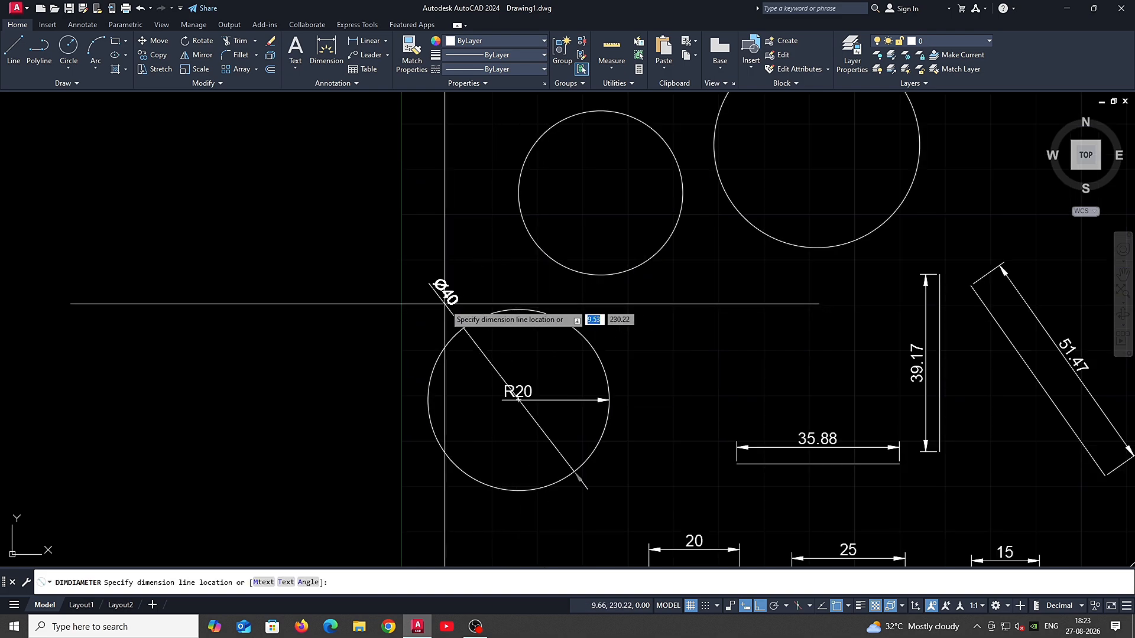
pyautogui.click(433, 300)
pyautogui.press('Return')
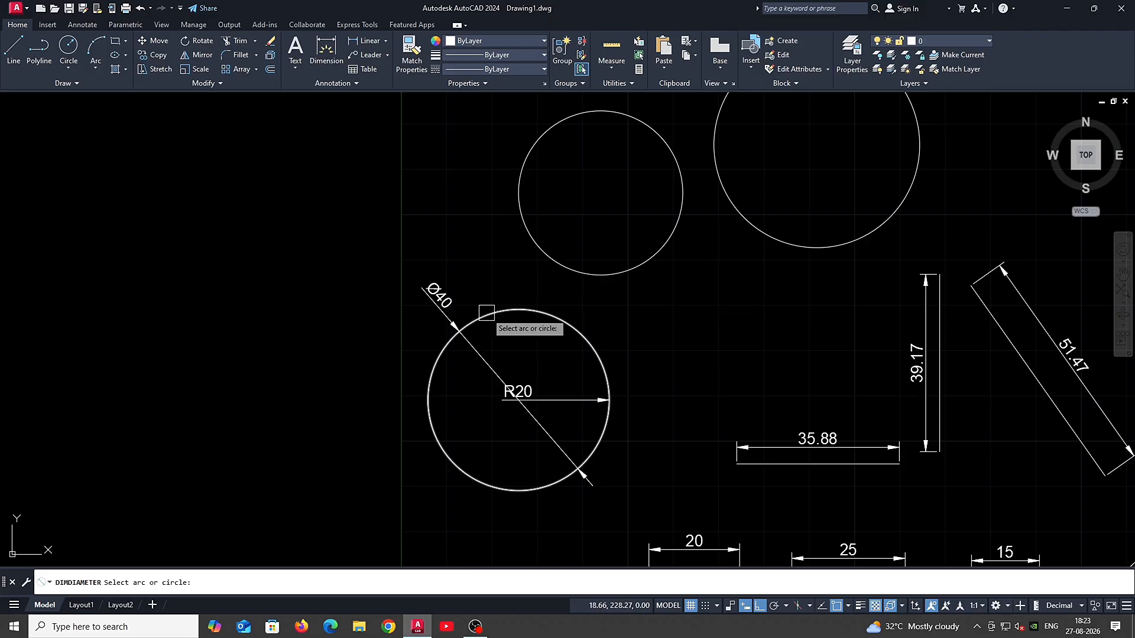
pyautogui.click(497, 312)
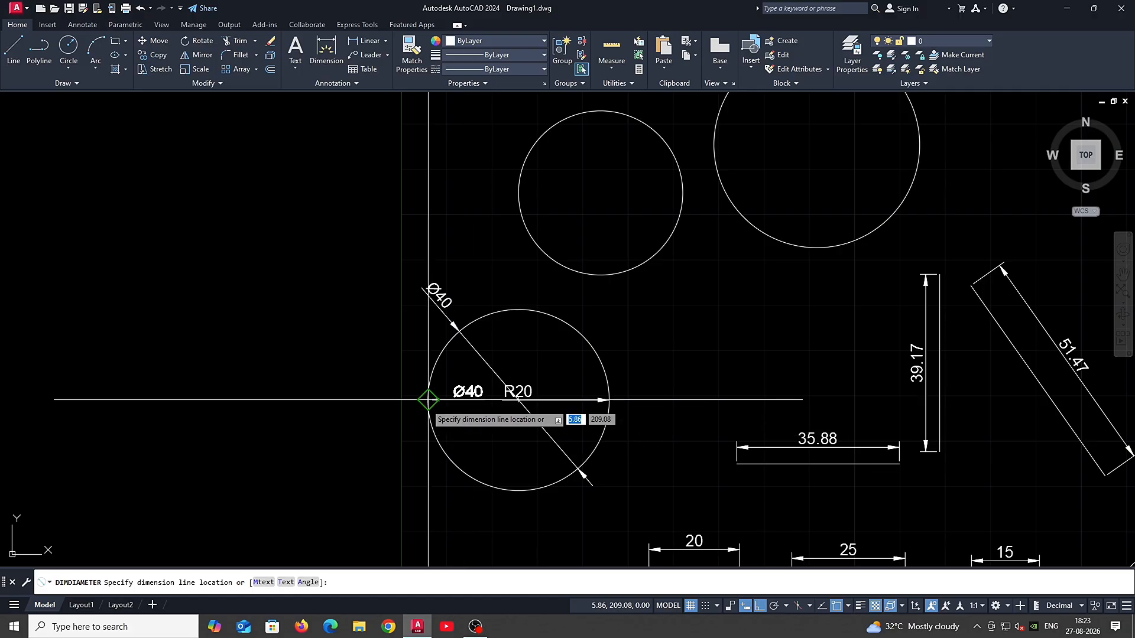
pyautogui.click(468, 414)
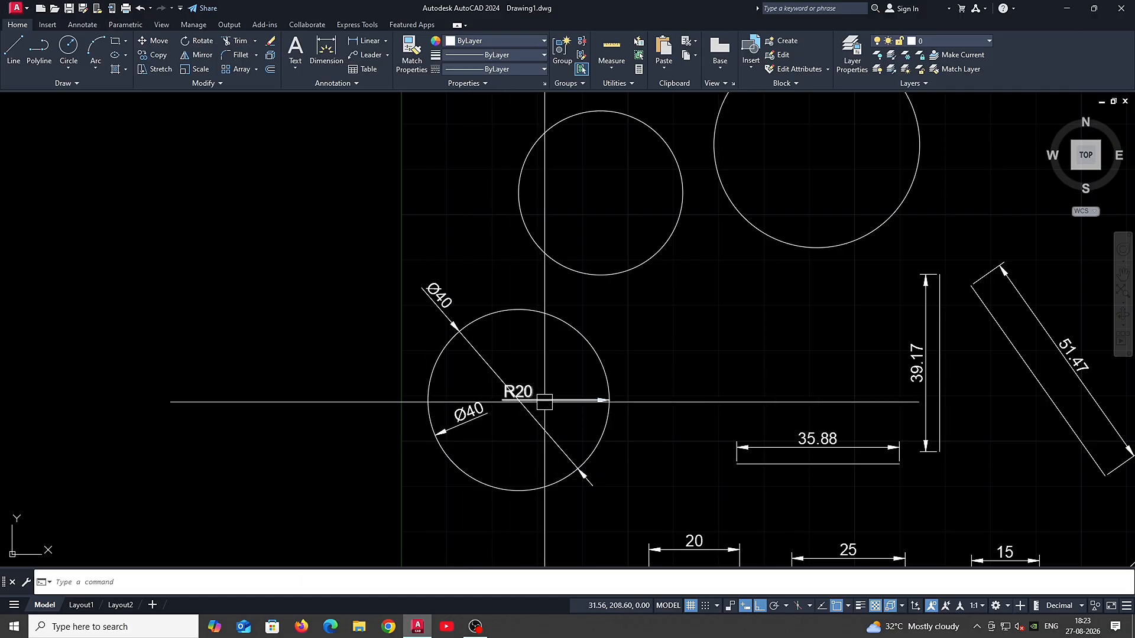
# Step: Add diameter dimensions to the two upper circles, inside the smaller one and outside the larger one's lower left
pyautogui.press('Return')
pyautogui.click(582, 273)
pyautogui.click(591, 227)
pyautogui.press('Return')
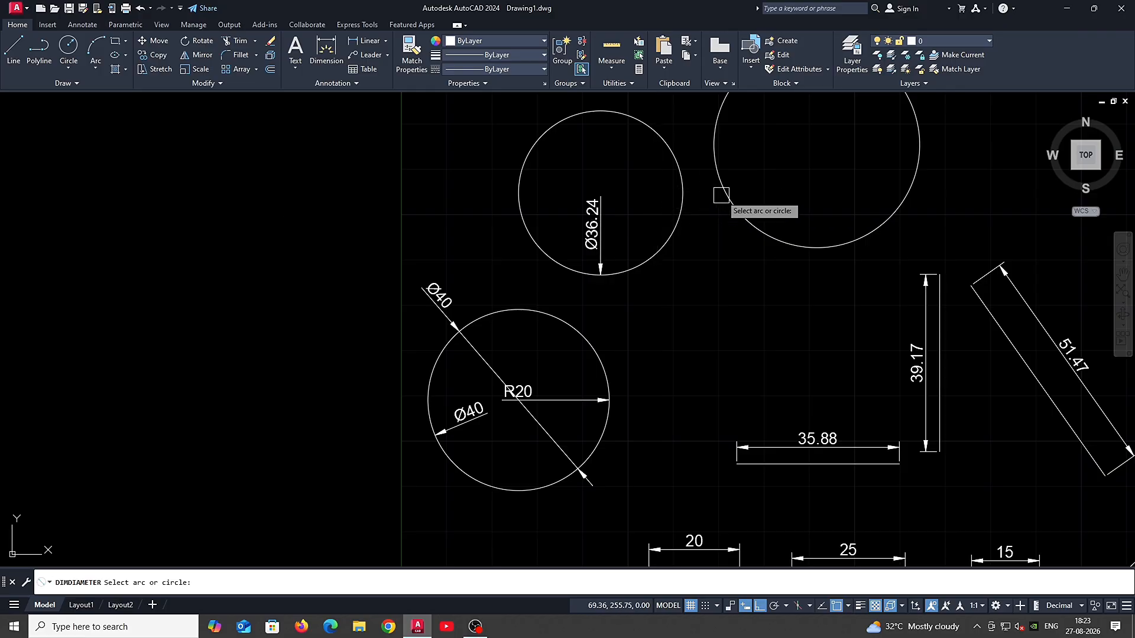
pyautogui.click(722, 193)
pyautogui.click(715, 249)
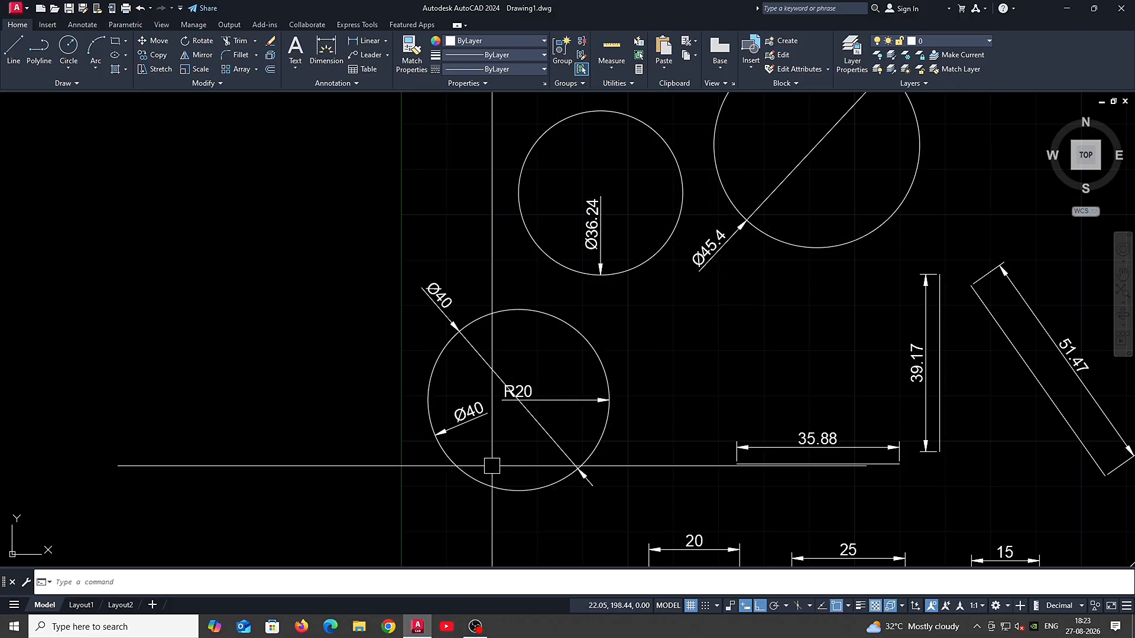
# Step: Add two more diameter dimensions to the lowest circle, one inside its bottom and one horizontally outside its left side
pyautogui.press('Return')
pyautogui.click(494, 486)
pyautogui.click(499, 450)
pyautogui.moveTo(479, 354); pyautogui.dragTo(476, 309, button='middle')
pyautogui.press('Return')
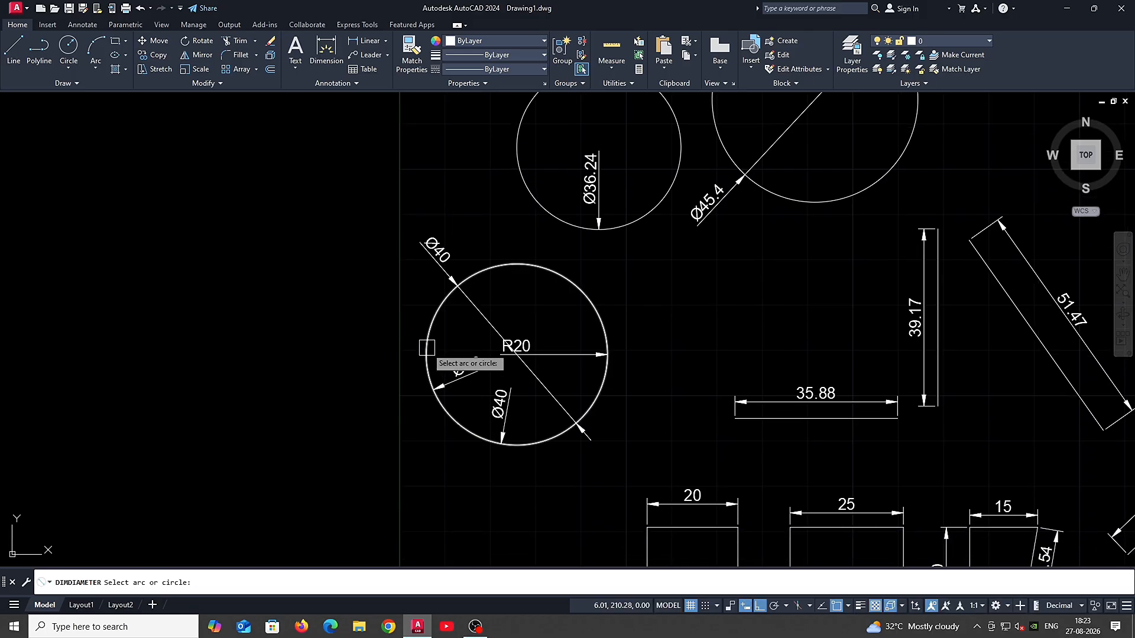
pyautogui.click(427, 354)
pyautogui.click(379, 355)
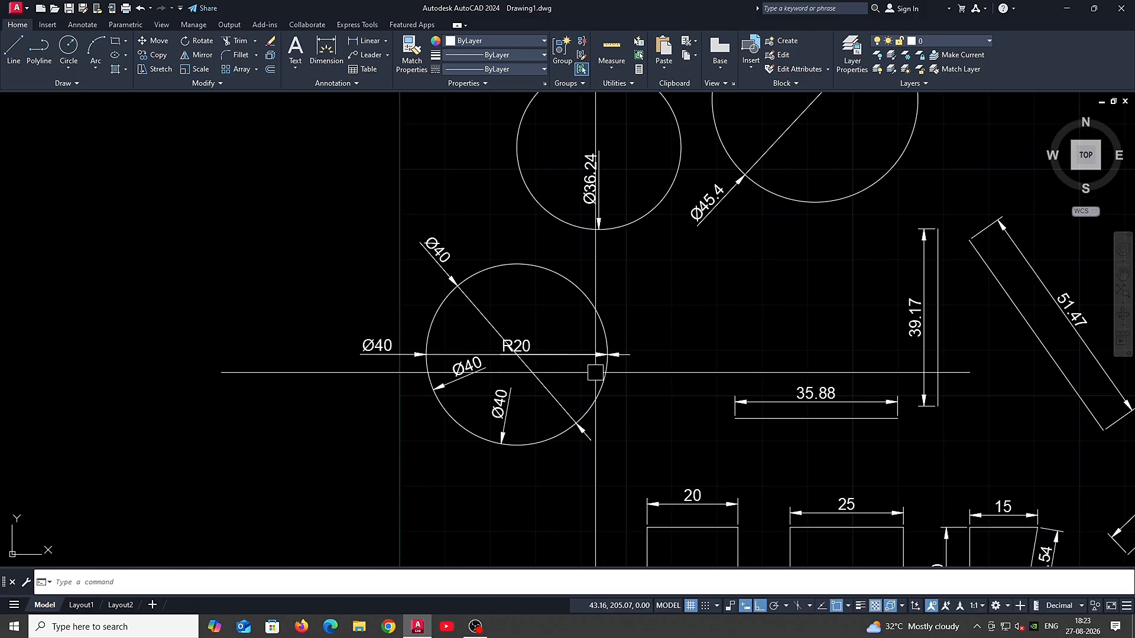
# Step: Use the DIMDIA command to place a diameter dimension outside the lowest circle's right side, slightly above centre
pyautogui.write('dimdi')
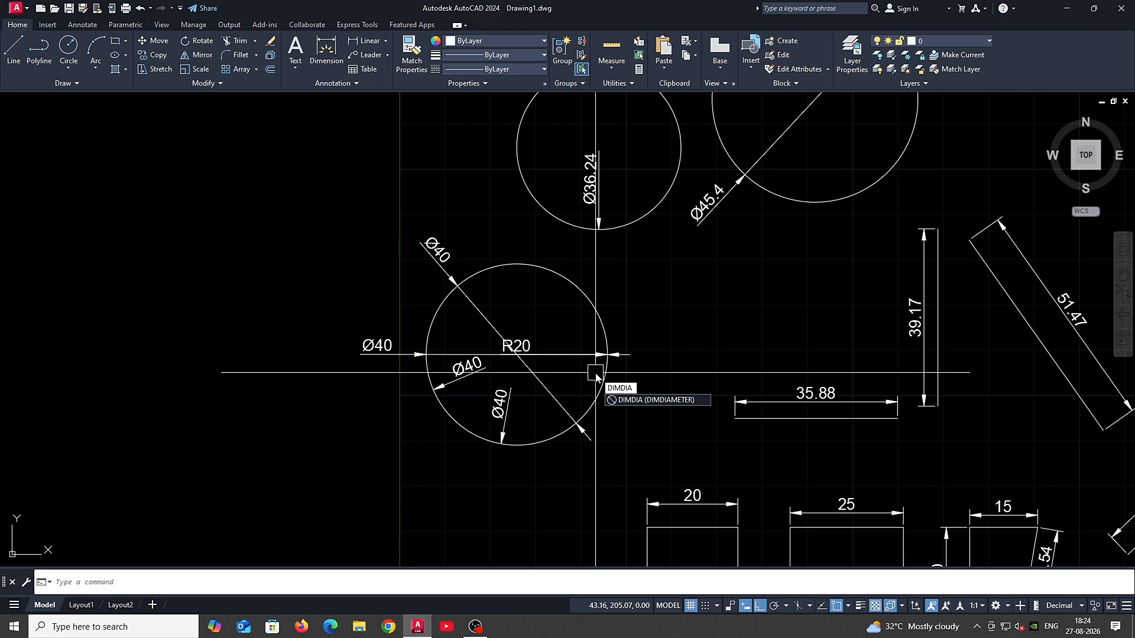
pyautogui.write('a')
pyautogui.press('Return')
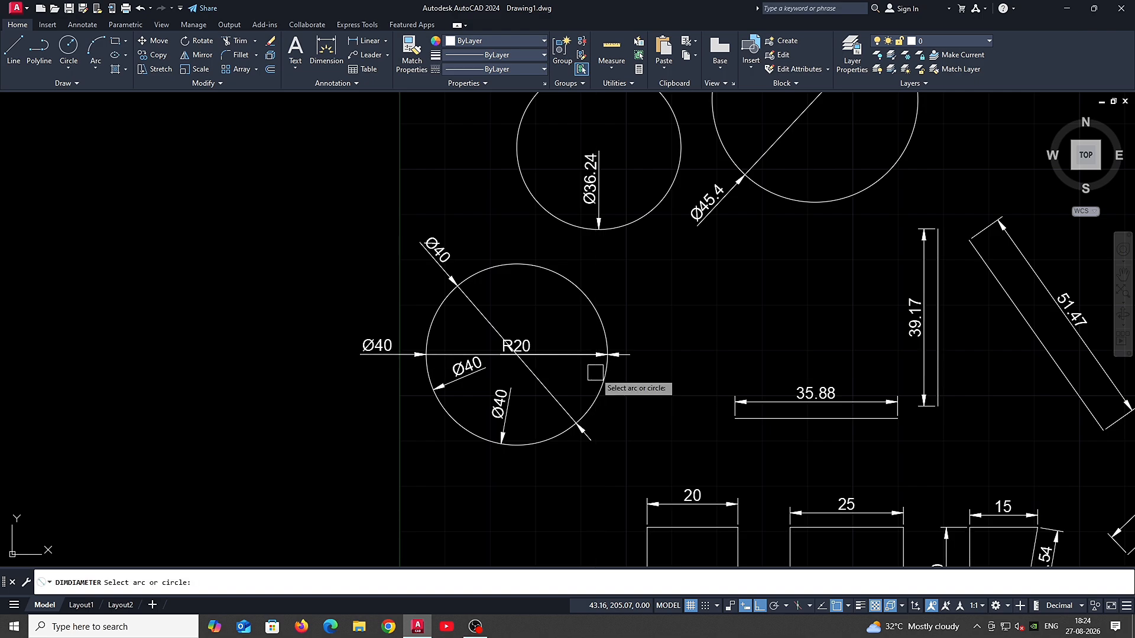
pyautogui.click(603, 314)
pyautogui.click(604, 315)
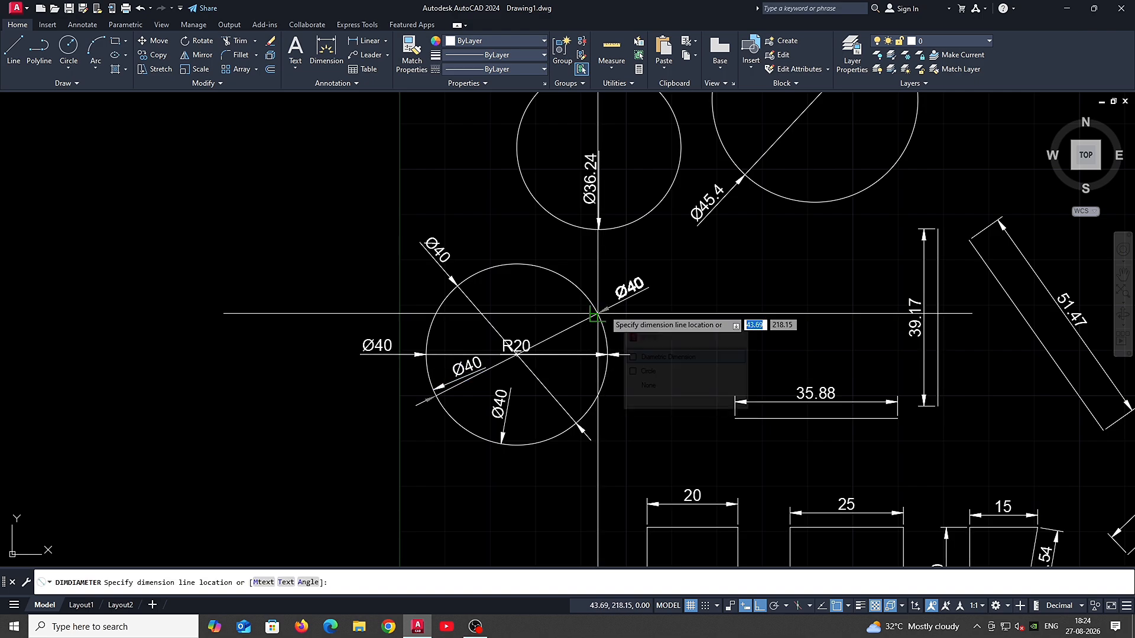
pyautogui.scroll(2, 629, 308)
pyautogui.click(638, 305)
# Step: Add diameter dimensions outside the lowest circle's upper-right and lower-right sides
pyautogui.press('Return')
pyautogui.click(549, 296)
pyautogui.click(579, 237)
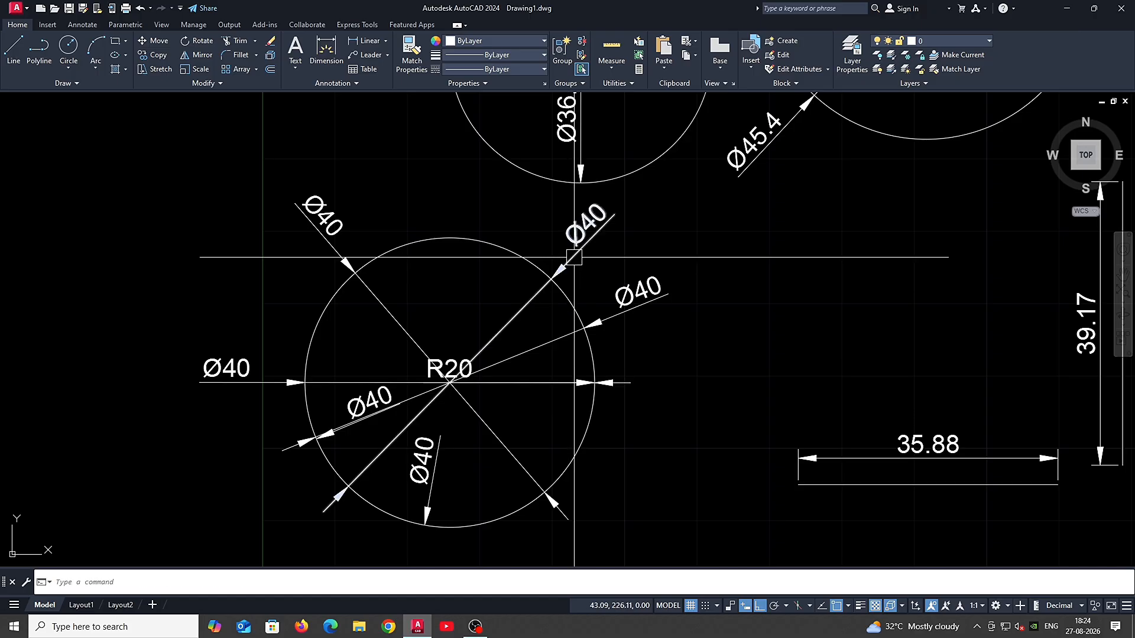
pyautogui.press('Return')
pyautogui.click(582, 444)
pyautogui.click(649, 464)
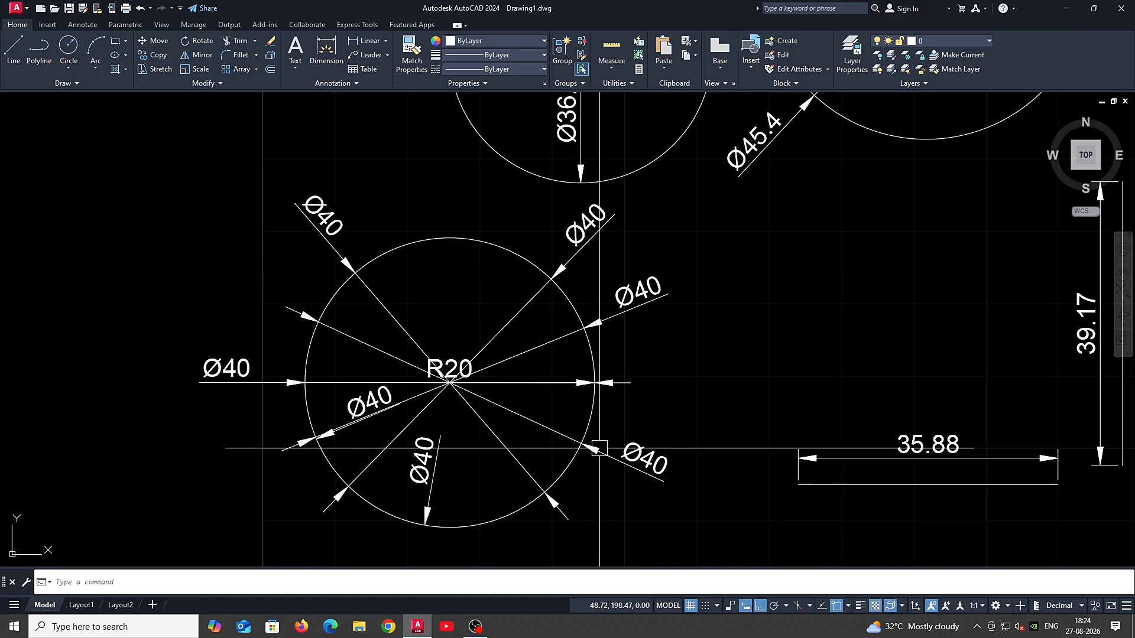
# Step: Add a diameter dimension outside the top of the lowest circle
pyautogui.press('Return')
pyautogui.click(459, 238)
pyautogui.click(452, 215)
# Step: Review the linear, aligned, radius and diameter dimensions placed on the circles, lines and shapes across the drawing
pyautogui.scroll(-6, 445, 214)
pyautogui.moveTo(558, 245); pyautogui.dragTo(530, 272, button='middle')
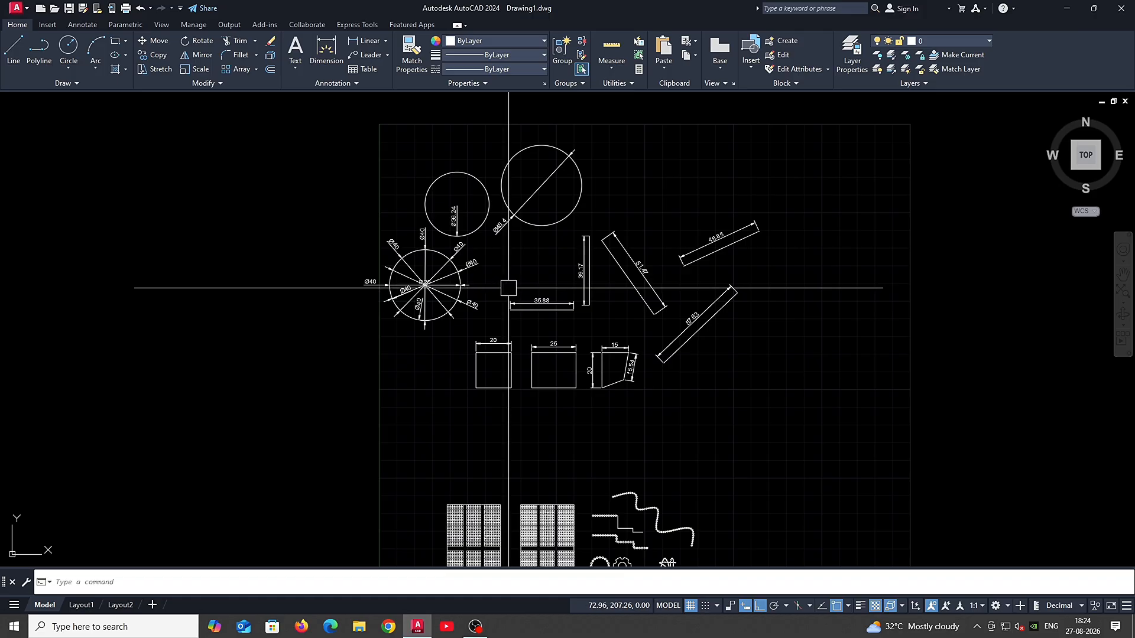
pyautogui.scroll(3, 547, 349)
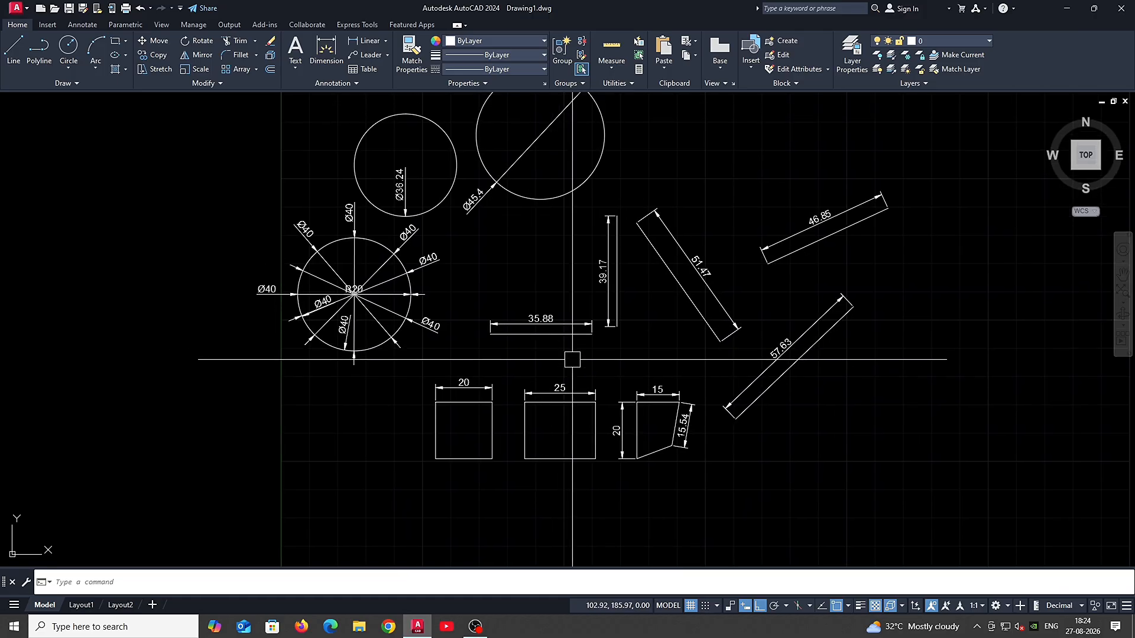
pyautogui.moveTo(728, 341); pyautogui.dragTo(731, 387, button='middle')
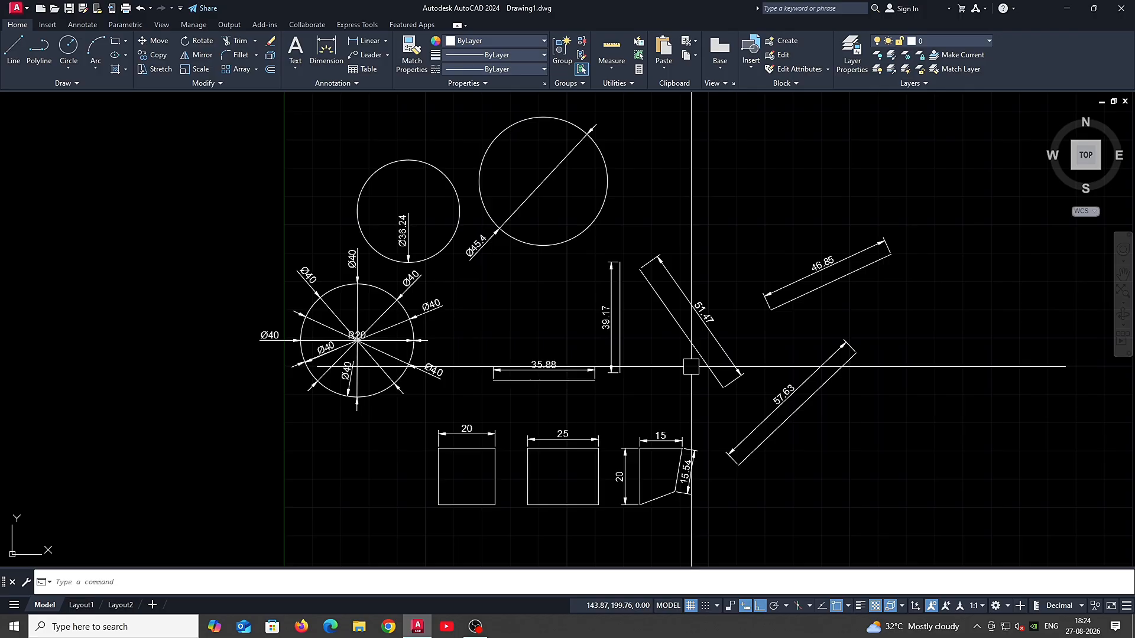
pyautogui.scroll(2, 400, 337)
pyautogui.moveTo(421, 388); pyautogui.dragTo(413, 462, button='middle')
pyautogui.moveTo(416, 402); pyautogui.dragTo(415, 438, button='middle')
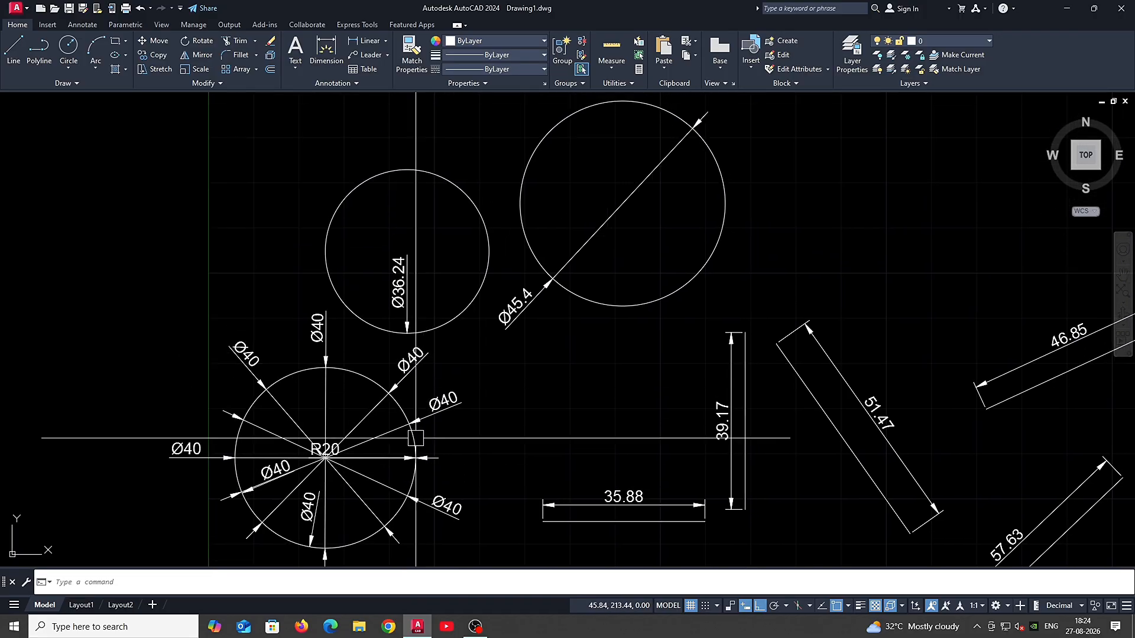
pyautogui.scroll(-4, 546, 298)
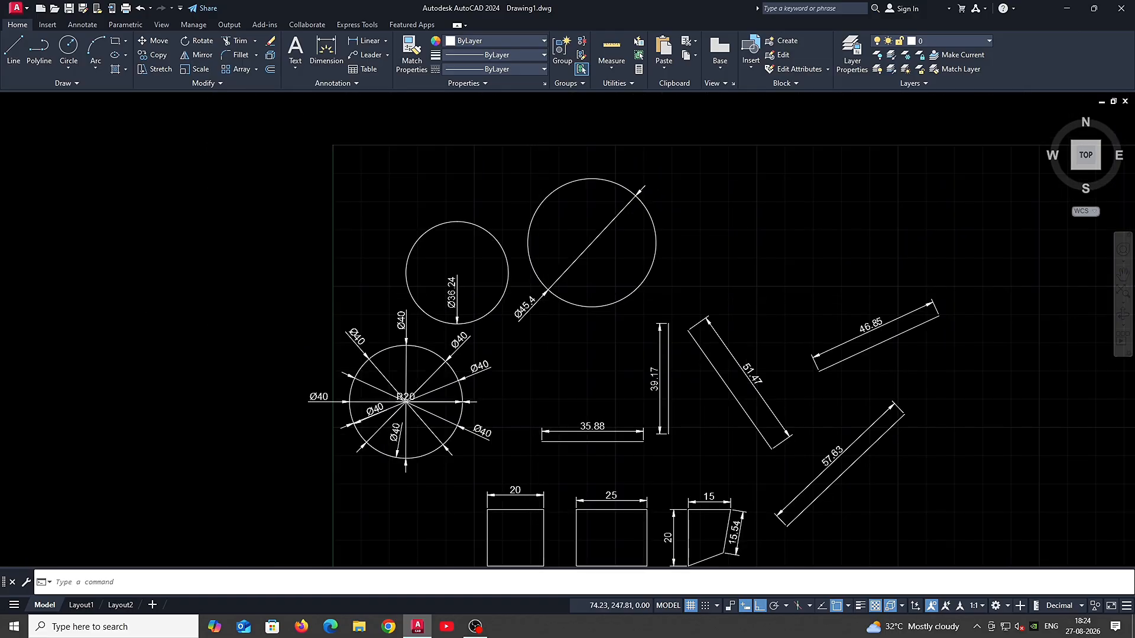
pyautogui.scroll(2, 596, 306)
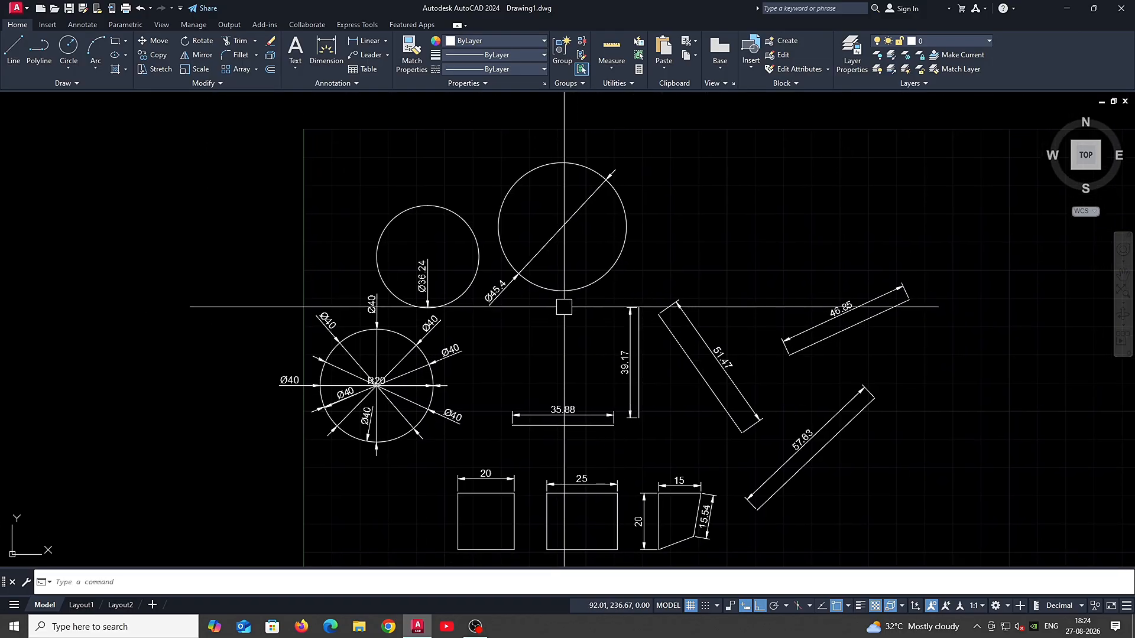
pyautogui.moveTo(674, 321); pyautogui.dragTo(635, 297, button='middle')
pyautogui.moveTo(827, 329); pyautogui.dragTo(780, 323, button='middle')
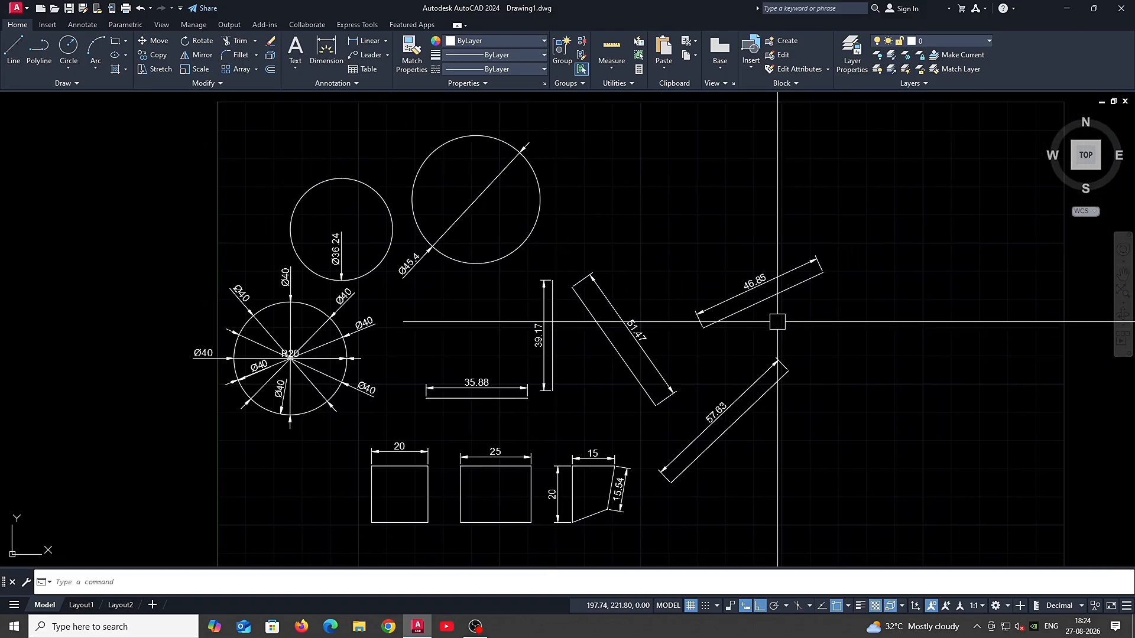
pyautogui.moveTo(748, 283)
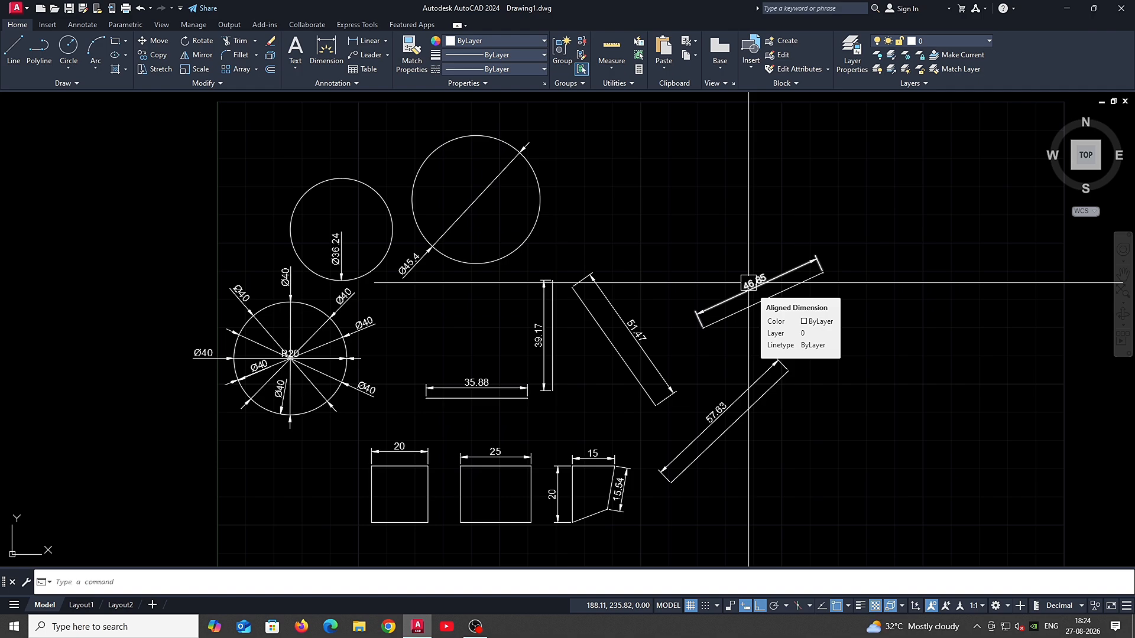
# Step: Draw a three-point arc, bulging upward and about 59.5 units long, in the empty area beside the angled lines
pyautogui.moveTo(942, 393)
pyautogui.mouseDown(button='middle')
pyautogui.moveTo(659, 398)
pyautogui.moveTo(798, 426)
pyautogui.moveTo(762, 411)
pyautogui.mouseUp(button='middle')
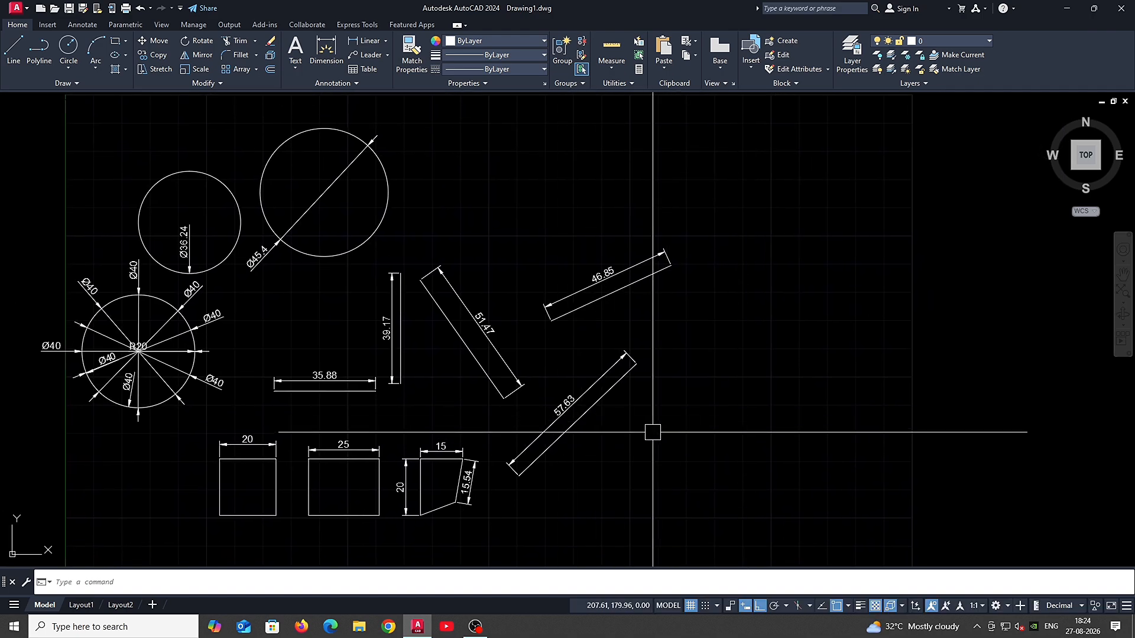
pyautogui.write('arc')
pyautogui.press('Return')
pyautogui.click(722, 413)
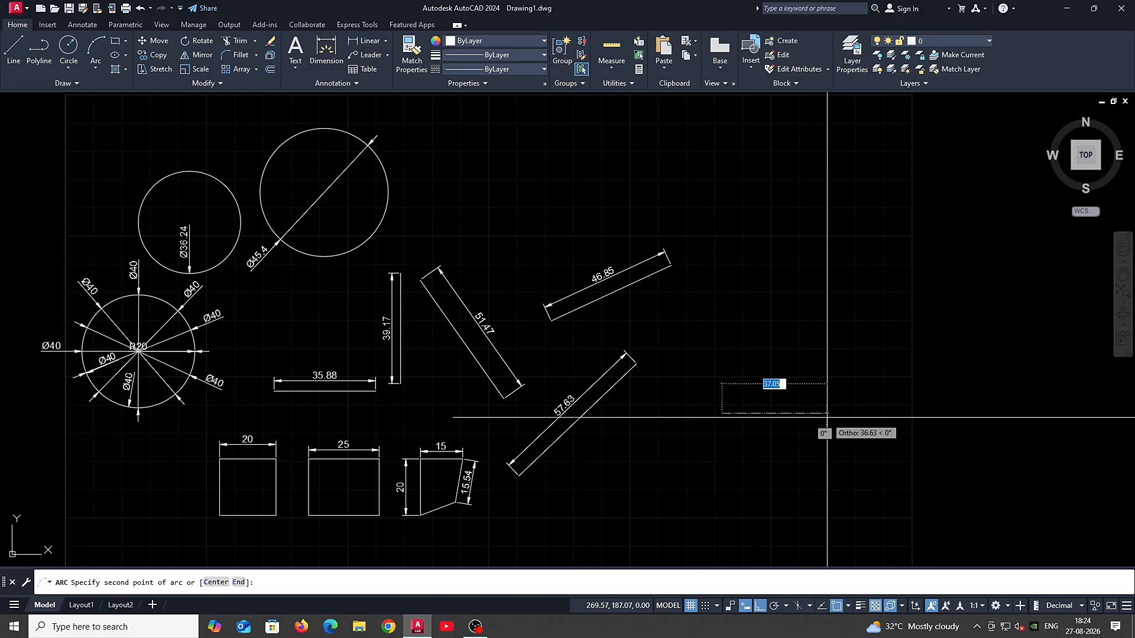
pyautogui.click(827, 415)
pyautogui.click(832, 430)
# Step: Draw a vertical line about 20.7 units long below the arc, continuing into a horizontal line toward the left
pyautogui.moveTo(830, 446); pyautogui.dragTo(794, 428, button='middle')
pyautogui.moveTo(756, 378); pyautogui.dragTo(789, 324, button='middle')
pyautogui.scroll(2, 739, 387)
pyautogui.write('l')
pyautogui.press('Return')
pyautogui.click(699, 391)
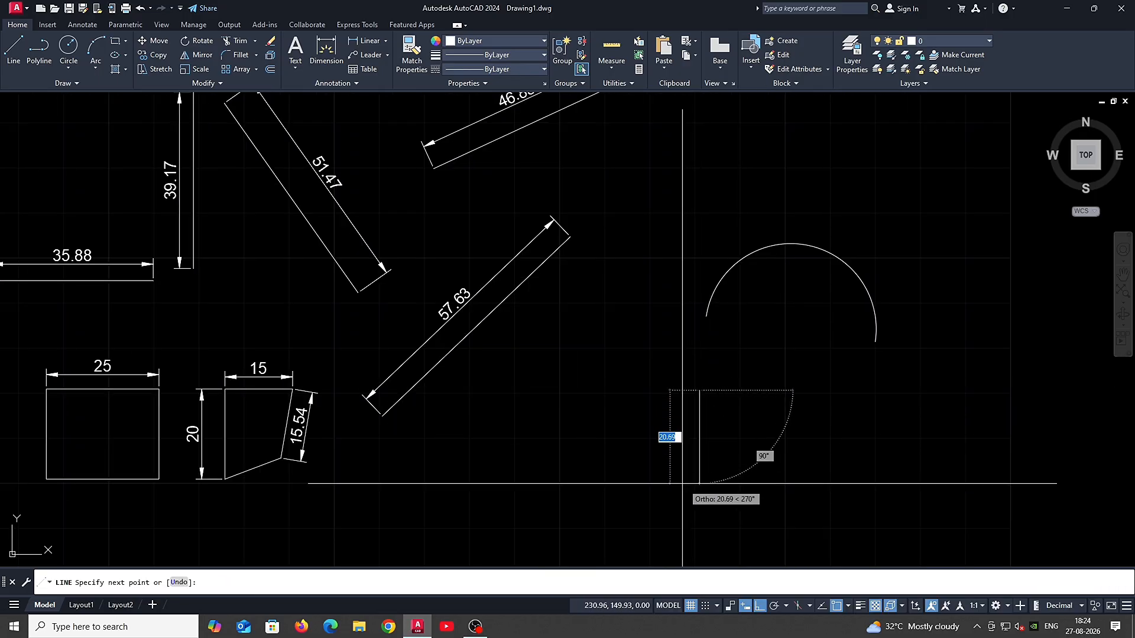
pyautogui.click(700, 483)
pyautogui.click(573, 483)
pyautogui.press('Escape')
# Step: Turn off Ortho mode and draw two connected slanted lines forming a V of about 101° beside the right-angled pair
pyautogui.moveTo(802, 501); pyautogui.dragTo(690, 468, button='middle')
pyautogui.write('l')
pyautogui.press('Return')
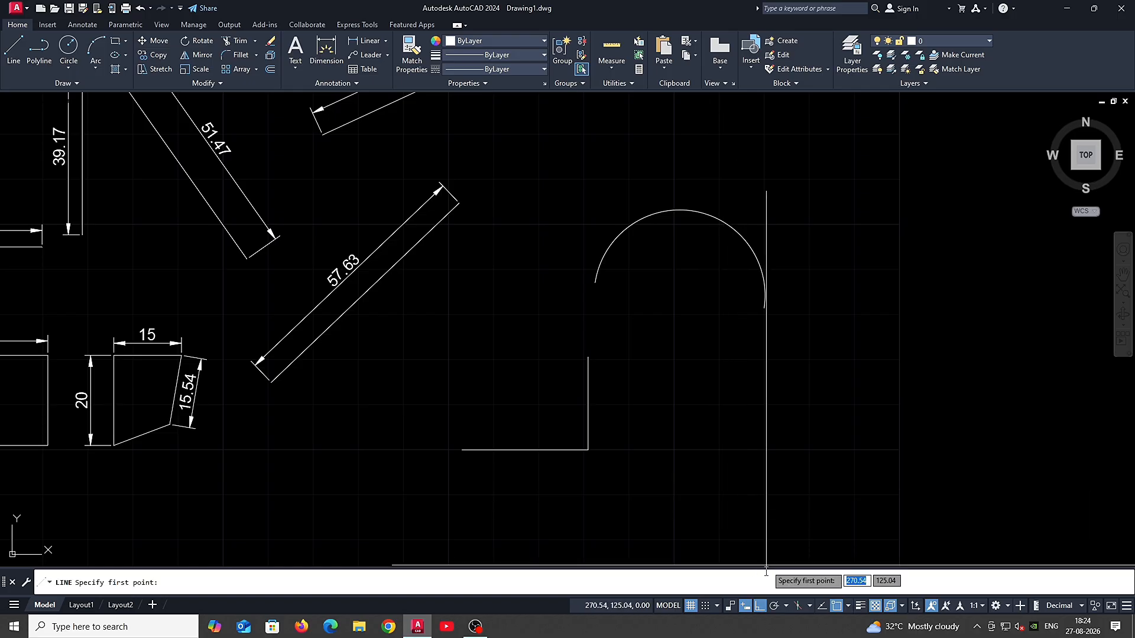
pyautogui.click(758, 608)
pyautogui.click(644, 440)
pyautogui.click(723, 472)
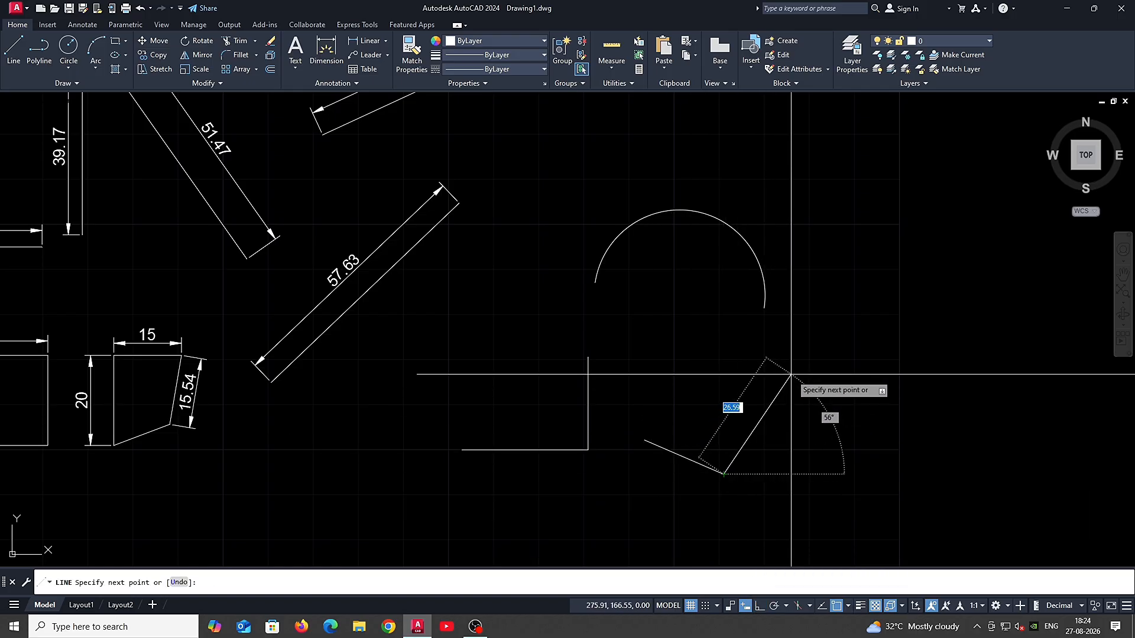
pyautogui.click(791, 375)
pyautogui.press('Escape')
# Step: Draw another pair of connected slanted lines meeting at about 99°, to the lower right of the V-shaped pair
pyautogui.write('l')
pyautogui.press('Return')
pyautogui.click(834, 404)
pyautogui.click(822, 512)
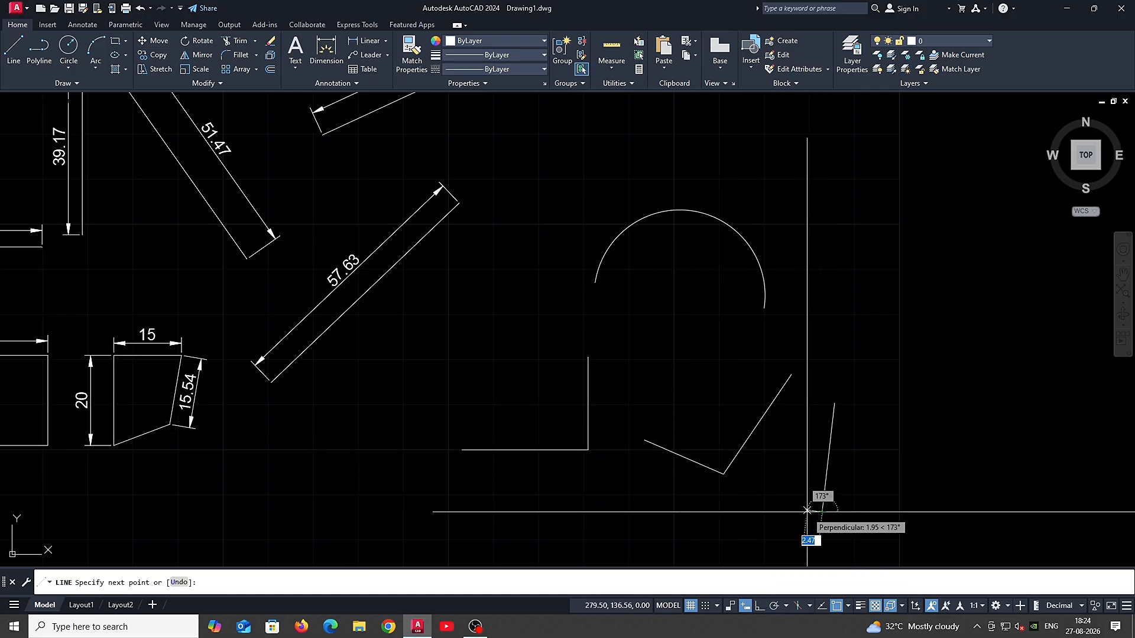
pyautogui.click(697, 518)
pyautogui.press('Escape')
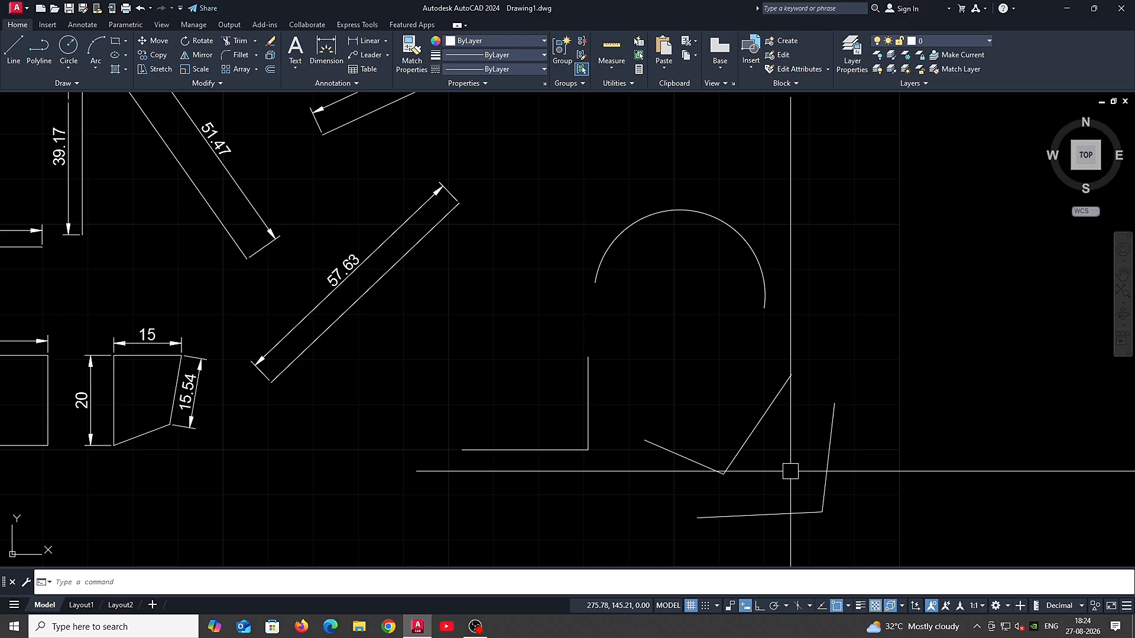
# Step: Use the DIMANGULAR command to dimension the inside angle of the perpendicular lines, placing the arc close to the corner
pyautogui.write('dan')
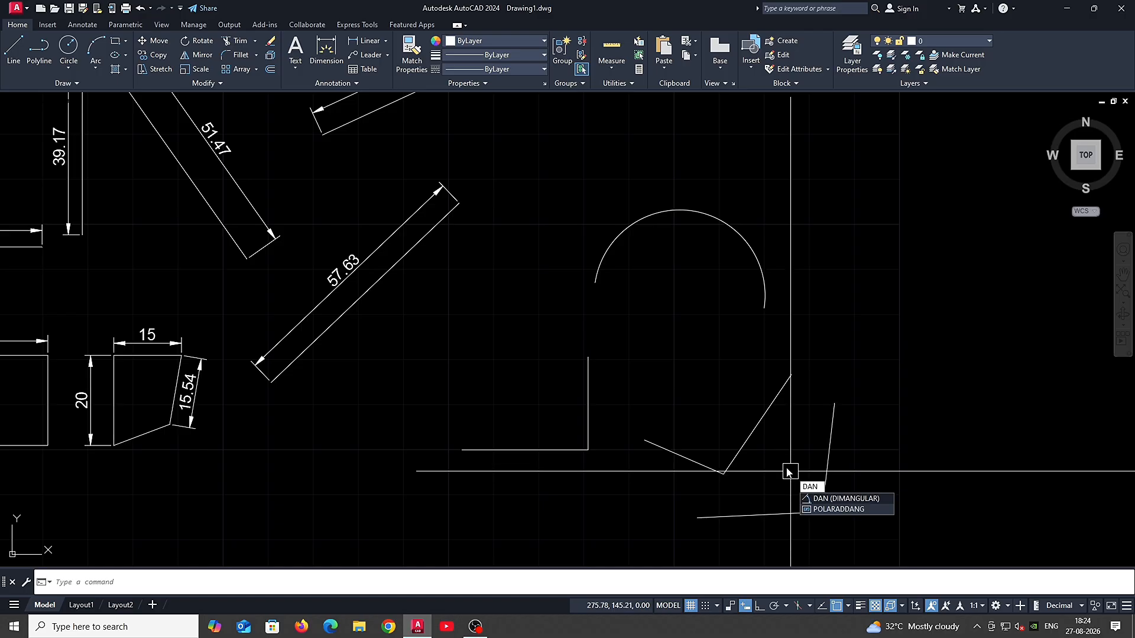
pyautogui.press('Return')
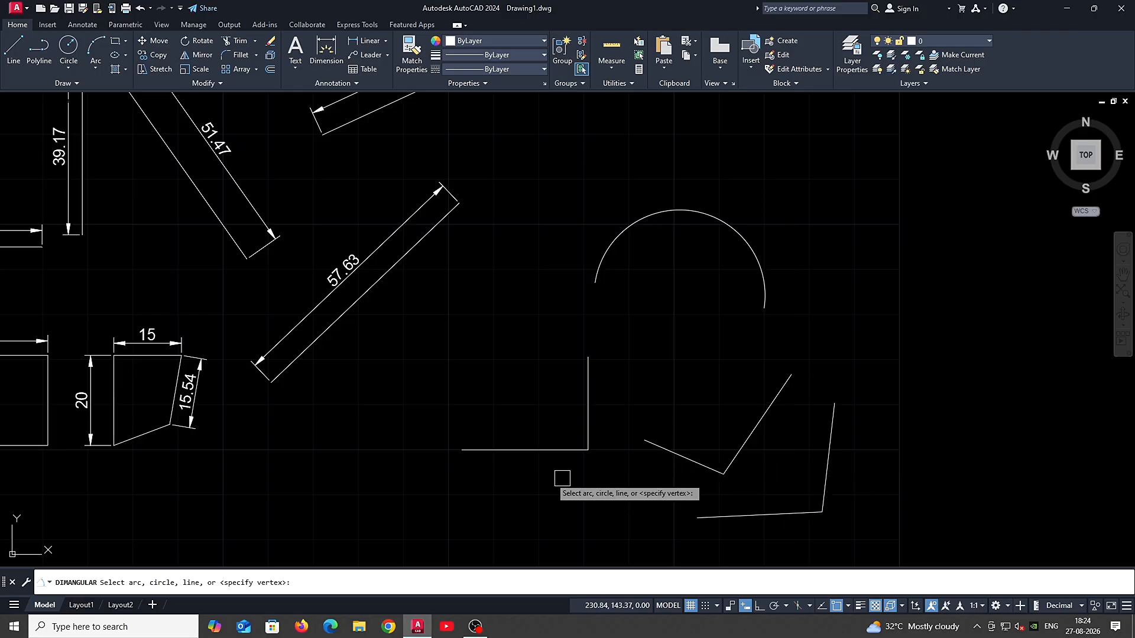
pyautogui.click(546, 455)
pyautogui.click(586, 417)
pyautogui.scroll(3, 571, 426)
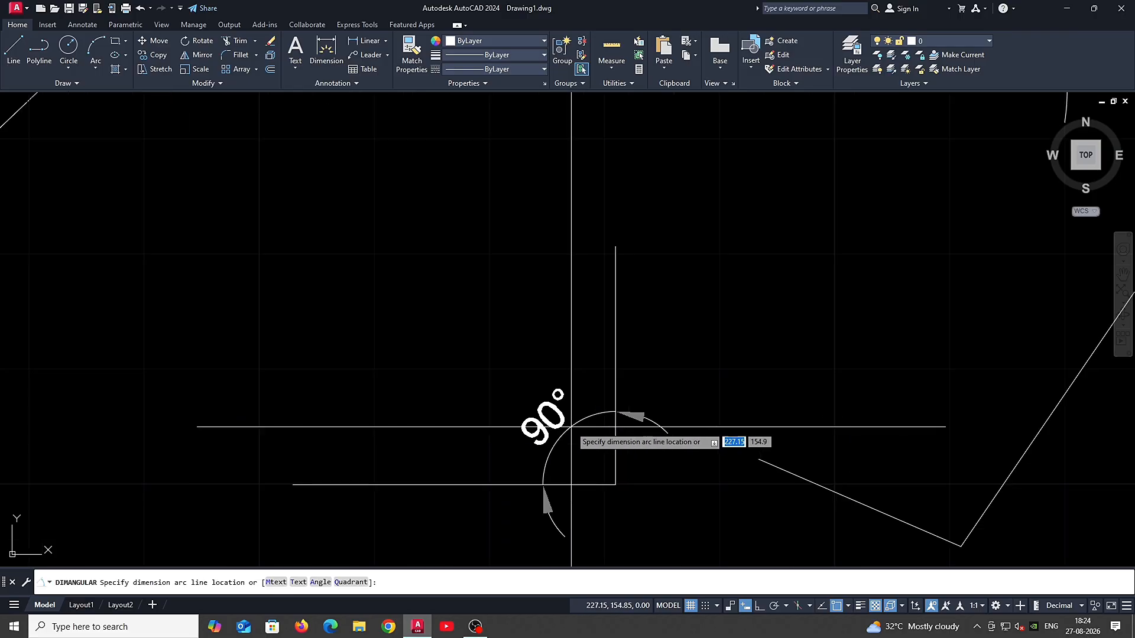
pyautogui.click(567, 426)
pyautogui.press('Return')
pyautogui.click(615, 448)
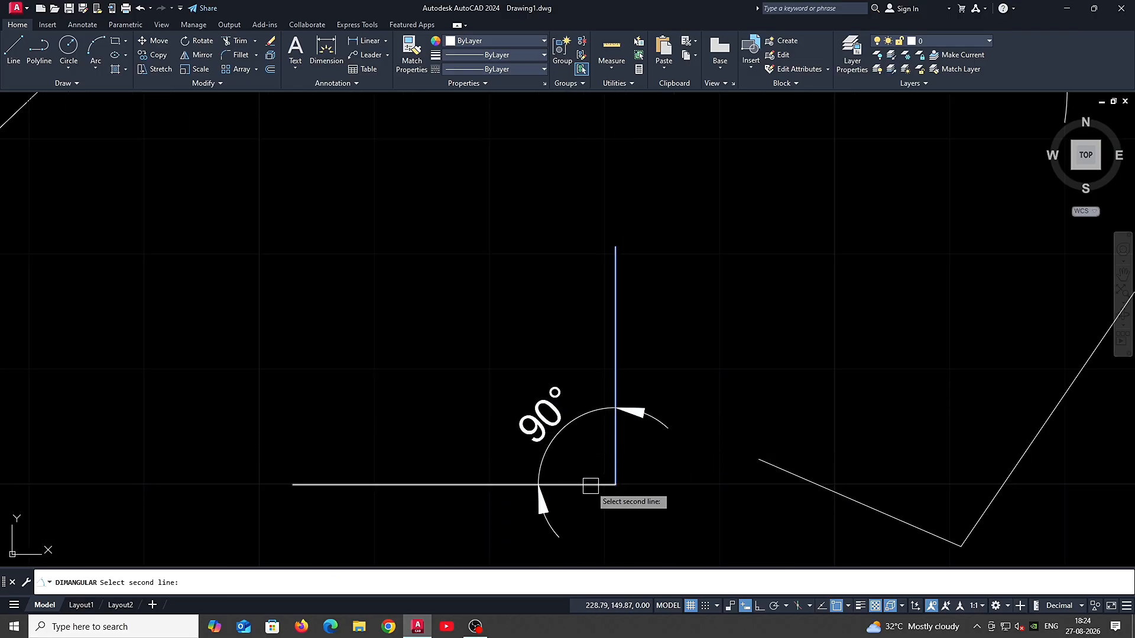
pyautogui.click(590, 484)
pyautogui.scroll(-2, 649, 477)
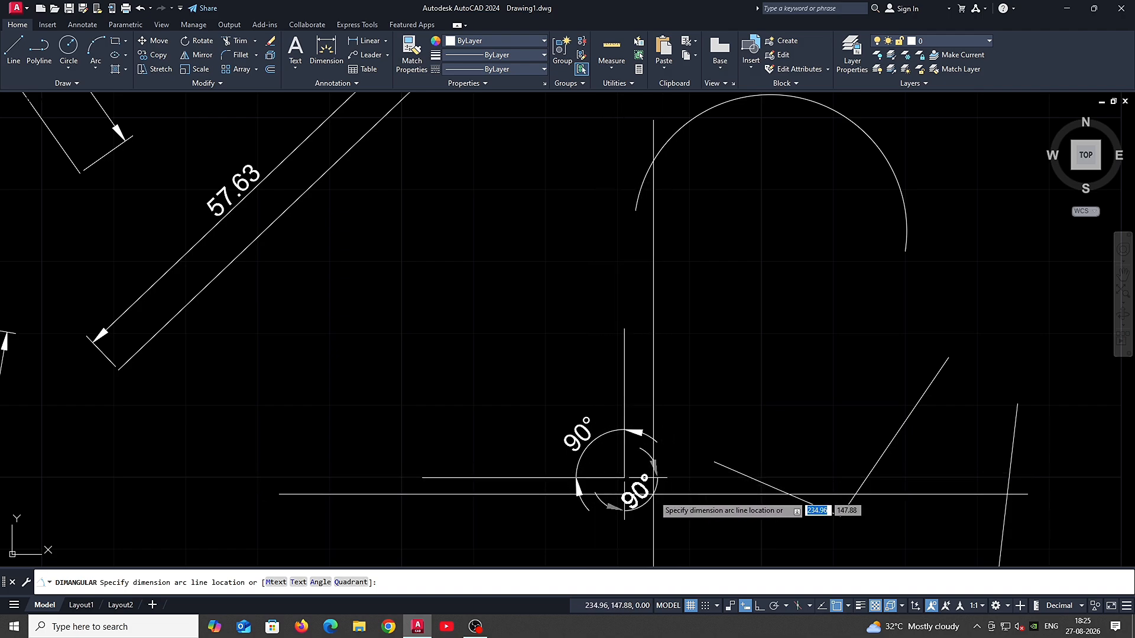
pyautogui.press('Escape')
# Step: Add a second angular dimension between the perpendicular lines, with its arc farther out from the corner than the first
pyautogui.press('Return')
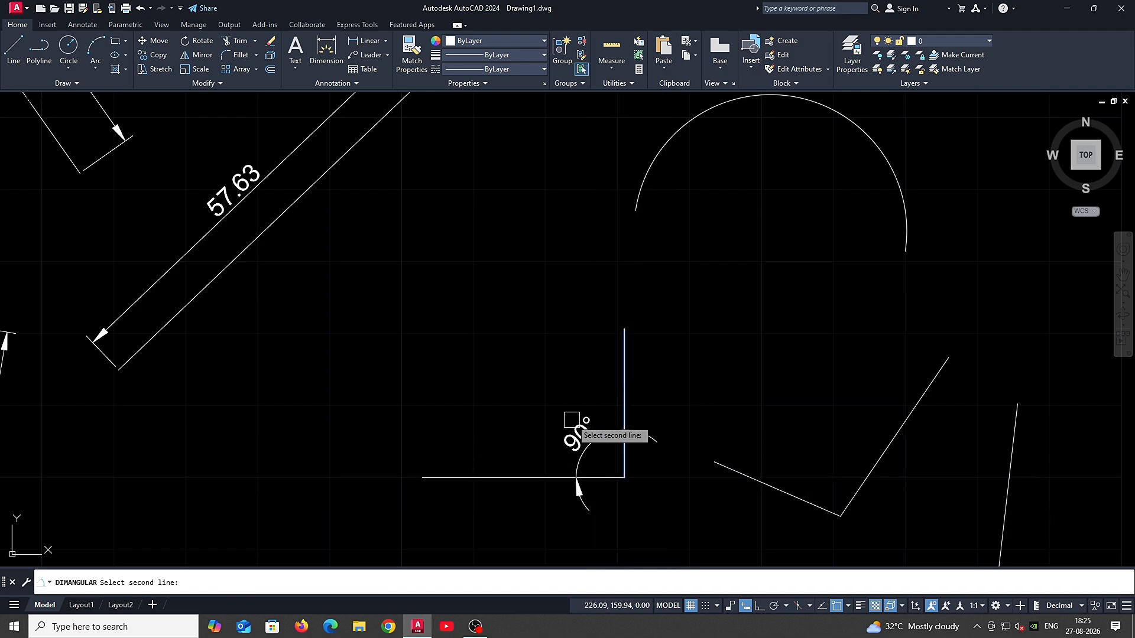
pyautogui.click(534, 477)
pyautogui.click(524, 425)
# Step: Add angular dimensions inside the two slanted line pairs, placing each arc close to the vertex
pyautogui.moveTo(811, 510); pyautogui.dragTo(729, 441, button='middle')
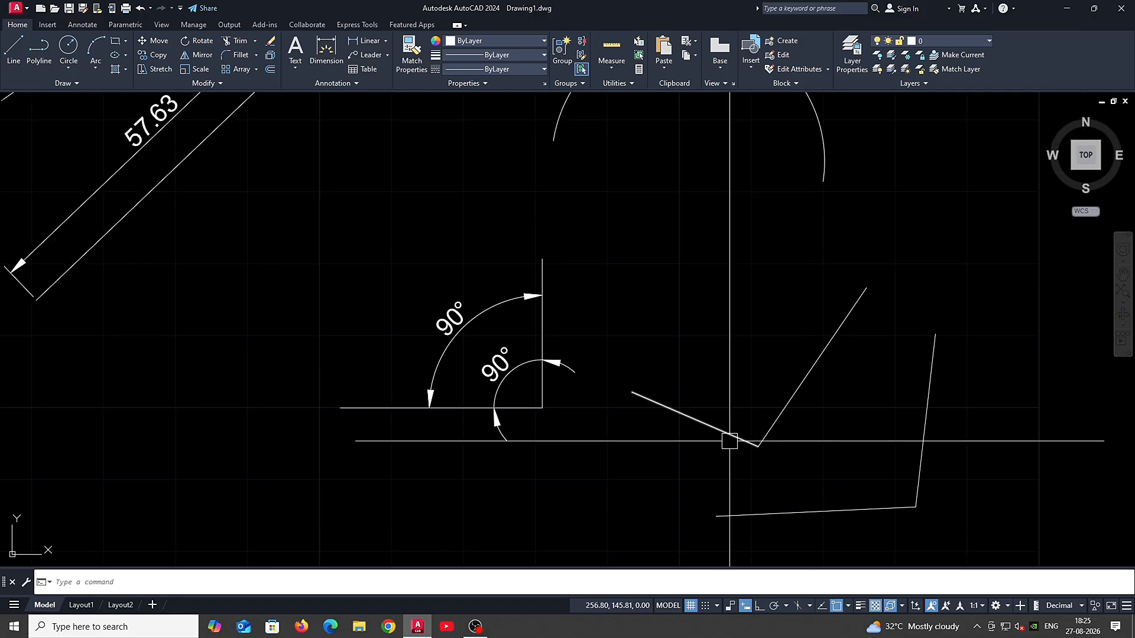
pyautogui.press('Return')
pyautogui.click(731, 435)
pyautogui.click(767, 433)
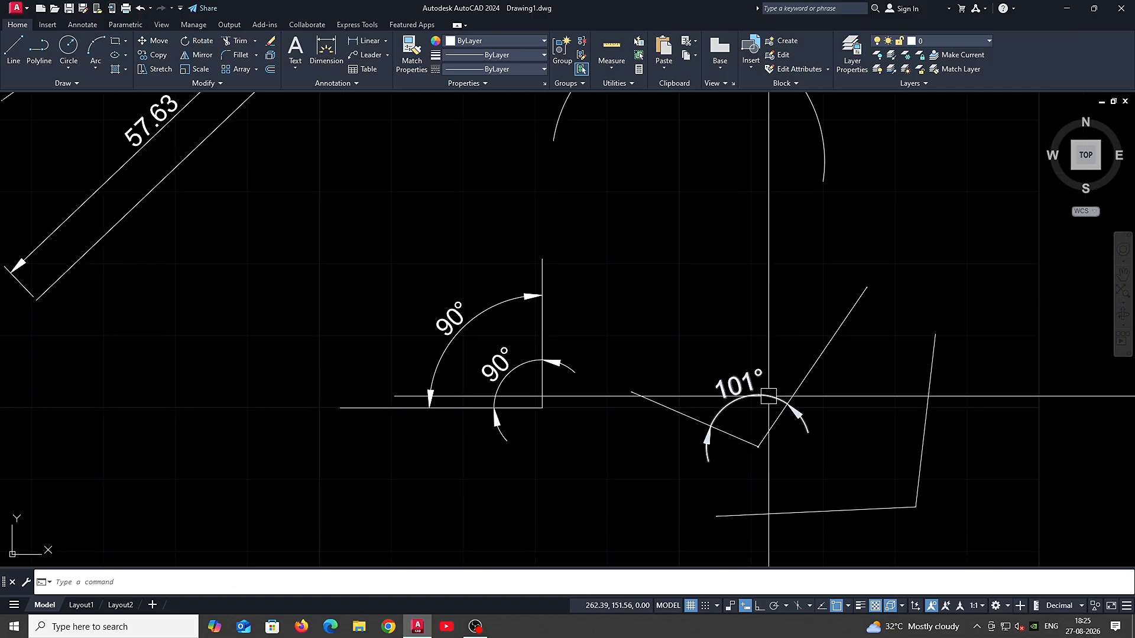
pyautogui.moveTo(768, 396); pyautogui.dragTo(660, 371, button='middle')
pyautogui.press('Return')
pyautogui.click(795, 483)
pyautogui.click(814, 437)
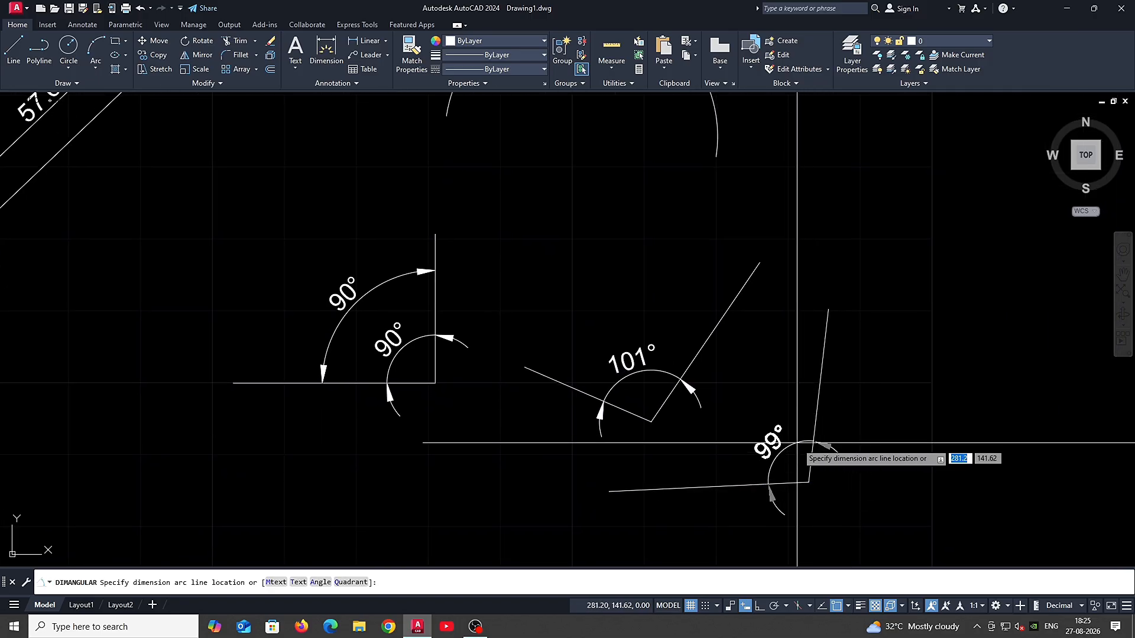
pyautogui.click(797, 442)
pyautogui.scroll(-5, 768, 425)
pyautogui.scroll(3, 729, 428)
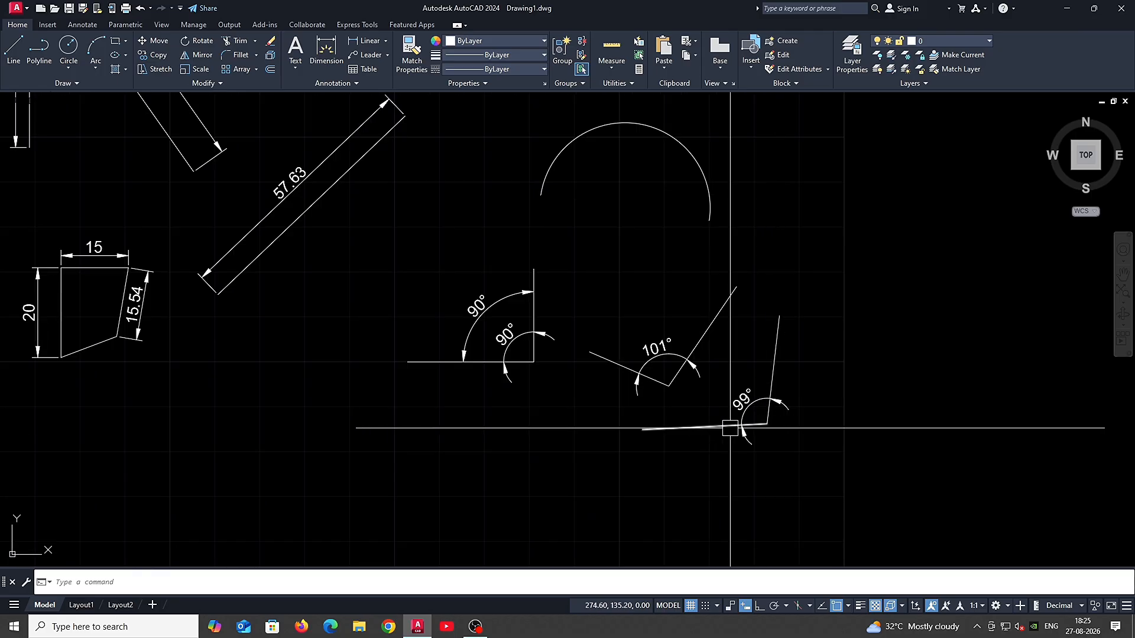
pyautogui.press('Return')
pyautogui.click(677, 372)
pyautogui.click(657, 379)
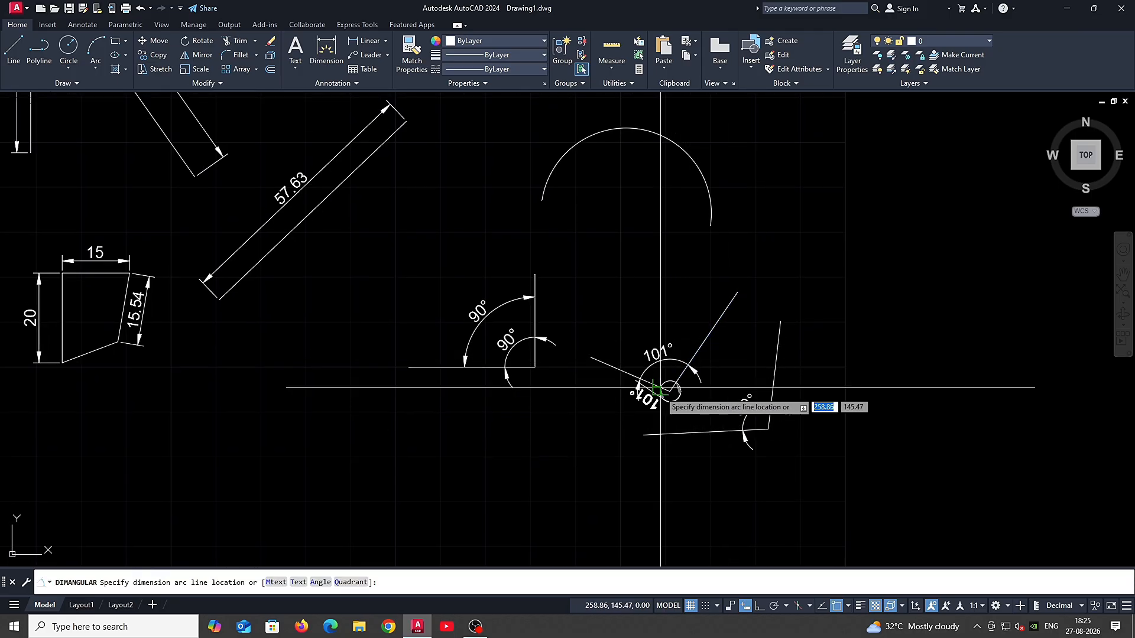
pyautogui.click(665, 421)
pyautogui.press('Return')
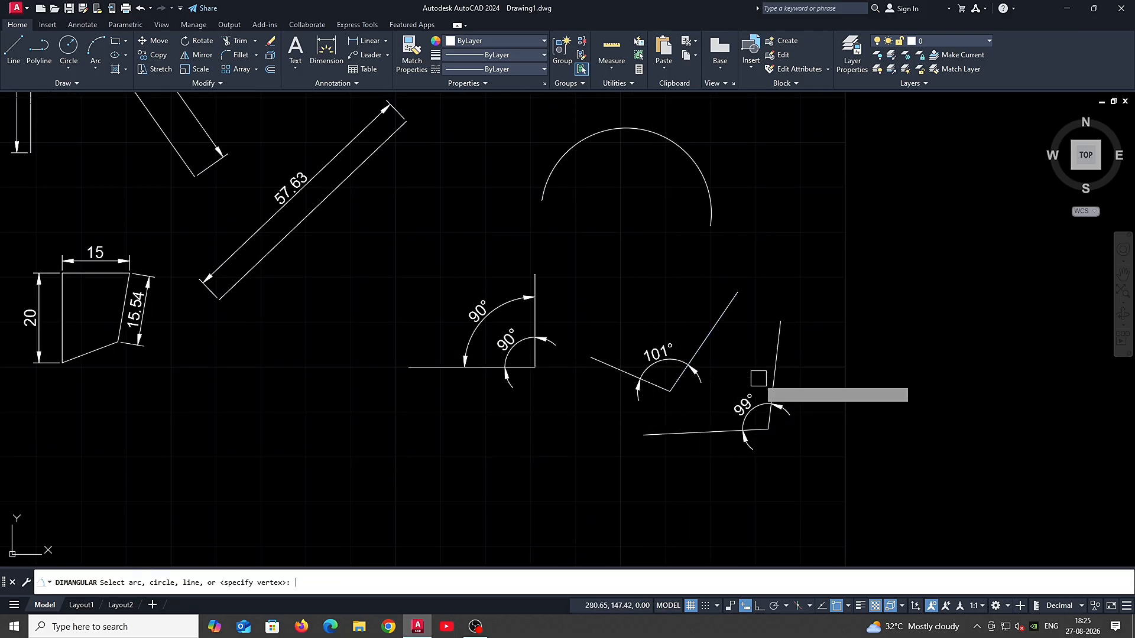
pyautogui.click(725, 439)
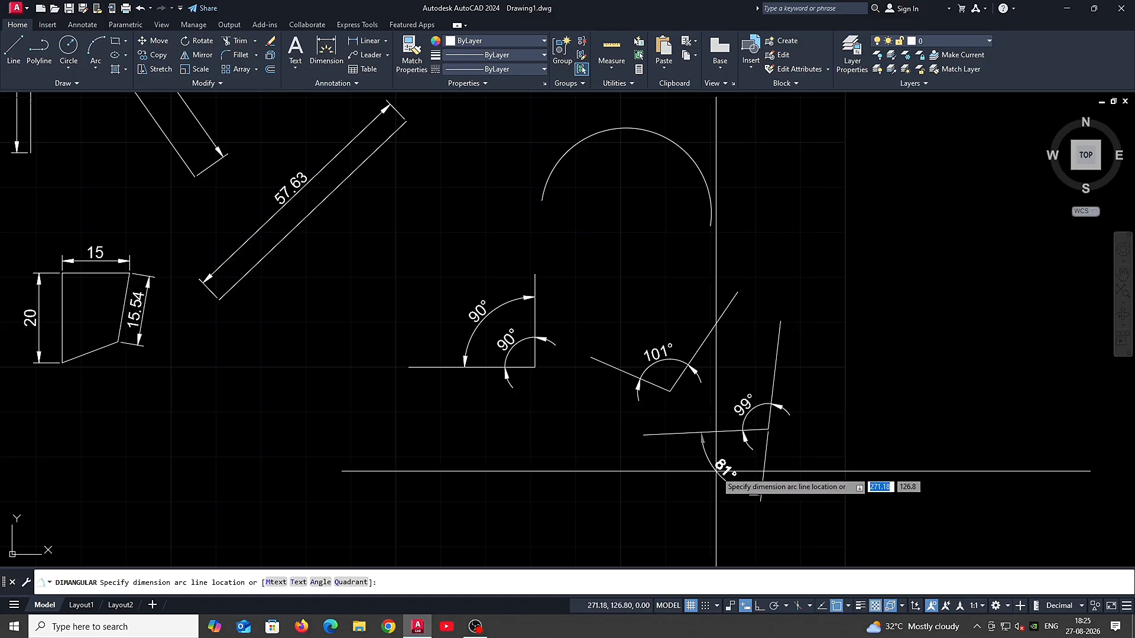
pyautogui.press('Escape')
# Step: Dimension the supplementary angle on the right side of the V-shaped line pair
pyautogui.press('space')
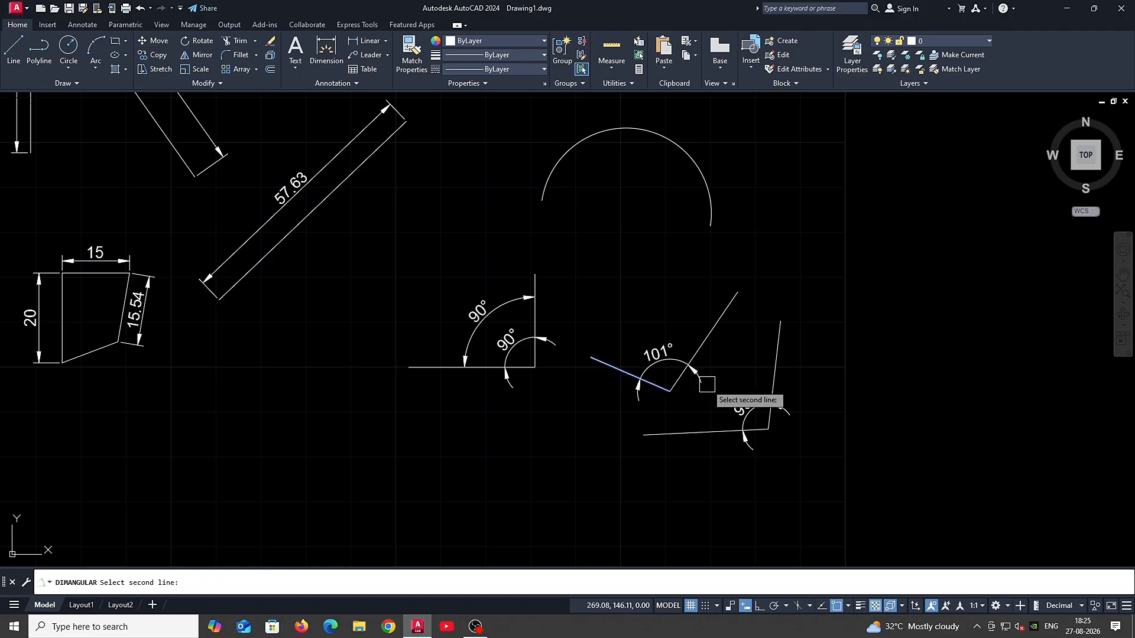
pyautogui.click(685, 383)
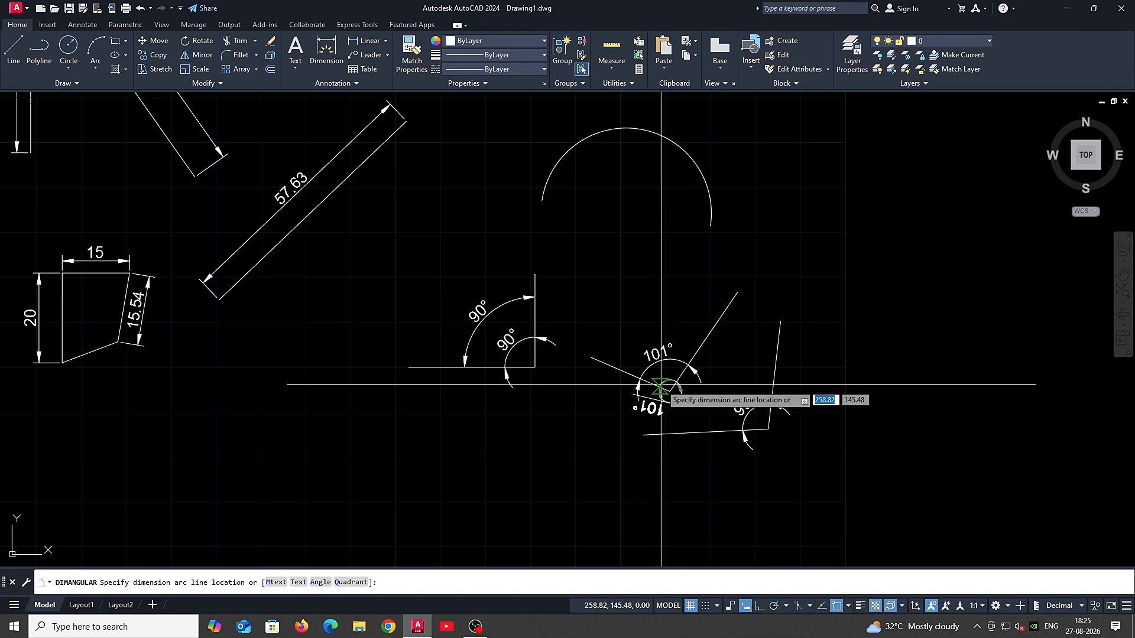
pyautogui.click(722, 363)
# Step: Use the DIMARC command to add an arc length dimension just outside the upper side of the arc
pyautogui.moveTo(757, 366); pyautogui.dragTo(775, 381, button='middle')
pyautogui.moveTo(580, 377); pyautogui.dragTo(588, 394, button='middle')
pyautogui.moveTo(606, 302); pyautogui.dragTo(617, 356, button='middle')
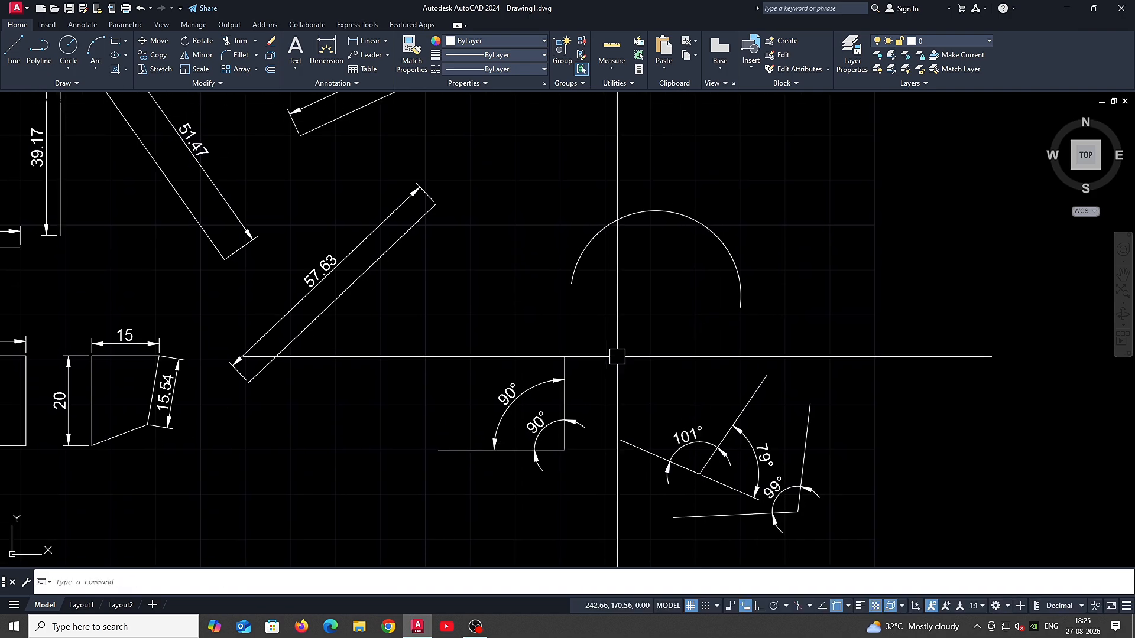
pyautogui.write('dal')
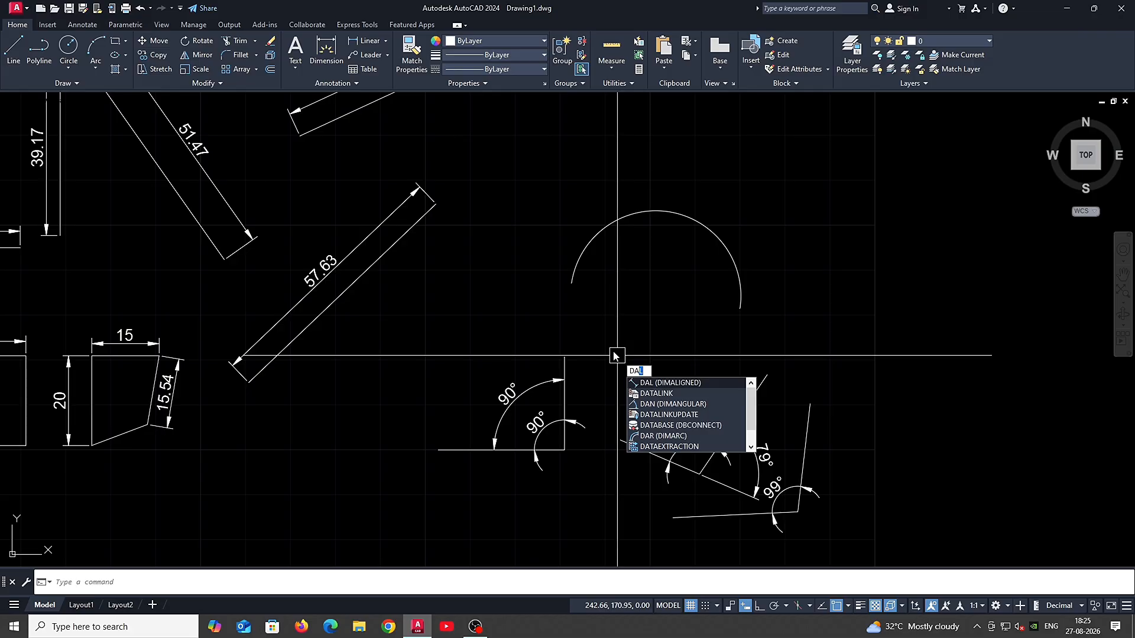
pyautogui.write('r')
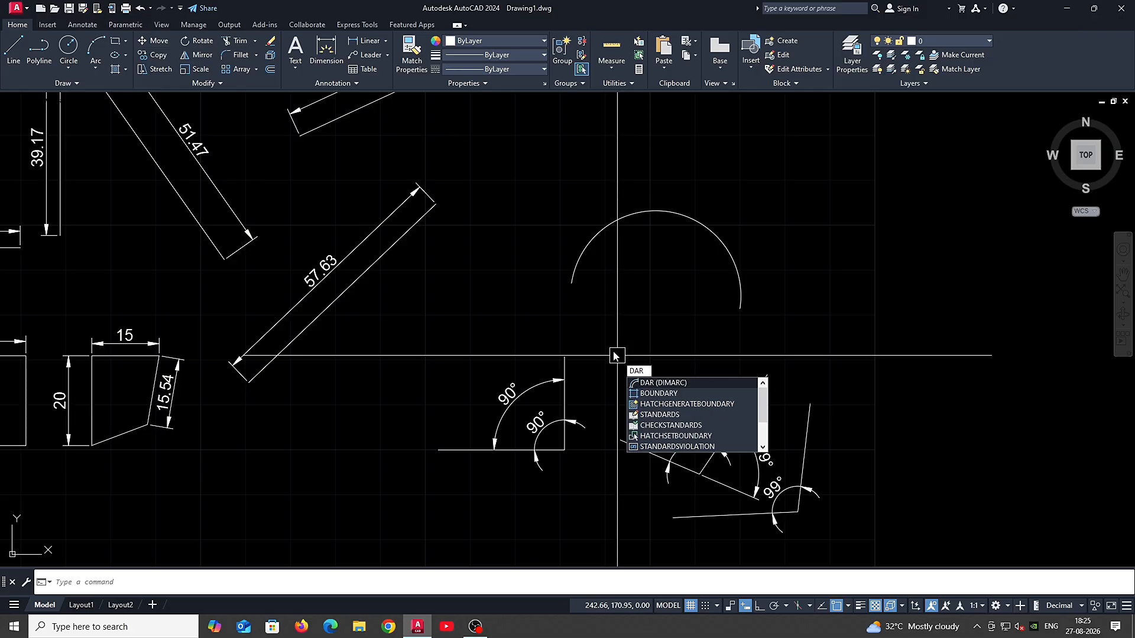
pyautogui.press('Return')
pyautogui.click(618, 227)
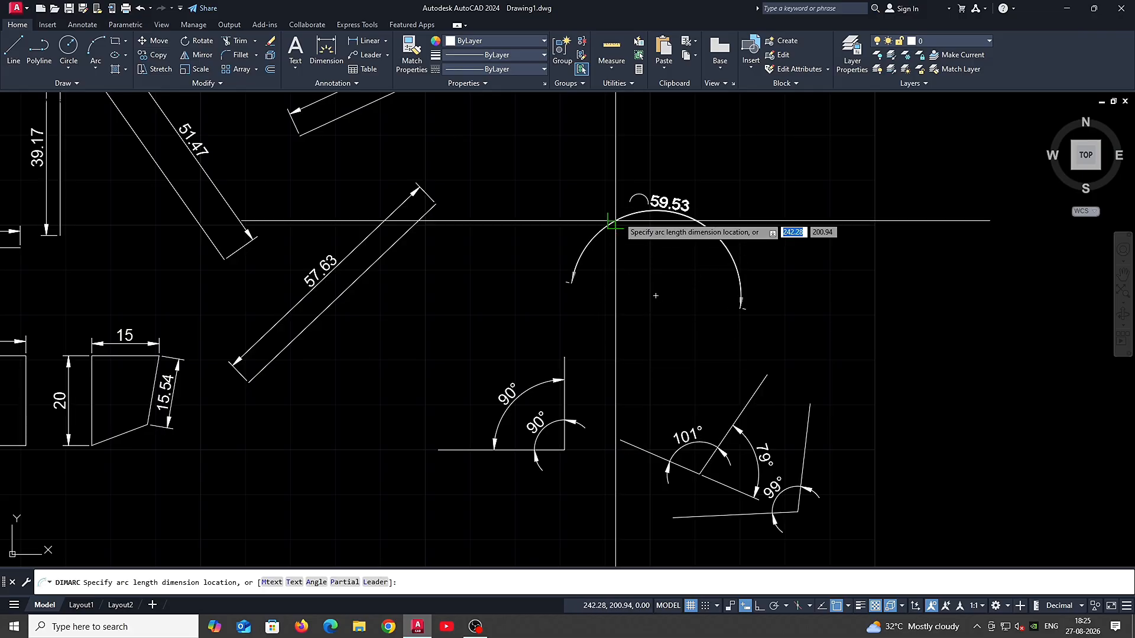
pyautogui.click(623, 192)
pyautogui.moveTo(767, 258); pyautogui.dragTo(768, 393, button='middle')
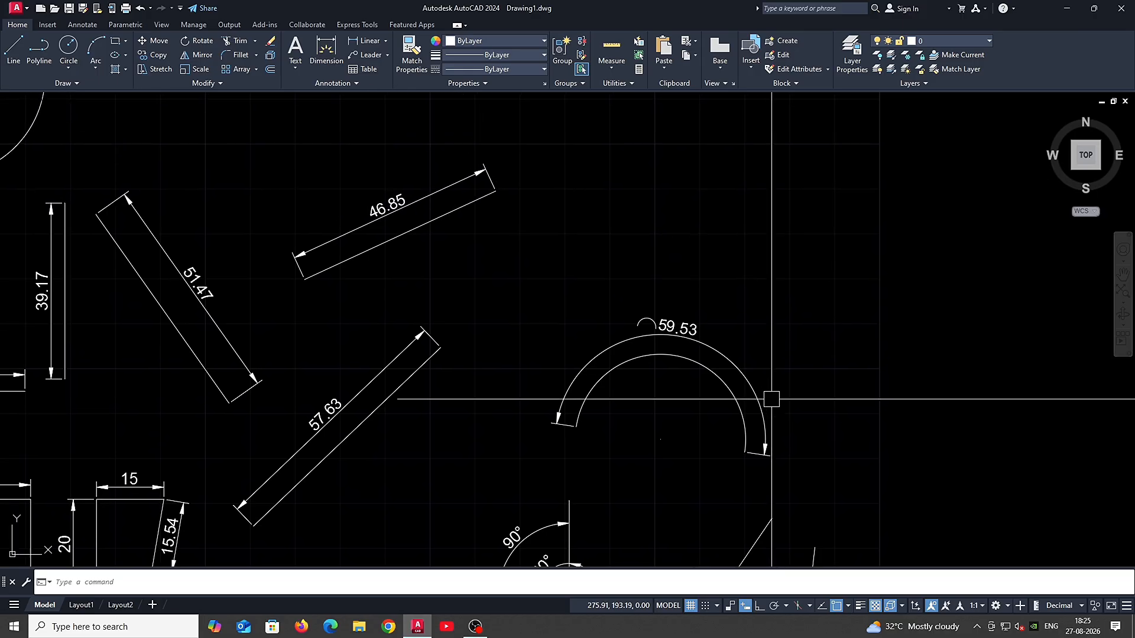
# Step: Draw two three-point arcs above the dimensioned arc, one opening upward and a smaller one opening downward above it
pyautogui.write('arc')
pyautogui.press('Return')
pyautogui.click(632, 233)
pyautogui.click(810, 246)
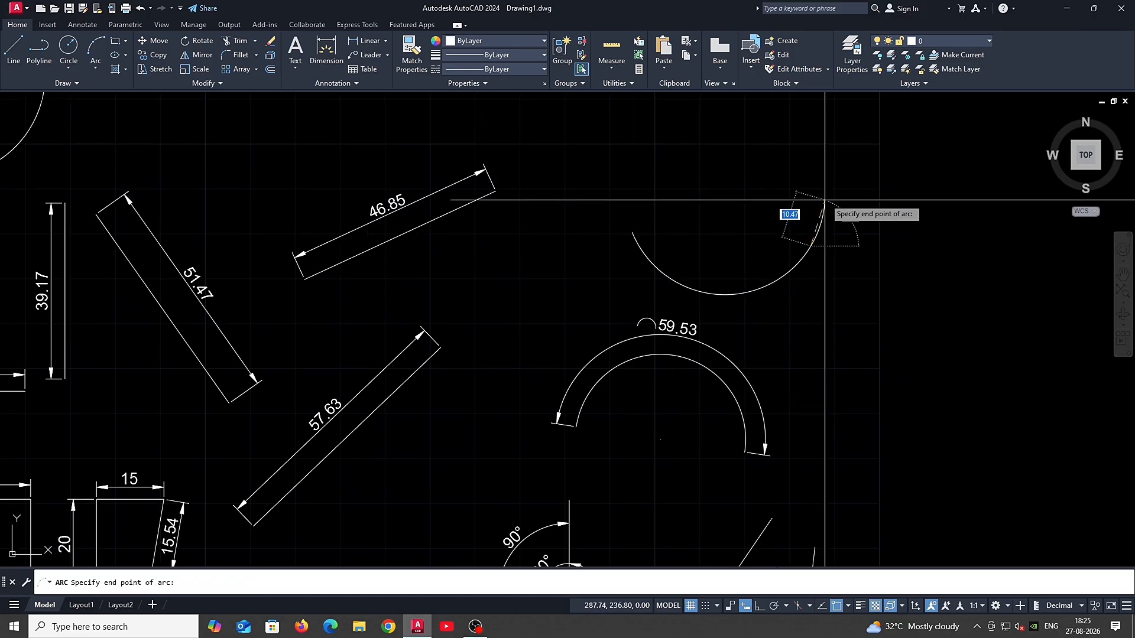
pyautogui.click(818, 199)
pyautogui.press('Return')
pyautogui.click(622, 156)
pyautogui.click(741, 157)
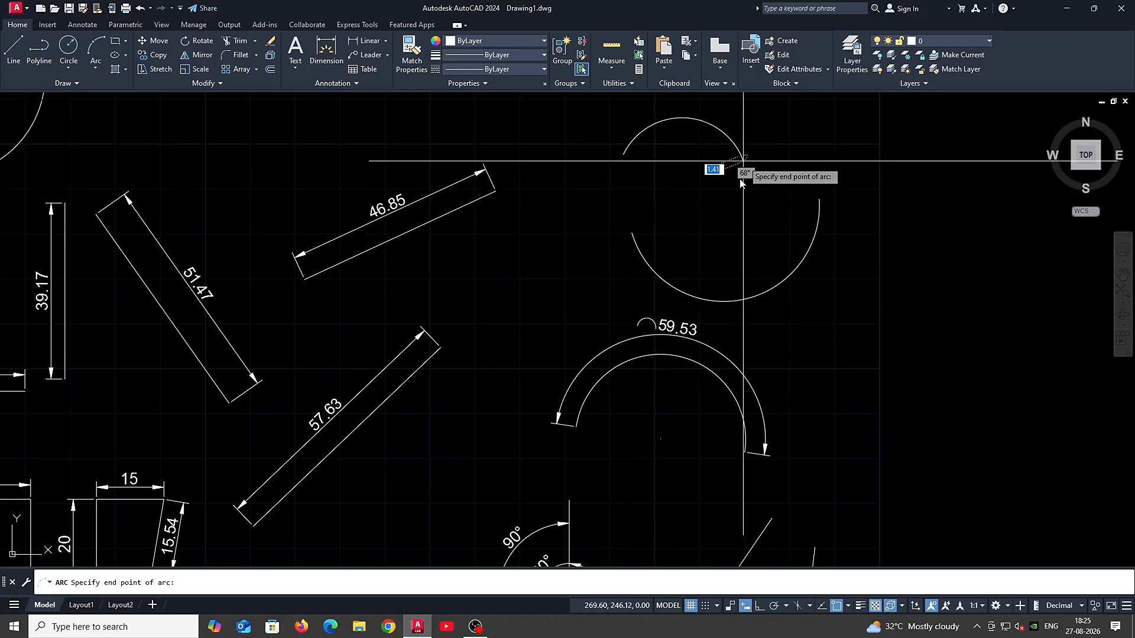
pyautogui.click(729, 197)
pyautogui.moveTo(729, 197); pyautogui.dragTo(729, 243, button='middle')
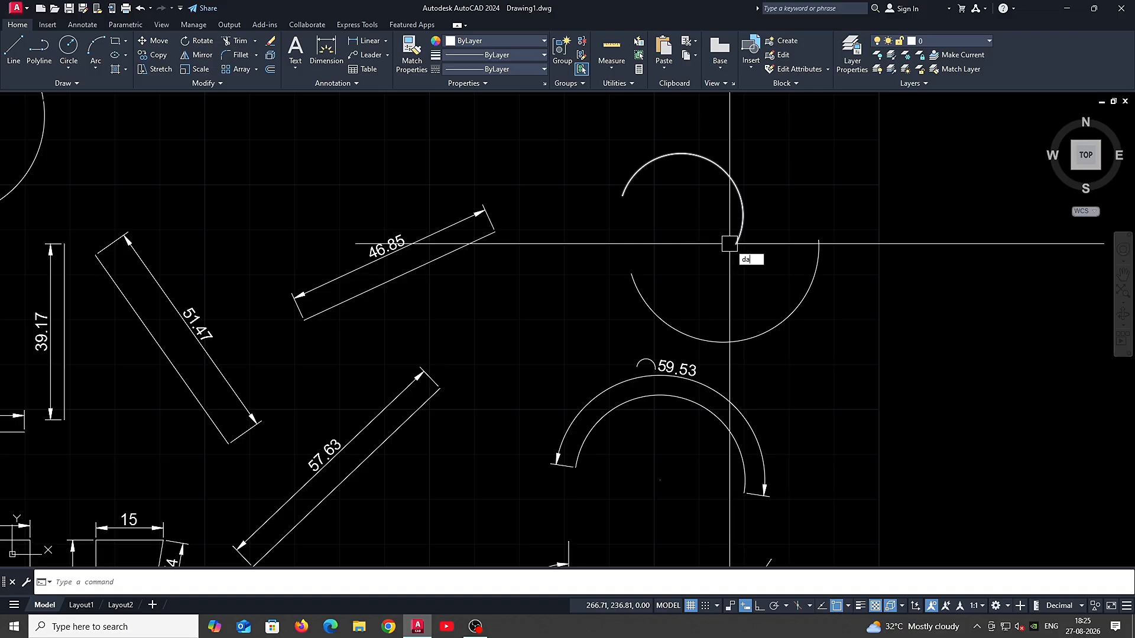
# Step: Add arc length dimensions with DIMARC just outside the two new arcs
pyautogui.press('Return')
pyautogui.click(743, 182)
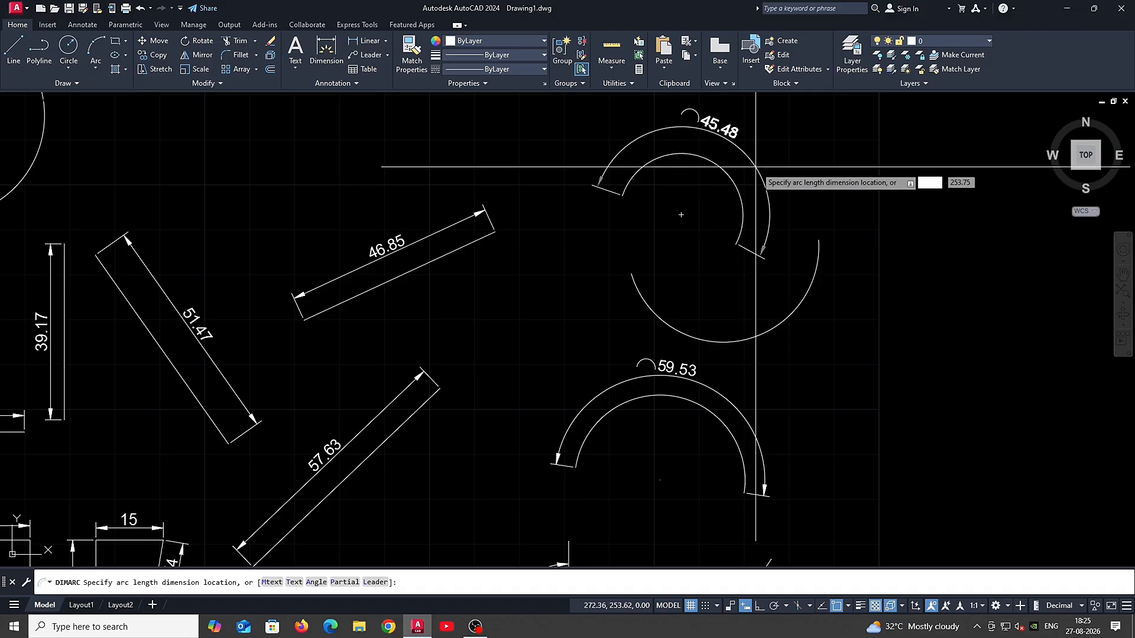
pyautogui.click(760, 171)
pyautogui.press('Return')
pyautogui.click(805, 296)
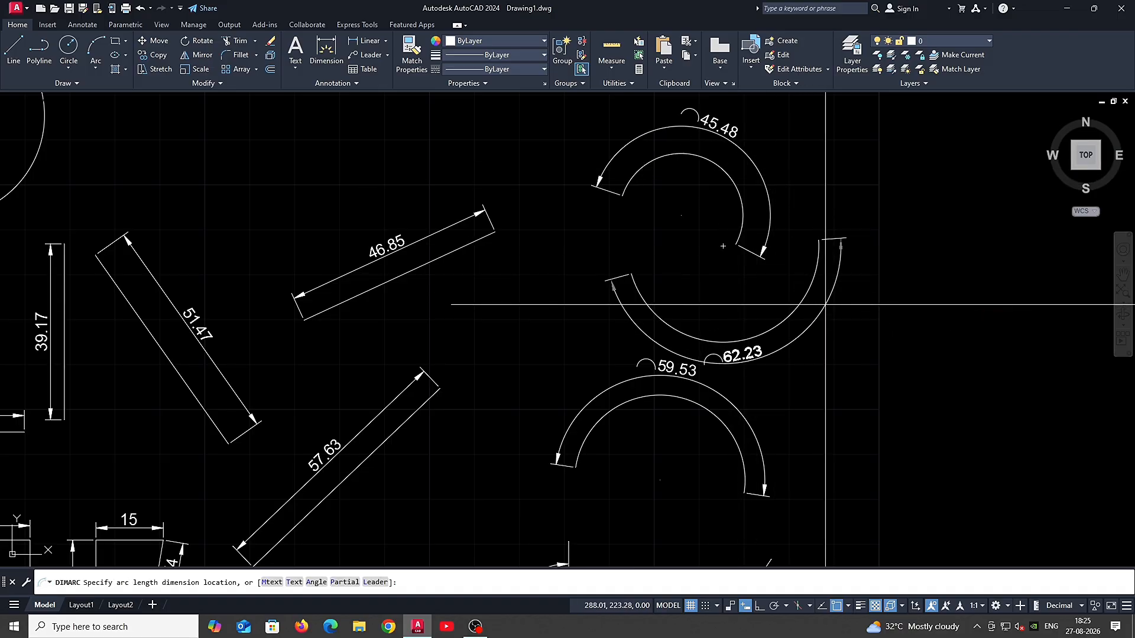
pyautogui.click(822, 309)
# Step: Review the dimensioned circles, lines, rectangles, angles and arcs, and the free area beneath them
pyautogui.scroll(-4, 822, 319)
pyautogui.moveTo(717, 401); pyautogui.dragTo(697, 371, button='middle')
pyautogui.scroll(2, 697, 371)
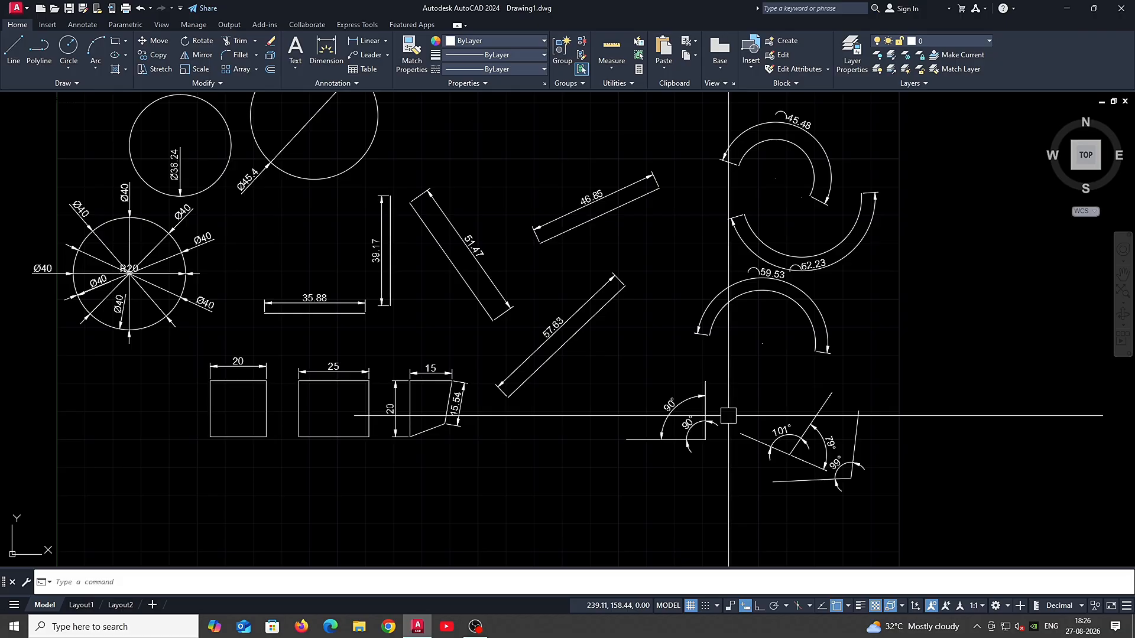
pyautogui.scroll(-3, 728, 416)
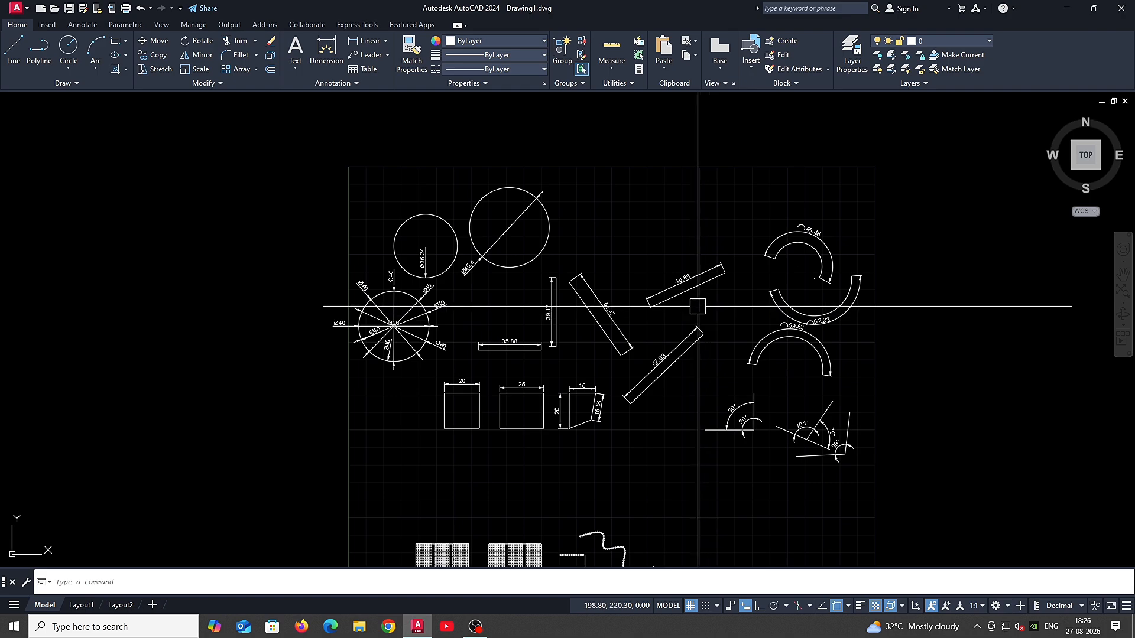
pyautogui.scroll(-2, 727, 321)
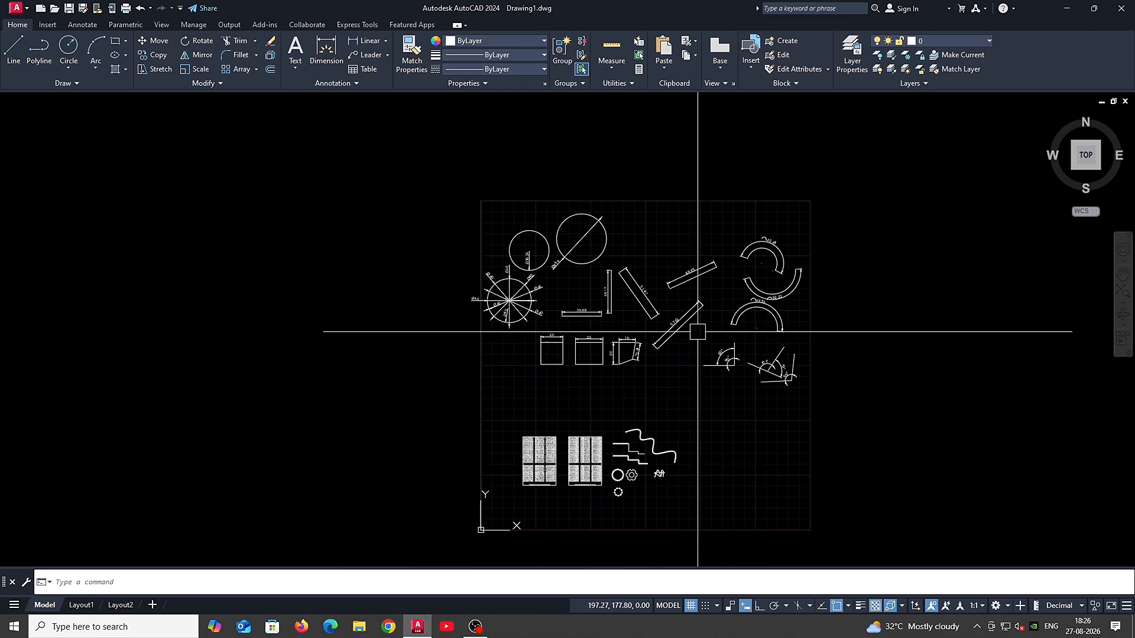
pyautogui.scroll(5, 685, 331)
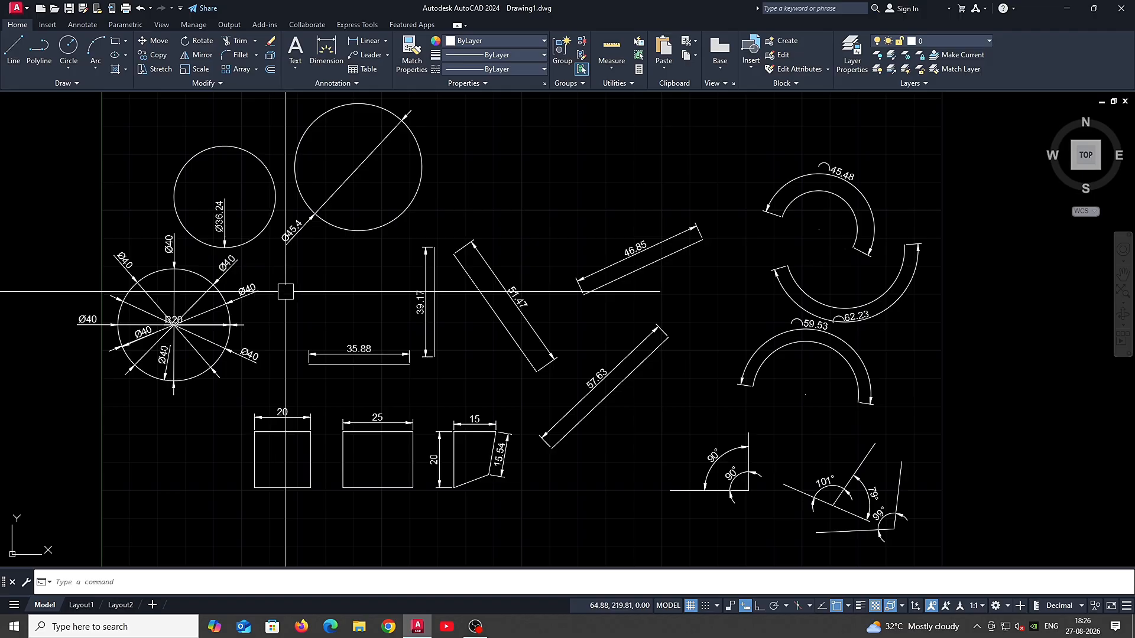
pyautogui.scroll(-4, 608, 317)
pyautogui.moveTo(650, 458); pyautogui.dragTo(648, 439, button='middle')
pyautogui.scroll(5, 621, 413)
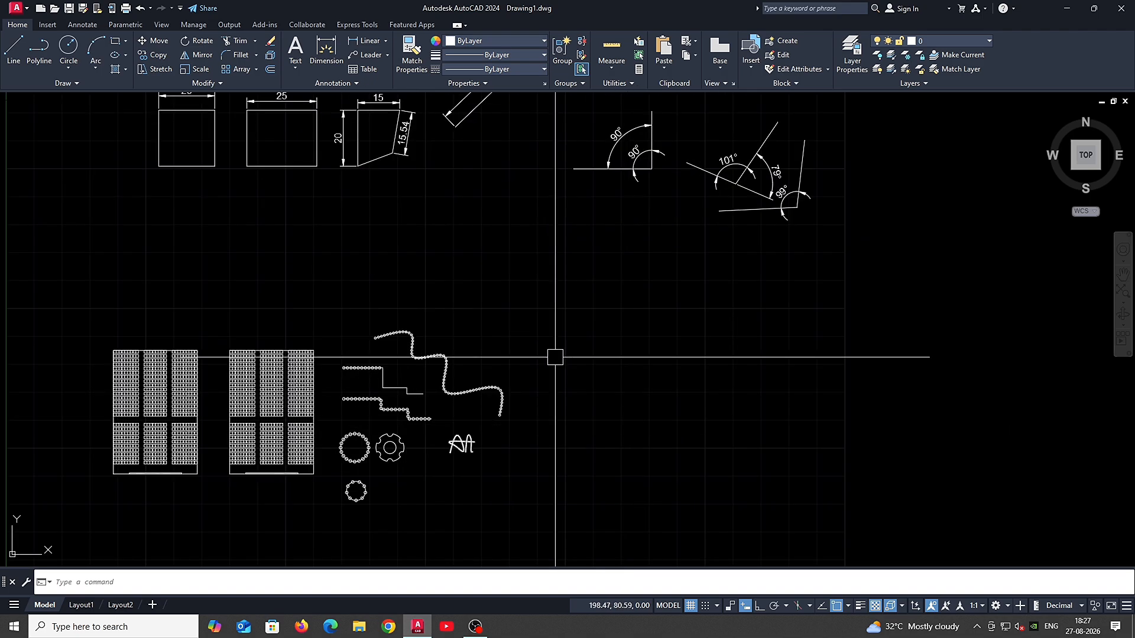
pyautogui.write('Xl')
pyautogui.press('Return')
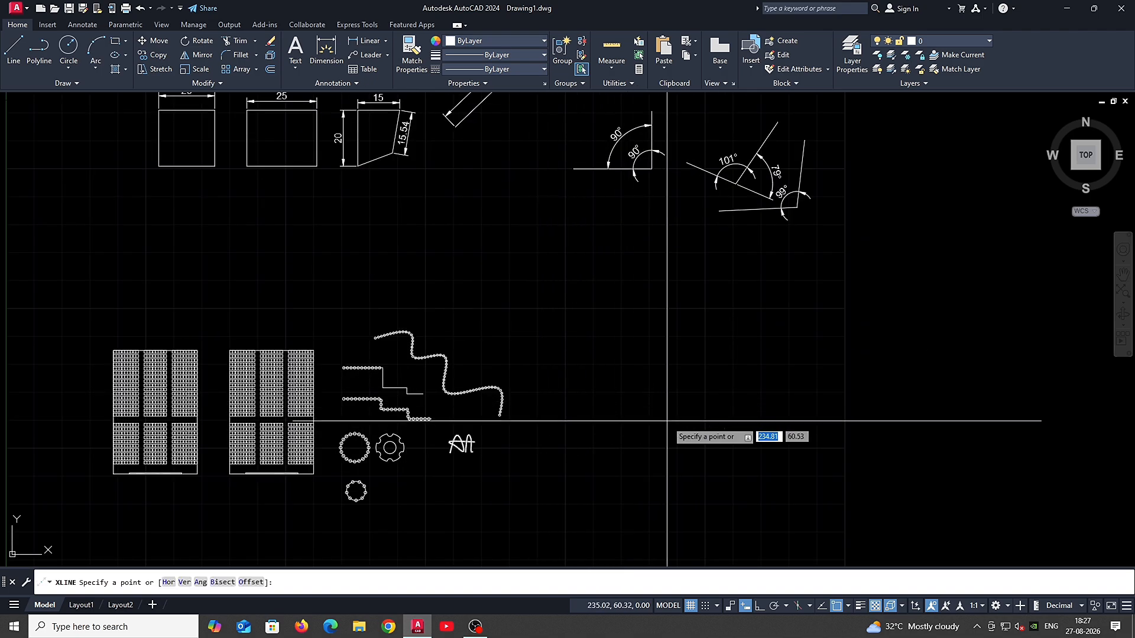
pyautogui.moveTo(677, 434); pyautogui.dragTo(671, 415, button='middle')
pyautogui.write('h')
pyautogui.press('Return')
pyautogui.press('Escape')
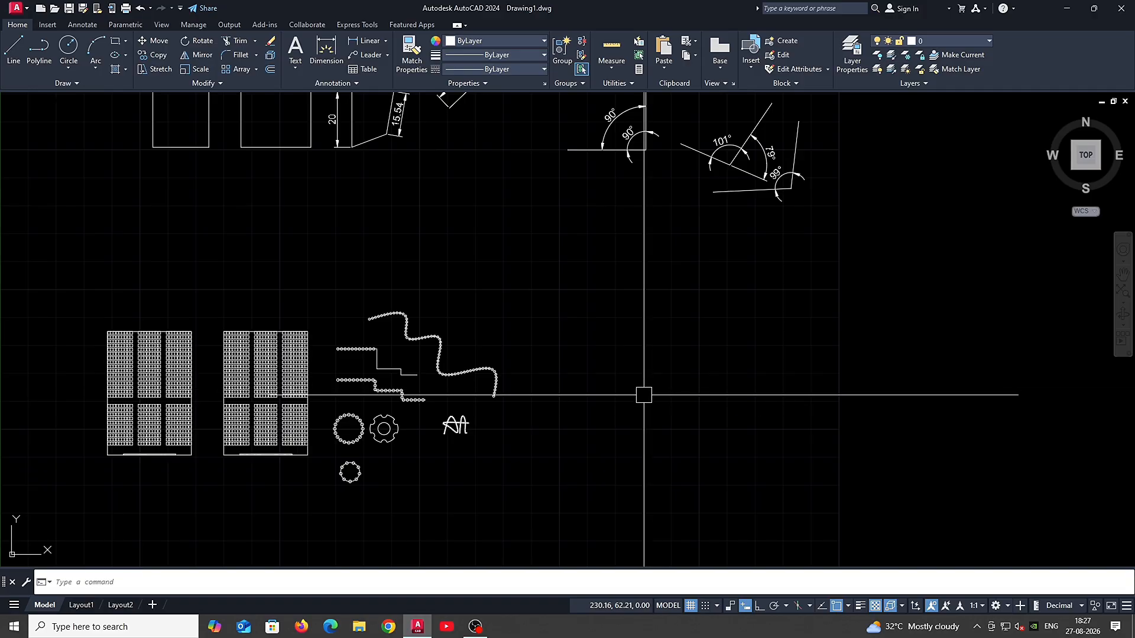
# Step: Draw a vertical line about 66 units long in the free area beside the polylines, with Ortho mode on
pyautogui.write('l')
pyautogui.press('Return')
pyautogui.click(604, 306)
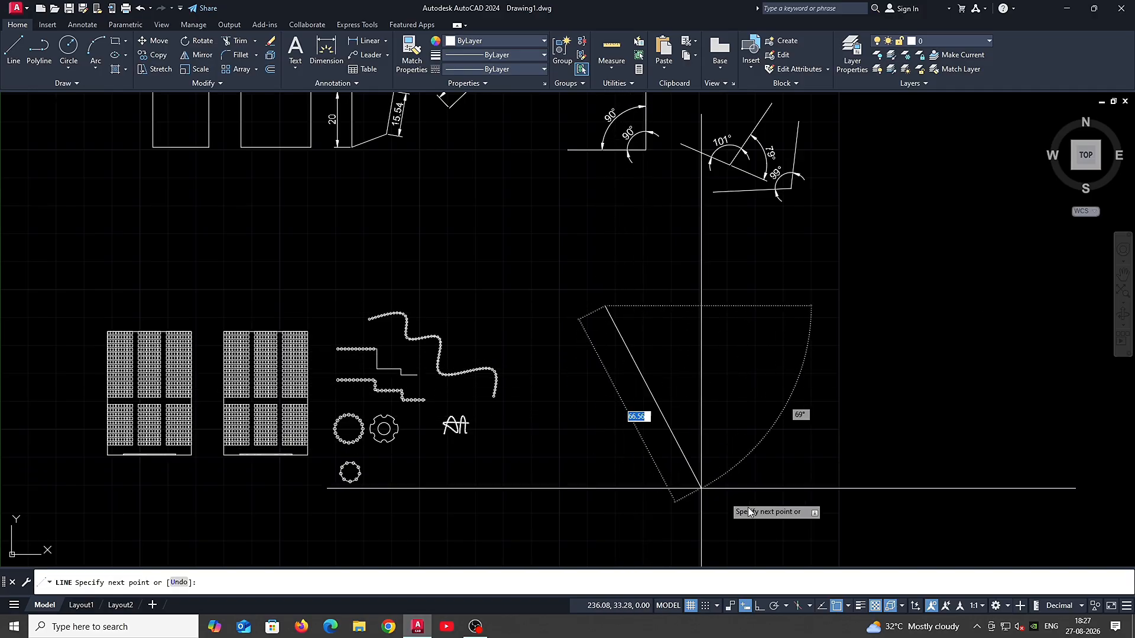
pyautogui.click(758, 606)
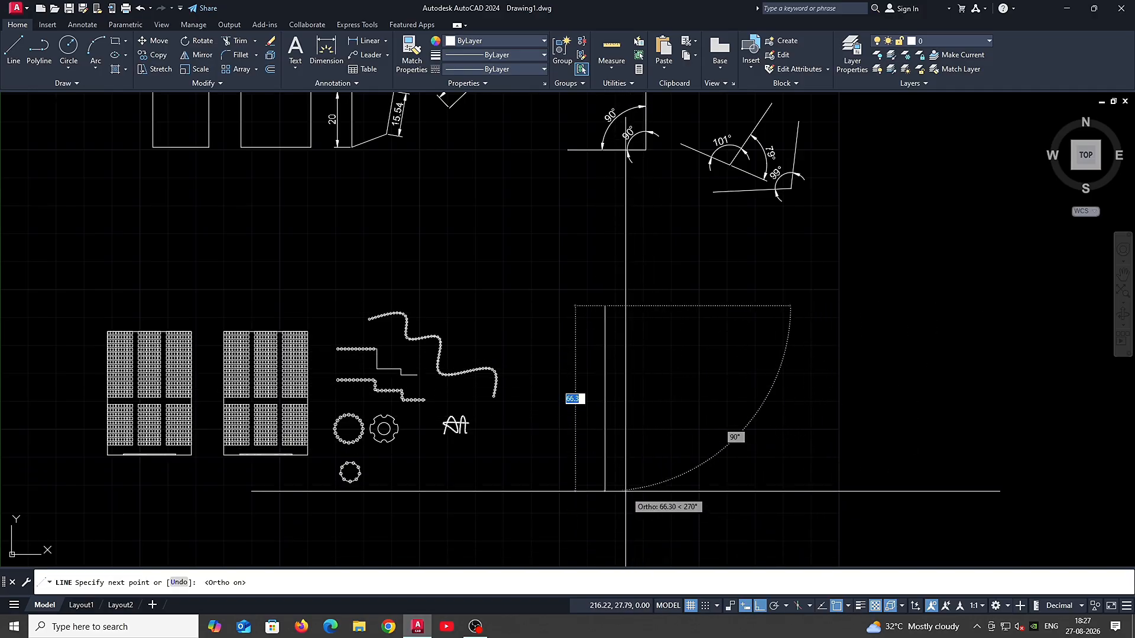
pyautogui.click(604, 490)
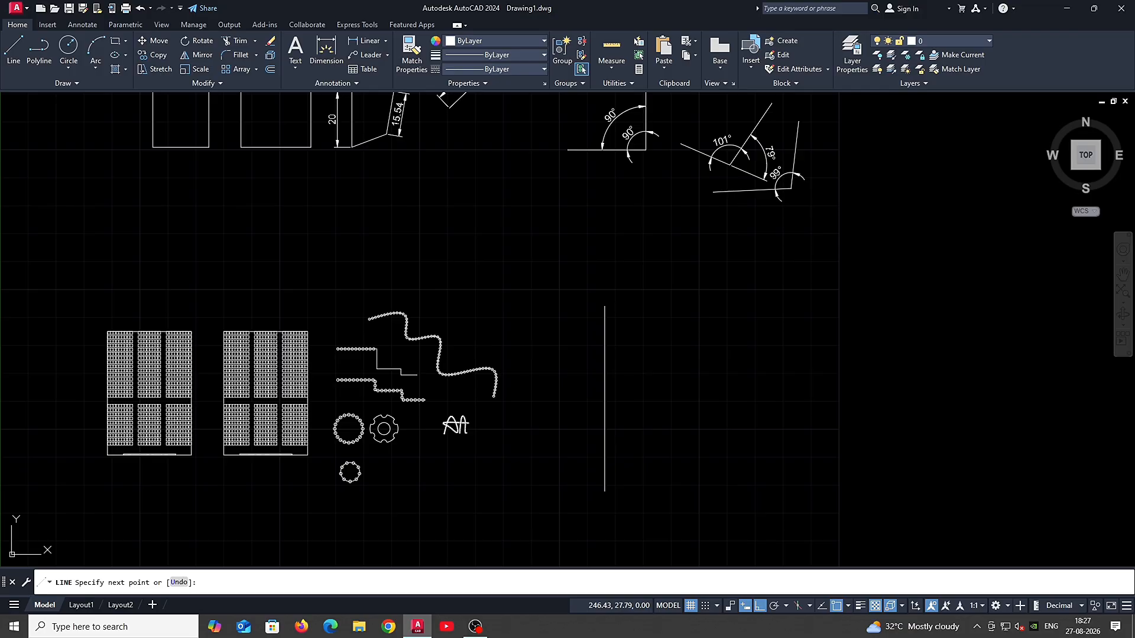
pyautogui.press('Escape')
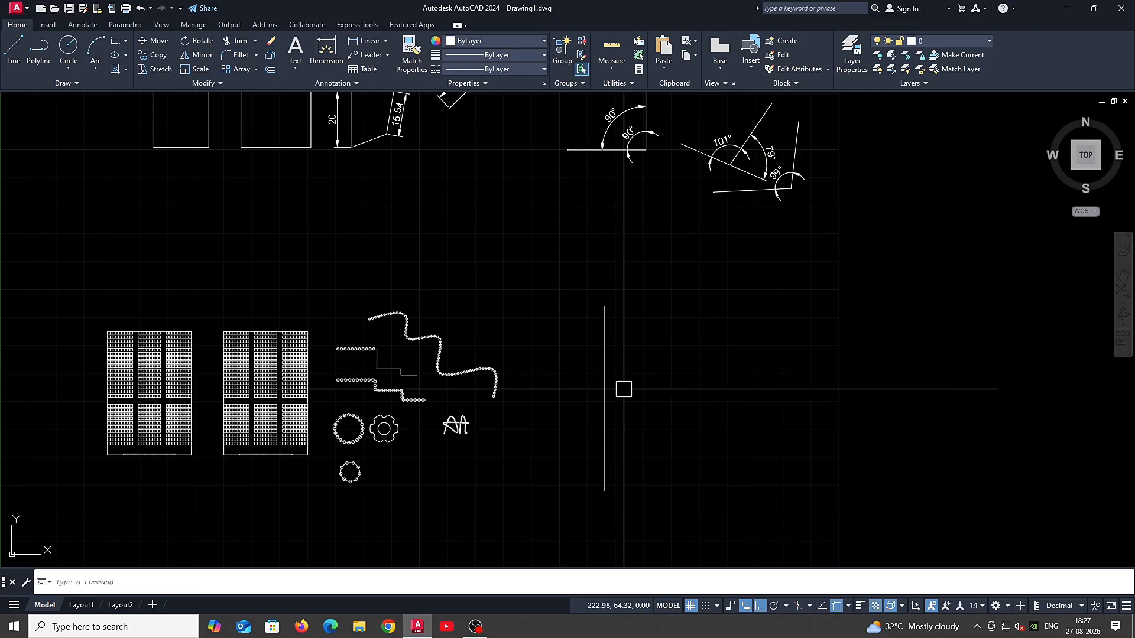
# Step: Offset the vertical line 30 units to its right
pyautogui.scroll(2, 623, 389)
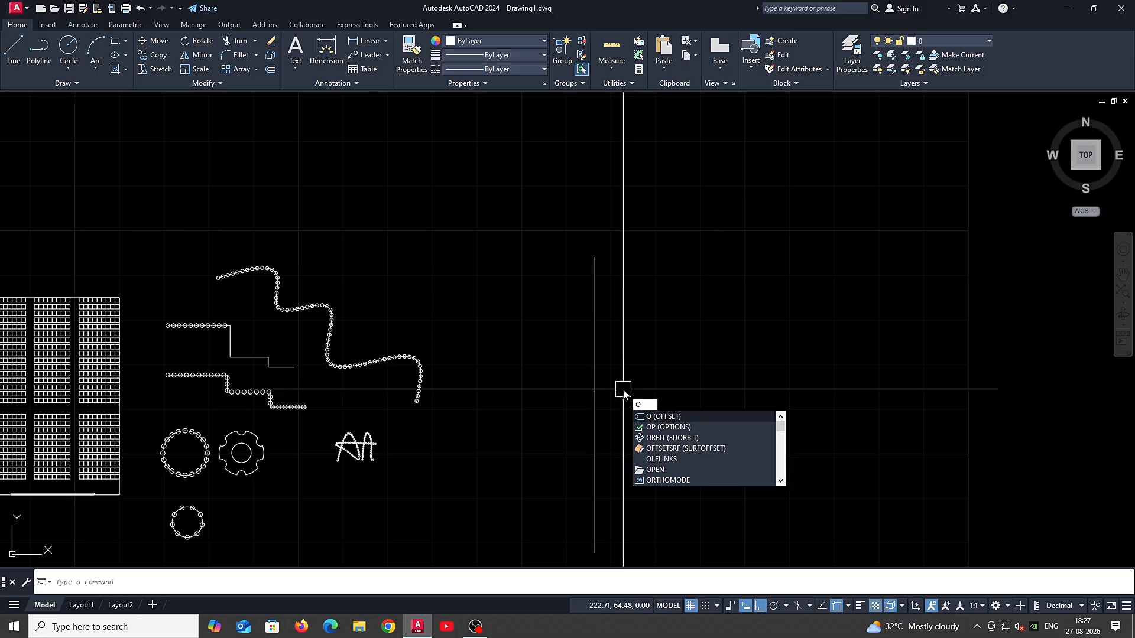
pyautogui.press('Return')
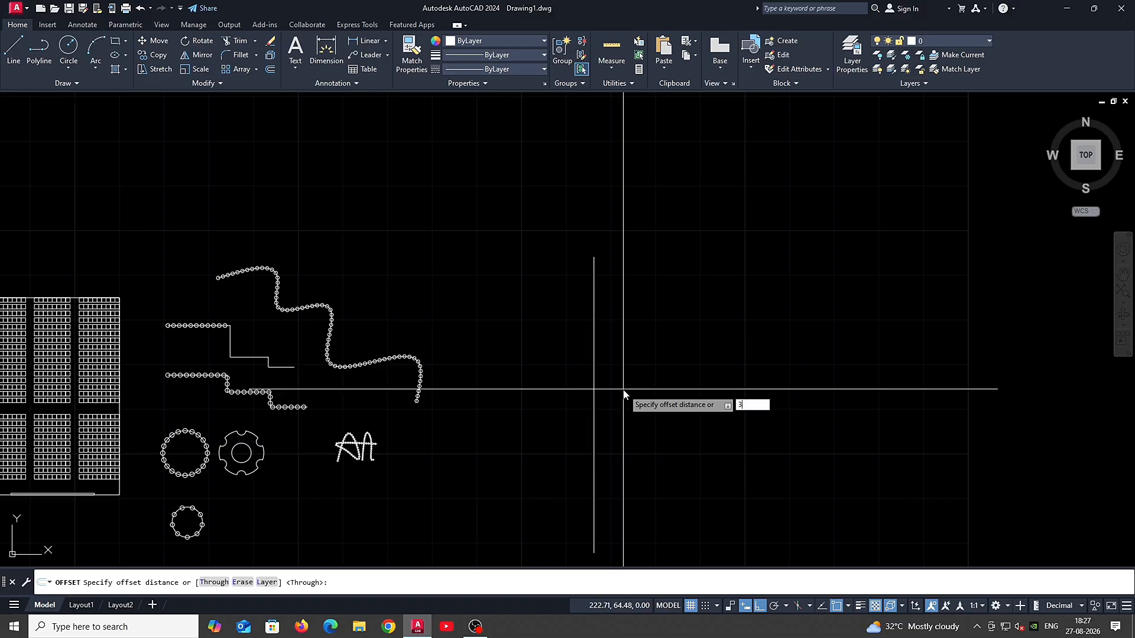
pyautogui.press('Return')
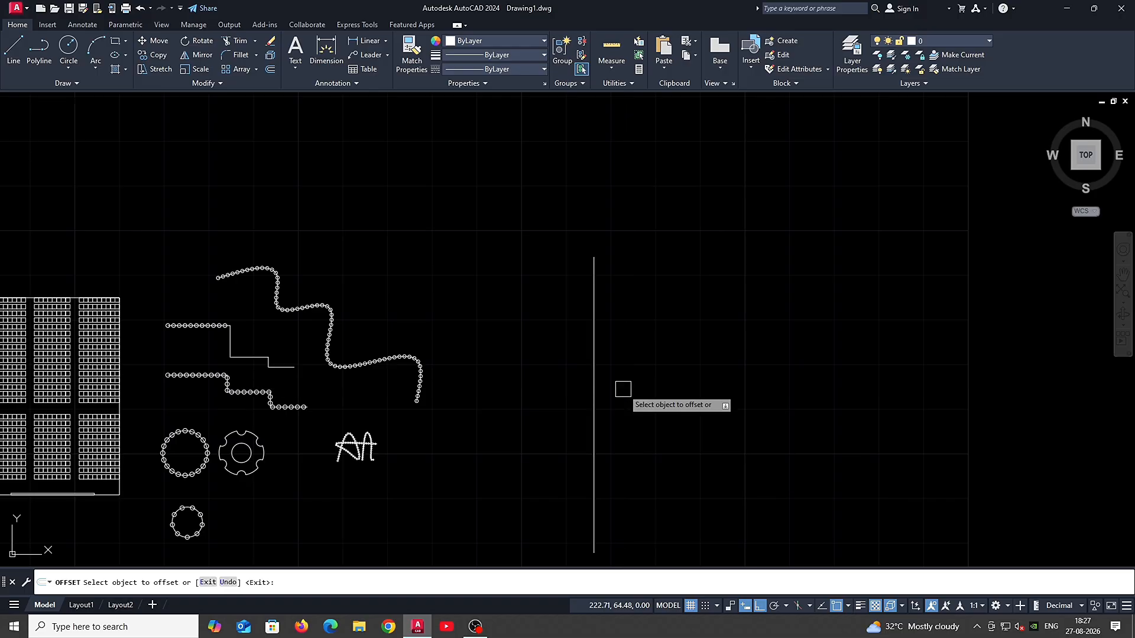
pyautogui.click(589, 392)
pyautogui.scroll(2, 672, 405)
pyautogui.scroll(-4, 628, 416)
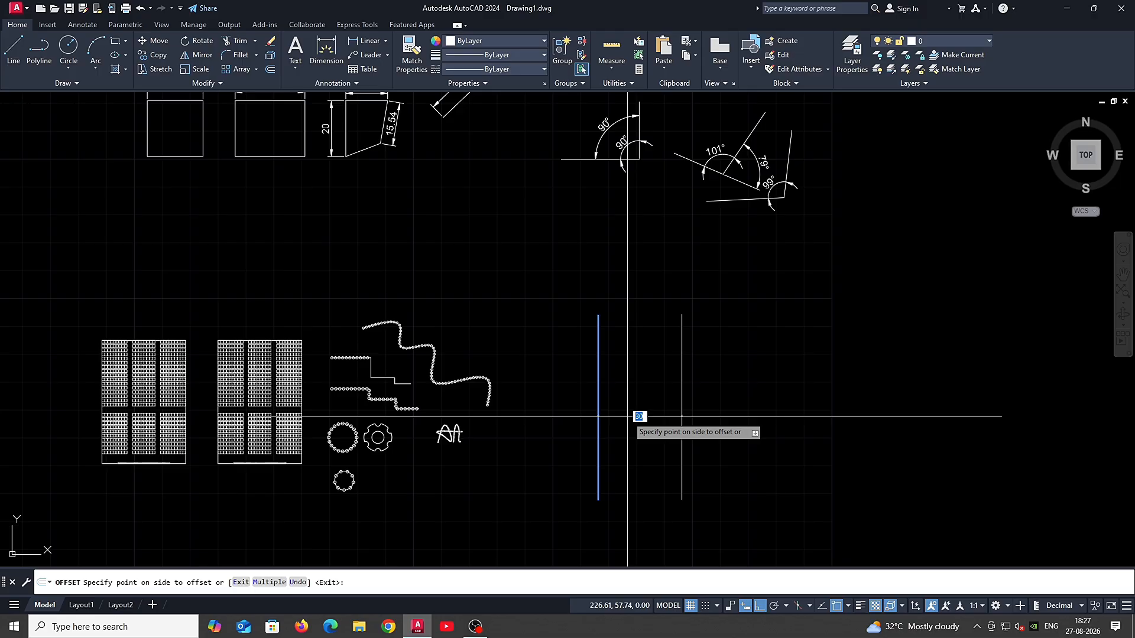
pyautogui.click(627, 416)
# Step: Keep offsetting each newest line 30 units to the right until nine evenly spaced vertical lines stand in a row
pyautogui.scroll(2, 626, 415)
pyautogui.click(715, 455)
pyautogui.scroll(-4, 755, 446)
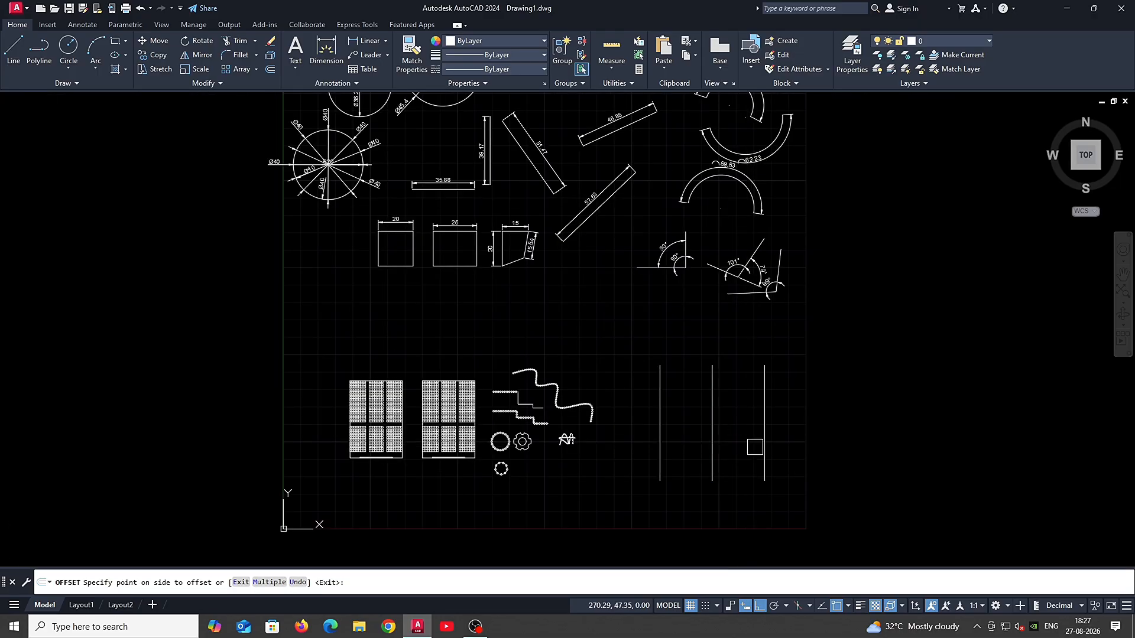
pyautogui.click(763, 431)
pyautogui.click(815, 443)
pyautogui.click(816, 444)
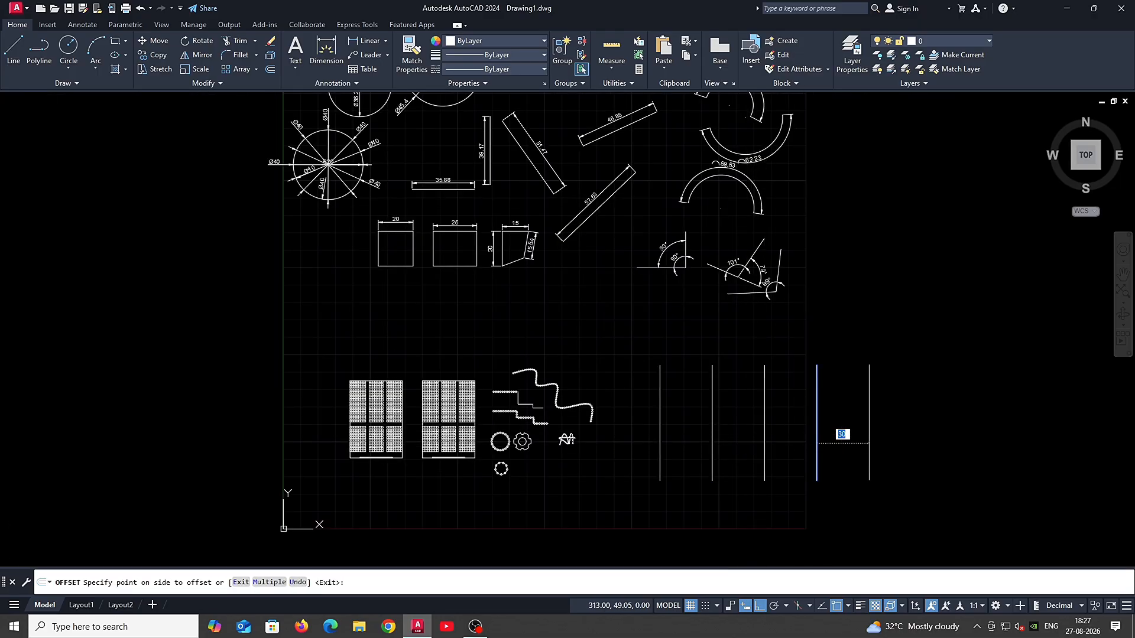
pyautogui.click(868, 442)
pyautogui.click(868, 447)
pyautogui.click(909, 453)
pyautogui.click(920, 456)
pyautogui.click(972, 458)
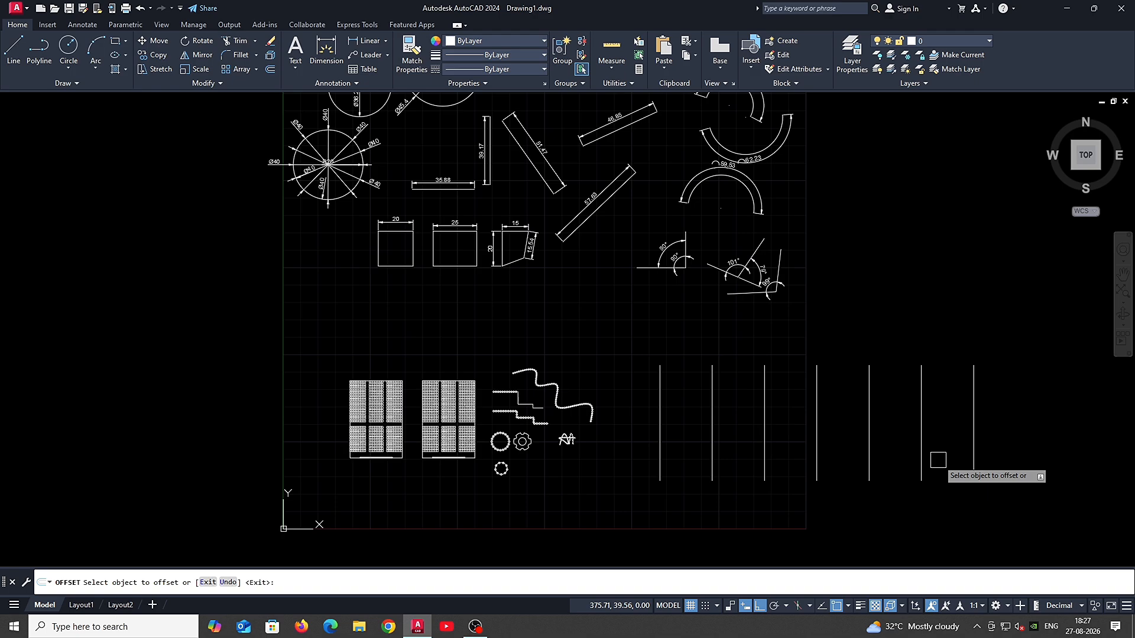
pyautogui.click(974, 452)
pyautogui.click(1007, 449)
pyautogui.click(1027, 460)
pyautogui.click(1120, 447)
pyautogui.press('Escape')
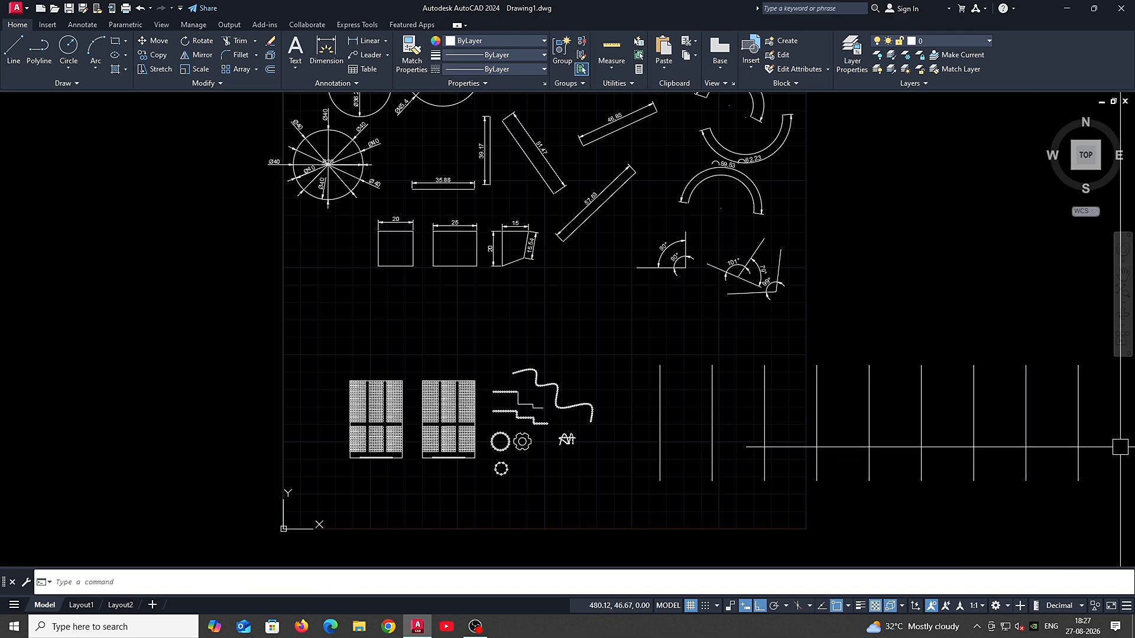
# Step: Delete all the offset copies, keeping only the original vertical line
pyautogui.click(1090, 455)
pyautogui.click(672, 407)
pyautogui.press('Delete')
# Step: Draw two rectangles to the right of the vertical line, placing a larger second one below the first
pyautogui.scroll(4, 717, 424)
pyautogui.write('r')
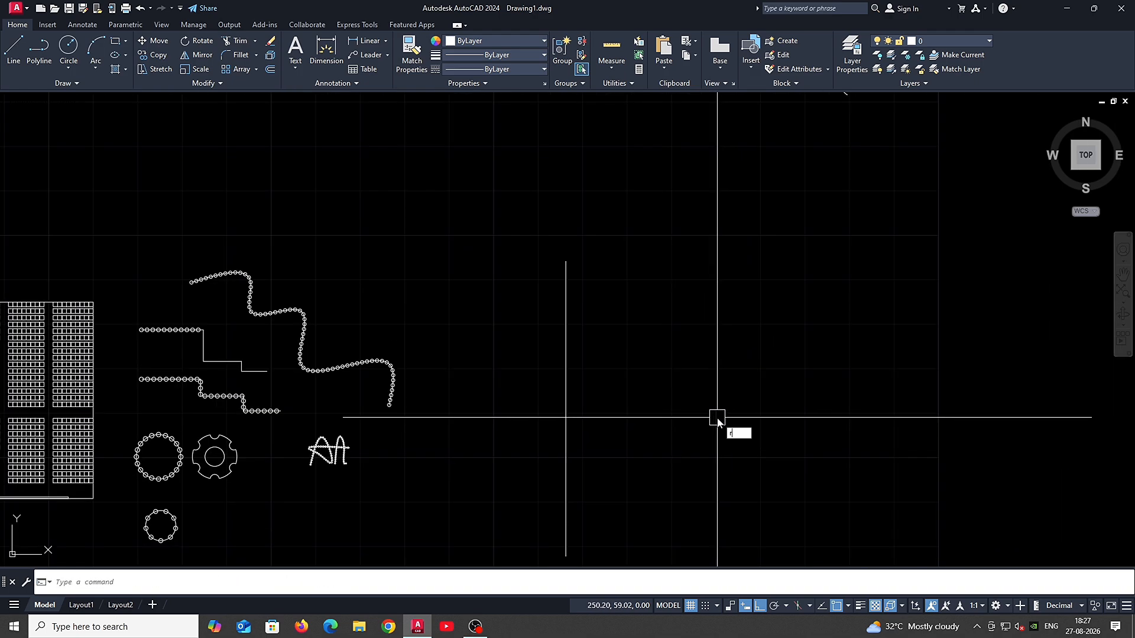
pyautogui.write('ec')
pyautogui.press('Return')
pyautogui.click(659, 442)
pyautogui.click(864, 334)
pyautogui.scroll(-4, 795, 436)
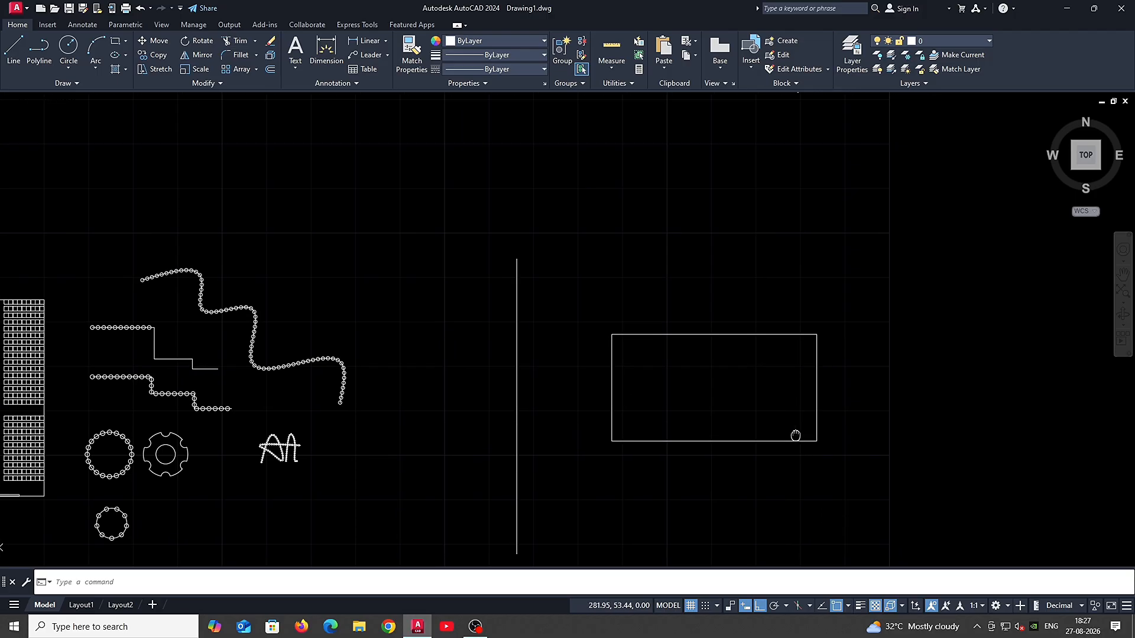
pyautogui.press('Return')
pyautogui.click(689, 461)
pyautogui.click(830, 516)
pyautogui.moveTo(895, 412); pyautogui.dragTo(839, 399, button='middle')
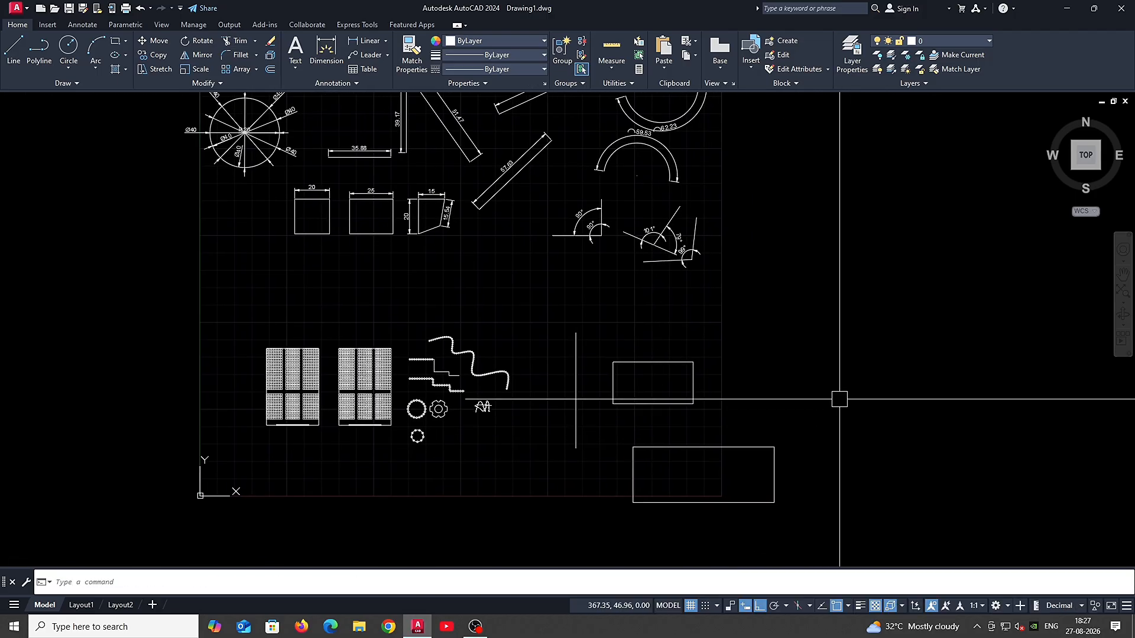
# Step: Draw a large circle to the right of the two rectangles
pyautogui.write('c')
pyautogui.press('Return')
pyautogui.click(831, 328)
pyautogui.click(923, 413)
pyautogui.moveTo(758, 439); pyautogui.dragTo(752, 459, button='middle')
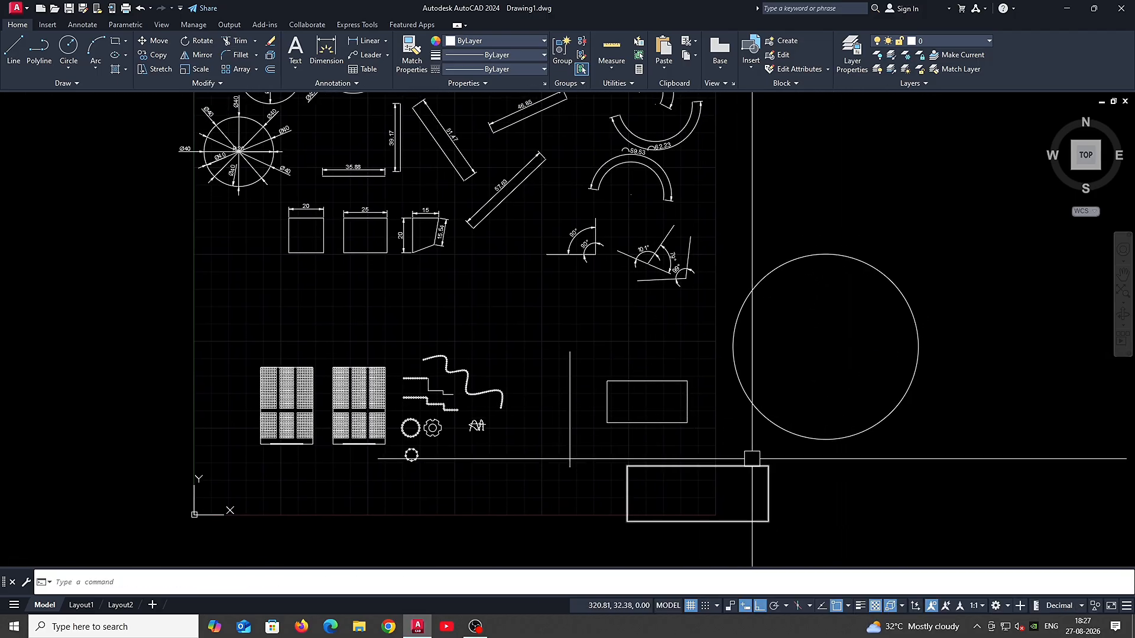
# Step: Offset the large circle inward by 30 units
pyautogui.press('Return')
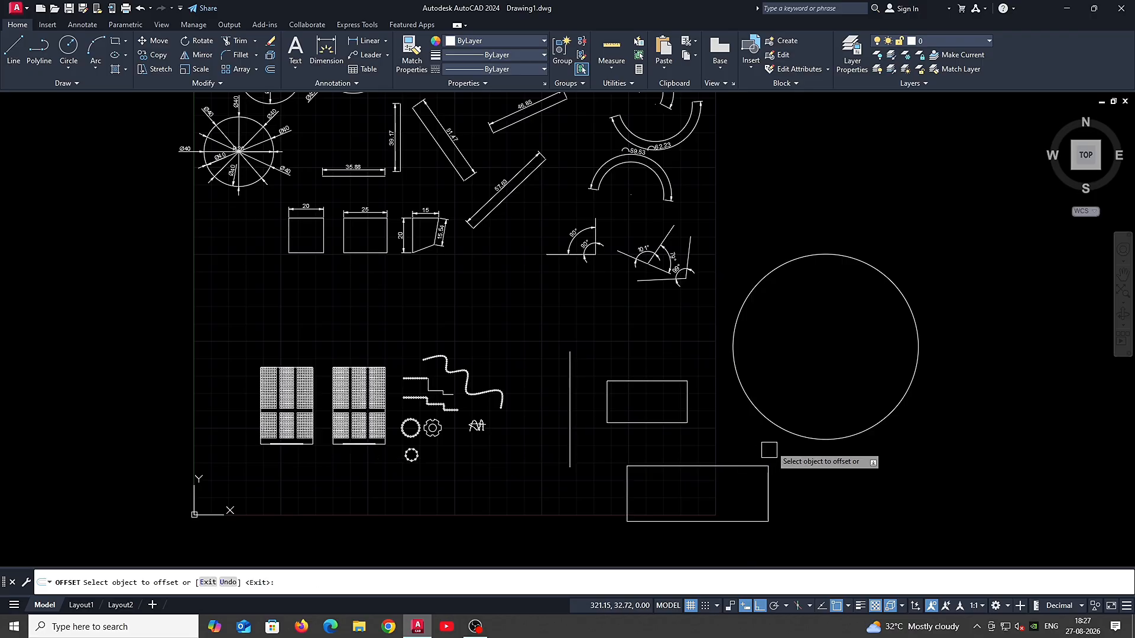
pyautogui.click(781, 429)
pyautogui.click(814, 391)
pyautogui.press('Return')
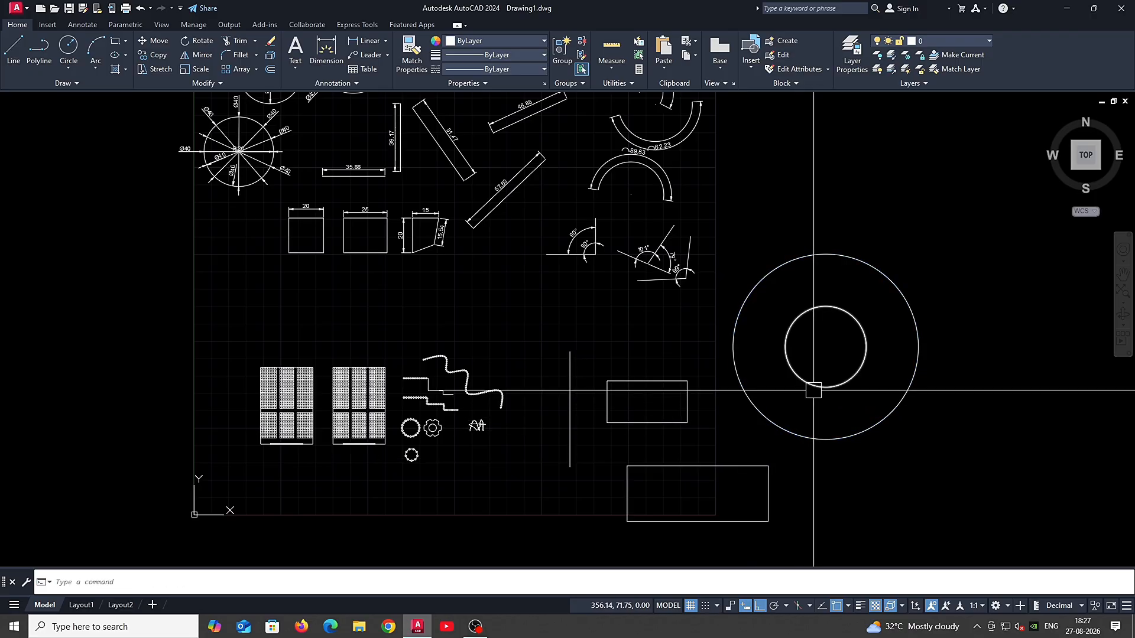
# Step: Offset the inner circle 10 units both inward and outward
pyautogui.press('Return')
pyautogui.press('Return')
pyautogui.click(858, 369)
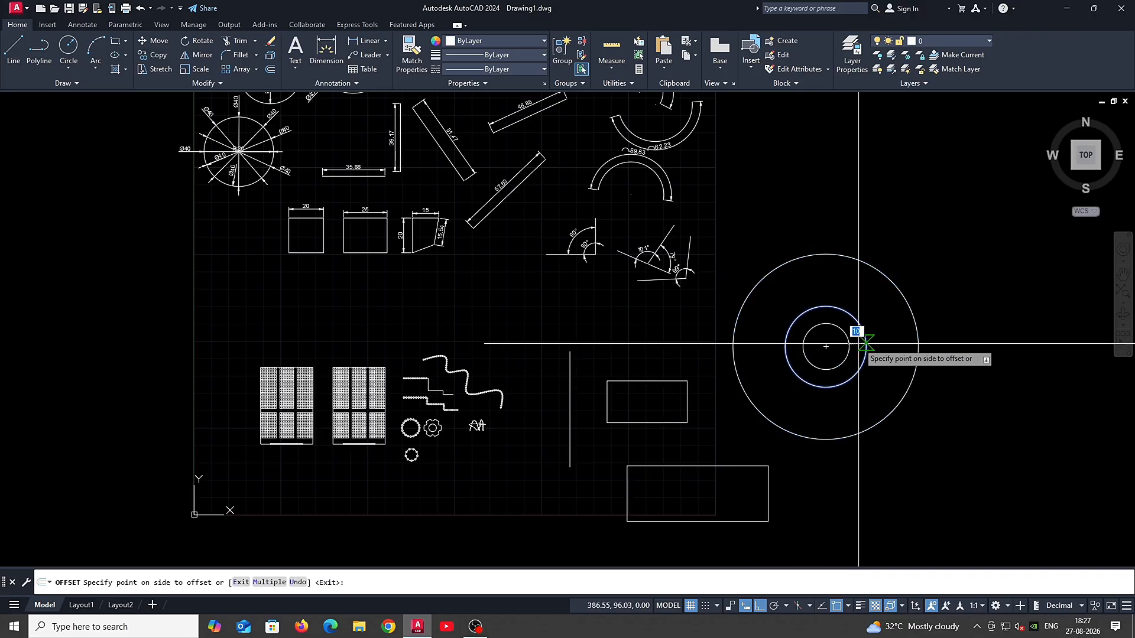
pyautogui.click(854, 383)
pyautogui.press('Return')
pyautogui.press('Return')
pyautogui.press('Return')
pyautogui.click(837, 385)
pyautogui.click(836, 363)
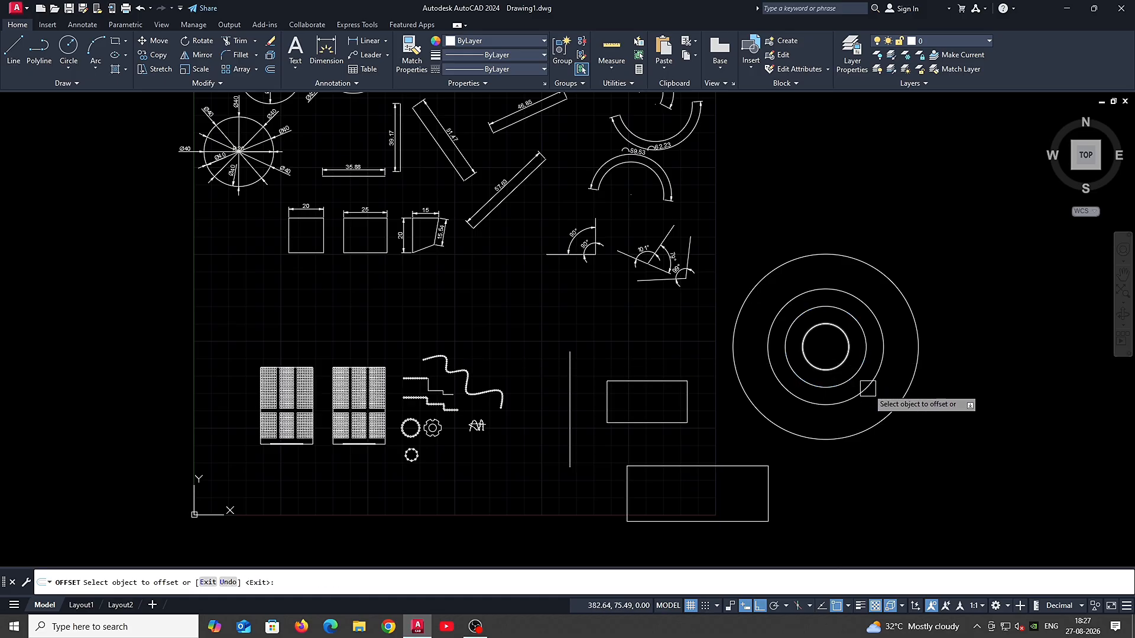
# Step: Offset the original large circle 10 units both outward and inward
pyautogui.click(904, 385)
pyautogui.click(941, 433)
pyautogui.press('Return')
pyautogui.press('Return')
pyautogui.click(905, 394)
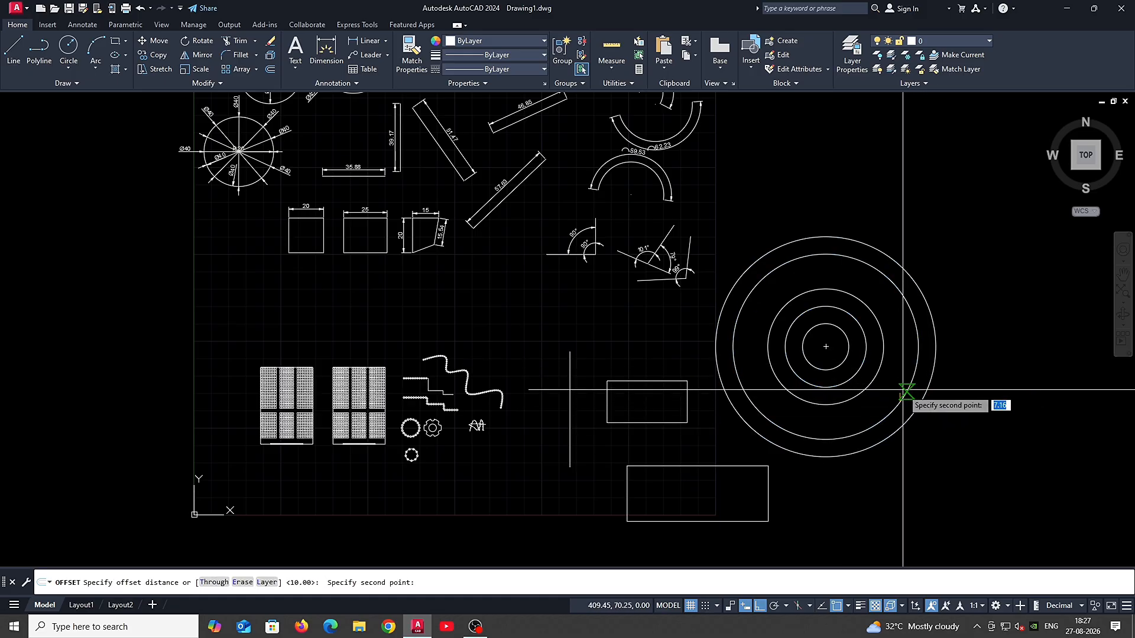
pyautogui.click(901, 396)
pyautogui.click(904, 397)
pyautogui.click(904, 397)
pyautogui.press('Return')
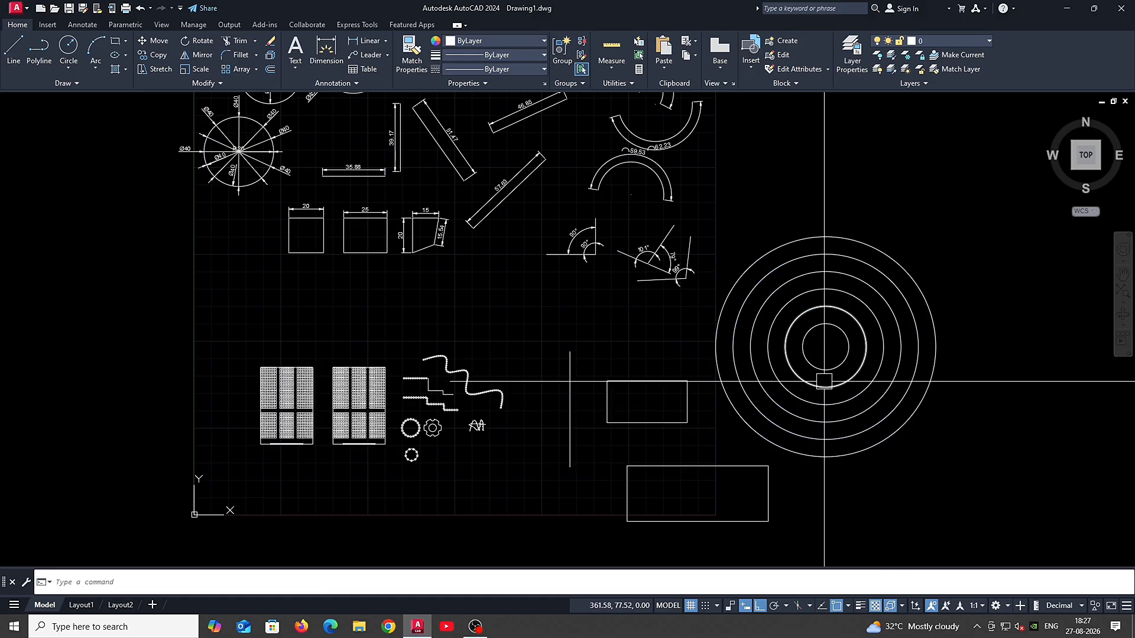
# Step: Offset the larger, lower rectangle inward by 10 units
pyautogui.scroll(3, 768, 408)
pyautogui.press('Return')
pyautogui.press('Return')
pyautogui.click(730, 442)
pyautogui.click(728, 458)
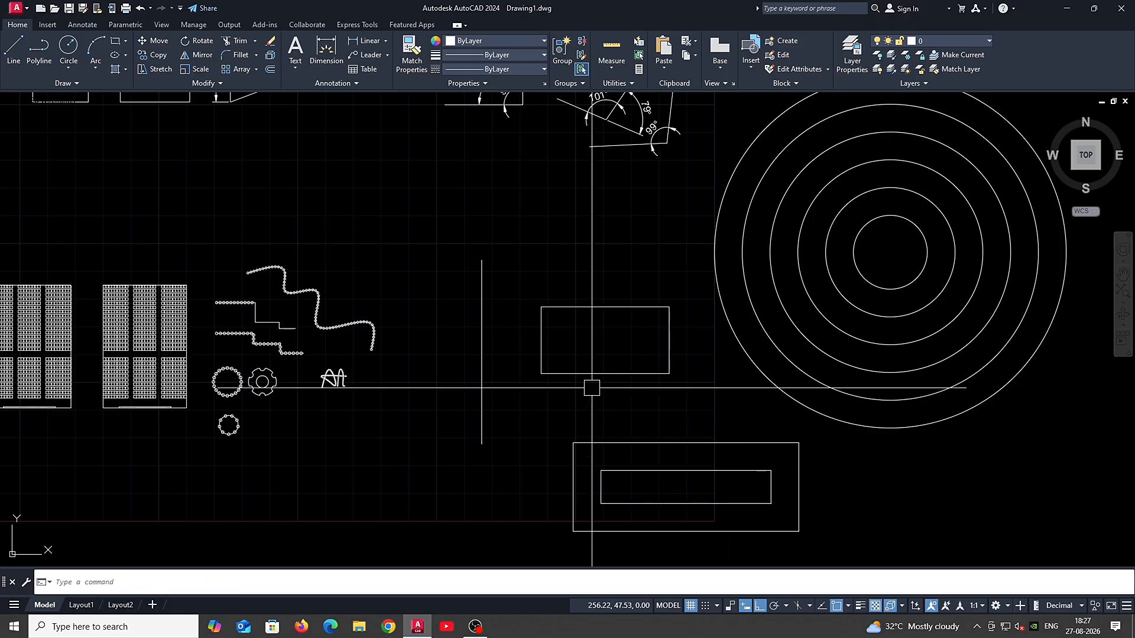
# Step: Offset the upper, smaller rectangle inward by 10 units
pyautogui.press('Return')
pyautogui.press('Return')
pyautogui.click(594, 374)
pyautogui.press('Escape')
pyautogui.press('Return')
pyautogui.press('Return')
pyautogui.click(579, 373)
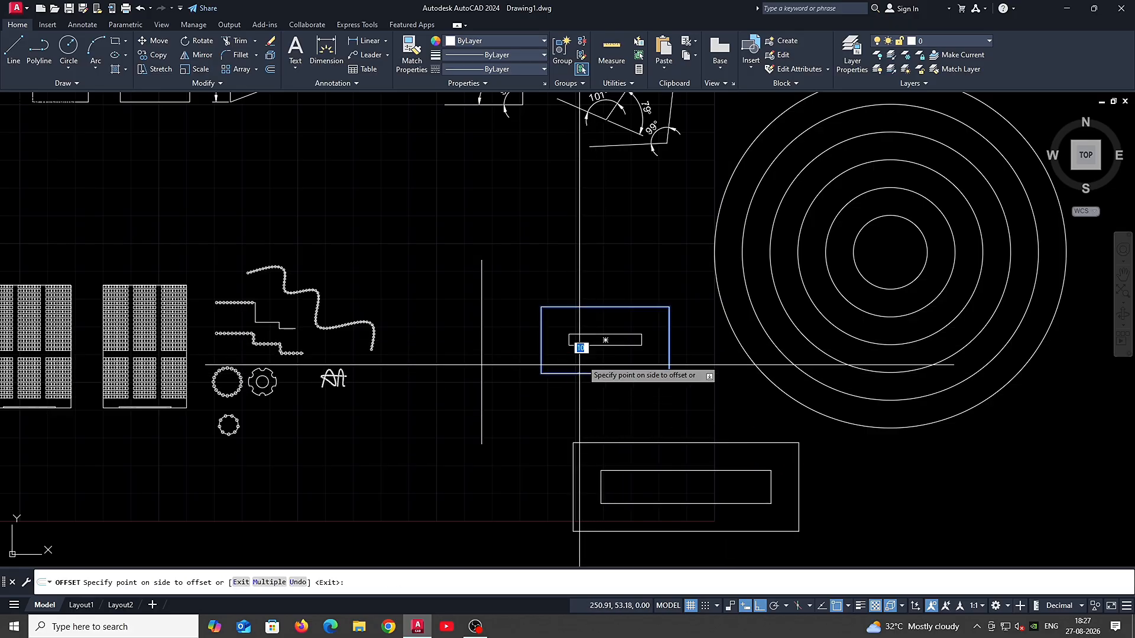
pyautogui.click(580, 361)
# Step: Offset the vertical line by 10 units toward the wavy curve
pyautogui.press('Return')
pyautogui.press('Return')
pyautogui.press('Return')
pyautogui.click(479, 369)
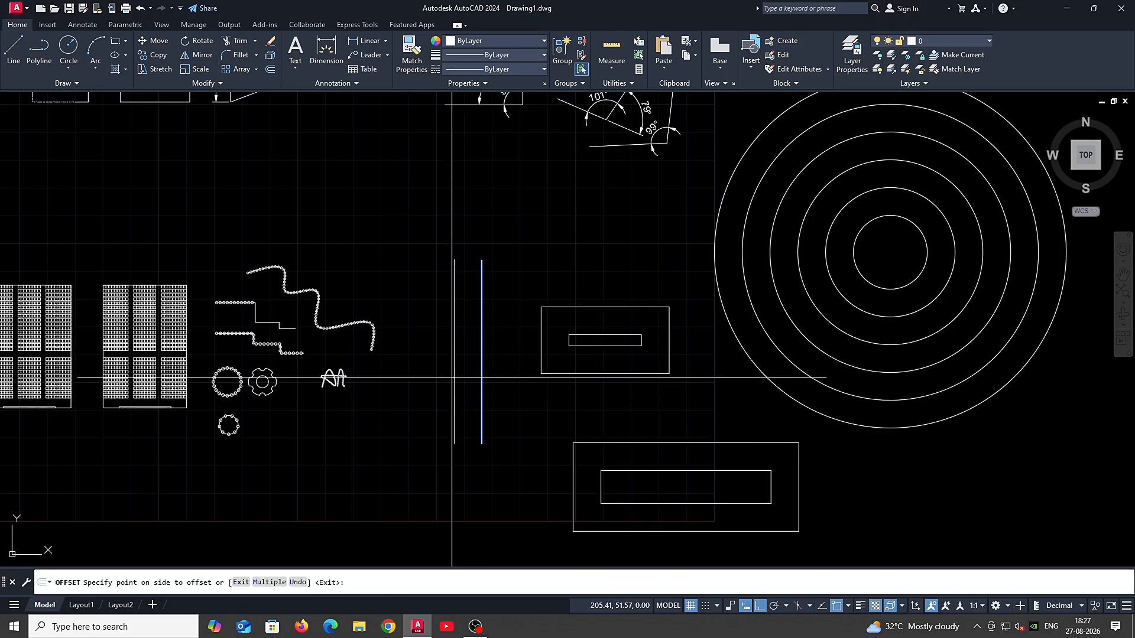
pyautogui.click(453, 378)
# Step: Offset the wavy spline by 10 units toward its lower-left side
pyautogui.press('Return')
pyautogui.press('Return')
pyautogui.press('Return')
pyautogui.scroll(3, 246, 303)
pyautogui.scroll(8, 302, 312)
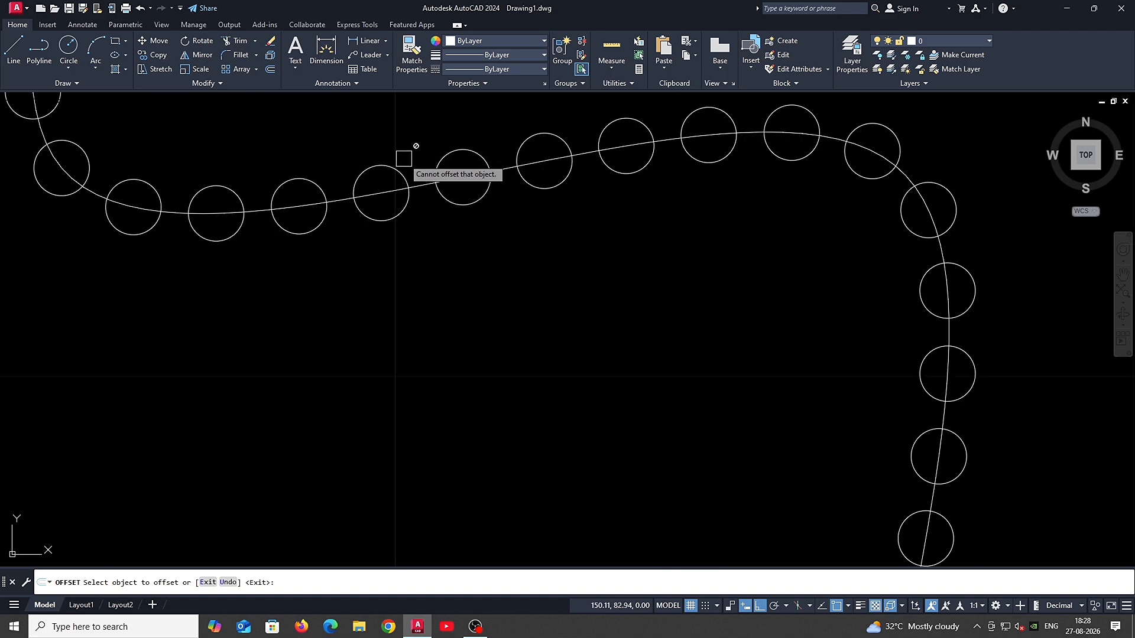
pyautogui.click(452, 216)
pyautogui.scroll(-10, 500, 250)
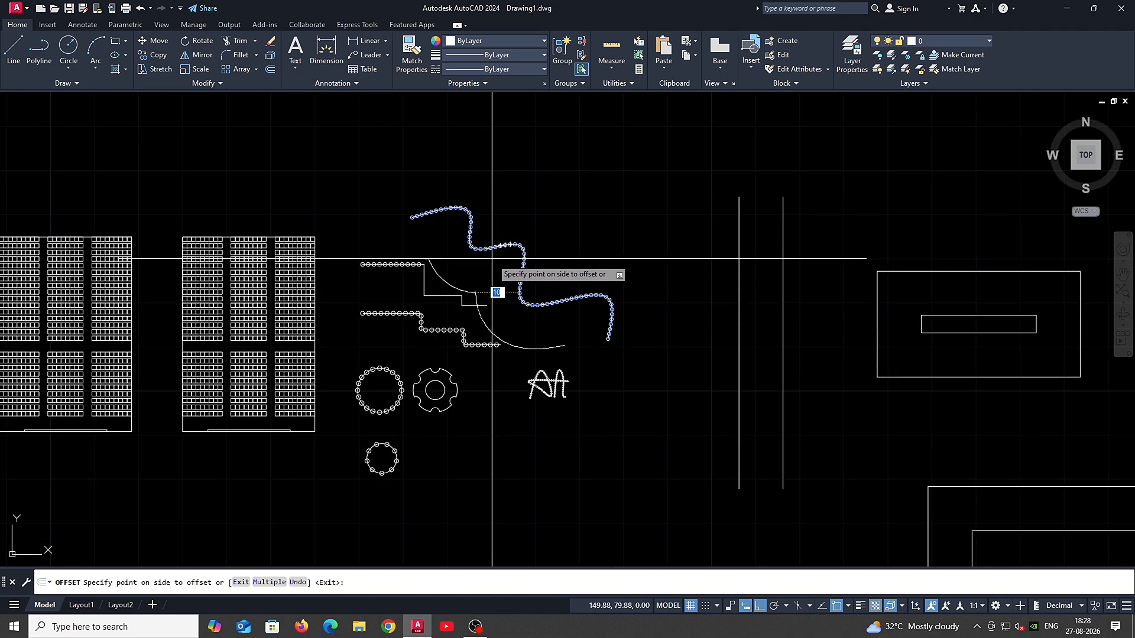
pyautogui.scroll(4, 496, 260)
pyautogui.click(495, 264)
pyautogui.press('Return')
pyautogui.click(436, 336)
pyautogui.press('Escape')
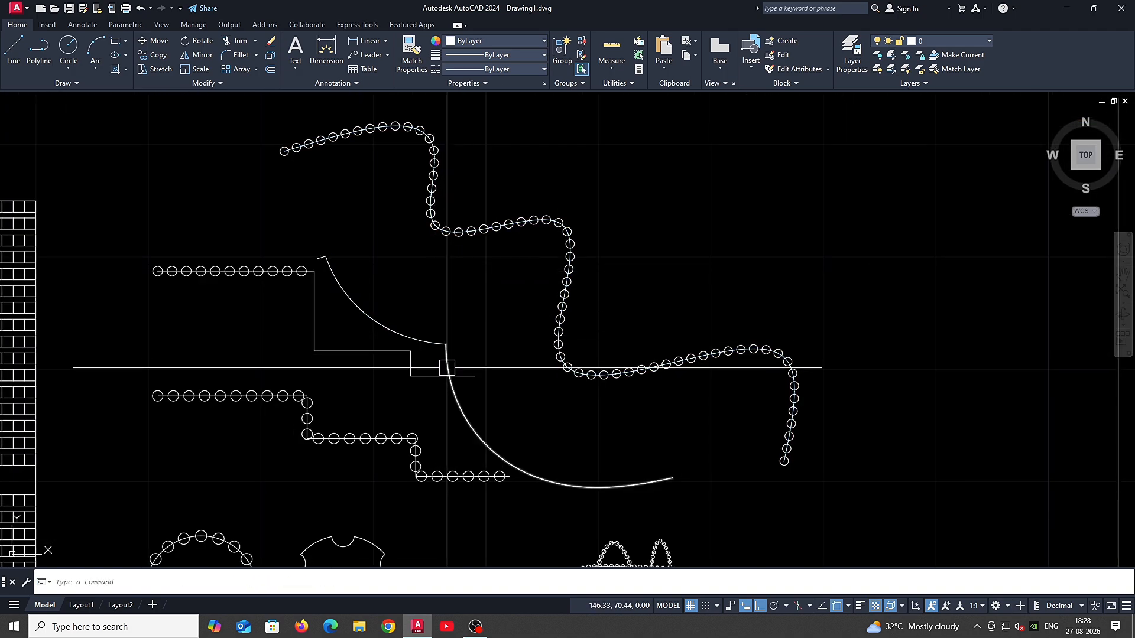
pyautogui.scroll(2, 448, 370)
pyautogui.click(462, 405)
pyautogui.press('Escape')
# Step: Erase the concentric circles, both offset rectangles and the two vertical lines
pyautogui.scroll(-4, 495, 347)
pyautogui.scroll(-5, 592, 379)
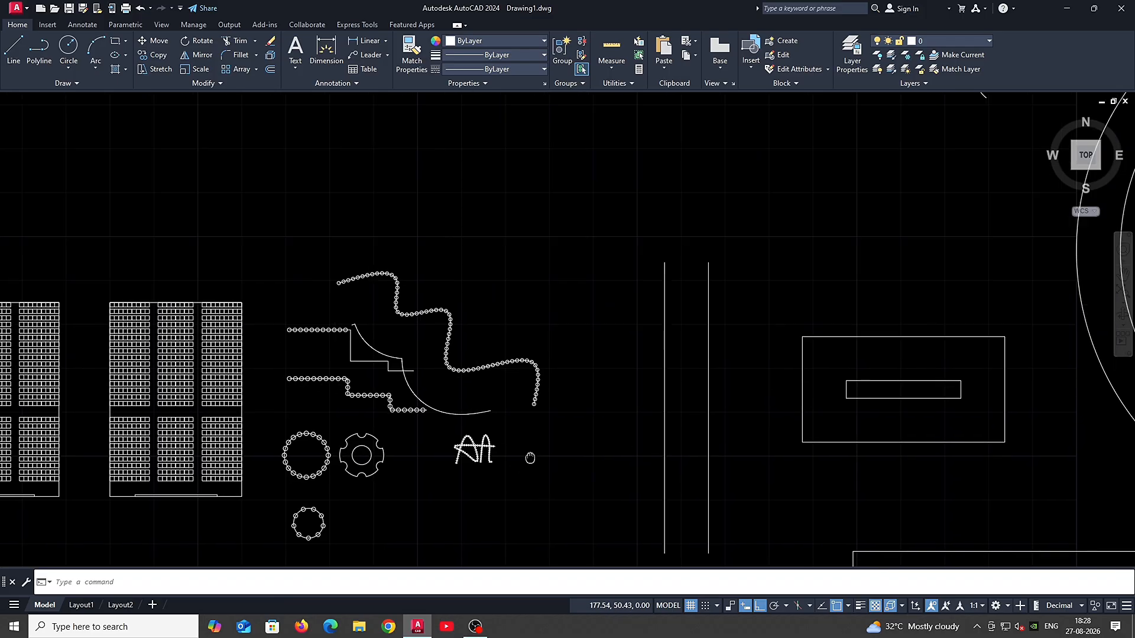
pyautogui.moveTo(621, 418); pyautogui.dragTo(562, 368, button='middle')
pyautogui.click(874, 494)
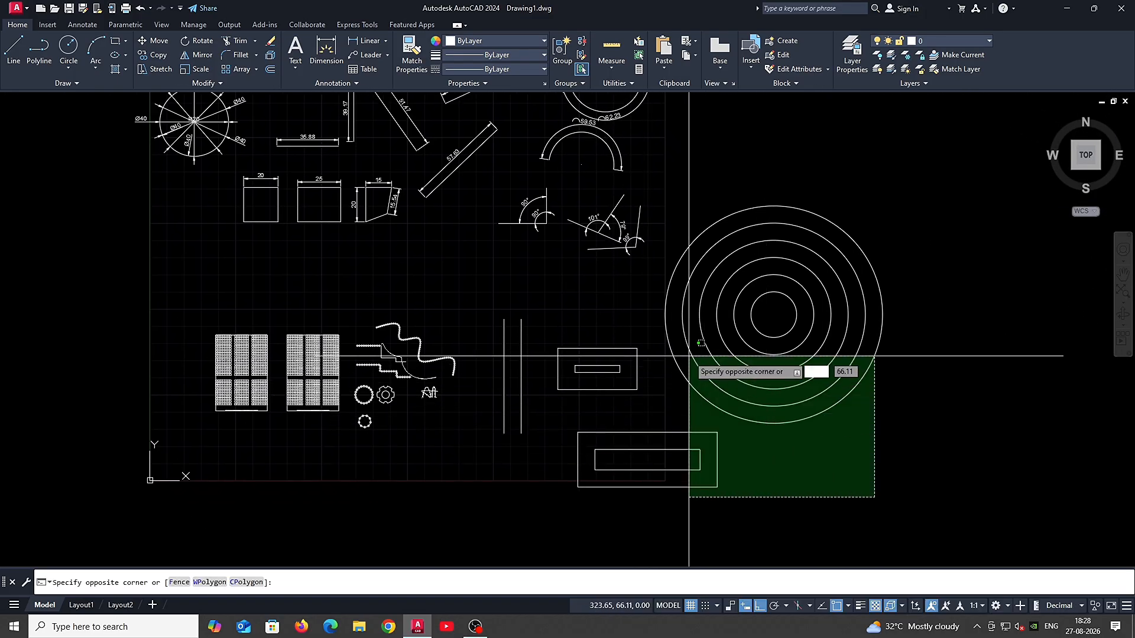
pyautogui.click(464, 304)
pyautogui.press('Delete')
# Step: Draw a horizontal and a vertical construction line through one common point in the empty area beside the wavy curve
pyautogui.moveTo(872, 373); pyautogui.dragTo(769, 383, button='middle')
pyautogui.scroll(2, 537, 400)
pyautogui.moveTo(551, 398); pyautogui.dragTo(675, 432, button='middle')
pyautogui.scroll(-2, 754, 423)
pyautogui.moveTo(783, 450); pyautogui.dragTo(827, 476, button='middle')
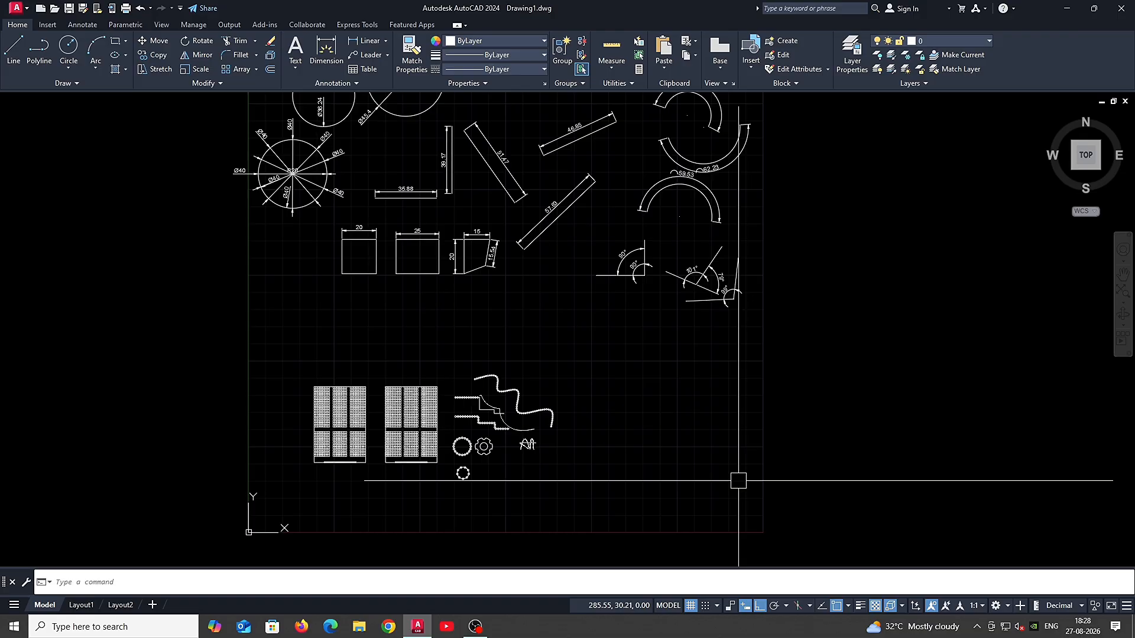
pyautogui.write('XL')
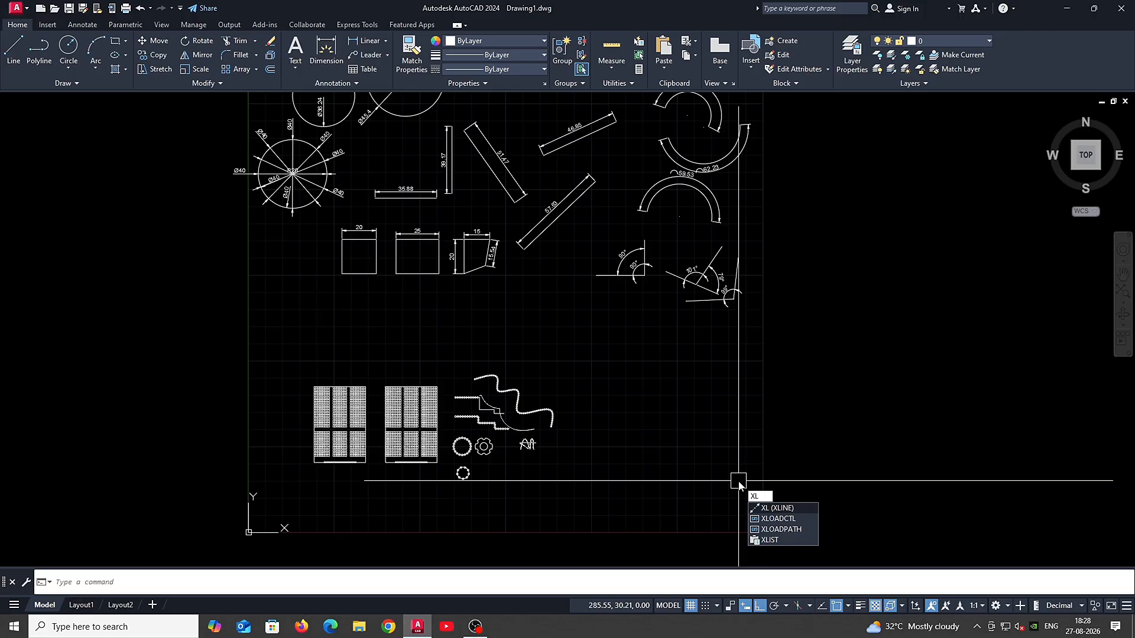
pyautogui.press('Return')
pyautogui.click(654, 422)
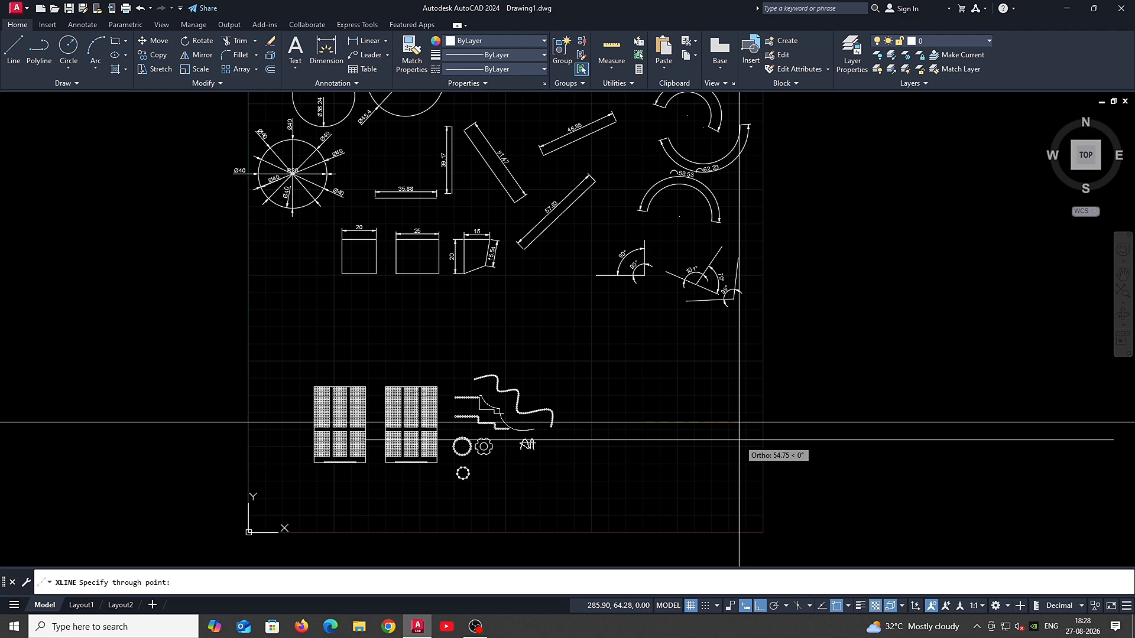
pyautogui.click(672, 431)
pyautogui.scroll(-4, 671, 432)
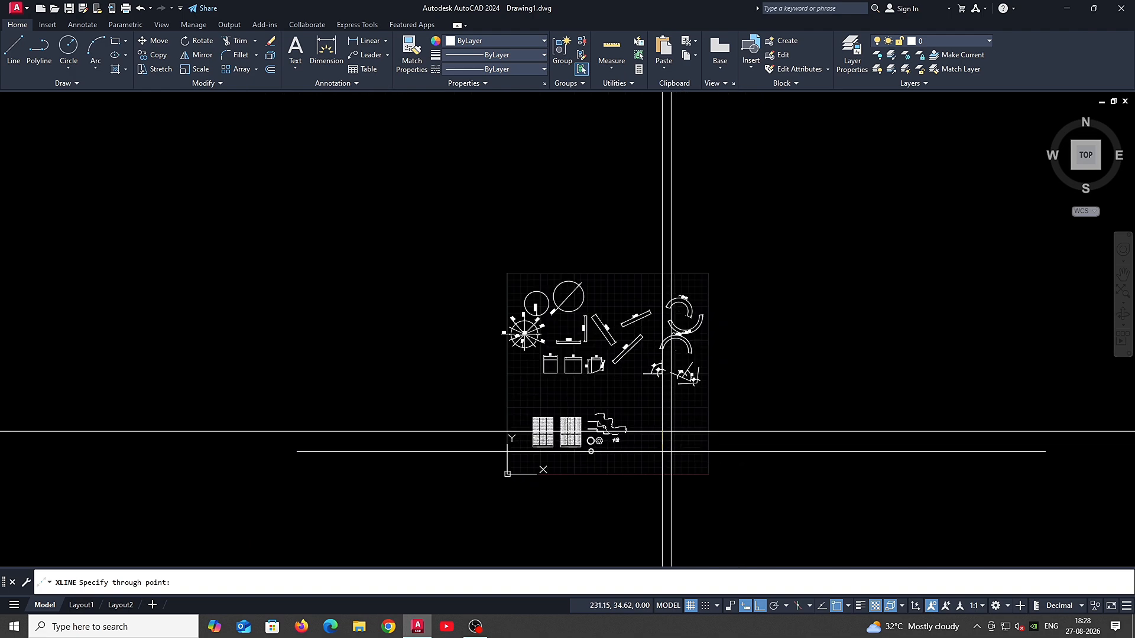
pyautogui.press('Escape')
# Step: Examine how far the construction lines extend beyond the rest of the drawing
pyautogui.scroll(-15, 666, 444)
pyautogui.moveTo(677, 453); pyautogui.dragTo(652, 424, button='middle')
pyautogui.moveTo(733, 462); pyautogui.dragTo(613, 442, button='middle')
pyautogui.scroll(-7, 590, 434)
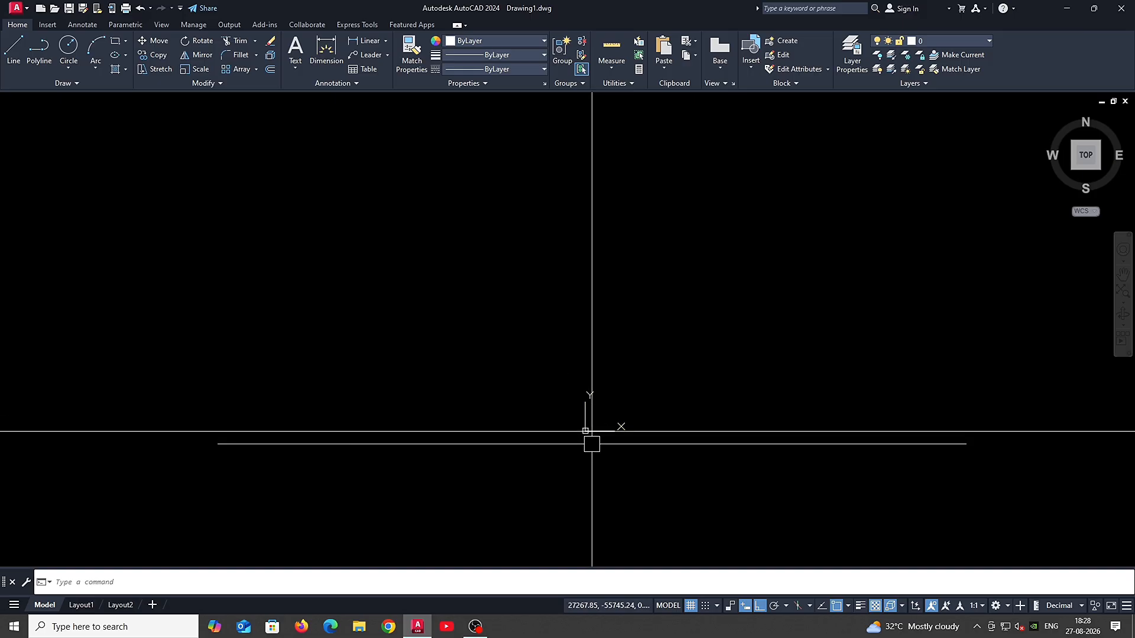
pyautogui.scroll(7, 587, 425)
pyautogui.scroll(10, 581, 471)
pyautogui.scroll(12, 453, 503)
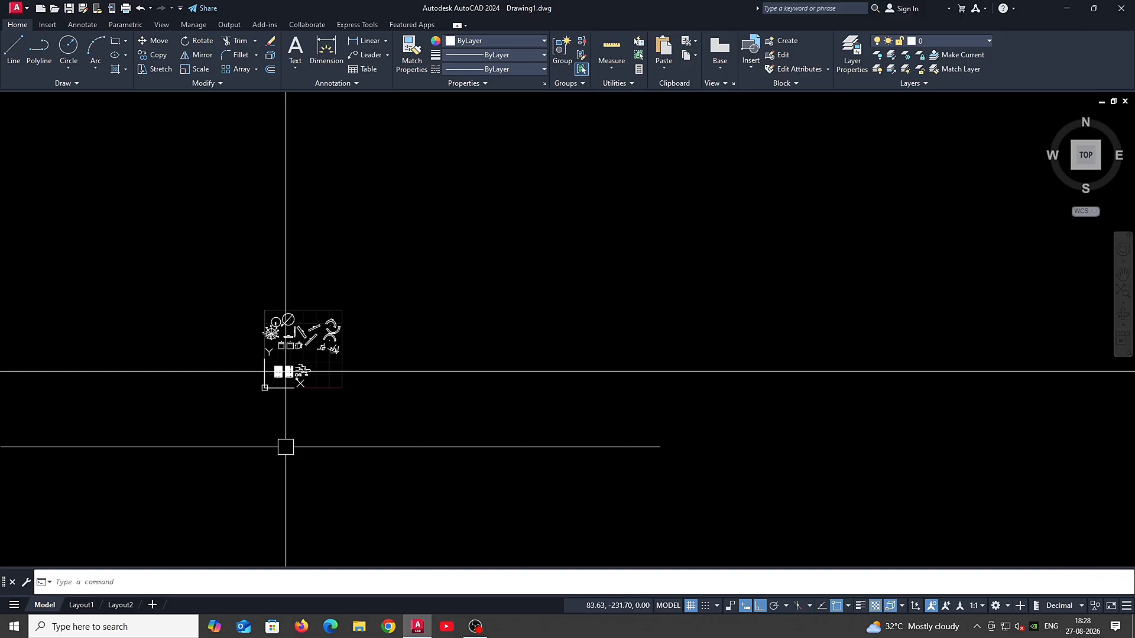
pyautogui.moveTo(370, 375); pyautogui.dragTo(639, 392, button='middle')
pyautogui.scroll(5, 639, 392)
pyautogui.scroll(6, 658, 372)
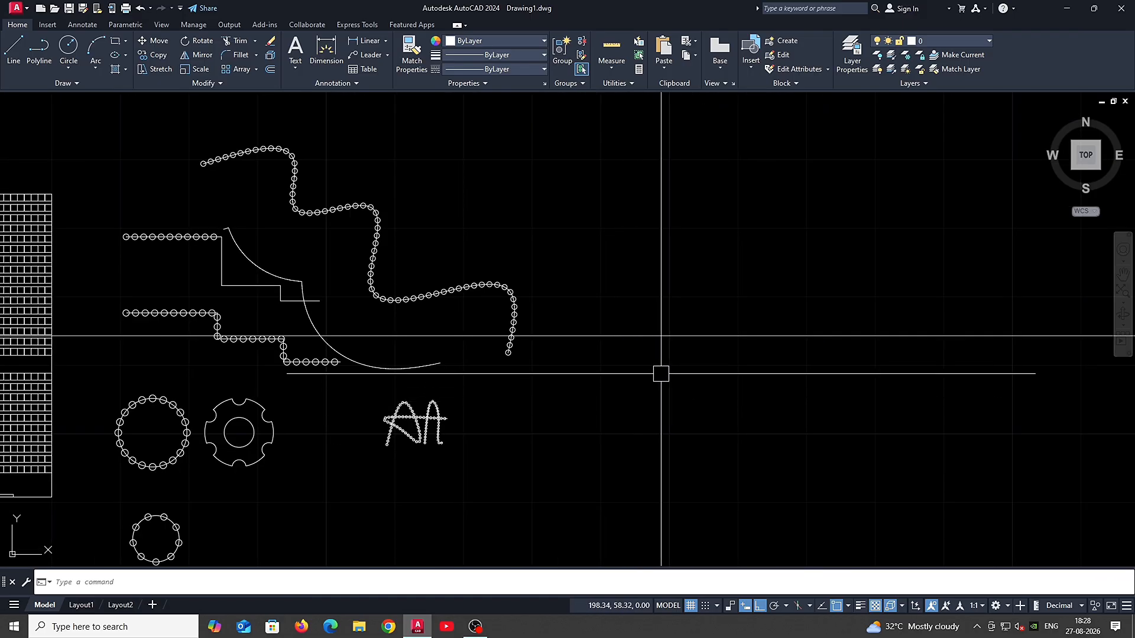
pyautogui.scroll(-4, 684, 346)
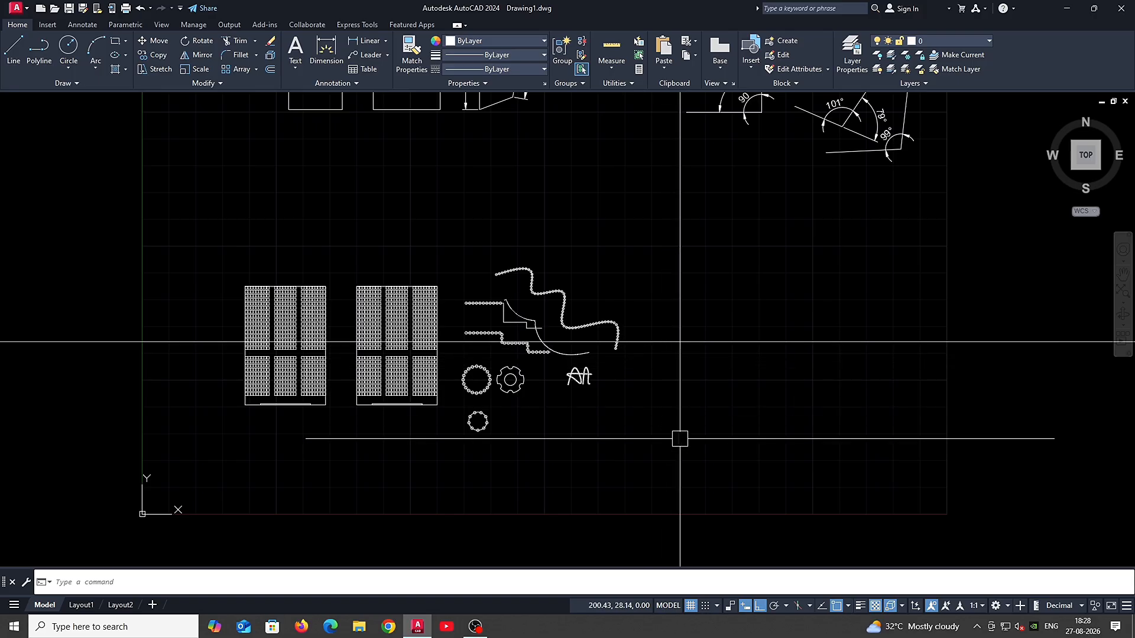
# Step: Erase the crossing horizontal and vertical construction lines
pyautogui.moveTo(662, 437); pyautogui.dragTo(640, 432, button='middle')
pyautogui.moveTo(686, 382); pyautogui.dragTo(640, 381, button='middle')
pyautogui.scroll(3, 622, 370)
pyautogui.moveTo(693, 369); pyautogui.dragTo(636, 369, button='middle')
pyautogui.click(654, 397)
pyautogui.click(535, 230)
pyautogui.press('Delete')
pyautogui.scroll(-3, 617, 331)
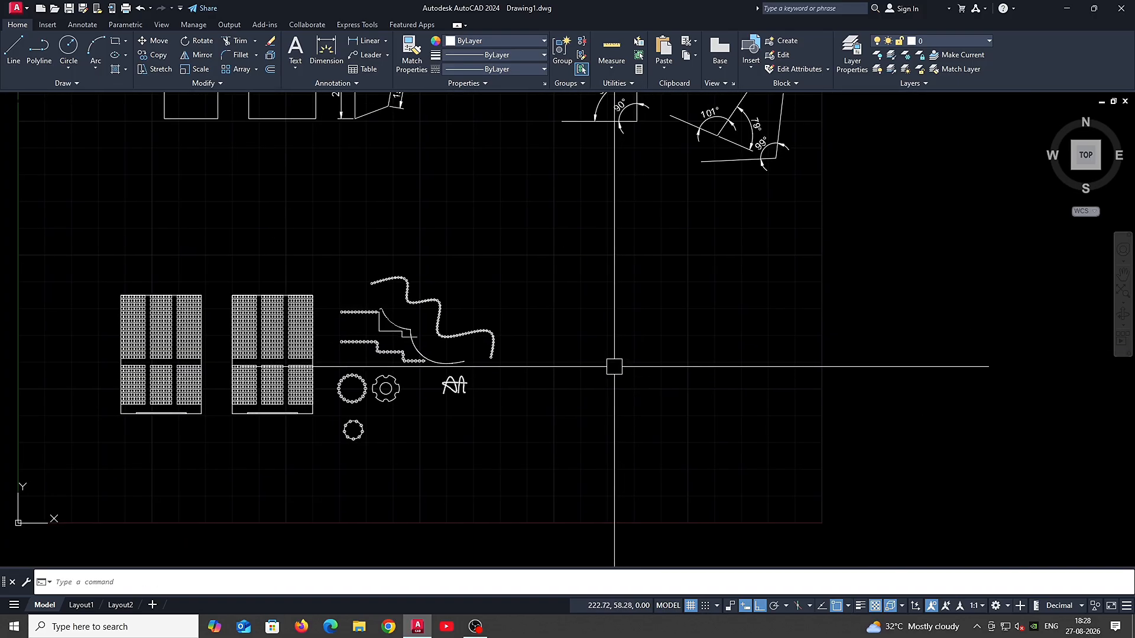
# Step: Draw nine horizontal construction lines at different heights across the lower part of the drawing using the Hor option of XLINE
pyautogui.write('xl')
pyautogui.press('Return')
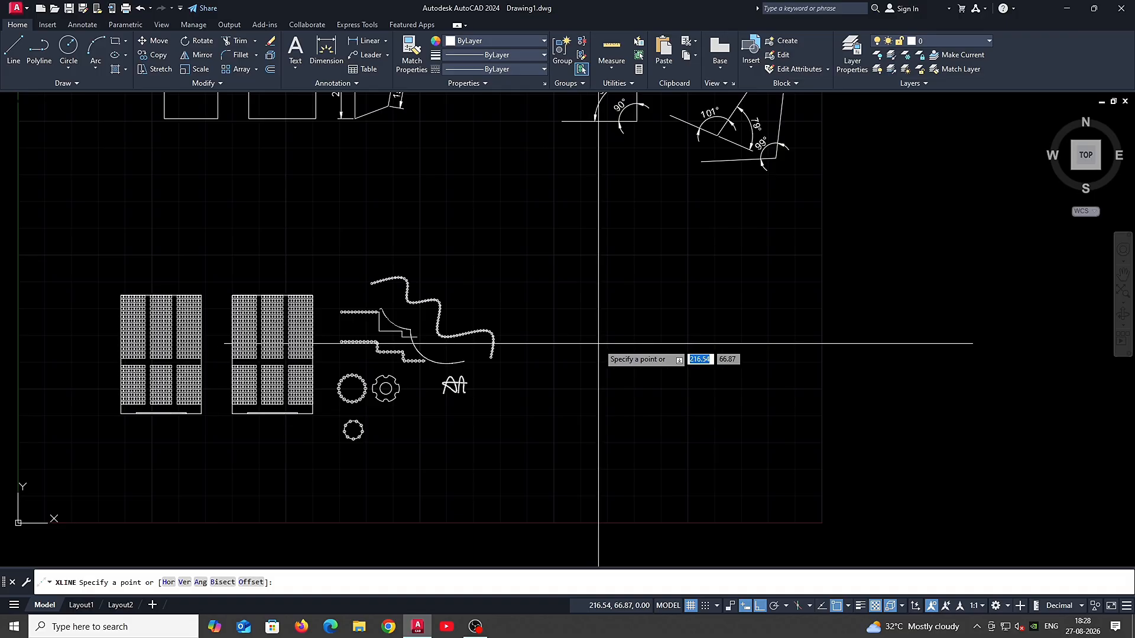
pyautogui.press('Return')
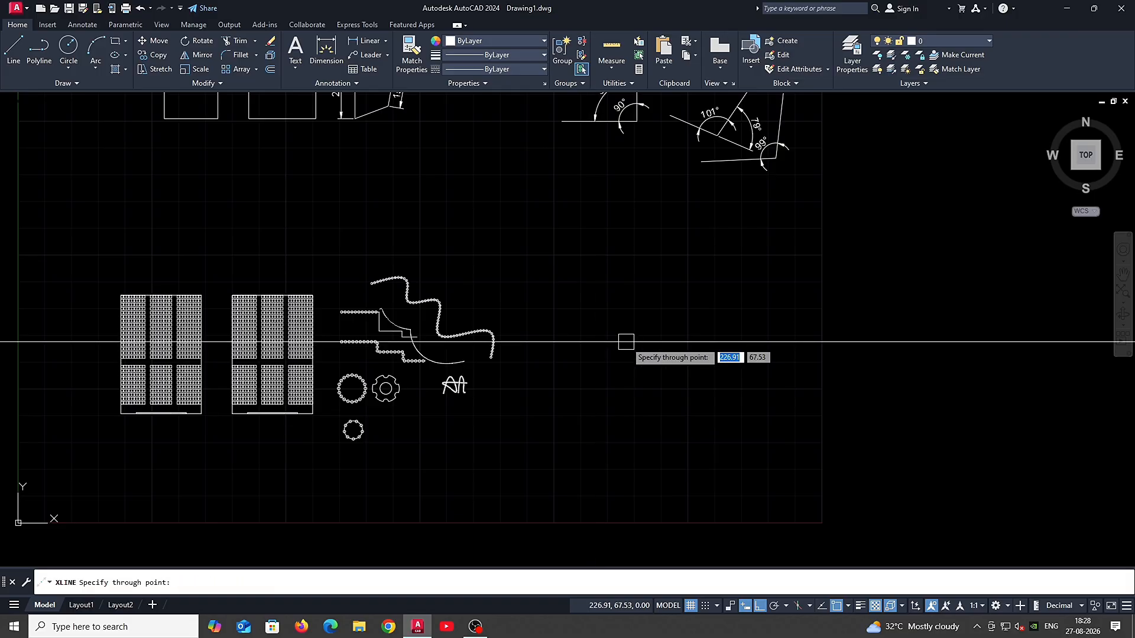
pyautogui.click(661, 332)
pyautogui.click(675, 363)
pyautogui.click(702, 279)
pyautogui.click(664, 309)
pyautogui.click(666, 232)
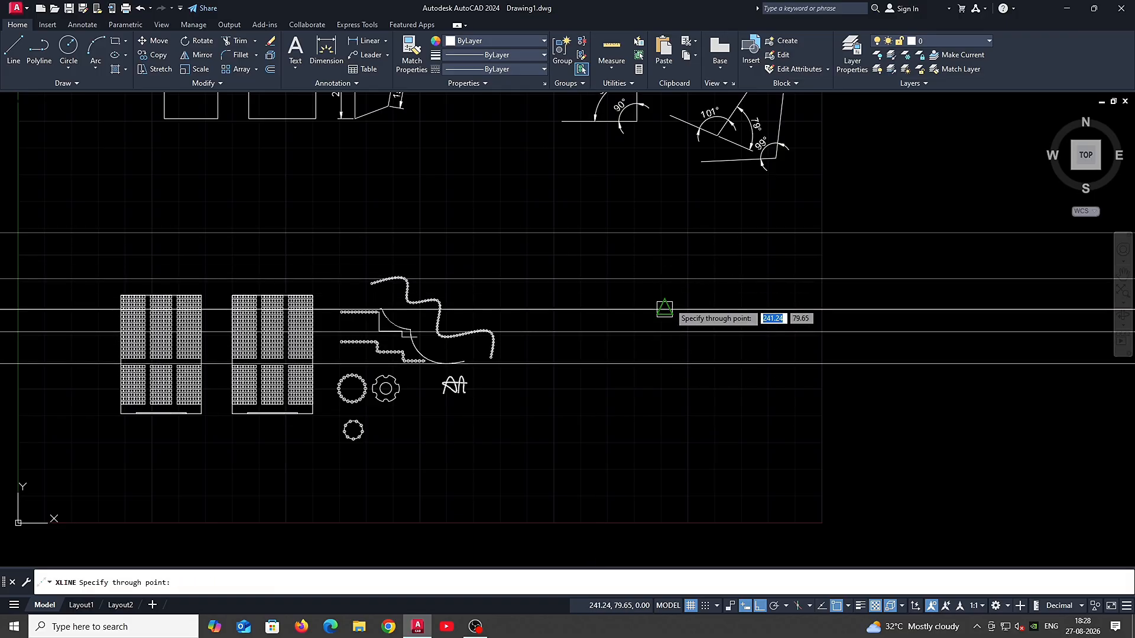
pyautogui.click(669, 291)
pyautogui.click(679, 249)
pyautogui.click(681, 342)
pyautogui.click(692, 398)
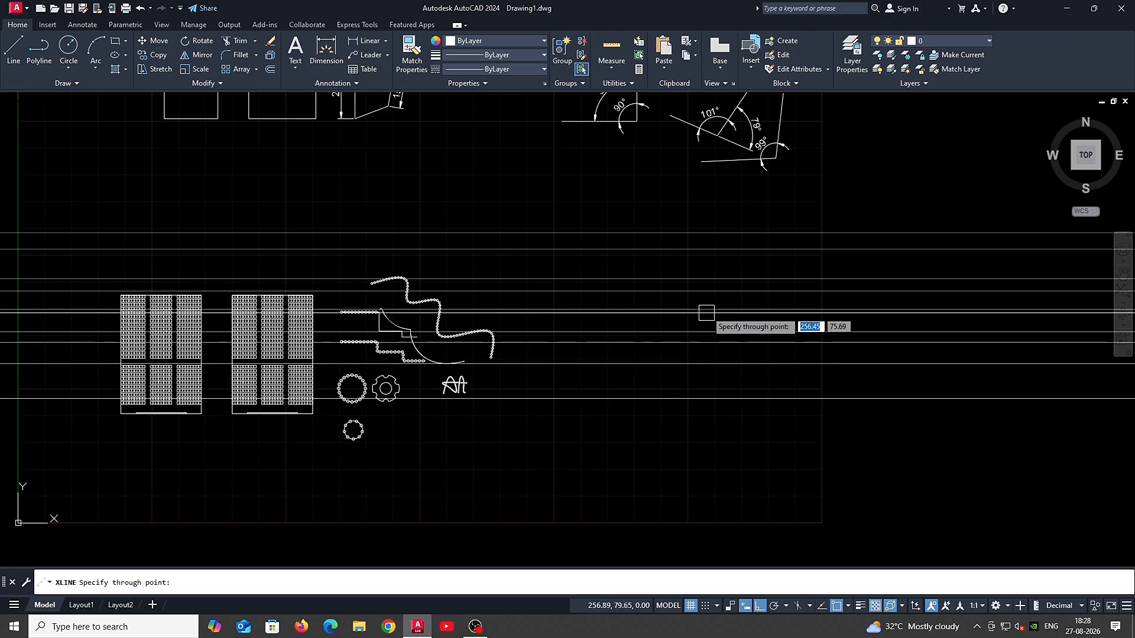
pyautogui.scroll(-10, 715, 354)
pyautogui.scroll(10, 716, 364)
pyautogui.press('Escape')
# Step: Erase all nine horizontal construction lines
pyautogui.click(742, 480)
pyautogui.click(638, 270)
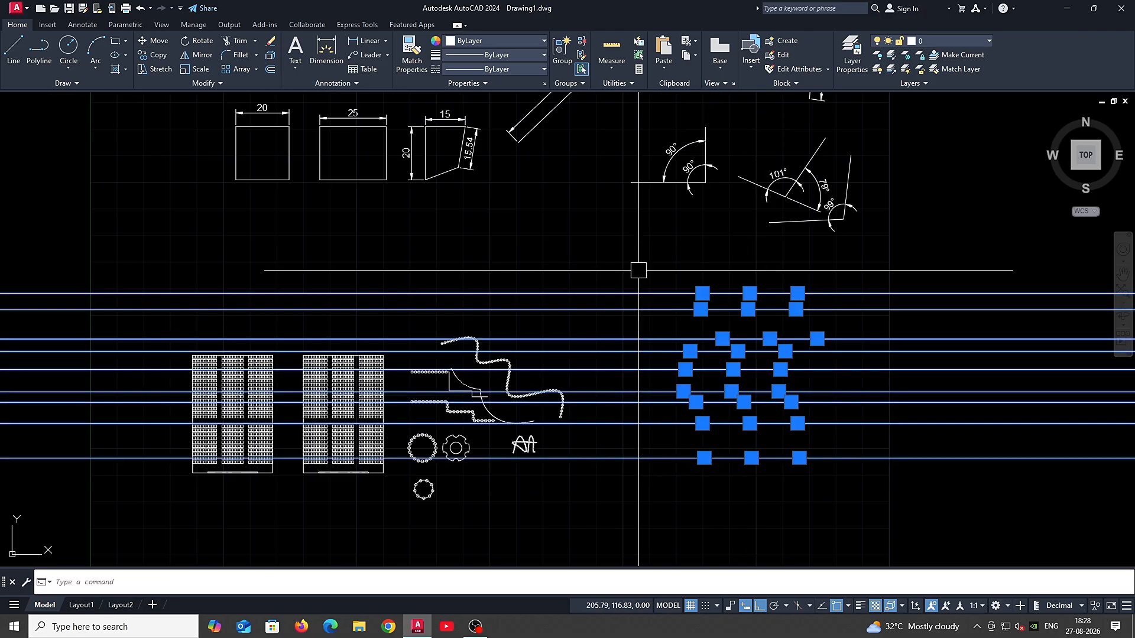
pyautogui.press('Delete')
# Step: Draw six spaced vertical construction lines beside the wavy curve using the Ver option of XLINE
pyautogui.moveTo(716, 412); pyautogui.dragTo(567, 362, button='middle')
pyautogui.write('xl')
pyautogui.press('Return')
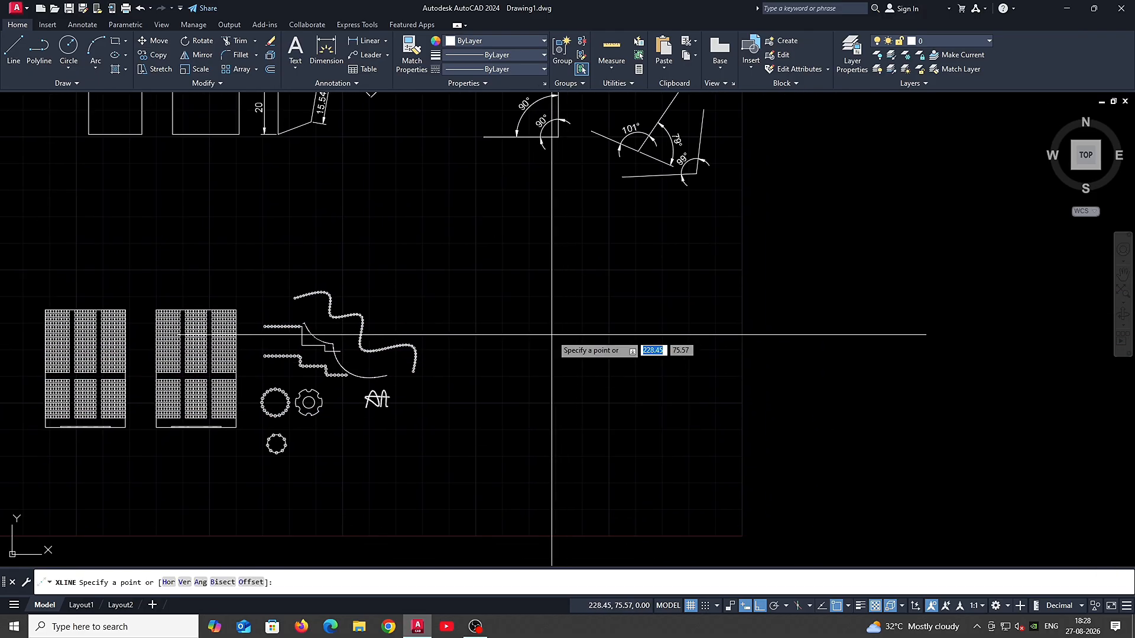
pyautogui.write('v')
pyautogui.press('Return')
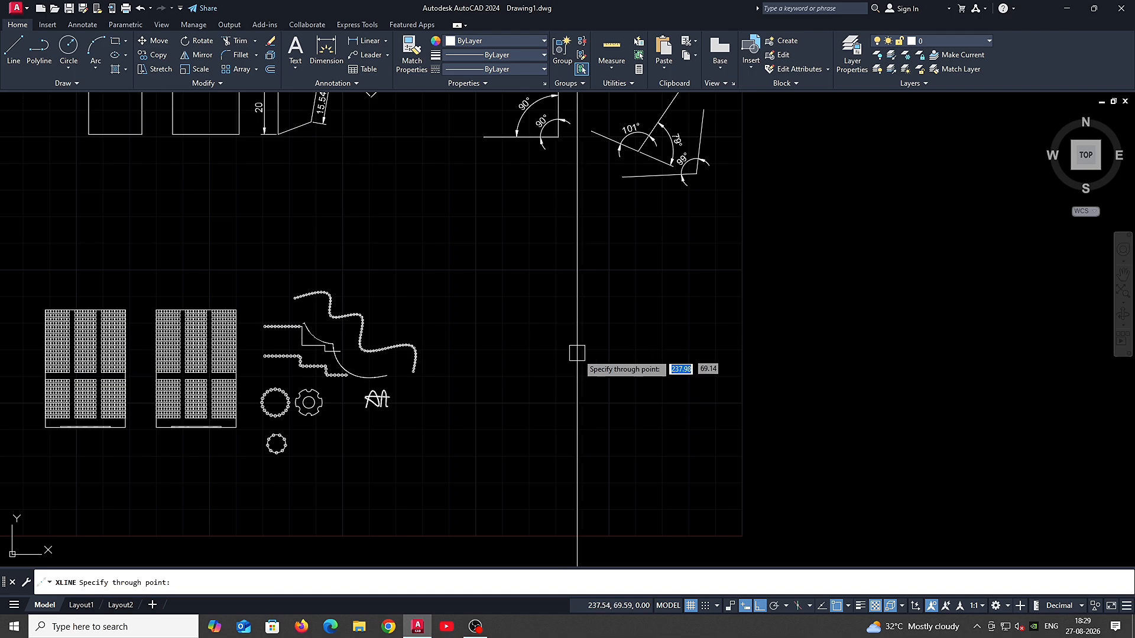
pyautogui.click(578, 357)
pyautogui.click(613, 369)
pyautogui.click(660, 365)
pyautogui.click(697, 360)
pyautogui.click(730, 359)
pyautogui.scroll(-6, 768, 359)
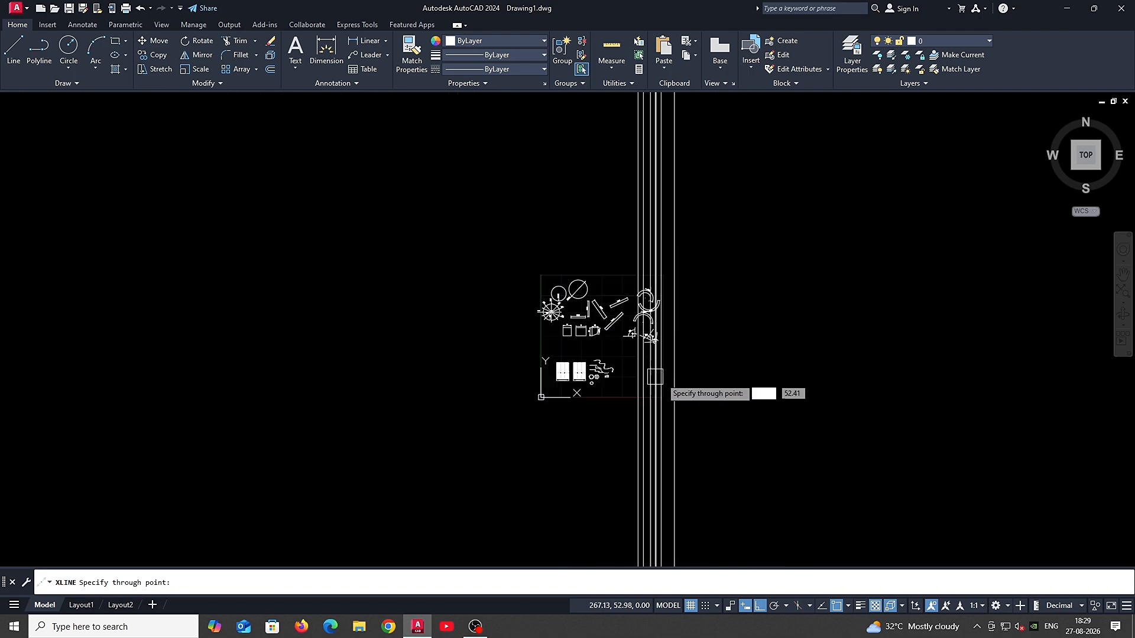
pyautogui.scroll(3, 709, 380)
pyautogui.scroll(7, 736, 289)
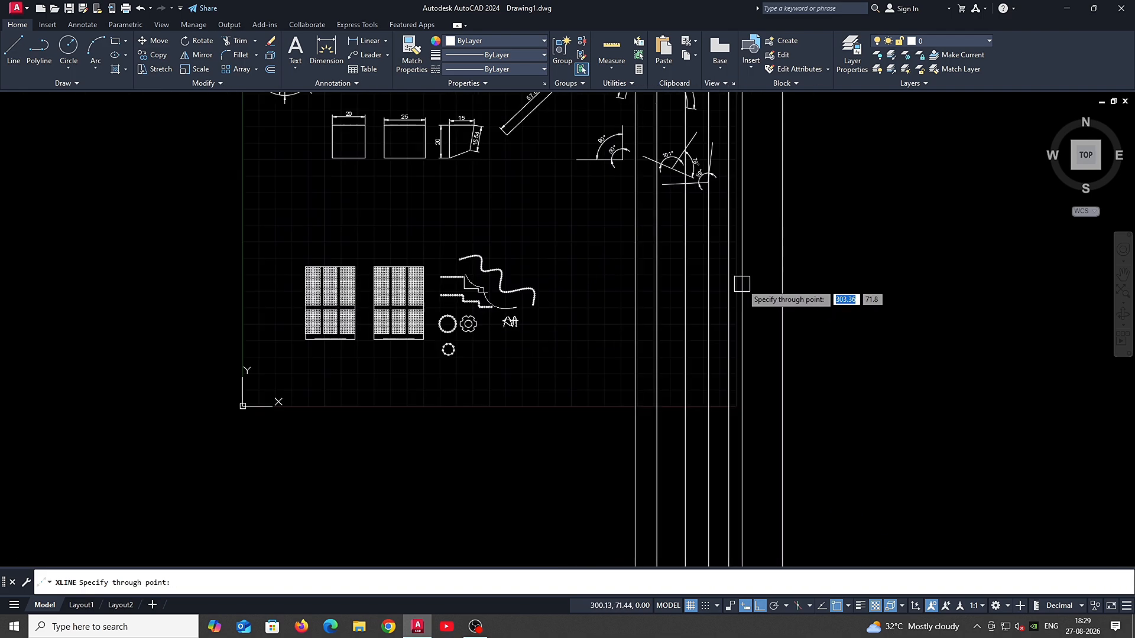
pyautogui.scroll(-1, 640, 371)
pyautogui.press('Escape')
# Step: Erase all the vertical construction lines
pyautogui.click(869, 406)
pyautogui.click(458, 376)
pyautogui.press('Delete')
pyautogui.scroll(-2, 502, 368)
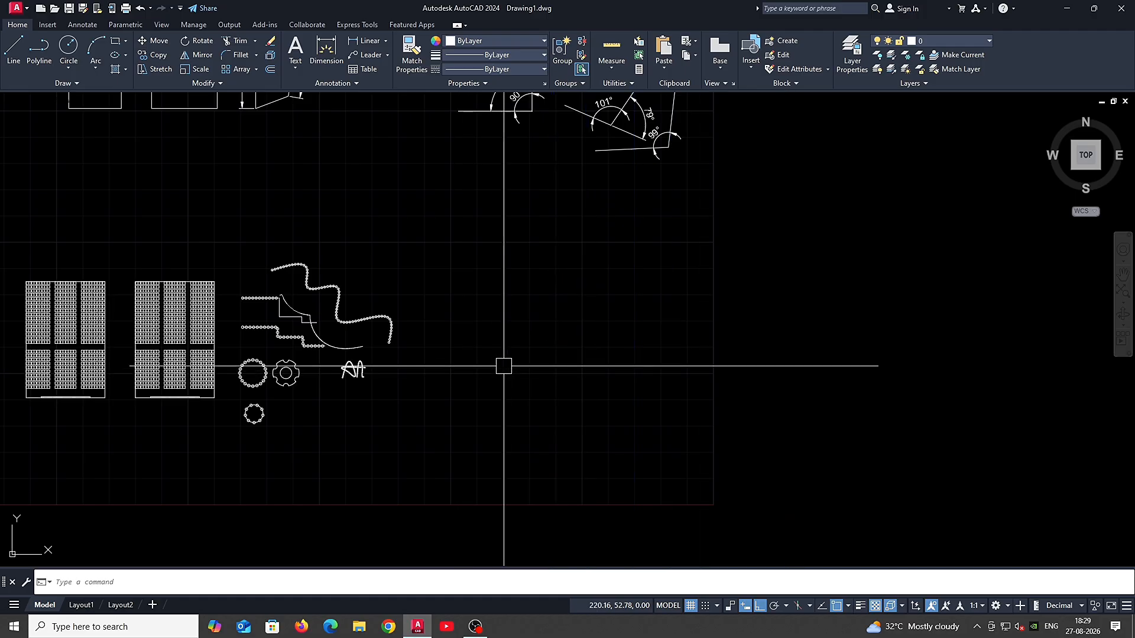
# Step: Draw one horizontal construction line through the empty area beside the wavy curve using the Hor option
pyautogui.moveTo(522, 361); pyautogui.dragTo(542, 377, button='middle')
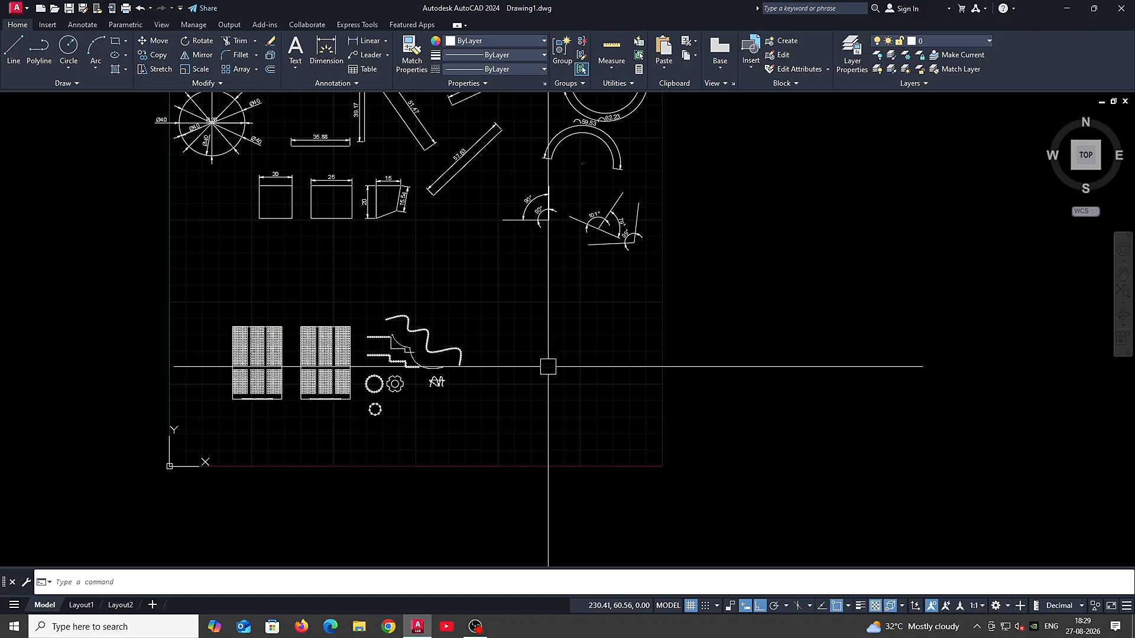
pyautogui.write('xl')
pyautogui.press('Return')
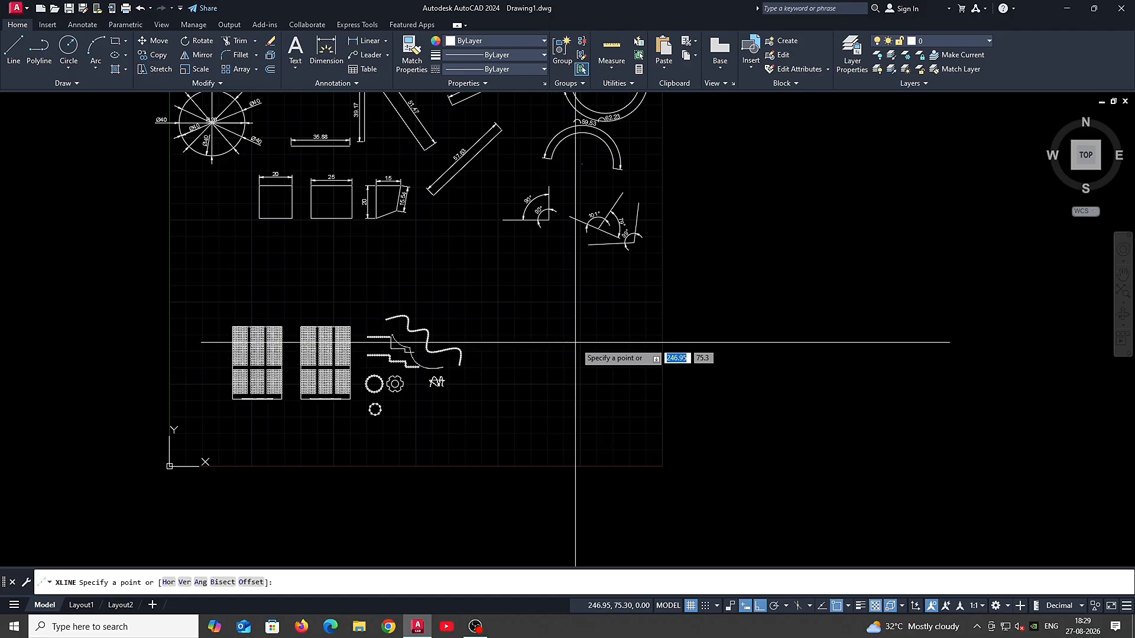
pyautogui.write('h')
pyautogui.press('Return')
pyautogui.click(607, 355)
pyautogui.press('Return')
# Step: Draw one vertical construction line crossing the horizontal one using the Ver option
pyautogui.press('Return')
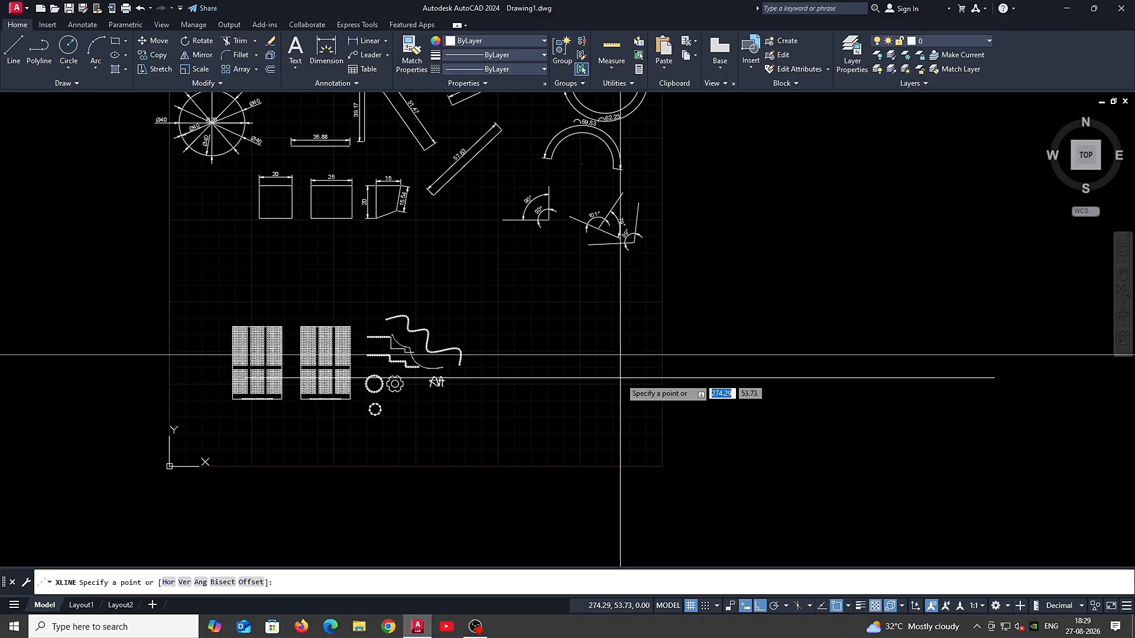
pyautogui.write('v')
pyautogui.press('Return')
pyautogui.click(556, 380)
pyautogui.press('Return')
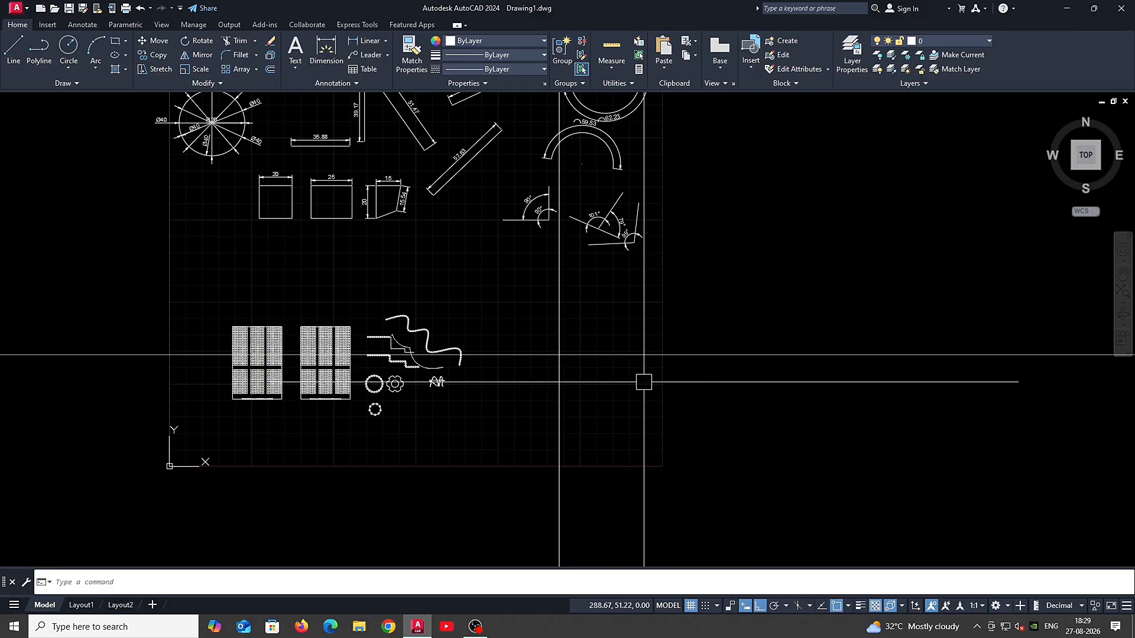
pyautogui.scroll(2, 619, 386)
pyautogui.moveTo(556, 347); pyautogui.dragTo(570, 359, button='middle')
pyautogui.click(619, 385)
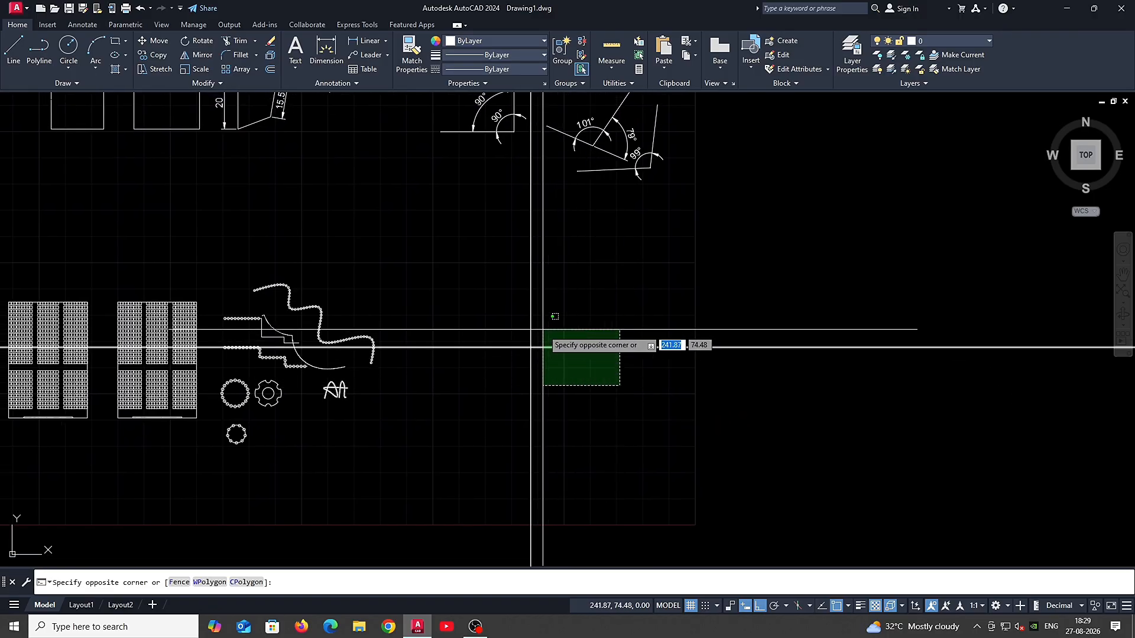
pyautogui.press('Escape')
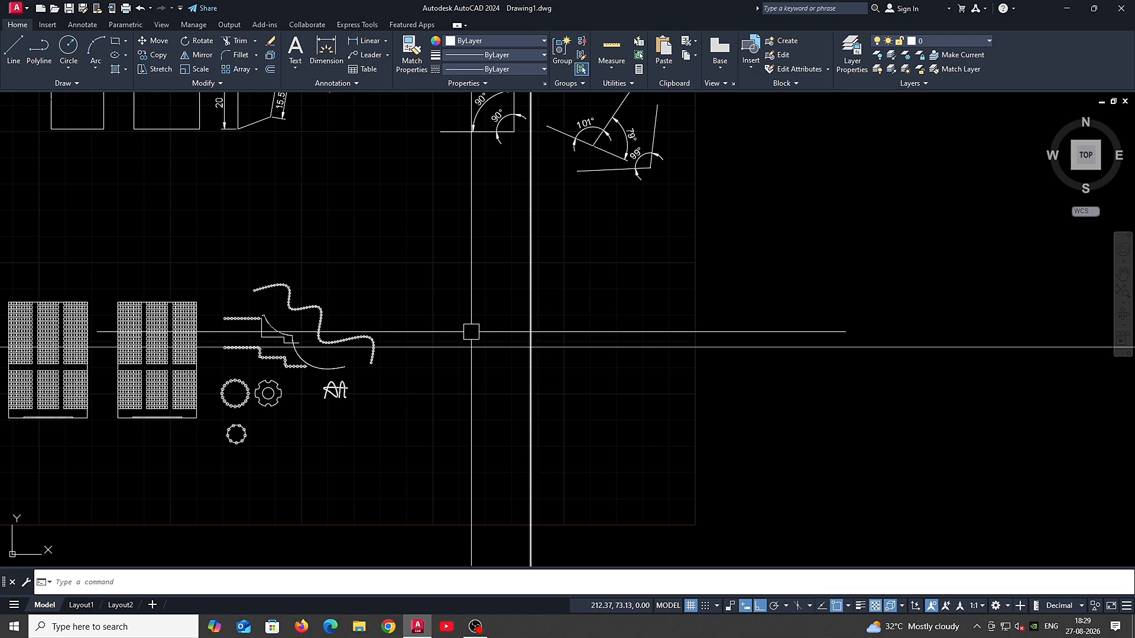
# Step: Offset the vertical construction line repeatedly to its right, making five evenly spaced copies
pyautogui.scroll(3, 591, 387)
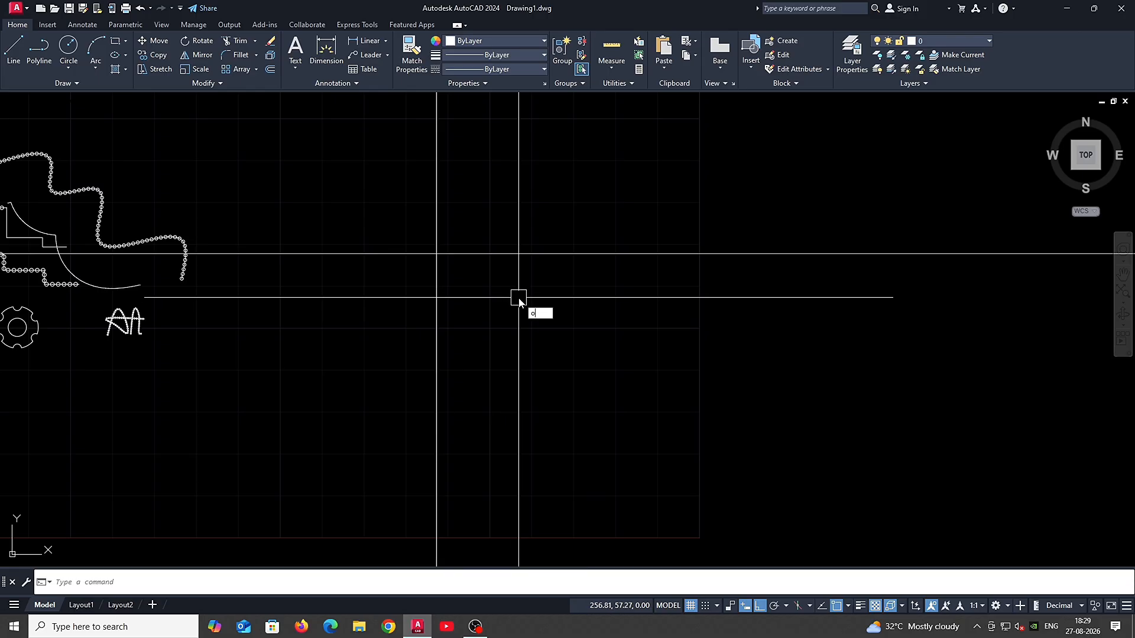
pyautogui.press('Return')
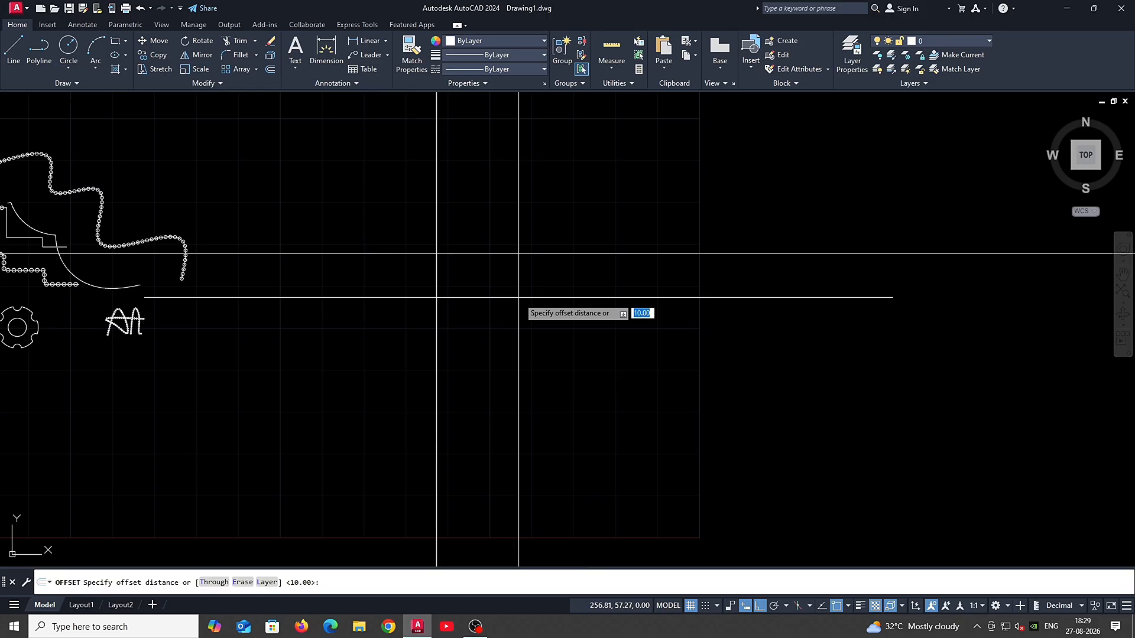
pyautogui.press('Return')
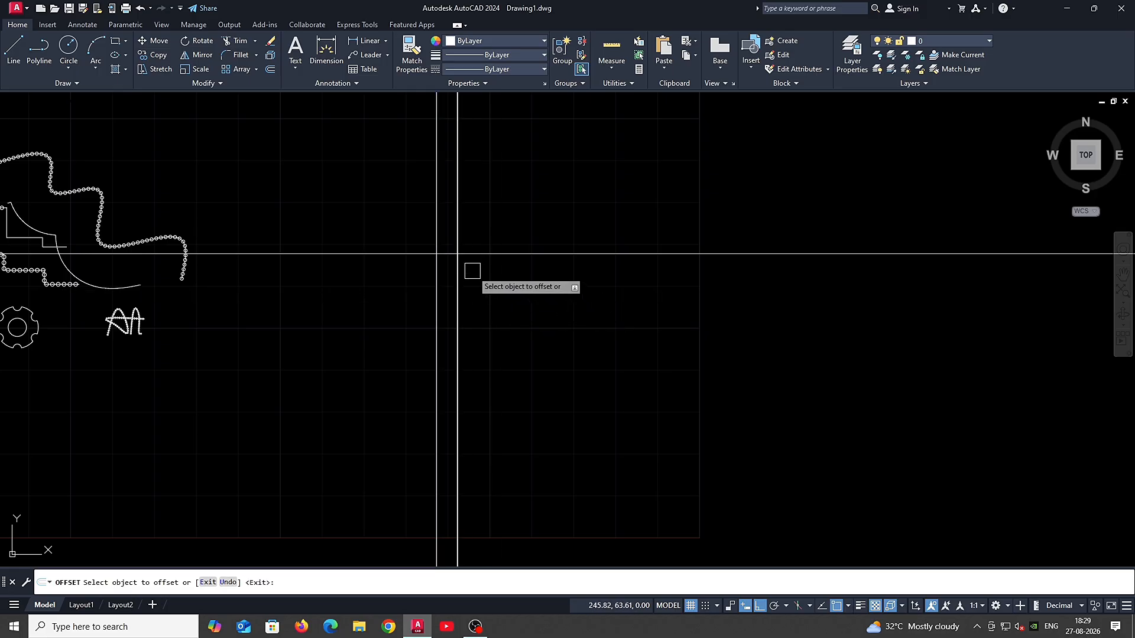
pyautogui.click(457, 278)
pyautogui.click(552, 315)
pyautogui.click(479, 285)
pyautogui.click(528, 299)
pyautogui.click(499, 282)
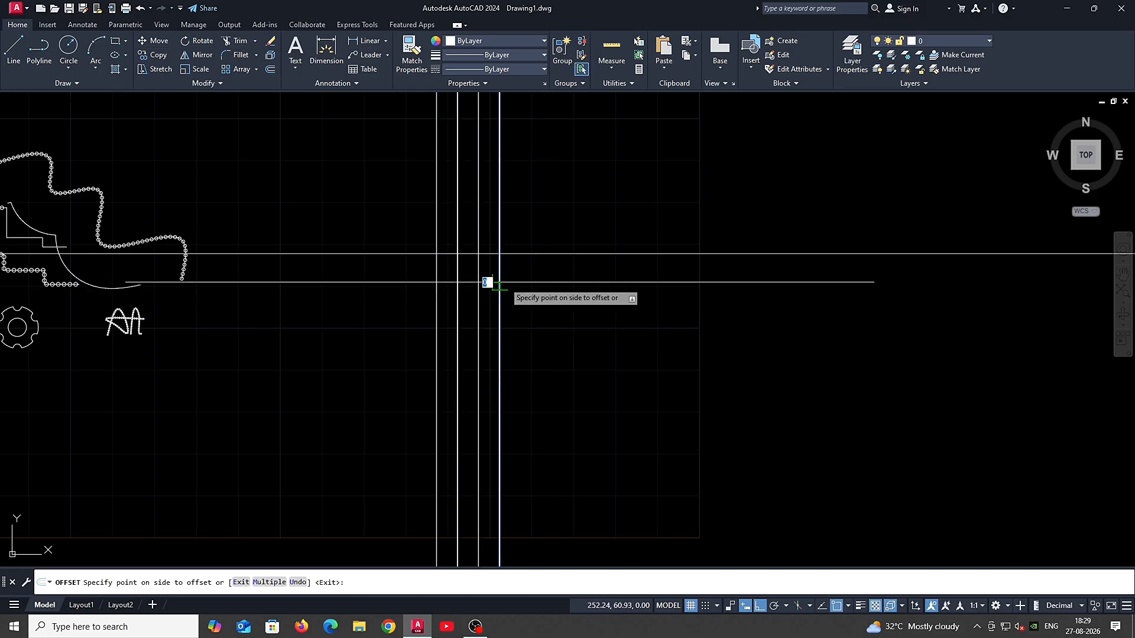
pyautogui.click(509, 284)
pyautogui.click(520, 284)
pyautogui.click(547, 299)
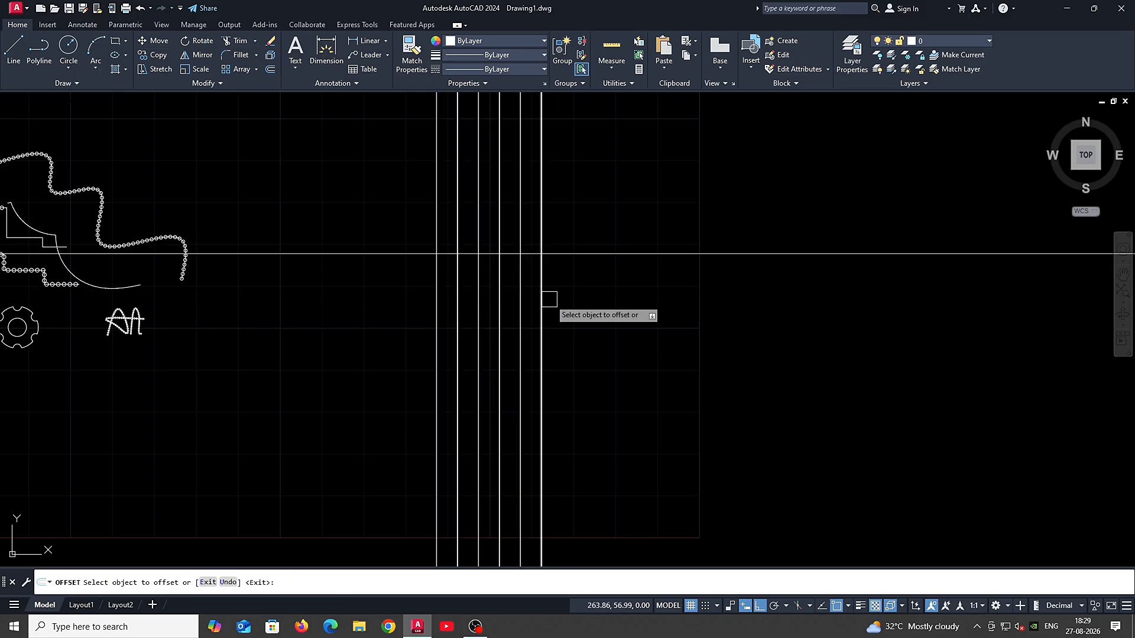
# Step: Offset the horizontal construction line repeatedly downward, making six evenly spaced copies
pyautogui.click(593, 280)
pyautogui.click(595, 324)
pyautogui.click(592, 300)
pyautogui.click(591, 346)
pyautogui.click(589, 321)
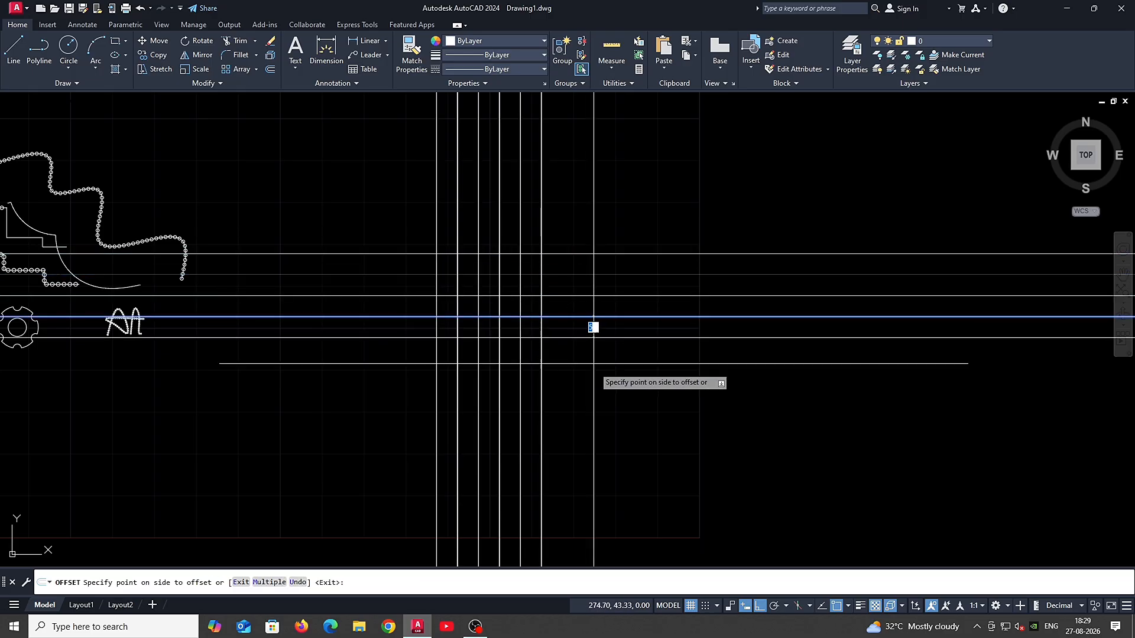
pyautogui.click(593, 363)
pyautogui.click(588, 338)
pyautogui.click(587, 378)
pyautogui.click(585, 356)
pyautogui.click(586, 384)
pyautogui.press('Escape')
pyautogui.scroll(1, 529, 343)
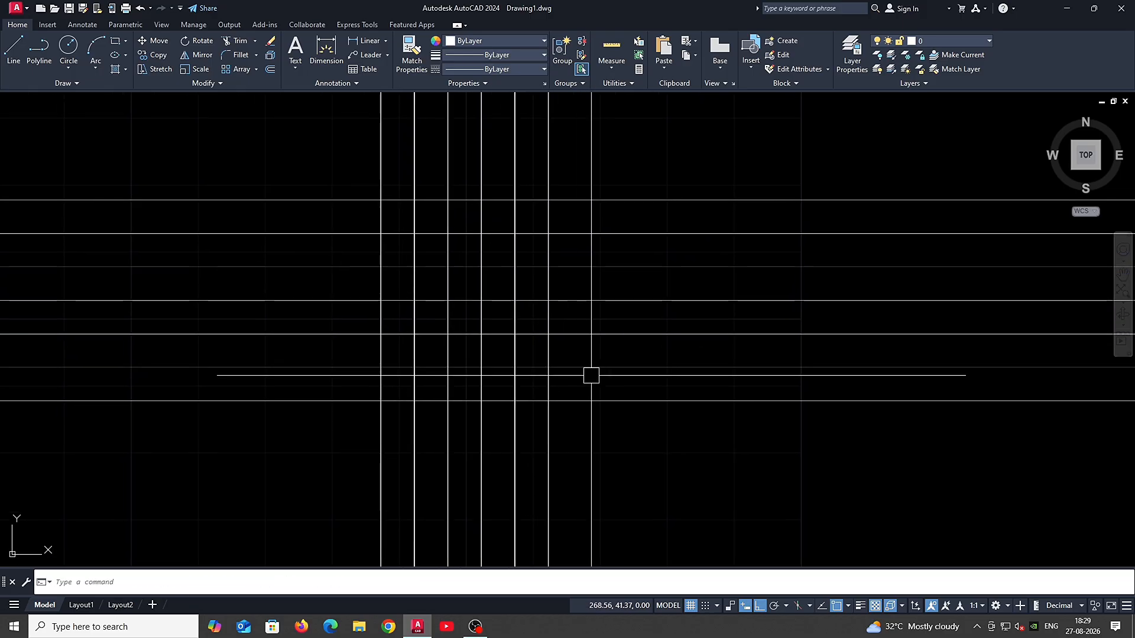
# Step: Try to trim away segments of the rightmost vertical construction line between the horizontal lines
pyautogui.moveTo(591, 375); pyautogui.dragTo(696, 410, button='middle')
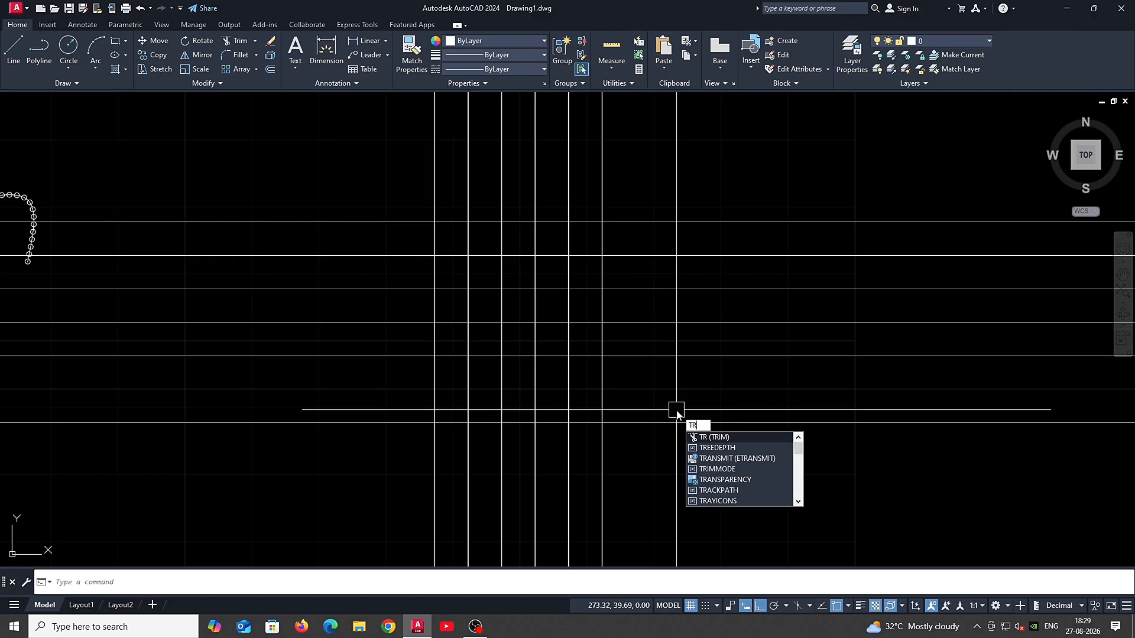
pyautogui.press('Escape')
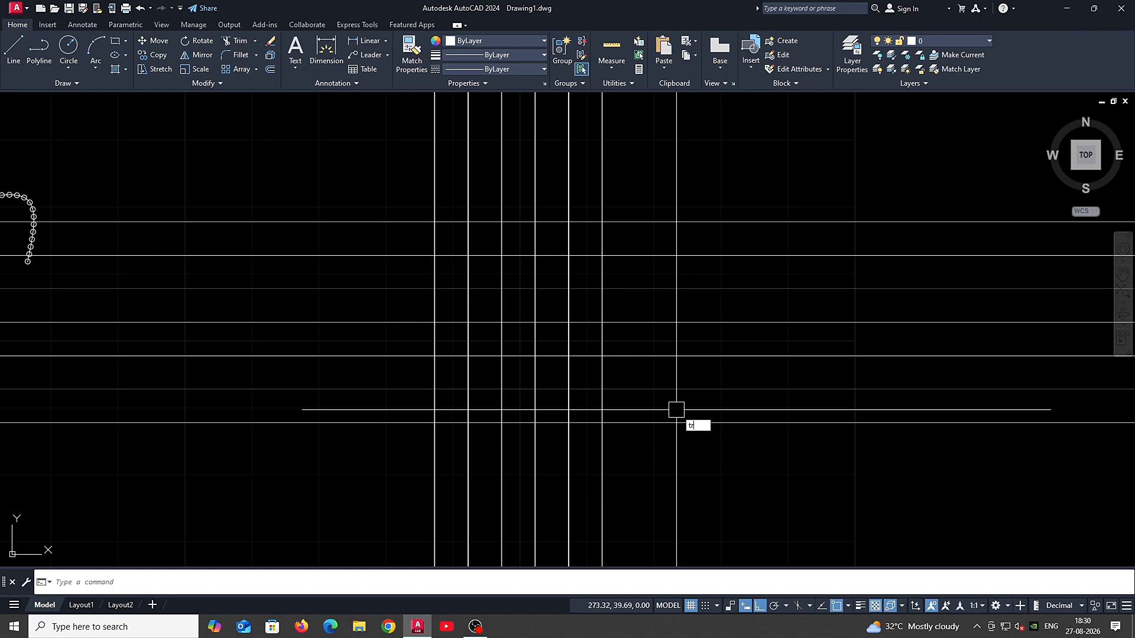
pyautogui.write('tr')
pyautogui.press('Return')
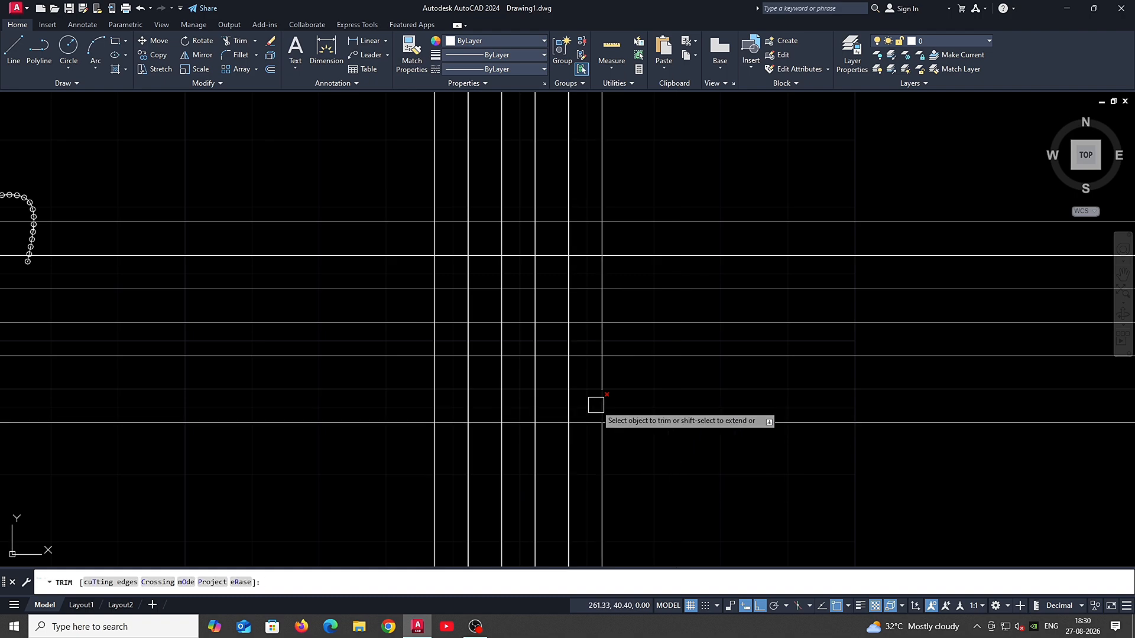
pyautogui.click(601, 381)
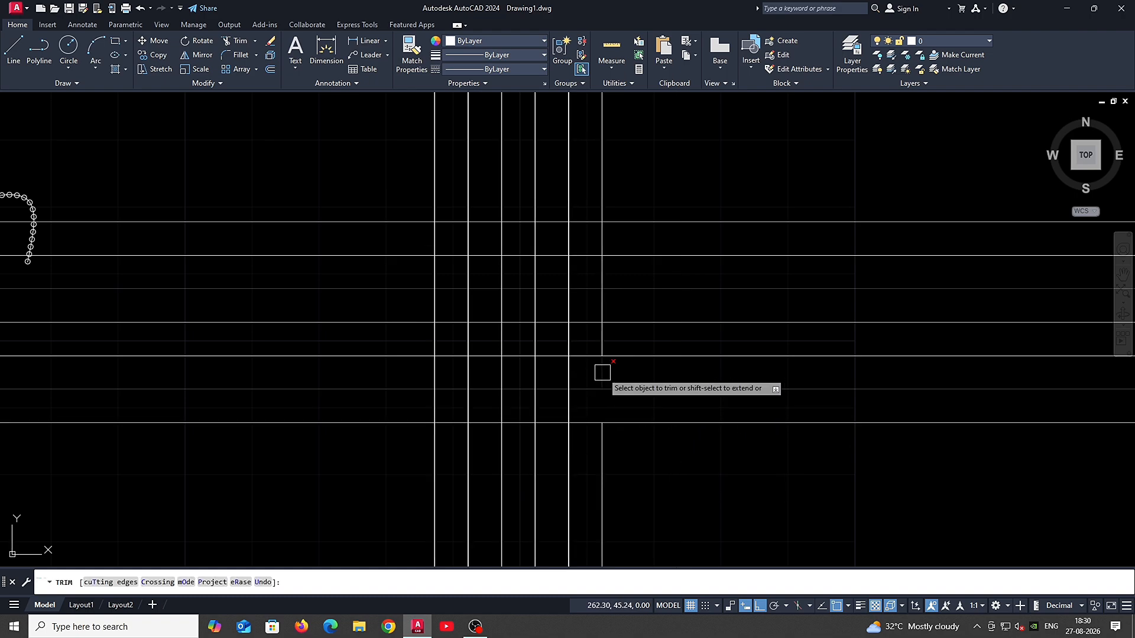
pyautogui.click(603, 283)
pyautogui.scroll(2, 593, 269)
pyautogui.scroll(-2, 564, 330)
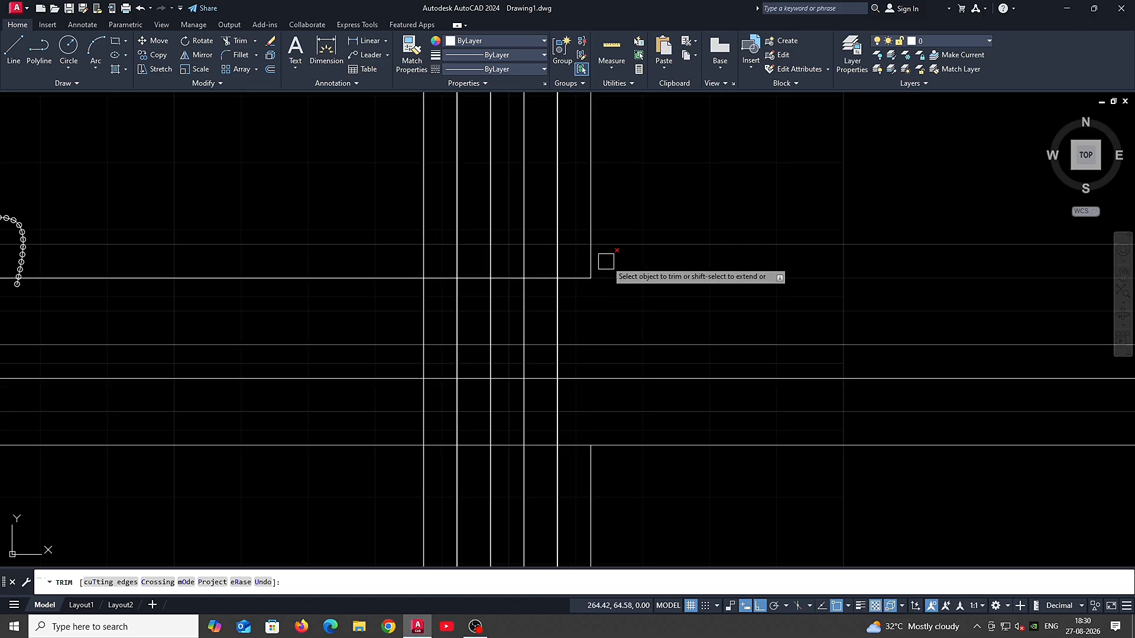
pyautogui.click(596, 256)
pyautogui.click(590, 232)
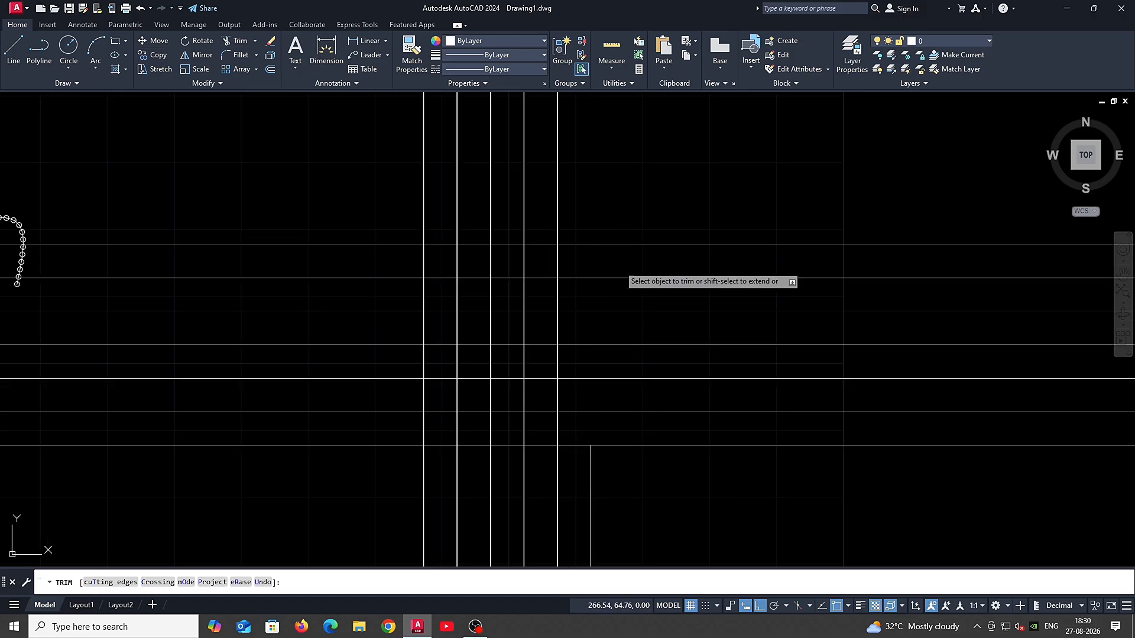
# Step: Undo the trims on the rightmost vertical construction line
pyautogui.hotkey('ctrl', 'z')
pyautogui.hotkey('ctrl', 'z')
pyautogui.hotkey('ctrl', 'z')
pyautogui.press('Escape')
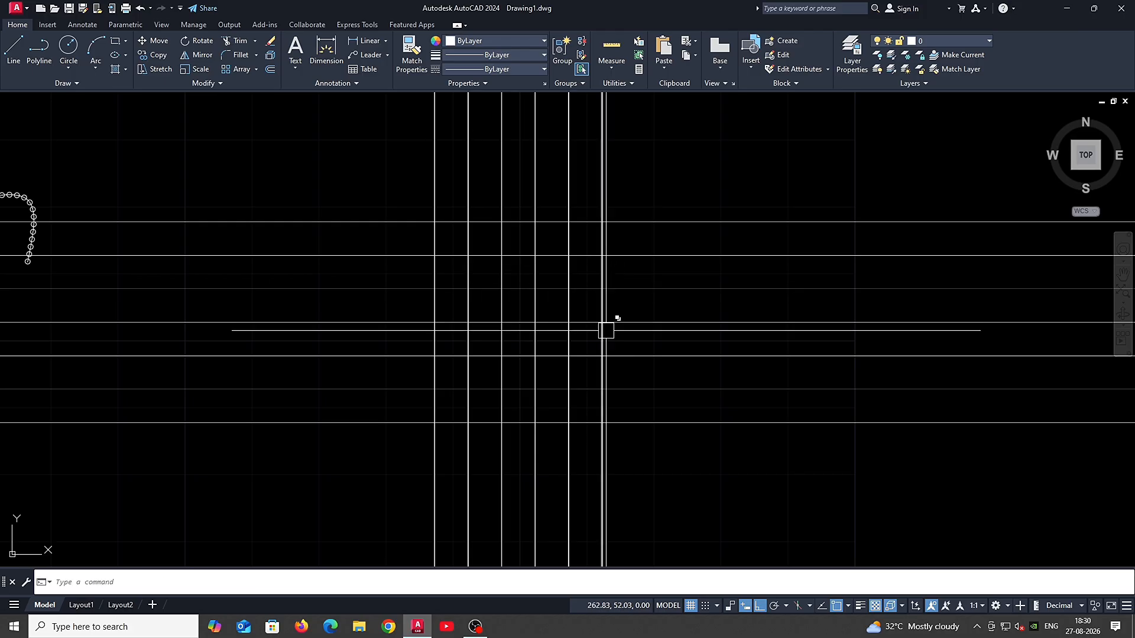
pyautogui.scroll(3, 625, 408)
pyautogui.write('tr')
pyautogui.press('Return')
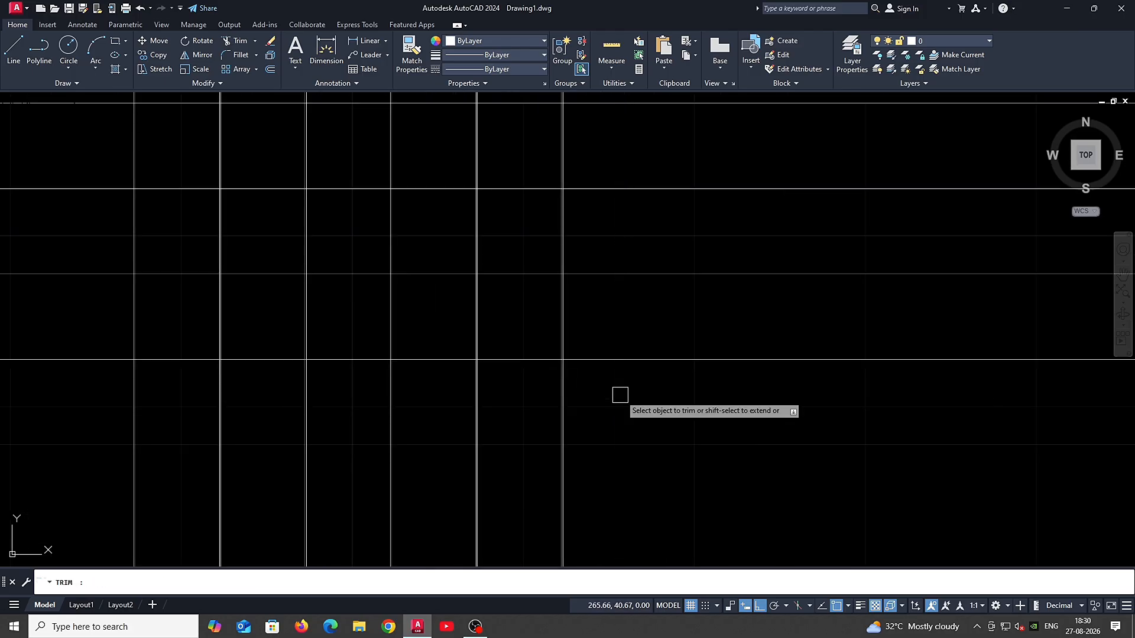
pyautogui.scroll(-2, 617, 426)
pyautogui.press('Escape')
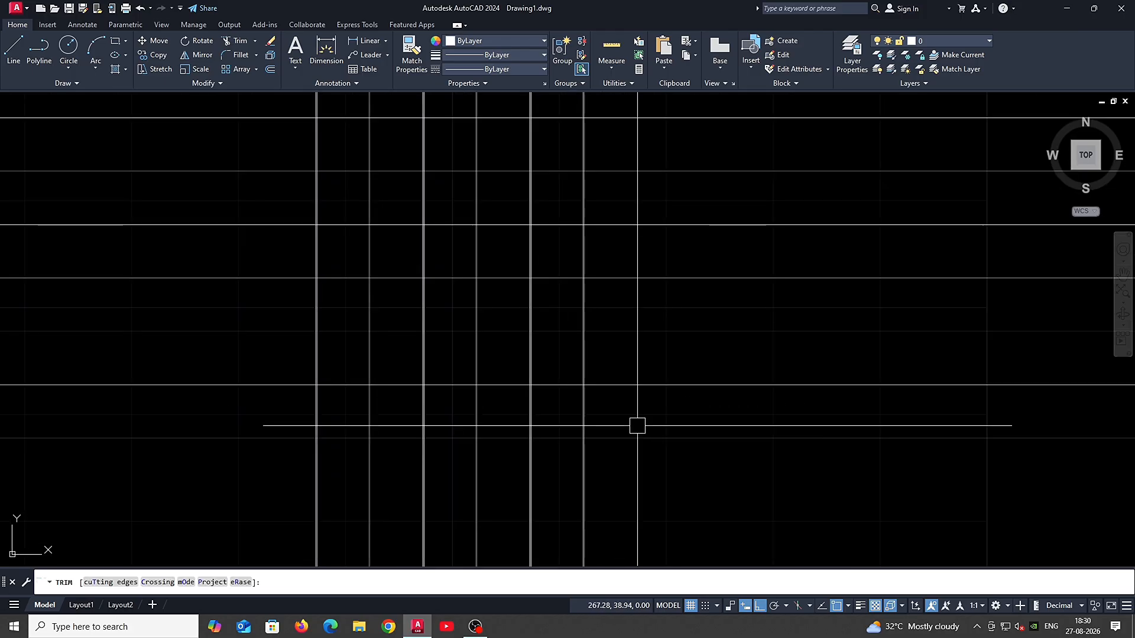
pyautogui.click(640, 440)
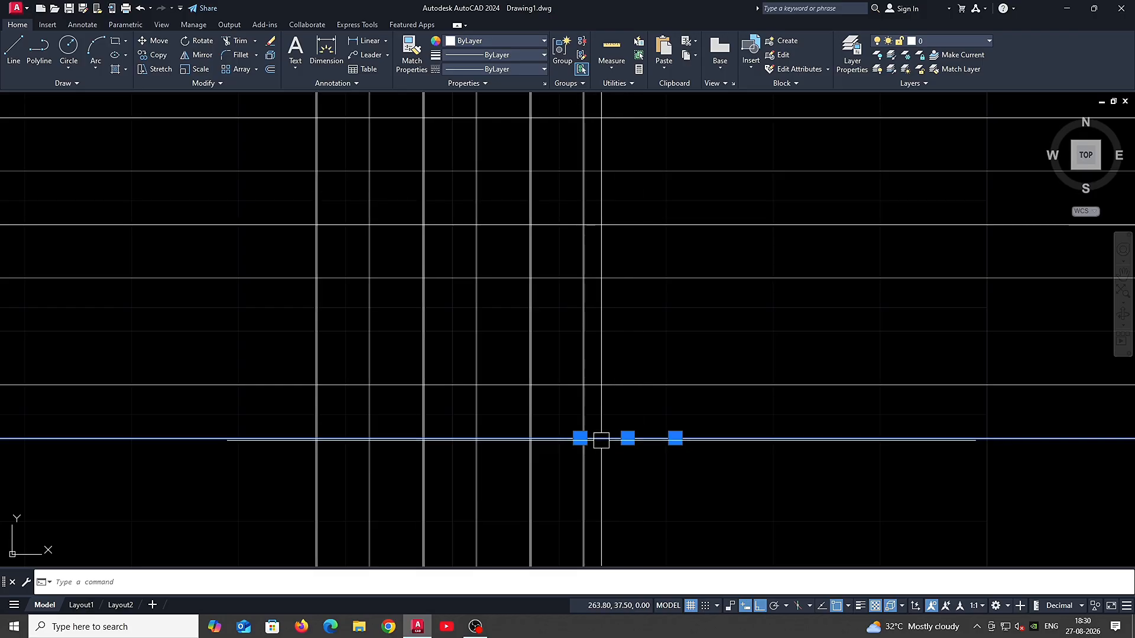
pyautogui.press('Escape')
# Step: Trim the rightmost vertical line above the second-lowest horizontal line, using that horizontal line as the preselected cutting edge
pyautogui.click(622, 391)
pyautogui.scroll(-2, 608, 448)
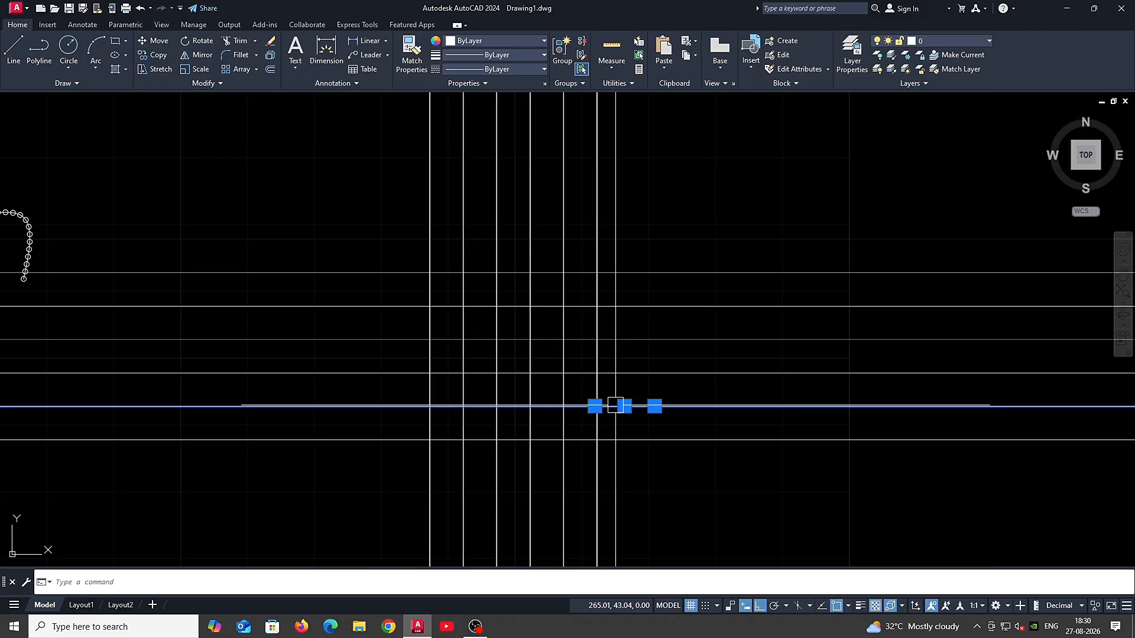
pyautogui.scroll(2, 615, 407)
pyautogui.scroll(1, 590, 327)
pyautogui.scroll(-1, 598, 392)
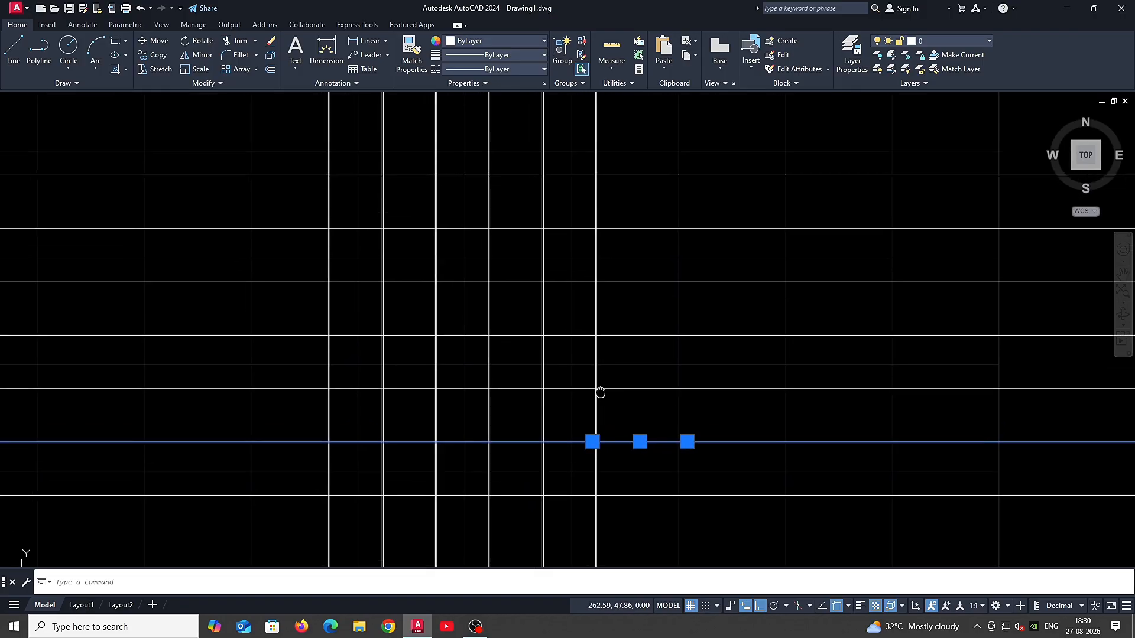
pyautogui.write('tr')
pyautogui.press('Return')
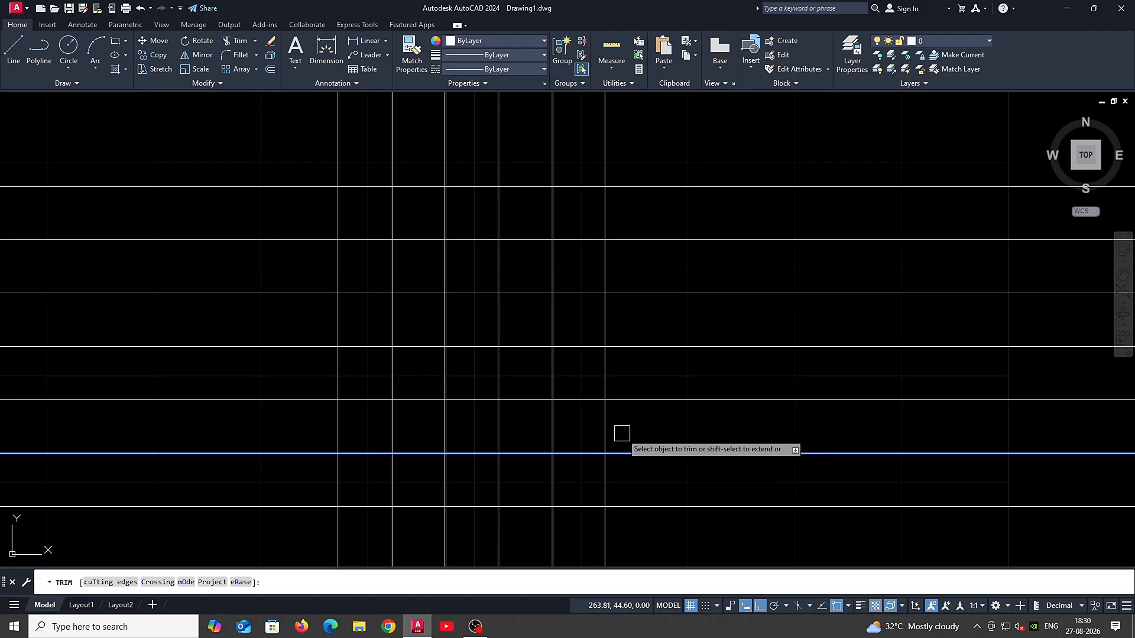
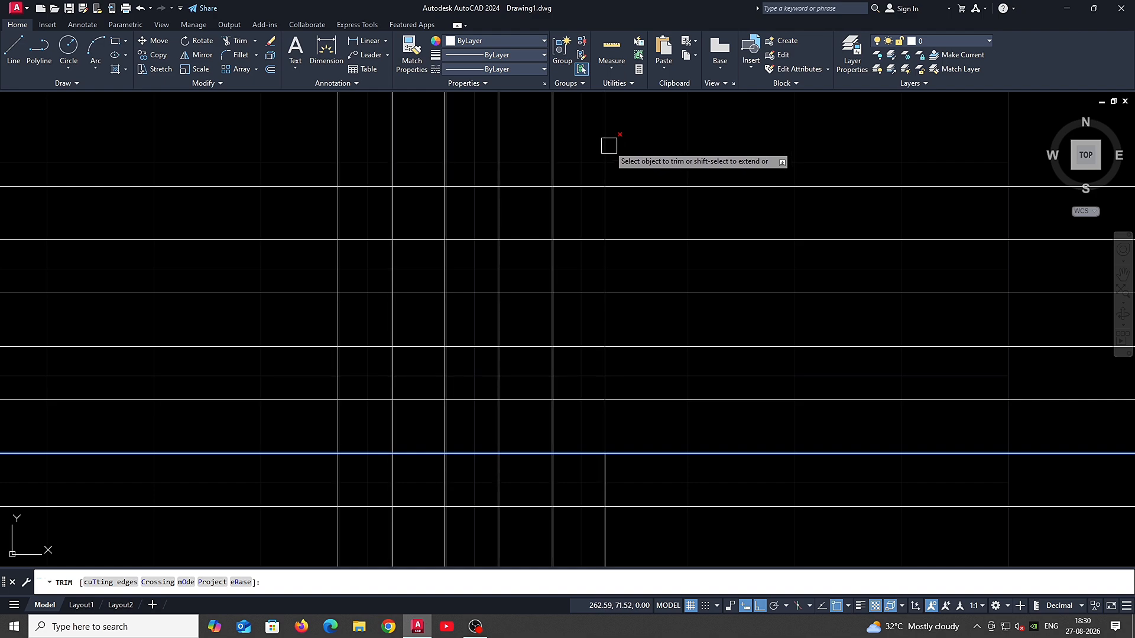
pyautogui.click(605, 379)
pyautogui.press('Return')
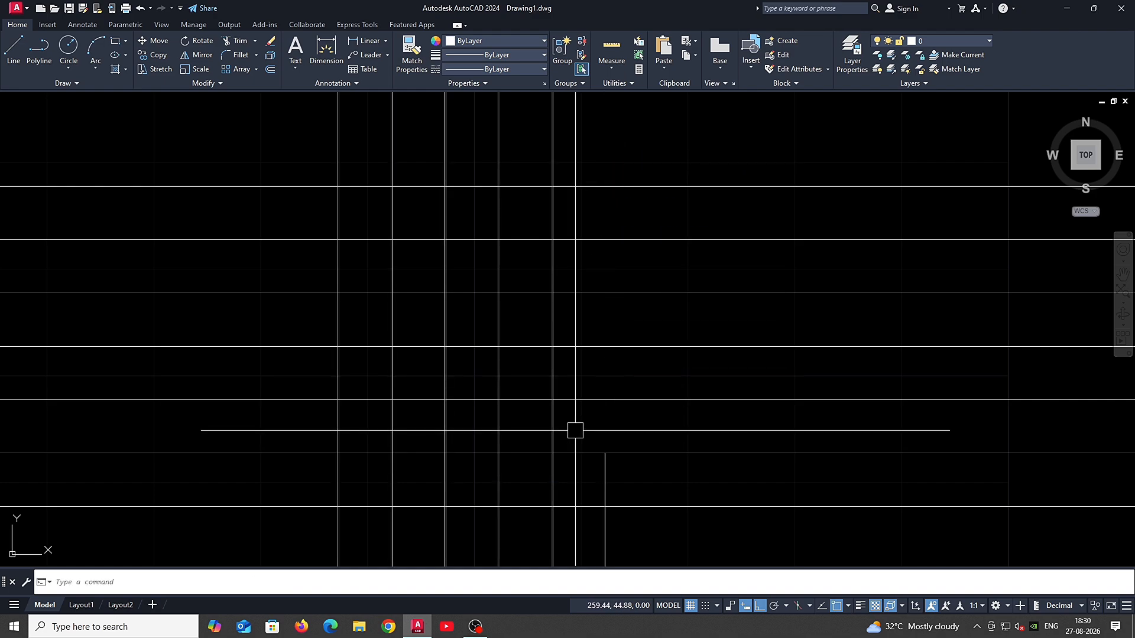
# Step: Try to trim the vertical lines using a single upper horizontal line as the preselected cutting edge
pyautogui.moveTo(548, 426)
pyautogui.mouseDown(button='middle')
pyautogui.moveTo(618, 428)
pyautogui.moveTo(611, 414)
pyautogui.mouseUp(button='middle')
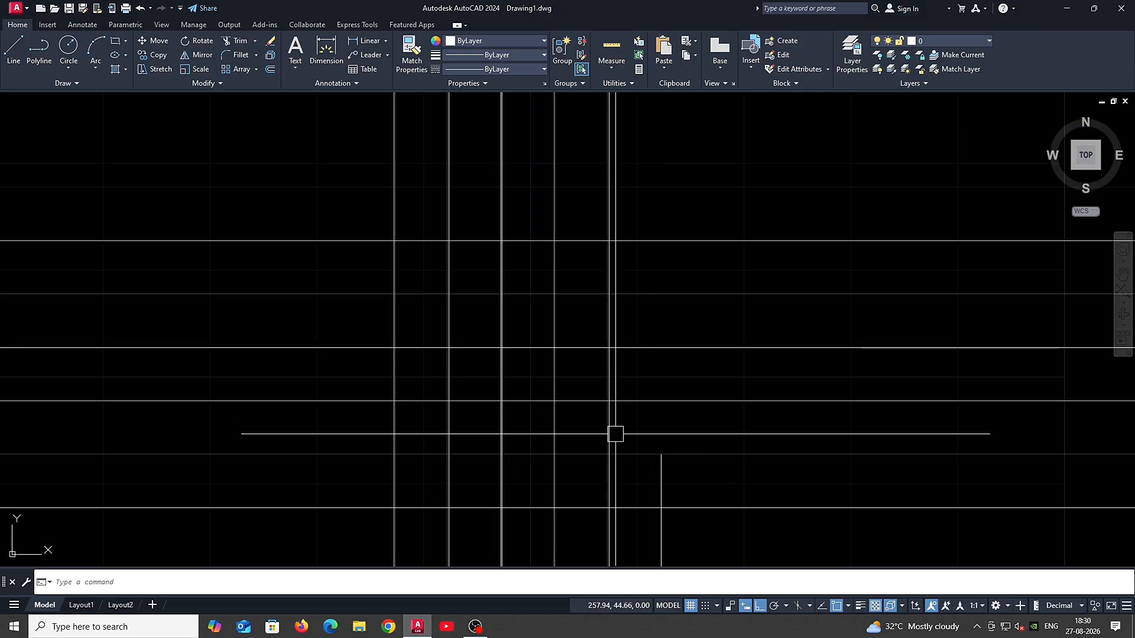
pyautogui.moveTo(623, 441); pyautogui.dragTo(664, 436, button='middle')
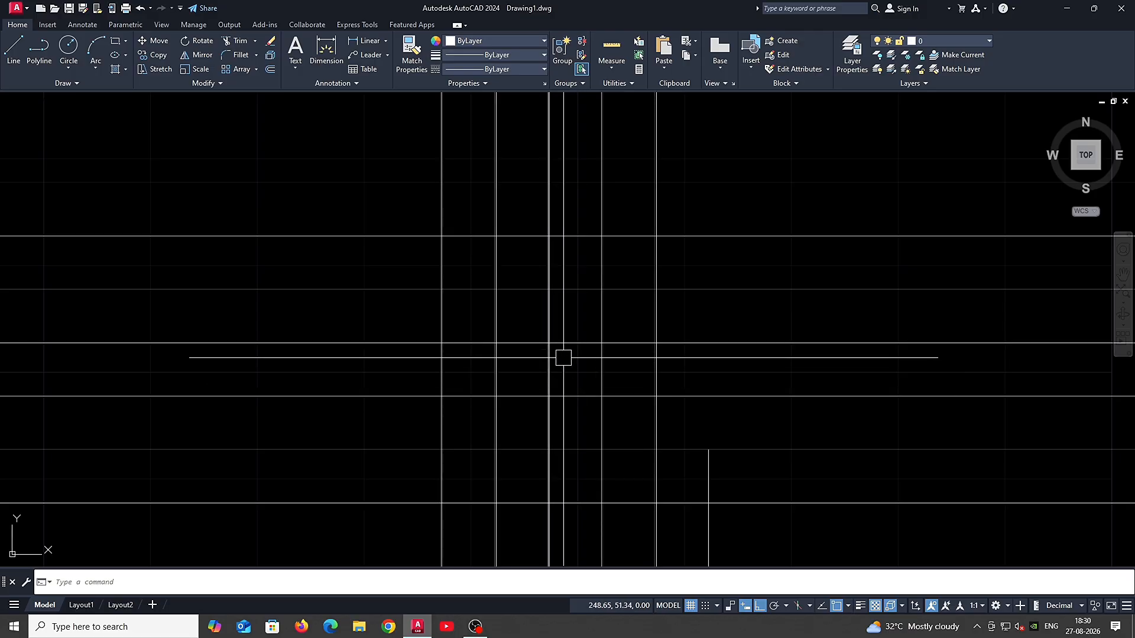
pyautogui.click(521, 283)
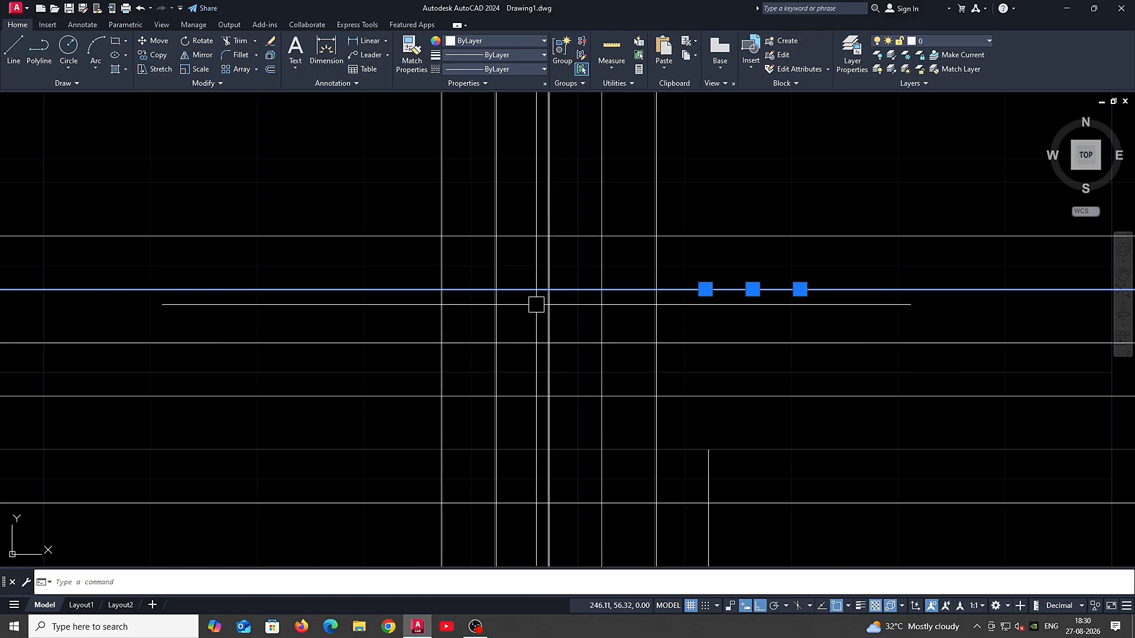
pyautogui.write('tr')
pyautogui.press('Return')
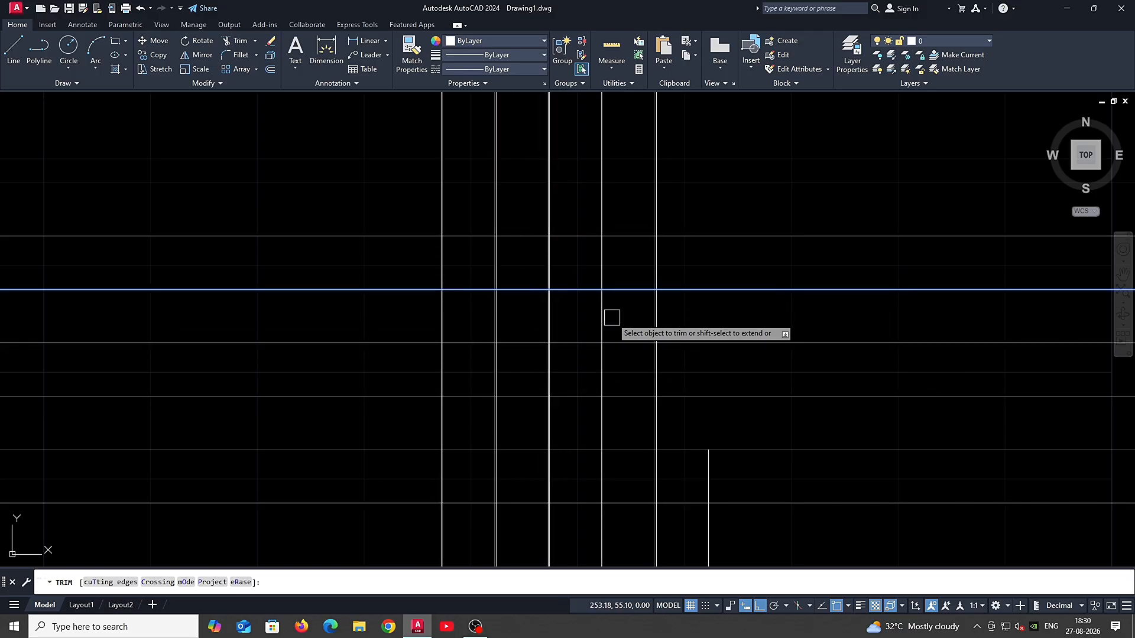
pyautogui.click(657, 310)
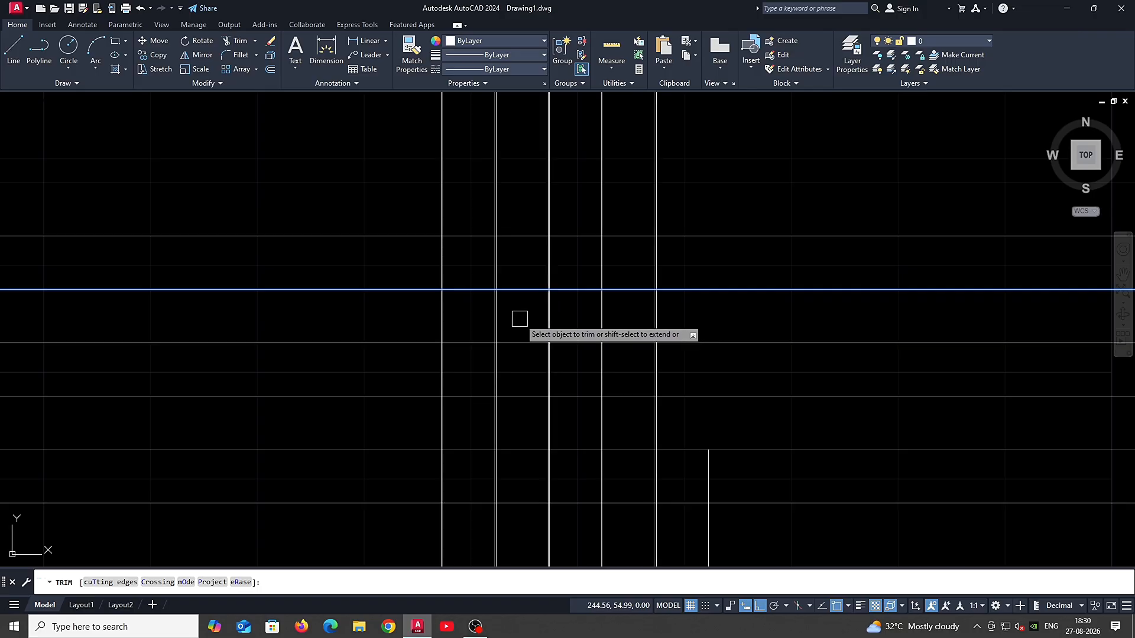
pyautogui.click(502, 297)
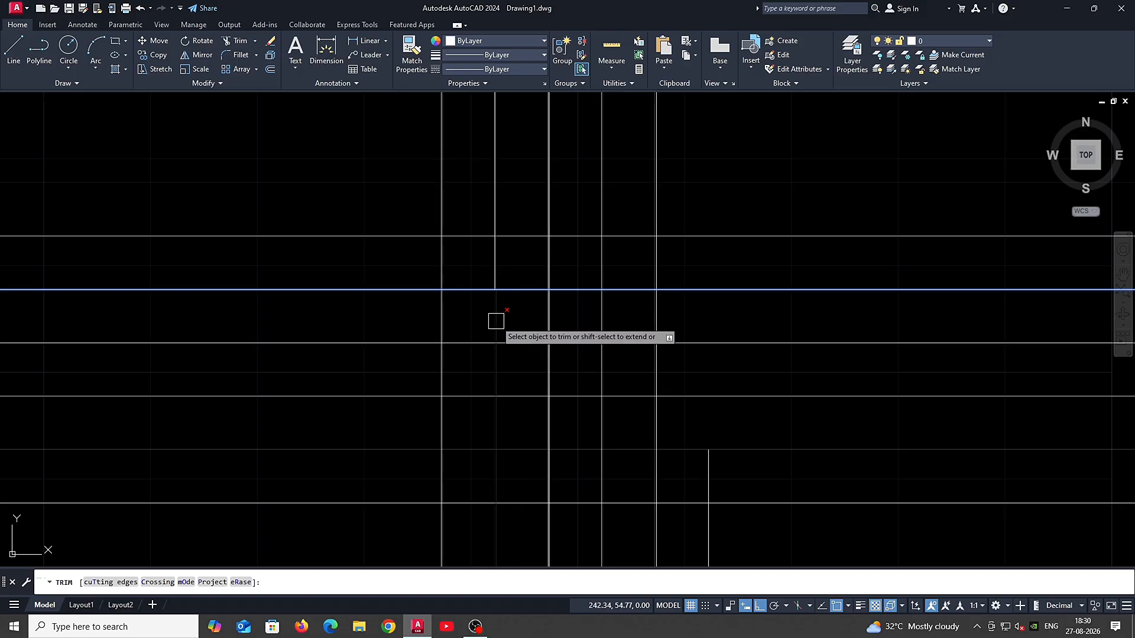
pyautogui.press('Escape')
# Step: Try to trim the second vertical line from the left using the second-lowest and the middle horizontal lines as cutting edges
pyautogui.moveTo(472, 404); pyautogui.dragTo(468, 396, button='middle')
pyautogui.click(521, 443)
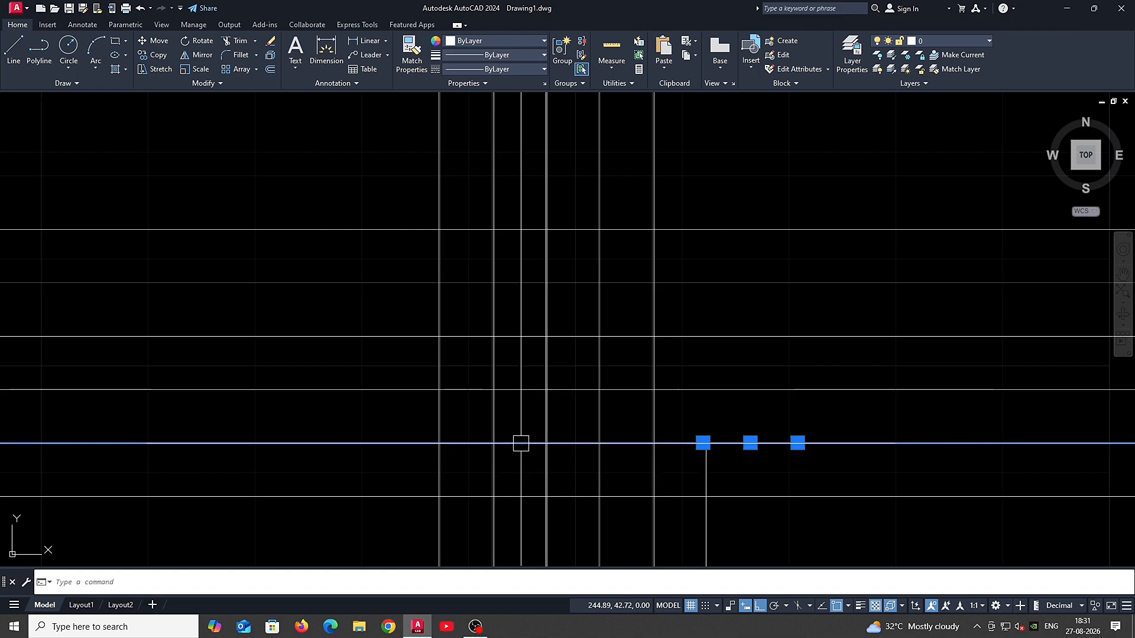
pyautogui.click(517, 336)
pyautogui.write('tr')
pyautogui.press('Return')
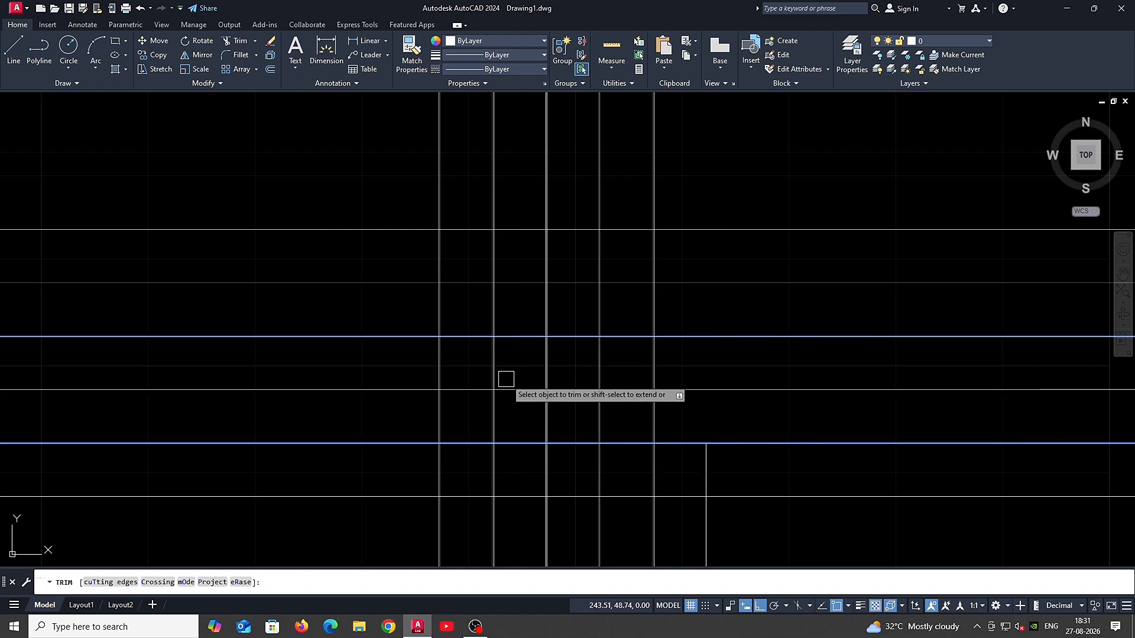
pyautogui.click(496, 307)
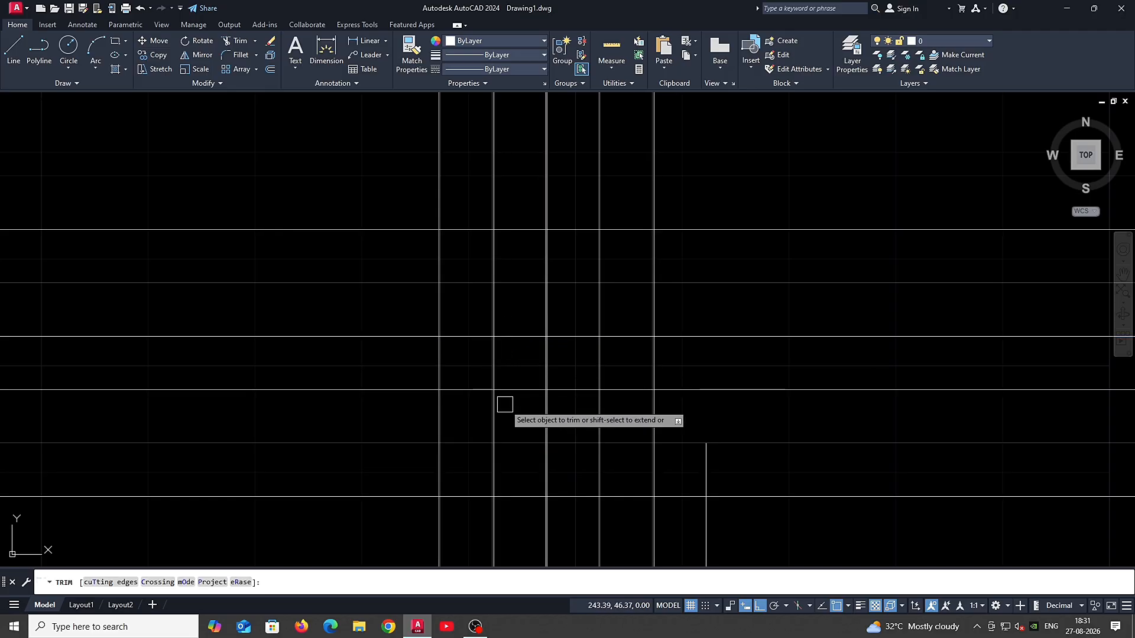
pyautogui.press('Escape')
# Step: Trim both ends of the second vertical line from the left, using the lowest and an upper horizontal line as cutting edges
pyautogui.click(514, 497)
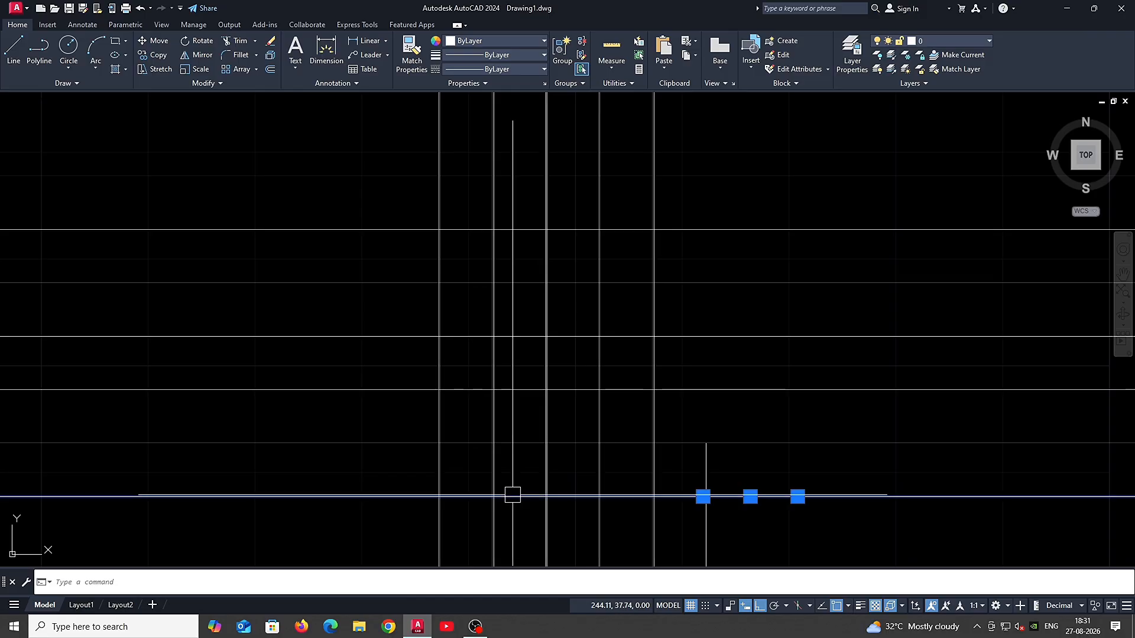
pyautogui.click(515, 230)
pyautogui.press('space')
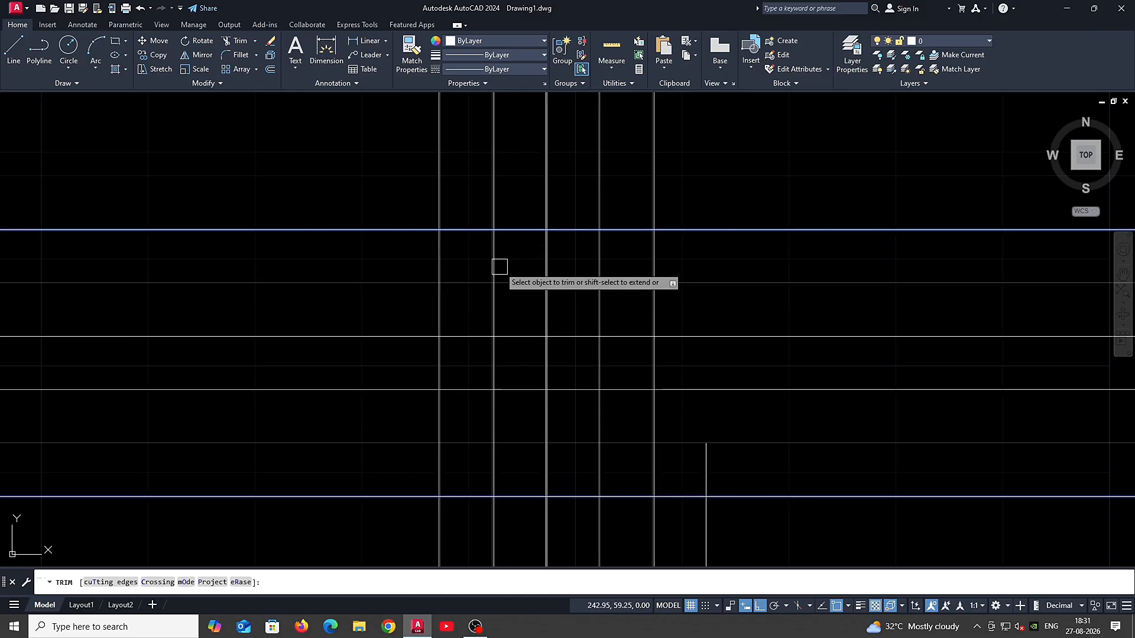
pyautogui.click(493, 175)
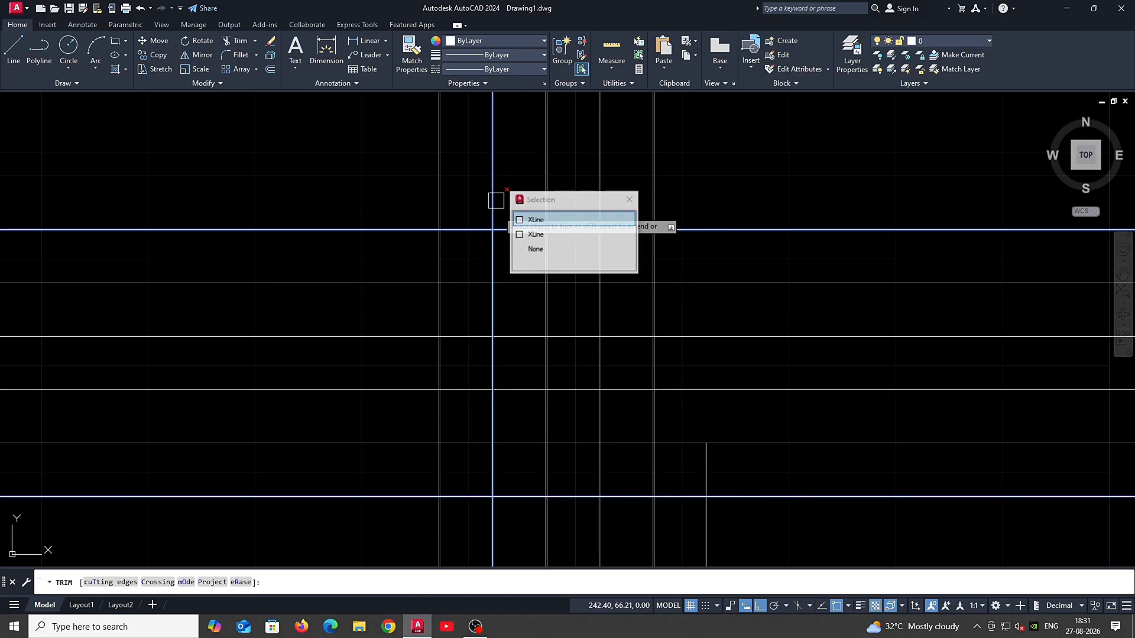
pyautogui.click(501, 149)
pyautogui.click(468, 296)
pyautogui.press('space')
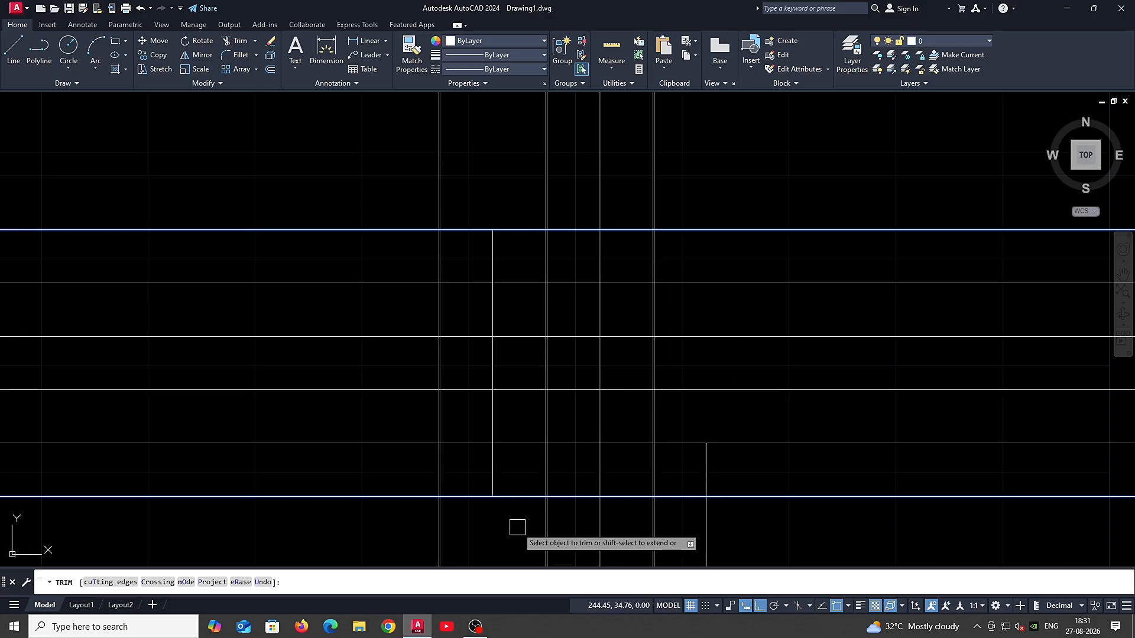
# Step: Try to trim the remaining vertical lines between the lowest and the uppermost selected horizontal cutting edges
pyautogui.click(502, 230)
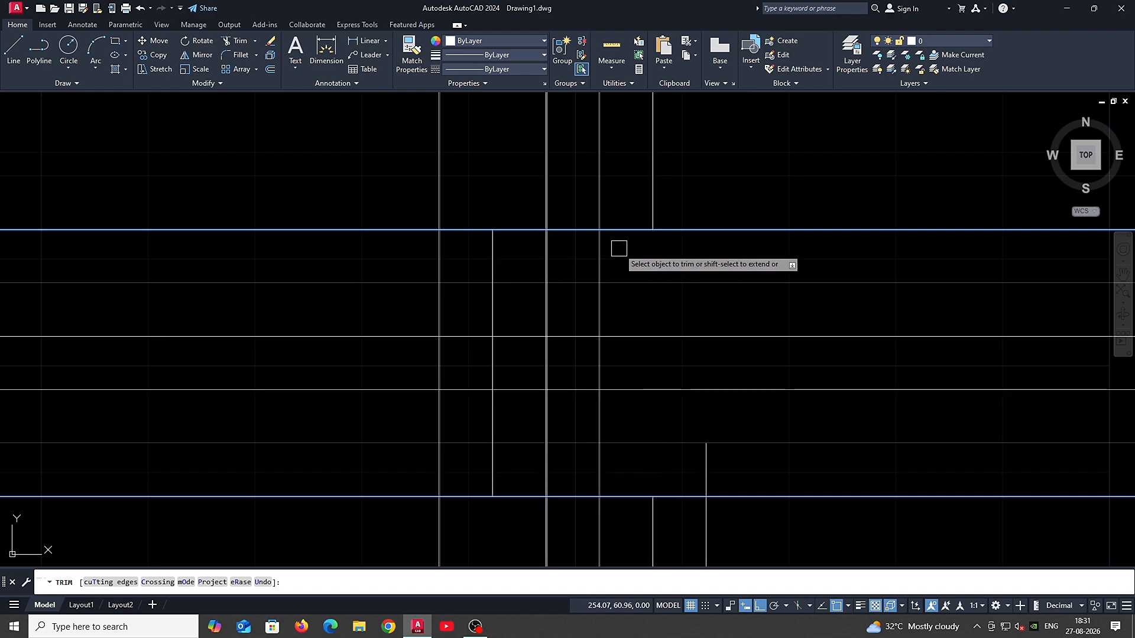
pyautogui.click(600, 250)
pyautogui.click(505, 266)
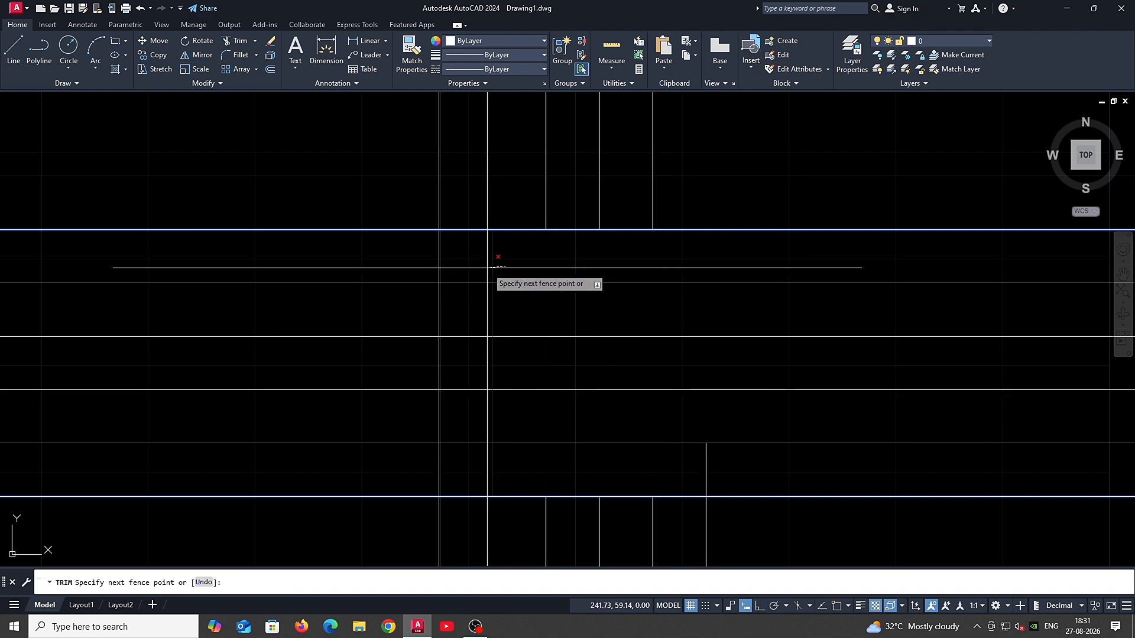
pyautogui.click(414, 260)
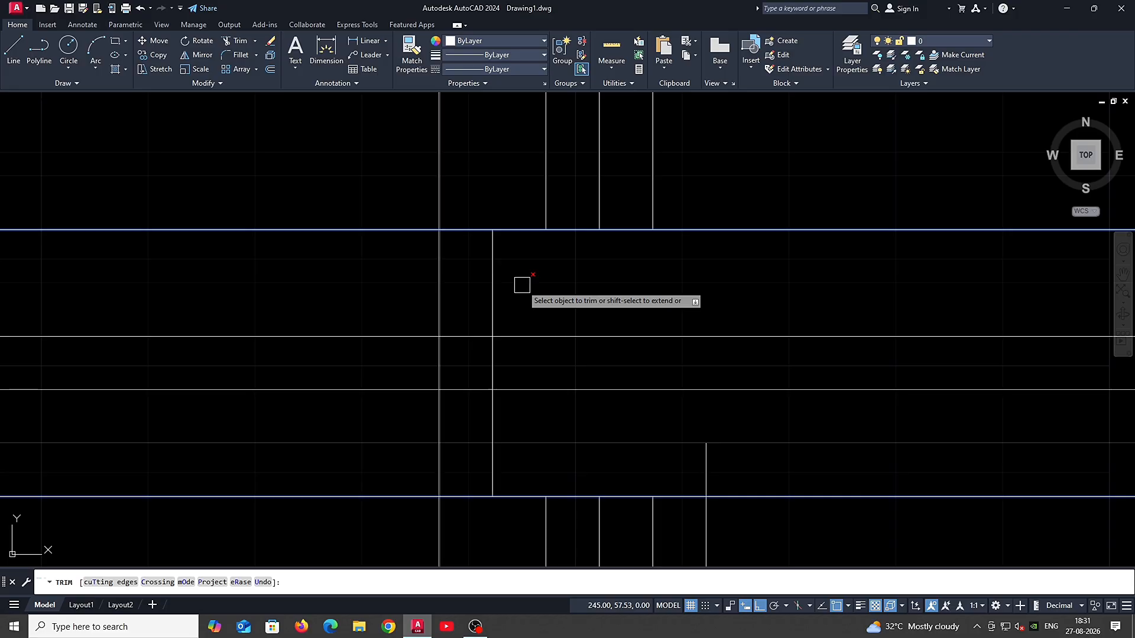
pyautogui.press('Escape')
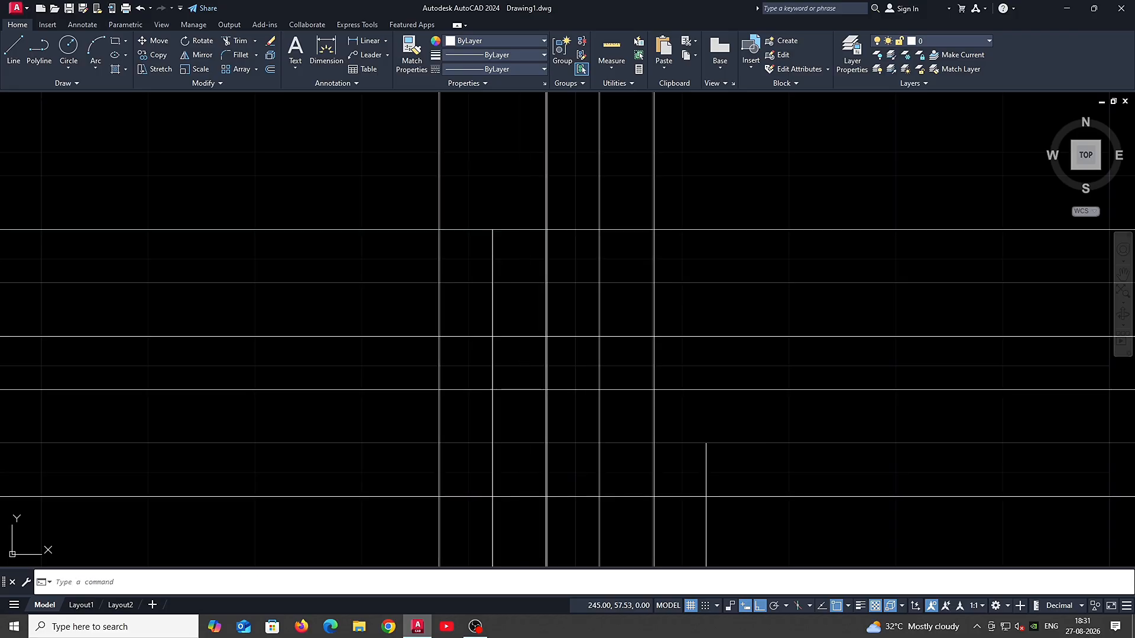
# Step: Undo the recent trims on the vertical construction lines
pyautogui.hotkey('ctrl', 'z')
pyautogui.hotkey('ctrl', 'z')
pyautogui.hotkey('ctrl', 'z')
pyautogui.hotkey('ctrl', 'z')
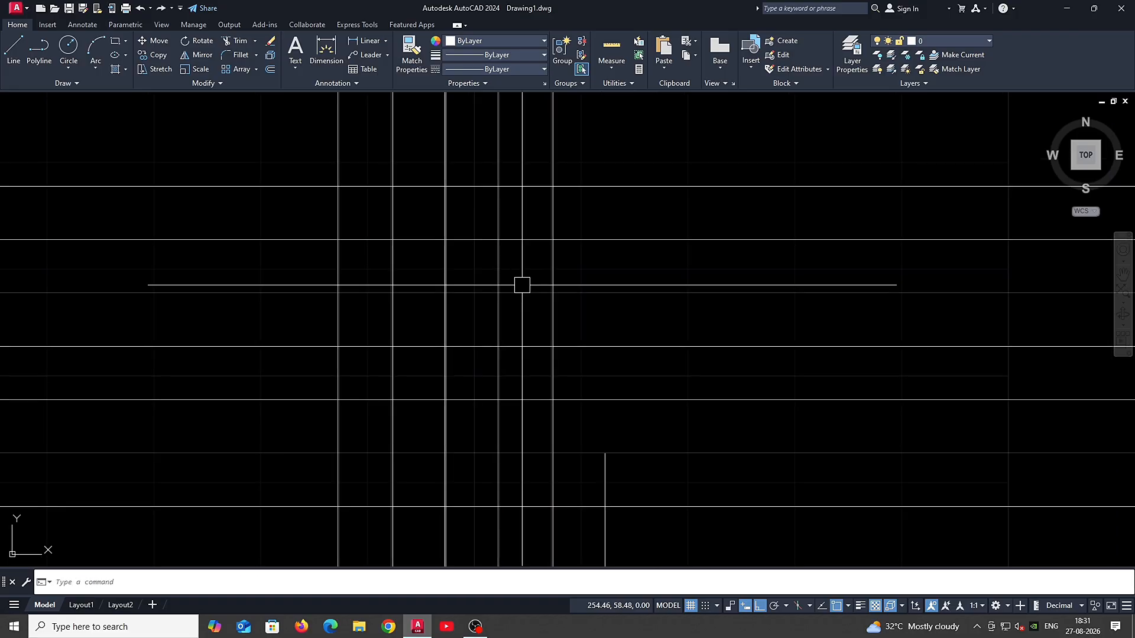
# Step: Select all vertical and horizontal lines of the practice grid and delete them
pyautogui.scroll(-2, 633, 376)
pyautogui.moveTo(618, 317)
pyautogui.mouseDown(button='middle')
pyautogui.moveTo(633, 374)
pyautogui.moveTo(612, 373)
pyautogui.mouseUp(button='middle')
pyautogui.moveTo(539, 358); pyautogui.dragTo(558, 367, button='middle')
pyautogui.click(426, 253)
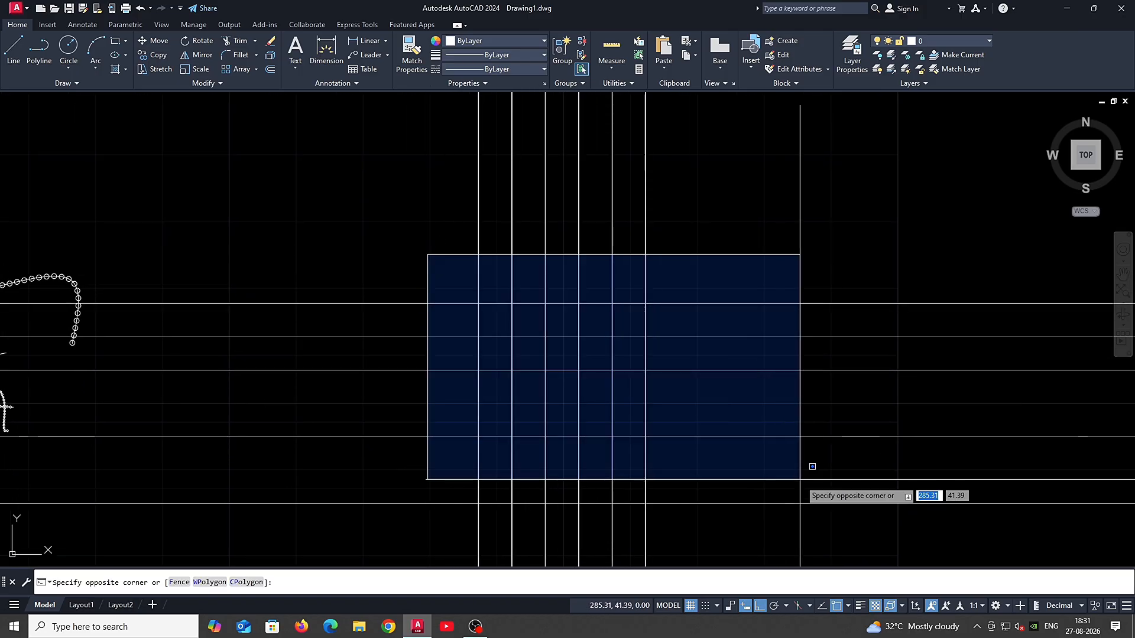
pyautogui.click(810, 463)
pyautogui.click(715, 522)
pyautogui.click(452, 231)
pyautogui.press('Delete')
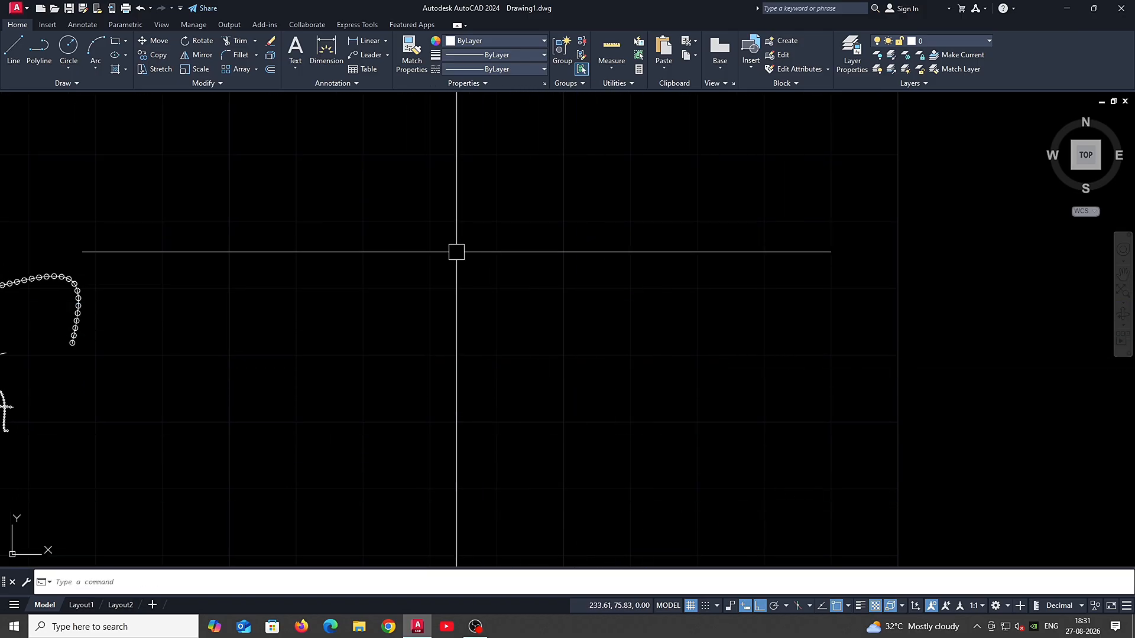
# Step: Draw six unevenly spaced vertical construction lines (XLINE) in the empty area beside the existing practice objects
pyautogui.moveTo(603, 419); pyautogui.dragTo(706, 436, button='middle')
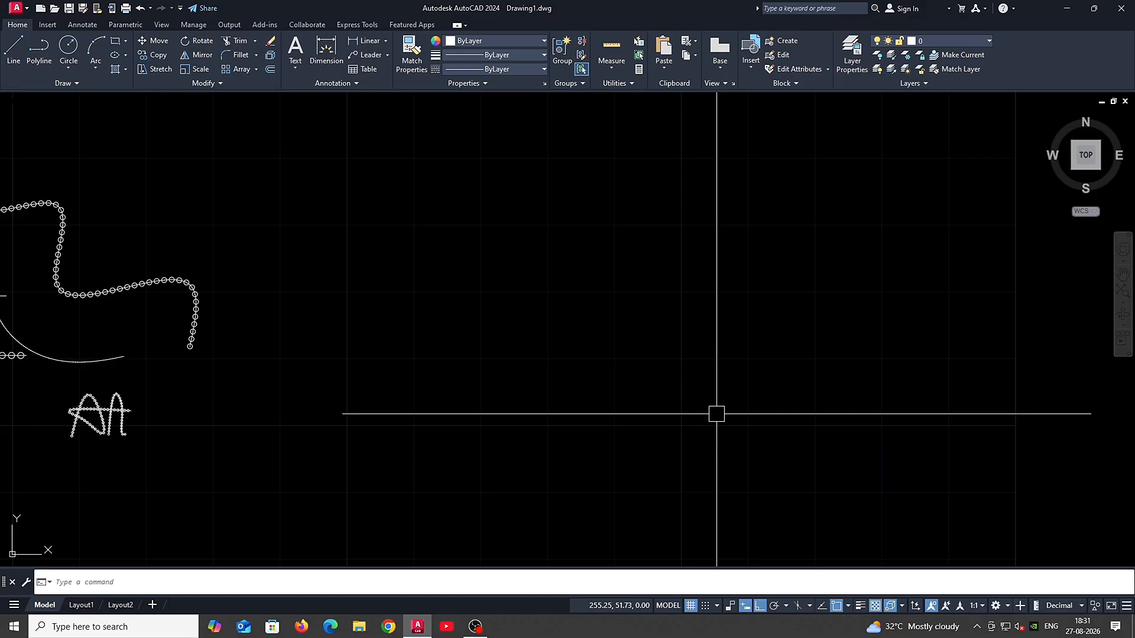
pyautogui.moveTo(696, 410); pyautogui.dragTo(727, 435, button='middle')
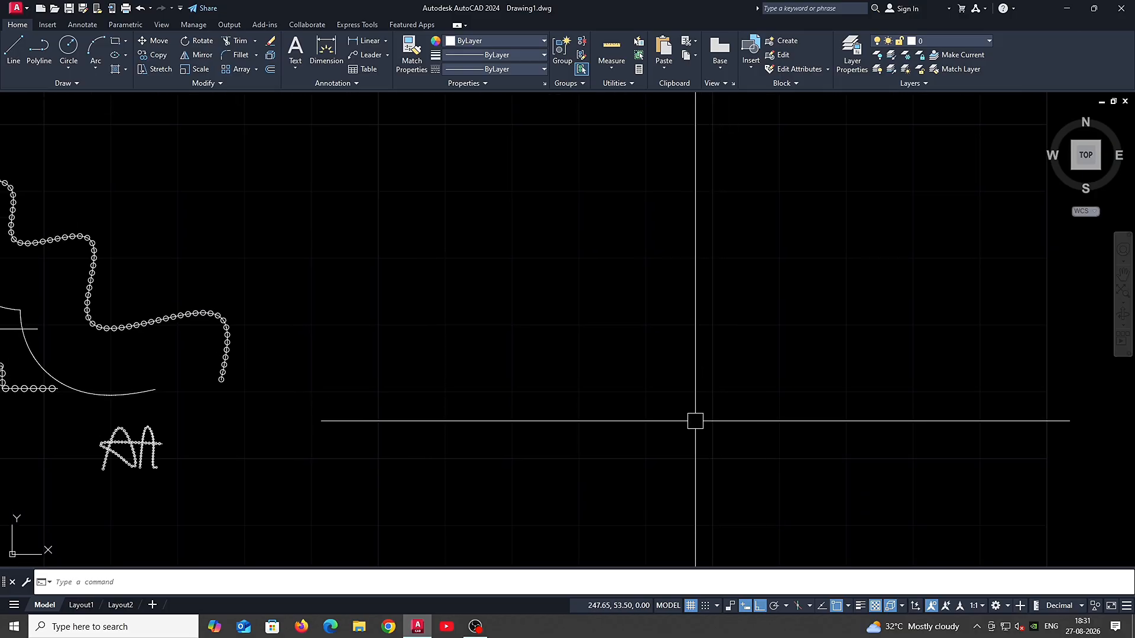
pyautogui.write('xl')
pyautogui.press('space')
pyautogui.write('v')
pyautogui.press('space')
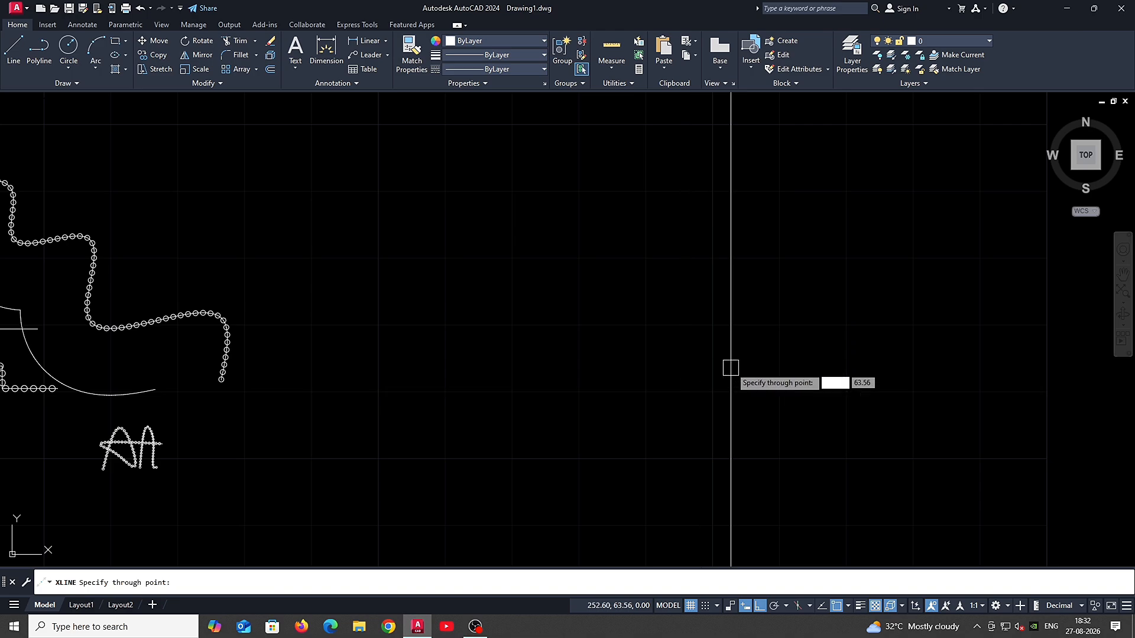
pyautogui.click(730, 367)
pyautogui.click(681, 403)
pyautogui.click(548, 394)
pyautogui.click(459, 408)
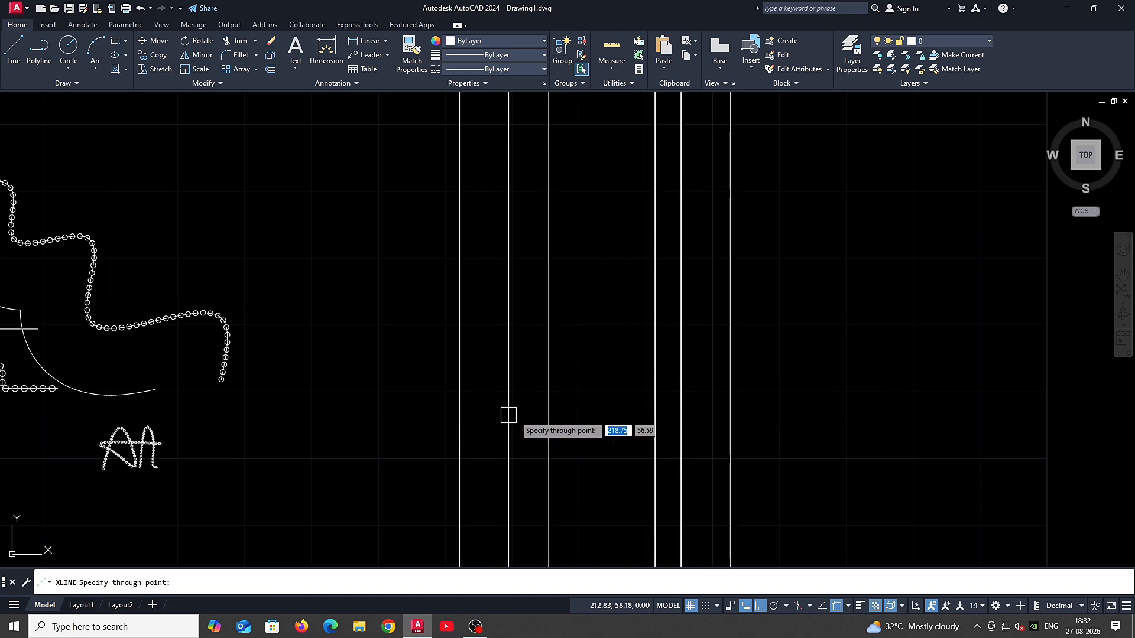
pyautogui.click(595, 431)
pyautogui.press('space')
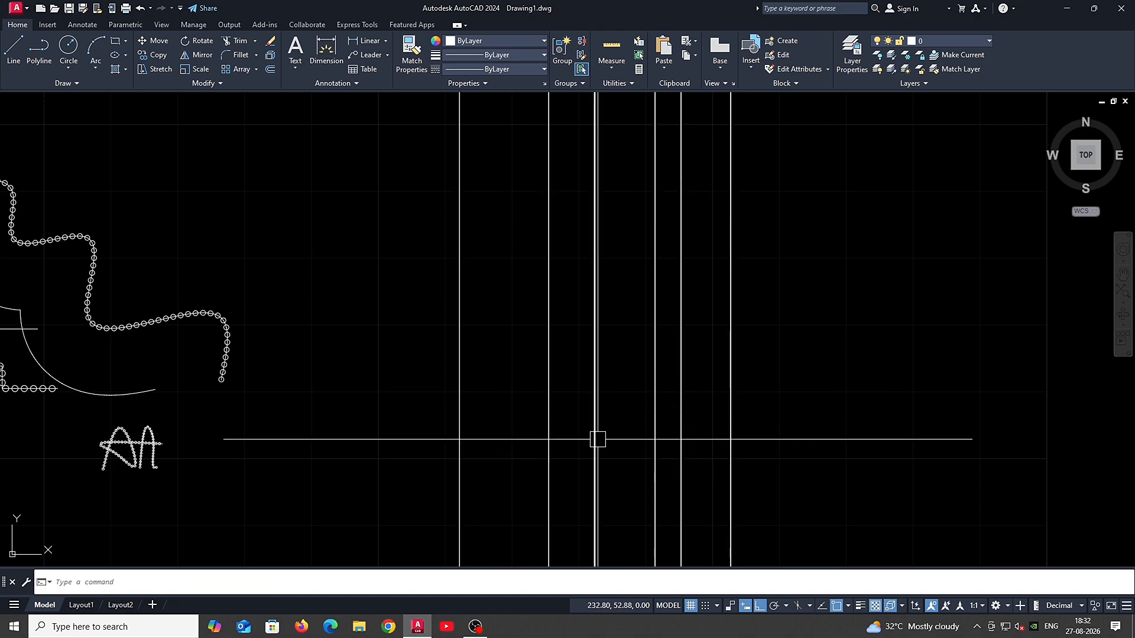
# Step: Draw five horizontal construction lines across the vertical ones, spaced unevenly from top to bottom
pyautogui.press('space')
pyautogui.write('h')
pyautogui.press('space')
pyautogui.click(522, 311)
pyautogui.click(515, 374)
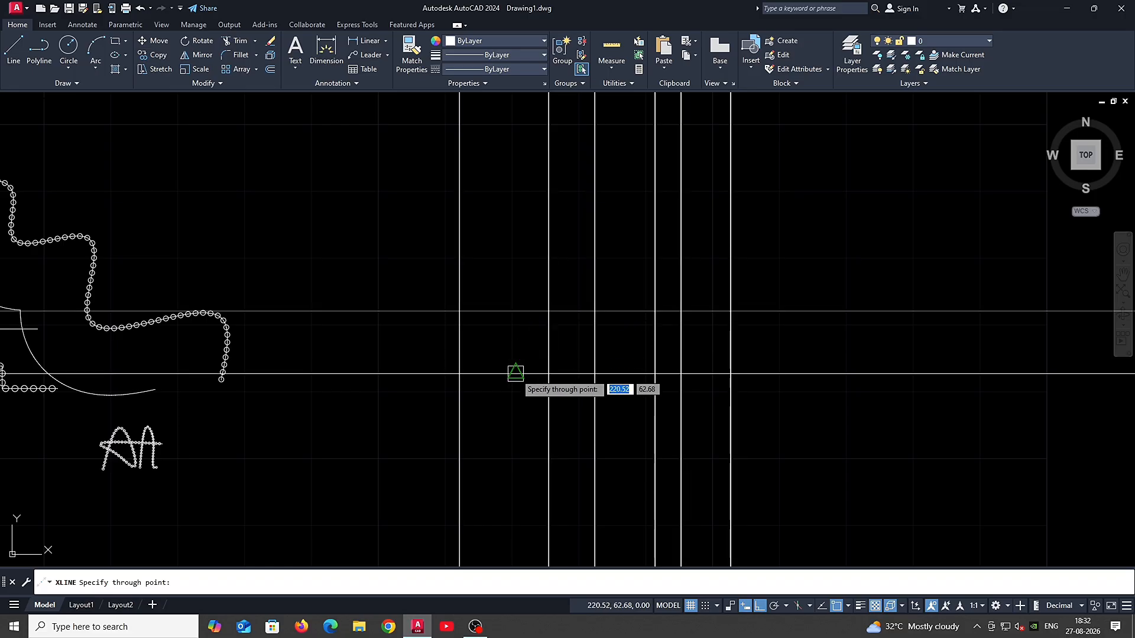
pyautogui.click(516, 430)
pyautogui.click(518, 502)
pyautogui.click(515, 548)
pyautogui.press('space')
# Step: Trim the five horizontal lines to the right of the leftmost vertical line, using that vertical line as the cutting edge
pyautogui.moveTo(554, 466); pyautogui.dragTo(592, 404, button='middle')
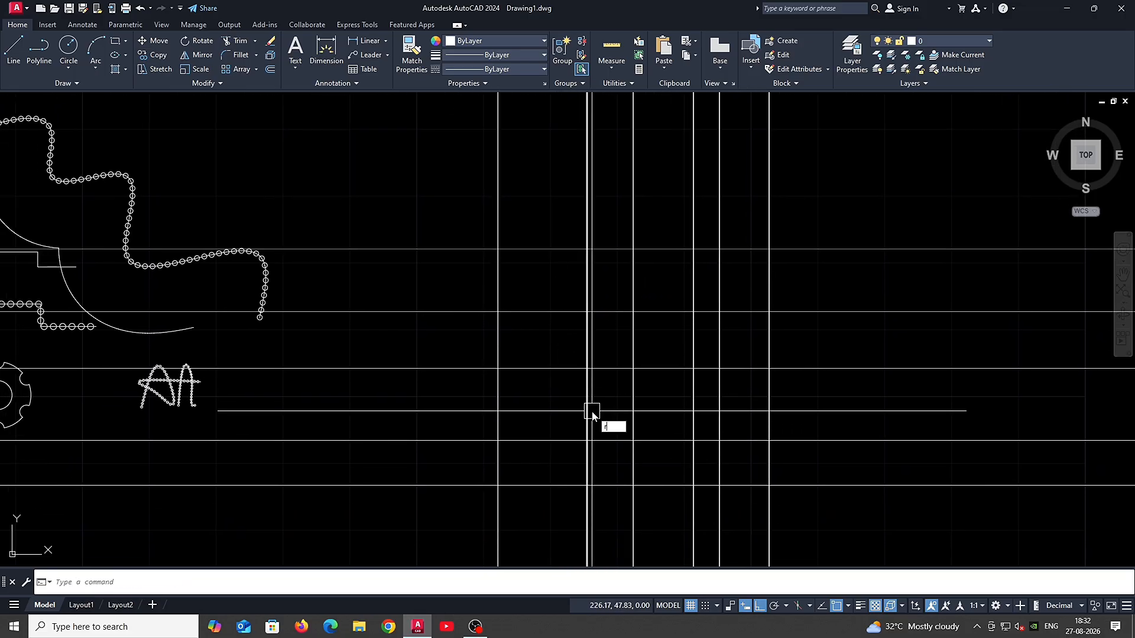
pyautogui.press('Return')
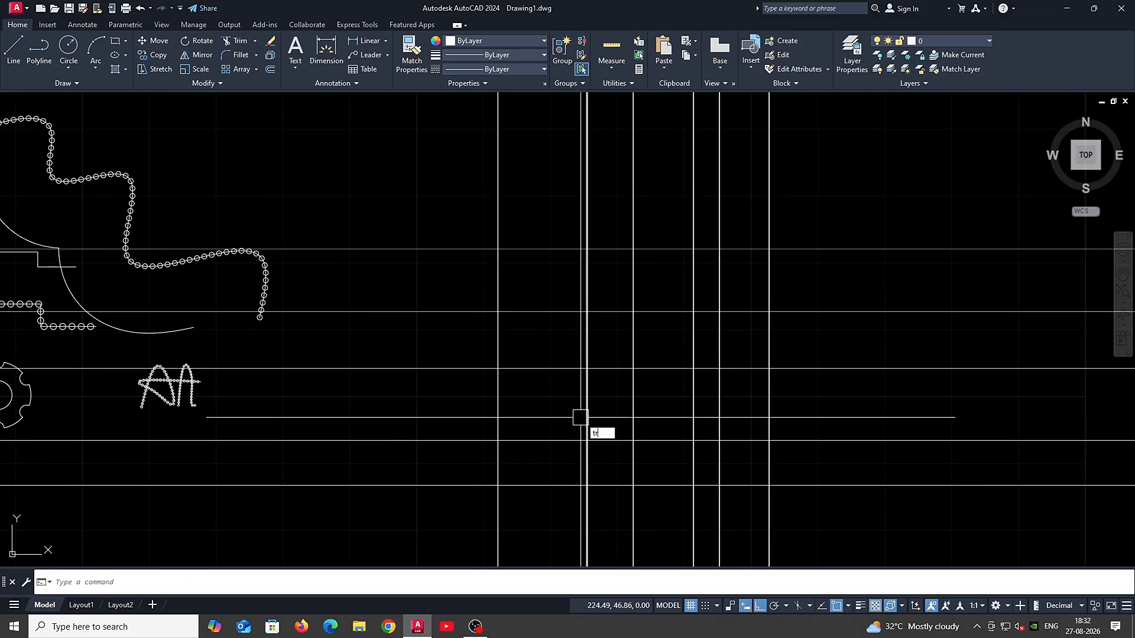
pyautogui.press('space')
pyautogui.press('space')
pyautogui.click(508, 509)
pyautogui.click(454, 508)
pyautogui.press('space')
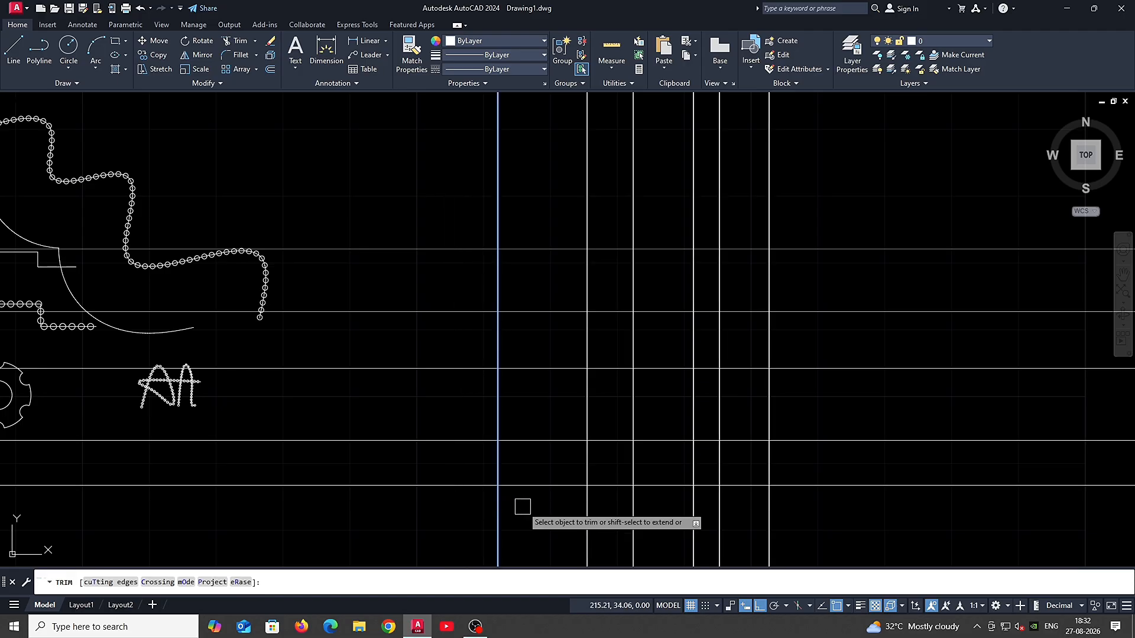
pyautogui.click(542, 519)
pyautogui.click(538, 198)
pyautogui.press('space')
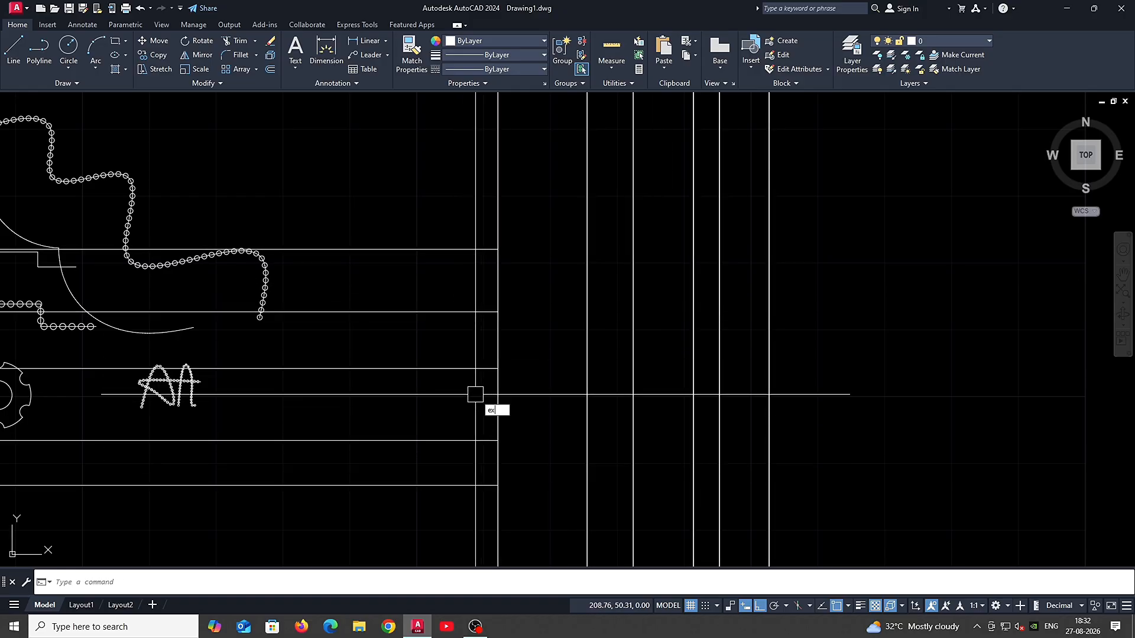
# Step: Extend the top horizontal line across the grid to the rightmost vertical line
pyautogui.press('Return')
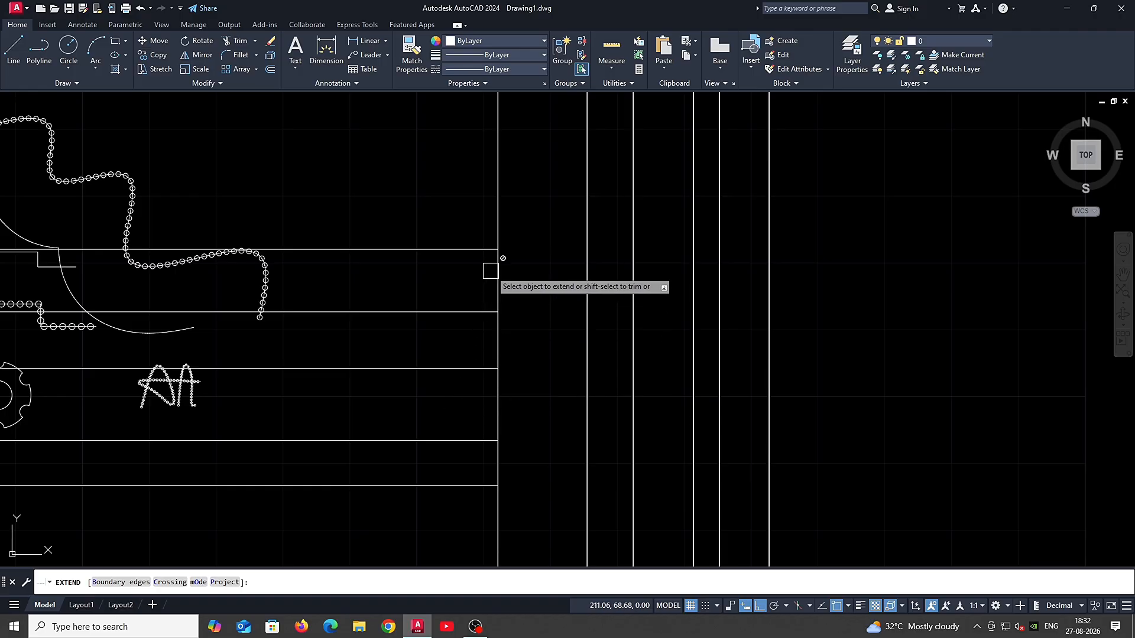
pyautogui.click(489, 251)
pyautogui.click(542, 249)
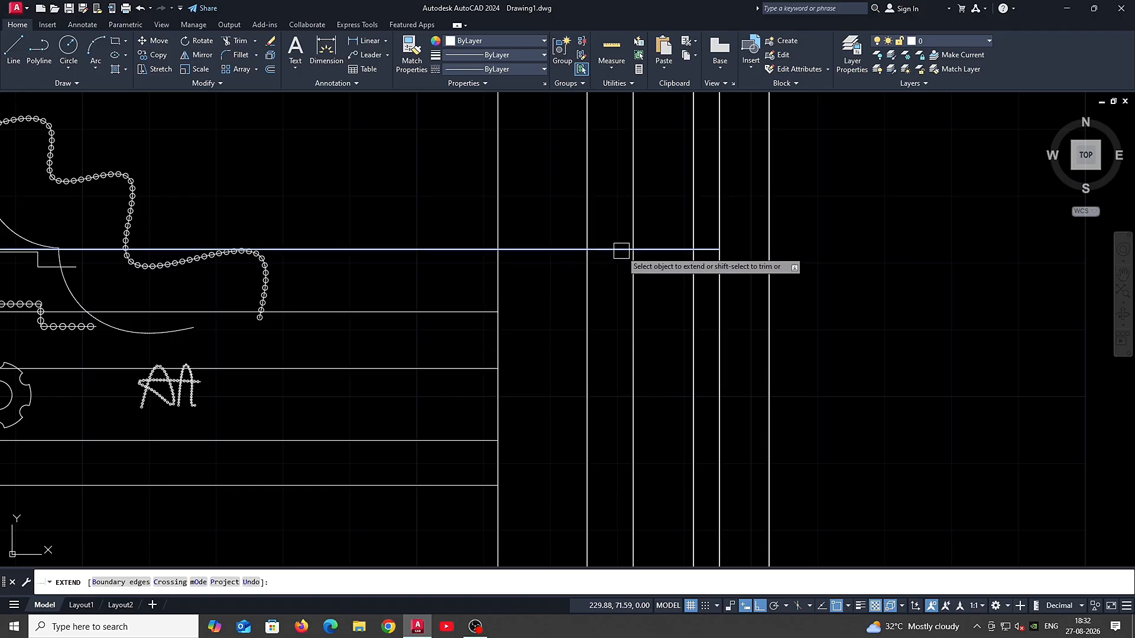
pyautogui.scroll(2, 685, 250)
pyautogui.click(706, 245)
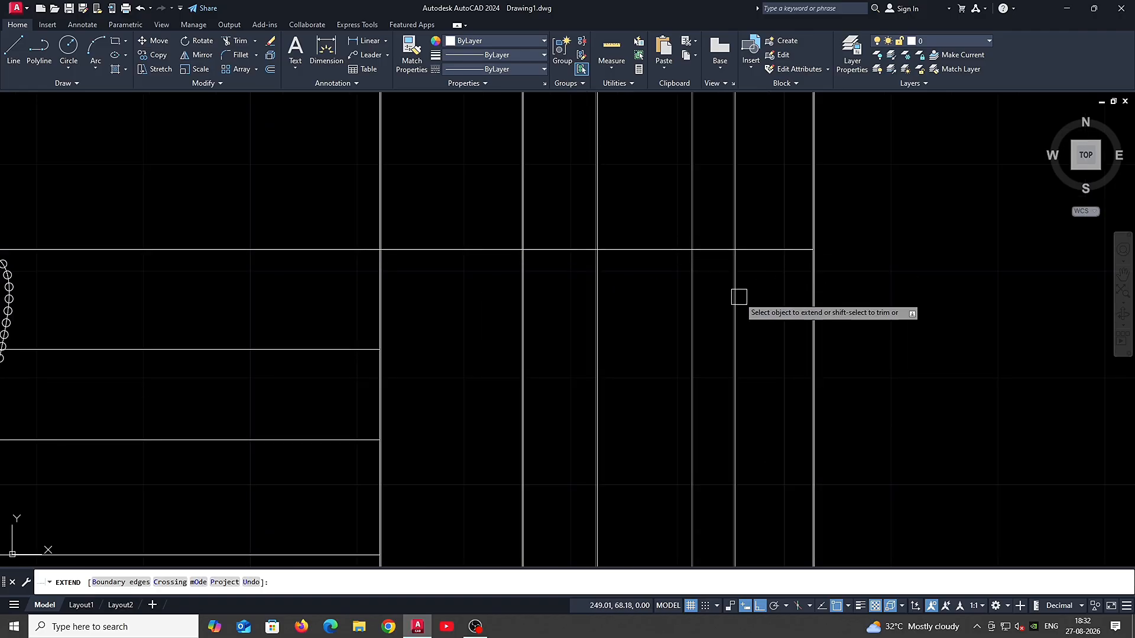
# Step: Extend the middle and the lowest horizontal lines to the rightmost vertical line
pyautogui.moveTo(301, 364); pyautogui.dragTo(504, 300, button='middle')
pyautogui.scroll(-2, 503, 300)
pyautogui.click(506, 344)
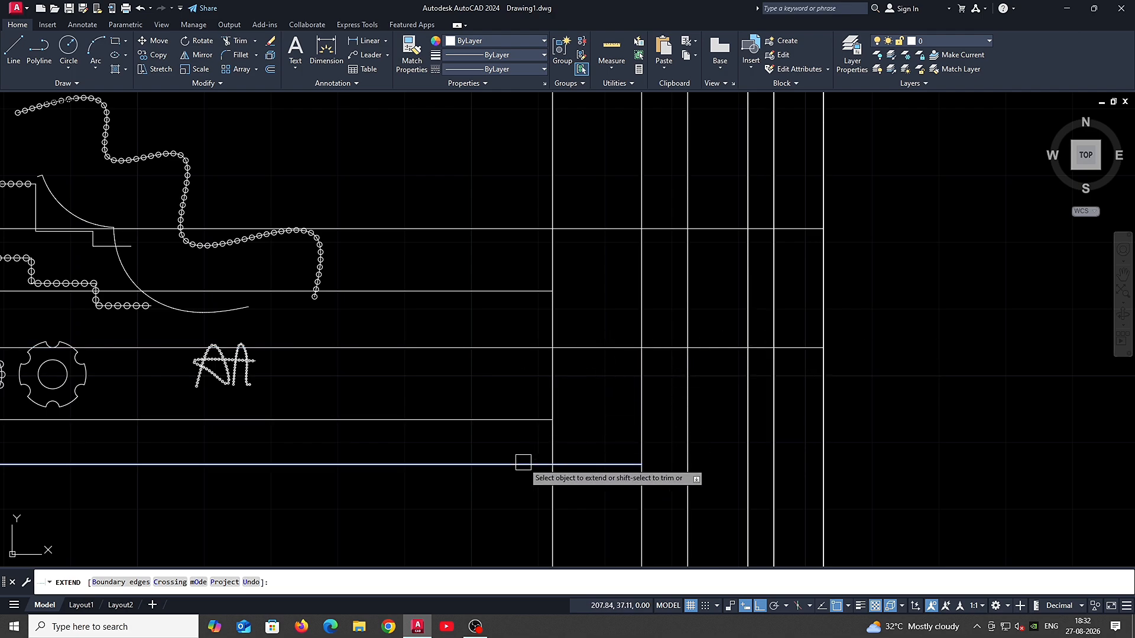
pyautogui.click(616, 463)
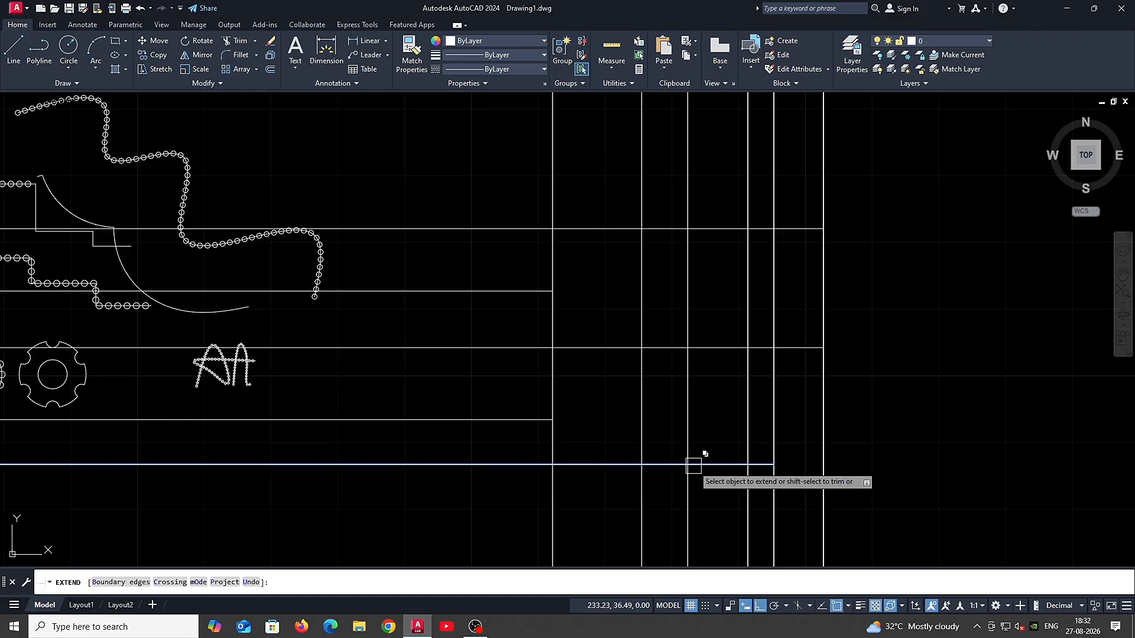
pyautogui.scroll(1, 757, 463)
pyautogui.click(757, 463)
pyautogui.press('Escape')
pyautogui.scroll(-2, 841, 427)
pyautogui.moveTo(753, 464)
pyautogui.mouseDown(button='middle')
pyautogui.moveTo(661, 458)
pyautogui.moveTo(736, 429)
pyautogui.moveTo(719, 406)
pyautogui.mouseUp(button='middle')
pyautogui.press('Escape')
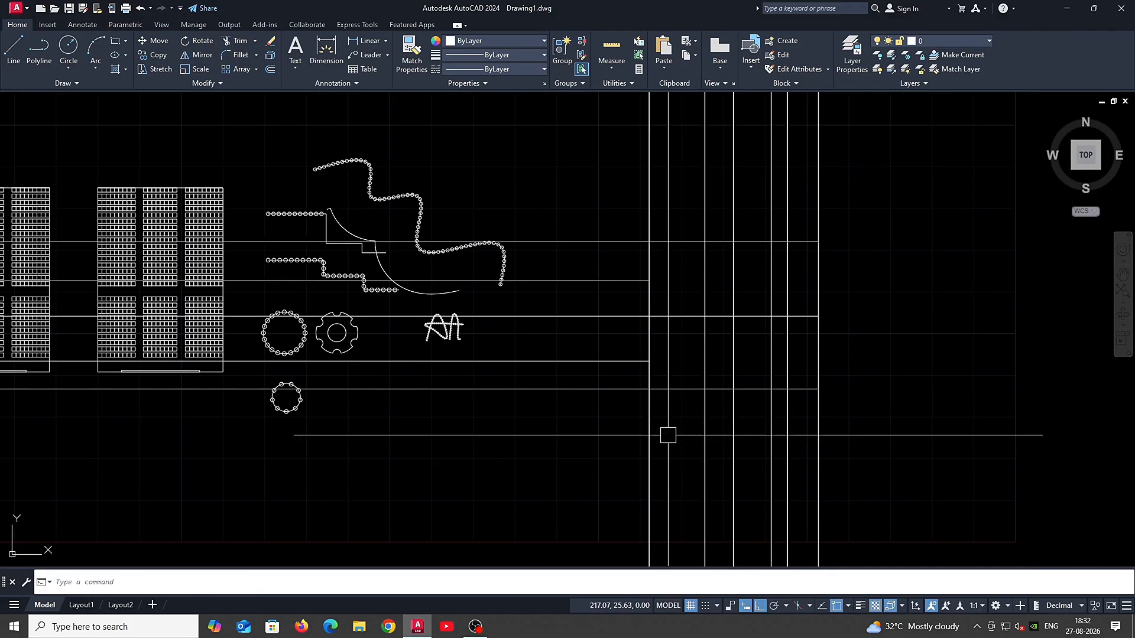
# Step: Try to trim the horizontal lines to the left of the leftmost vertical line, using it as the preselected cutting edge
pyautogui.scroll(-6, 656, 393)
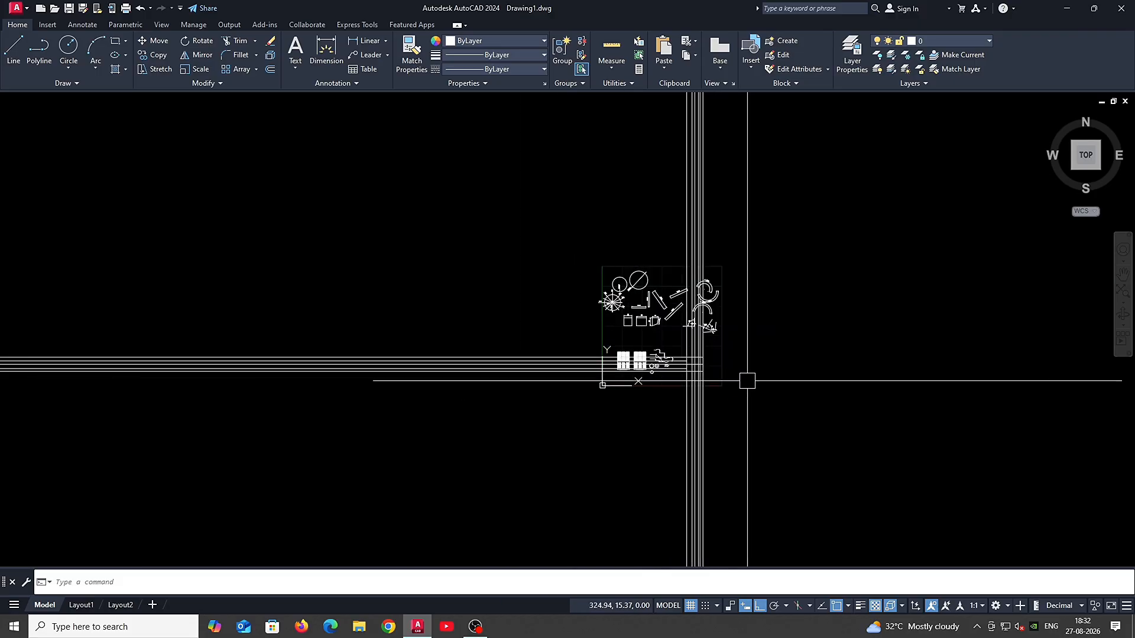
pyautogui.scroll(6, 463, 322)
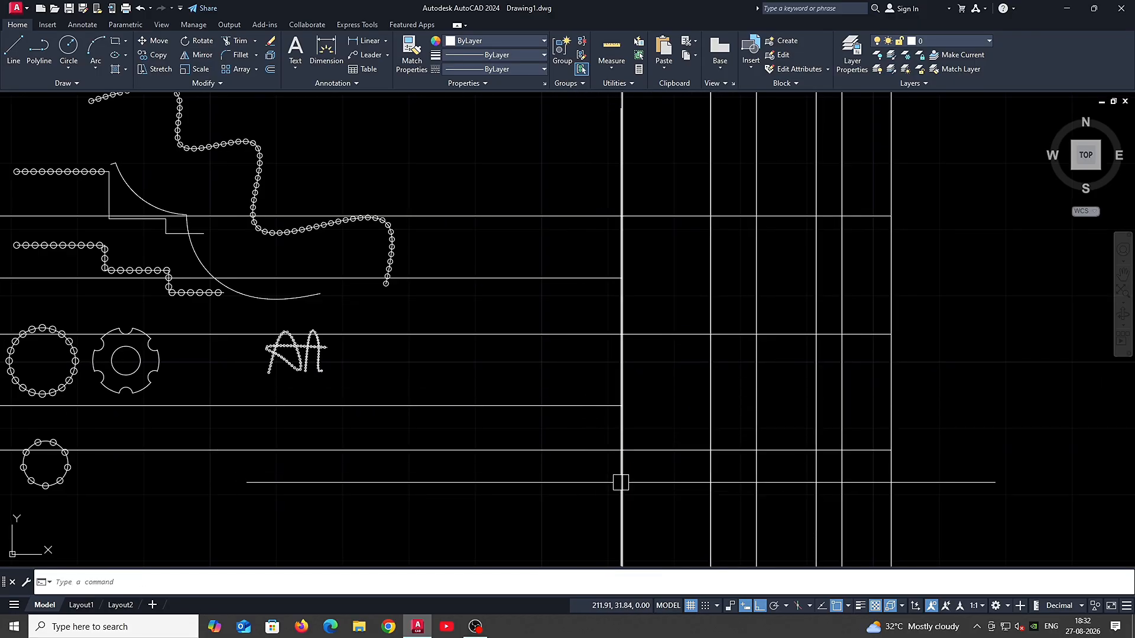
pyautogui.click(621, 481)
pyautogui.scroll(-2, 641, 469)
pyautogui.write('tr')
pyautogui.press('space')
pyautogui.click(587, 467)
pyautogui.click(549, 276)
pyautogui.press('Escape')
pyautogui.moveTo(727, 425); pyautogui.dragTo(621, 387, button='middle')
pyautogui.scroll(2, 606, 411)
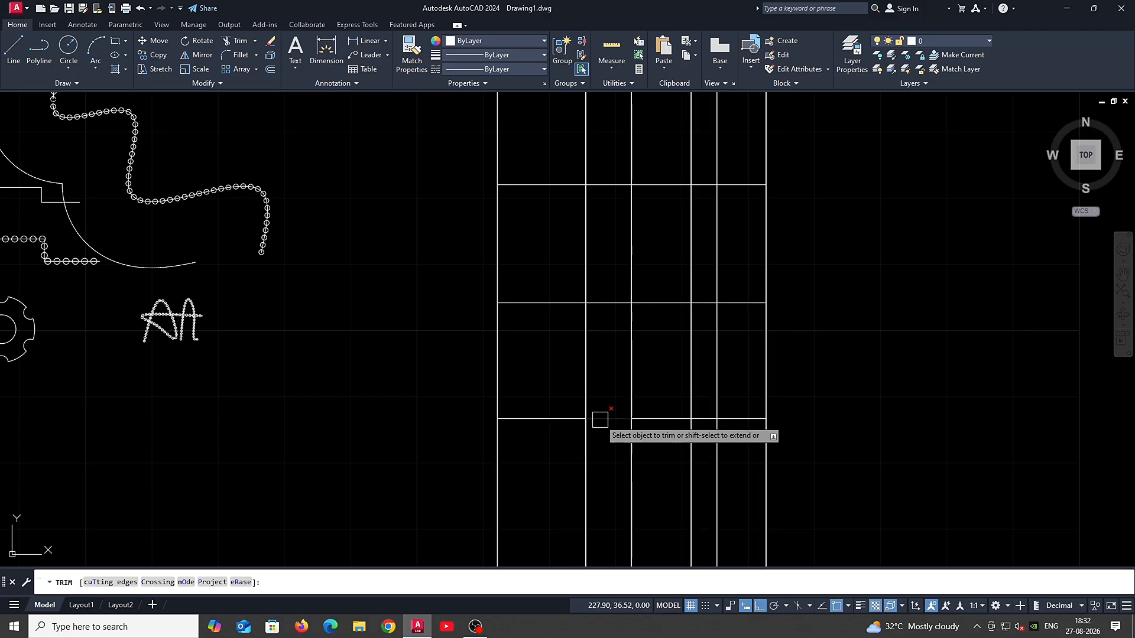
pyautogui.scroll(-3, 600, 419)
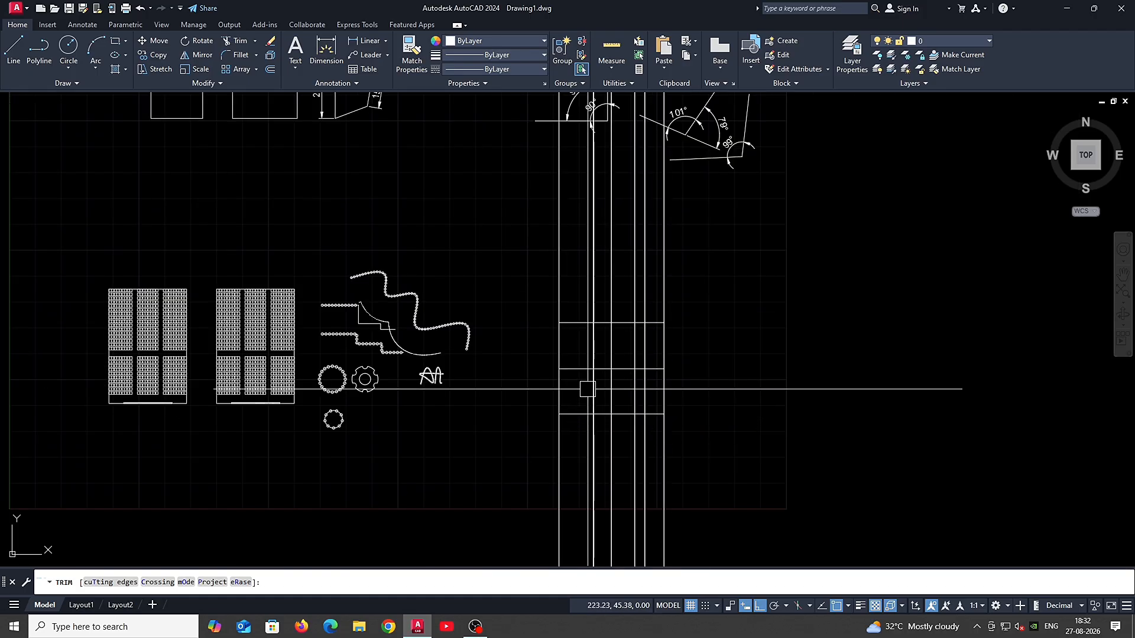
pyautogui.press('Escape')
pyautogui.scroll(3, 599, 405)
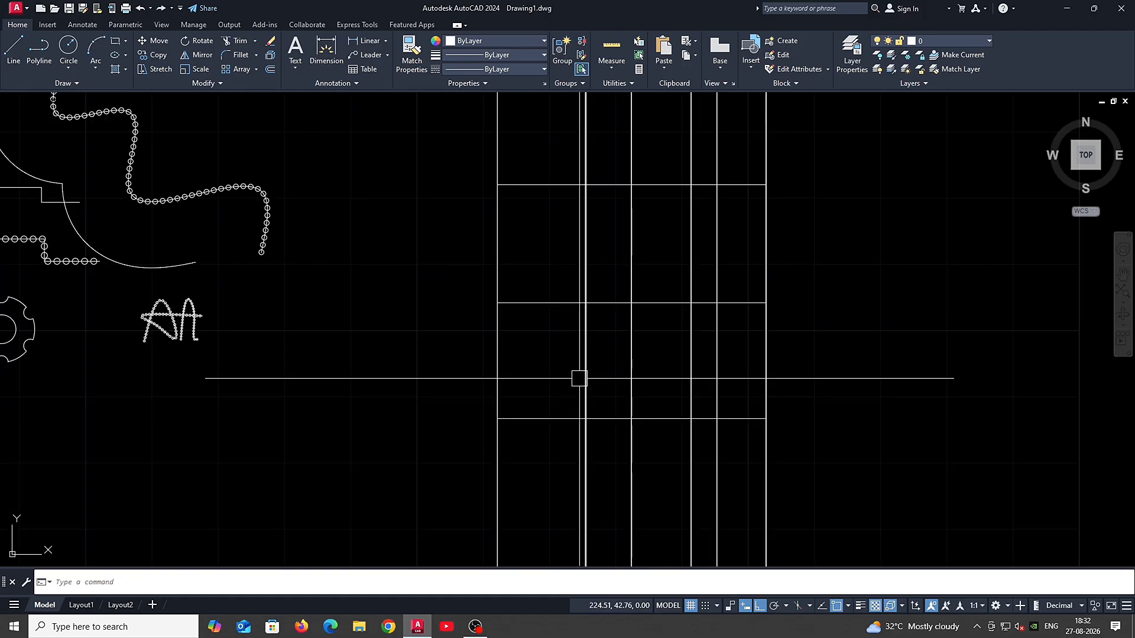
pyautogui.scroll(-2, 578, 404)
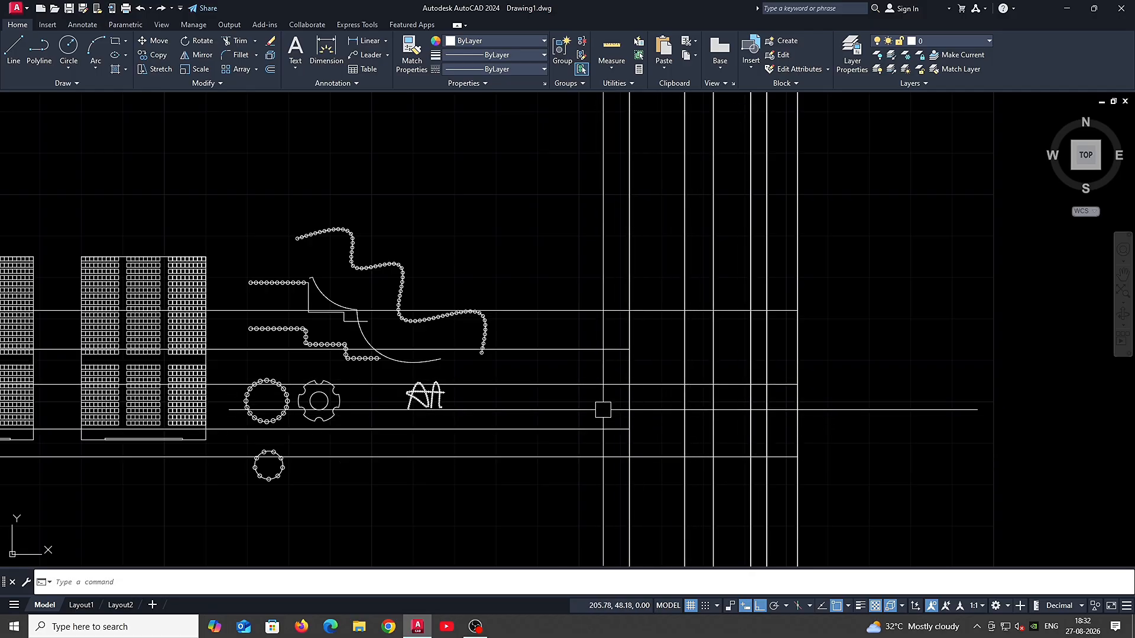
# Step: Try to fence-trim the horizontal lines left of the leftmost vertical line without preselecting a cutting edge
pyautogui.press('space')
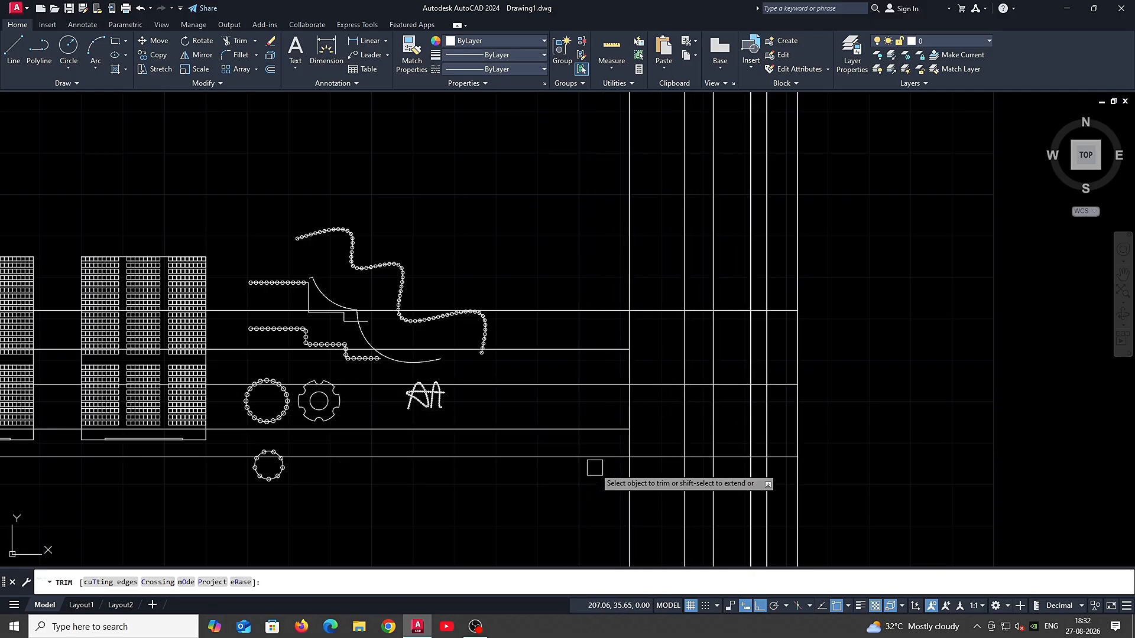
pyautogui.click(603, 495)
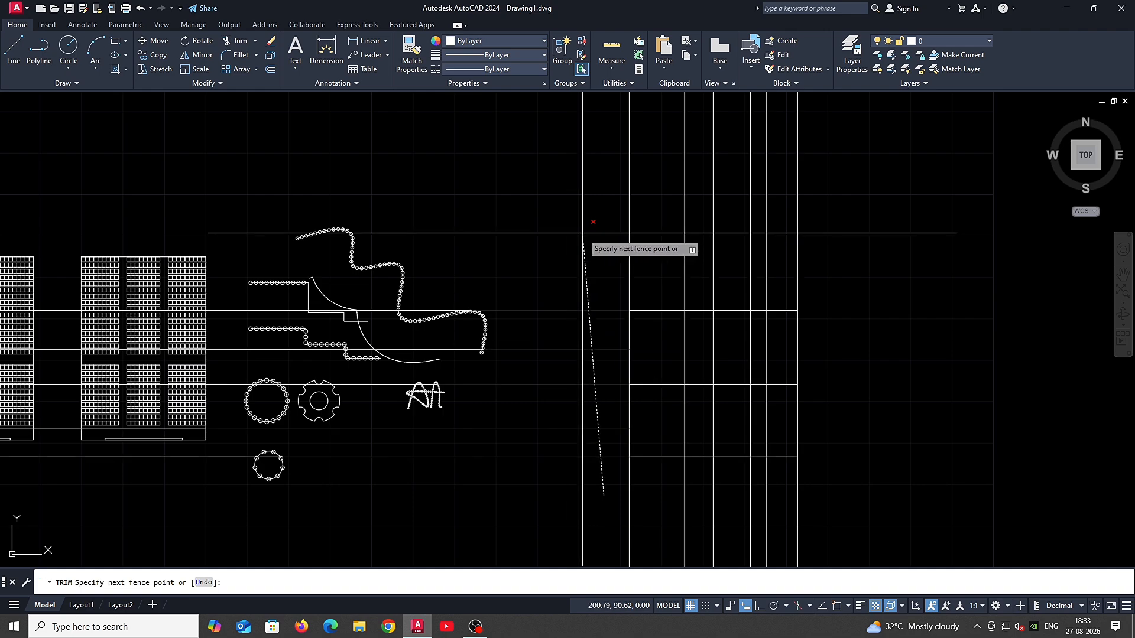
pyautogui.press('Escape')
pyautogui.press('space')
pyautogui.click(593, 492)
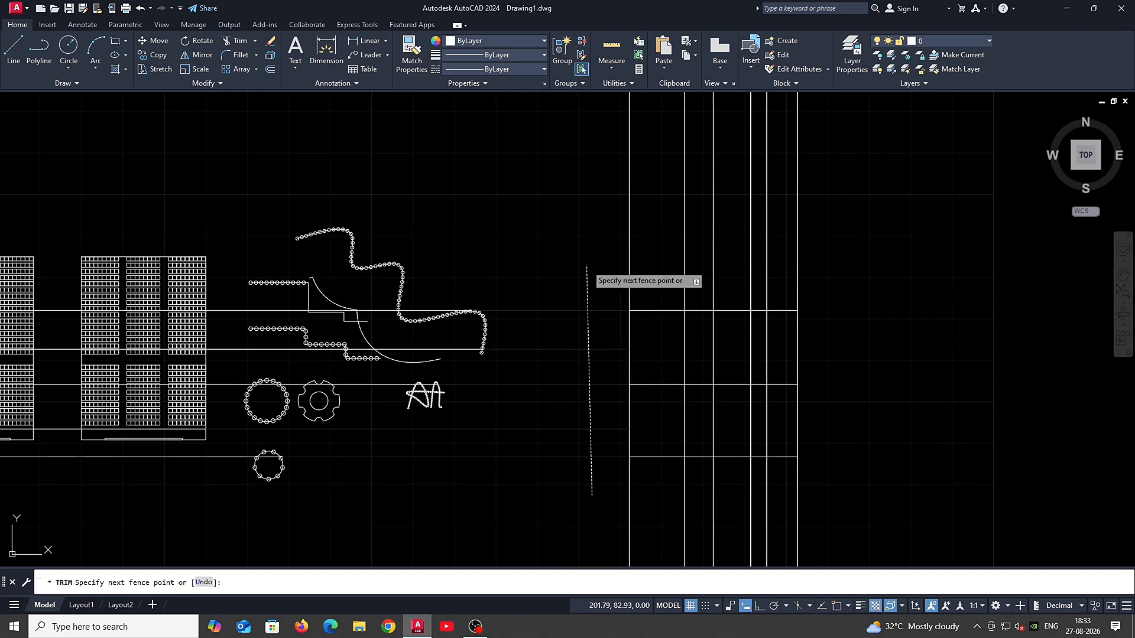
pyautogui.click(586, 261)
pyautogui.moveTo(421, 368); pyautogui.dragTo(740, 342, button='middle')
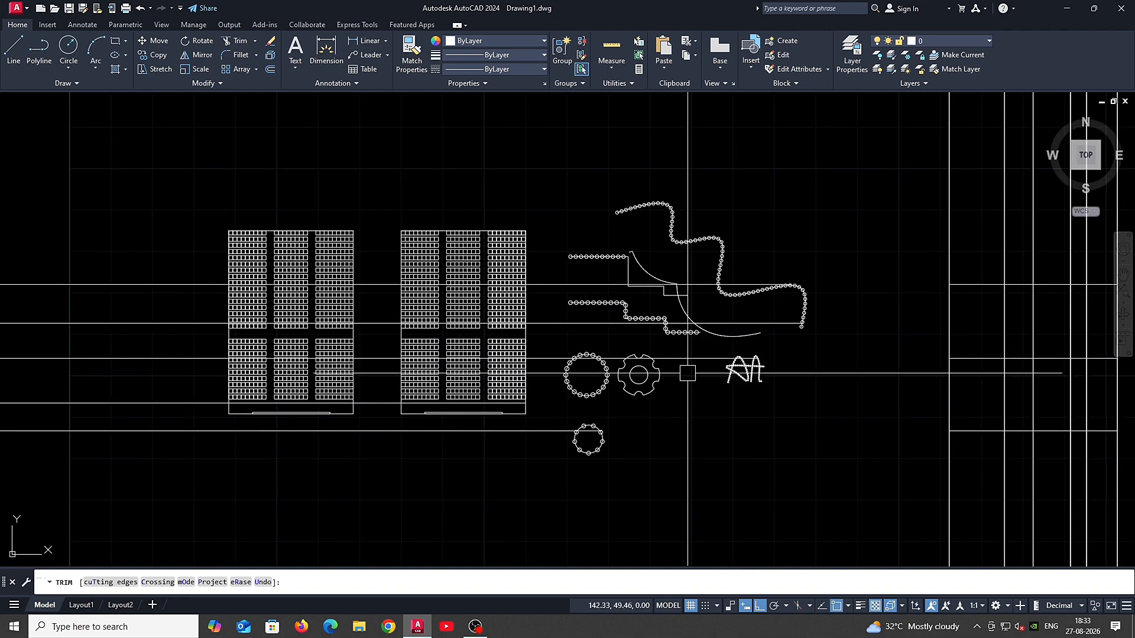
pyautogui.press('Escape')
# Step: Undo the fence trim of the horizontal lines
pyautogui.hotkey('ctrl', 'z')
pyautogui.moveTo(1032, 333); pyautogui.dragTo(711, 360, button='middle')
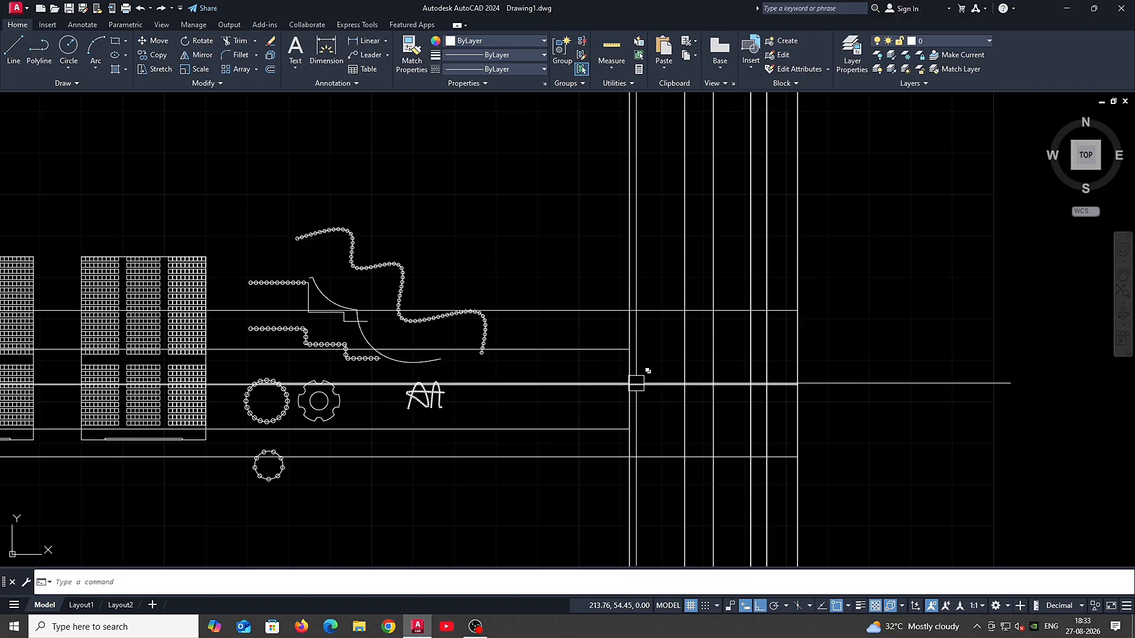
pyautogui.press('Escape')
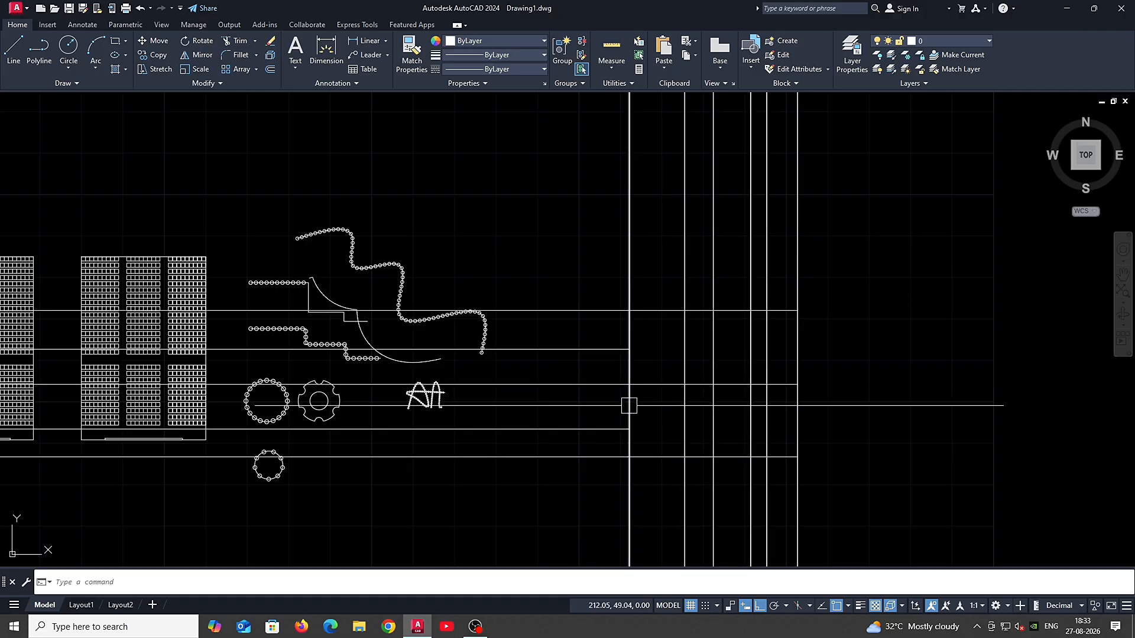
# Step: Fence-trim the horizontal lines to the left of the leftmost vertical line, using that line as the preselected cutting edge
pyautogui.click(628, 406)
pyautogui.press('space')
pyautogui.click(599, 489)
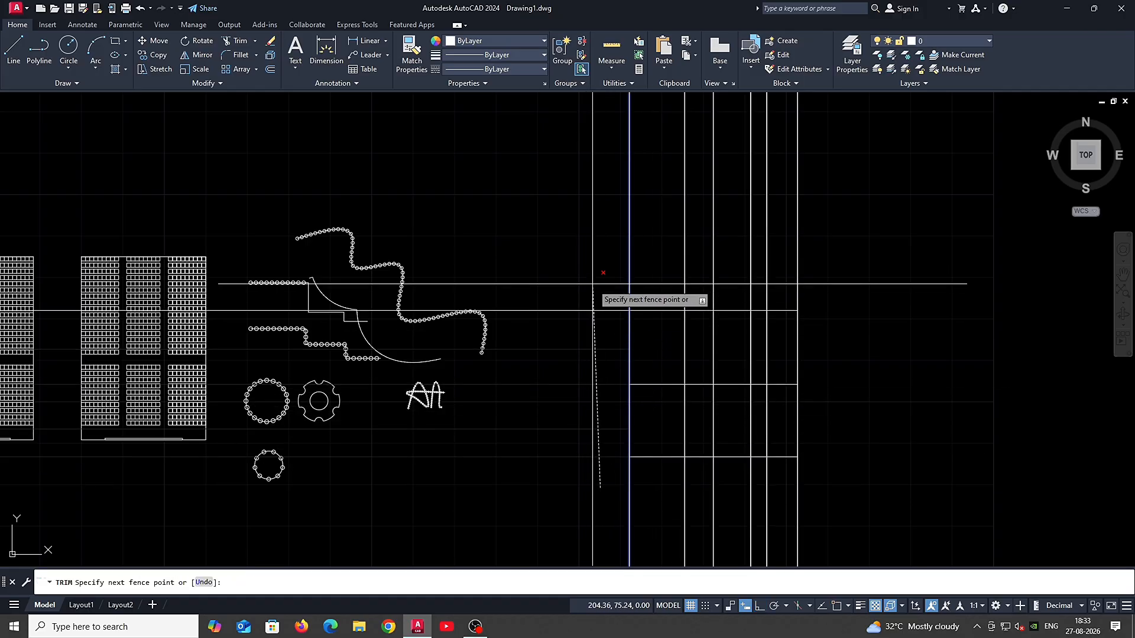
pyautogui.click(588, 270)
pyautogui.press('Escape')
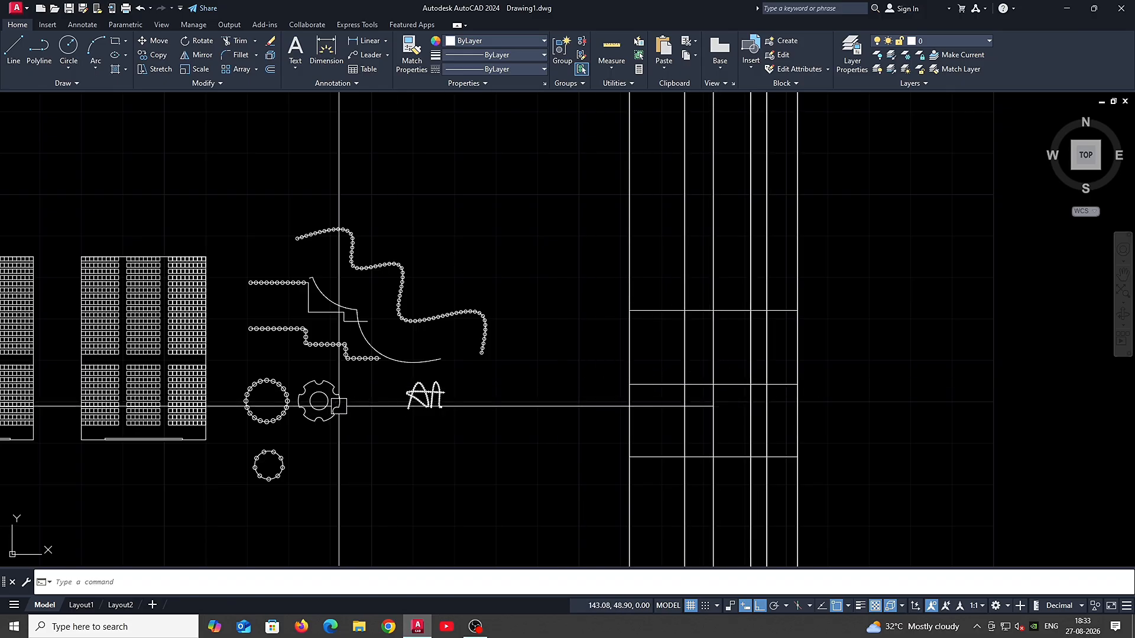
# Step: Trim away the three horizontal lines' segments between the leftmost and the fourth vertical line
pyautogui.scroll(2, 759, 405)
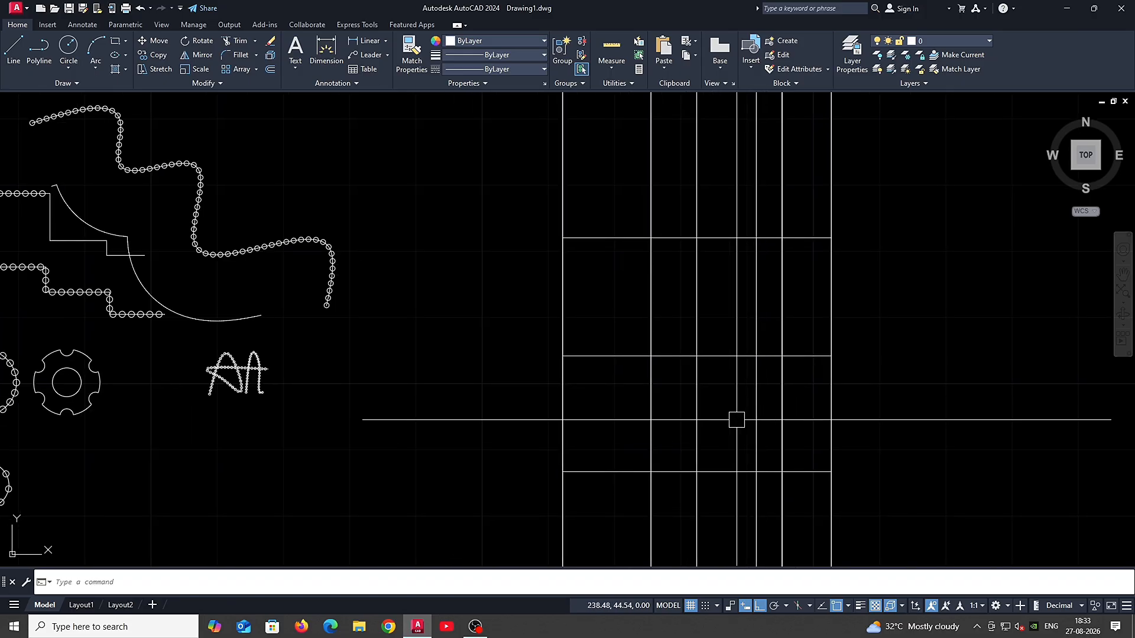
pyautogui.write('tr')
pyautogui.press('space')
pyautogui.click(617, 355)
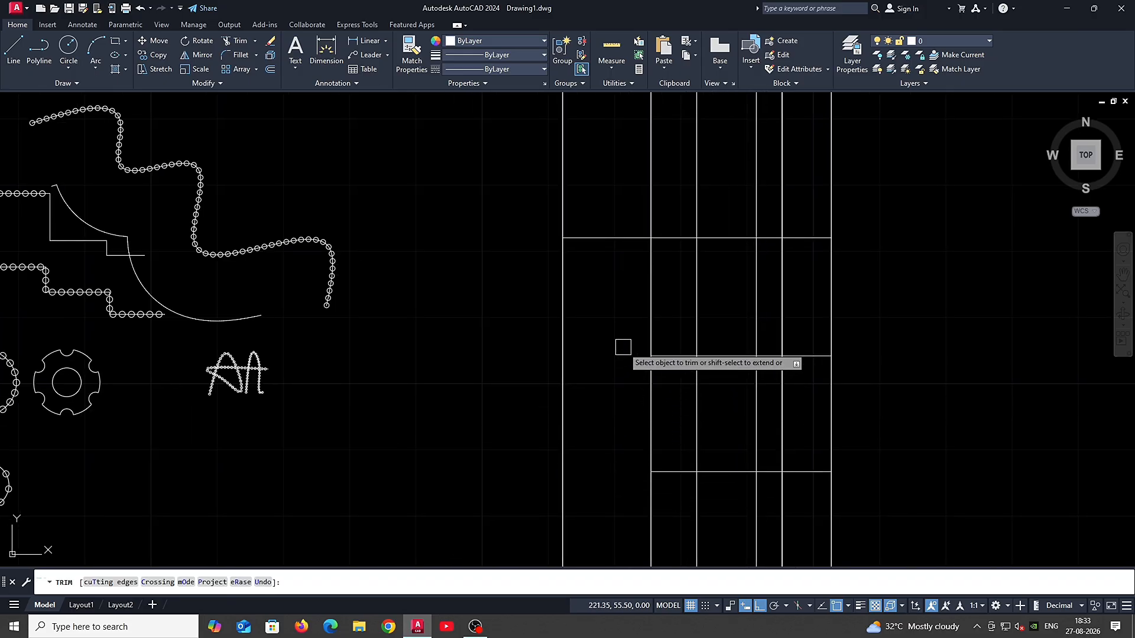
pyautogui.click(674, 355)
pyautogui.click(680, 472)
pyautogui.click(727, 356)
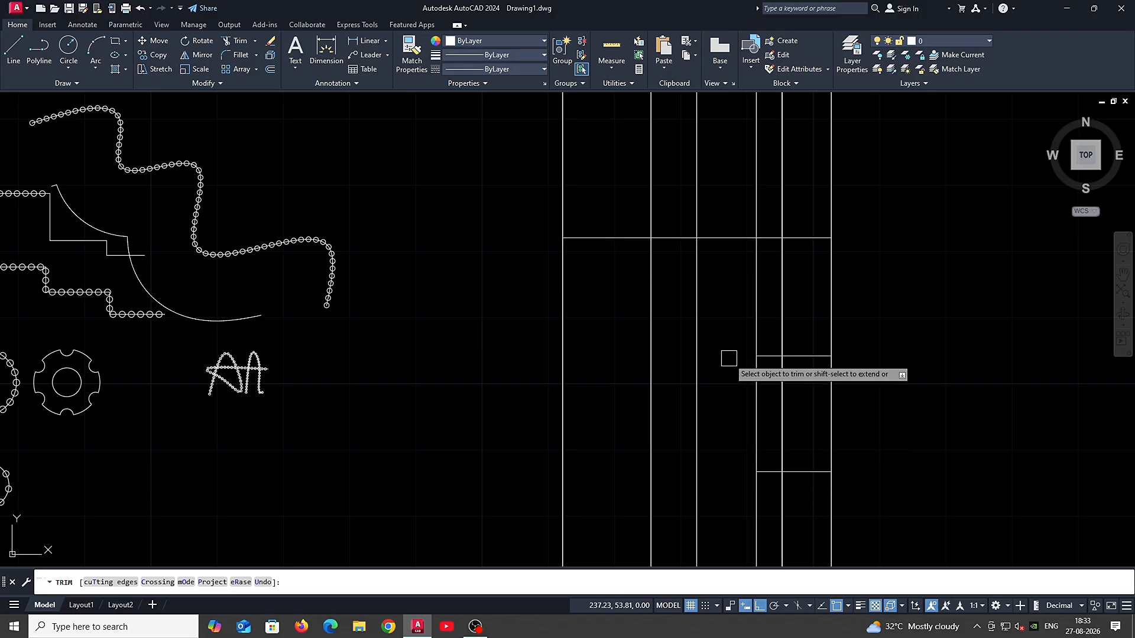
pyautogui.click(716, 237)
pyautogui.click(677, 239)
pyautogui.press('Escape')
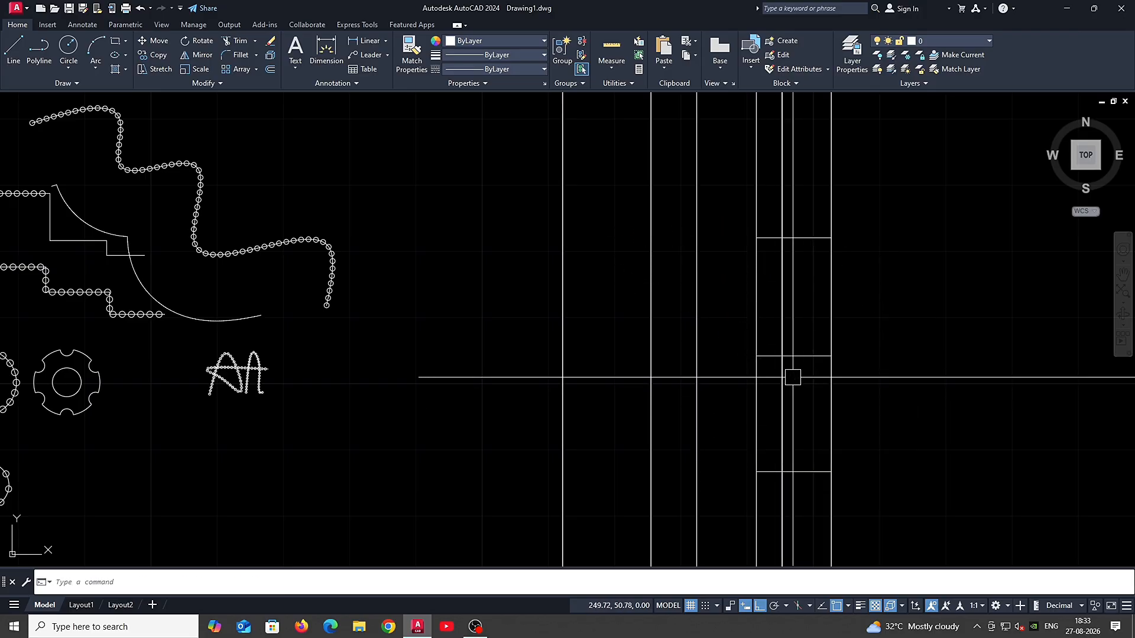
pyautogui.moveTo(604, 447); pyautogui.dragTo(599, 422, button='middle')
pyautogui.write('e')
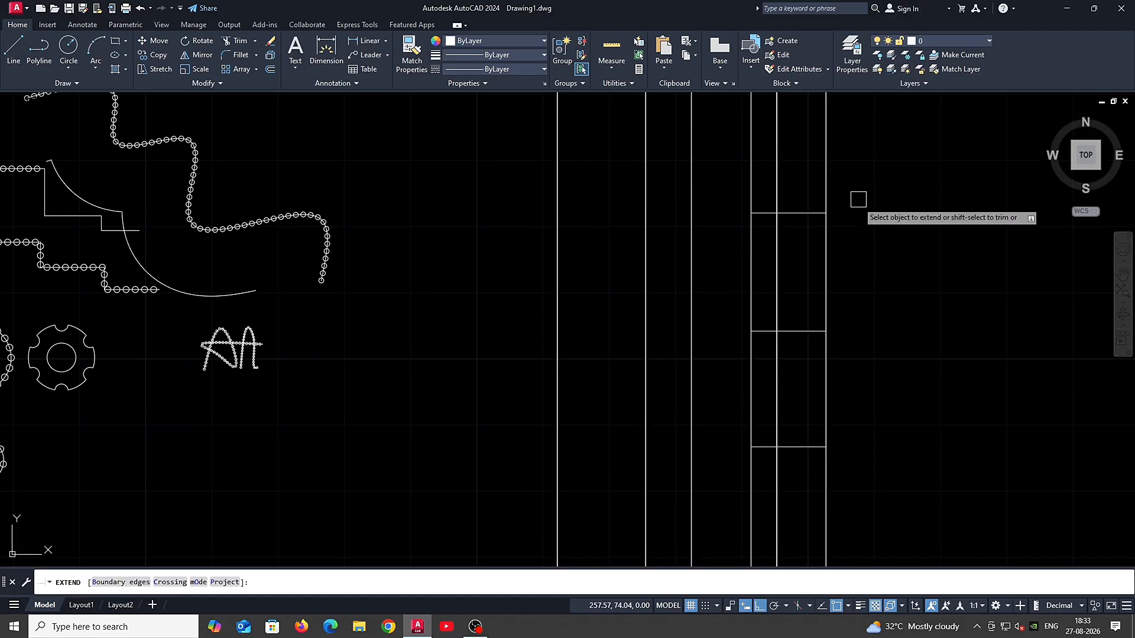
pyautogui.press('Escape')
pyautogui.click(814, 214)
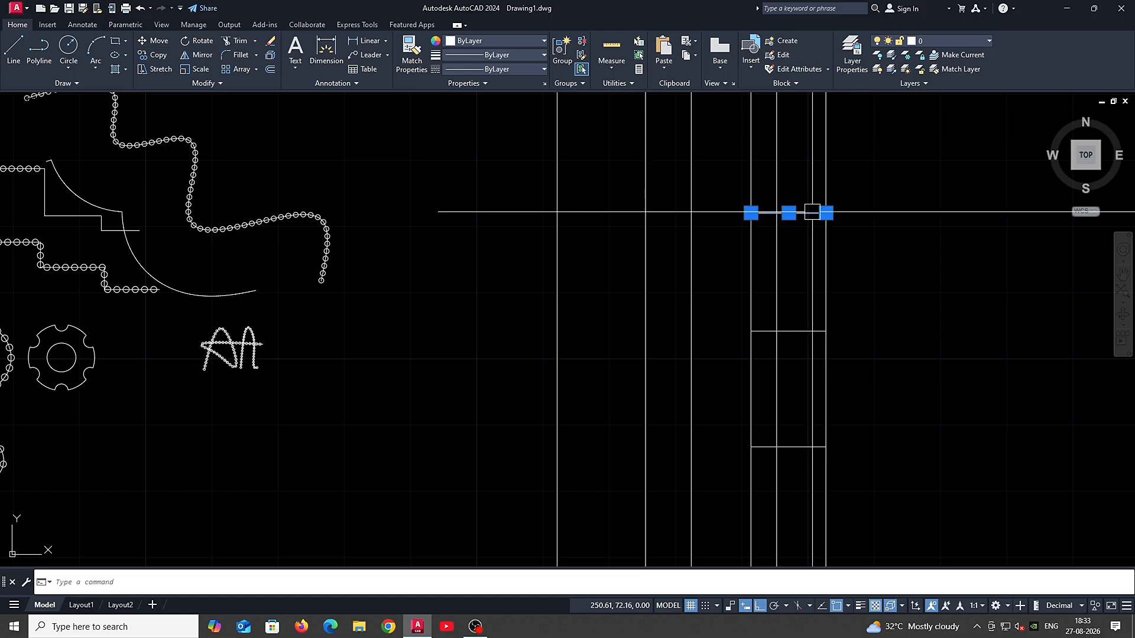
pyautogui.press('Escape')
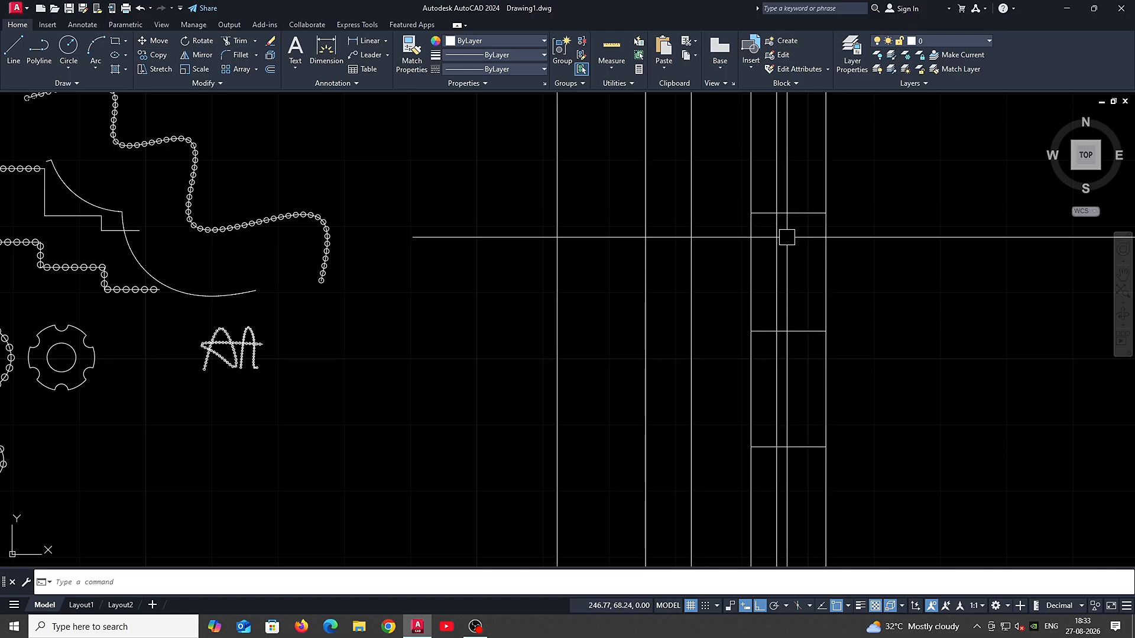
# Step: Trim the horizontal segments between the two rightmost vertical lines
pyautogui.write('tr')
pyautogui.press('Return')
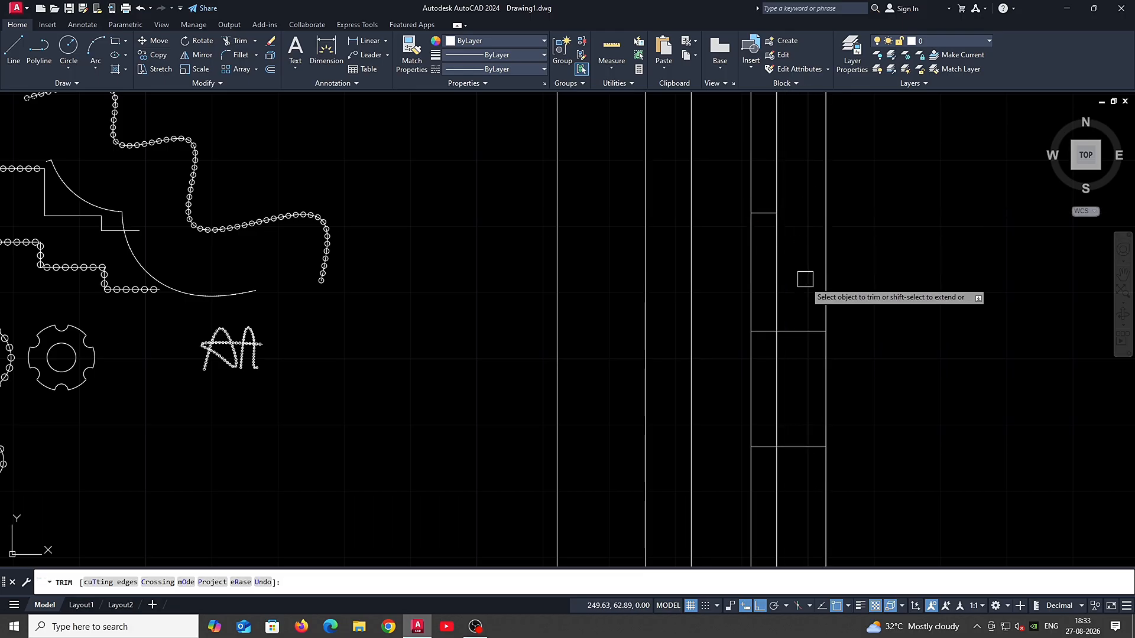
pyautogui.click(805, 448)
pyautogui.press('Escape')
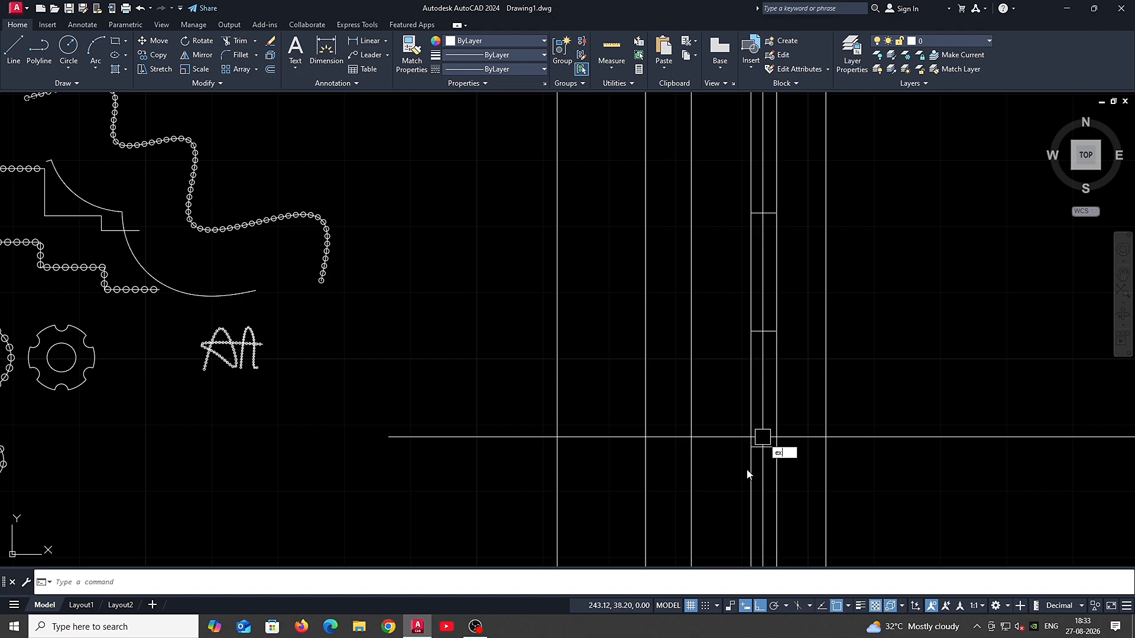
# Step: Try to extend the lowest horizontal segment leftward to the third vertical line and rightward to the rightmost one, without preselecting a boundary
pyautogui.write('ex')
pyautogui.press('Return')
pyautogui.scroll(5, 762, 438)
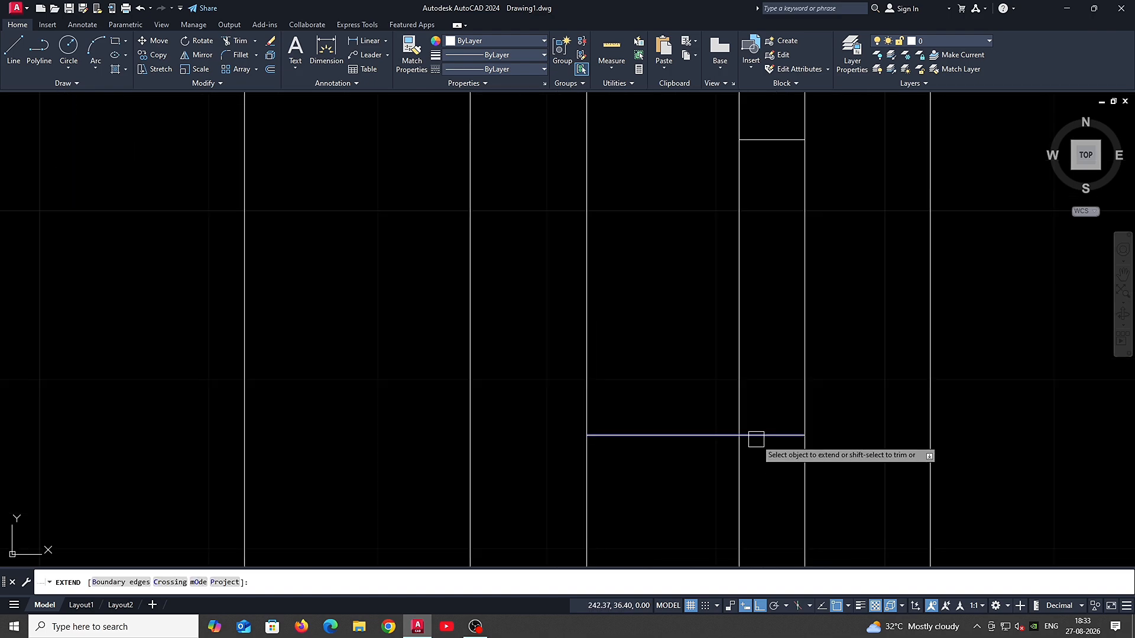
pyautogui.click(804, 434)
pyautogui.scroll(-4, 781, 450)
# Step: Try to extend the middle horizontal segment to both outermost vertical lines and the lowest one to the leftmost, boundary by boundary
pyautogui.scroll(2, 779, 277)
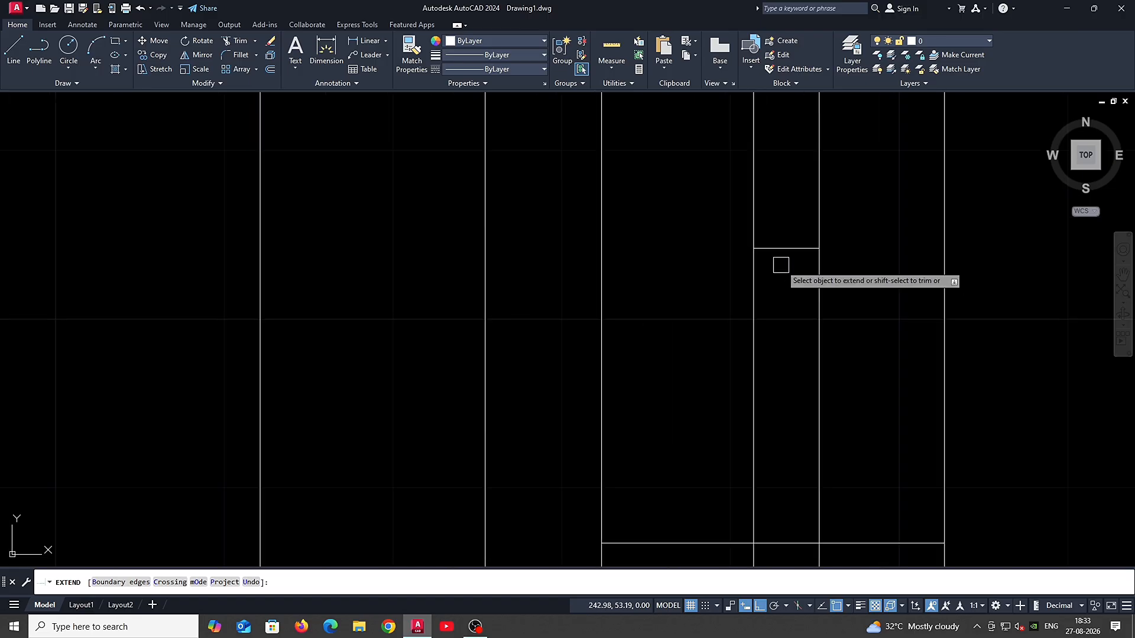
pyautogui.click(781, 251)
pyautogui.click(800, 248)
pyautogui.click(650, 248)
pyautogui.scroll(-2, 683, 301)
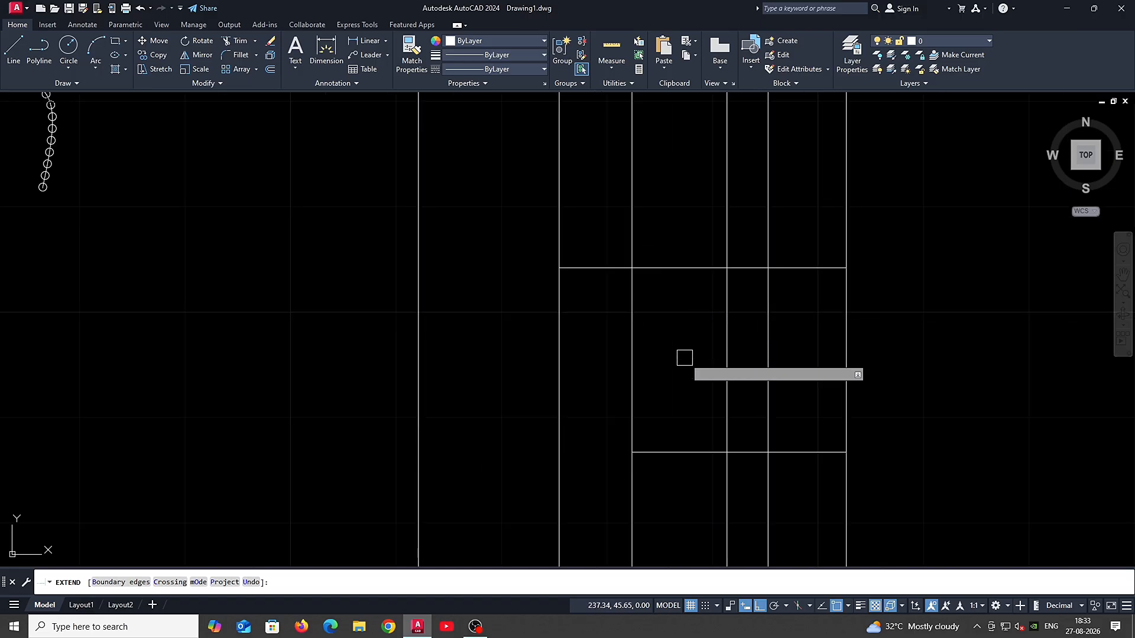
pyautogui.click(590, 267)
pyautogui.click(609, 452)
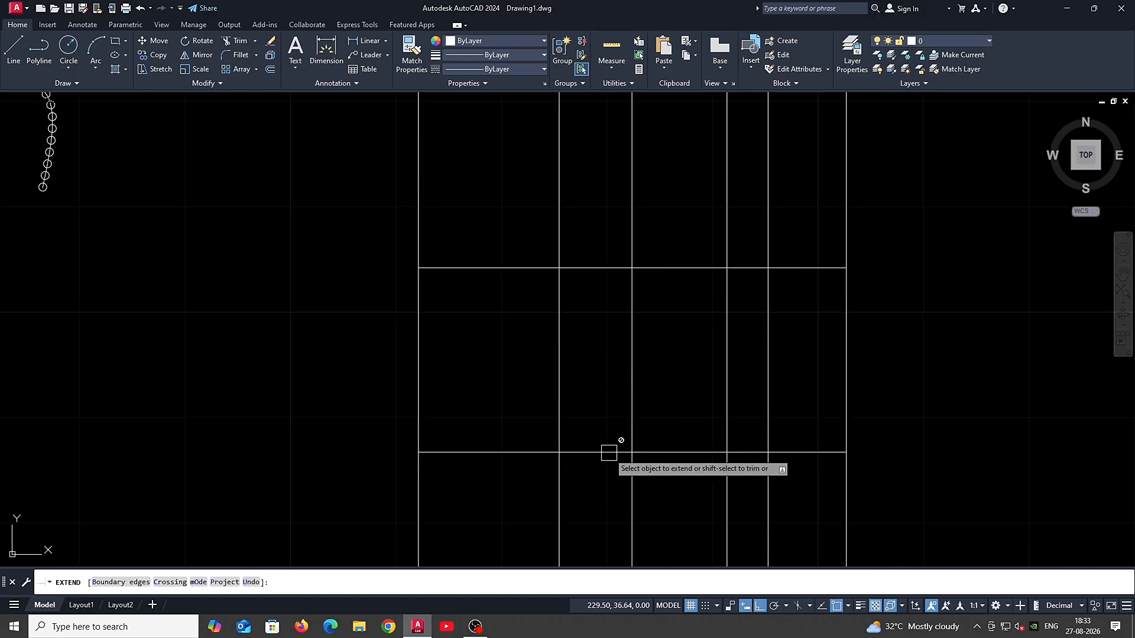
# Step: Undo the boundary-by-boundary extensions of the middle and lowest horizontal segments
pyautogui.hotkey('ctrl', 'z')
pyautogui.hotkey('ctrl', 'z')
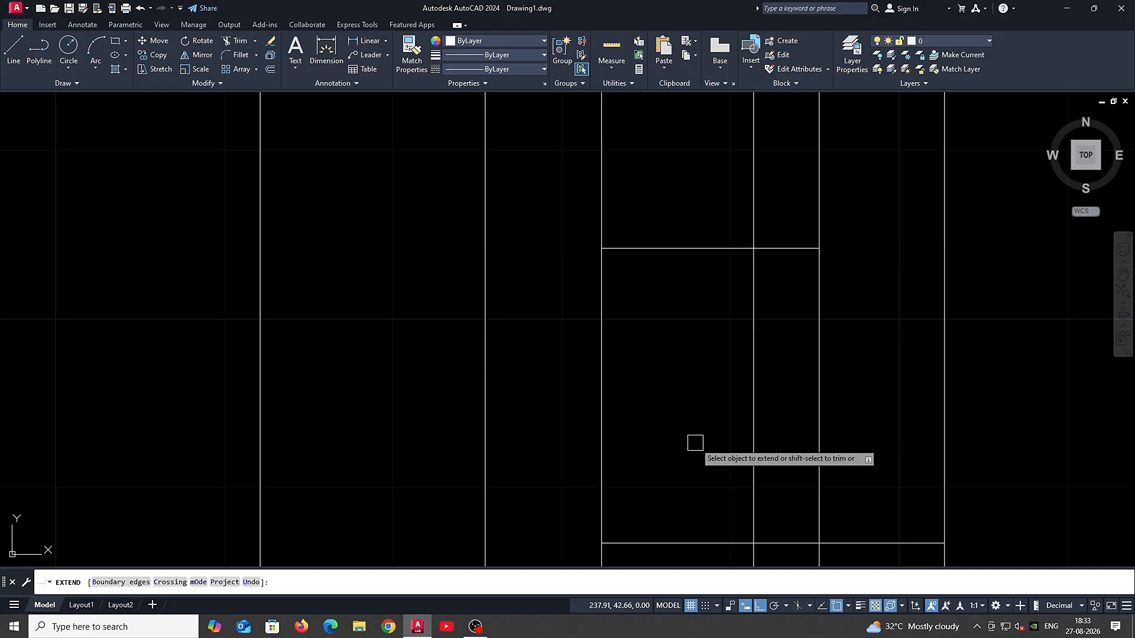
pyautogui.scroll(-4, 695, 443)
pyautogui.press('Escape')
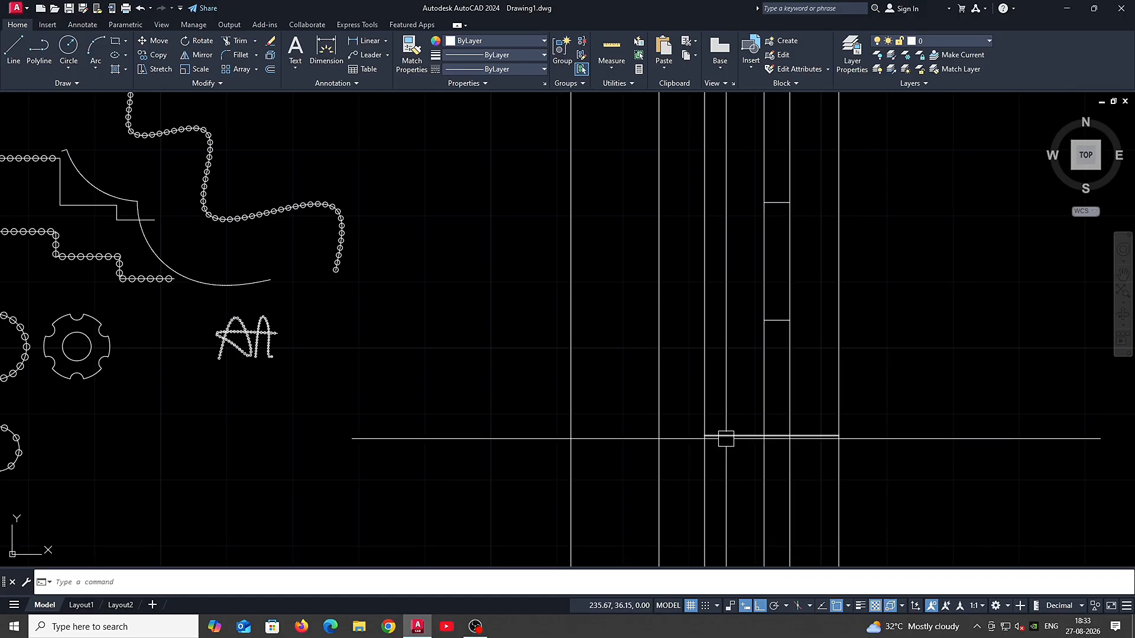
pyautogui.press('Escape')
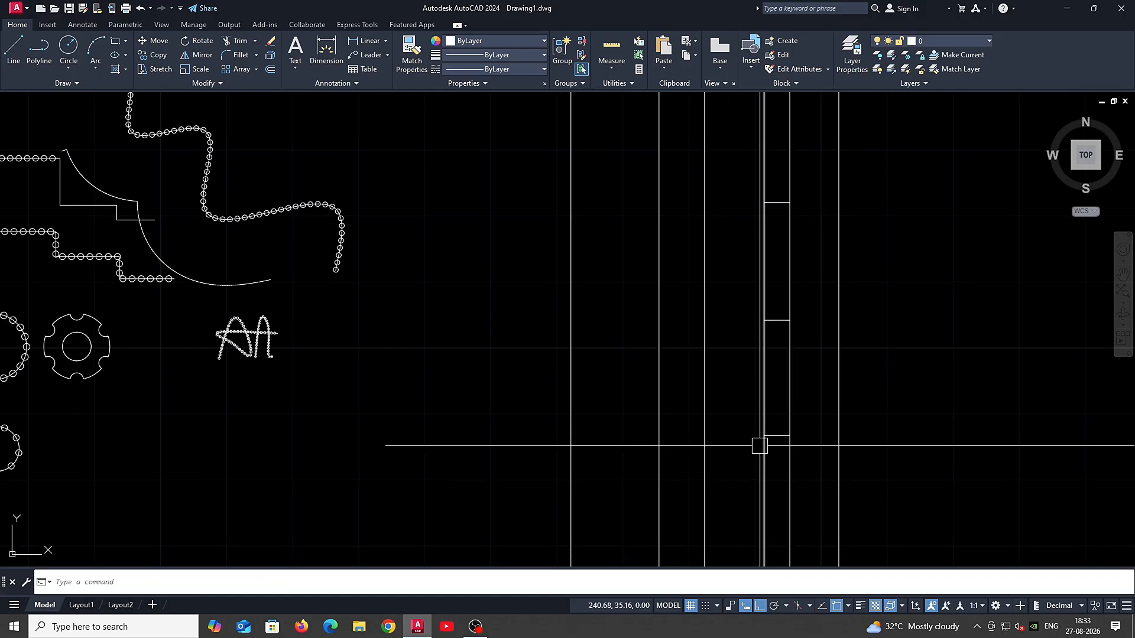
# Step: Extend all three horizontal segments directly to the leftmost vertical line, using it as the preselected boundary edge
pyautogui.press('Return')
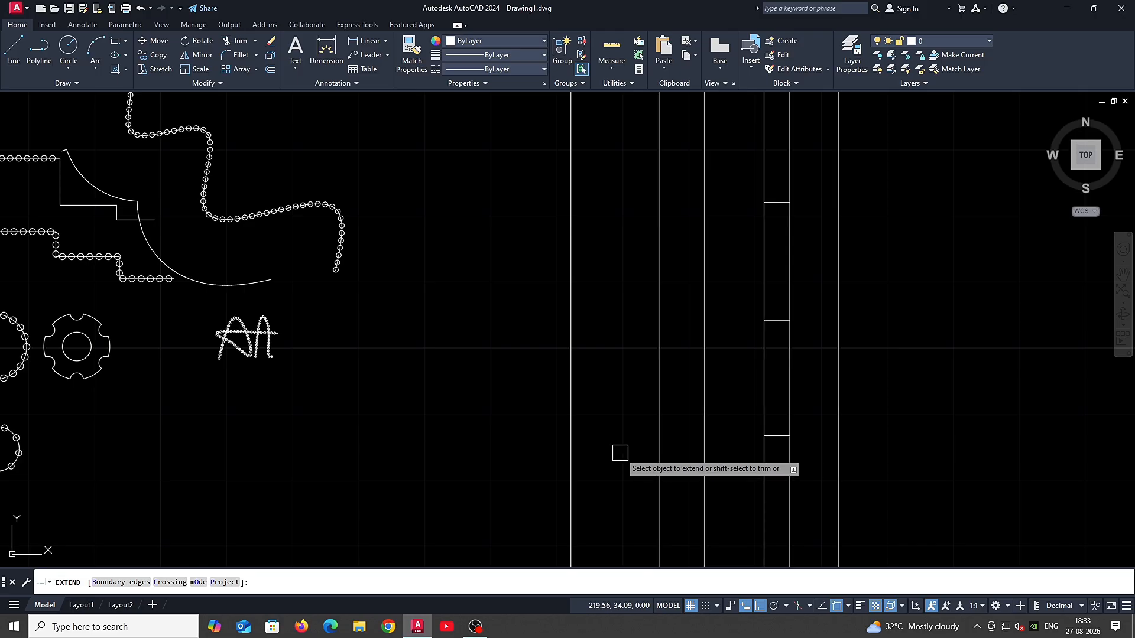
pyautogui.press('Escape')
pyautogui.click(572, 445)
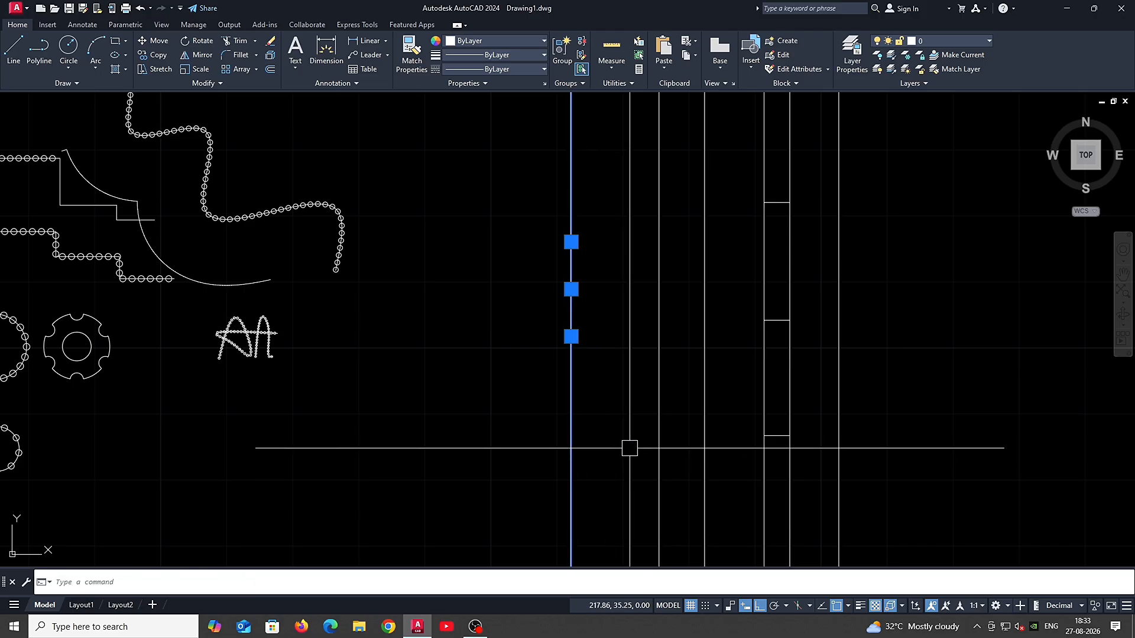
pyautogui.press('Return')
pyautogui.scroll(4, 786, 443)
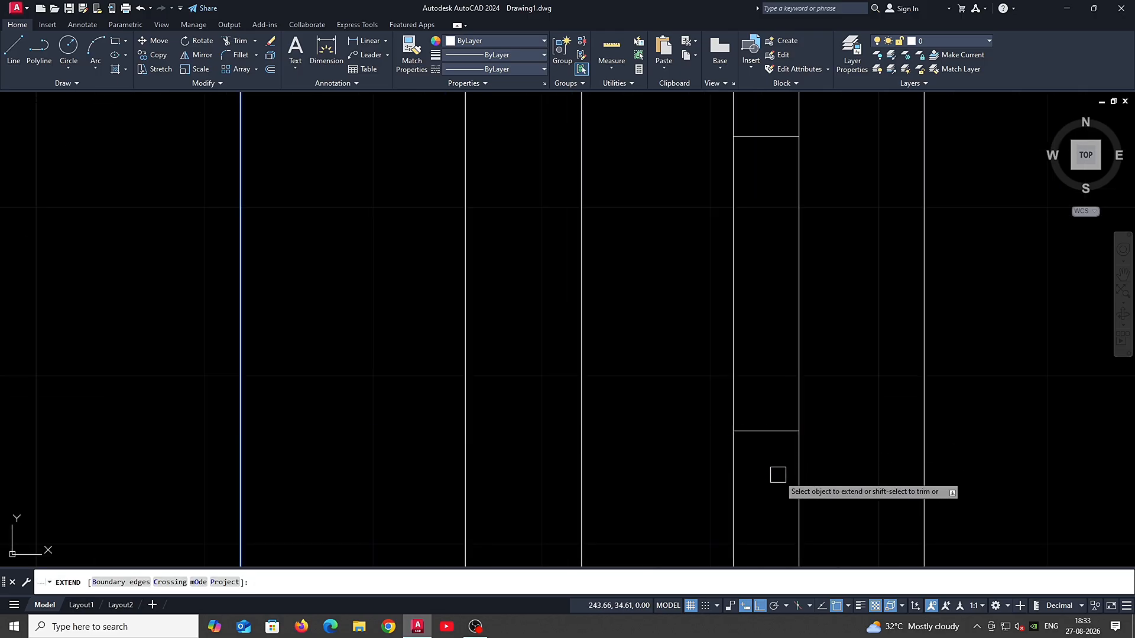
pyautogui.click(748, 433)
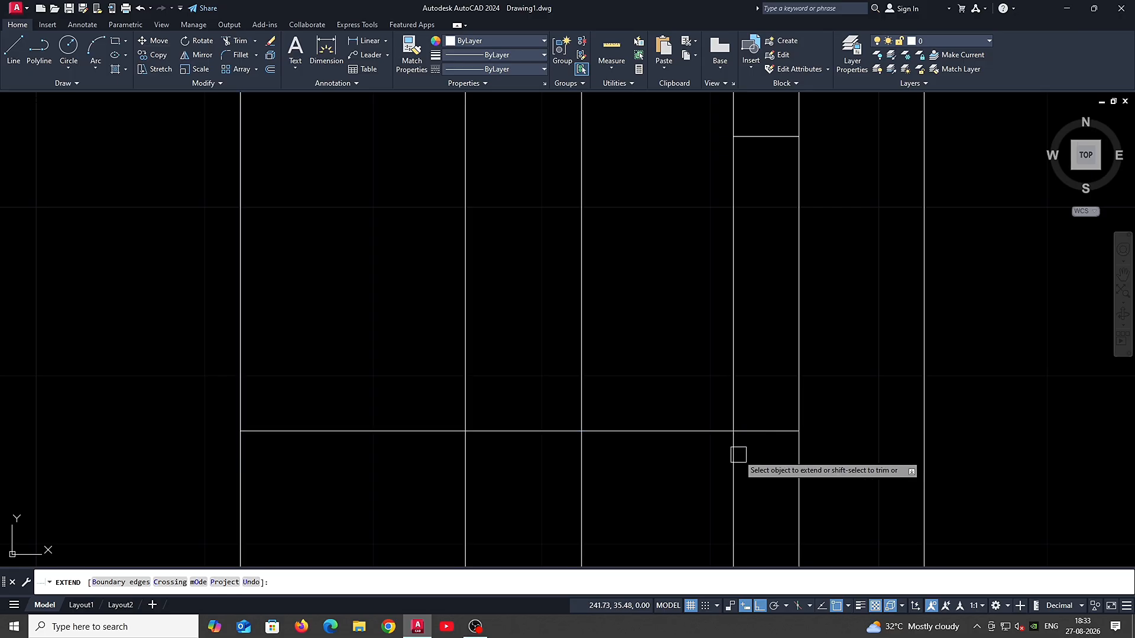
pyautogui.scroll(-2, 738, 455)
pyautogui.scroll(-2, 758, 261)
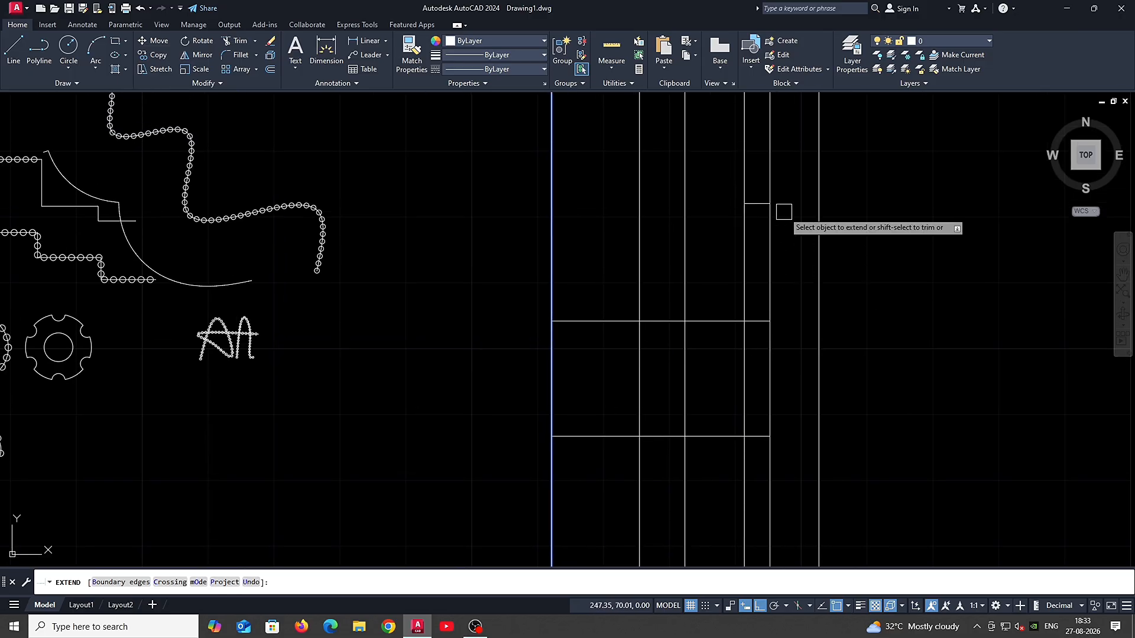
pyautogui.scroll(3, 769, 204)
pyautogui.click(724, 199)
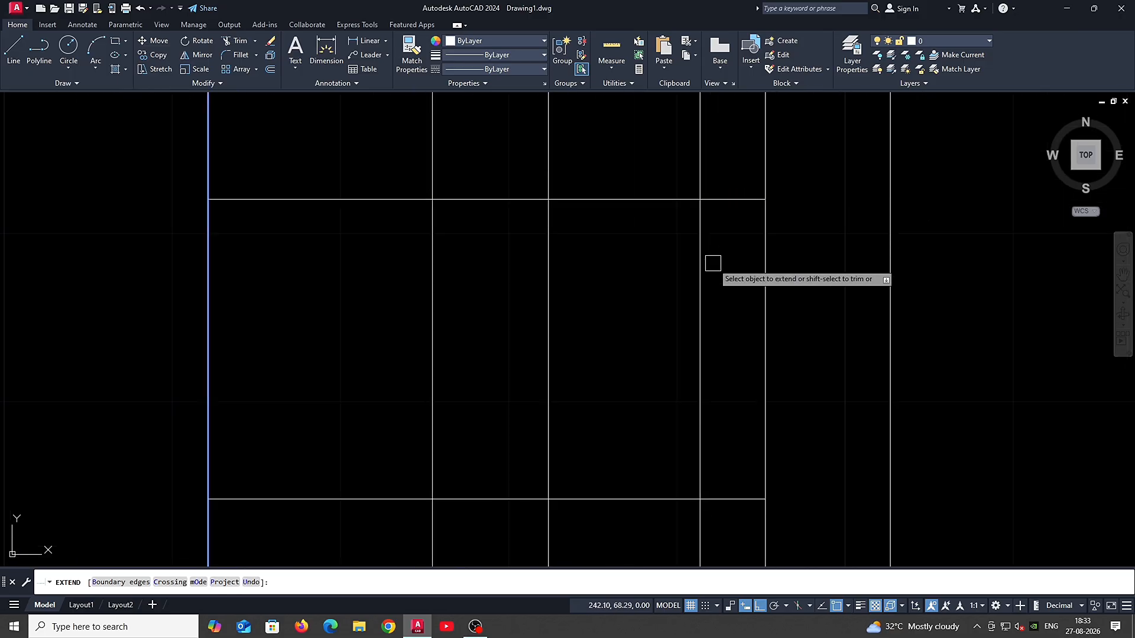
pyautogui.scroll(-4, 713, 263)
pyautogui.press('Escape')
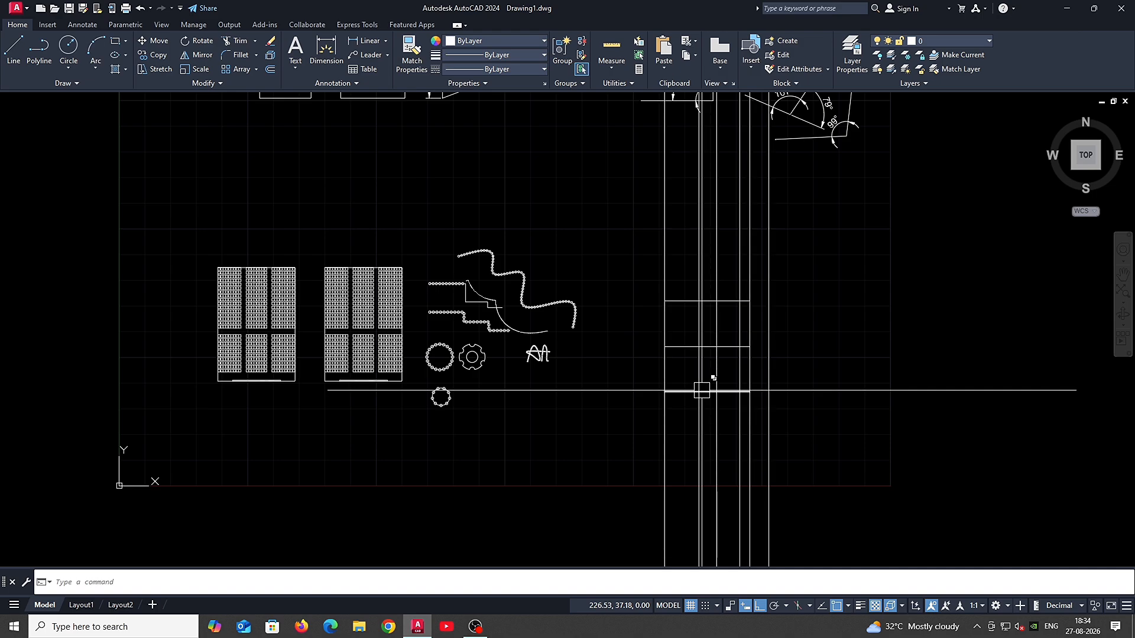
# Step: Delete the whole practice grid of vertical and horizontal lines with a crossing selection
pyautogui.click(649, 236)
pyautogui.click(880, 434)
pyautogui.click(862, 445)
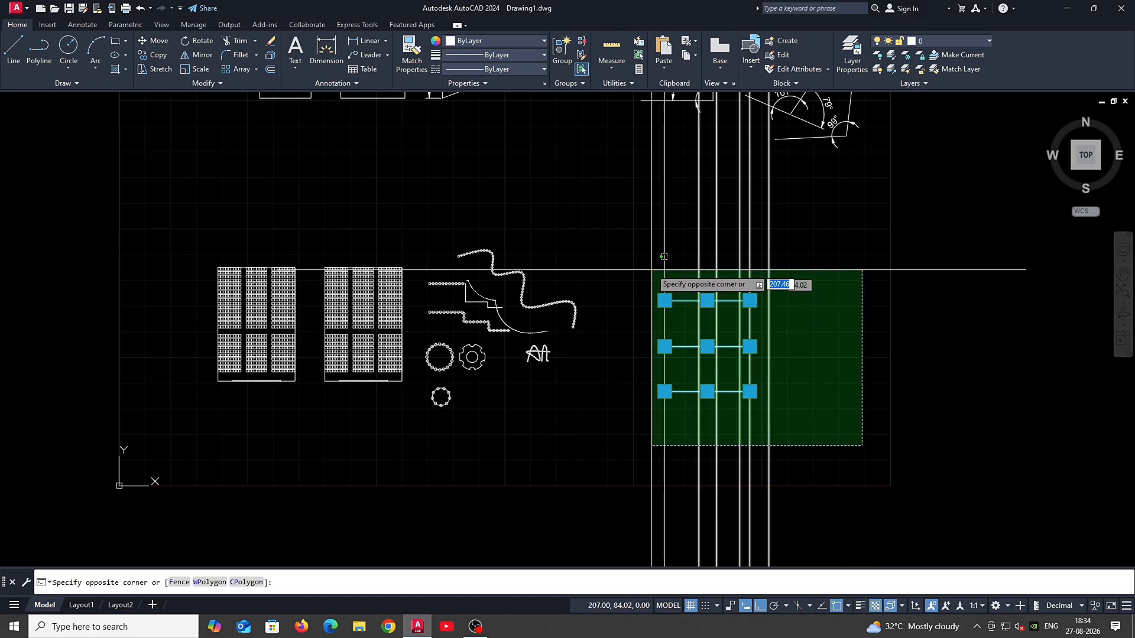
pyautogui.click(663, 256)
pyautogui.press('Delete')
pyautogui.moveTo(749, 410); pyautogui.dragTo(739, 464, button='middle')
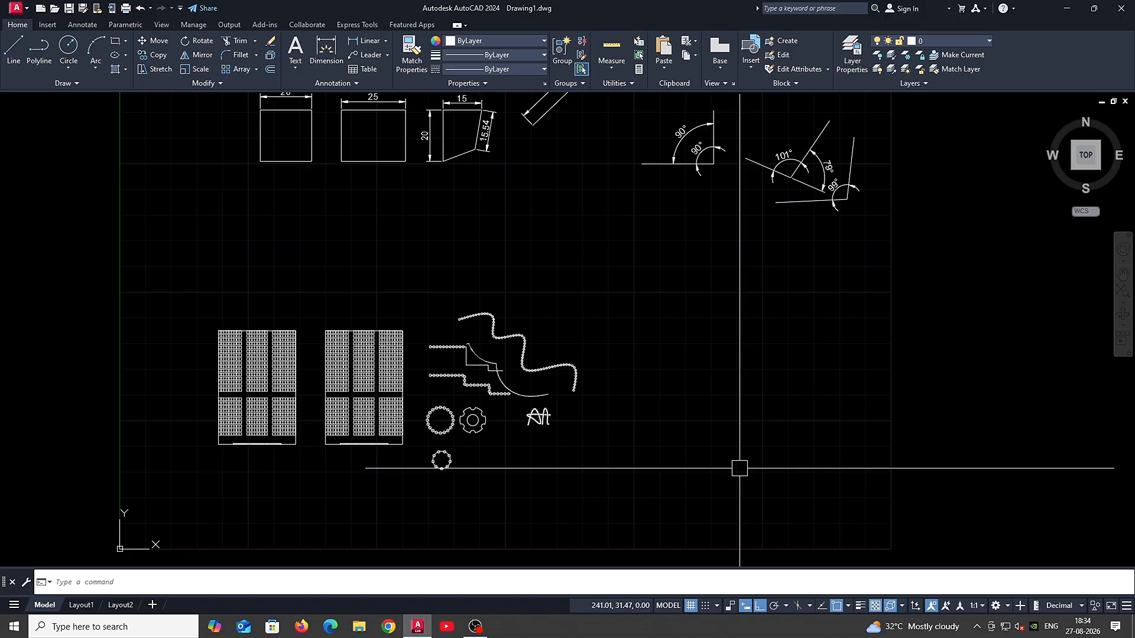
# Step: Draw a short horizontal line in the empty area to the right of the wavy polyline
pyautogui.moveTo(675, 365); pyautogui.dragTo(633, 324, button='middle')
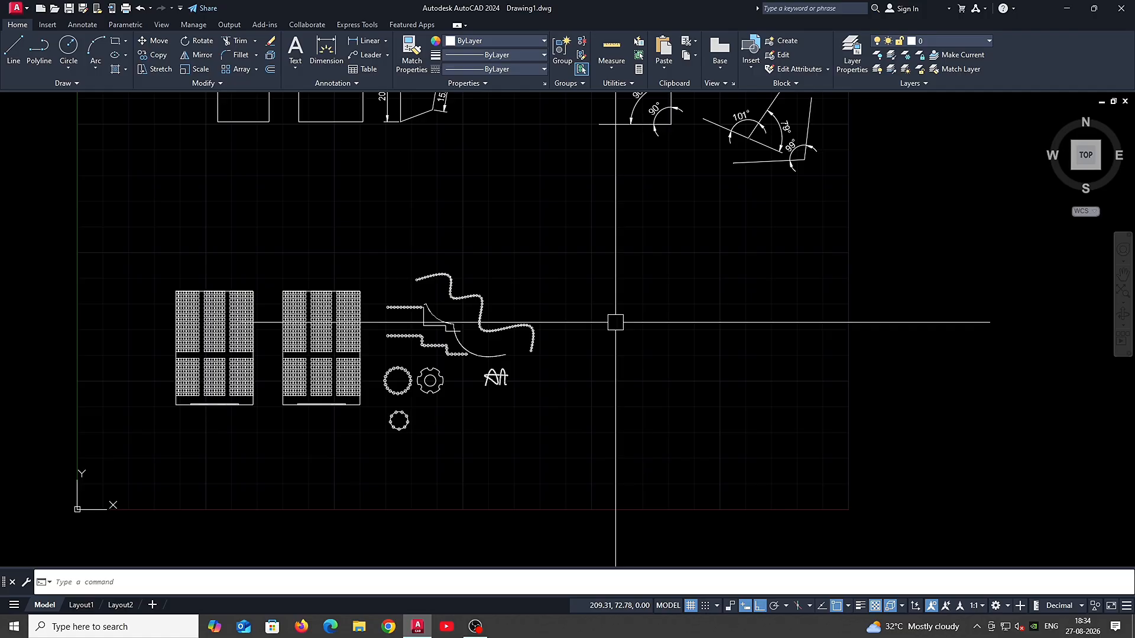
pyautogui.moveTo(641, 329); pyautogui.dragTo(618, 341, button='middle')
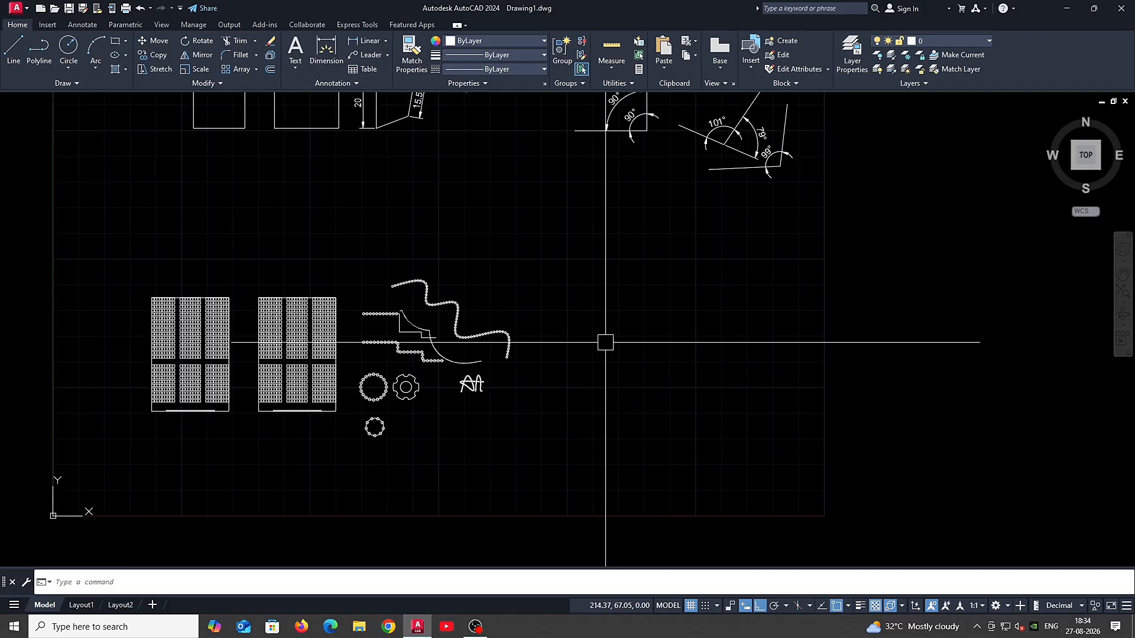
pyautogui.write('l')
pyautogui.press('space')
pyautogui.click(585, 354)
pyautogui.click(647, 360)
pyautogui.press('space')
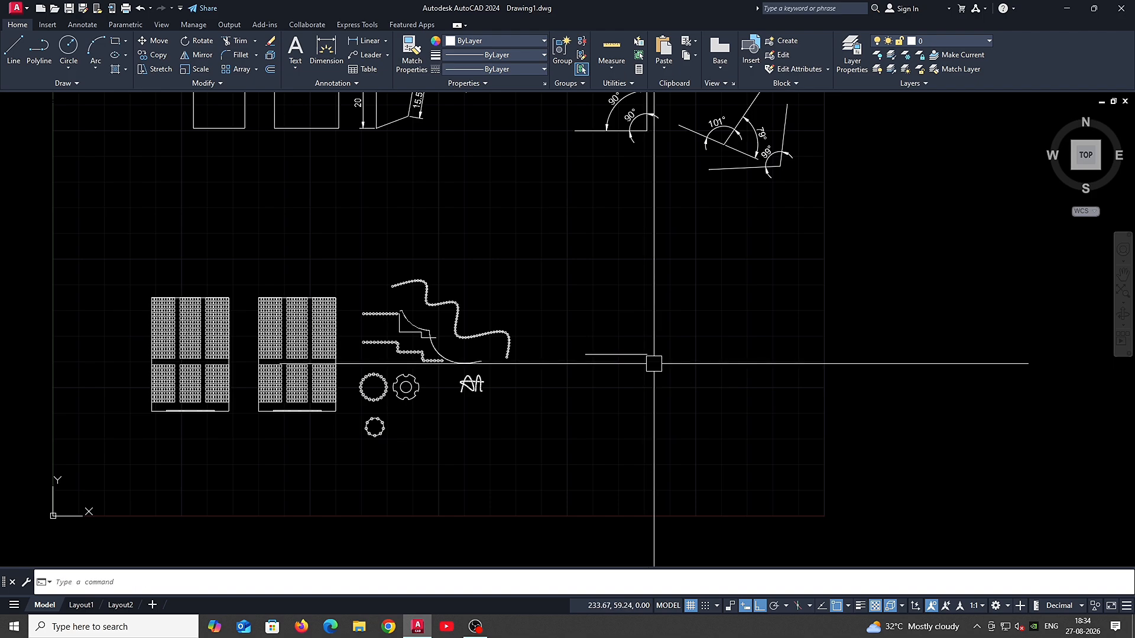
pyautogui.scroll(2, 654, 363)
# Step: Draw a longer collinear line from the first line's right endpoint and move its start point rightward to leave a gap
pyautogui.press('space')
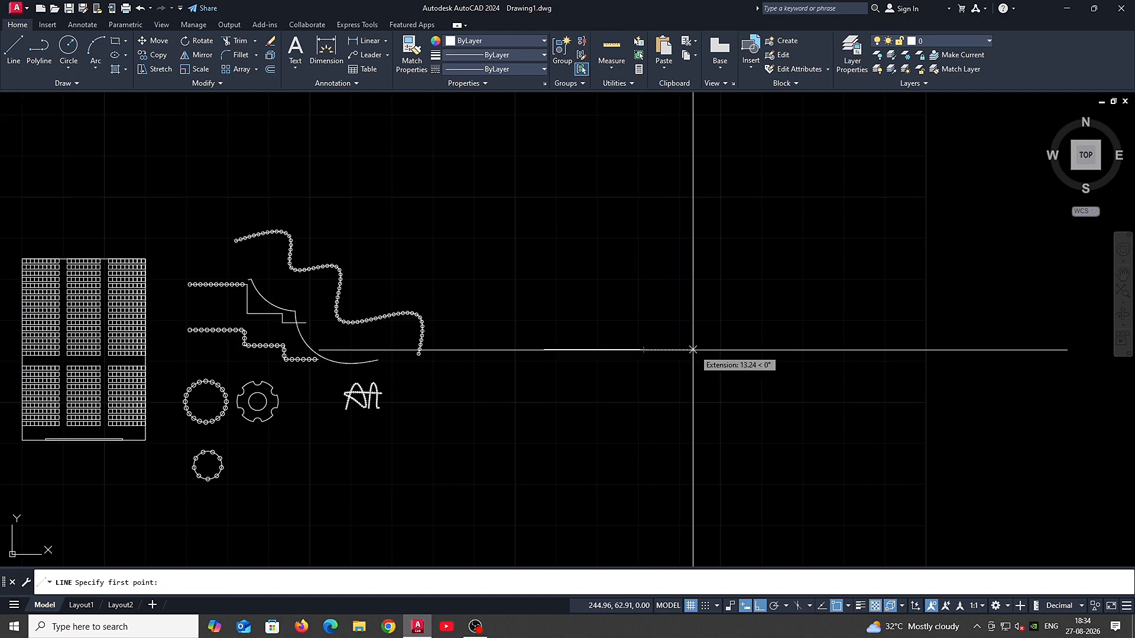
pyautogui.press('space')
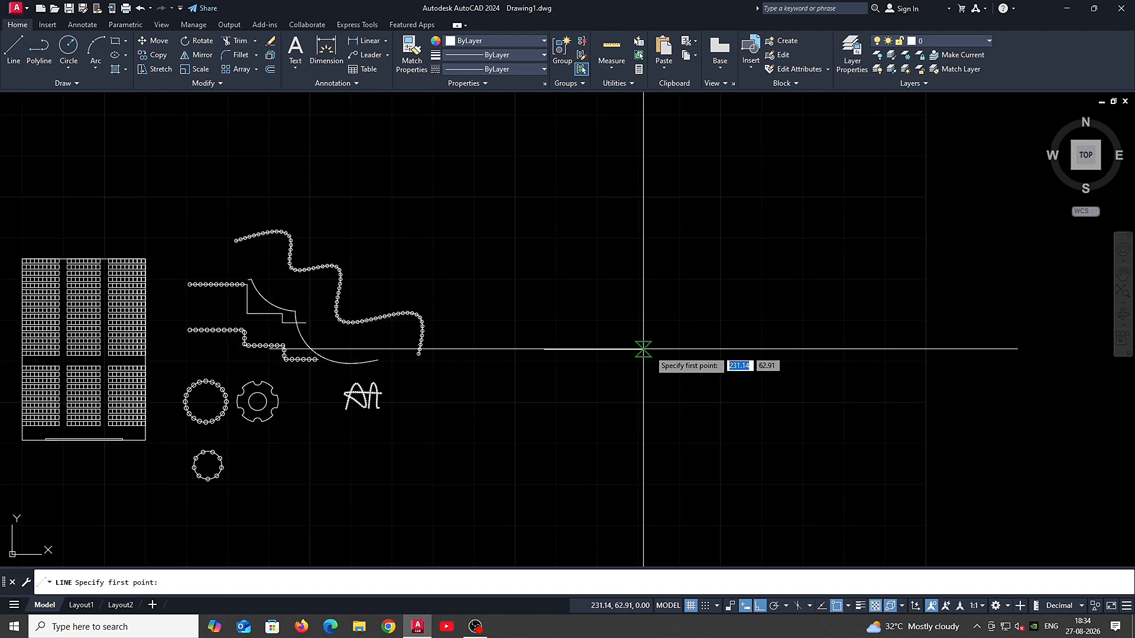
pyautogui.click(643, 349)
pyautogui.click(820, 349)
pyautogui.press('space')
pyautogui.click(657, 352)
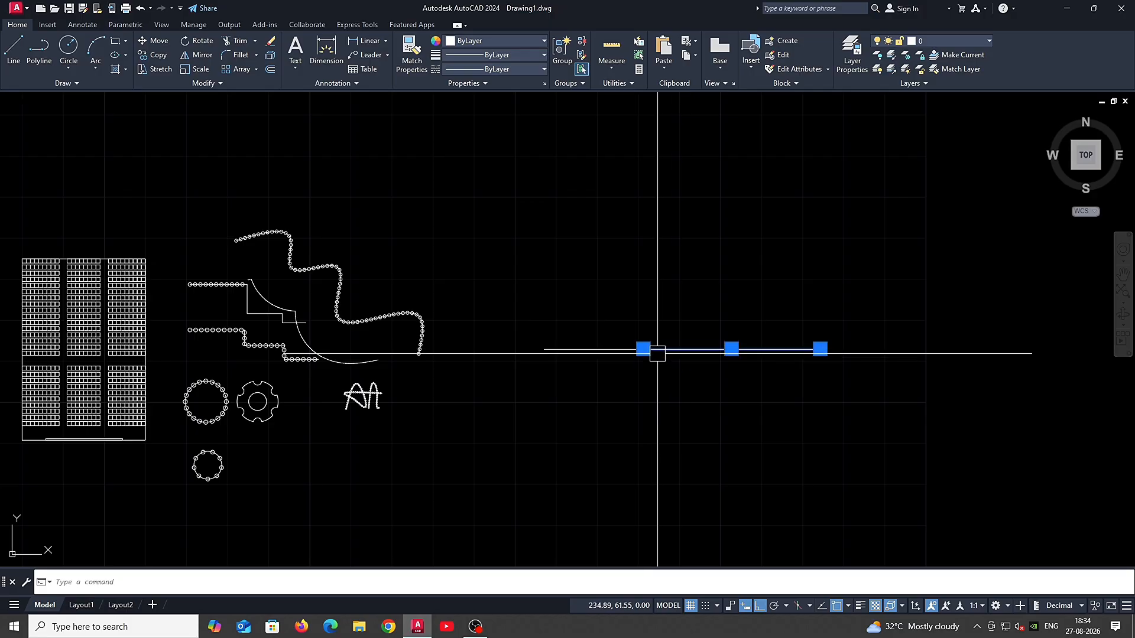
pyautogui.click(643, 349)
pyautogui.click(683, 349)
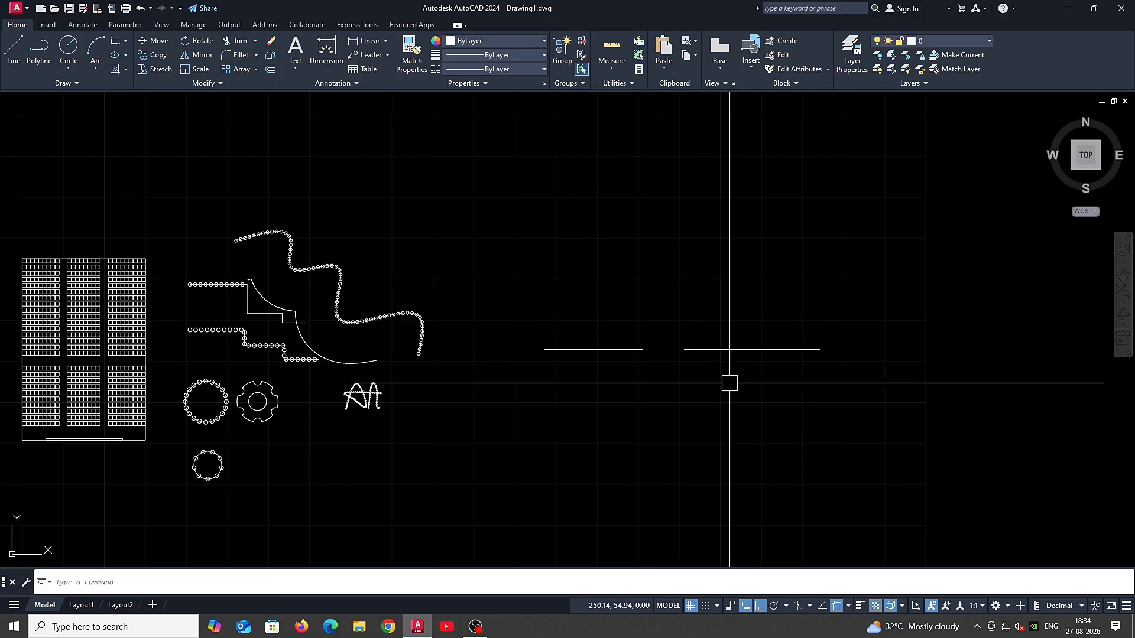
# Step: Delete both collinear horizontal lines
pyautogui.click(692, 355)
pyautogui.press('Delete')
pyautogui.click(572, 355)
pyautogui.press('Delete')
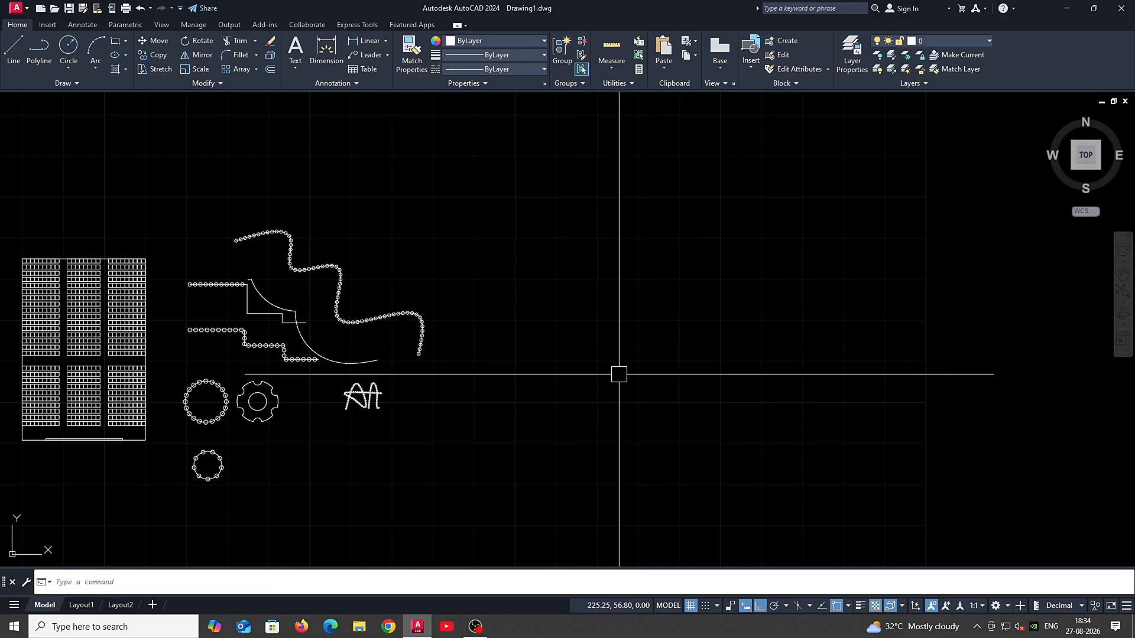
# Step: Draw a long horizontal line in the empty area to the right of the wavy polyline
pyautogui.write('l')
pyautogui.press('space')
pyautogui.click(527, 304)
pyautogui.click(904, 303)
pyautogui.press('space')
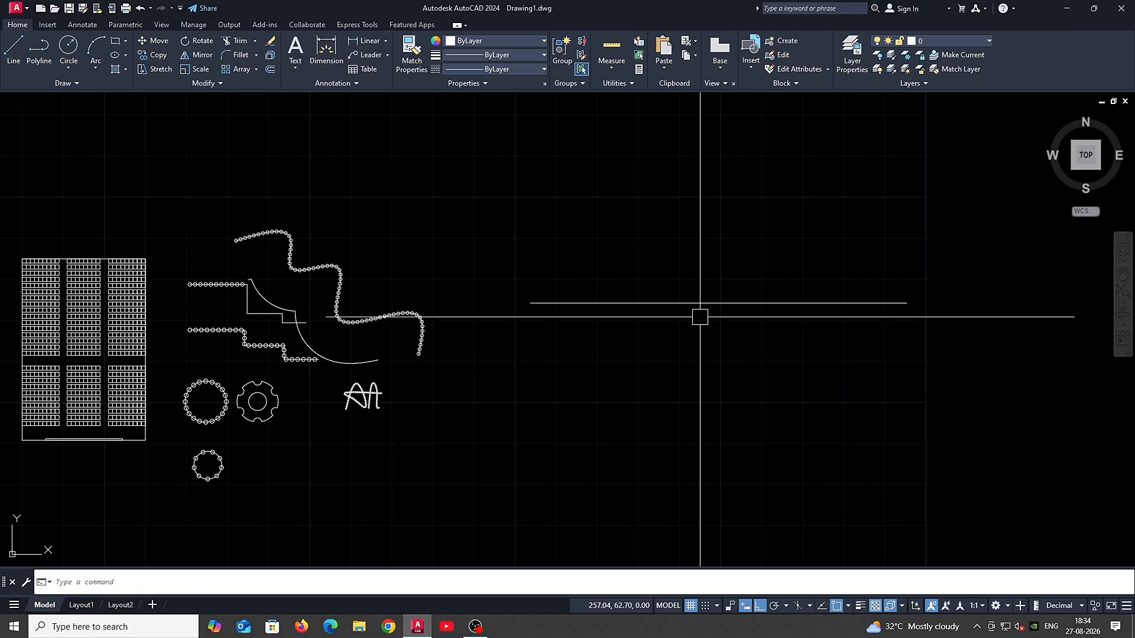
pyautogui.scroll(2, 762, 251)
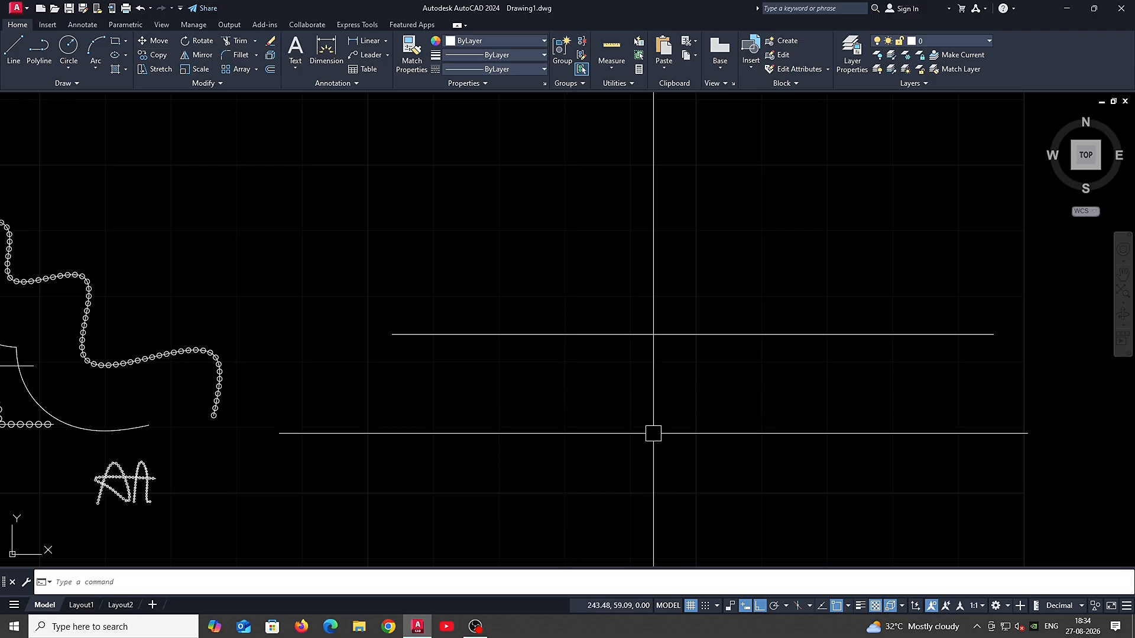
pyautogui.press('Escape')
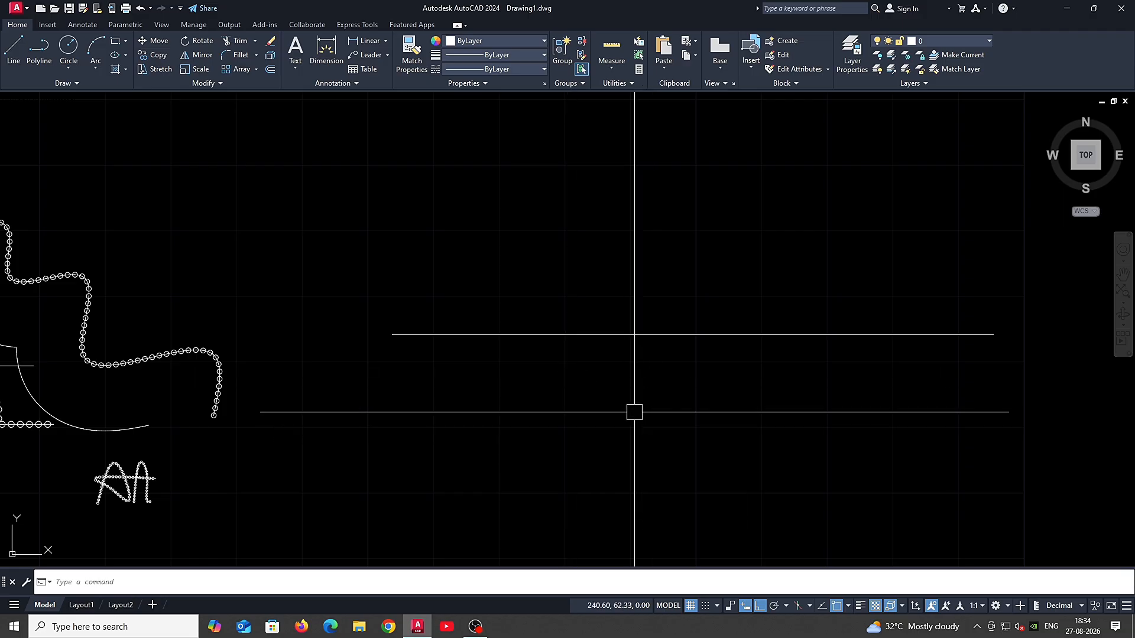
pyautogui.press('Escape')
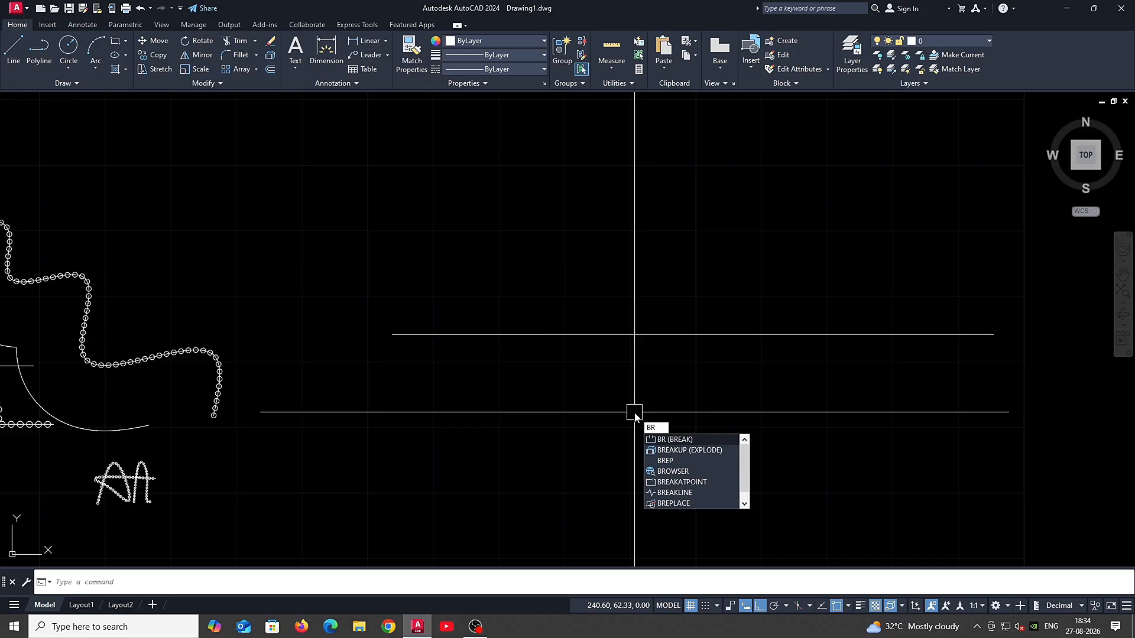
# Step: Break two gaps into the horizontal line, one in its left third and one near its middle
pyautogui.press('Return')
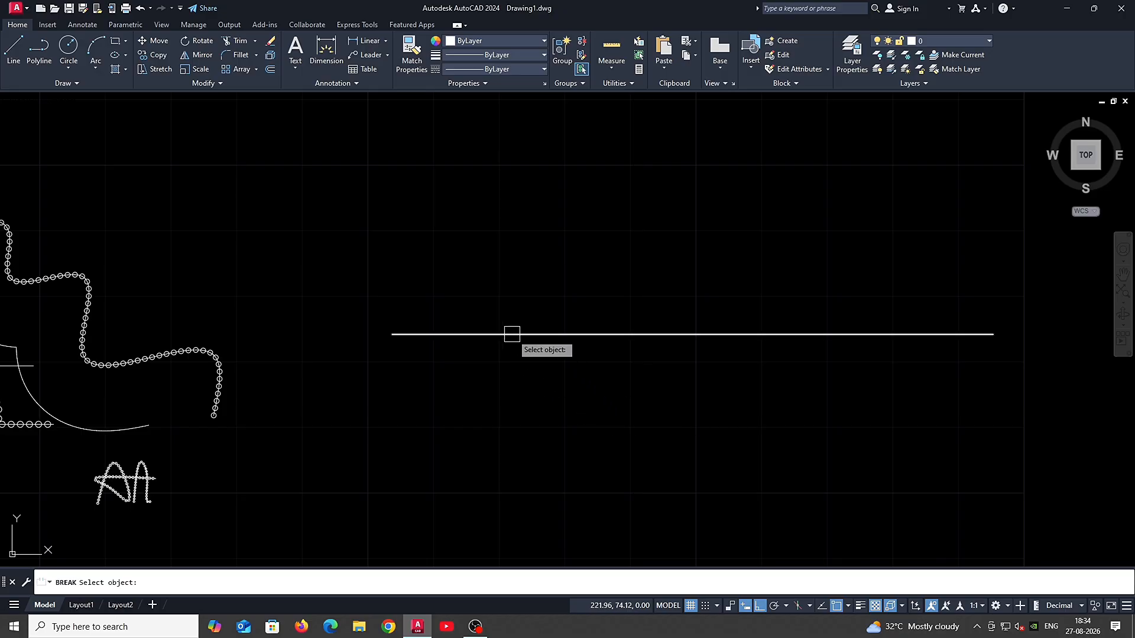
pyautogui.click(512, 334)
pyautogui.click(585, 333)
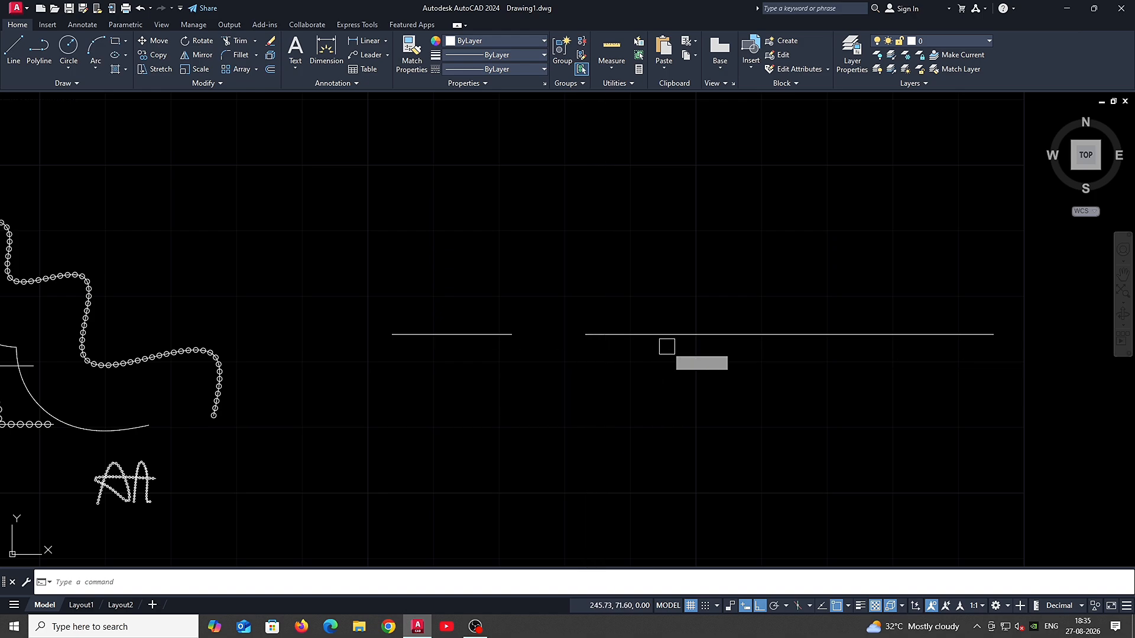
pyautogui.press('Return')
pyautogui.click(661, 334)
pyautogui.click(713, 334)
# Step: Break three more gaps into the horizontal line, two in its right part and one in its leftmost segment
pyautogui.press('Return')
pyautogui.click(775, 334)
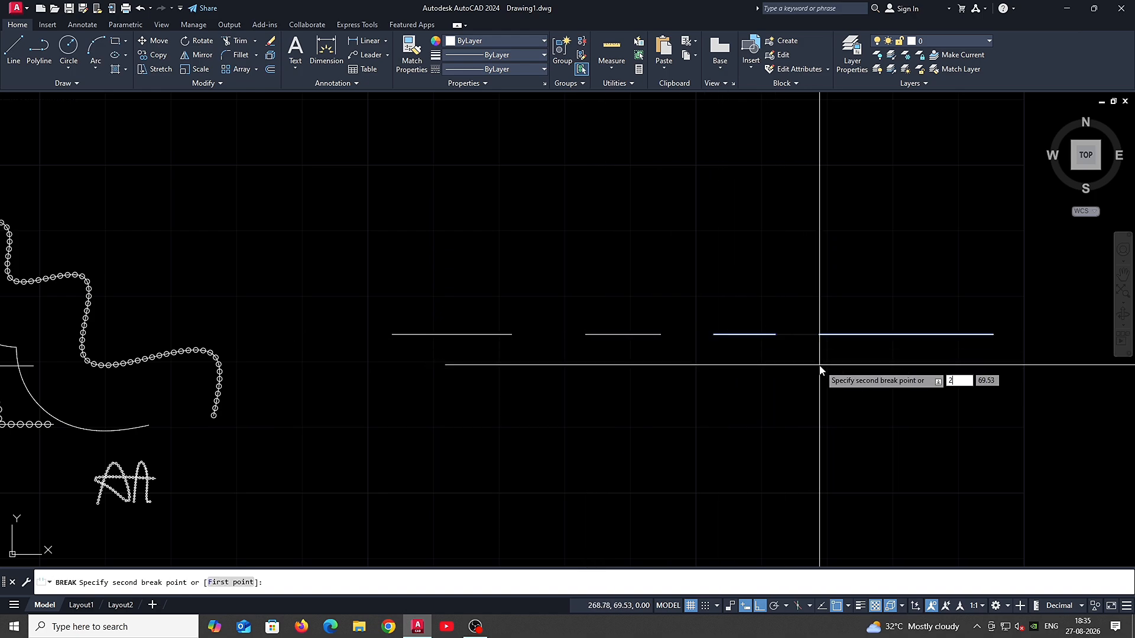
pyautogui.press('Return')
pyautogui.press('Return')
pyautogui.click(897, 334)
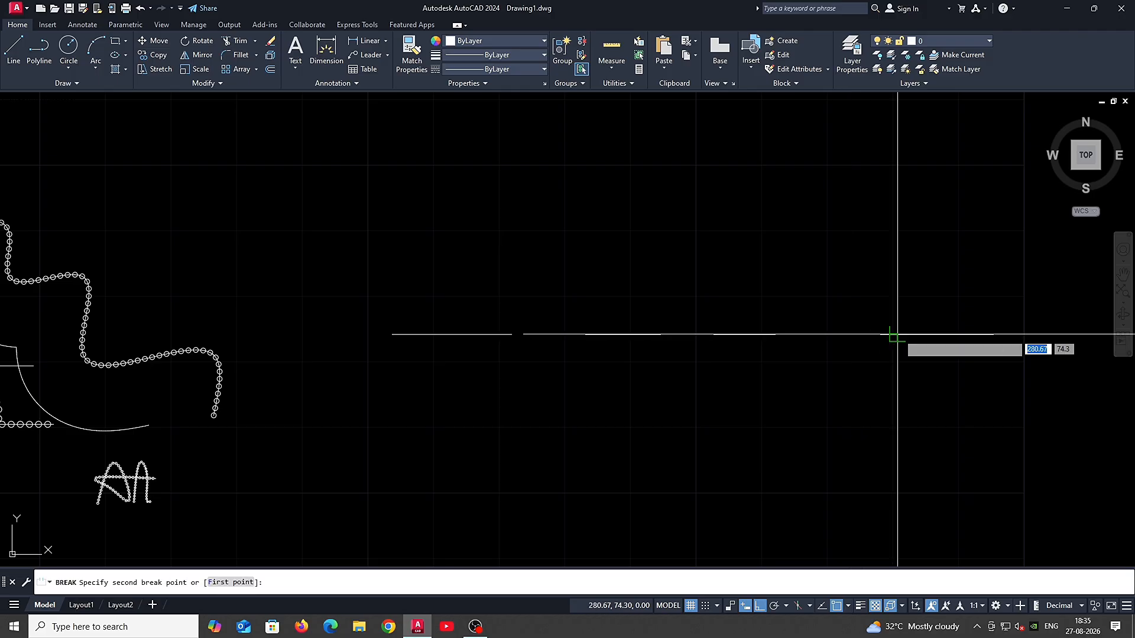
pyautogui.click(956, 335)
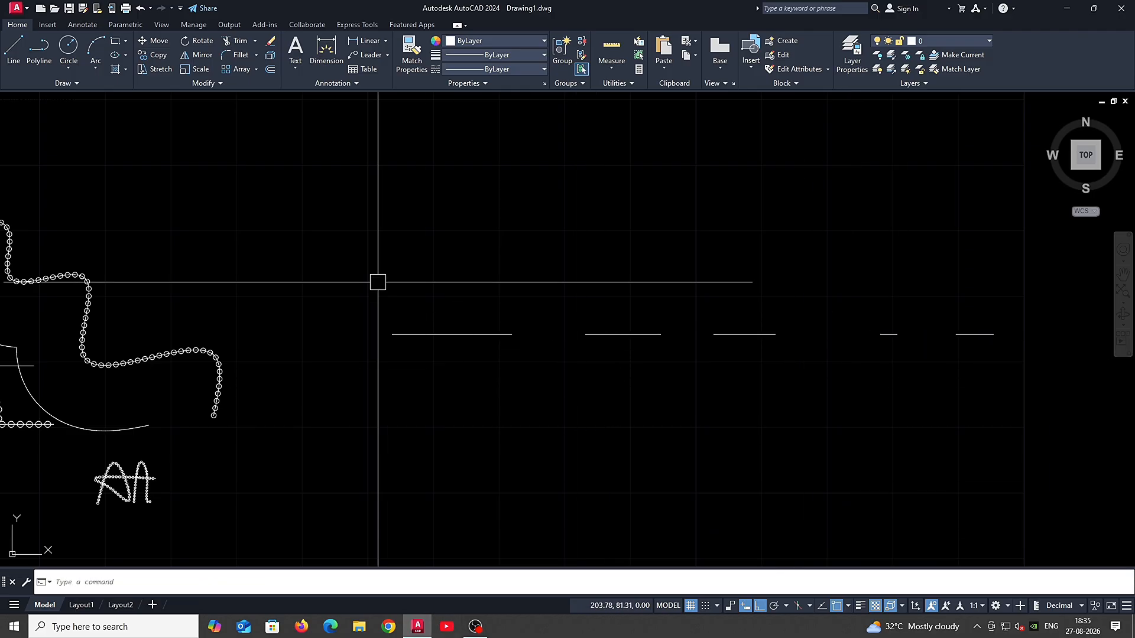
pyautogui.press('Return')
pyautogui.click(430, 334)
pyautogui.click(470, 334)
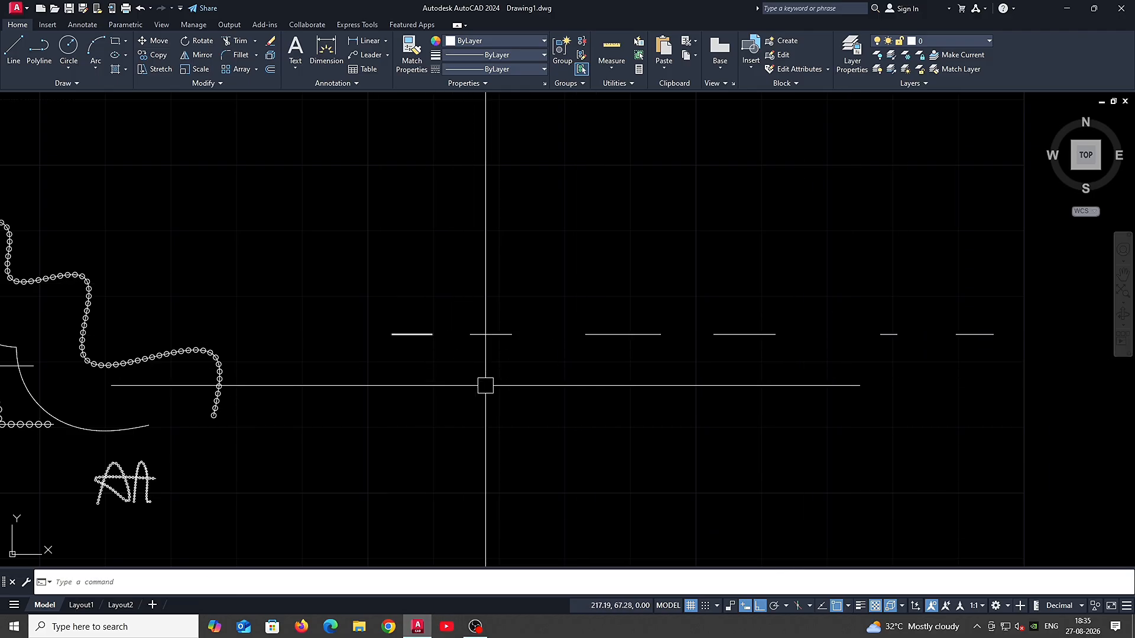
# Step: Draw a second long horizontal line below the broken line
pyautogui.scroll(-3, 541, 321)
pyautogui.moveTo(627, 377)
pyautogui.mouseDown(button='middle')
pyautogui.moveTo(639, 390)
pyautogui.moveTo(610, 399)
pyautogui.moveTo(543, 390)
pyautogui.mouseUp(button='middle')
pyautogui.write('l')
pyautogui.press('Return')
pyautogui.click(502, 442)
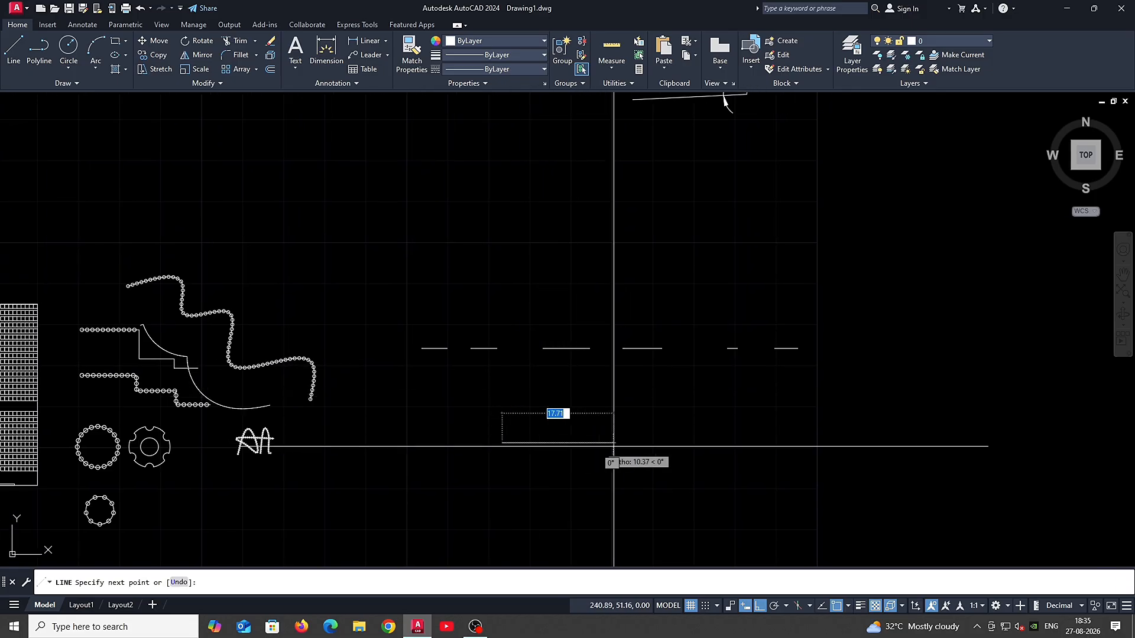
pyautogui.click(839, 467)
pyautogui.press('Escape')
# Step: Draw a wide rectangle below the second horizontal line
pyautogui.moveTo(686, 475); pyautogui.dragTo(667, 425, button='middle')
pyautogui.write('rec')
pyautogui.press('Return')
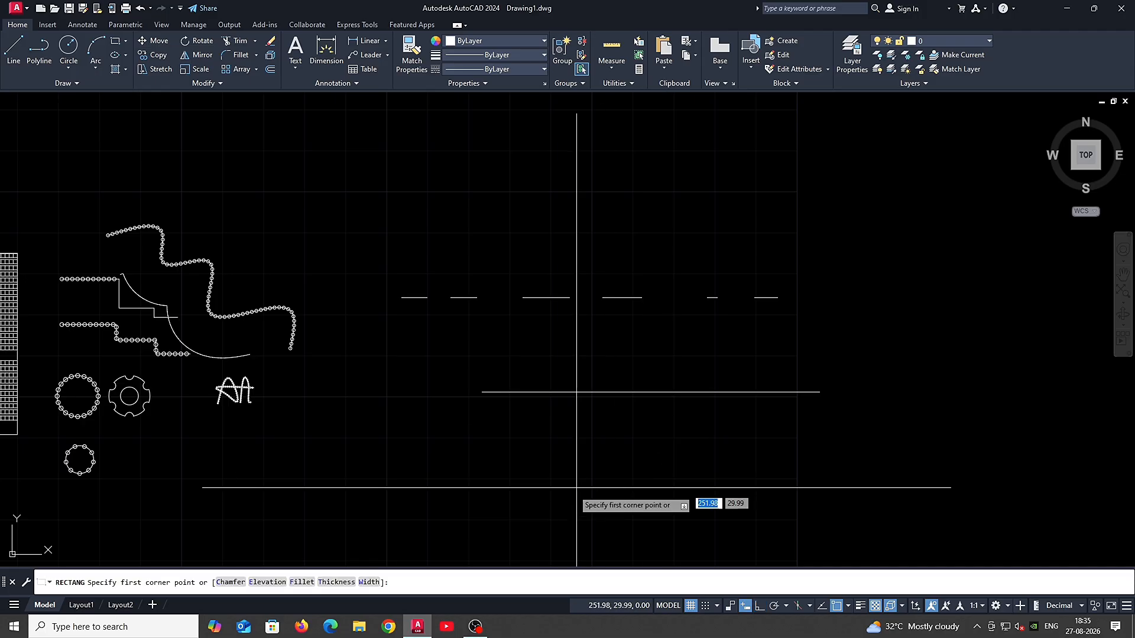
pyautogui.click(563, 495)
pyautogui.click(691, 444)
# Step: Break a gap into the rectangle's top edge and another into its bottom edge
pyautogui.write('b')
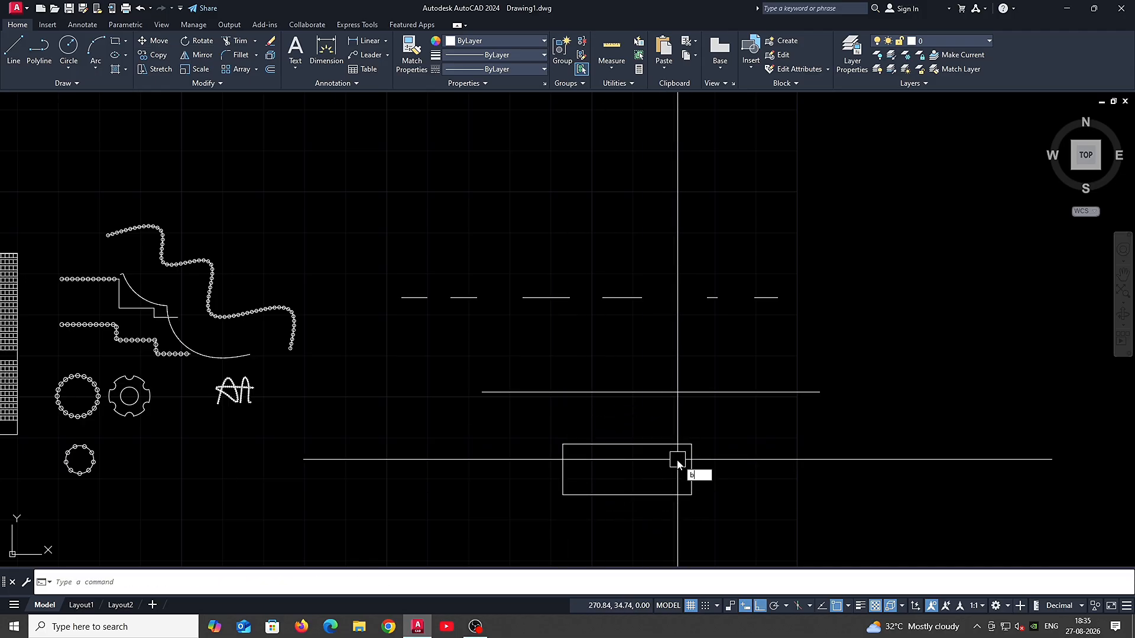
pyautogui.write('t')
pyautogui.press('Escape')
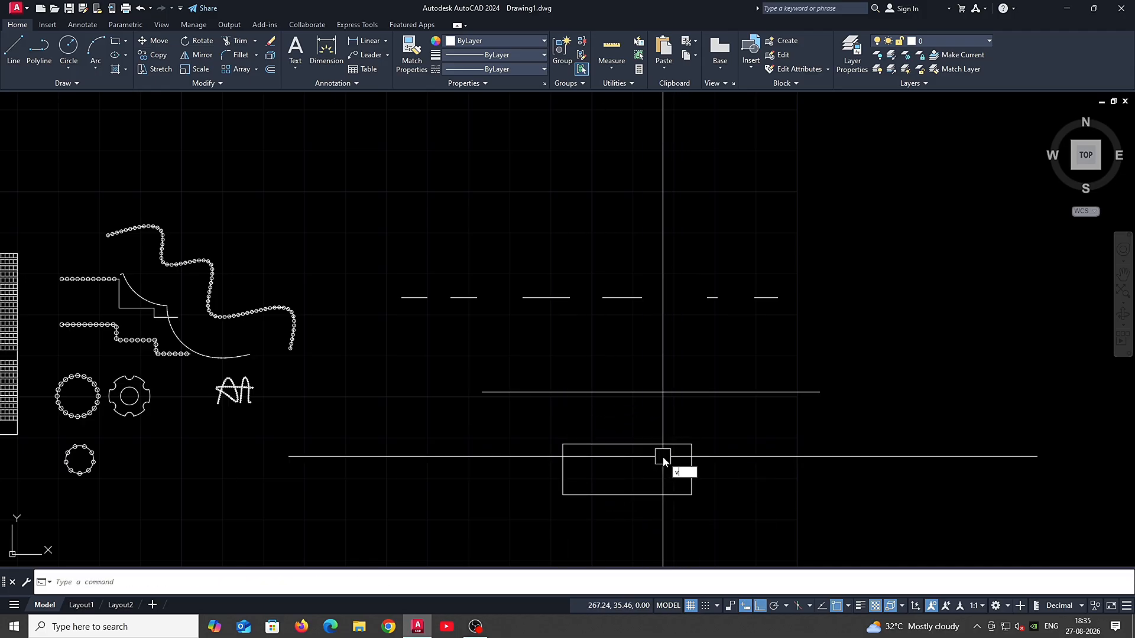
pyautogui.press('Return')
pyautogui.click(614, 445)
pyautogui.click(648, 446)
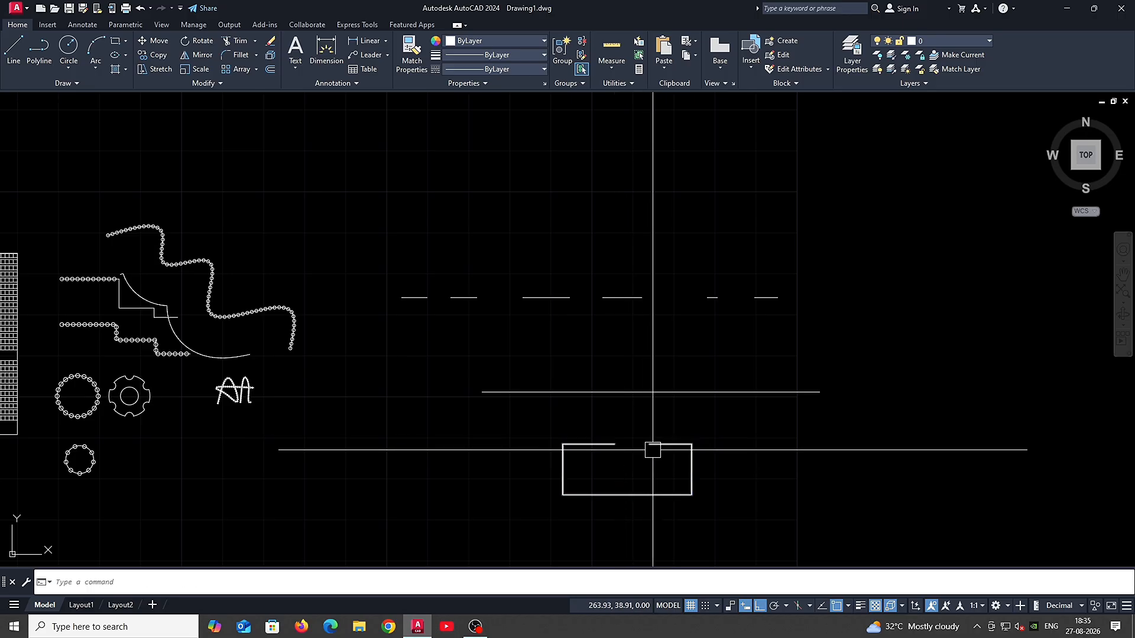
pyautogui.press('Return')
pyautogui.click(659, 495)
pyautogui.click(627, 497)
# Step: Draw a large circle to the left of the rectangle, below the handwritten letters
pyautogui.moveTo(618, 510); pyautogui.dragTo(672, 408, button='middle')
pyautogui.write('c')
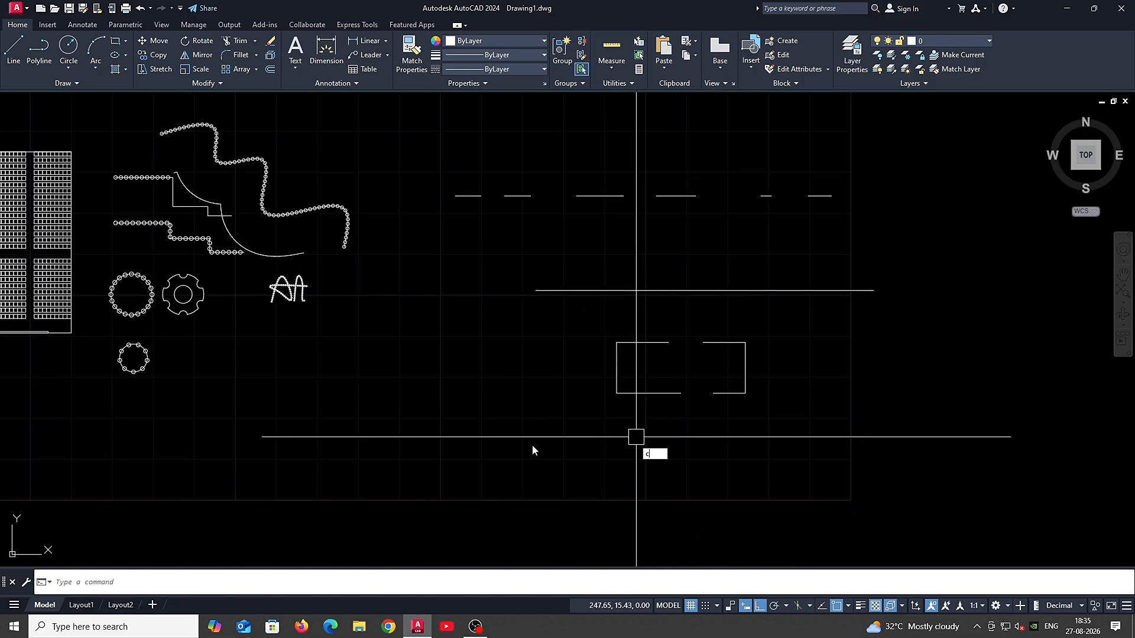
pyautogui.press('Return')
pyautogui.click(338, 442)
pyautogui.click(430, 475)
# Step: Break three gaps into the circle, at its upper right, lower right and left side
pyautogui.write('b')
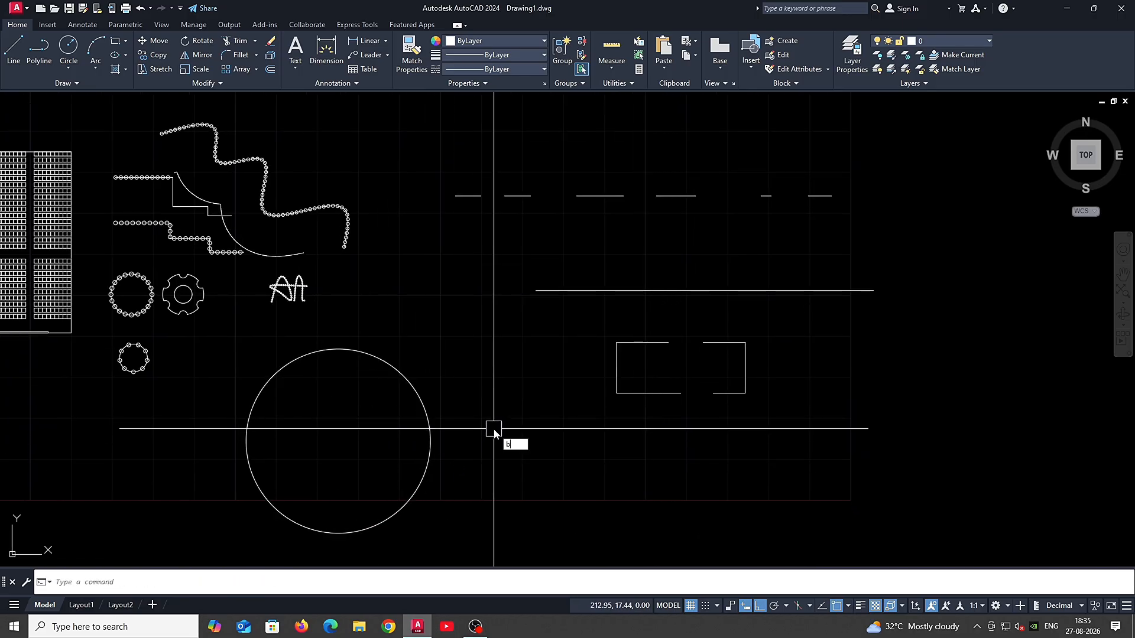
pyautogui.write('r')
pyautogui.press('Return')
pyautogui.click(429, 426)
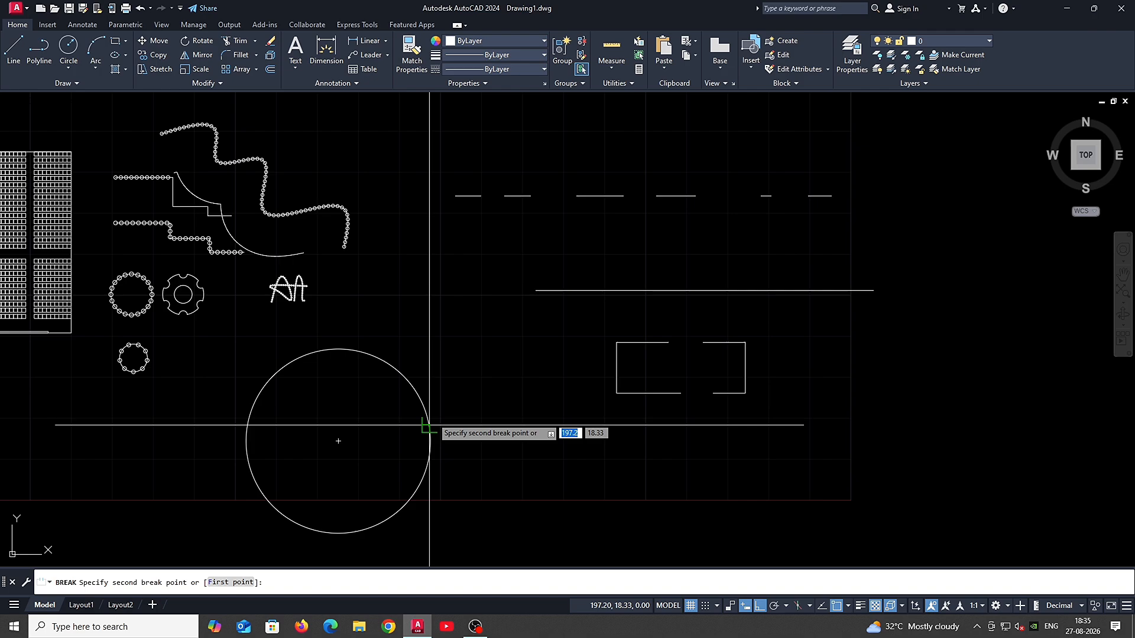
pyautogui.click(407, 379)
pyautogui.click(410, 497)
pyautogui.click(377, 519)
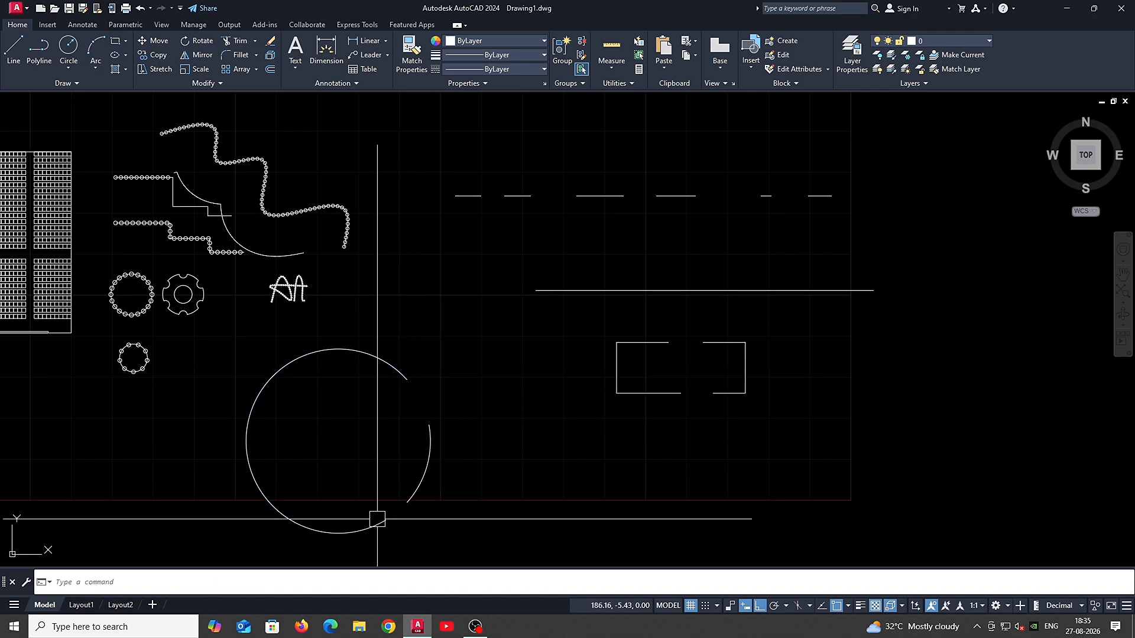
pyautogui.click(257, 470)
pyautogui.click(243, 407)
# Step: Break two more gaps into the circle, at its upper left and its lower left
pyautogui.press('Return')
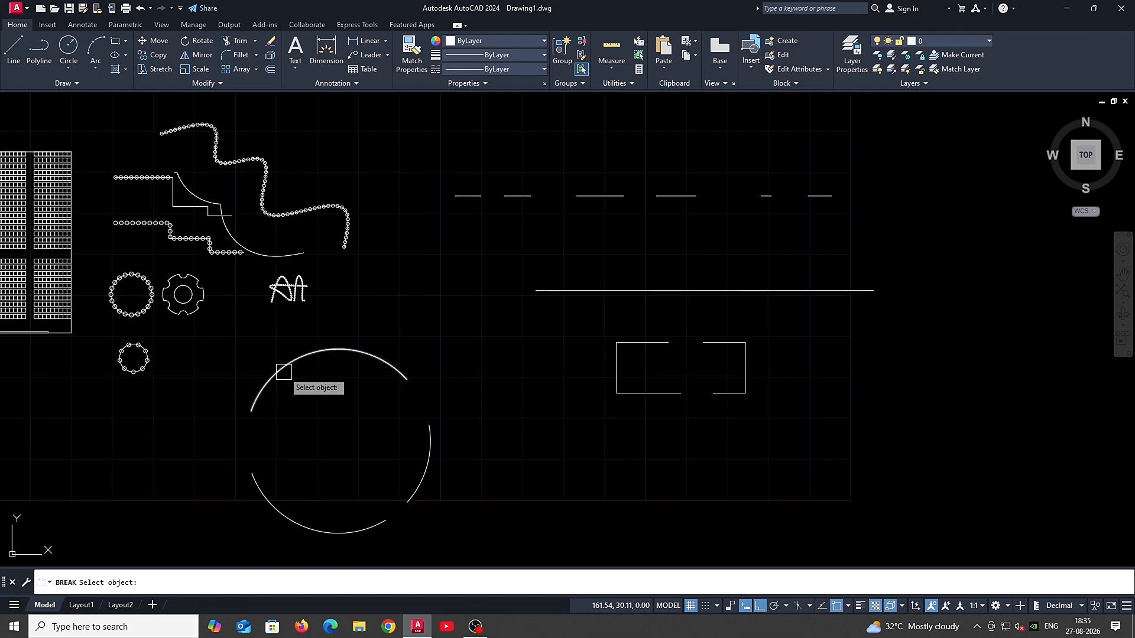
pyautogui.click(280, 371)
pyautogui.click(339, 351)
pyautogui.press('Return')
pyautogui.click(336, 532)
pyautogui.click(284, 513)
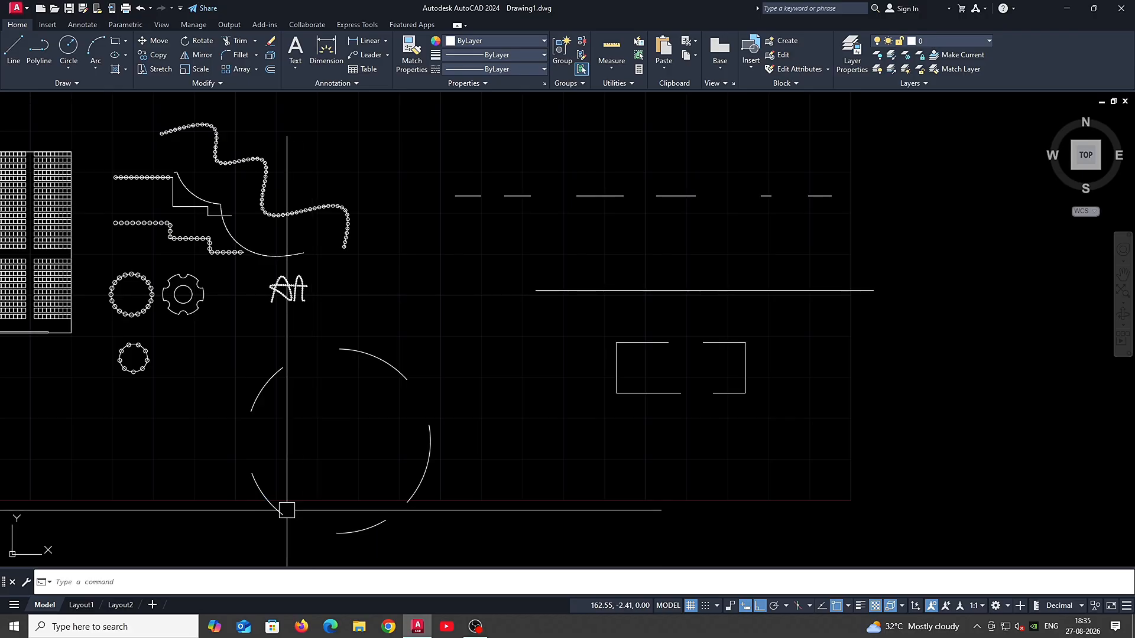
# Step: Join the two leftmost segments of the broken horizontal line
pyautogui.scroll(3, 502, 258)
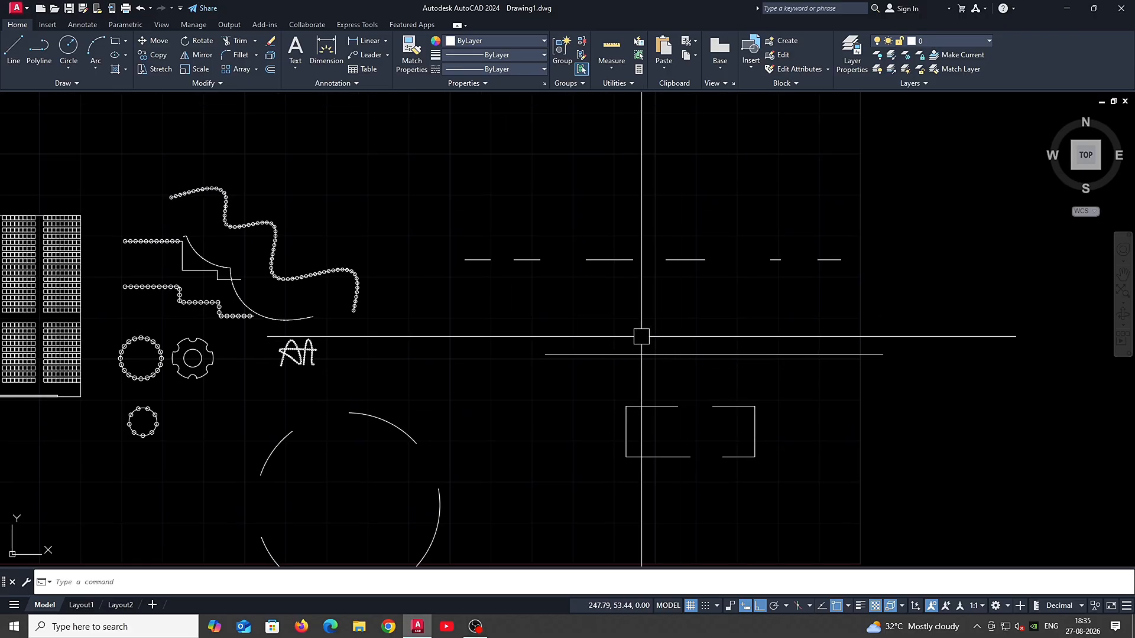
pyautogui.scroll(2, 502, 258)
pyautogui.moveTo(481, 274); pyautogui.dragTo(544, 370, button='middle')
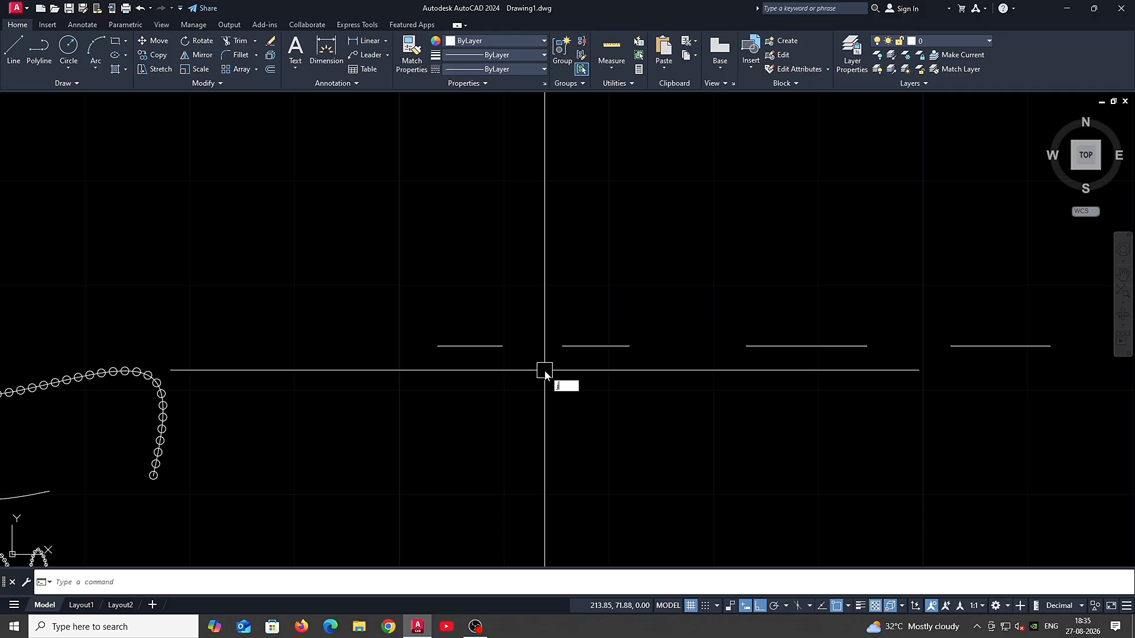
pyautogui.press('Return')
pyautogui.click(596, 346)
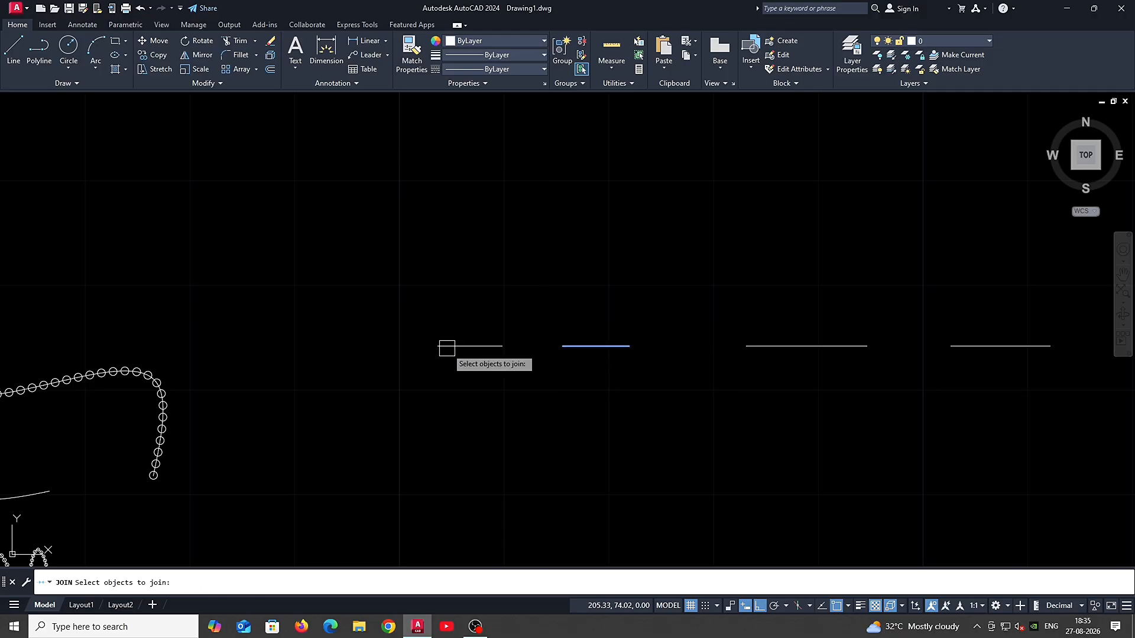
# Step: Join the third and fourth segments of the broken line to its already joined left part
pyautogui.click(773, 346)
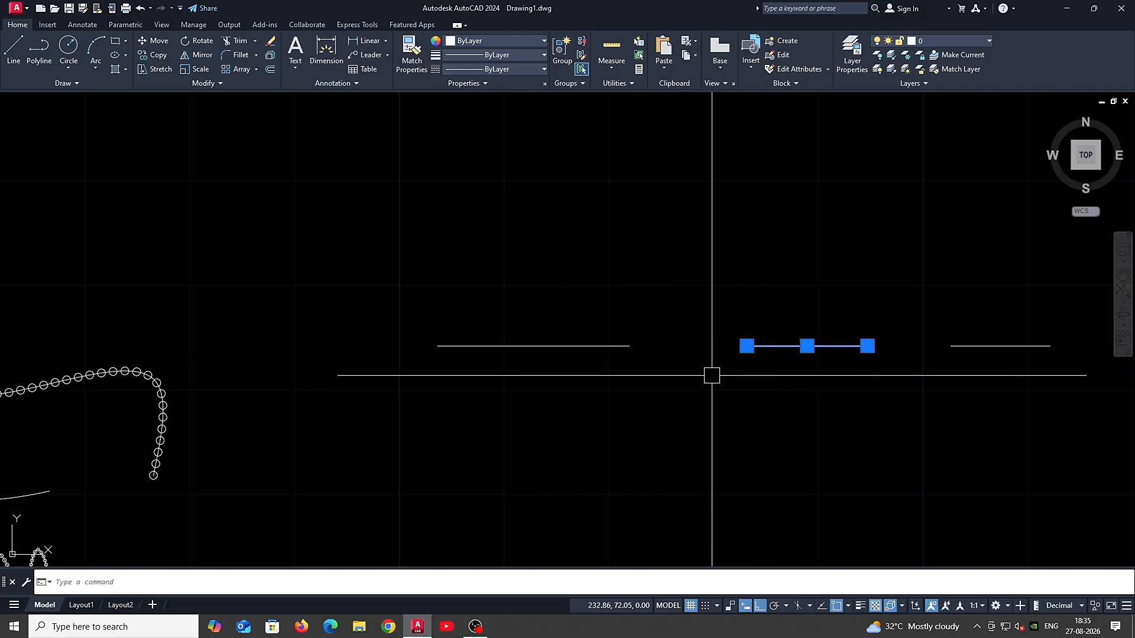
pyautogui.click(608, 346)
pyautogui.press('Return')
pyautogui.moveTo(975, 347); pyautogui.dragTo(739, 365, button='middle')
pyautogui.click(739, 364)
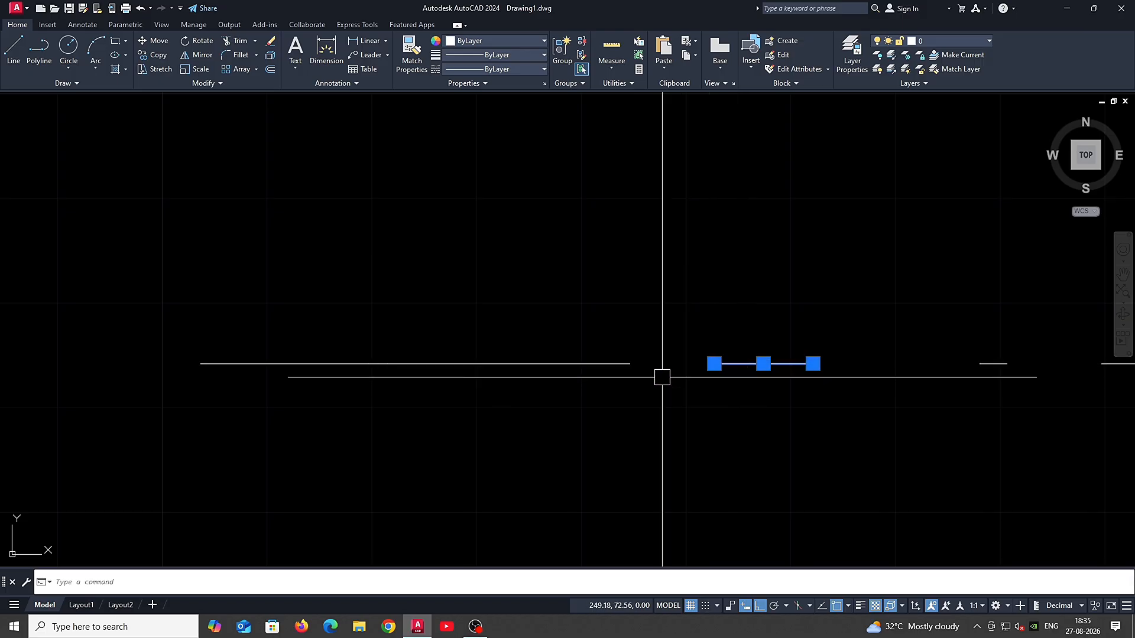
pyautogui.click(564, 374)
pyautogui.click(530, 352)
pyautogui.press('Return')
# Step: Join the last two short segments at the right end to the rest of the line
pyautogui.moveTo(986, 374); pyautogui.dragTo(901, 380, button='middle')
pyautogui.click(908, 369)
pyautogui.click(625, 380)
pyautogui.click(558, 350)
pyautogui.press('Return')
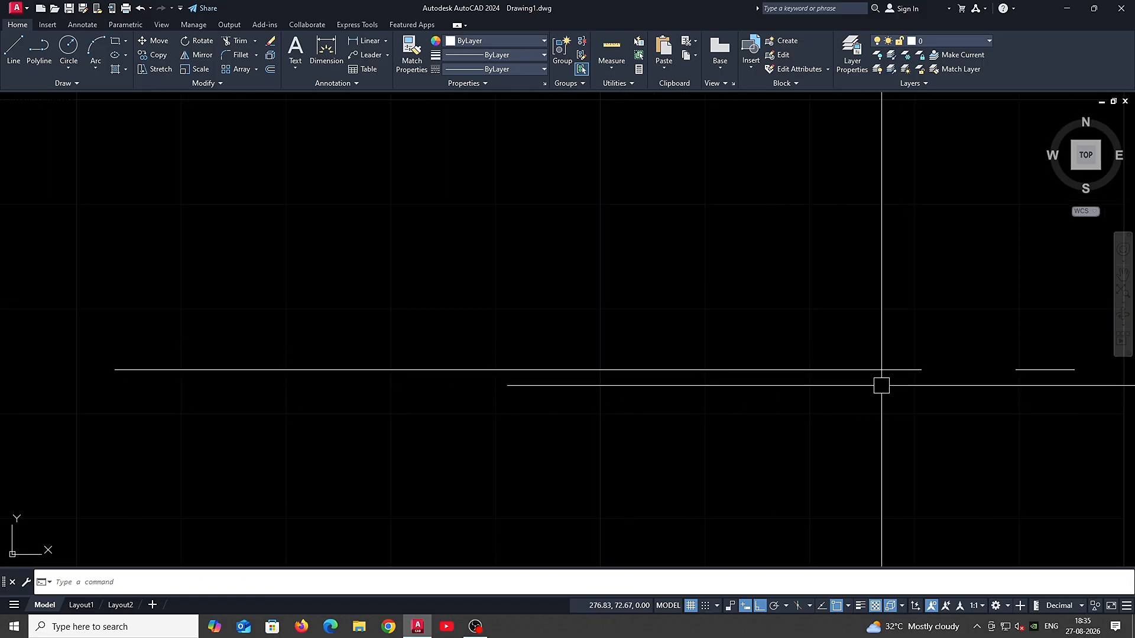
pyautogui.moveTo(1033, 361); pyautogui.dragTo(895, 408, button='middle')
pyautogui.click(440, 407)
pyautogui.press('Return')
pyautogui.click(821, 389)
# Step: Undo the line joins back to the state where only the two leftmost segments are joined
pyautogui.scroll(-2, 839, 383)
pyautogui.hotkey('ctrl', 'z')
pyautogui.hotkey('ctrl', 'z')
pyautogui.hotkey('ctrl', 'z')
pyautogui.hotkey('ctrl', 'z')
pyautogui.hotkey('ctrl', 'z')
pyautogui.hotkey('ctrl', 'z')
pyautogui.hotkey('ctrl', 'z')
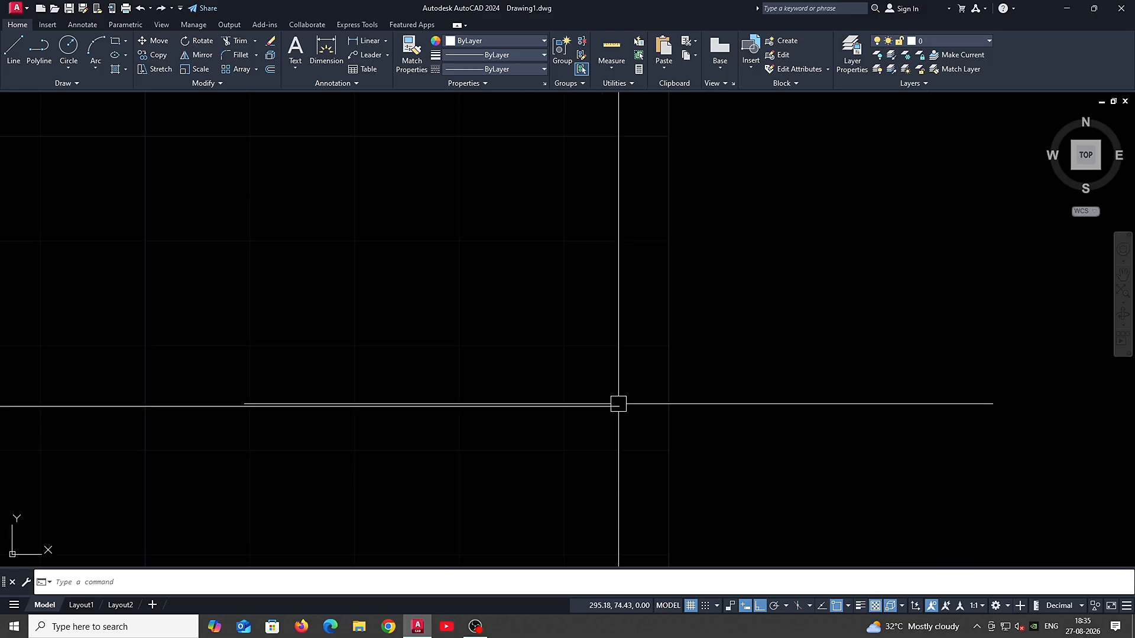
pyautogui.hotkey('ctrl', 'z')
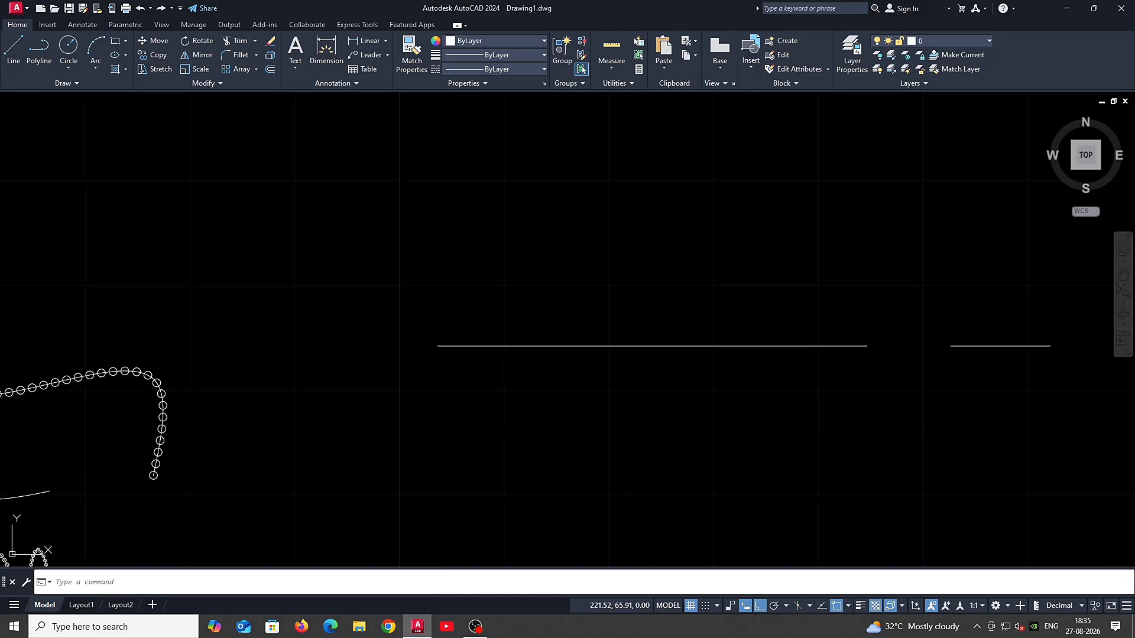
# Step: Close the line's remaining gaps by grip-stretching segment ends onto the neighbouring segments' endpoints
pyautogui.click(746, 346)
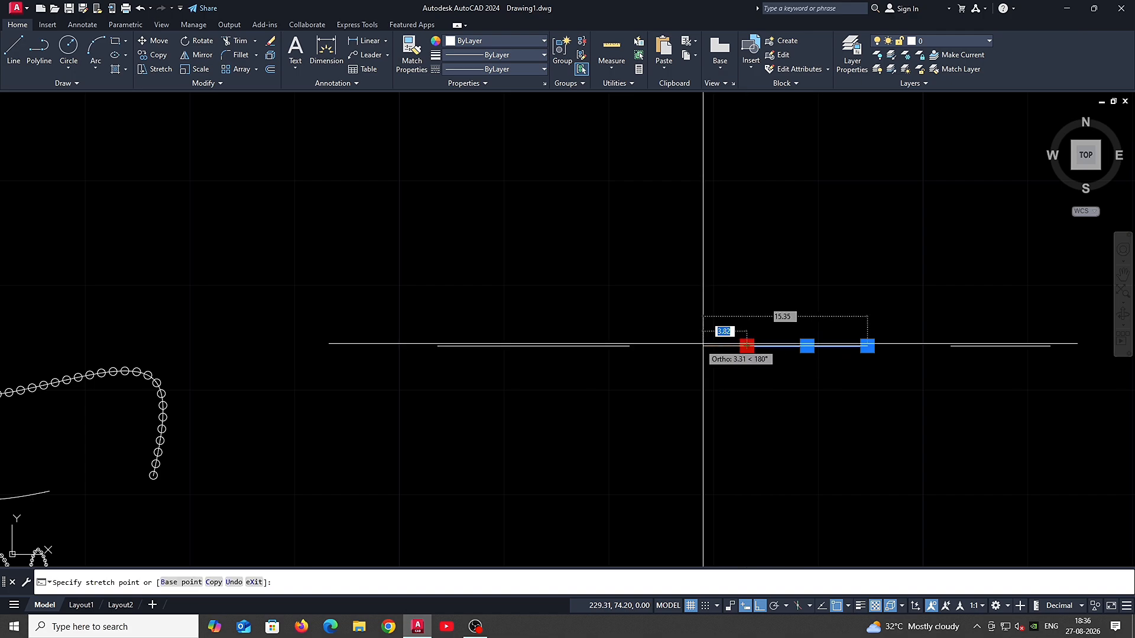
pyautogui.click(630, 346)
pyautogui.moveTo(860, 366); pyautogui.dragTo(665, 373, button='middle')
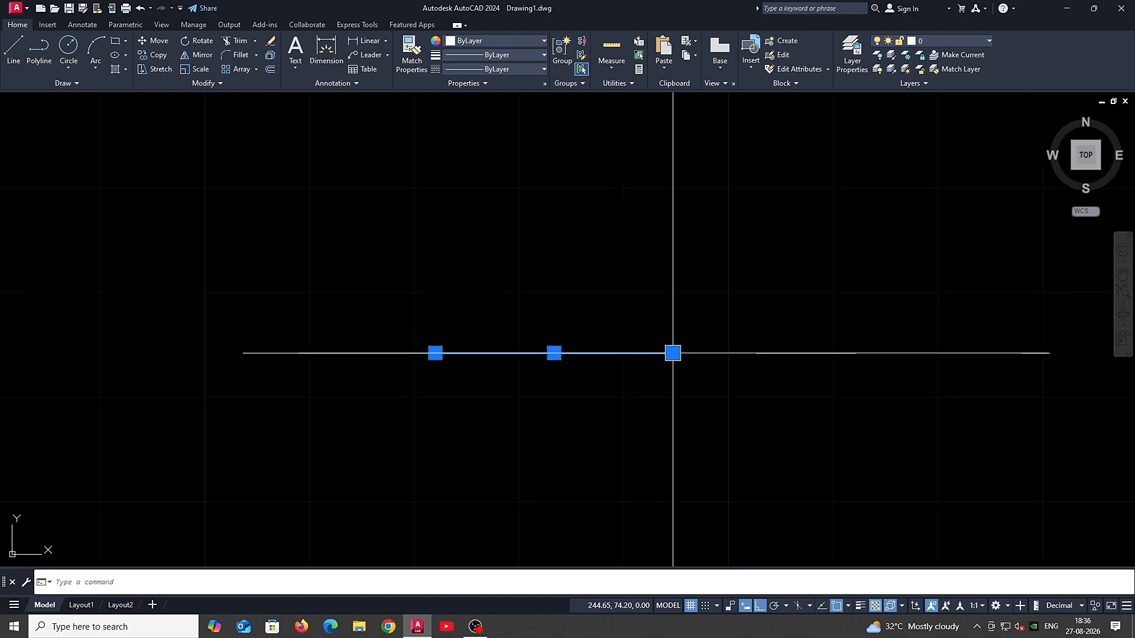
pyautogui.moveTo(757, 353); pyautogui.dragTo(549, 398, button='middle')
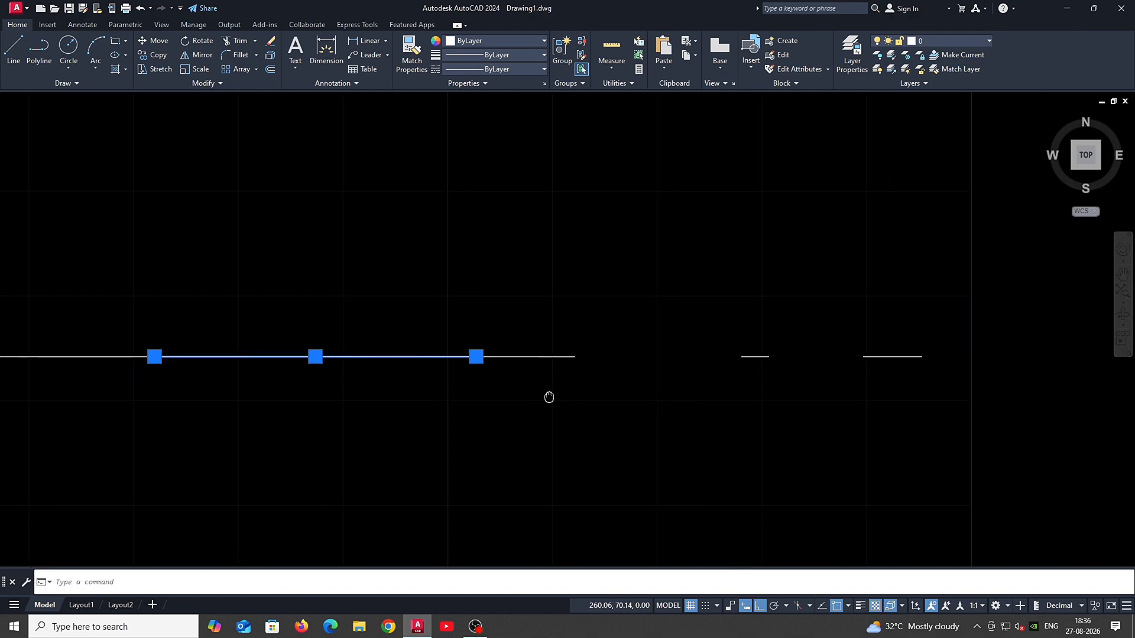
pyautogui.click(578, 353)
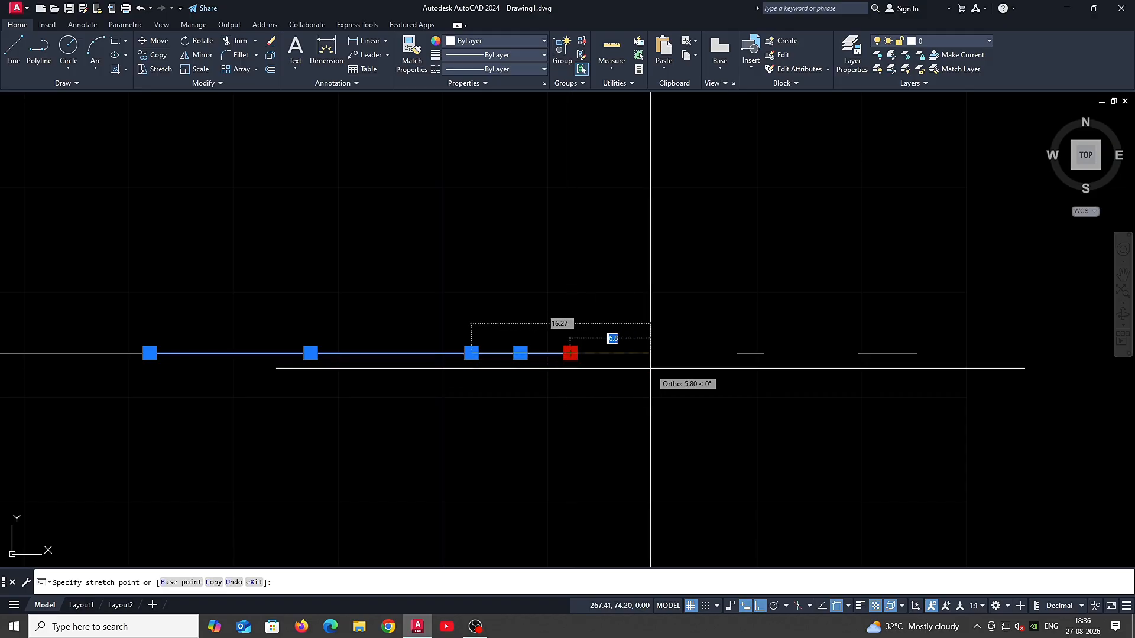
pyautogui.click(737, 354)
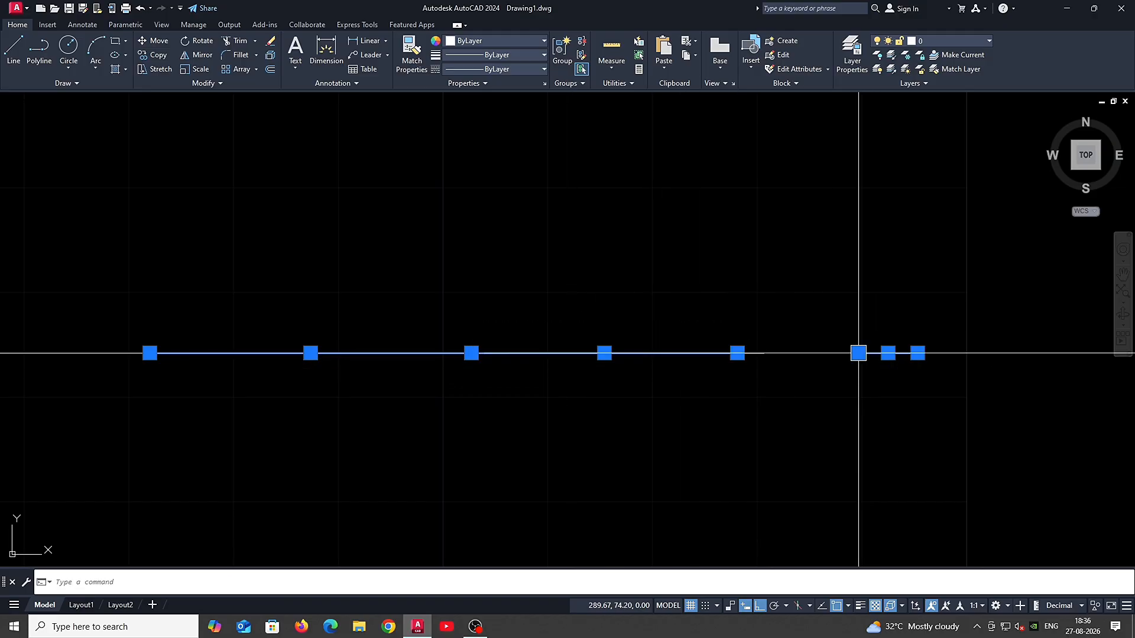
pyautogui.click(858, 353)
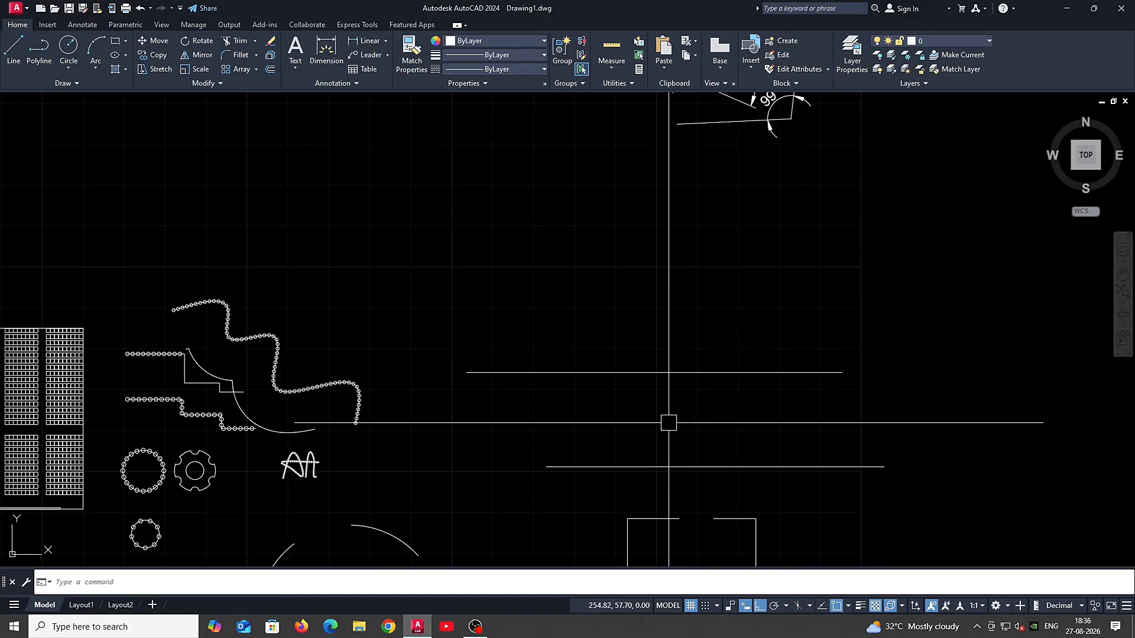
# Step: Select the pieces of the upper line to check whether they are still separate segments
pyautogui.click(561, 374)
pyautogui.click(680, 373)
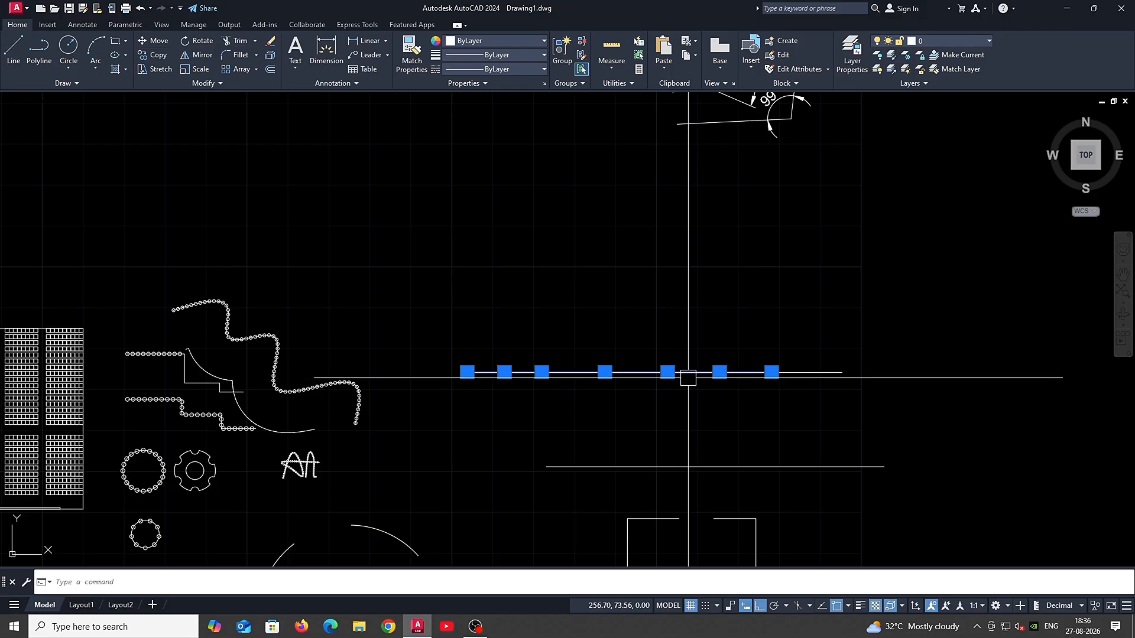
pyautogui.click(799, 373)
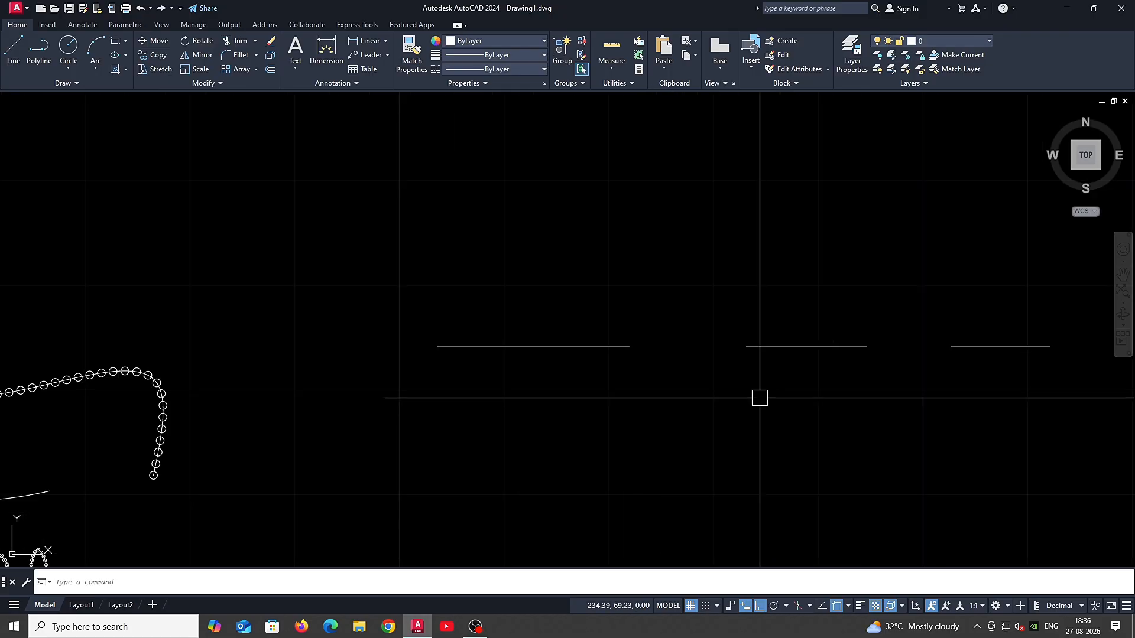
# Step: Join the next two segments of the broken upper line to its already joined first part
pyautogui.click(603, 346)
pyautogui.click(760, 346)
pyautogui.moveTo(847, 374); pyautogui.dragTo(671, 427, button='middle')
pyautogui.write('j')
pyautogui.press('Return')
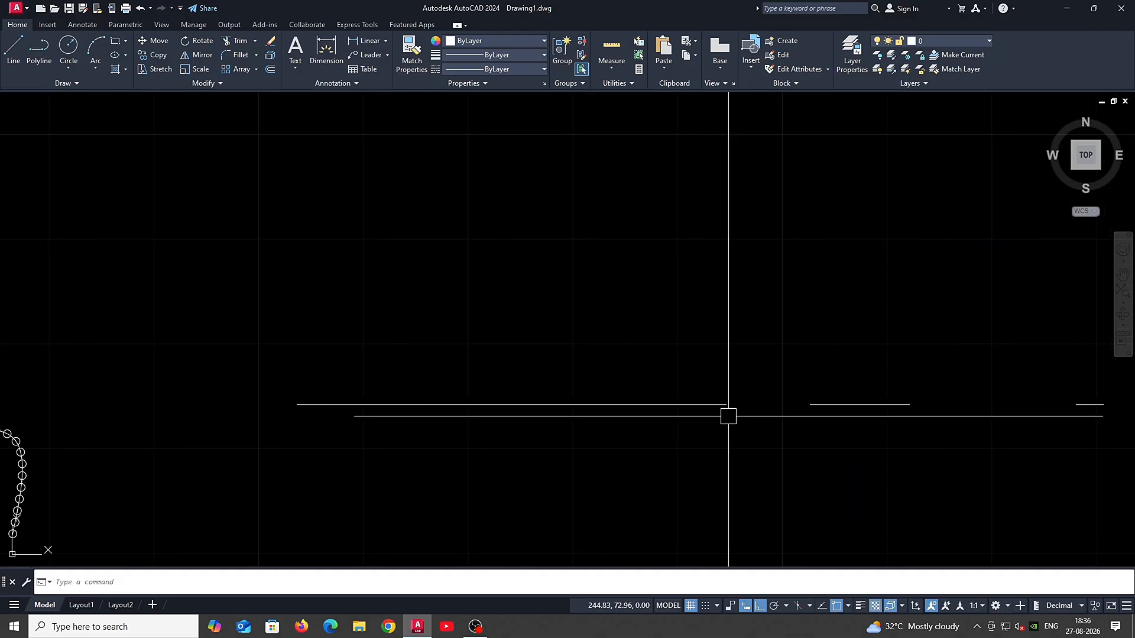
pyautogui.click(719, 405)
pyautogui.click(829, 403)
pyautogui.write('j')
pyautogui.press('Return')
# Step: Join the last two short segments to the upper line so it becomes one continuous line
pyautogui.moveTo(916, 418); pyautogui.dragTo(632, 427, button='middle')
pyautogui.click(617, 412)
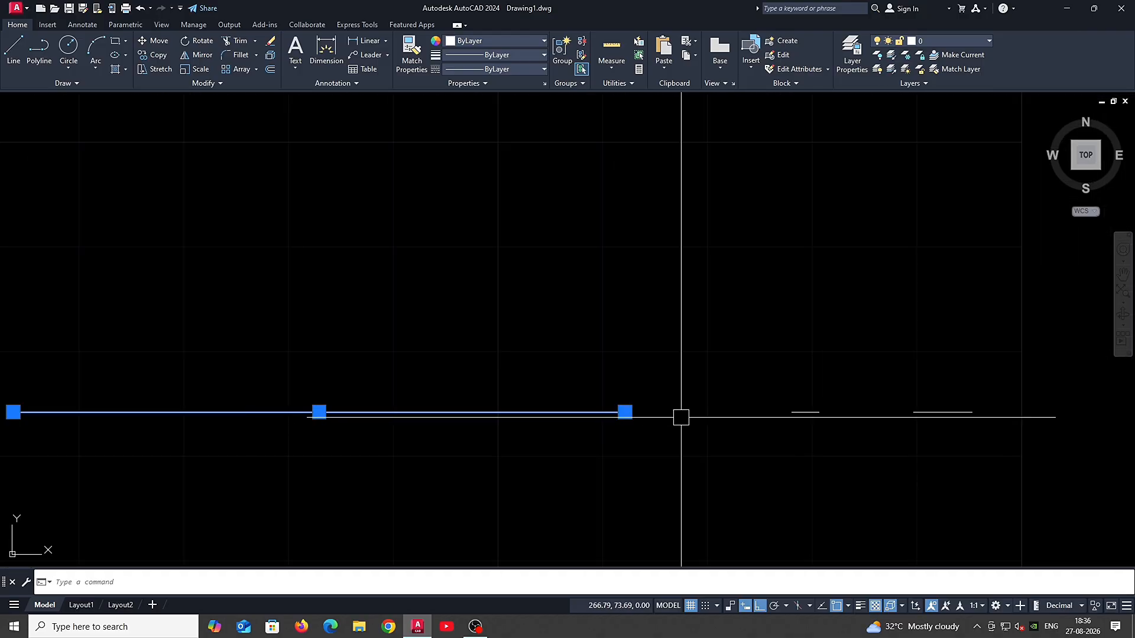
pyautogui.click(804, 412)
pyautogui.write('j')
pyautogui.press('Return')
pyautogui.moveTo(807, 420); pyautogui.dragTo(647, 412, button='middle')
pyautogui.click(648, 408)
pyautogui.write('j')
pyautogui.press('Return')
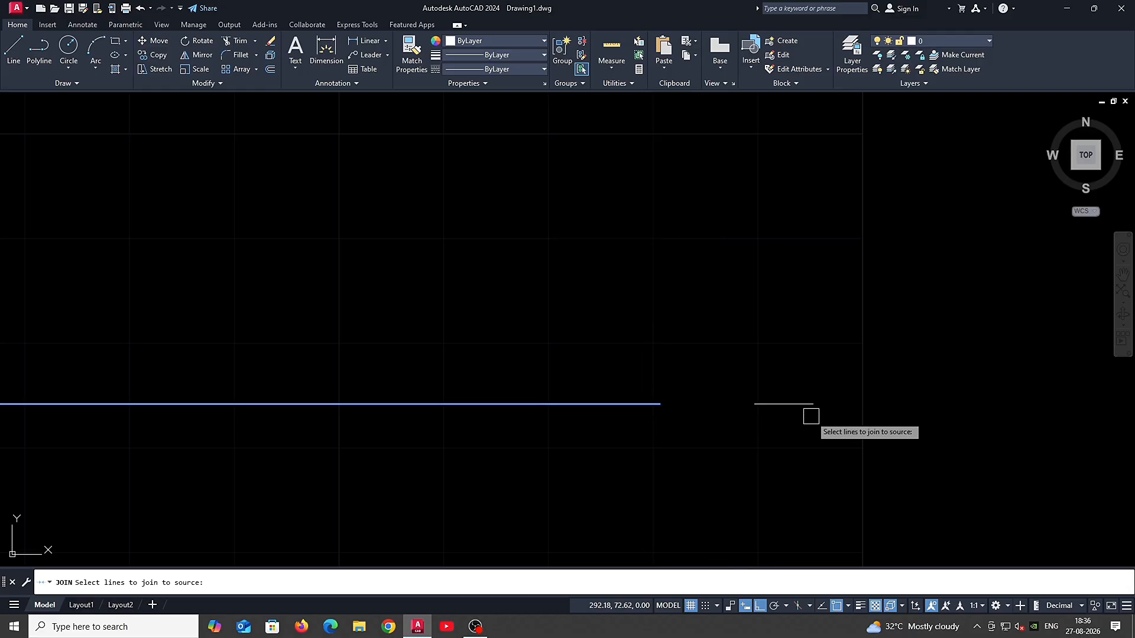
pyautogui.press('Return')
# Step: Delete the two horizontal practice lines and the broken rectangle
pyautogui.scroll(-6, 840, 392)
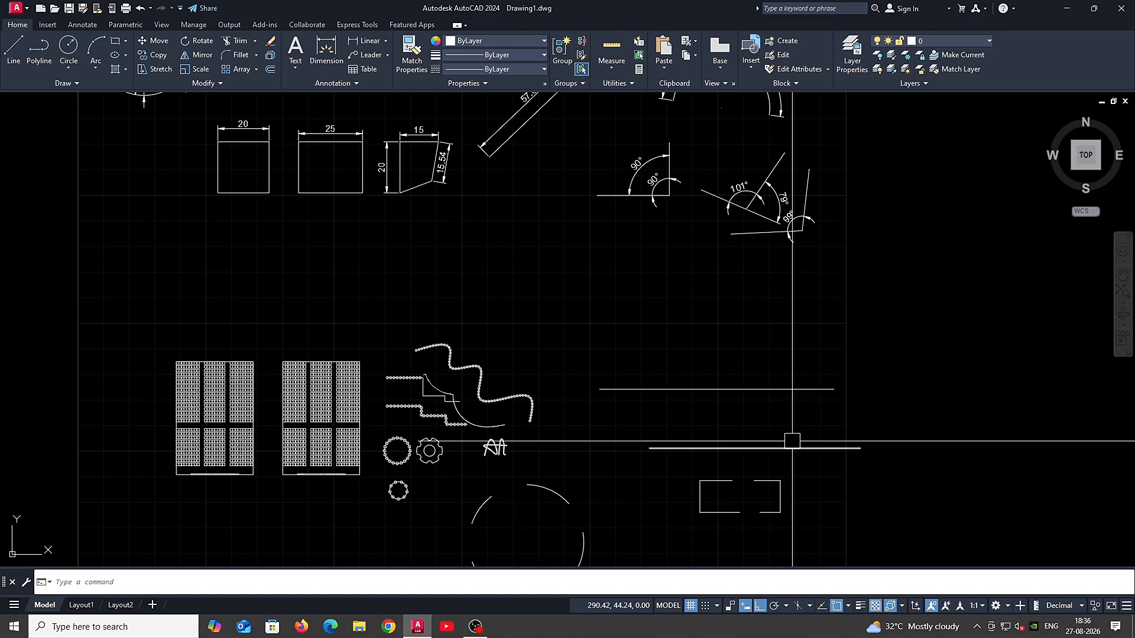
pyautogui.moveTo(608, 254); pyautogui.dragTo(635, 372, button='middle')
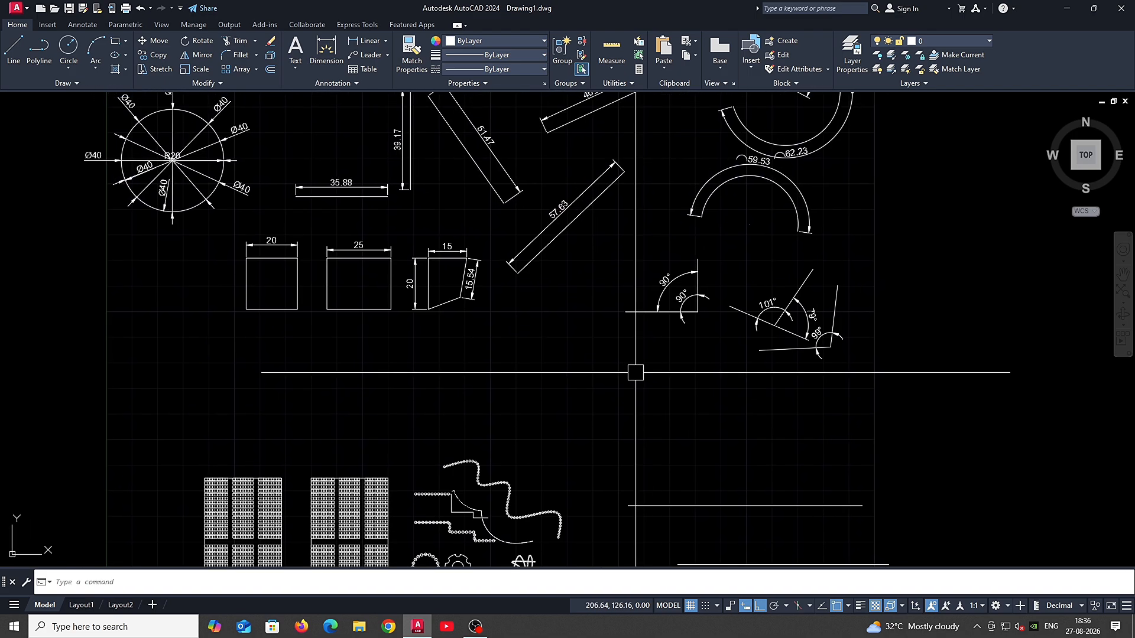
pyautogui.scroll(-3, 636, 373)
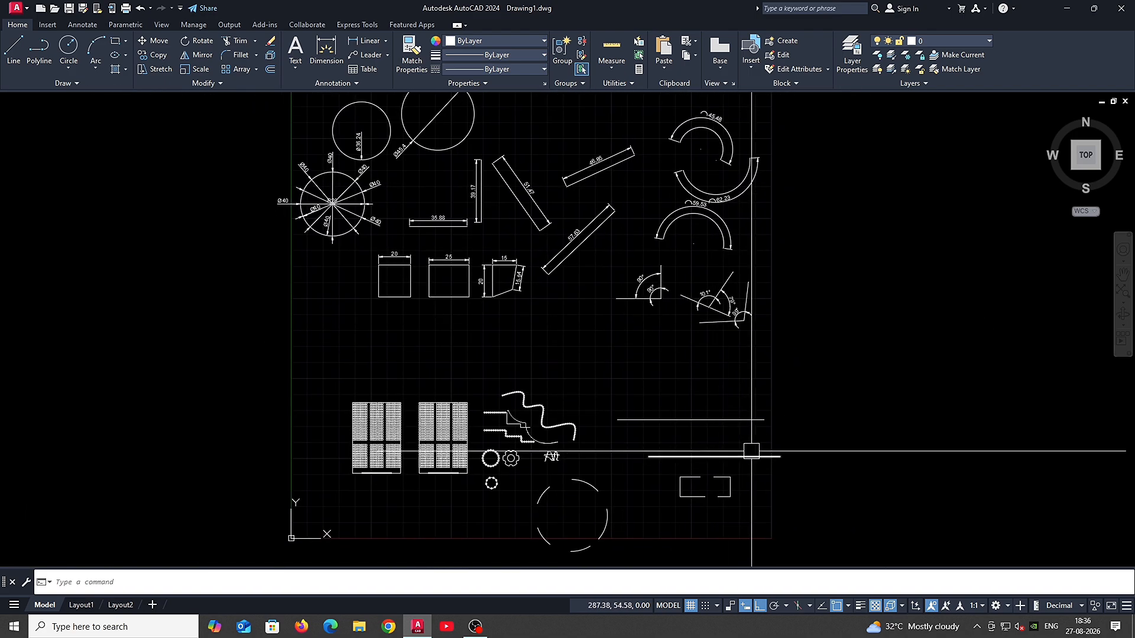
pyautogui.click(765, 509)
pyautogui.click(654, 374)
pyautogui.press('Delete')
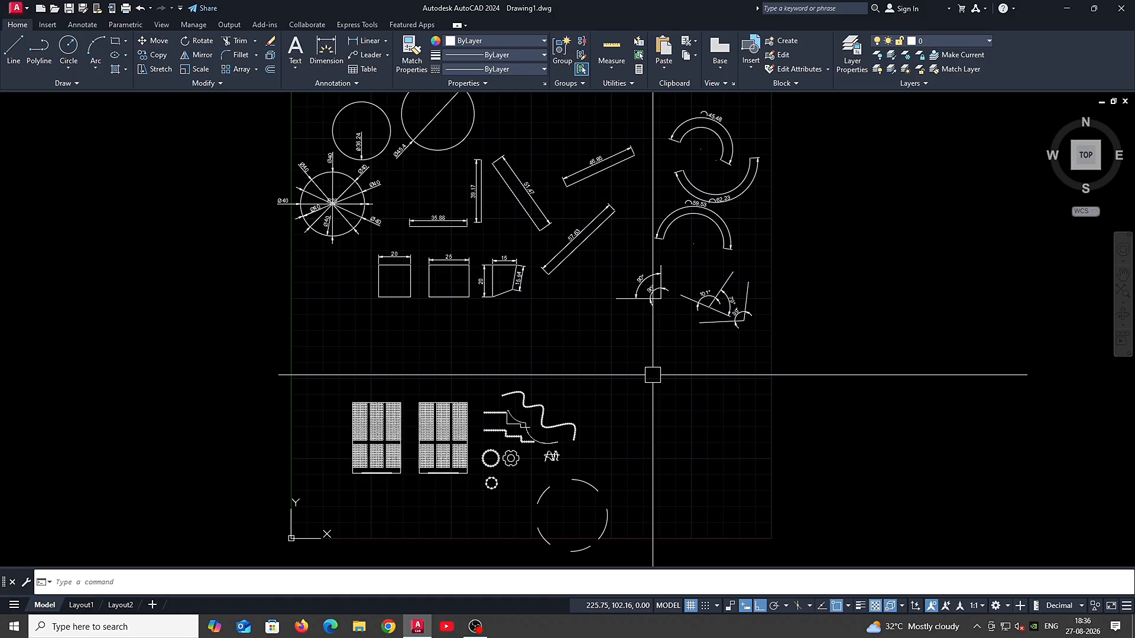
# Step: Draw a horizontal line about 90 units long in the empty area below the angle-dimension examples
pyautogui.write('l')
pyautogui.press('Return')
pyautogui.scroll(2, 664, 367)
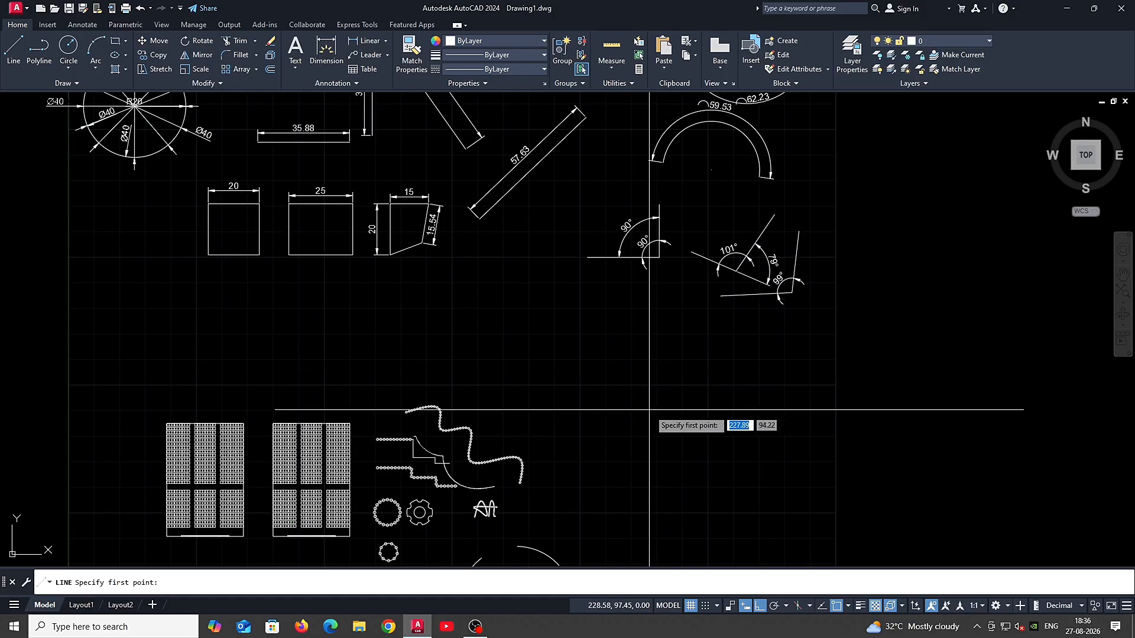
pyautogui.click(595, 401)
pyautogui.click(825, 431)
pyautogui.press('Return')
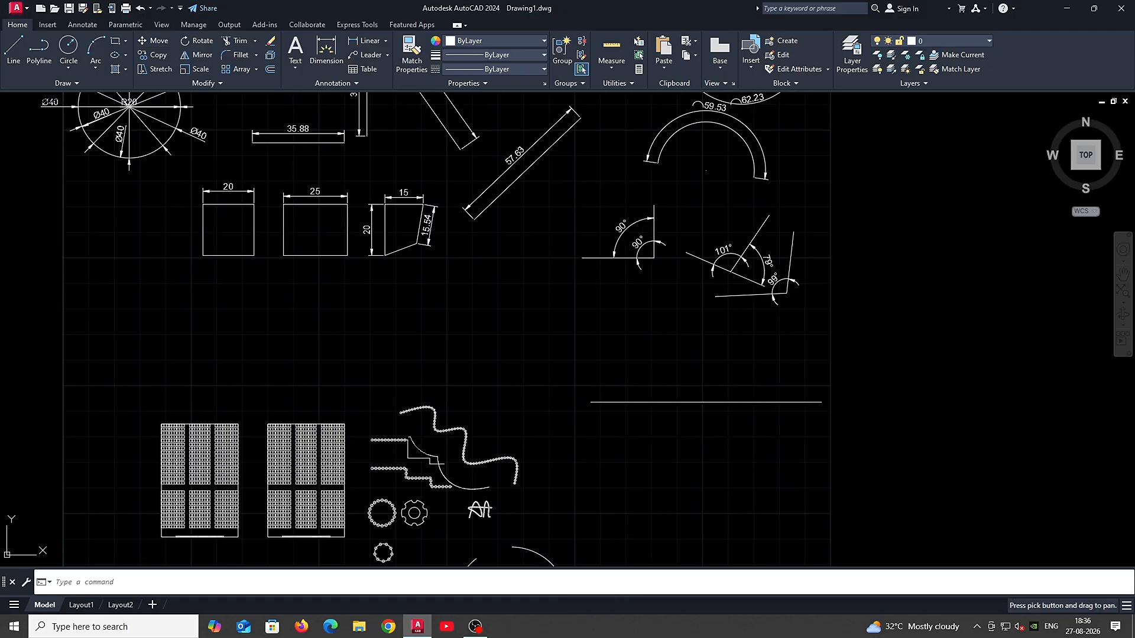
# Step: Add a linear dimension above the new line by selecting the line as the object
pyautogui.scroll(2, 745, 401)
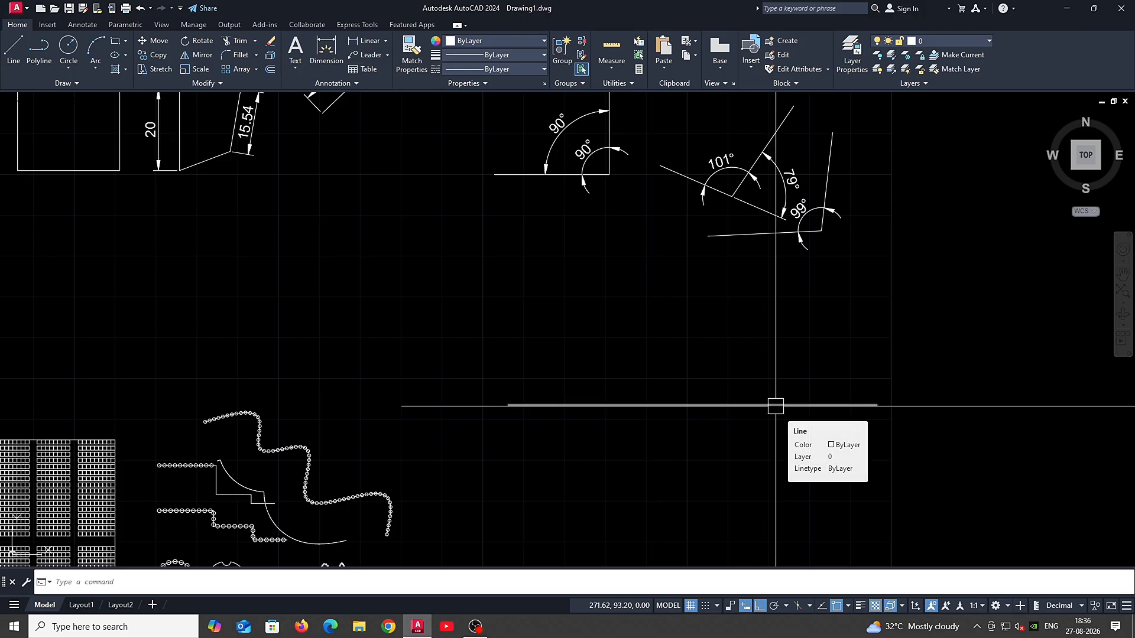
pyautogui.write('DL')
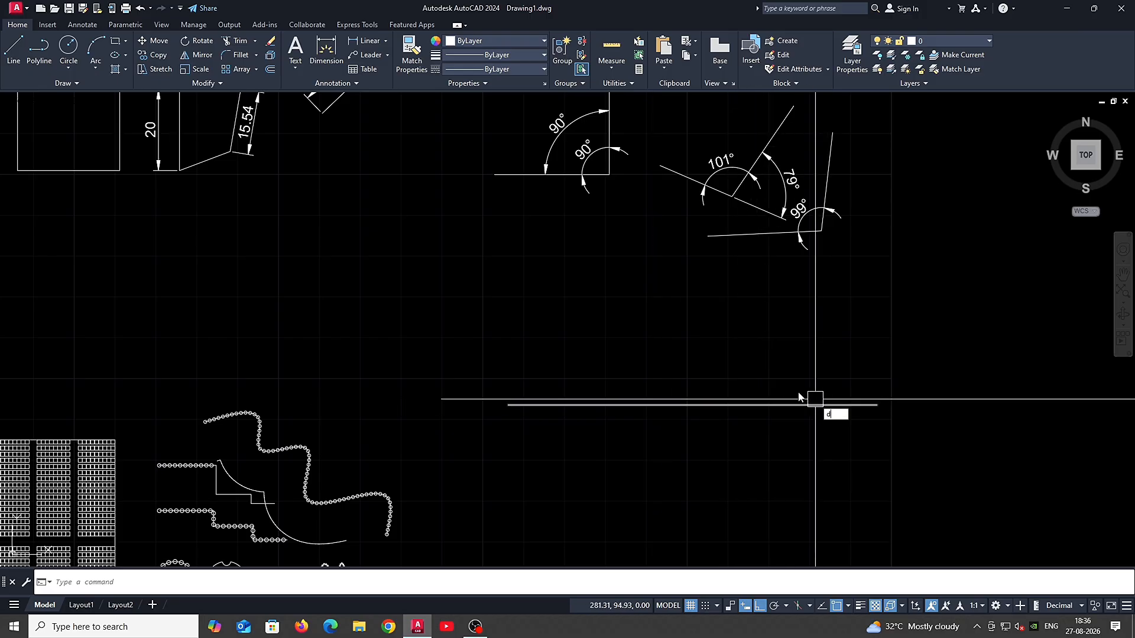
pyautogui.write('I')
pyautogui.press('Return')
pyautogui.press('Return')
pyautogui.click(791, 405)
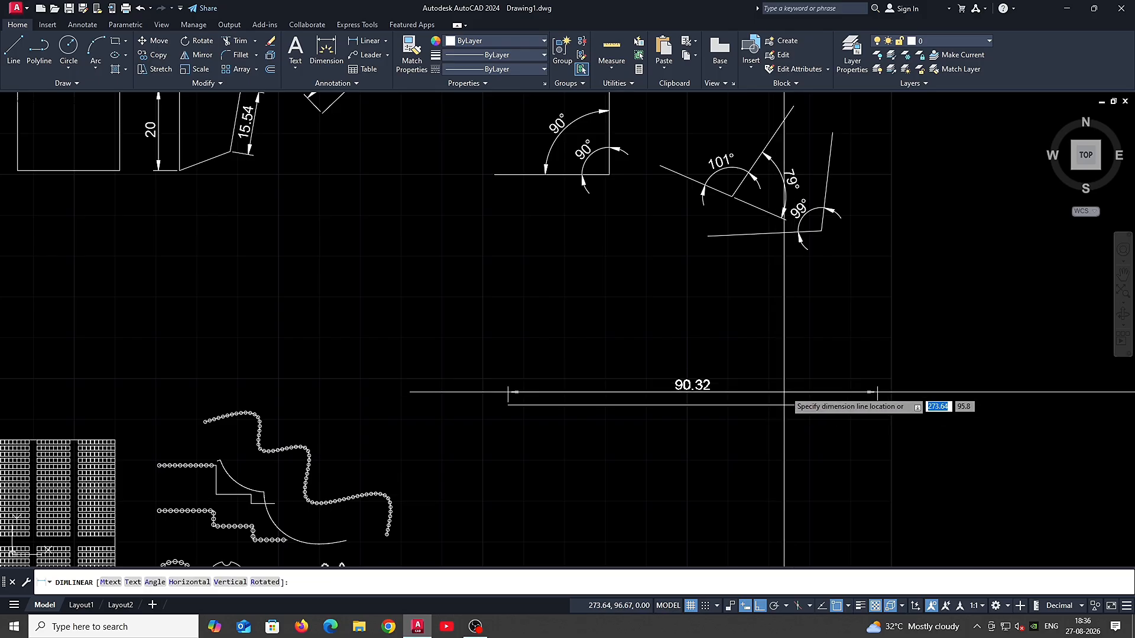
pyautogui.click(784, 383)
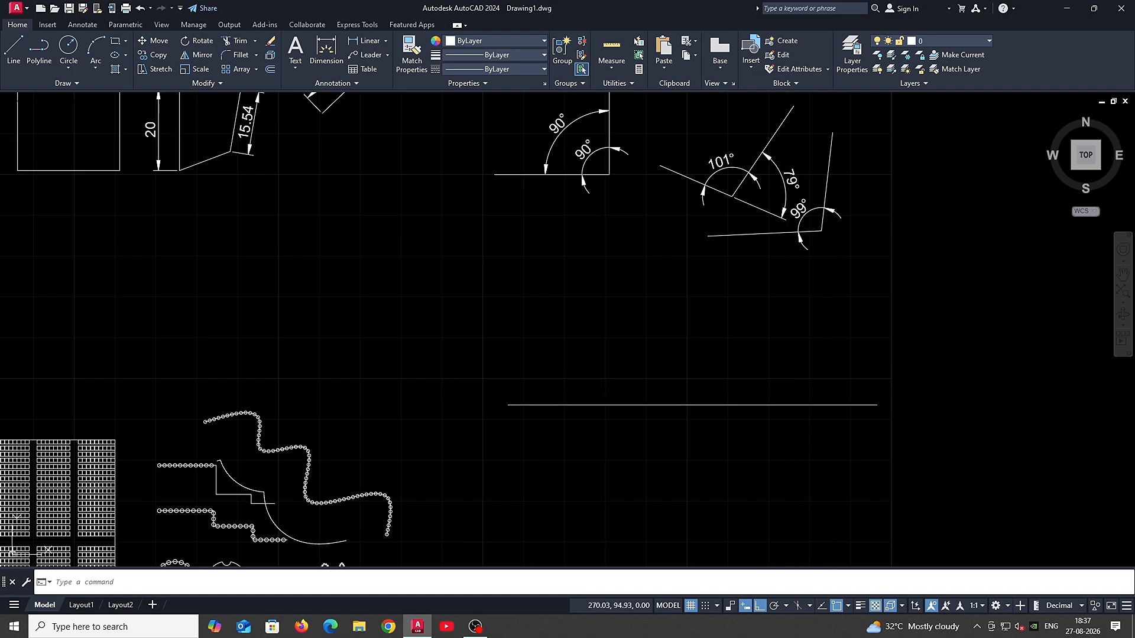
# Step: Divide the new horizontal line into nine equal segments with the Divide command
pyautogui.write('iv')
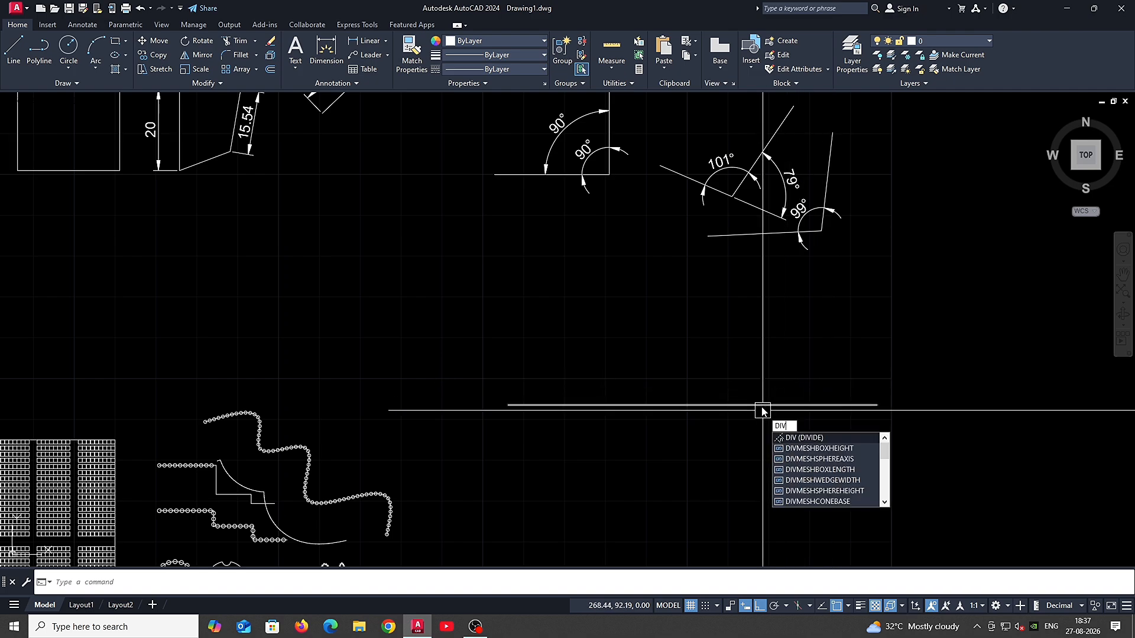
pyautogui.press('Return')
pyautogui.click(761, 405)
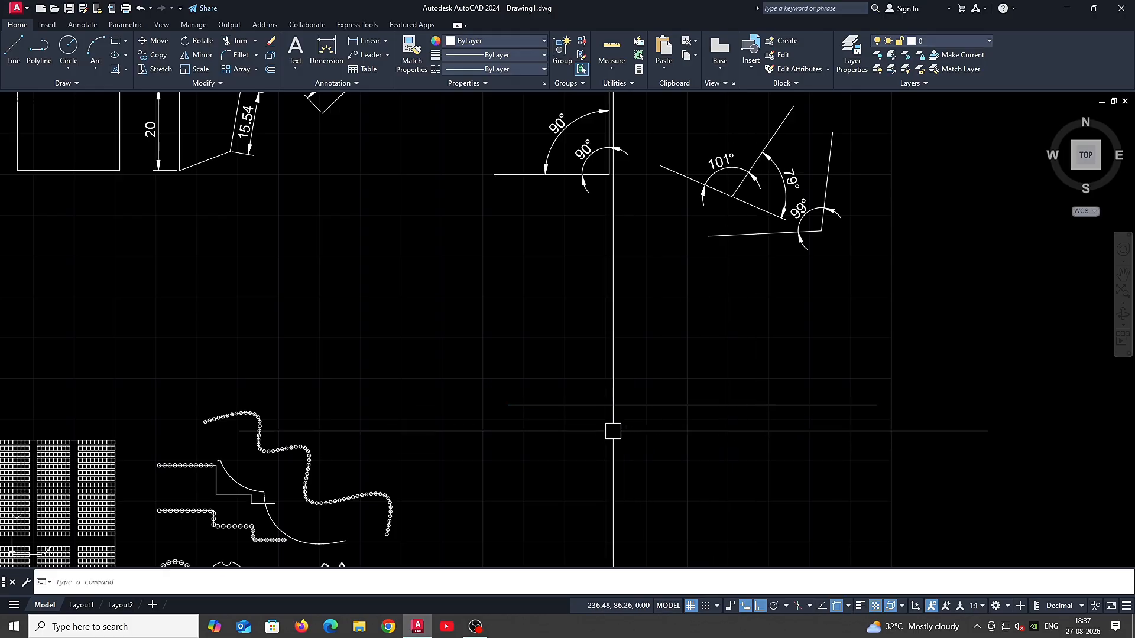
# Step: Examine the division points along the line under a selection window without selecting anything
pyautogui.click(488, 344)
pyautogui.scroll(2, 793, 453)
pyautogui.scroll(2, 837, 422)
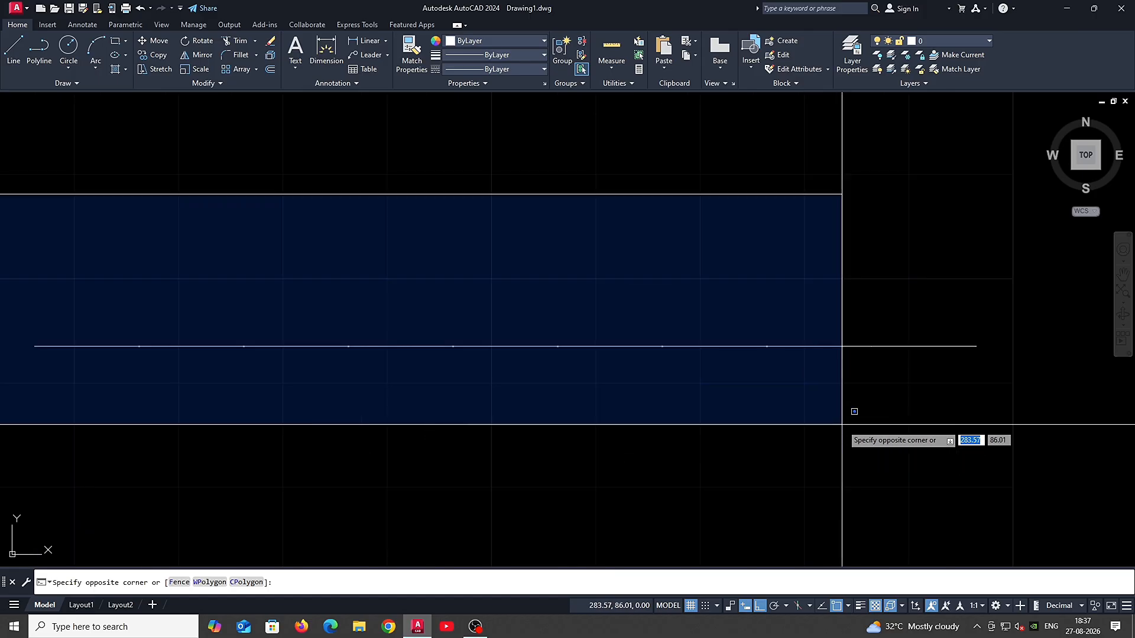
pyautogui.scroll(-2, 886, 424)
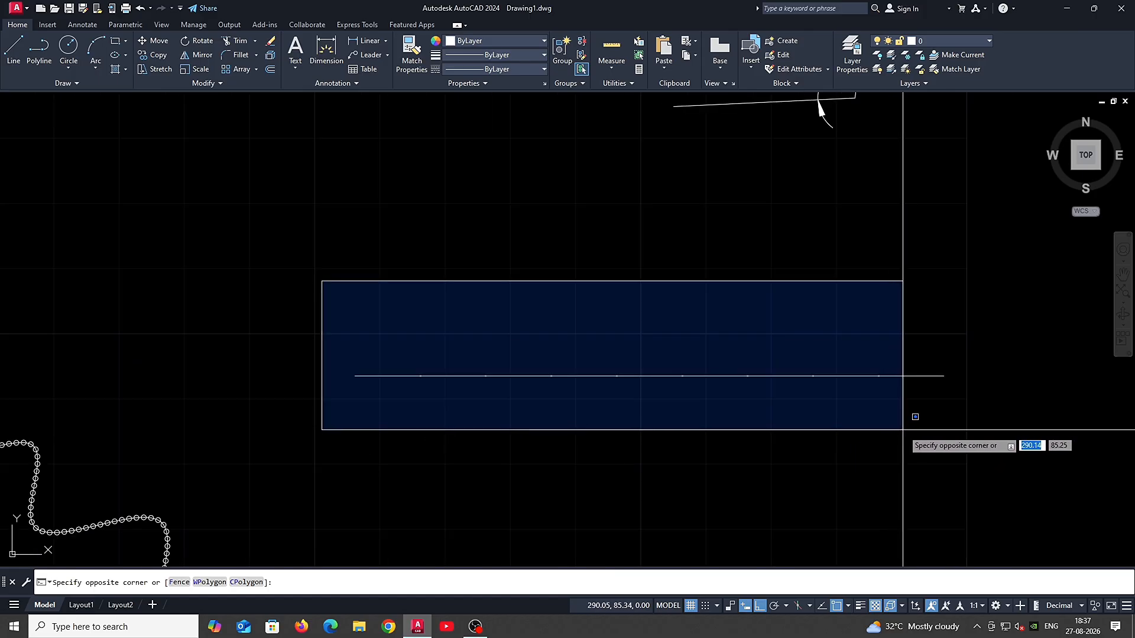
pyautogui.press('Escape')
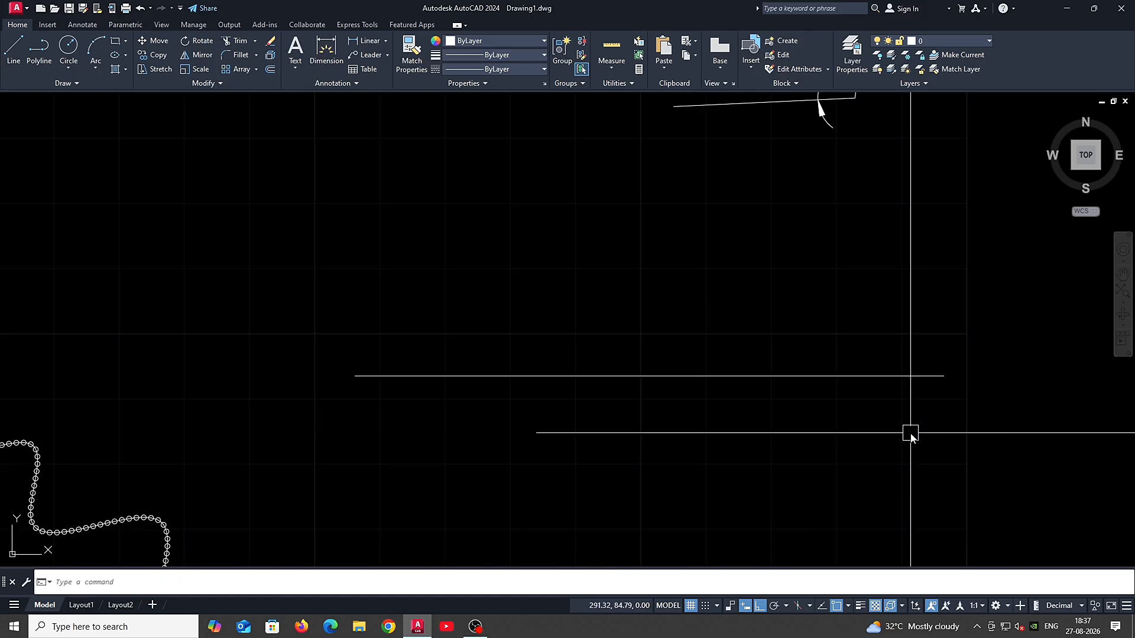
# Step: Draw vertical construction lines through every division point and both endpoints of the horizontal line
pyautogui.write('xl')
pyautogui.press('Return')
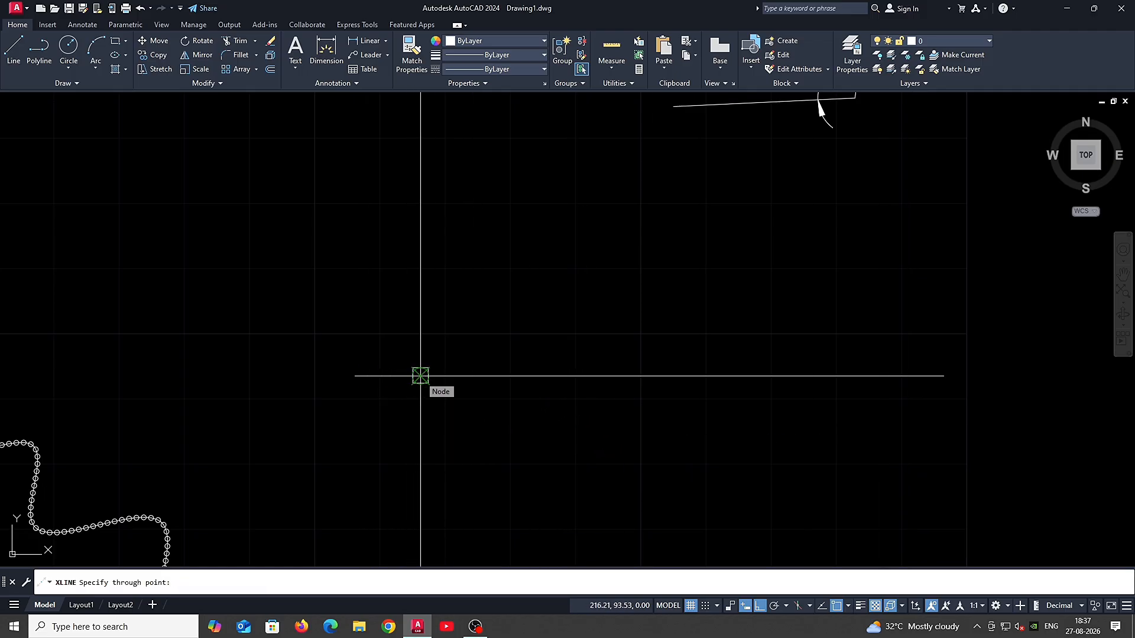
pyautogui.click(420, 376)
pyautogui.click(485, 375)
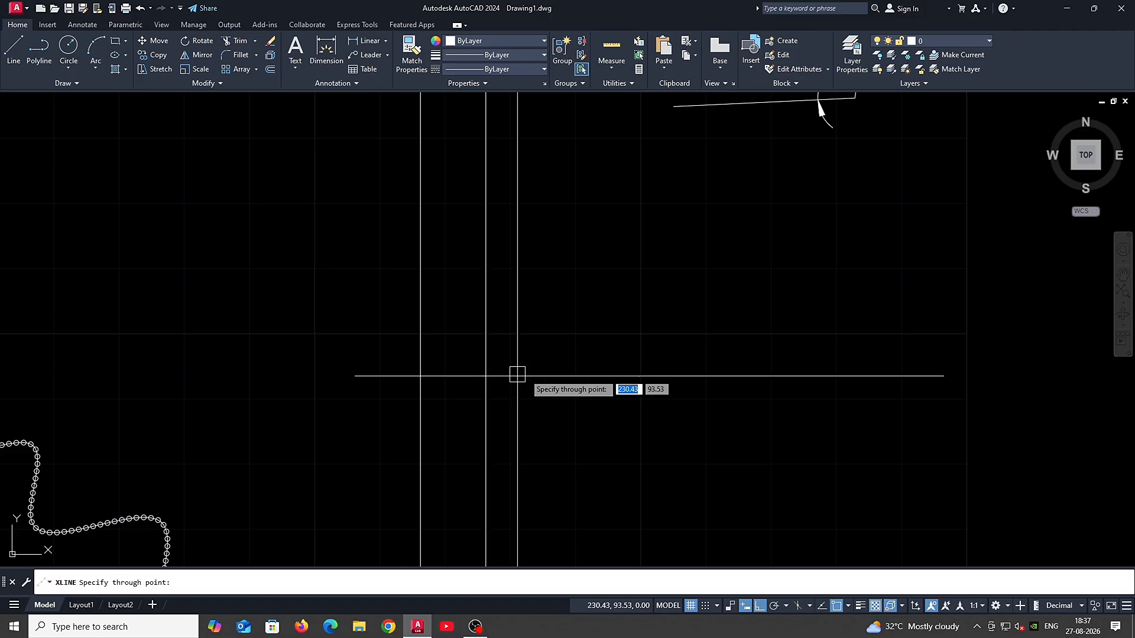
pyautogui.click(551, 376)
pyautogui.click(616, 375)
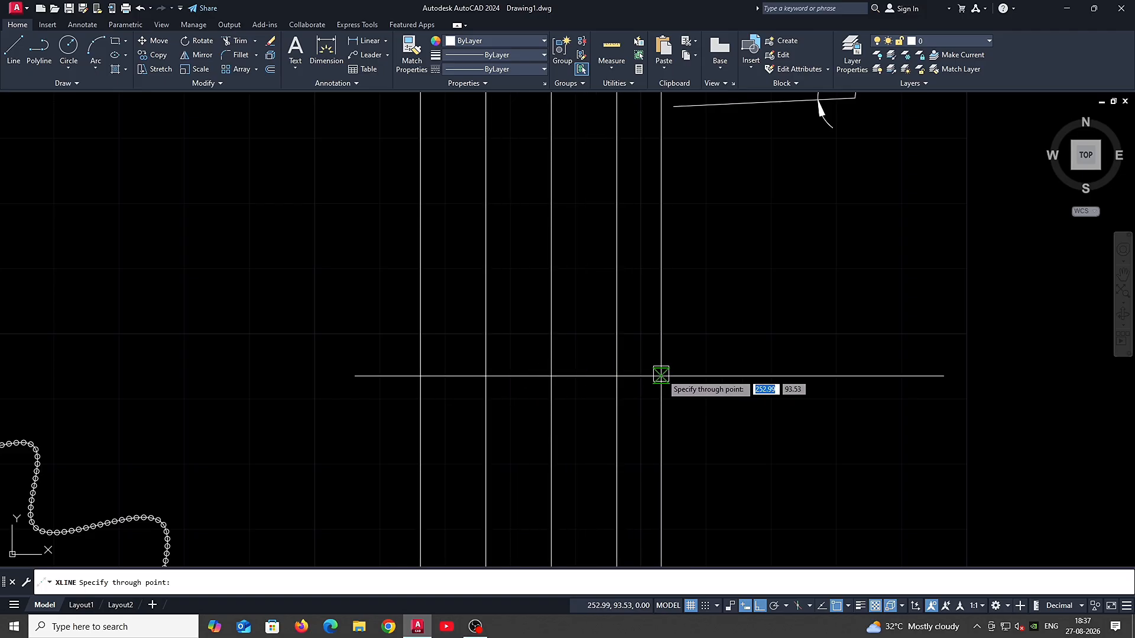
pyautogui.click(682, 376)
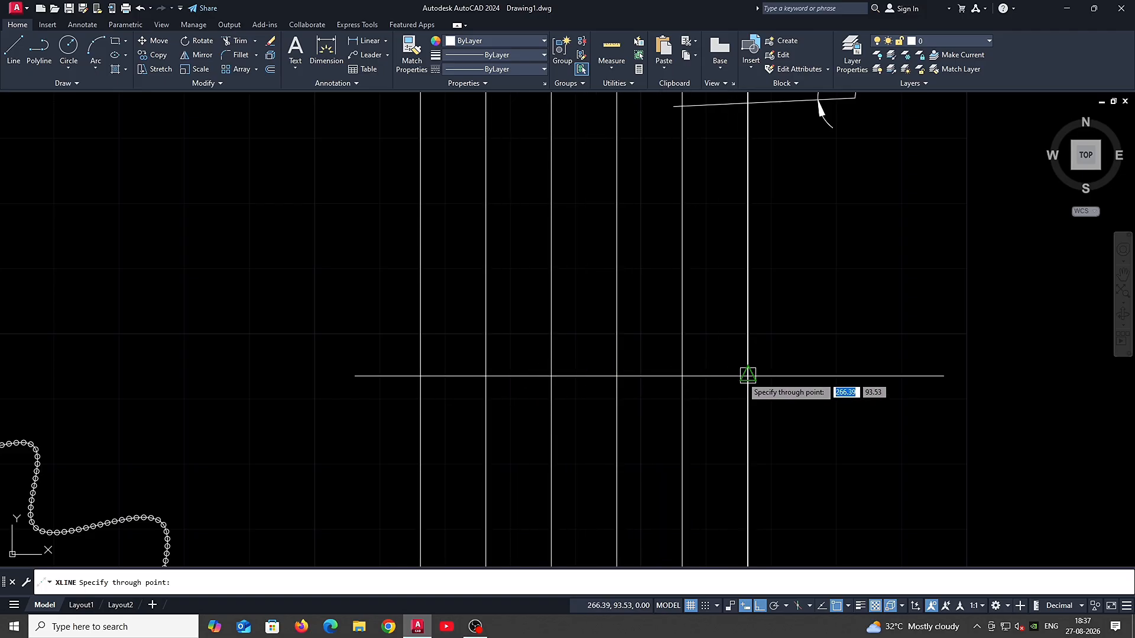
pyautogui.click(748, 376)
pyautogui.click(813, 375)
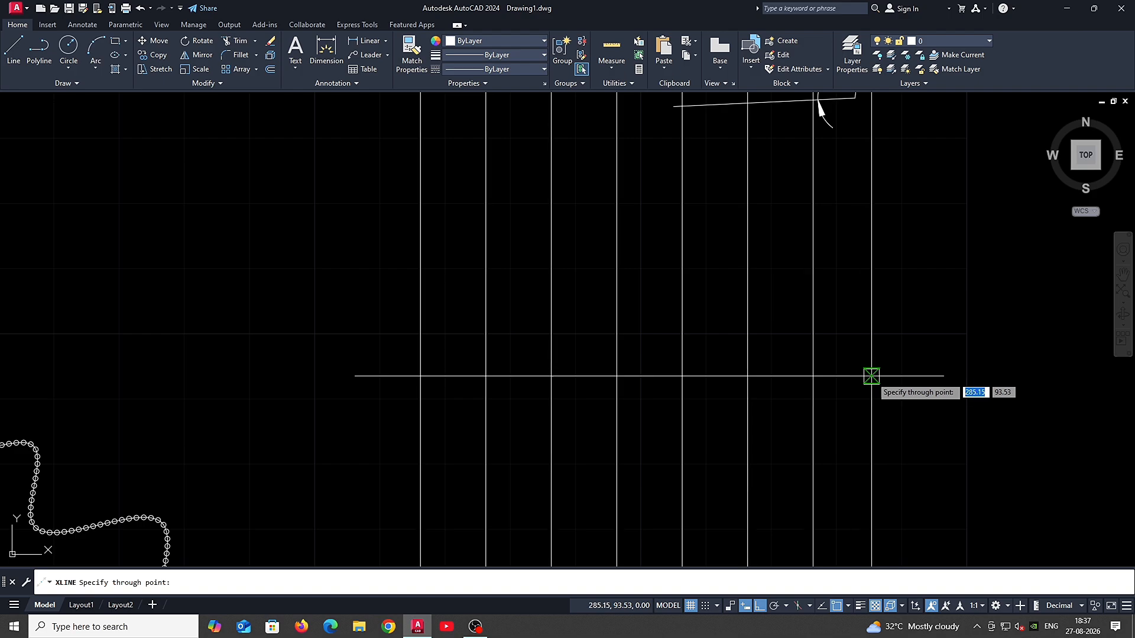
pyautogui.click(878, 376)
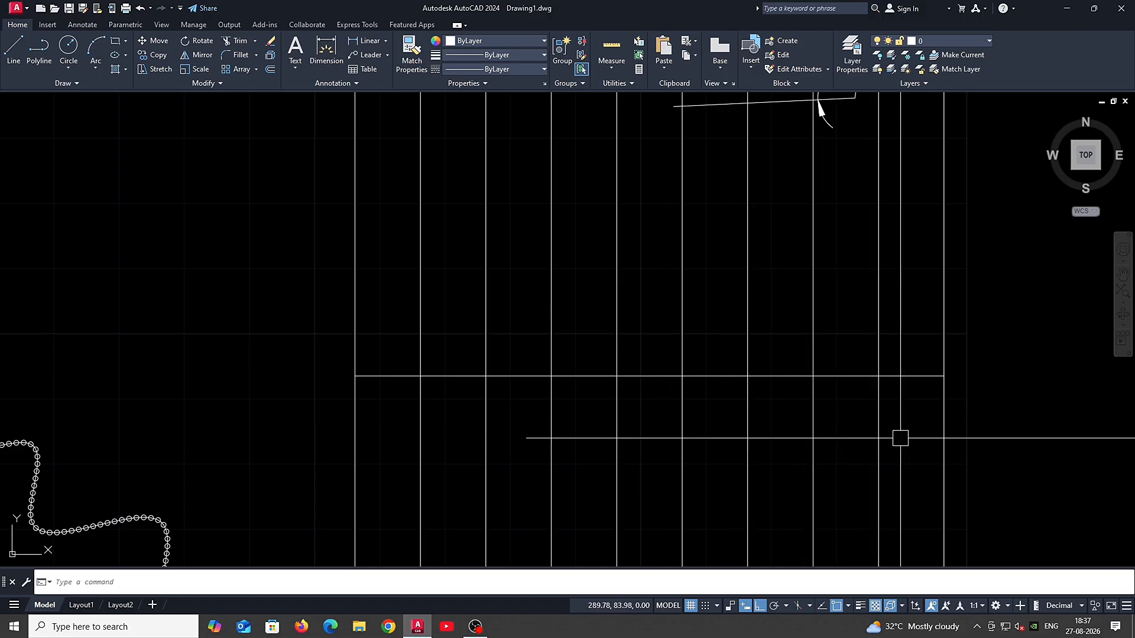
pyautogui.write('dli')
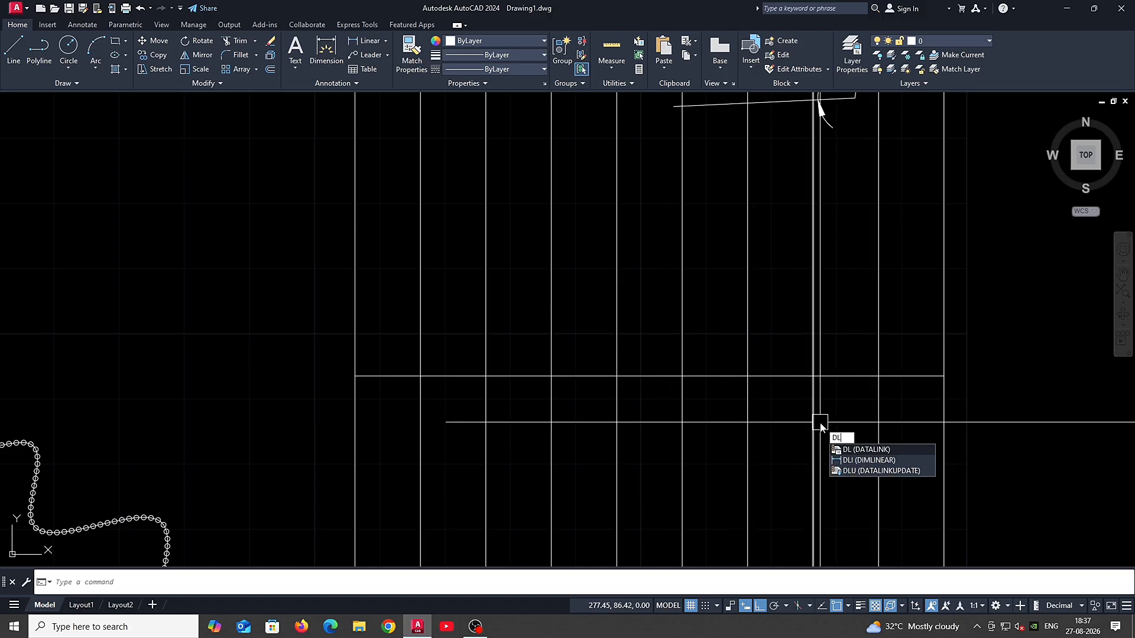
pyautogui.press('Return')
pyautogui.scroll(1, 351, 361)
pyautogui.click(357, 385)
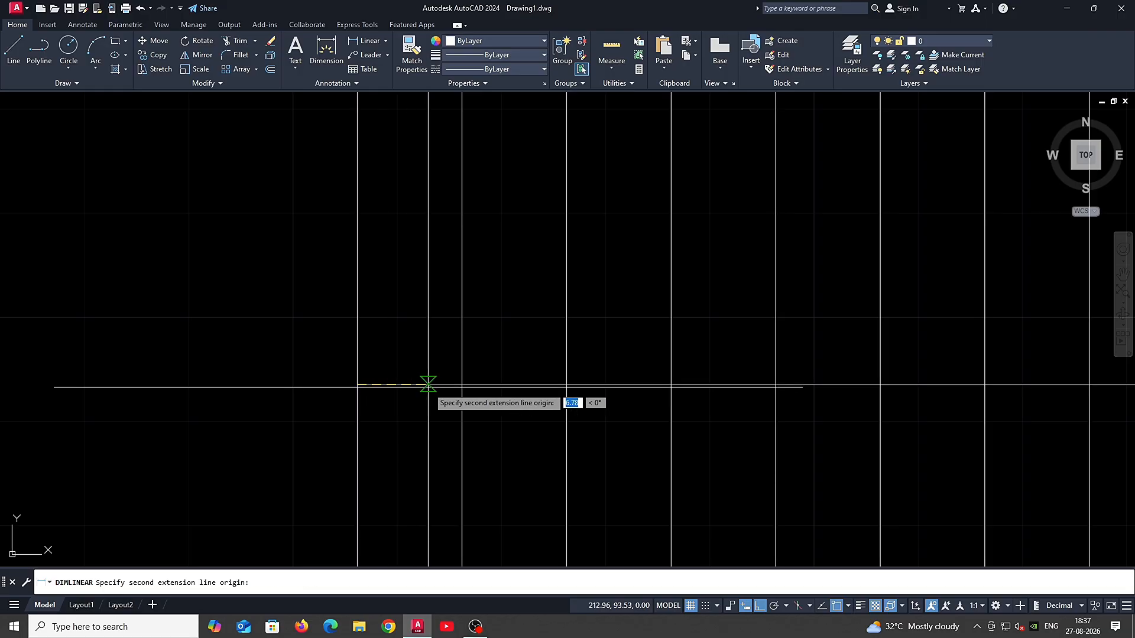
pyautogui.press('Escape')
# Step: Add a linear dimension above the line between the first two construction lines
pyautogui.scroll(1, 339, 383)
pyautogui.press('Return')
pyautogui.click(369, 385)
pyautogui.click(536, 384)
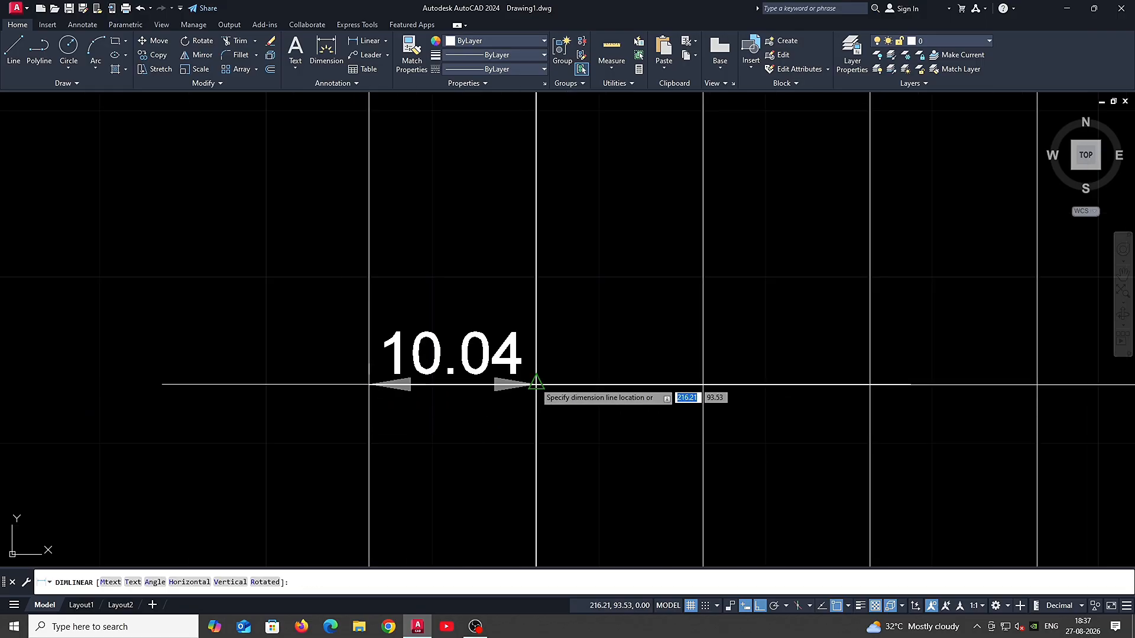
pyautogui.click(535, 341)
# Step: Dimension the second and third intervals of the divided line, aligned with the first interval's dimension
pyautogui.write('D')
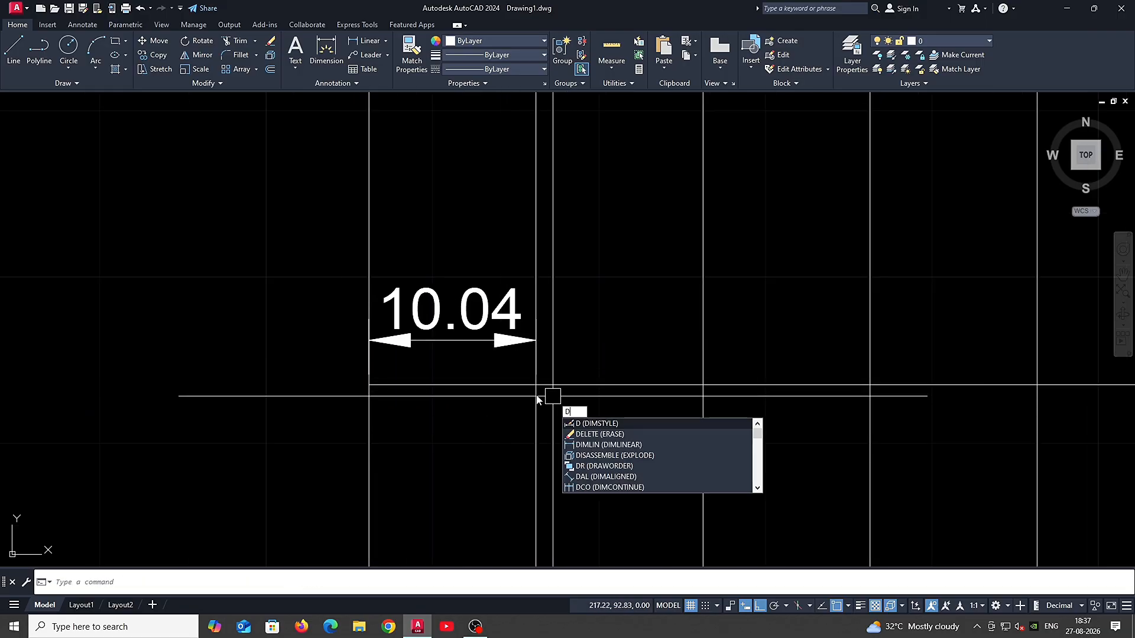
pyautogui.click(606, 444)
pyautogui.click(535, 385)
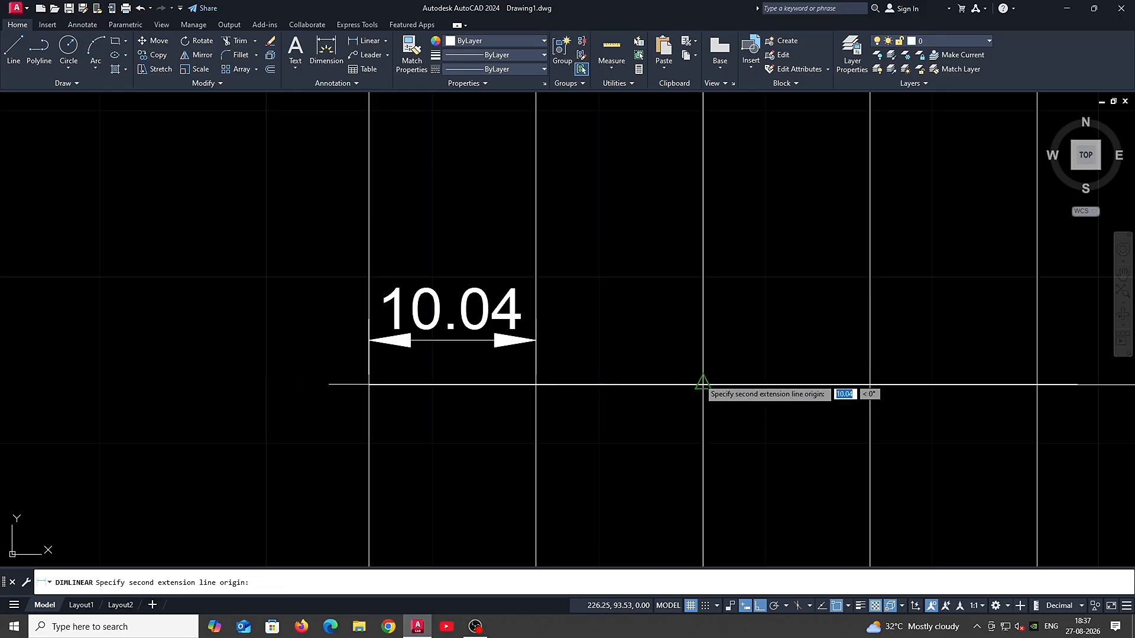
pyautogui.click(703, 384)
pyautogui.click(550, 341)
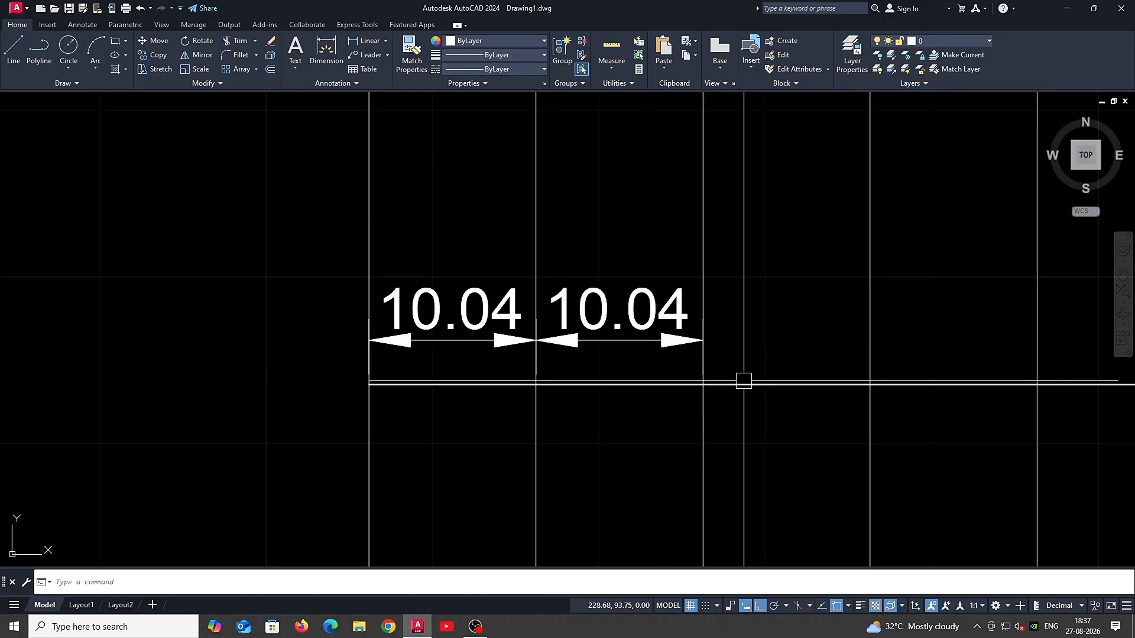
pyautogui.press('Return')
pyautogui.moveTo(702, 385); pyautogui.dragTo(675, 382, button='middle')
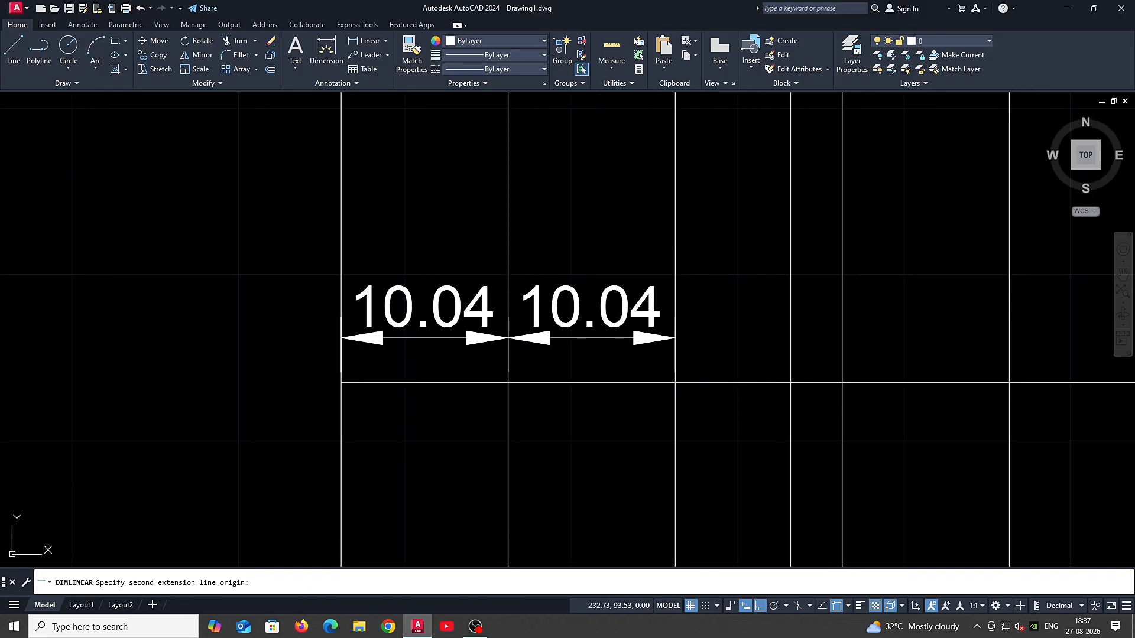
pyautogui.click(842, 383)
pyautogui.click(675, 337)
pyautogui.scroll(-1, 614, 383)
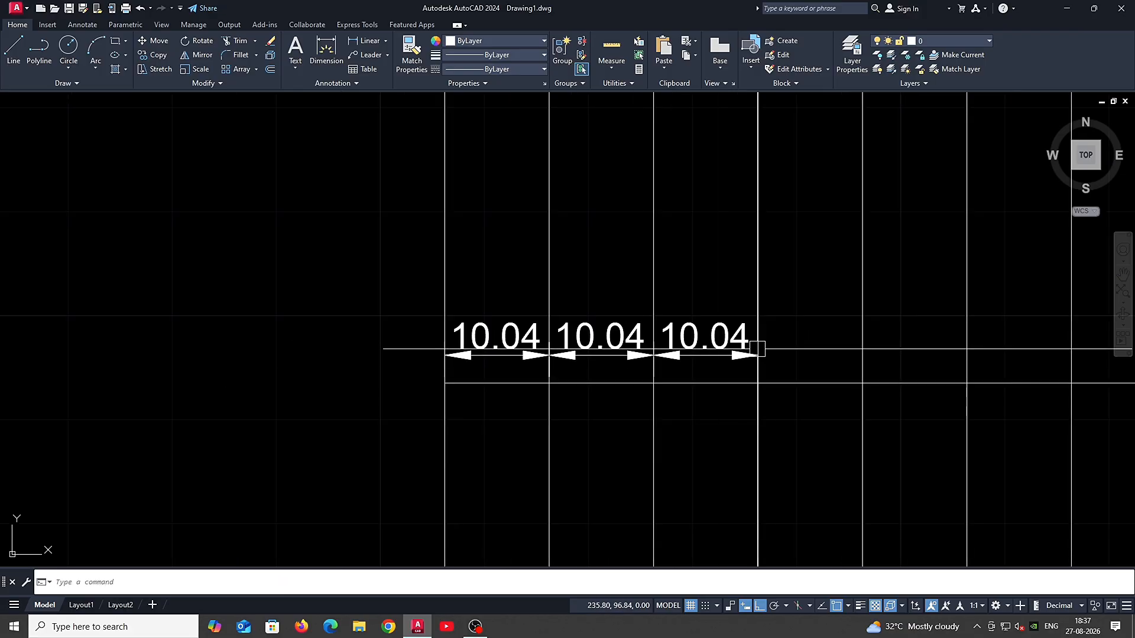
pyautogui.moveTo(757, 347); pyautogui.dragTo(638, 383, button='middle')
pyautogui.press('Return')
pyautogui.press('Return')
pyautogui.click(602, 420)
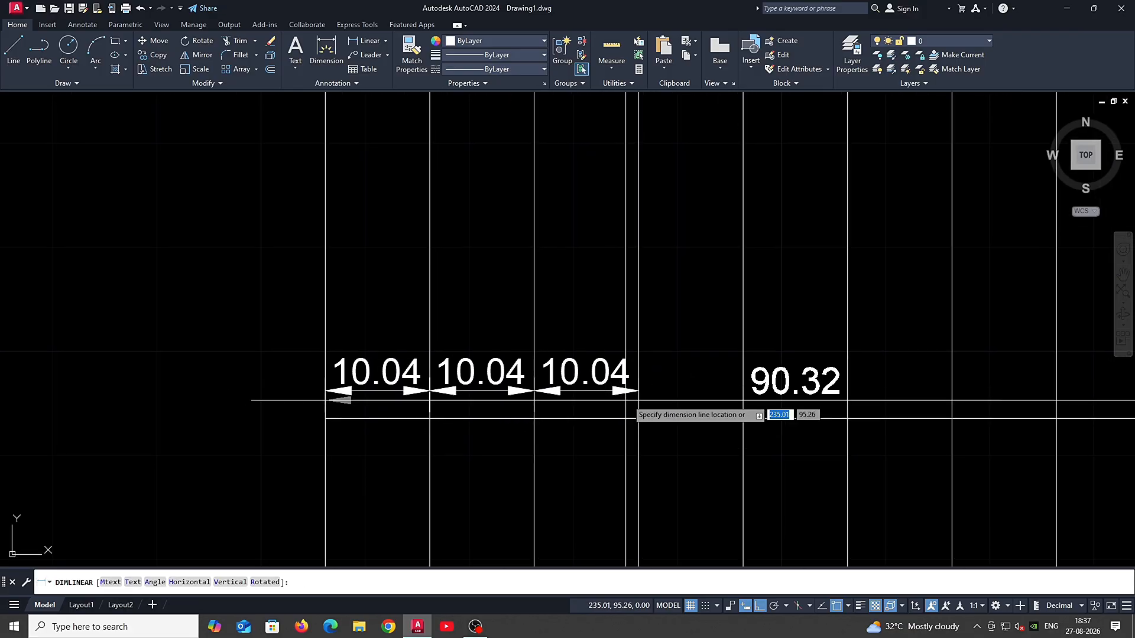
pyautogui.press('Escape')
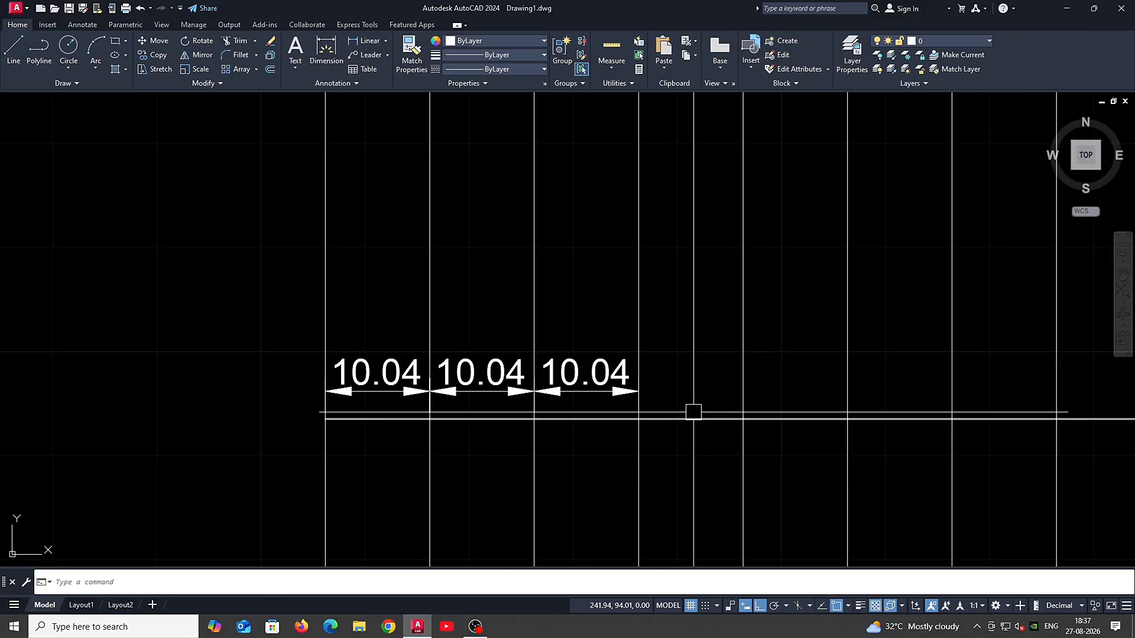
# Step: Dimension the fourth interval of the divided line, aligned with the three existing interval dimensions
pyautogui.press('Return')
pyautogui.click(638, 419)
pyautogui.click(743, 419)
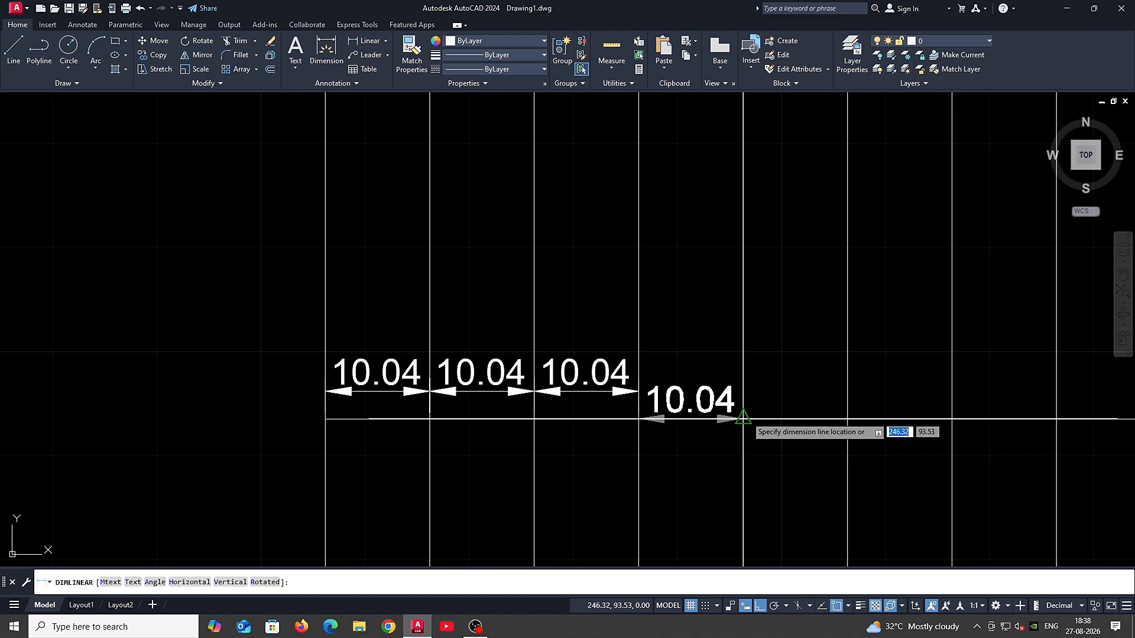
pyautogui.click(690, 391)
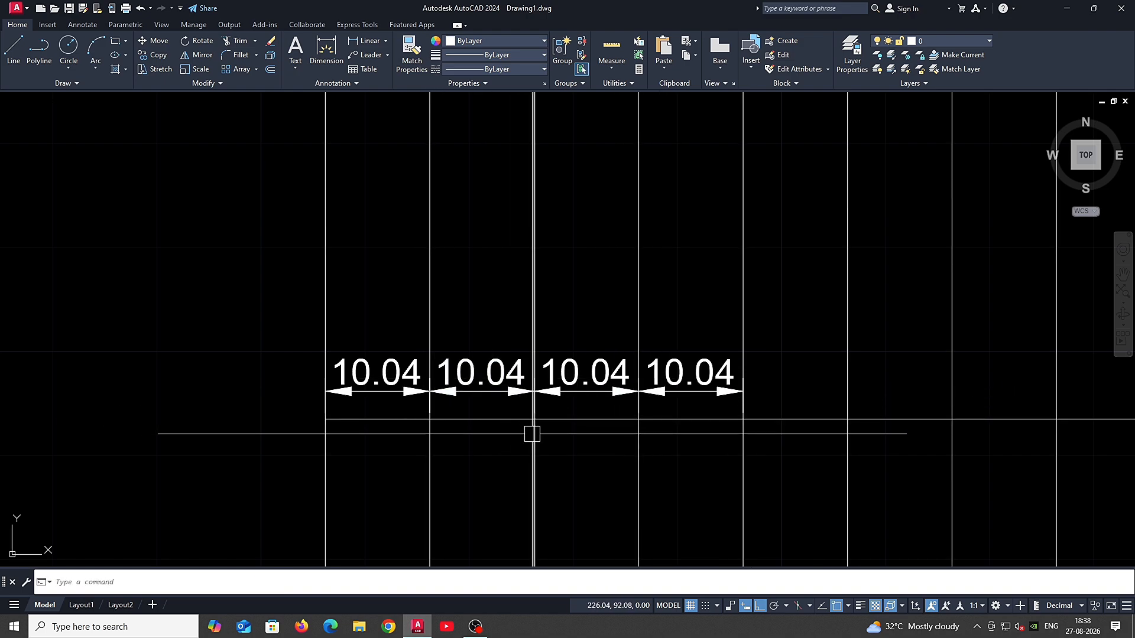
# Step: Undo the separate interval dimensions and add a linear dimension above the line across the first interval only
pyautogui.scroll(2, 530, 403)
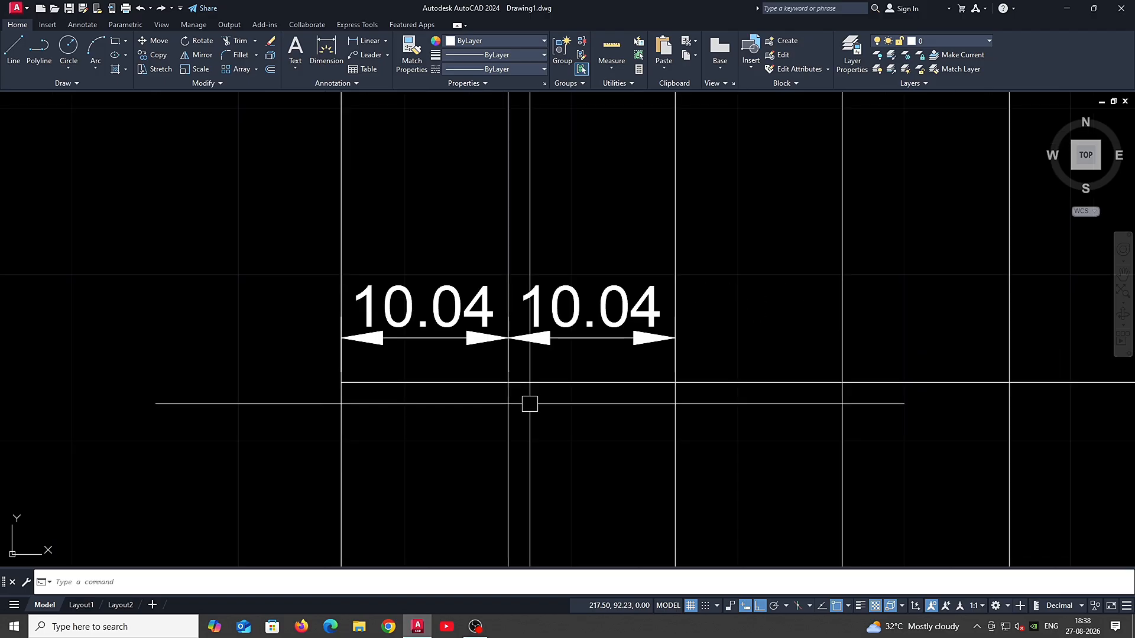
pyautogui.write('d')
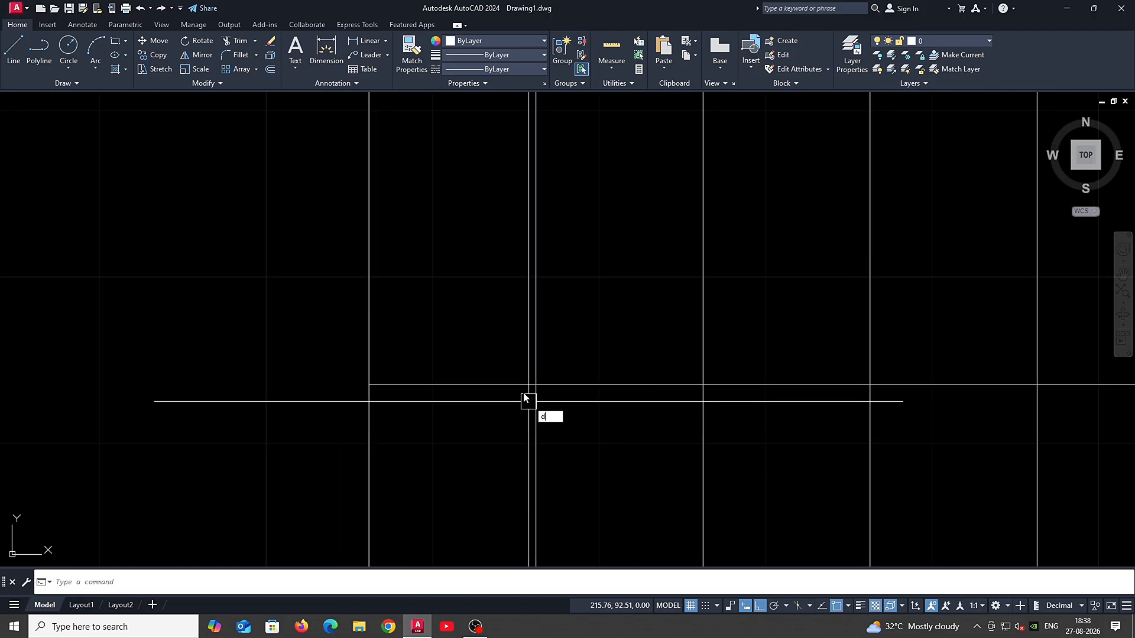
pyautogui.press('Return')
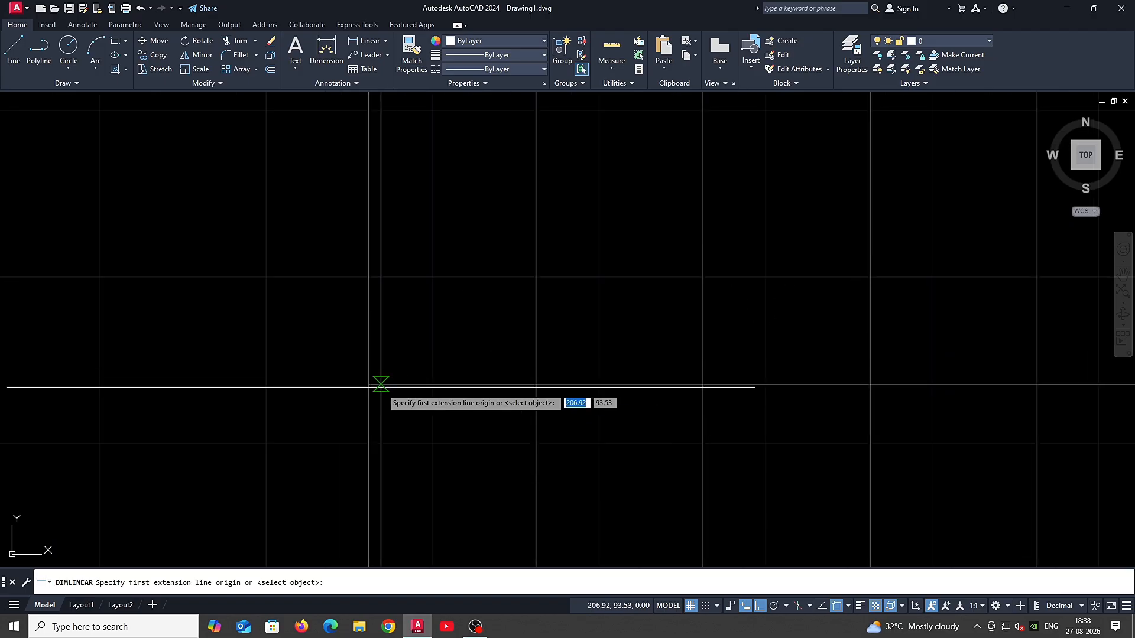
pyautogui.click(369, 385)
pyautogui.click(536, 384)
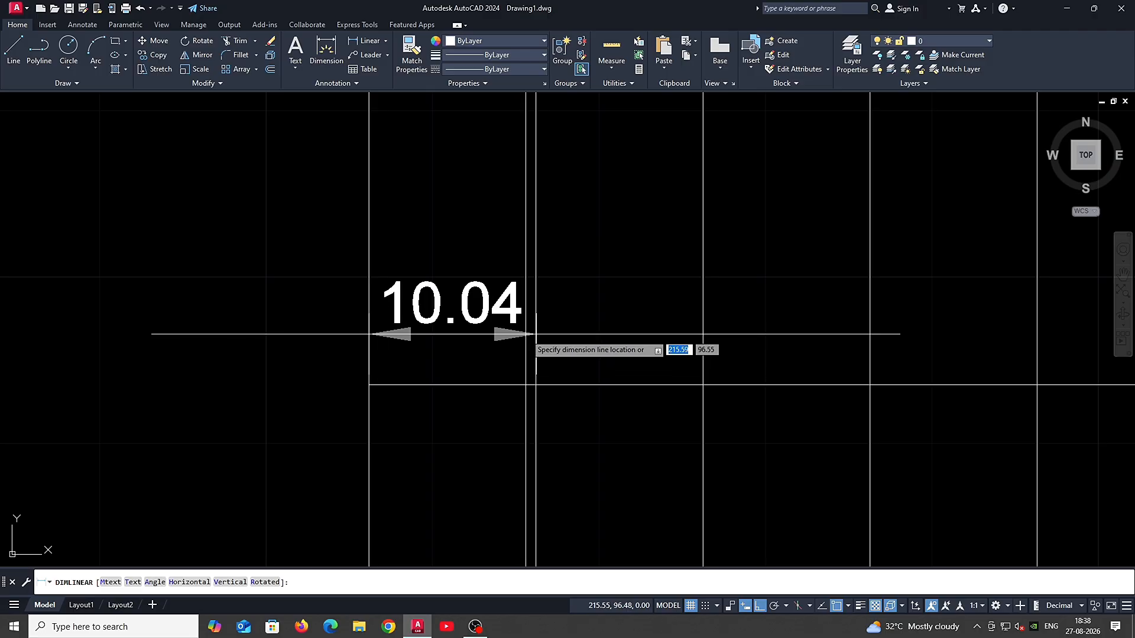
pyautogui.click(535, 334)
# Step: Use Continue Dimension to chain dimensions above the line from the first interval through all remaining intervals to the line's far endpoint
pyautogui.scroll(-2, 542, 377)
pyautogui.moveTo(543, 377); pyautogui.dragTo(530, 427, button='middle')
pyautogui.scroll(-2, 531, 427)
pyautogui.moveTo(615, 369)
pyautogui.mouseDown(button='middle')
pyautogui.moveTo(605, 410)
pyautogui.moveTo(593, 409)
pyautogui.mouseUp(button='middle')
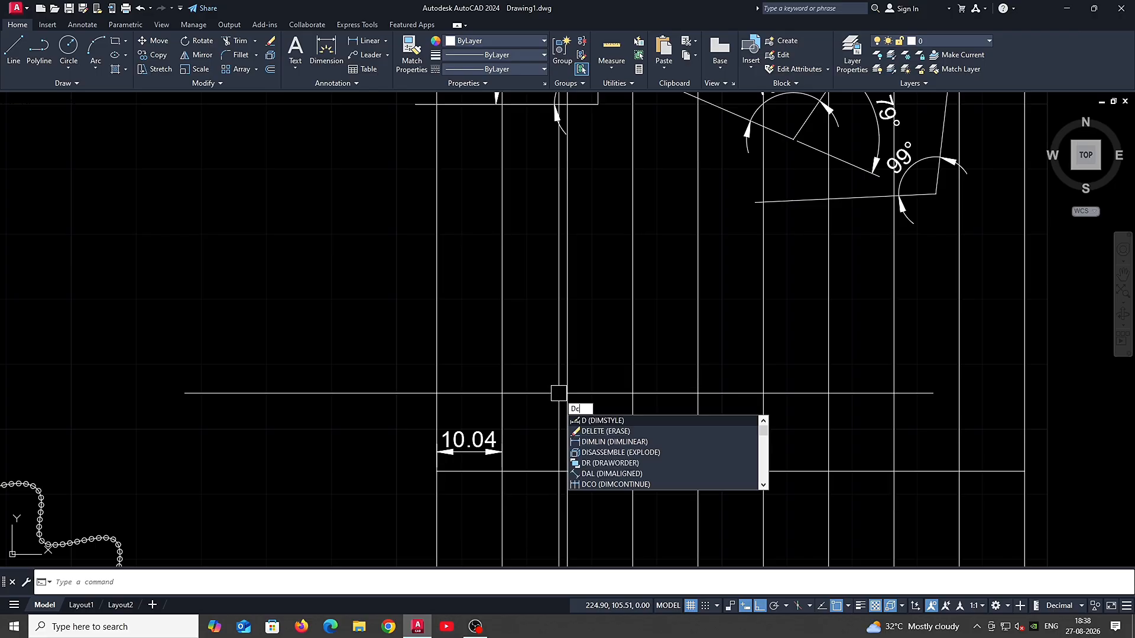
pyautogui.write('o')
pyautogui.press('Return')
pyautogui.scroll(2, 559, 393)
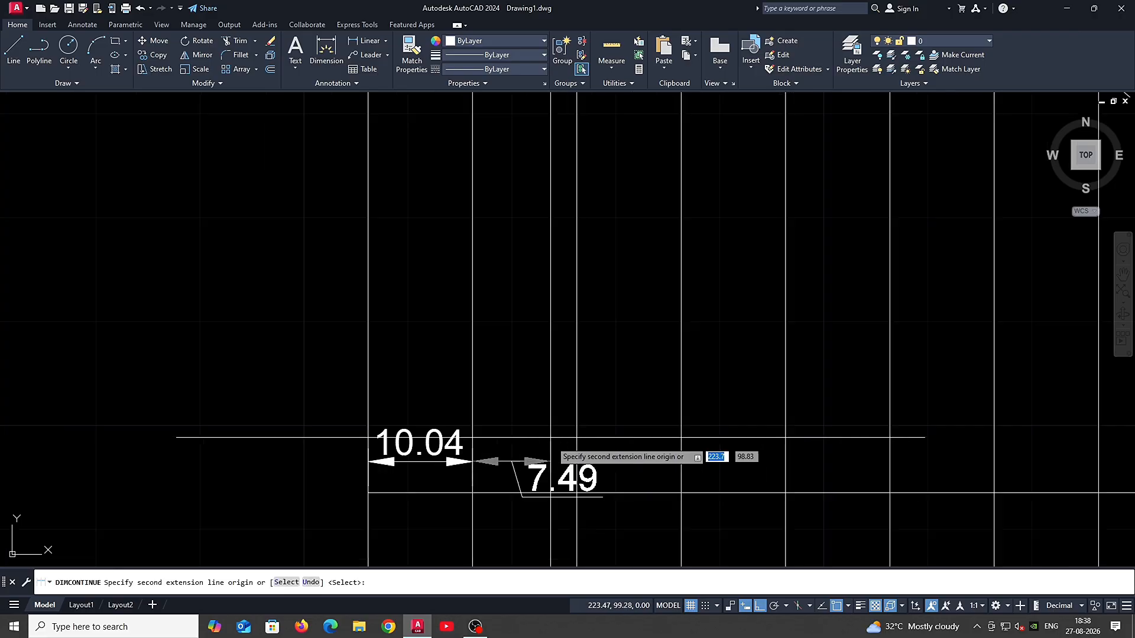
pyautogui.click(577, 490)
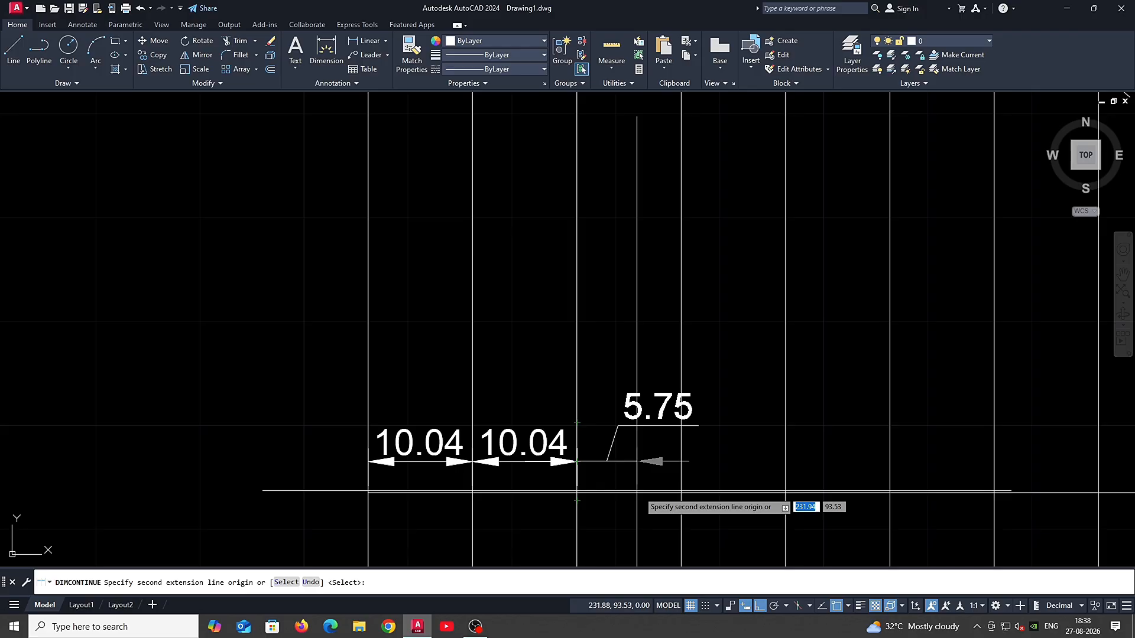
pyautogui.click(681, 492)
pyautogui.click(786, 493)
pyautogui.moveTo(829, 493)
pyautogui.mouseDown(button='middle')
pyautogui.moveTo(654, 459)
pyautogui.moveTo(616, 436)
pyautogui.mouseUp(button='middle')
pyautogui.click(638, 436)
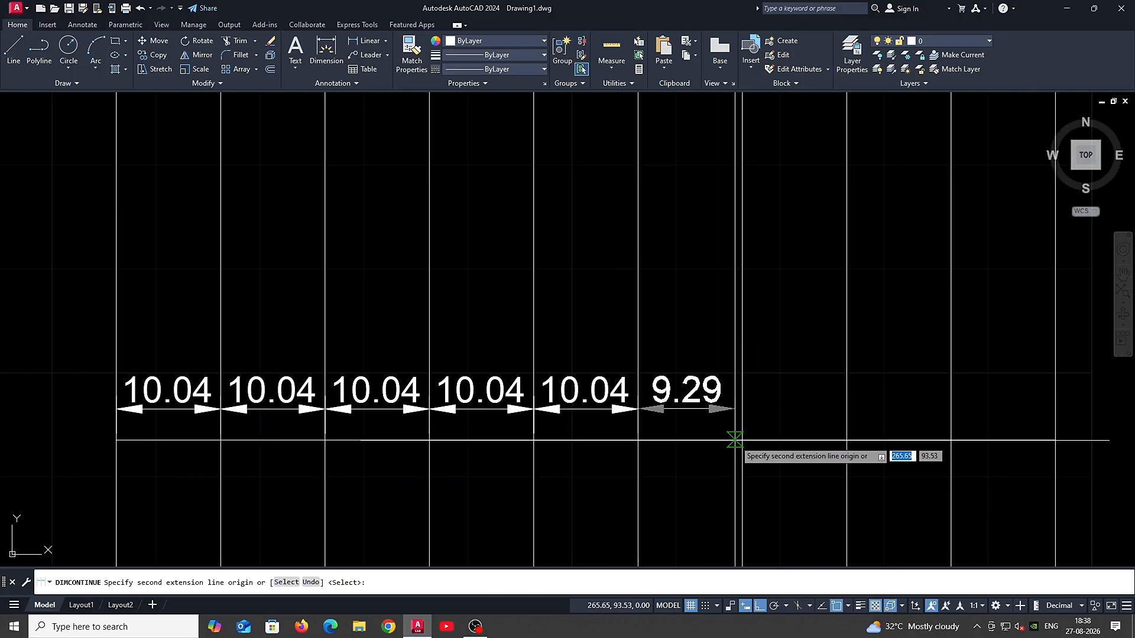
pyautogui.click(742, 438)
pyautogui.click(846, 439)
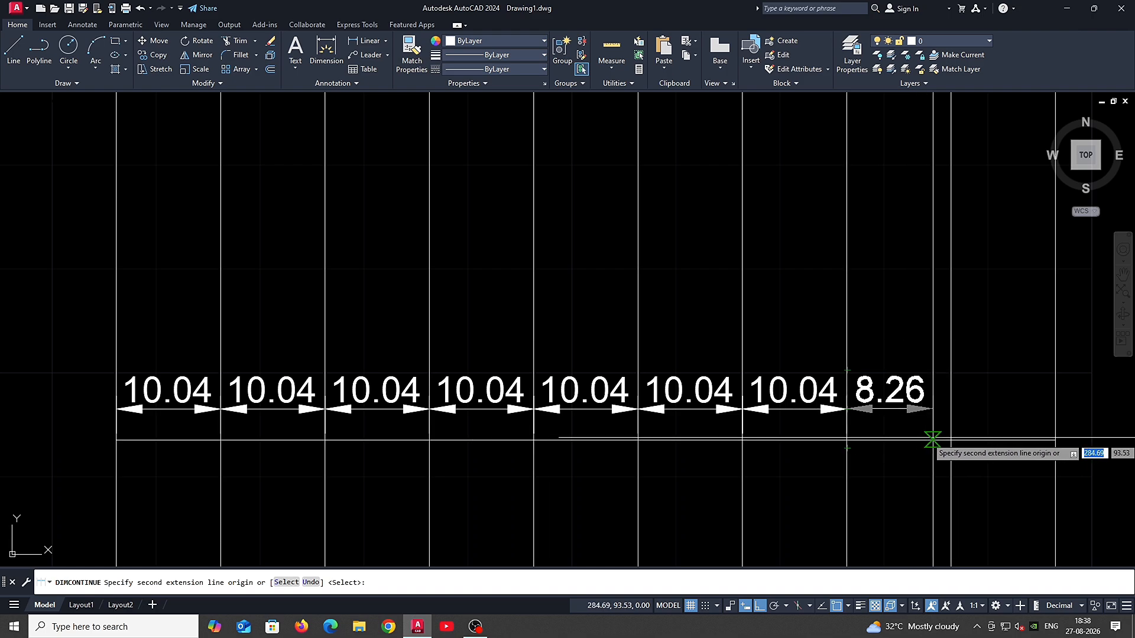
pyautogui.click(951, 439)
pyautogui.click(1041, 439)
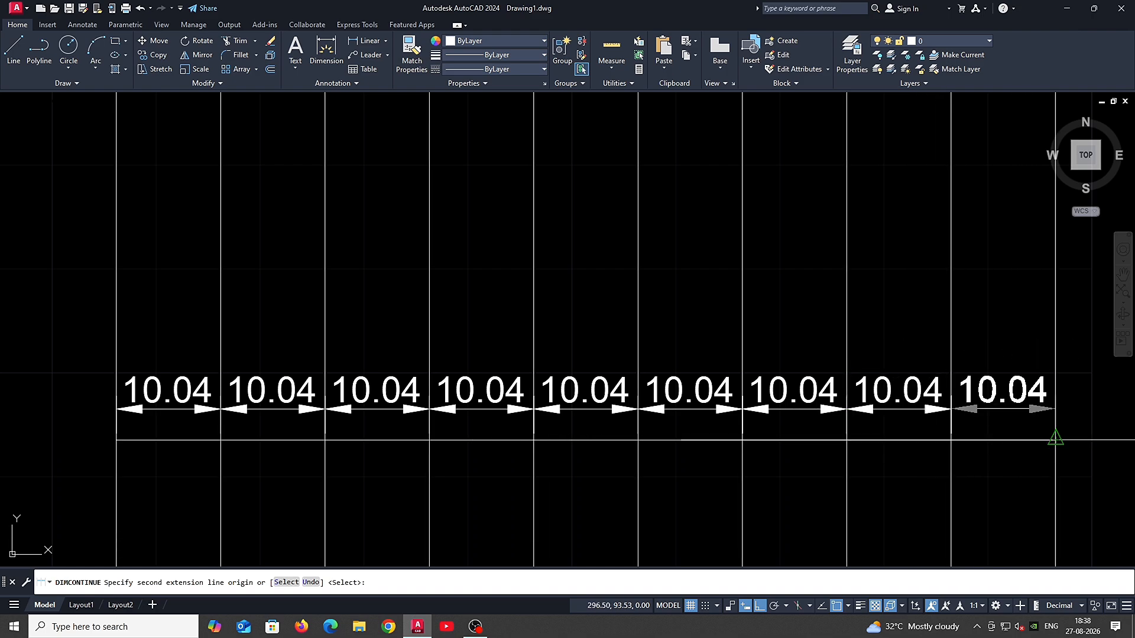
pyautogui.press('Escape')
# Step: Undo the continued dimensions and delete the remaining first-interval dimension above the line
pyautogui.scroll(-4, 874, 443)
pyautogui.moveTo(836, 444); pyautogui.dragTo(790, 431, button='middle')
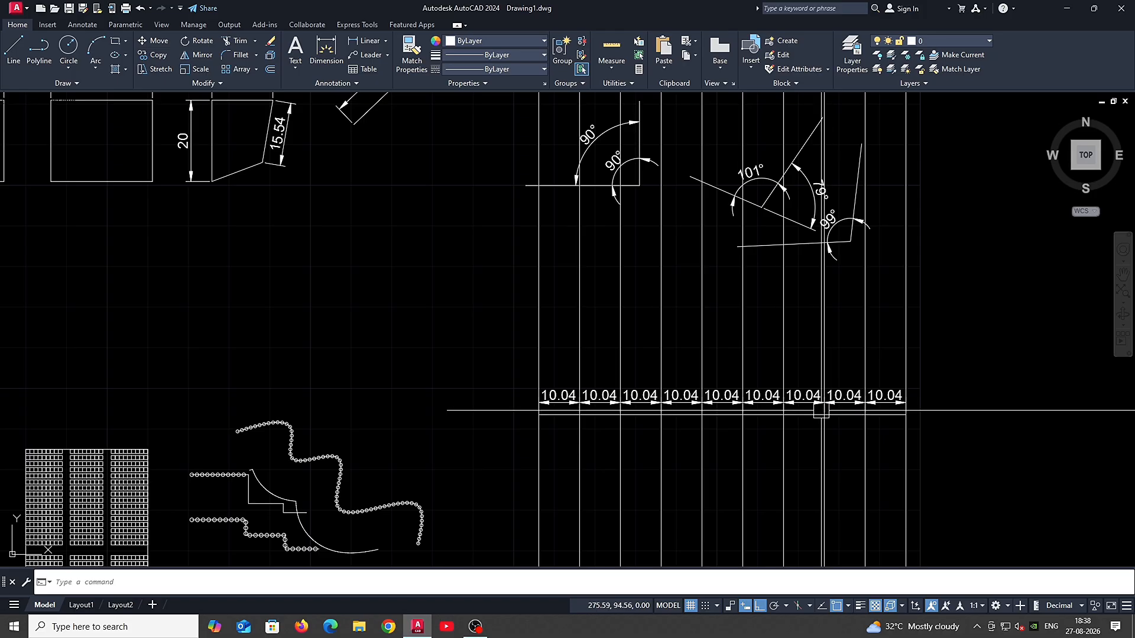
pyautogui.scroll(2, 816, 406)
pyautogui.scroll(2, 618, 390)
pyautogui.click(523, 332)
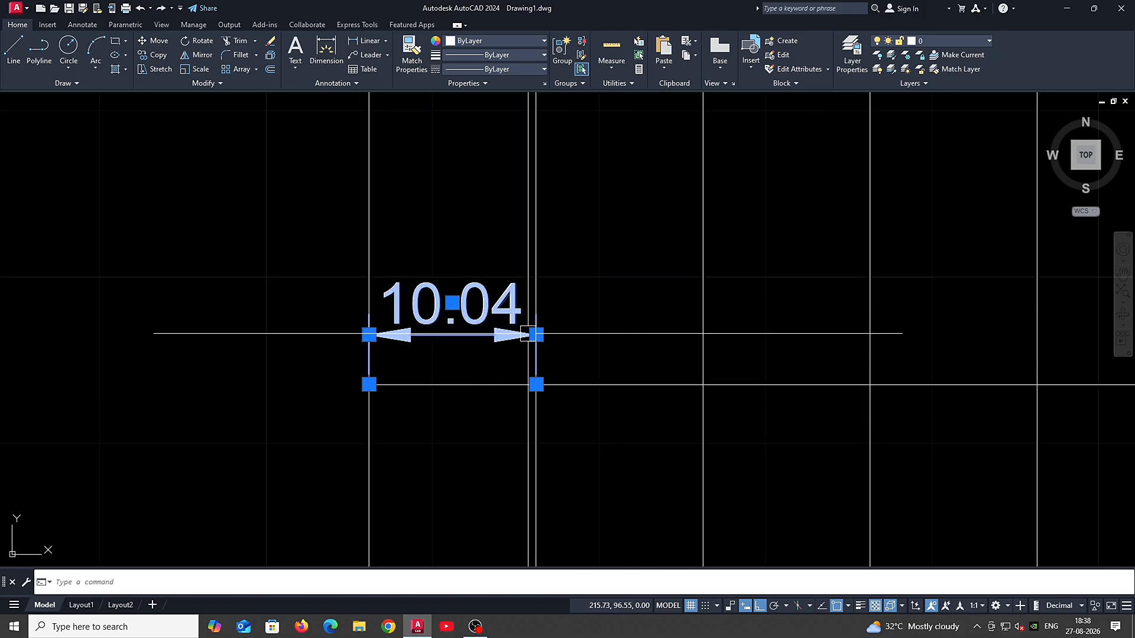
pyautogui.press('Delete')
# Step: Add a linear dimension across the first interval of the divided line, placing it below the line
pyautogui.write('dli')
pyautogui.press('Return')
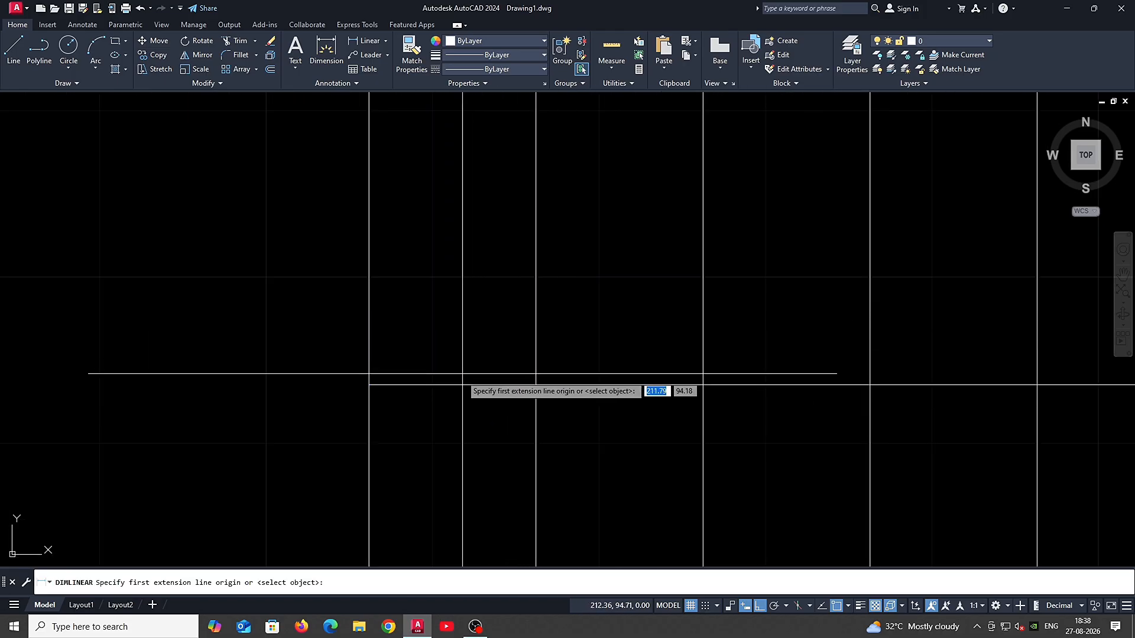
pyautogui.click(369, 385)
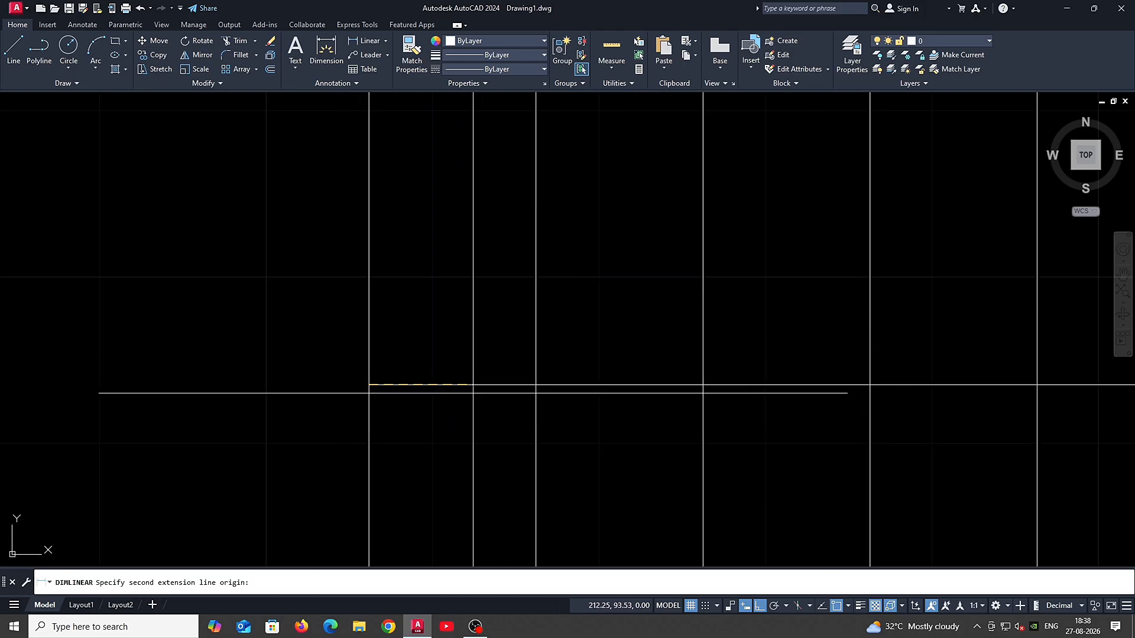
pyautogui.click(536, 385)
pyautogui.click(524, 462)
pyautogui.moveTo(561, 486); pyautogui.dragTo(520, 451, button='middle')
# Step: Continue the dimension chain below the line through each remaining division point to the line's far endpoint
pyautogui.write('d')
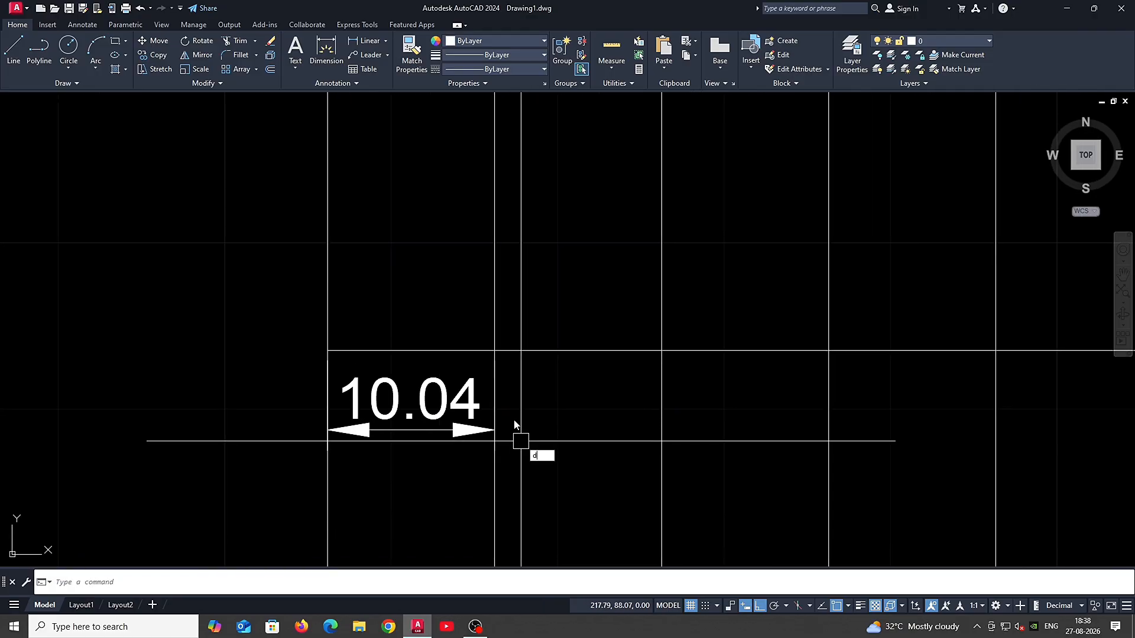
pyautogui.write('co')
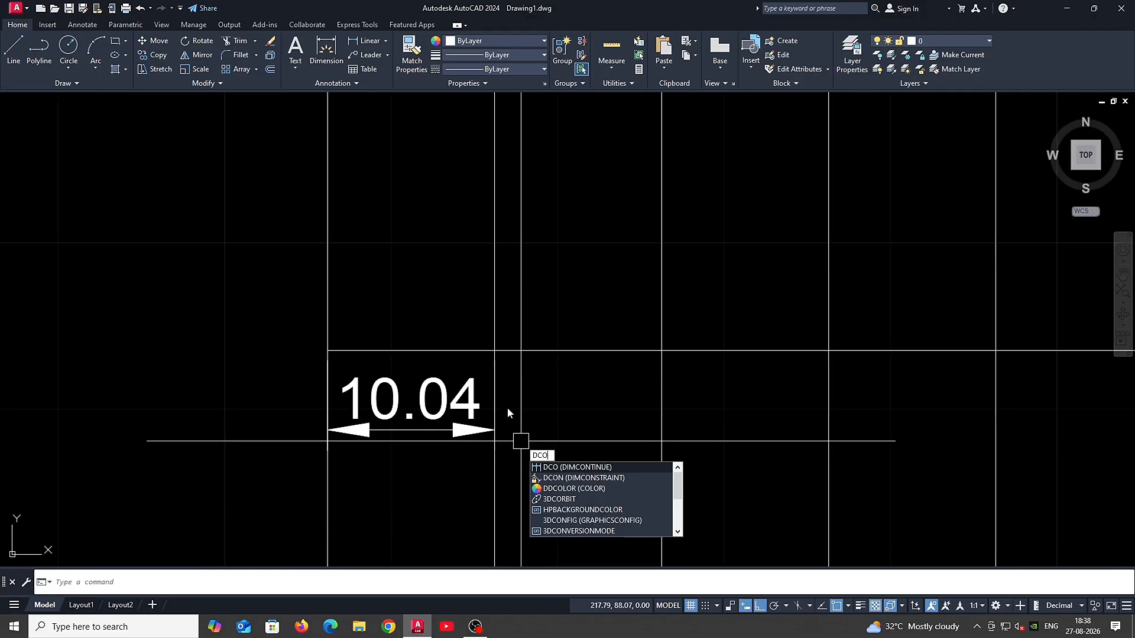
pyautogui.press('Return')
pyautogui.click(662, 350)
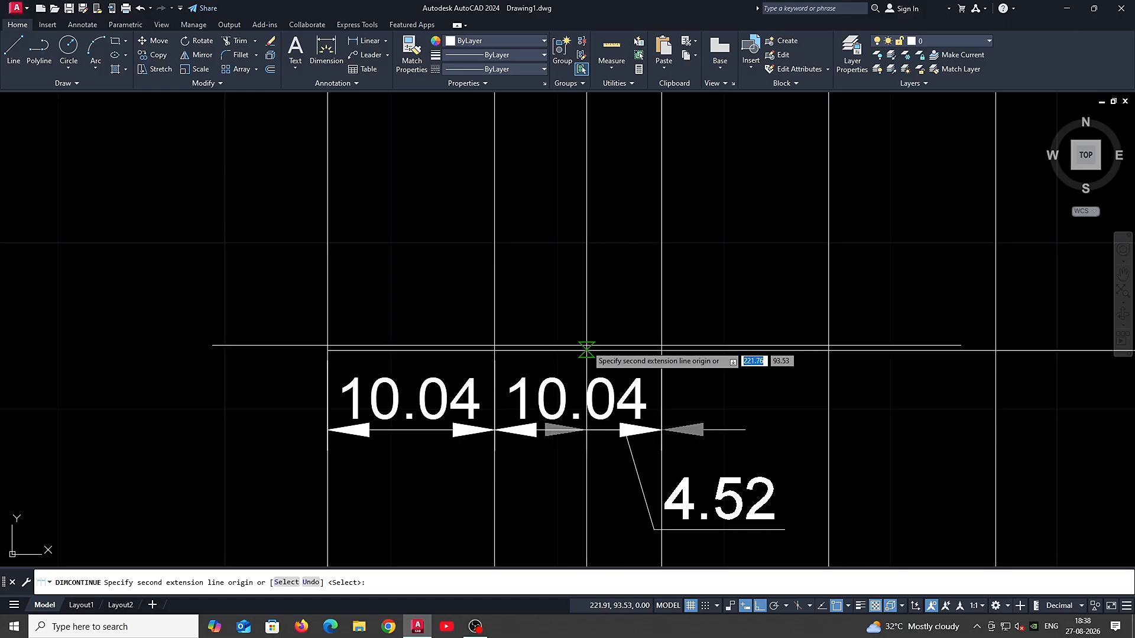
pyautogui.scroll(-2, 586, 345)
pyautogui.click(737, 349)
pyautogui.moveTo(810, 374); pyautogui.dragTo(386, 371, button='middle')
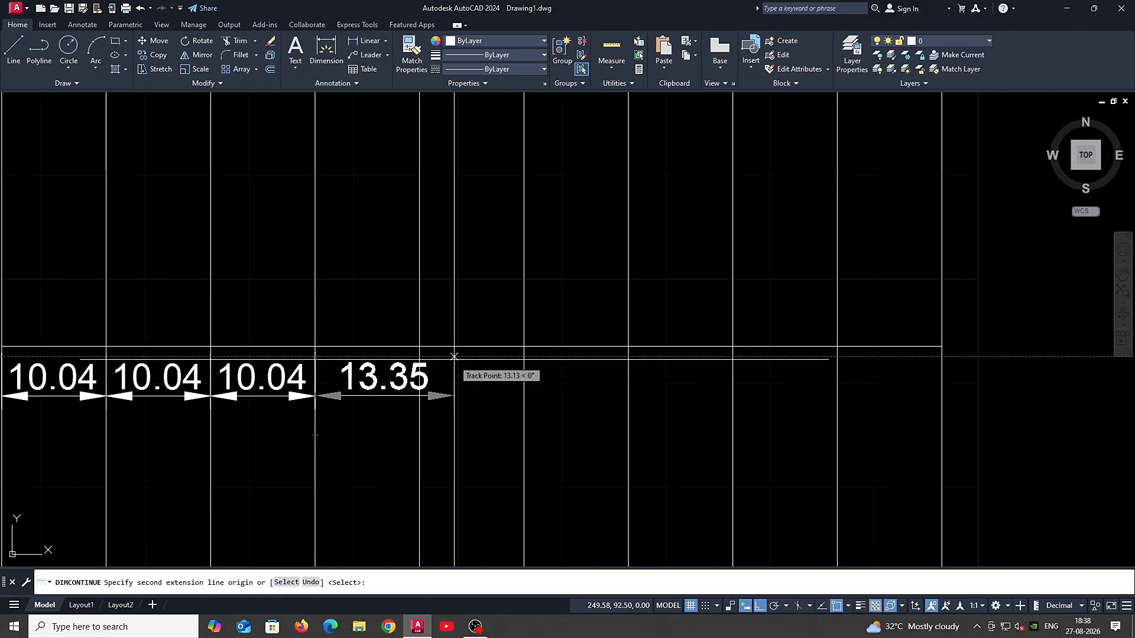
pyautogui.click(418, 349)
pyautogui.click(524, 349)
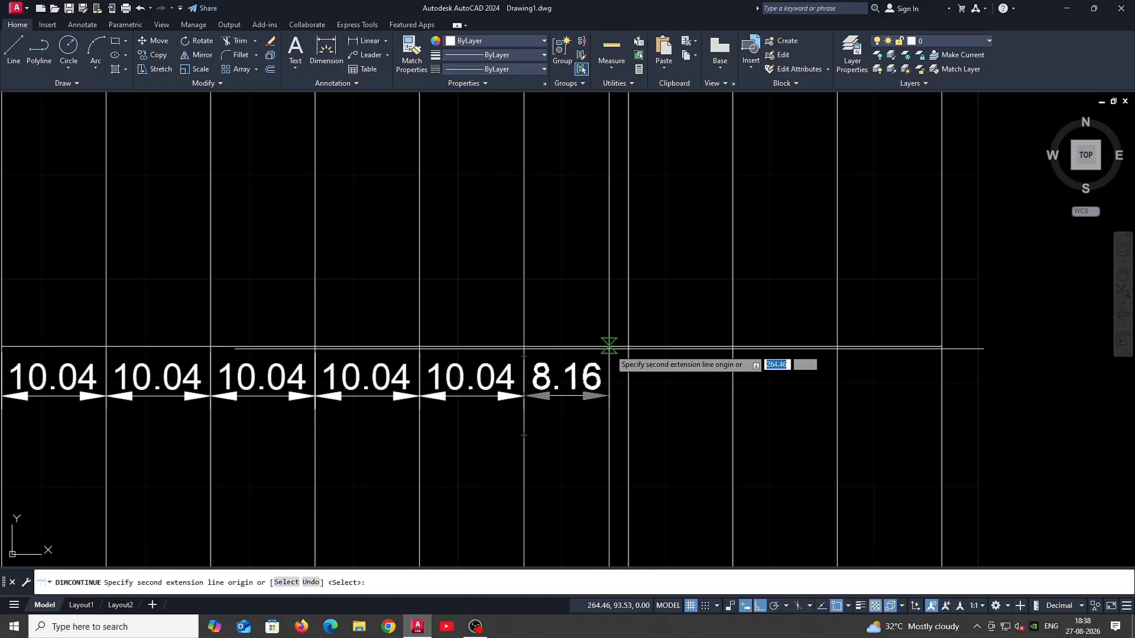
pyautogui.click(628, 348)
pyautogui.click(732, 346)
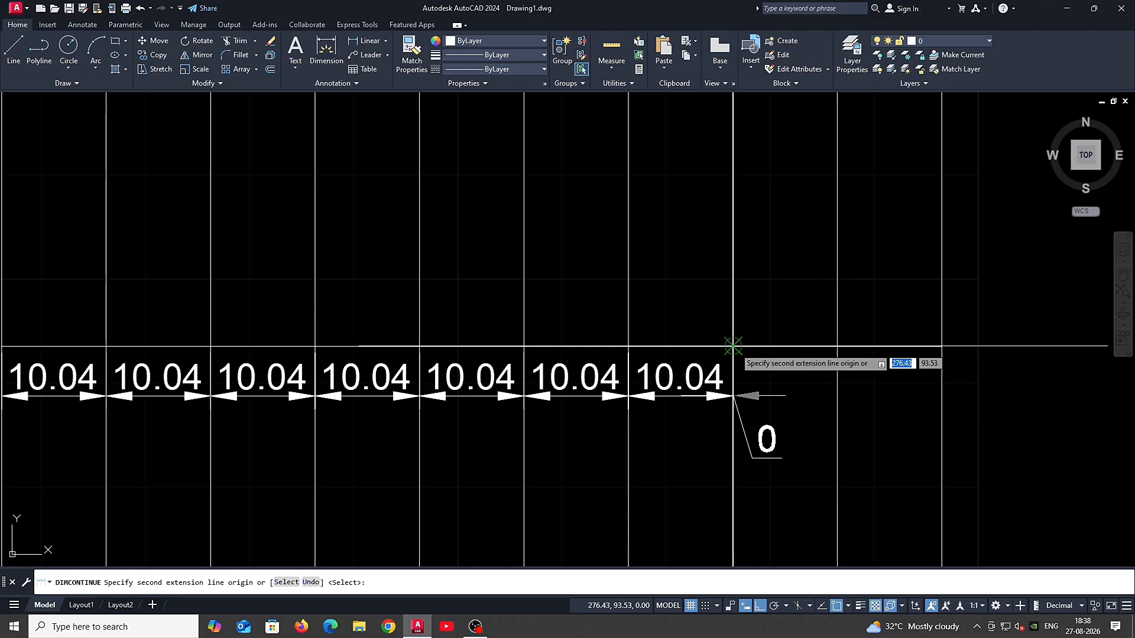
pyautogui.click(837, 346)
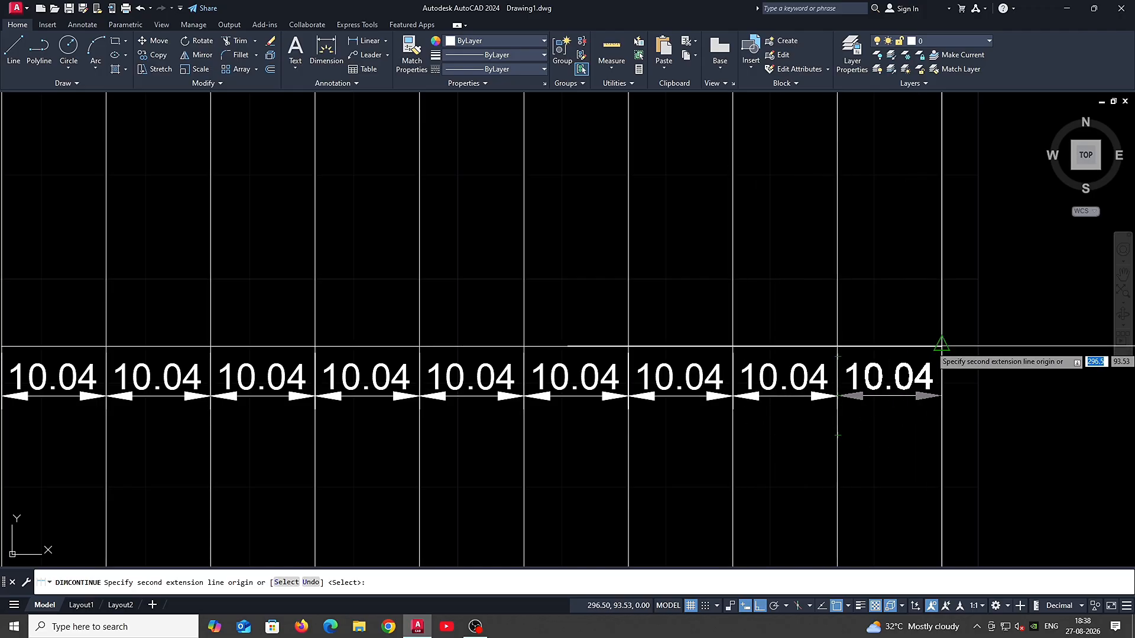
pyautogui.click(941, 345)
pyautogui.press('Escape')
# Step: Examine the chain of interval dimensions below the divided line, previewing a selection window around it without selecting anything
pyautogui.scroll(-6, 940, 437)
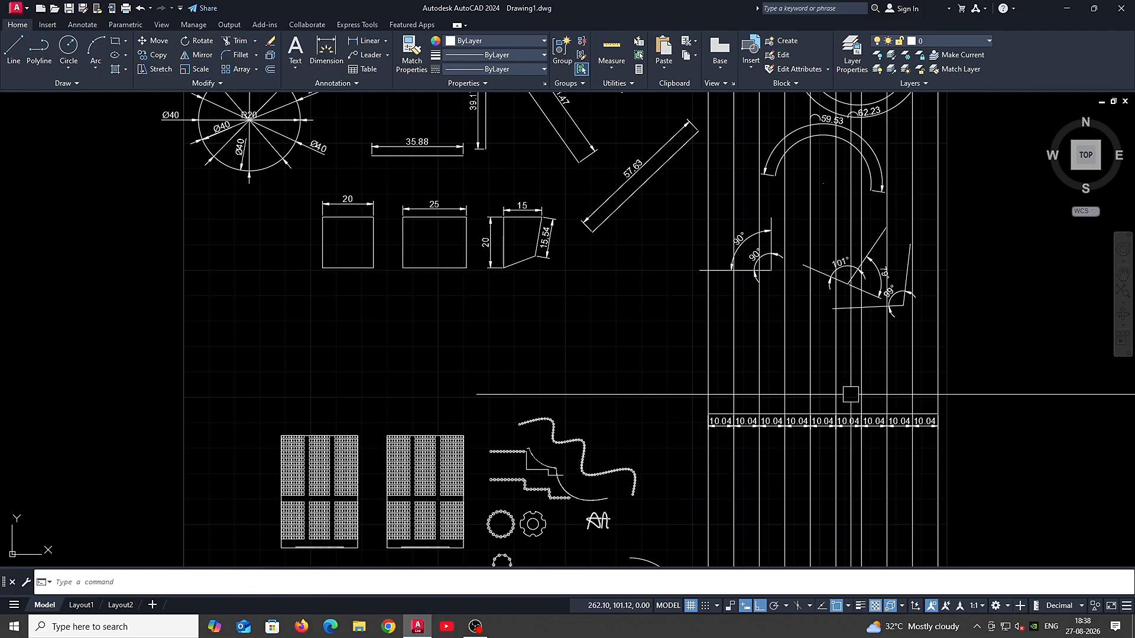
pyautogui.moveTo(850, 394); pyautogui.dragTo(821, 397, button='middle')
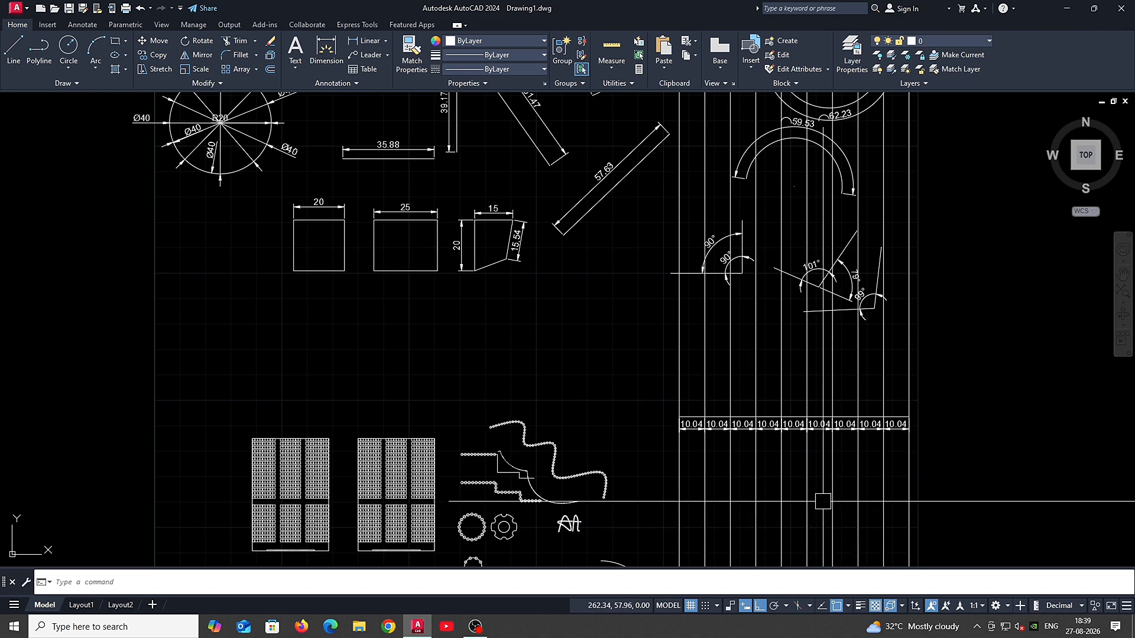
pyautogui.scroll(-5, 816, 381)
pyautogui.scroll(5, 816, 381)
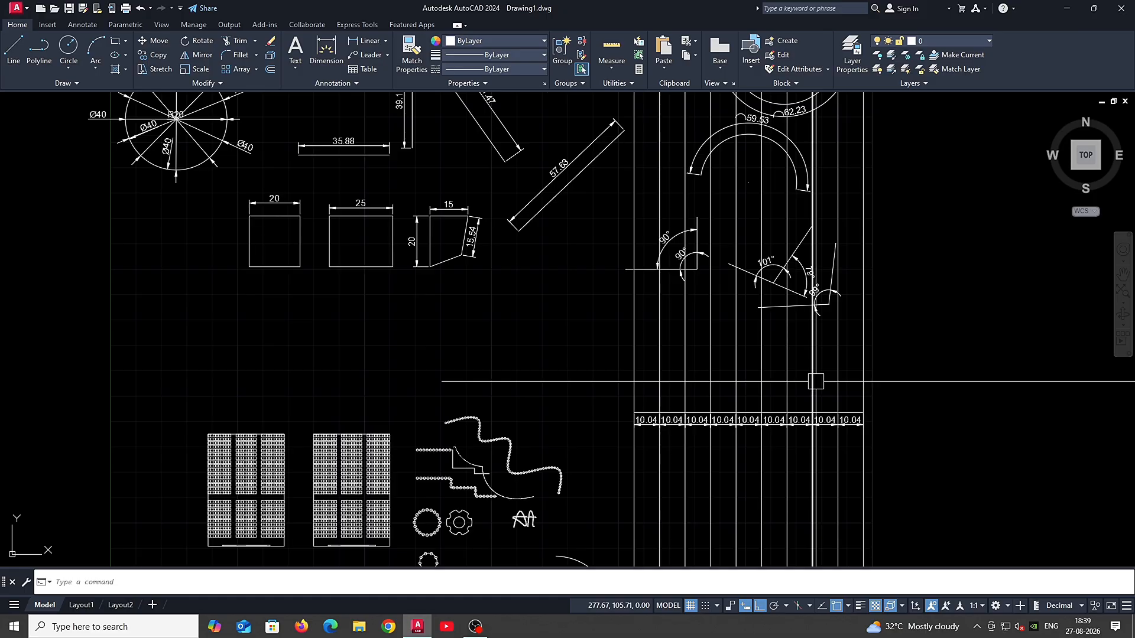
pyautogui.moveTo(750, 391); pyautogui.dragTo(748, 415, button='middle')
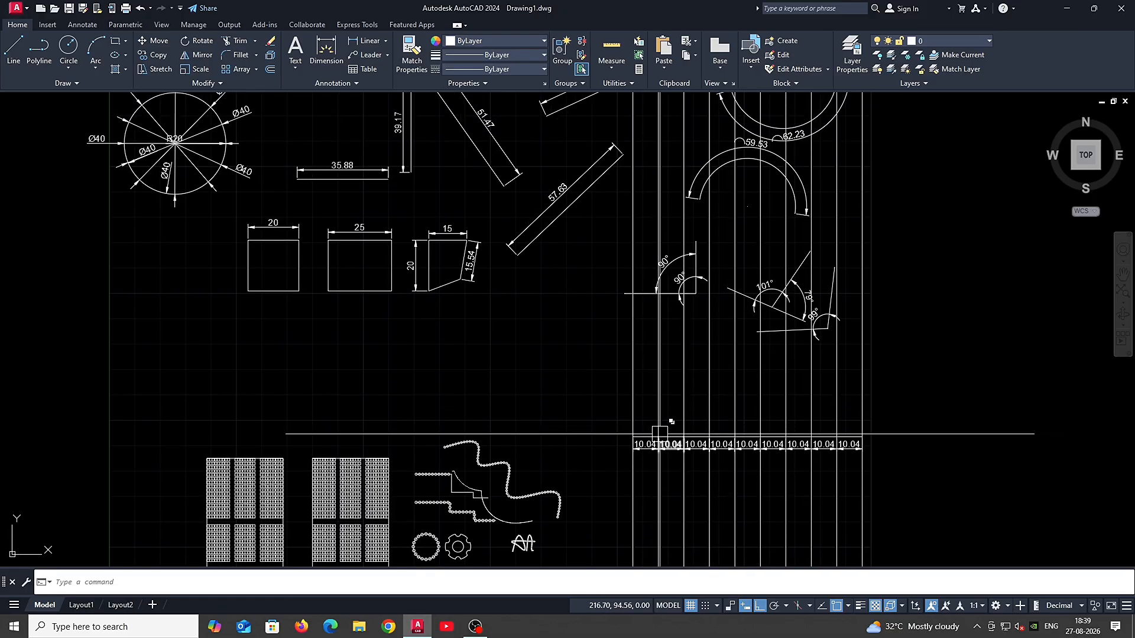
pyautogui.moveTo(824, 440); pyautogui.dragTo(788, 421, button='middle')
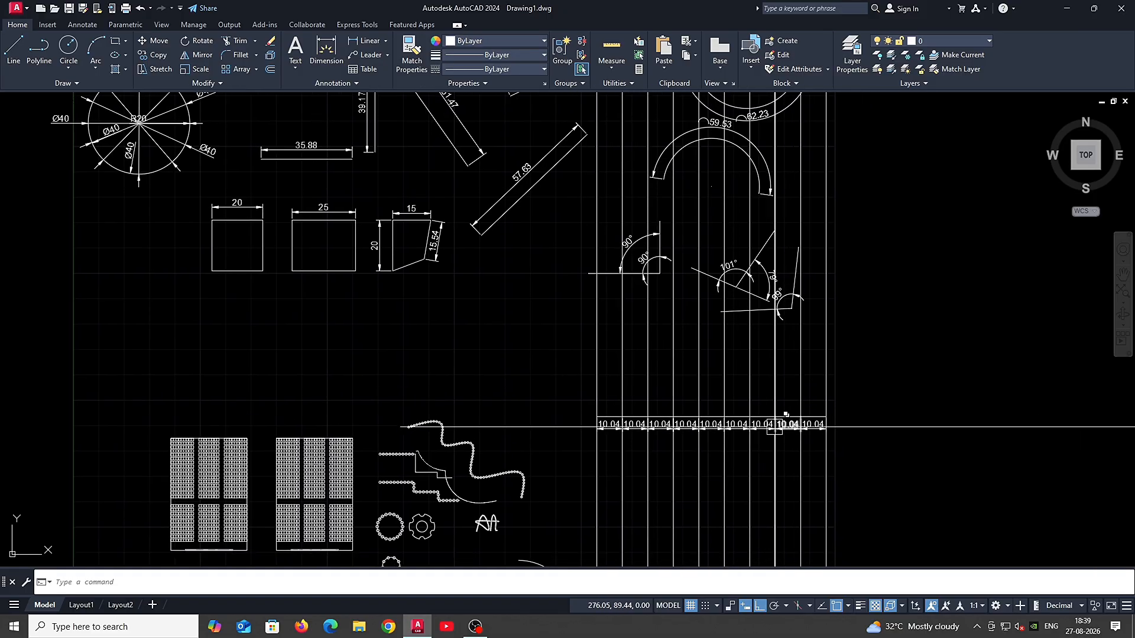
pyautogui.click(862, 441)
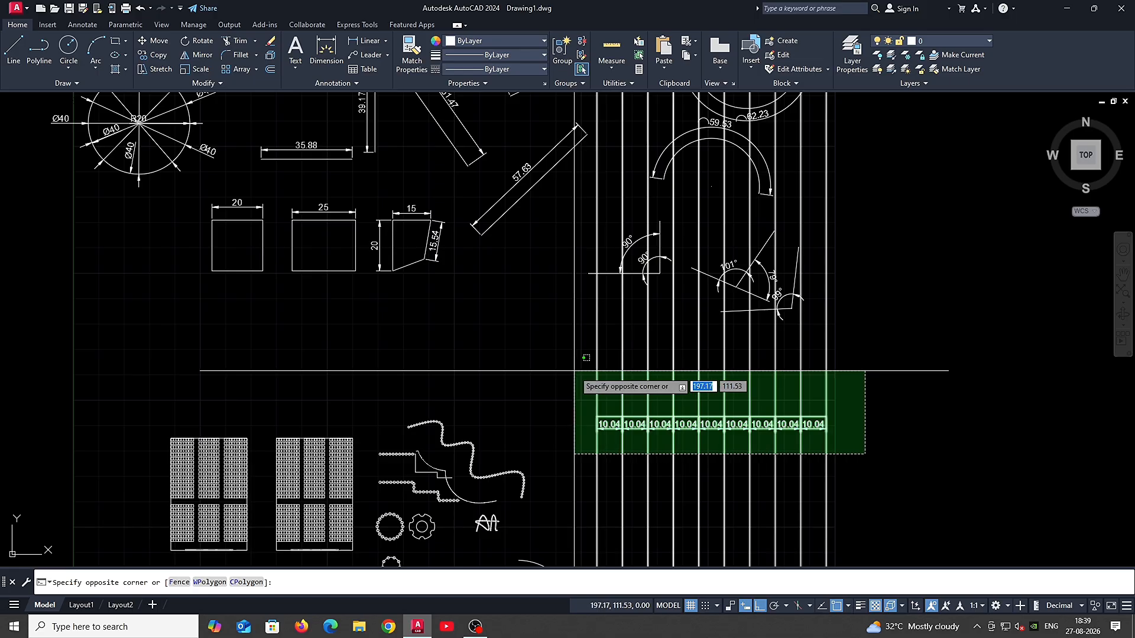
pyautogui.press('Escape')
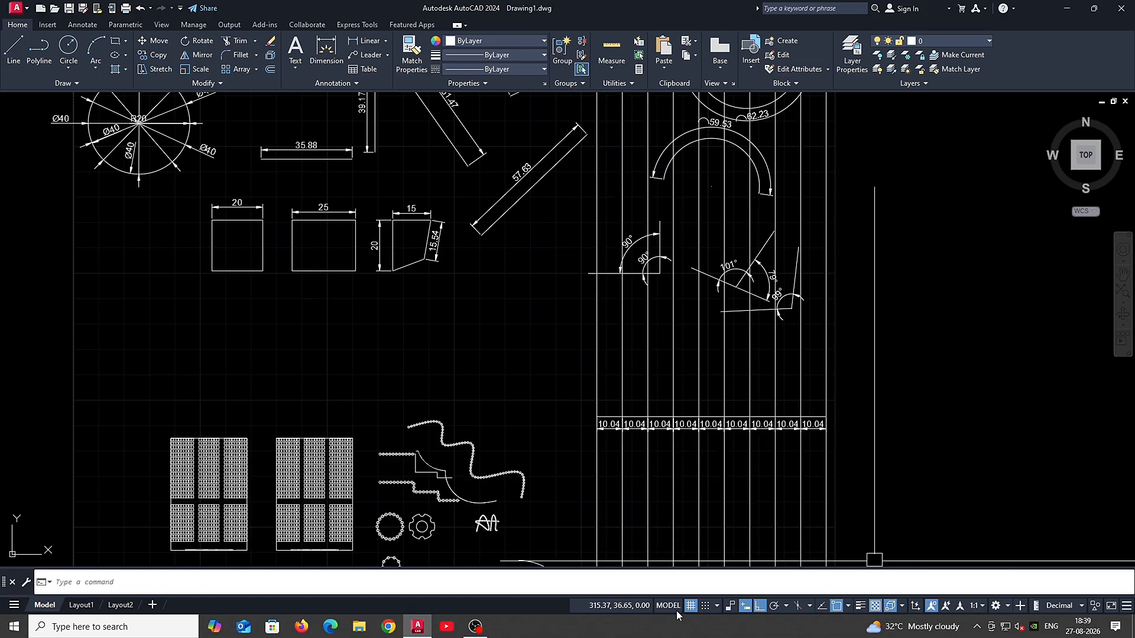